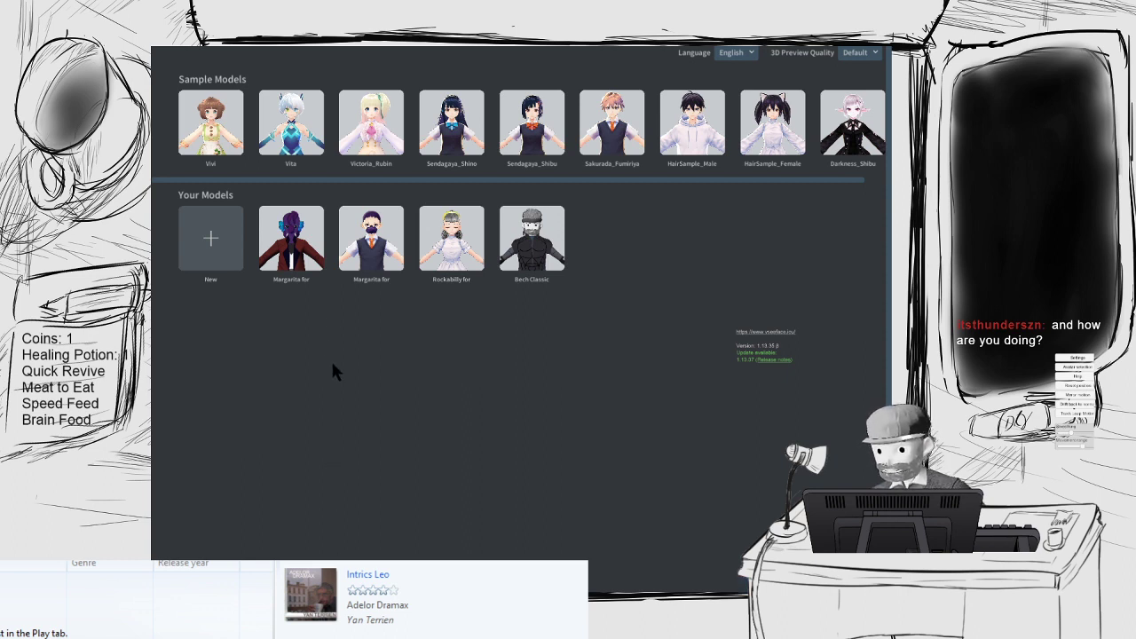
Step: Open the Rockabilly model and bring its hair up in the Hair Editor, seen from behind
left_click(430, 230)
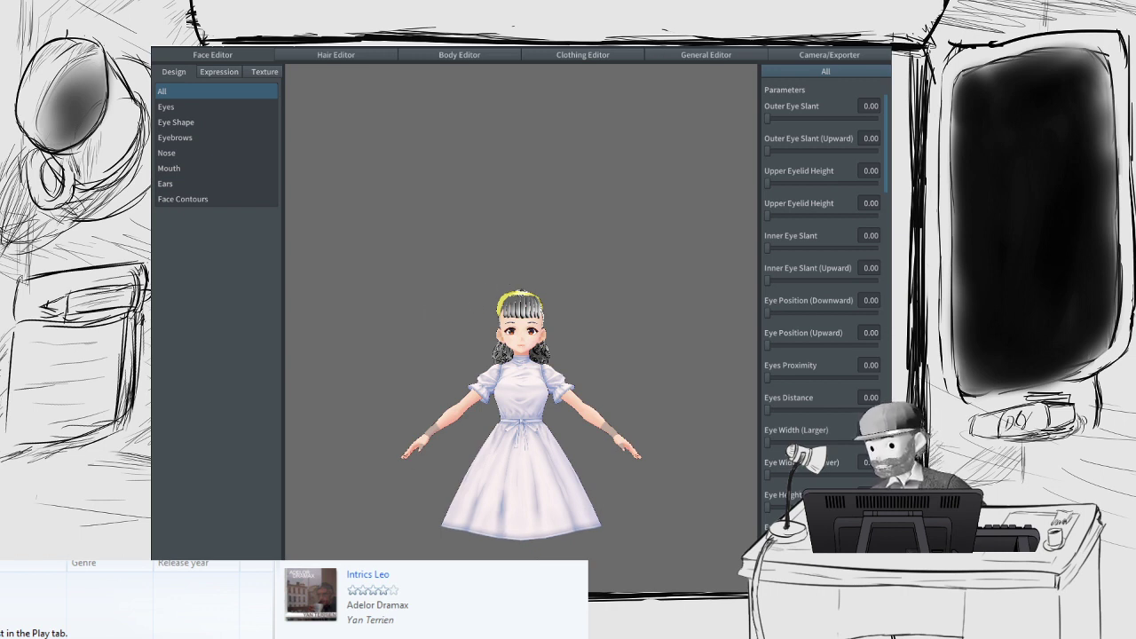
right_click_drag(488, 311, 443, 308)
scroll(515, 338, "up", 4)
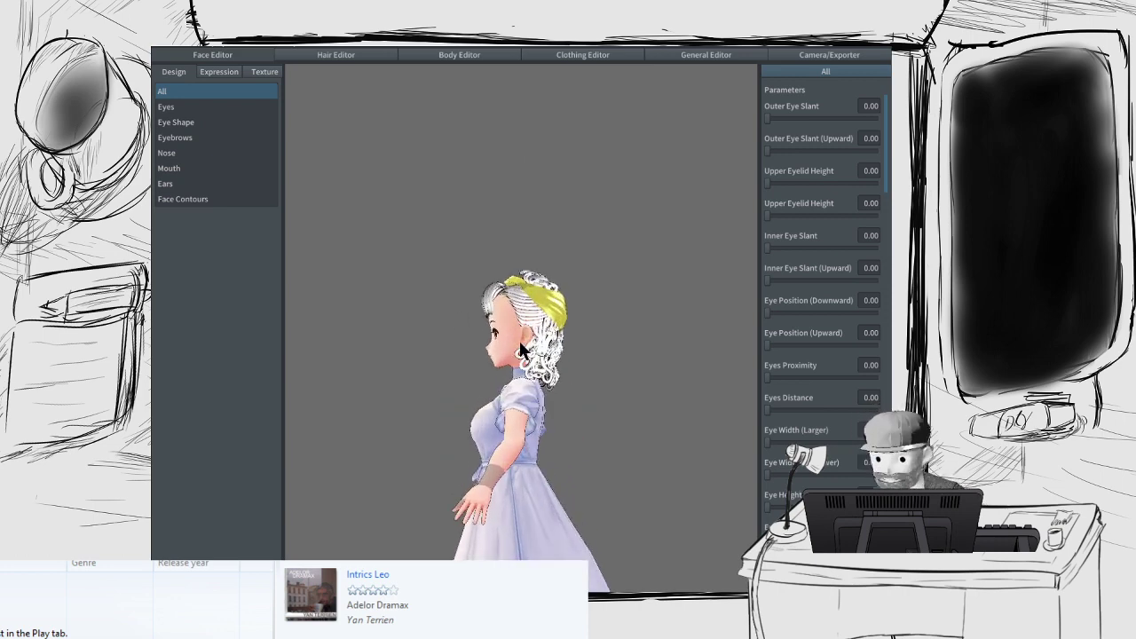
scroll(519, 341, "up", 4)
mouse_move(526, 343)
right_mouse_down()
mouse_move(513, 350)
mouse_move(545, 343)
right_mouse_up()
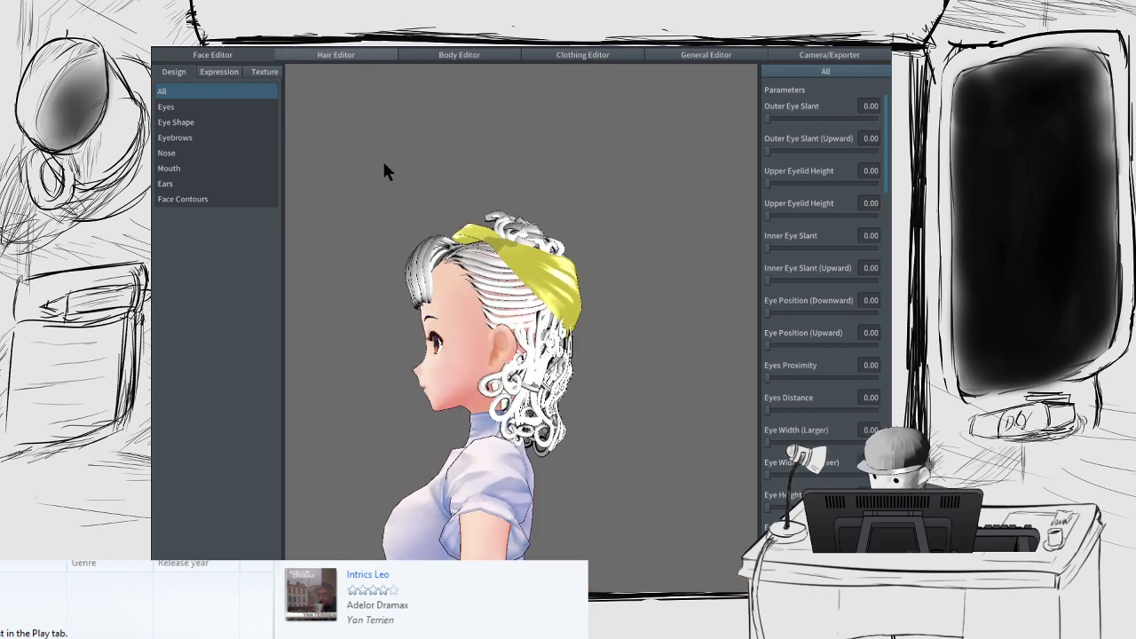
right_click_drag(526, 336, 492, 336)
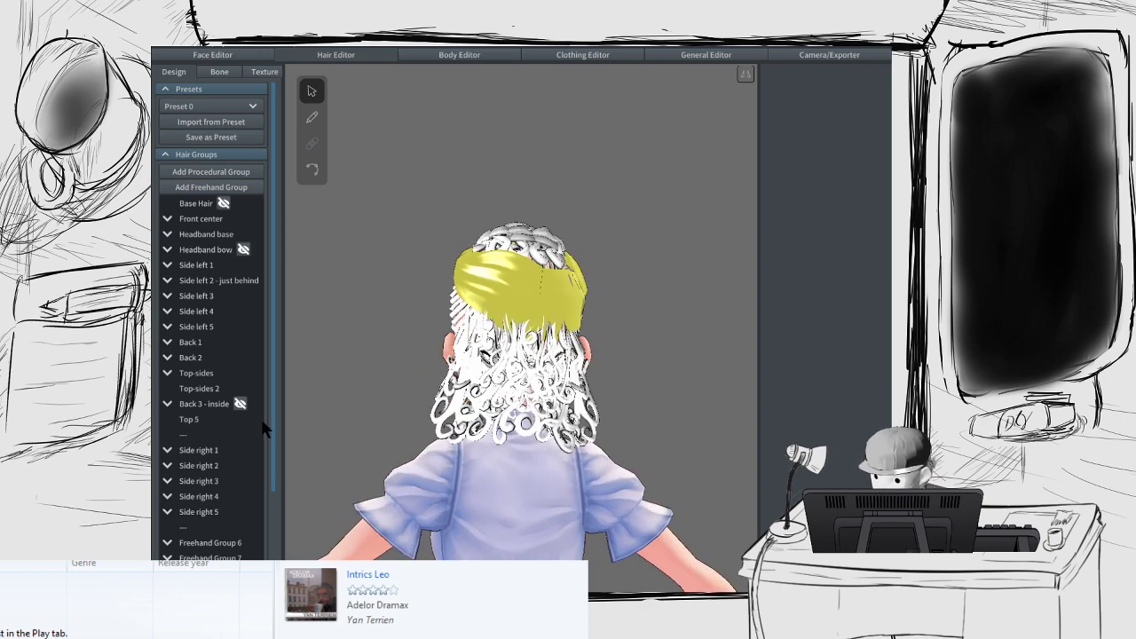
Step: Select a hair curl at the back of the head, and display the hair bone groups
scroll(233, 473, "down", 3)
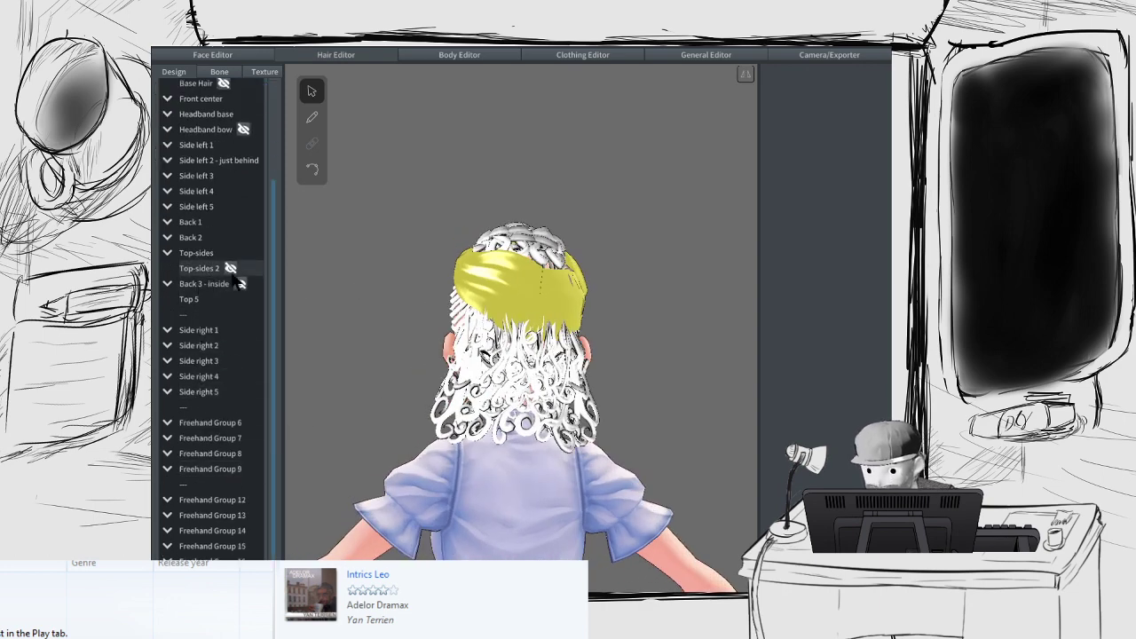
left_click(522, 344)
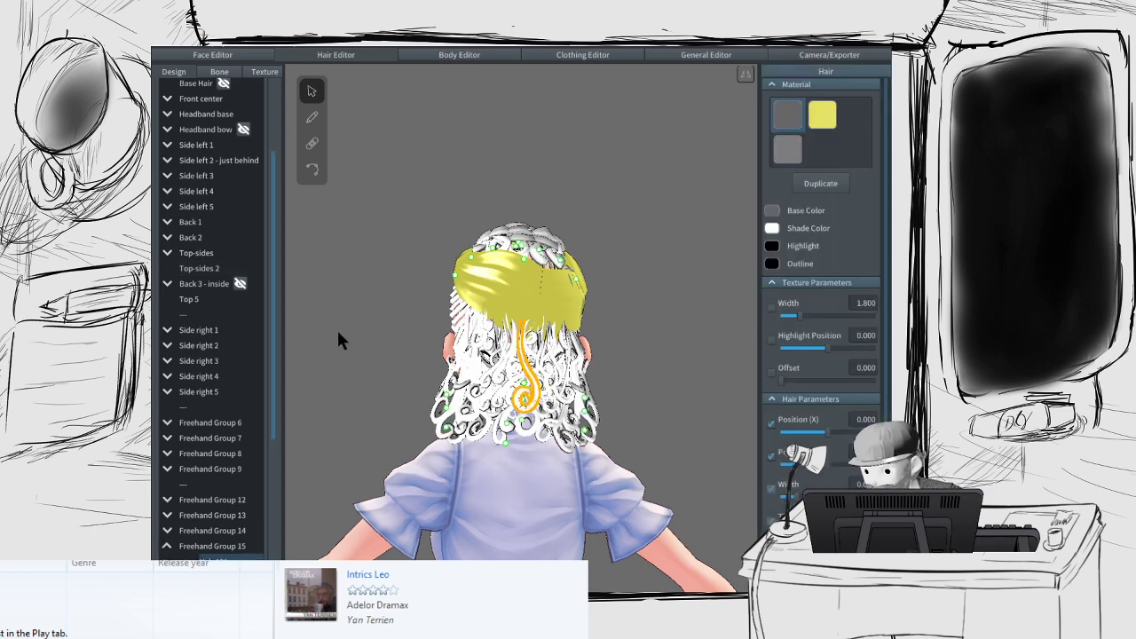
left_click(220, 71)
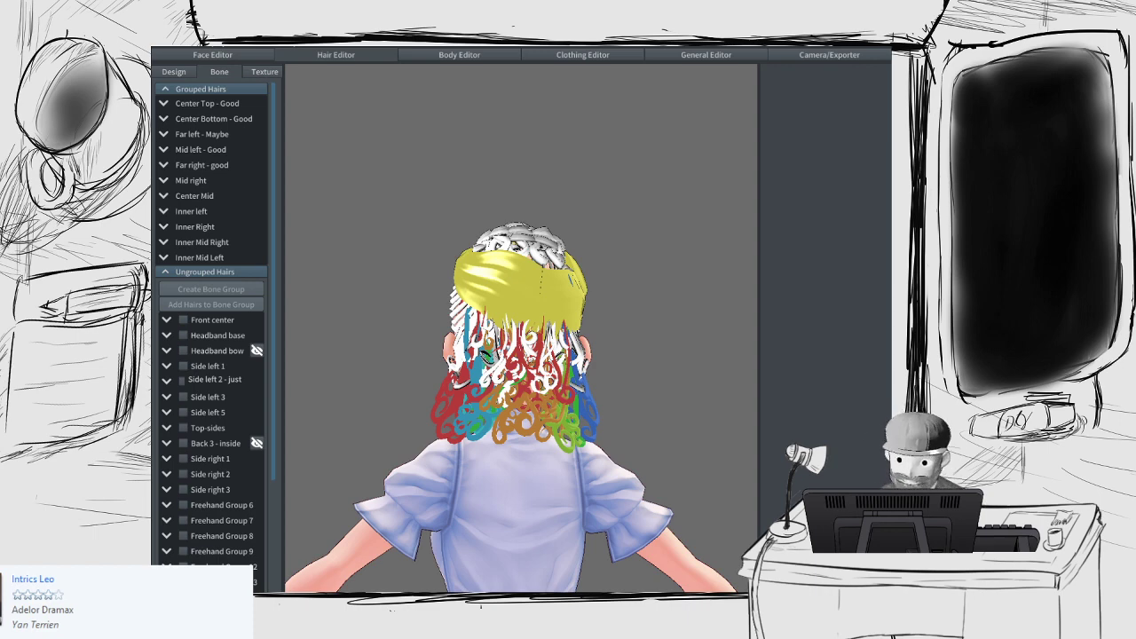
Step: Examine the bone grouping of the back curls from several angles, including Hair 309 in the Center Top - Good group
right_click_drag(426, 351, 485, 352)
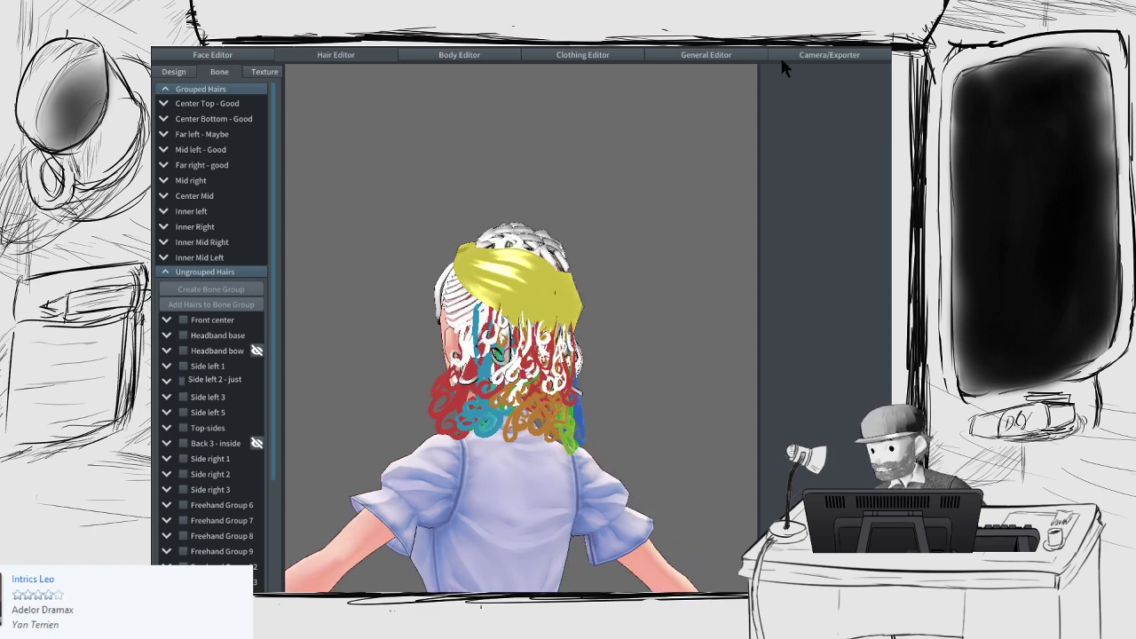
right_click_drag(619, 189, 562, 322)
right_click_drag(538, 395, 586, 390)
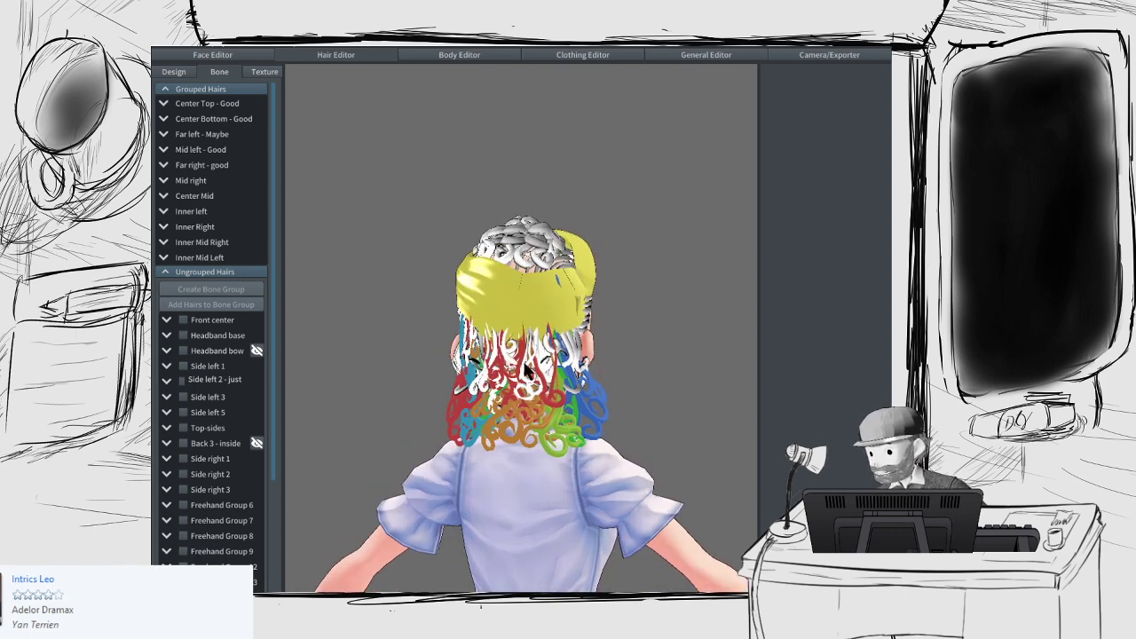
right_click_drag(516, 359, 533, 373)
left_click(530, 373)
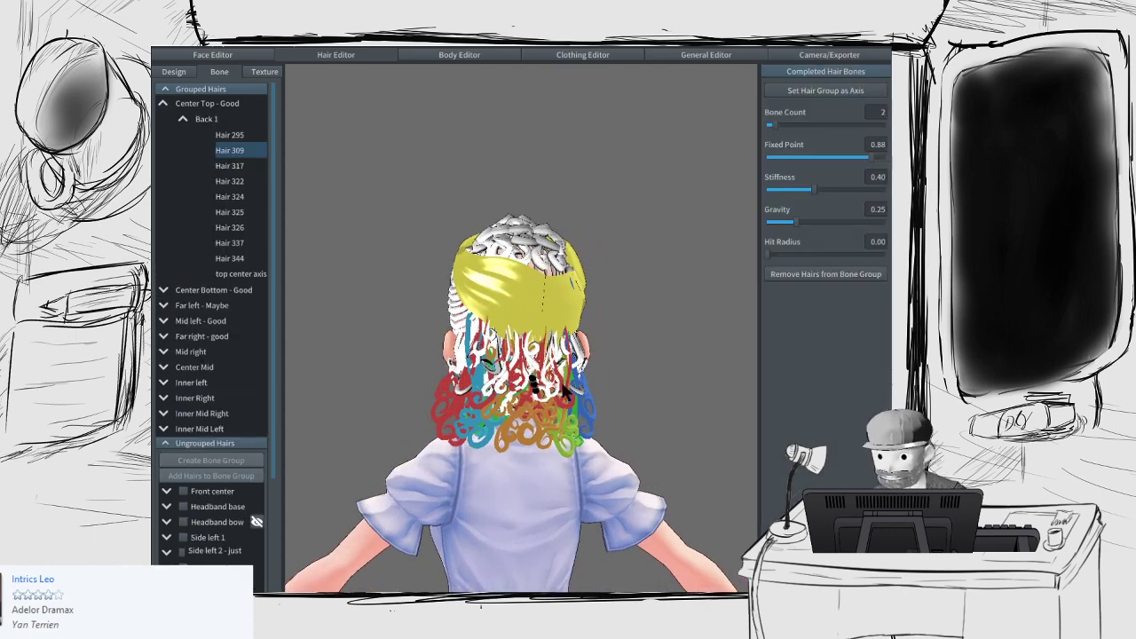
scroll(381, 287, "up", 6)
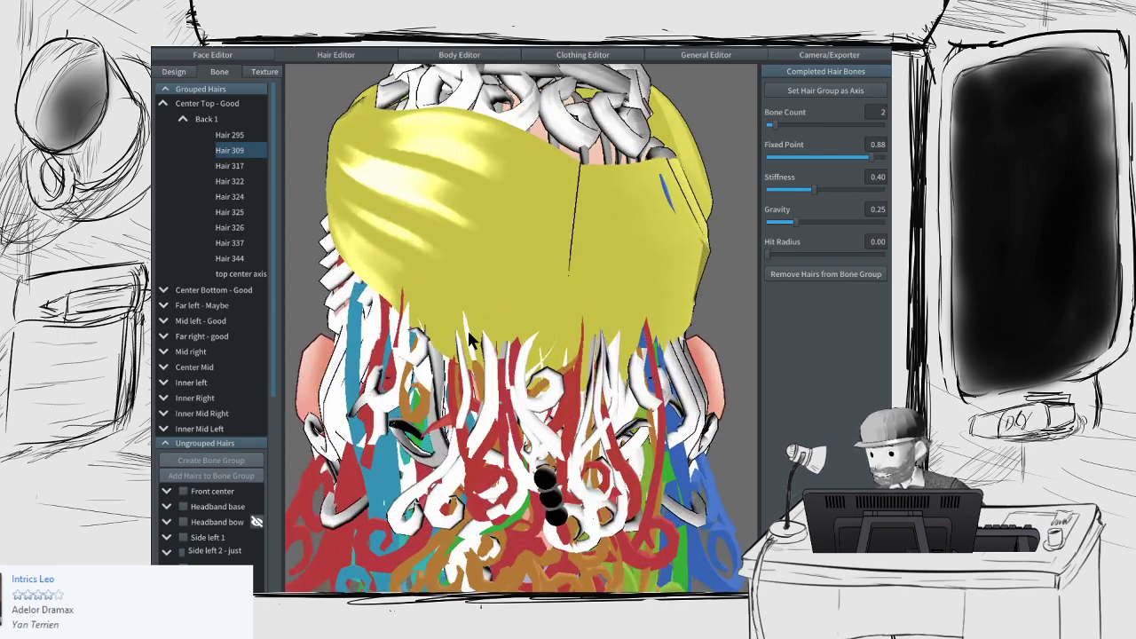
right_click_drag(481, 332, 652, 168)
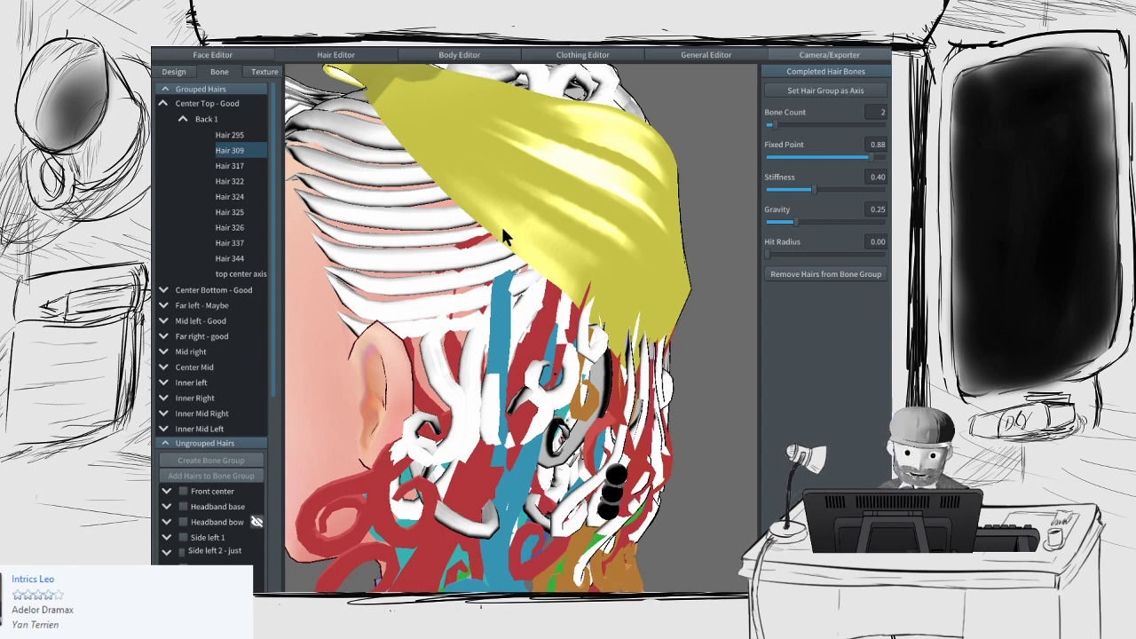
scroll(490, 283, "down", 4)
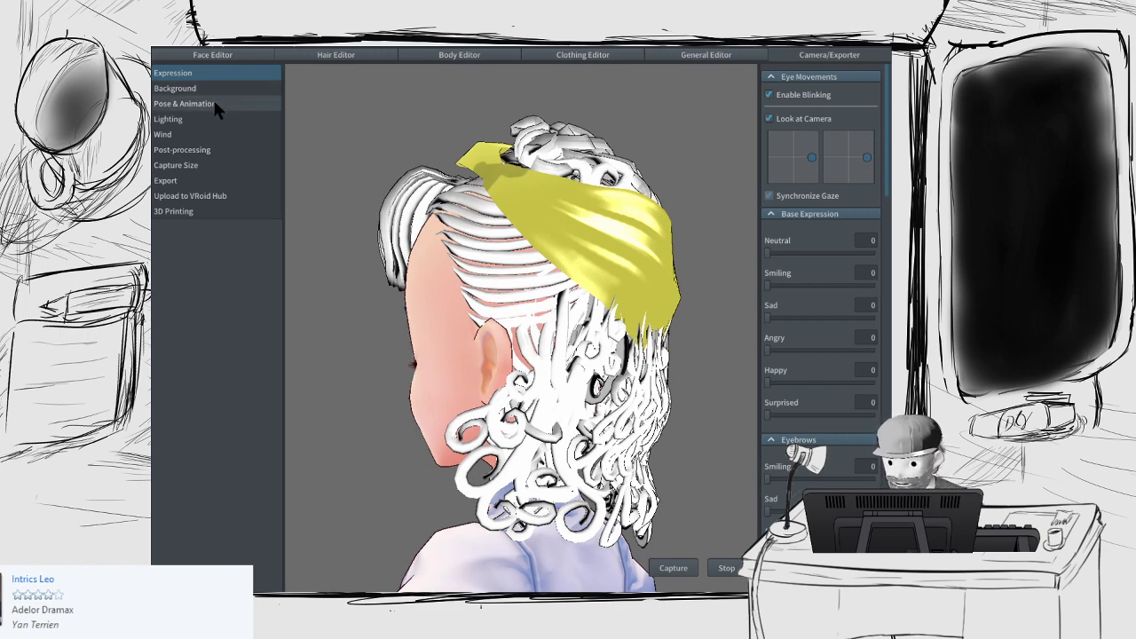
Step: Test the hair movement with wind along X and with Direction (Y) at -1.00, resetting the wind after each test
left_click(204, 134)
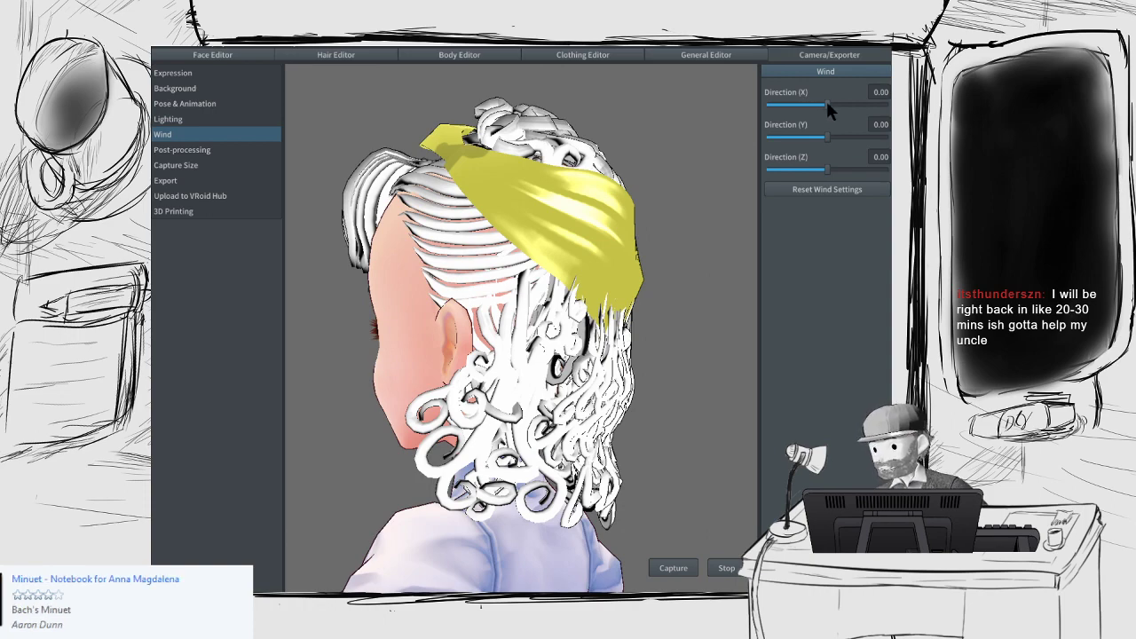
left_click_drag(828, 104, 743, 143)
left_click(817, 192)
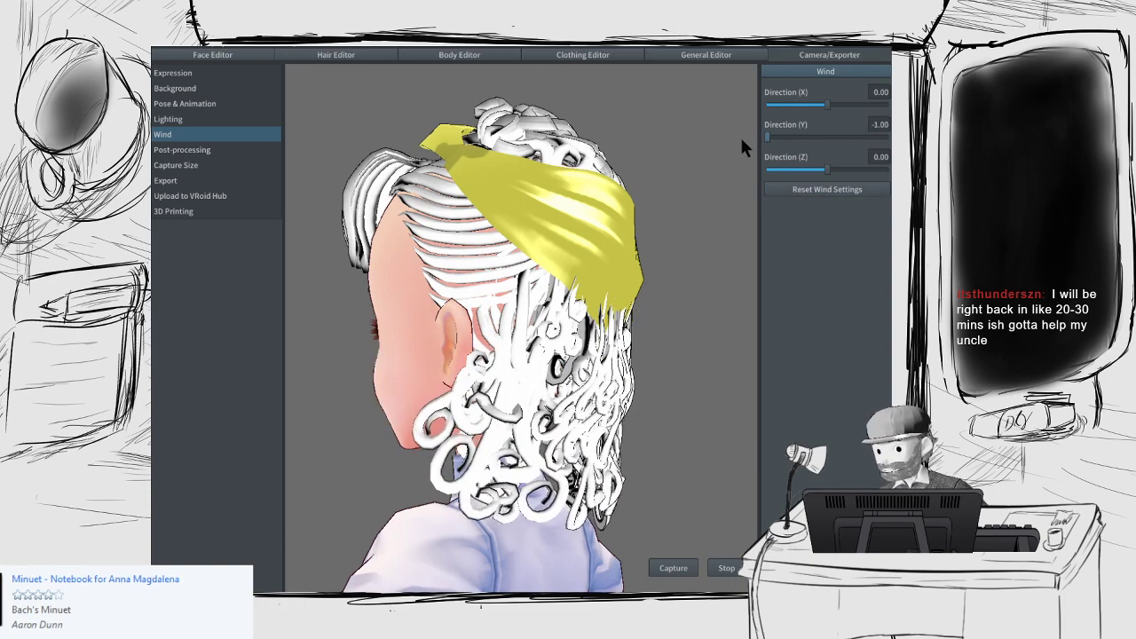
left_click(785, 189)
Step: Test the hair with wind Direction (Z) at -1.00, check it from behind, and reset the wind settings
left_click_drag(827, 168, 769, 169)
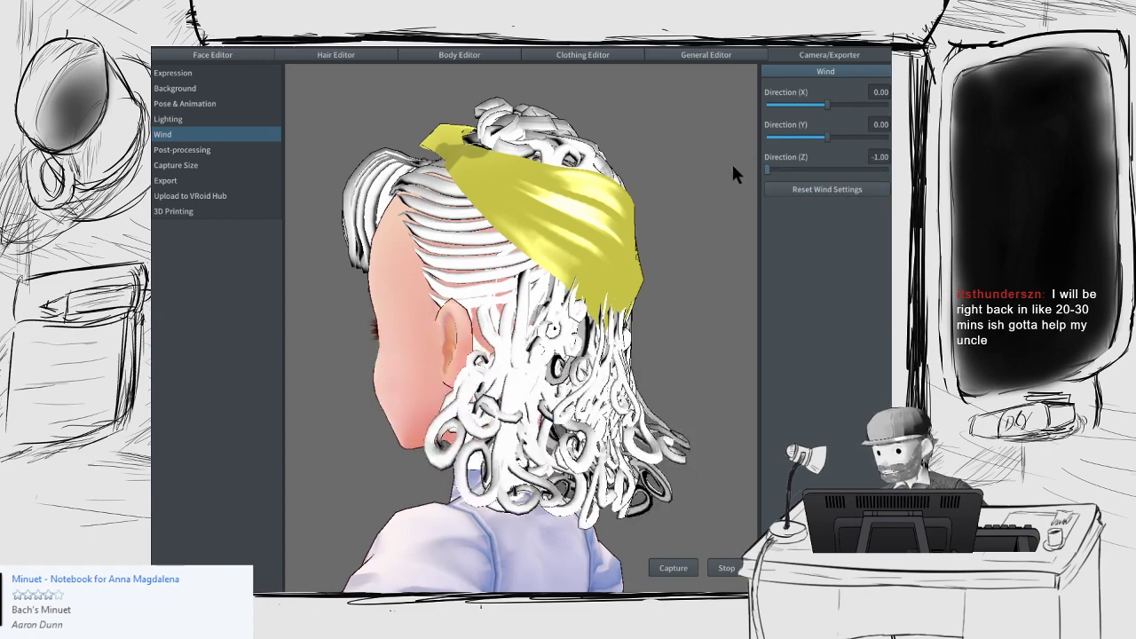
right_click_drag(541, 273, 660, 228)
scroll(590, 267, "down", 5)
left_click(825, 189)
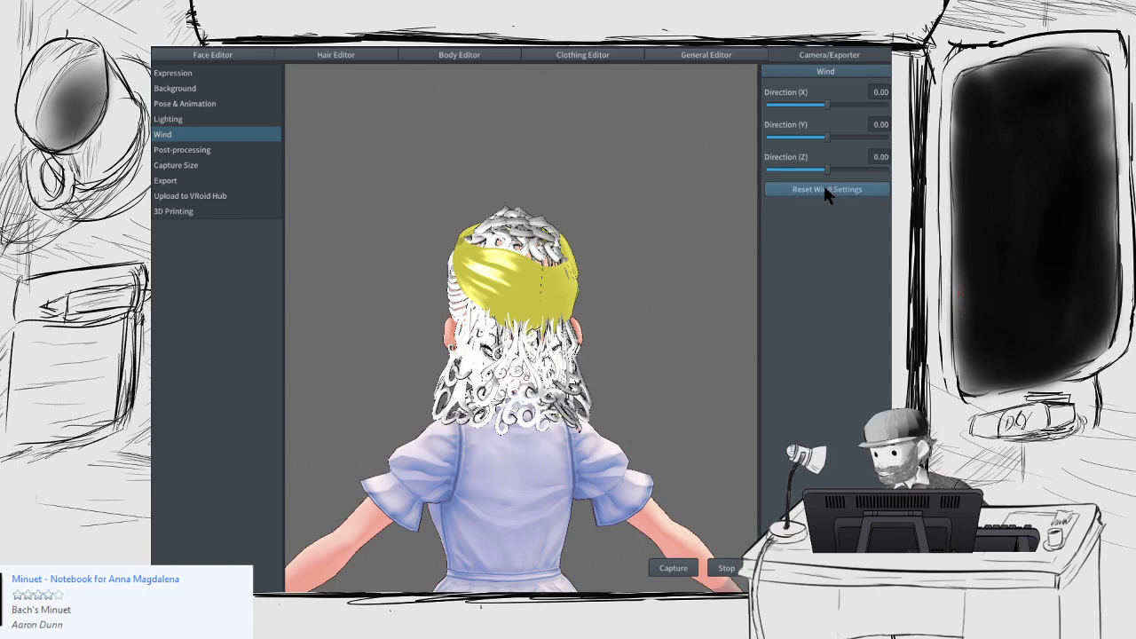
Step: Preview the Walking and Running animations and check how the hair moves from the side
left_click(223, 103)
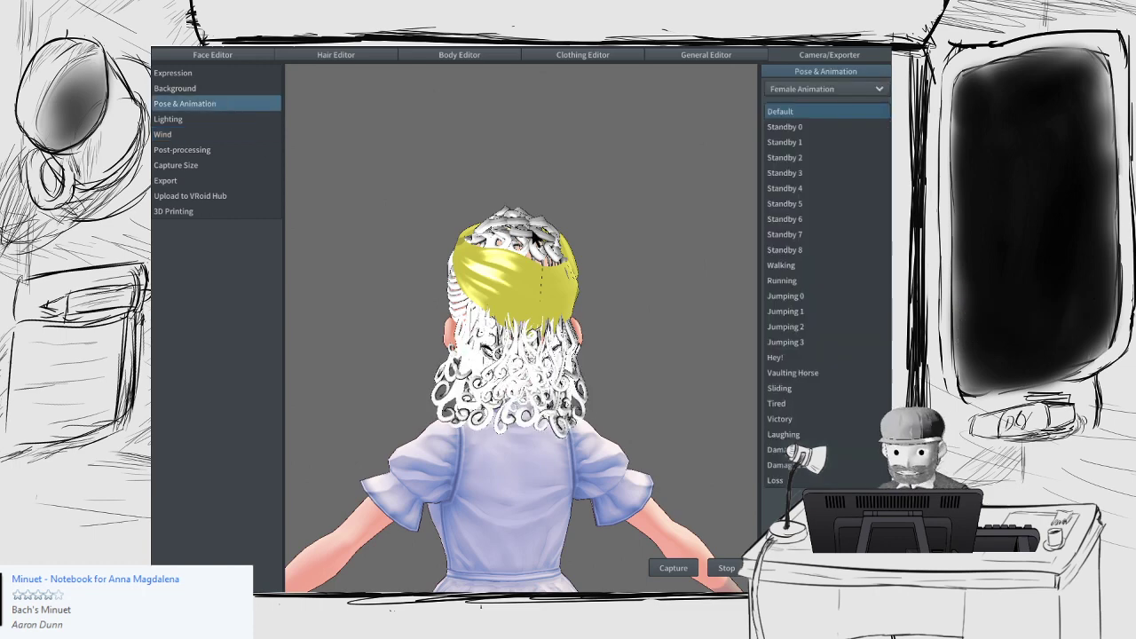
left_click(783, 264)
left_click(786, 280)
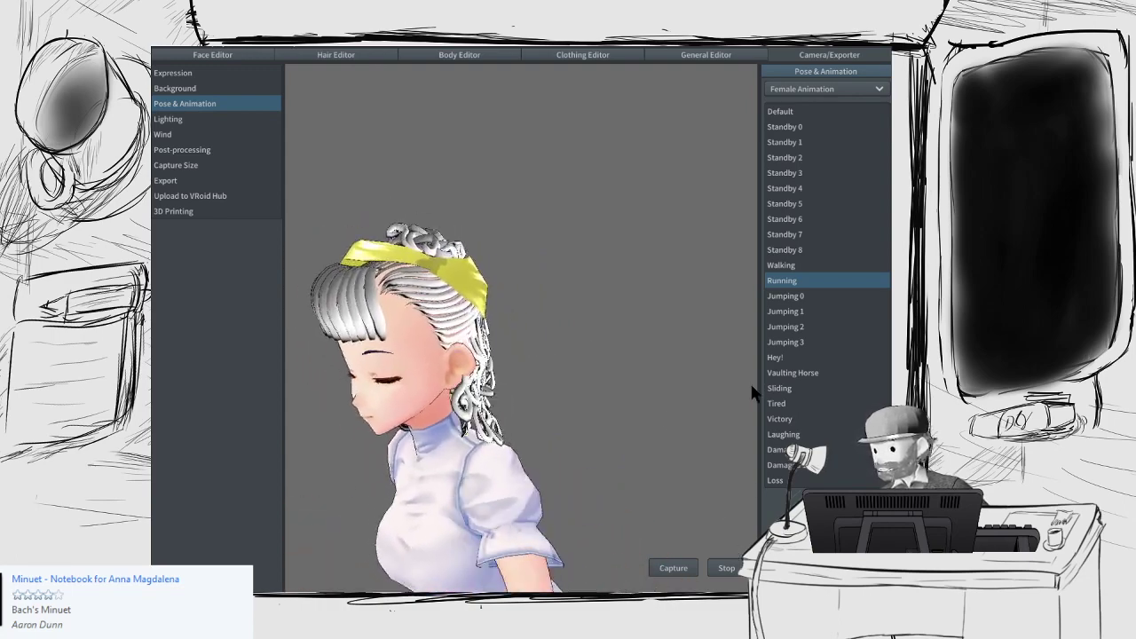
left_click(782, 265)
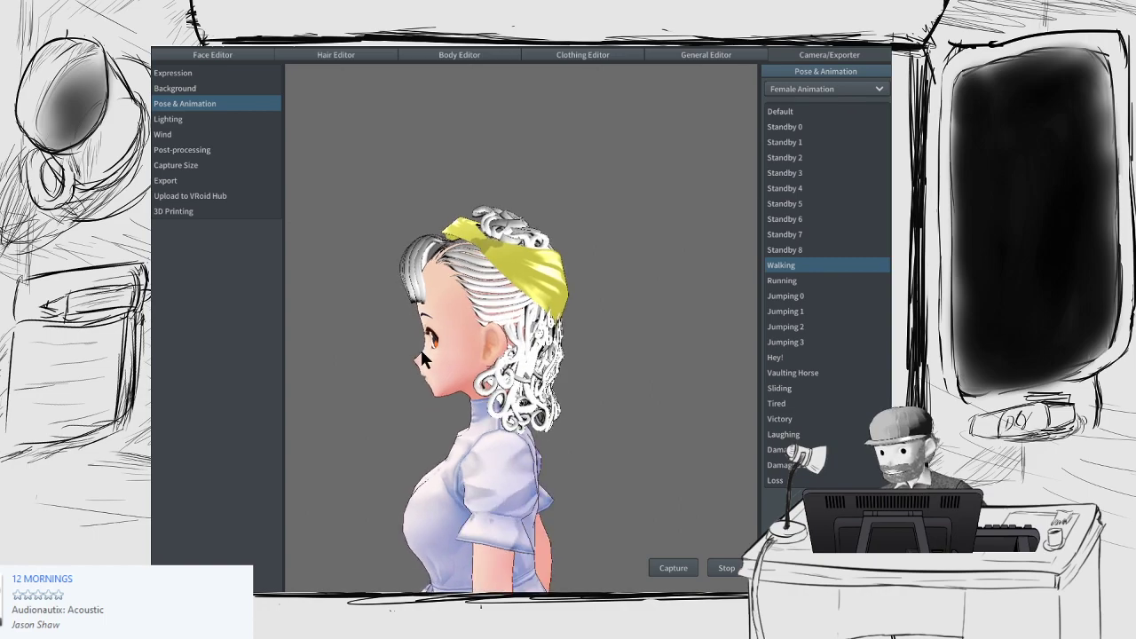
left_click(783, 280)
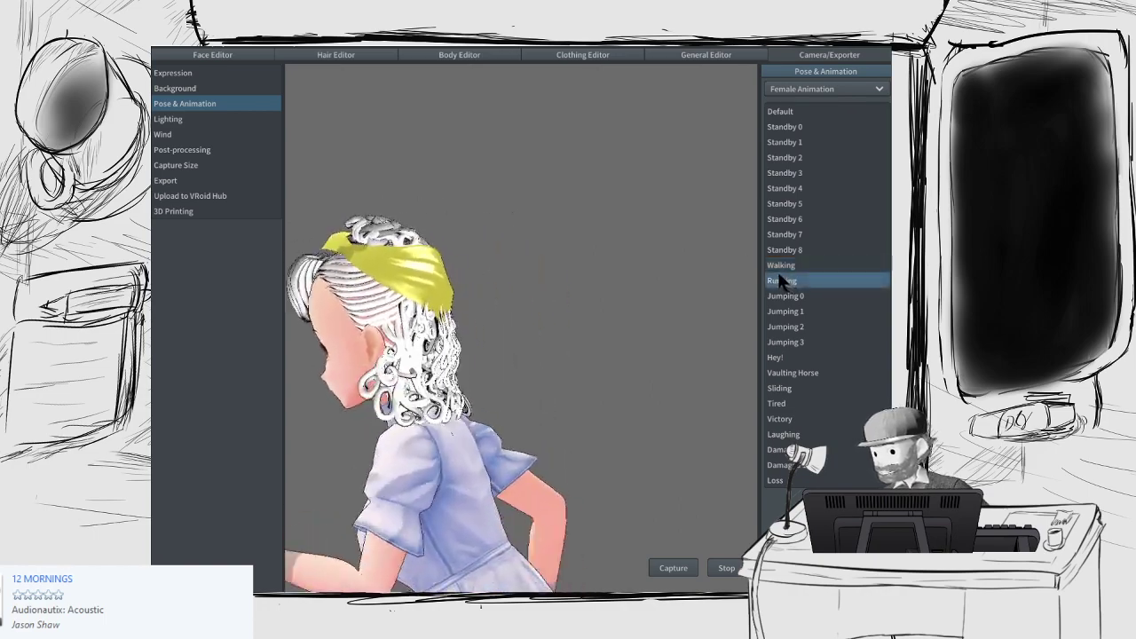
right_click_drag(545, 332, 477, 327)
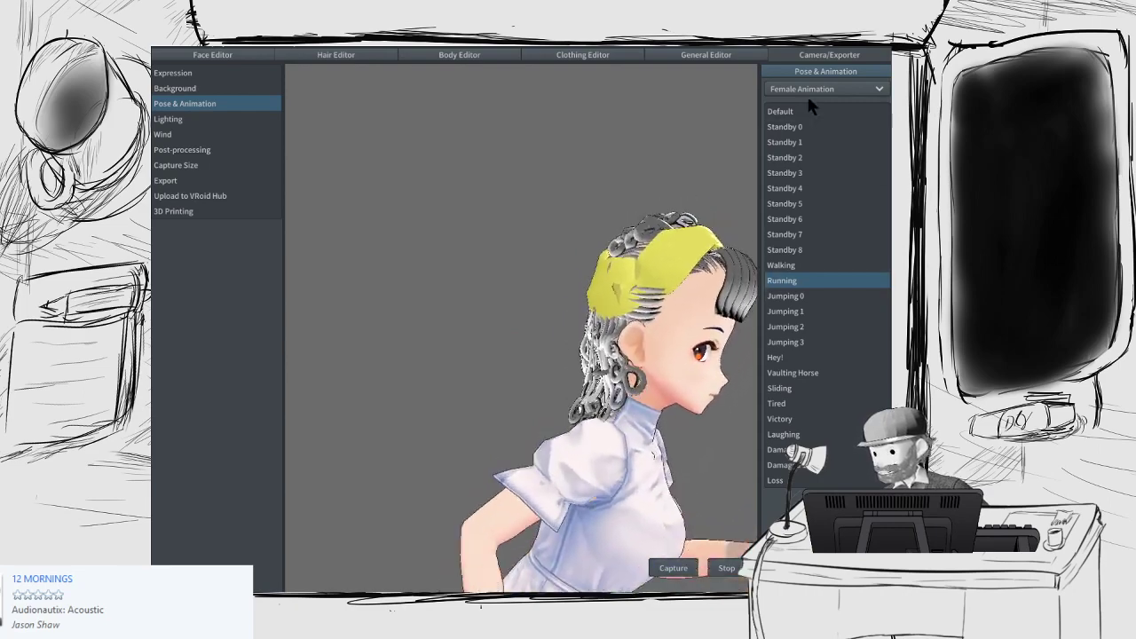
Step: Preview the Standby 1 and Standby 0 animations and examine the top curls and headband from above and up close
left_click(797, 142)
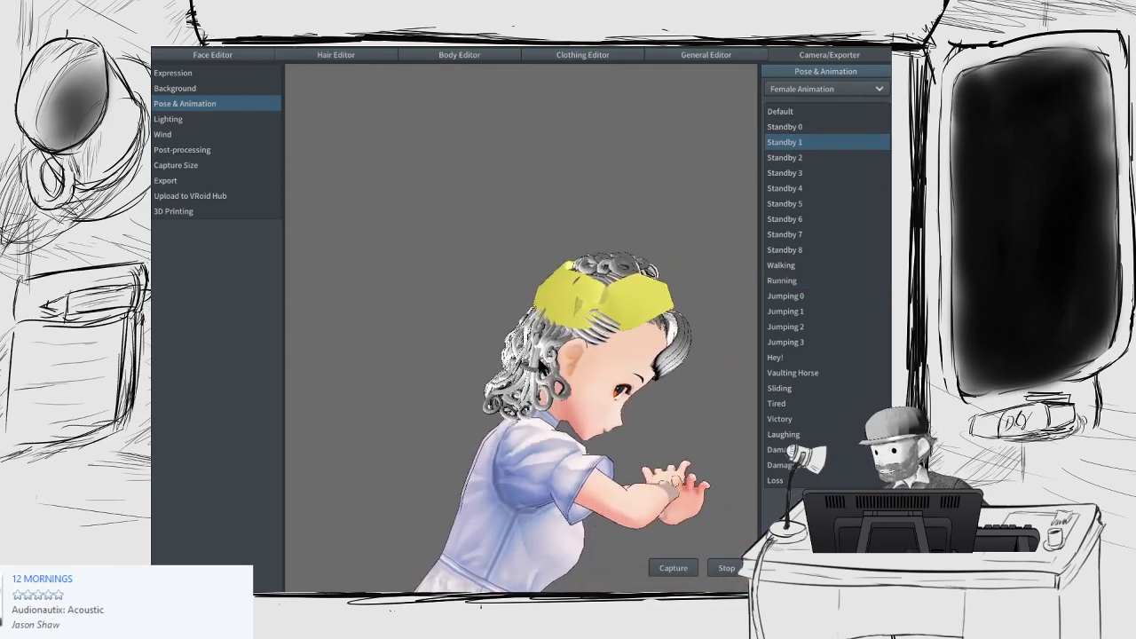
left_click(785, 127)
right_click_drag(483, 342, 652, 404)
right_click_drag(505, 425, 473, 344)
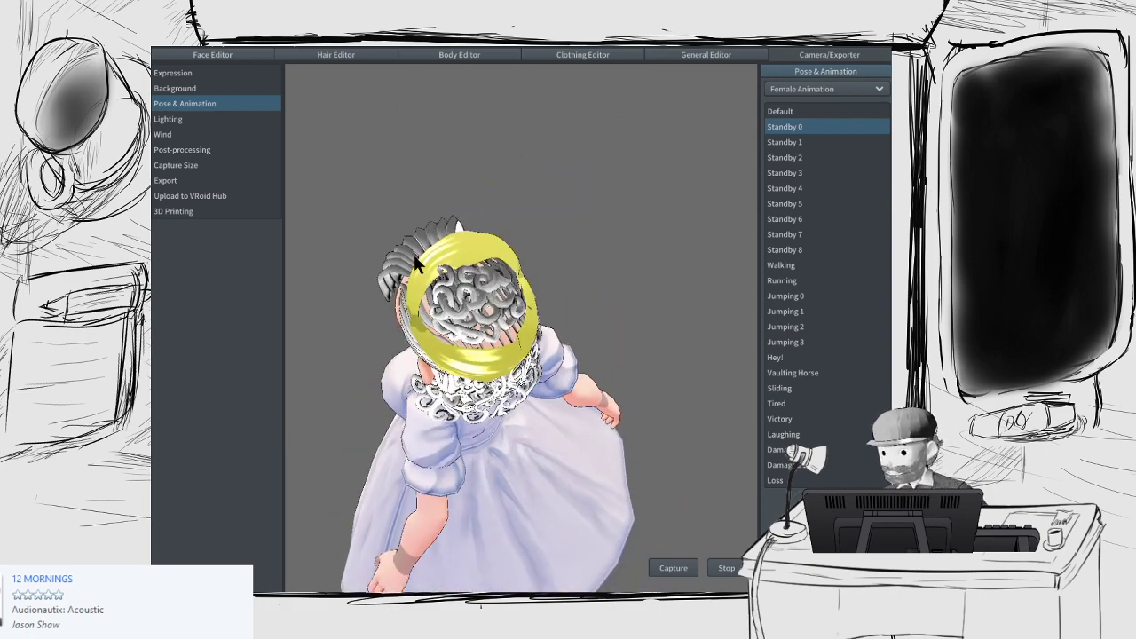
right_click_drag(413, 257, 472, 238)
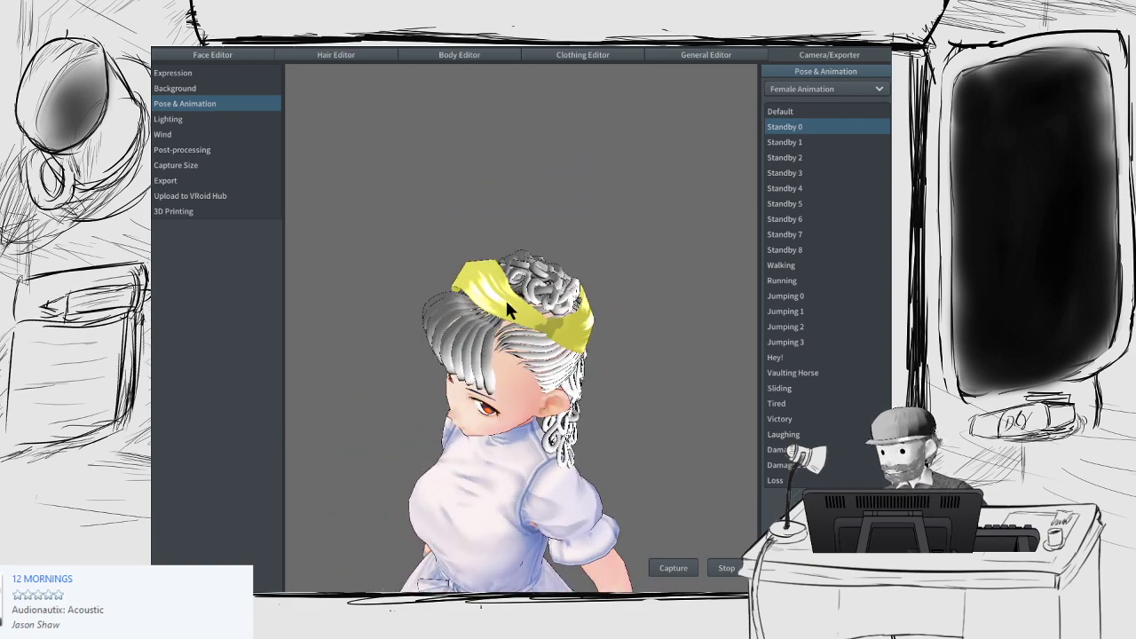
scroll(535, 297, "up", 3)
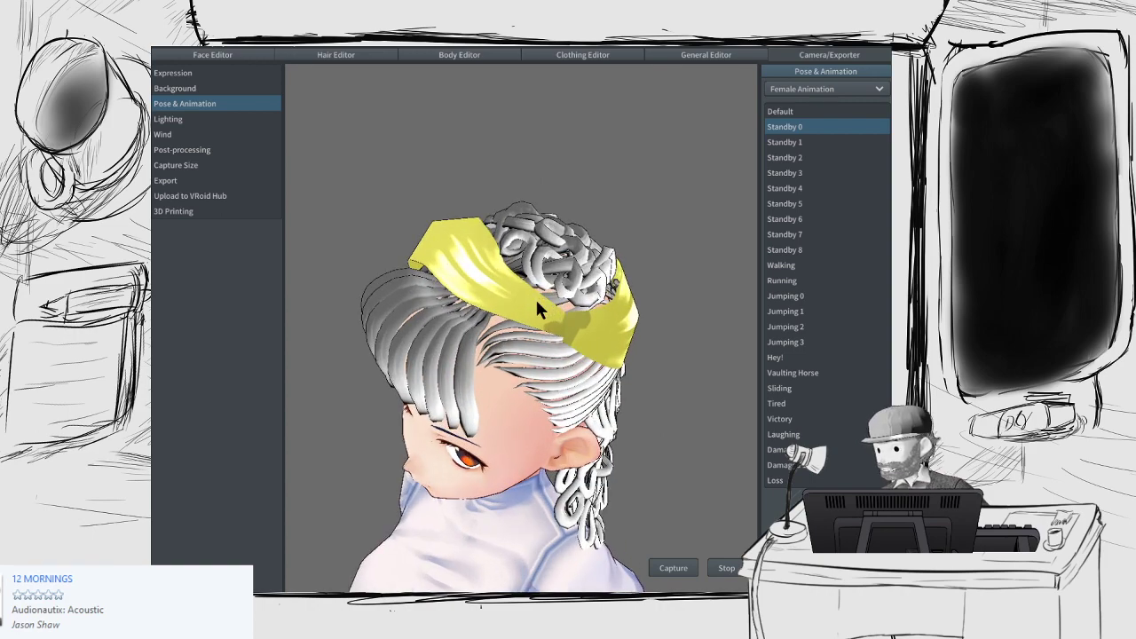
scroll(535, 298, "down", 2)
scroll(536, 297, "up", 5)
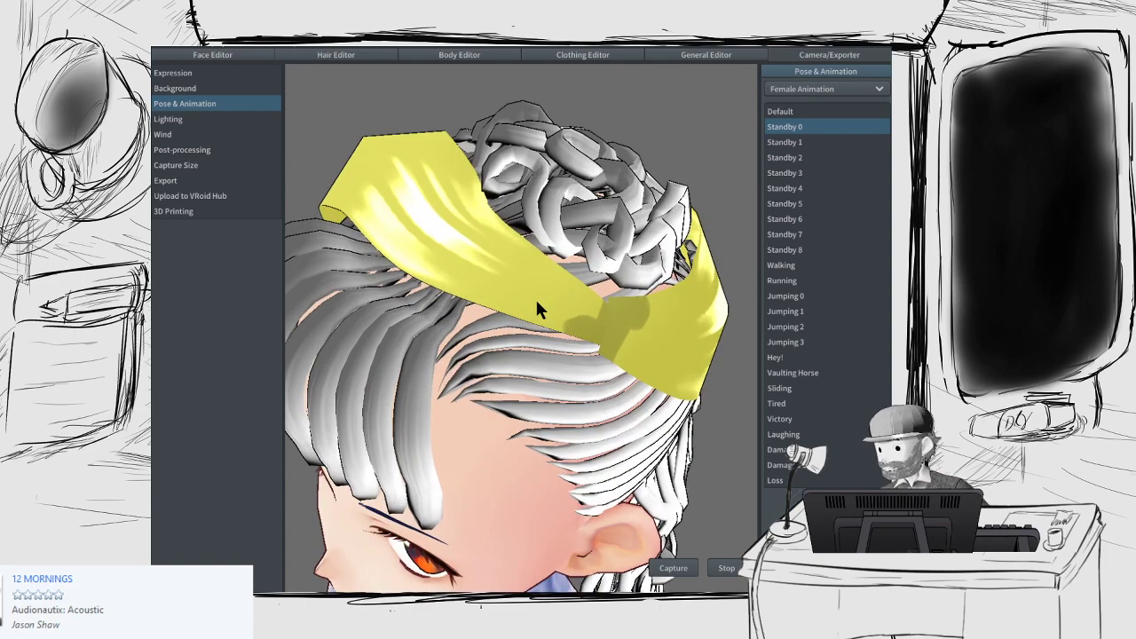
right_click_drag(536, 300, 616, 299)
scroll(568, 295, "down", 6)
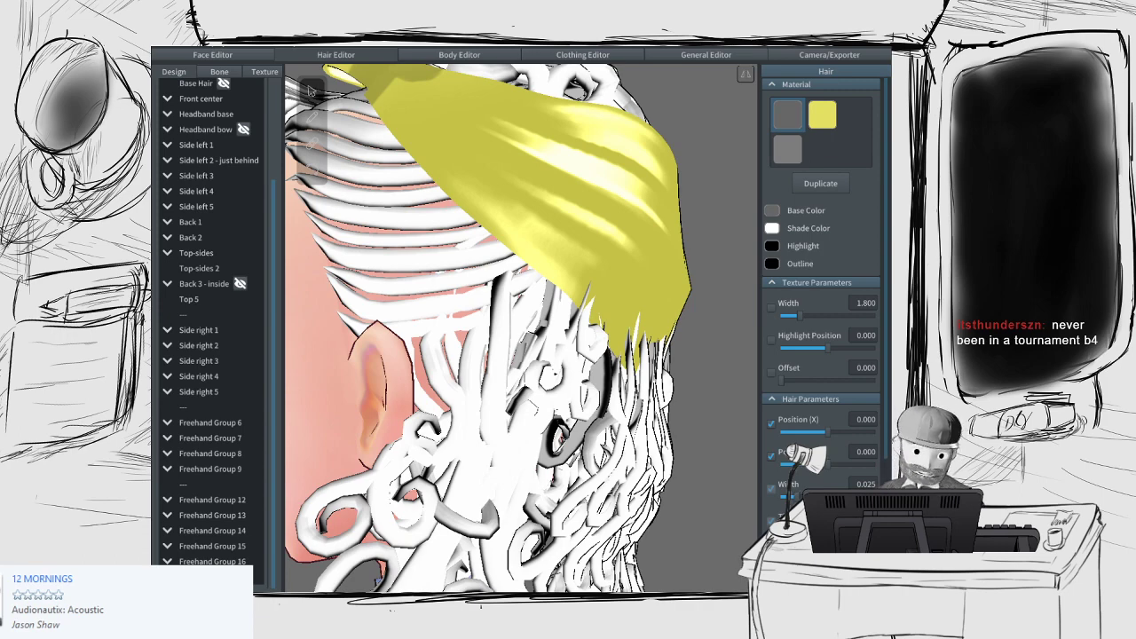
Step: Return to the Hair Editor and display the coloured hair bone groups at the back of the head
scroll(441, 333, "down", 10)
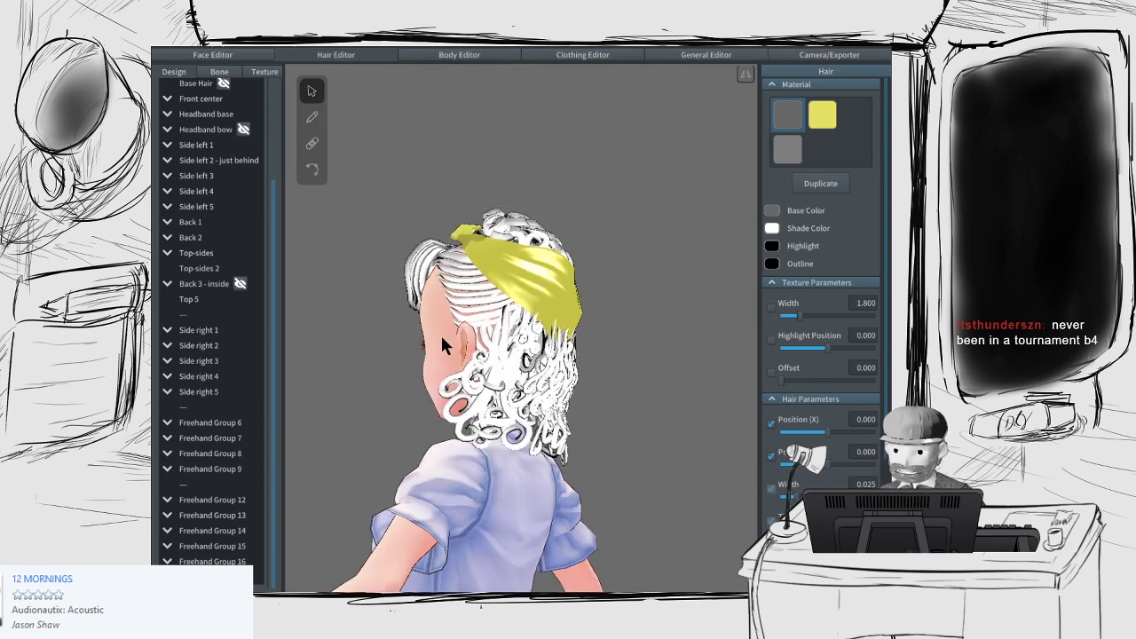
scroll(258, 266, "up", 3)
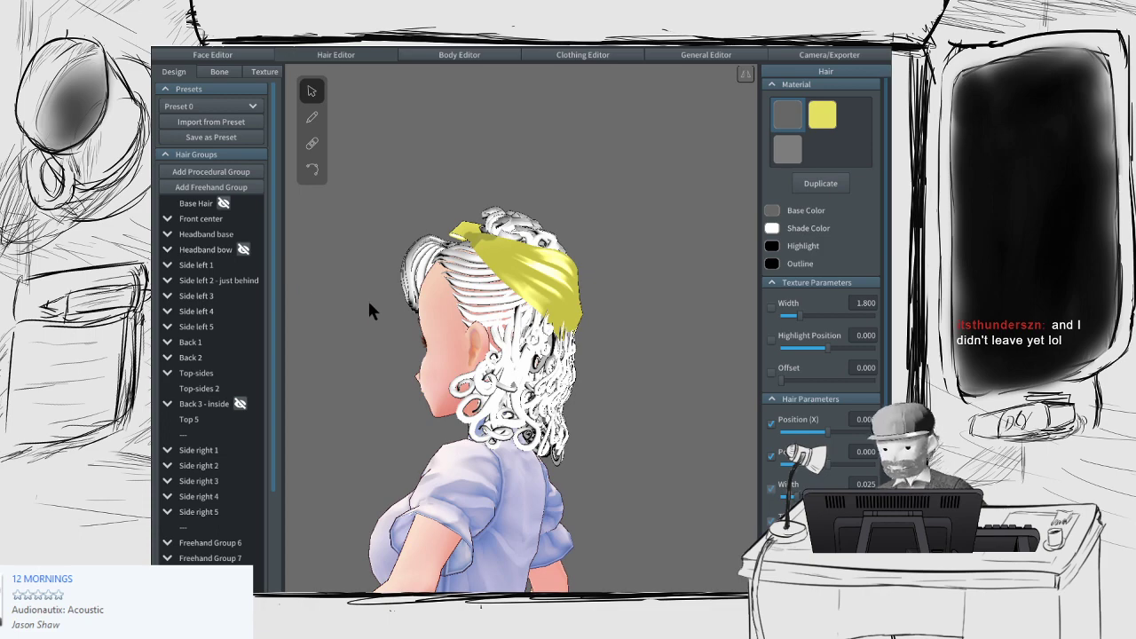
right_click_drag(387, 302, 459, 293)
left_click(220, 71)
scroll(459, 293, "up", 5)
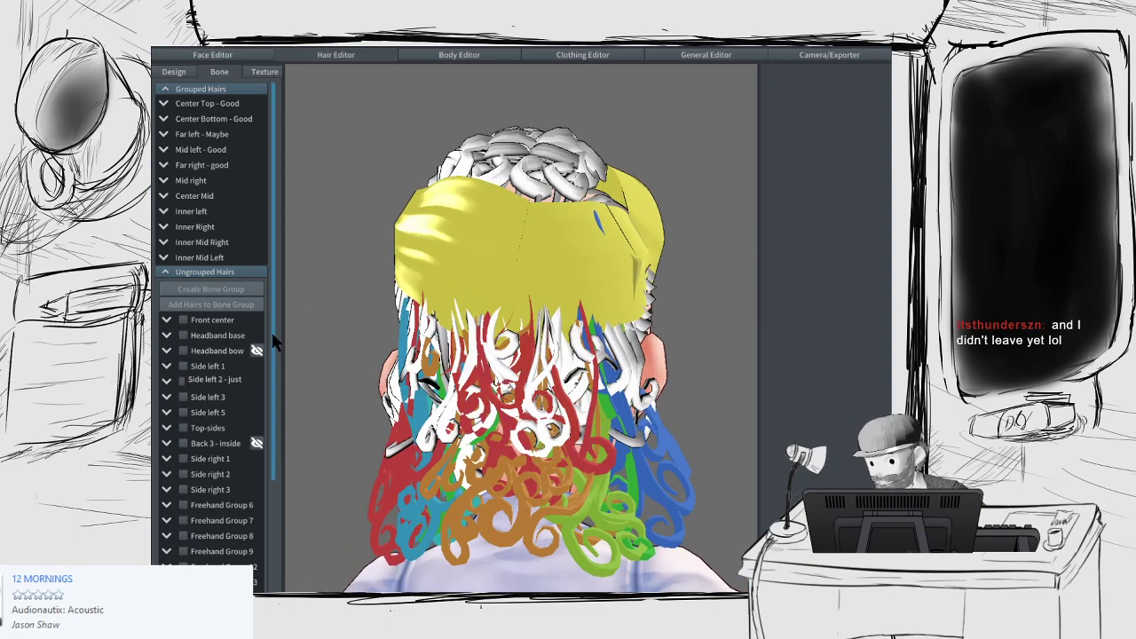
Step: Select the two central curls on top of the head and create a new bone group from them
middle_click_drag(456, 270, 455, 301)
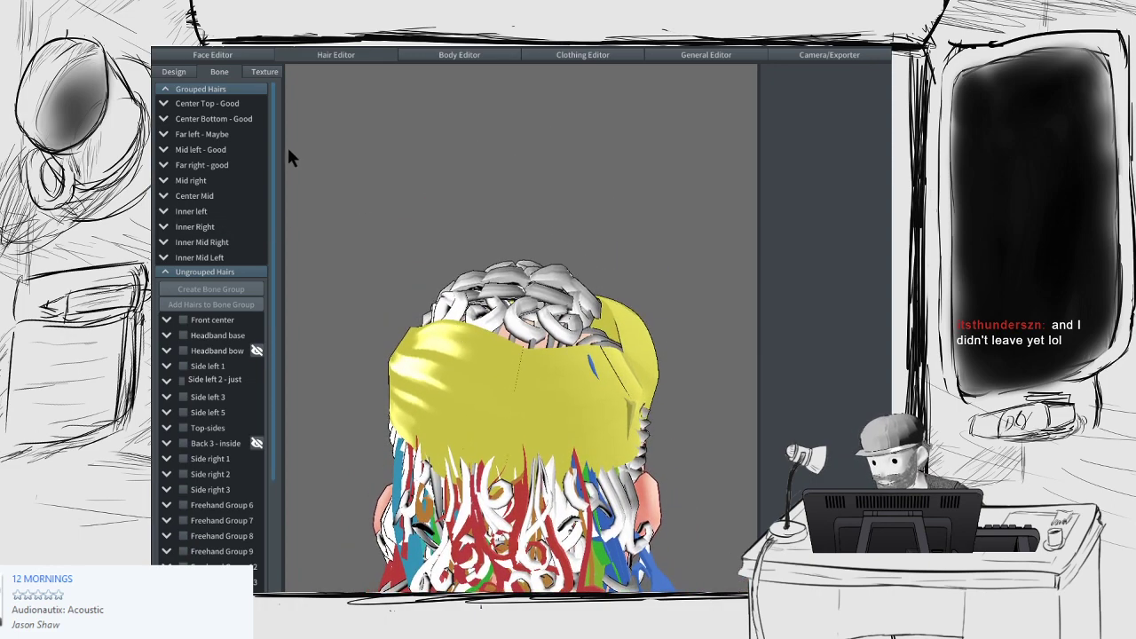
mouse_move(467, 291)
right_mouse_down()
mouse_move(520, 351)
mouse_move(501, 312)
mouse_move(487, 314)
right_mouse_up()
left_click(503, 311)
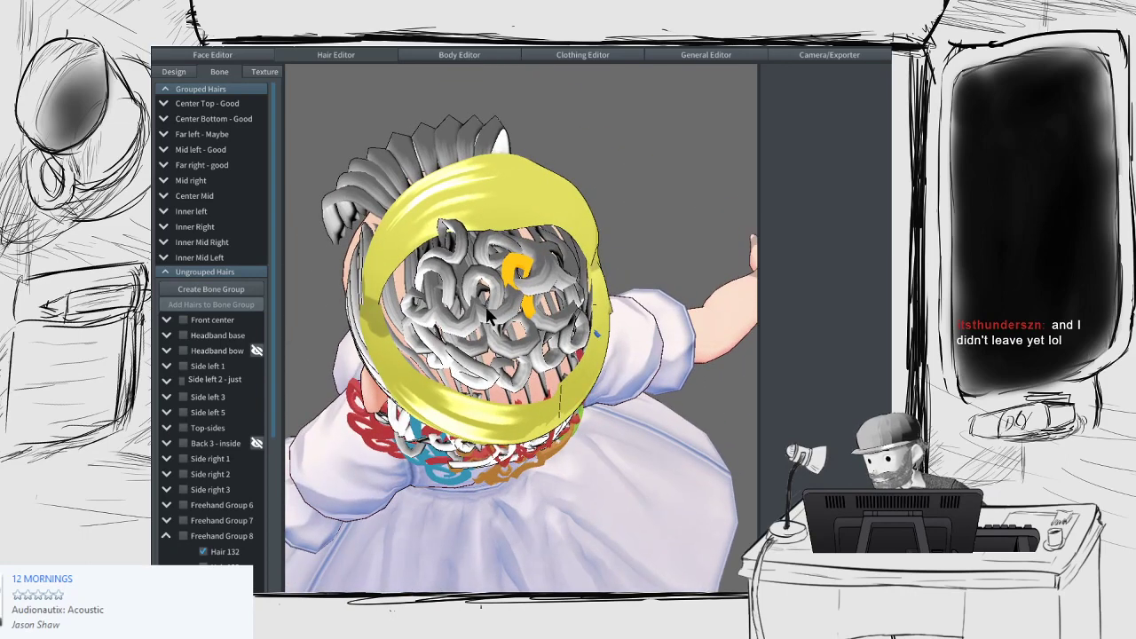
left_click(489, 320)
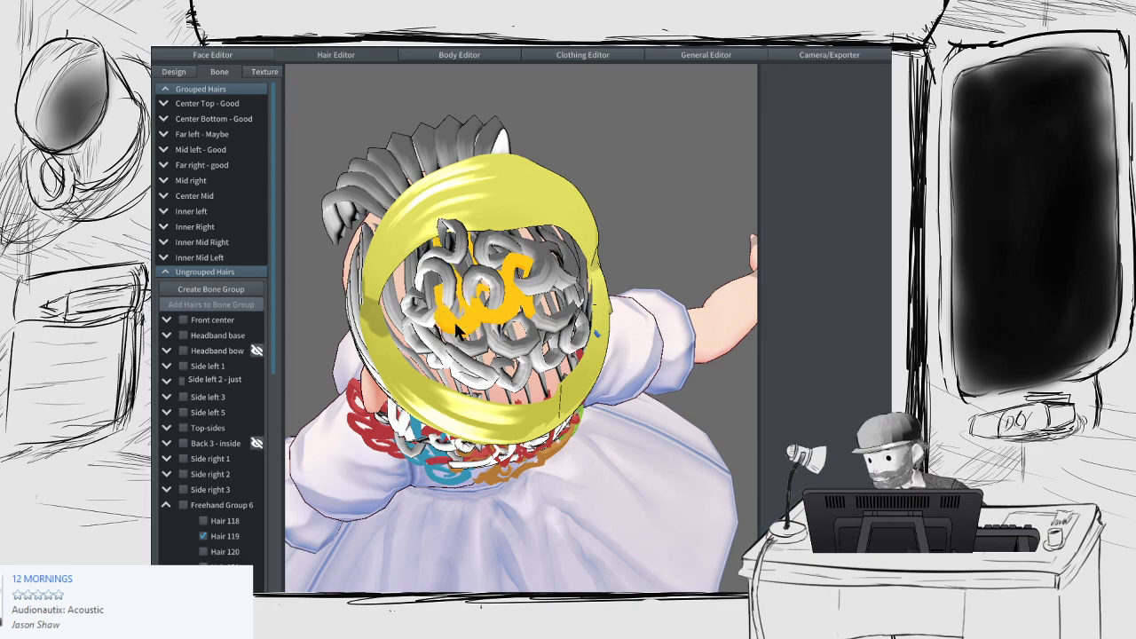
right_click_drag(456, 329, 504, 337)
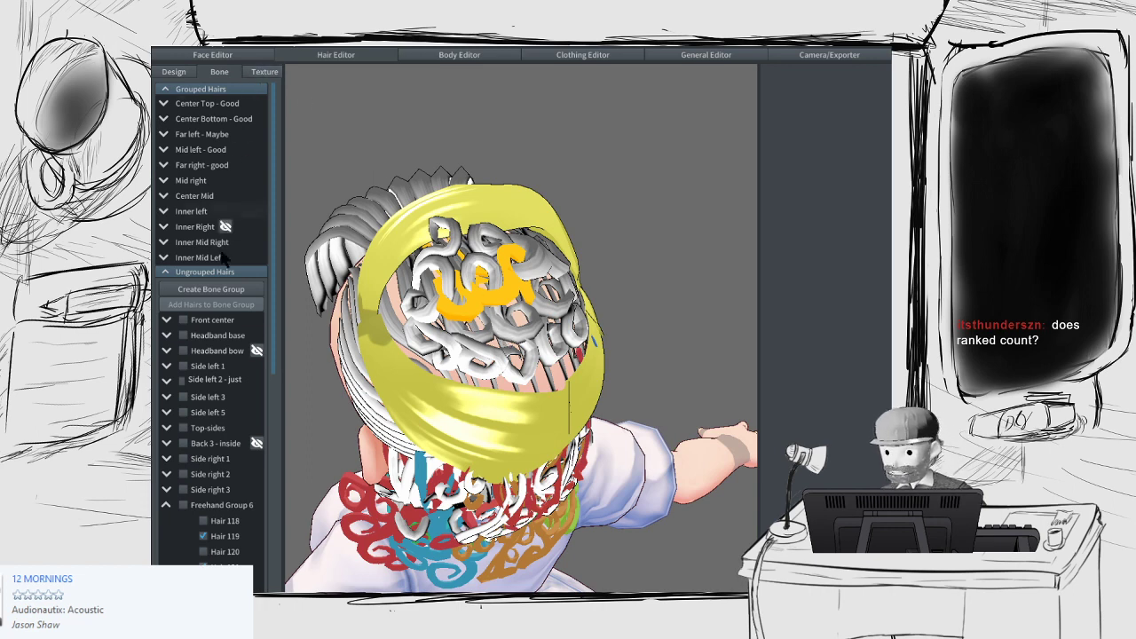
left_click(212, 290)
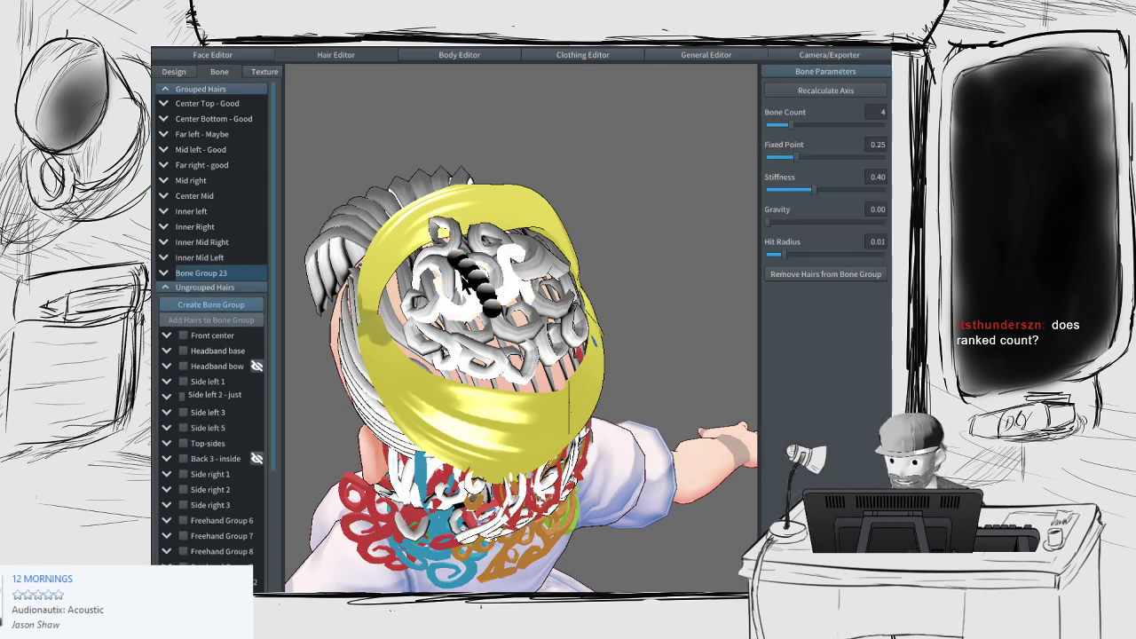
Step: Set the new bone group's Bone Count to 1, Fixed Point to 0.68, Hit Radius to 0.00 and Stiffness to 0.24
left_click_drag(784, 130, 767, 126)
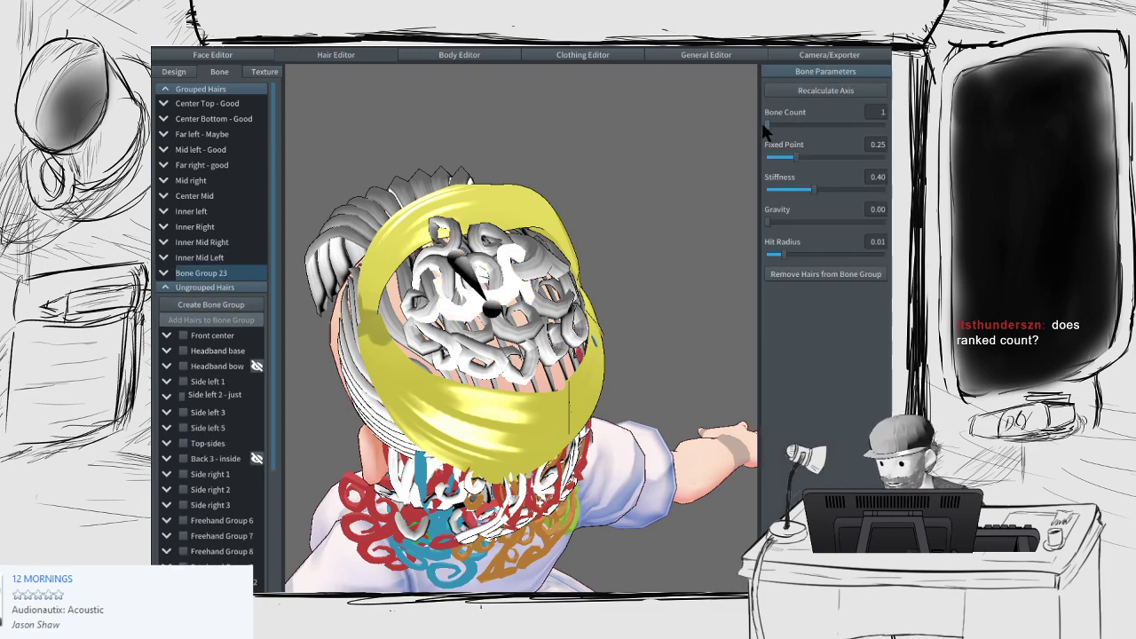
right_click_drag(549, 272, 575, 244)
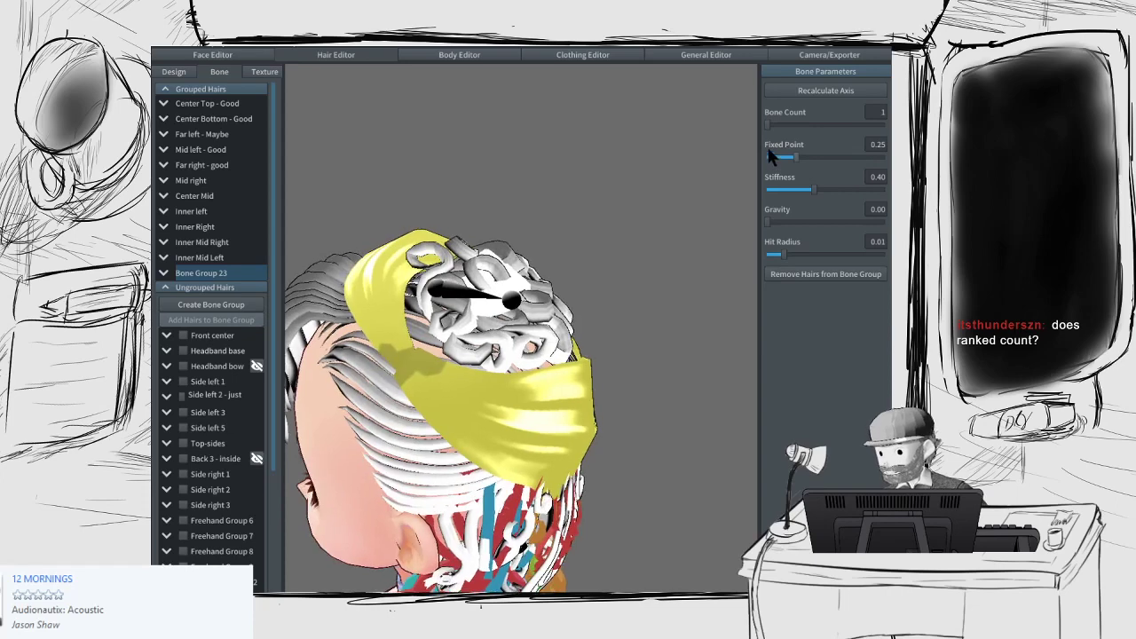
left_click(787, 157)
mouse_move(787, 156)
left_mouse_down()
mouse_move(725, 151)
mouse_move(859, 153)
mouse_move(846, 152)
left_mouse_up()
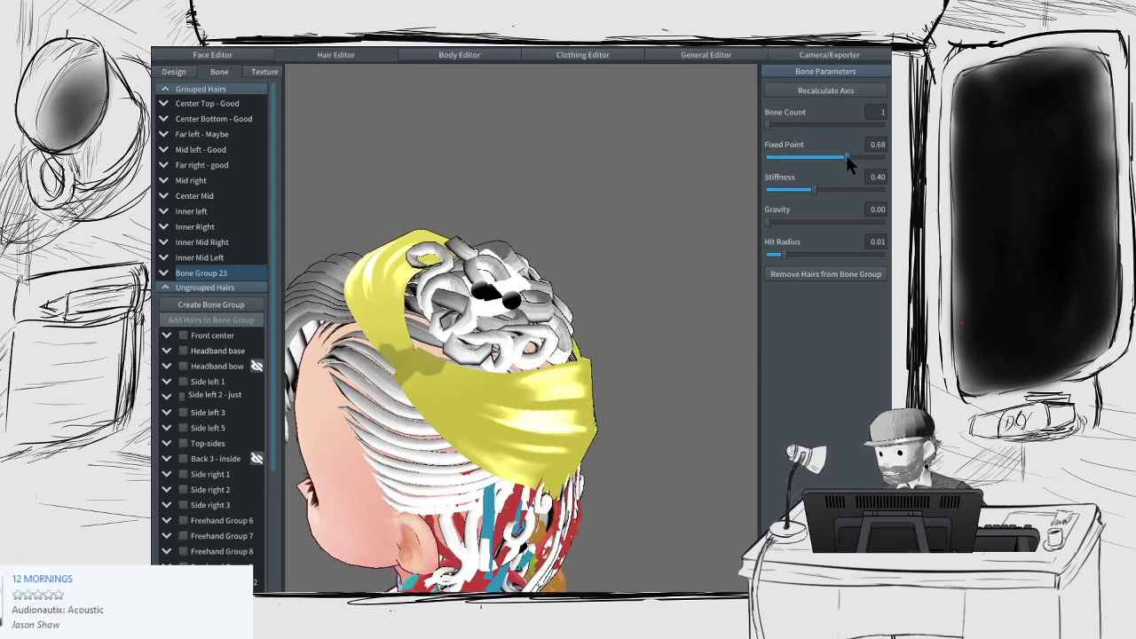
left_click_drag(782, 254, 767, 255)
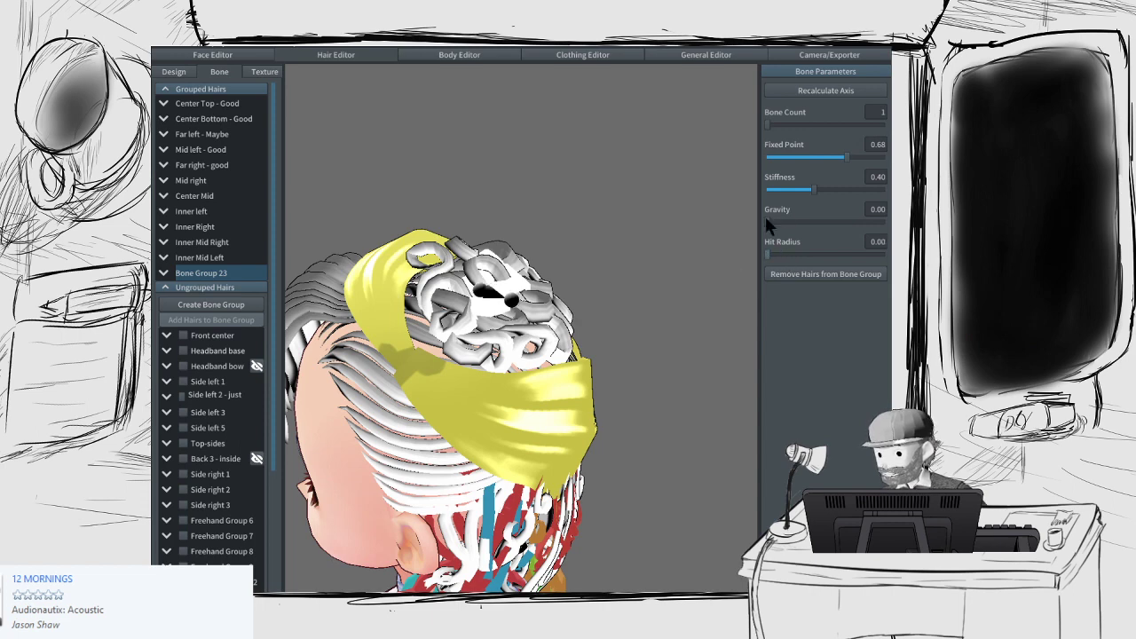
left_click(795, 190)
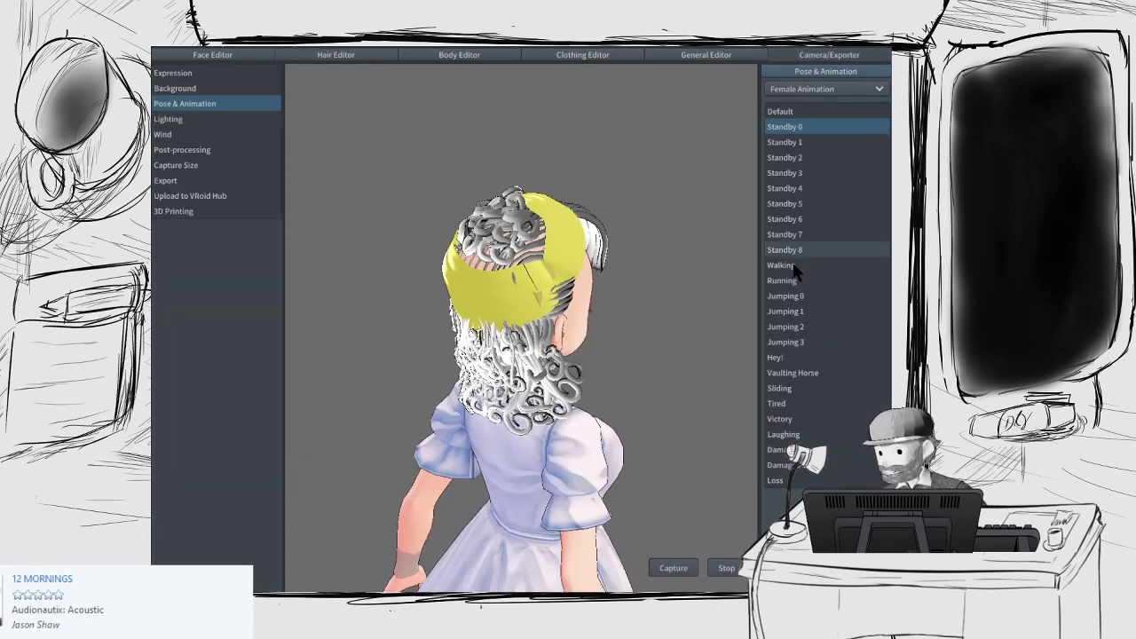
Step: Preview the Walking, Running and Standby 0 animations to check how the top curls move
left_click(793, 267)
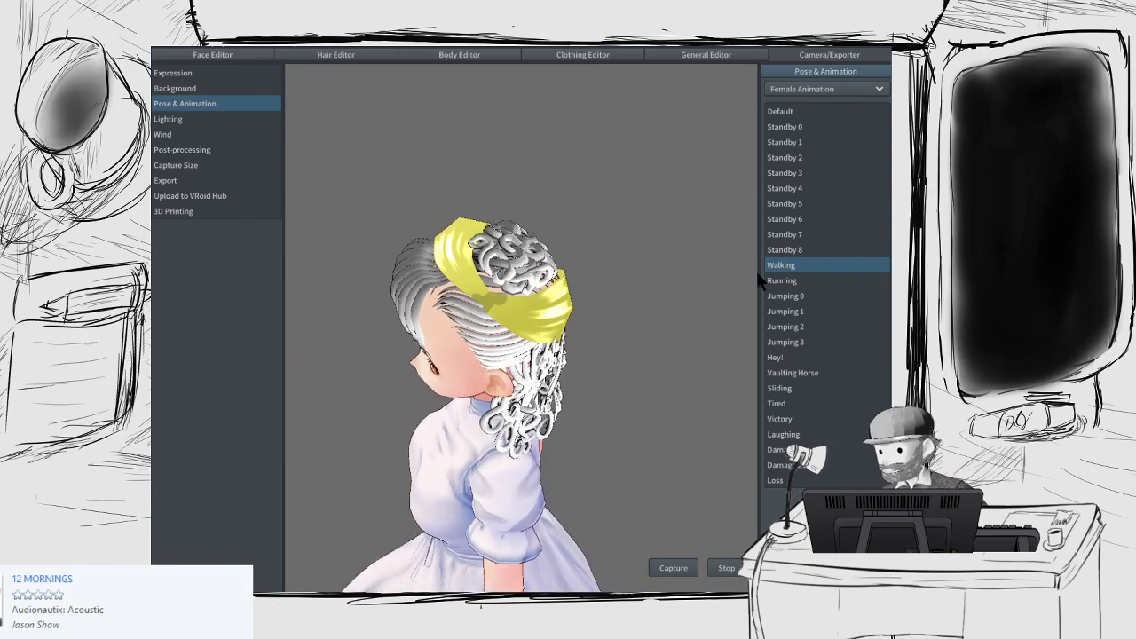
left_click(785, 280)
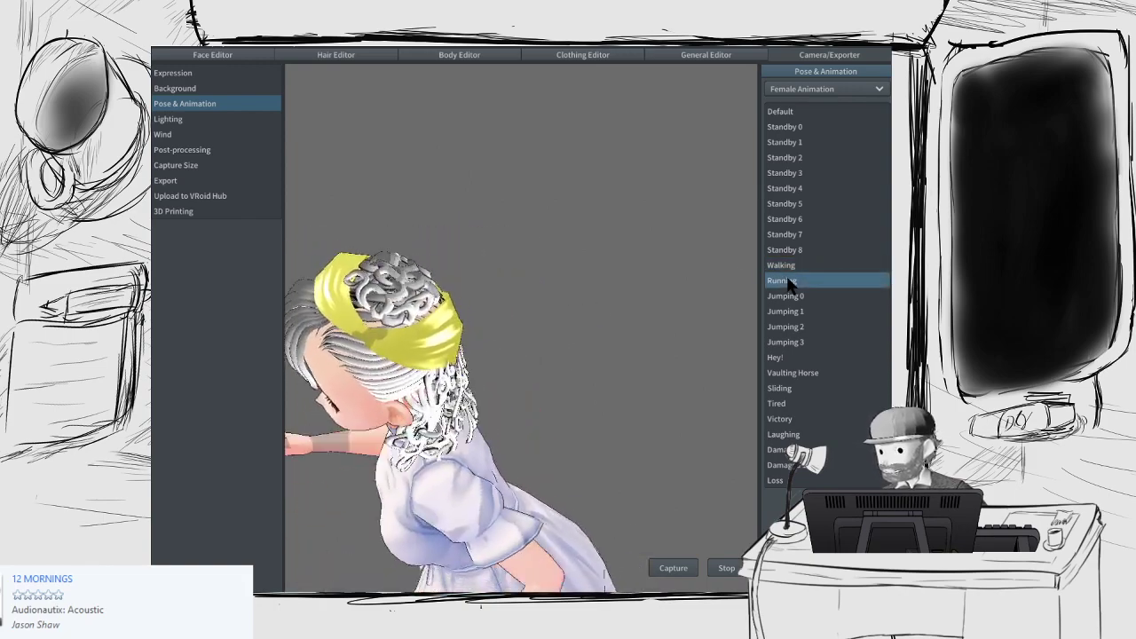
left_click(786, 127)
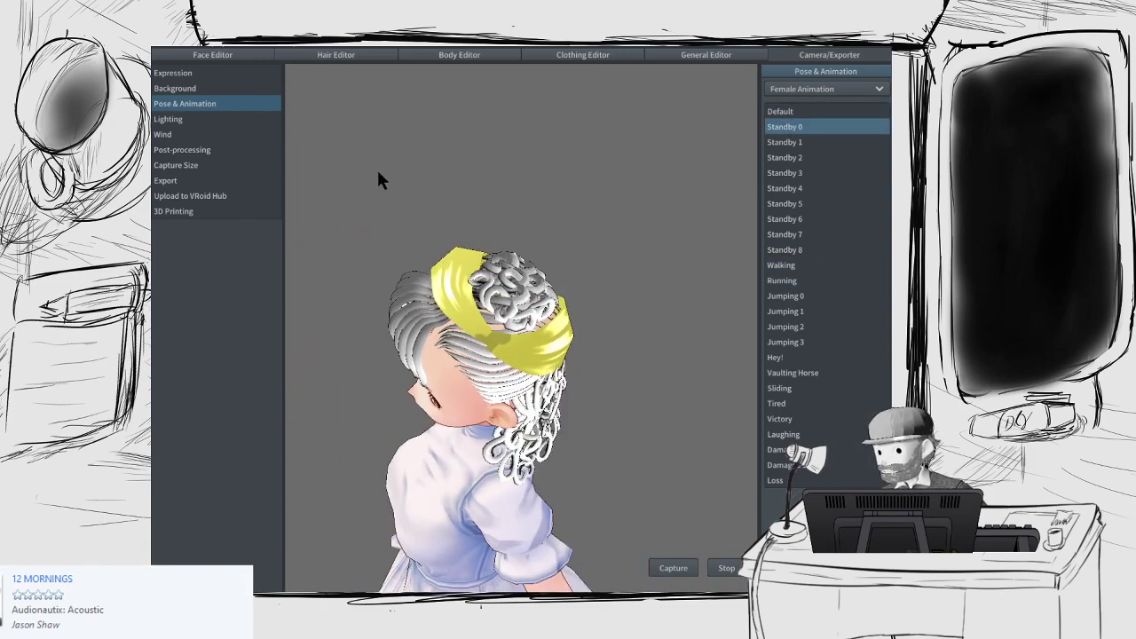
Step: Test the hair with wind Direction (X) at 0.97 and -1.00, vary Direction (Y), and reset the wind settings
left_click(227, 135)
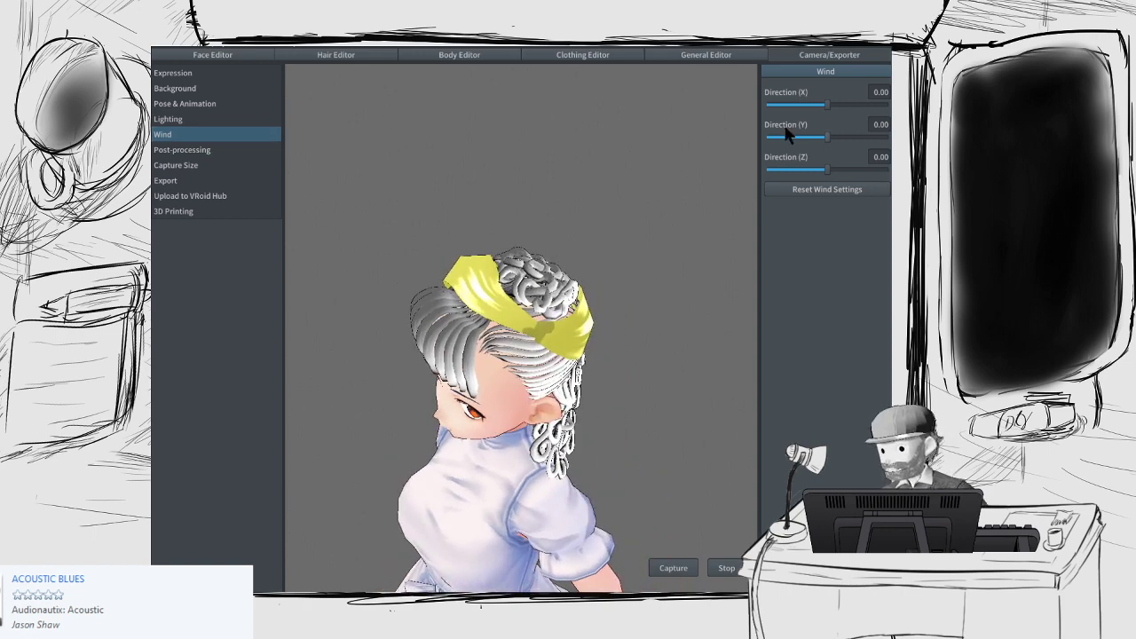
left_click_drag(826, 104, 886, 105)
right_click_drag(652, 286, 555, 291)
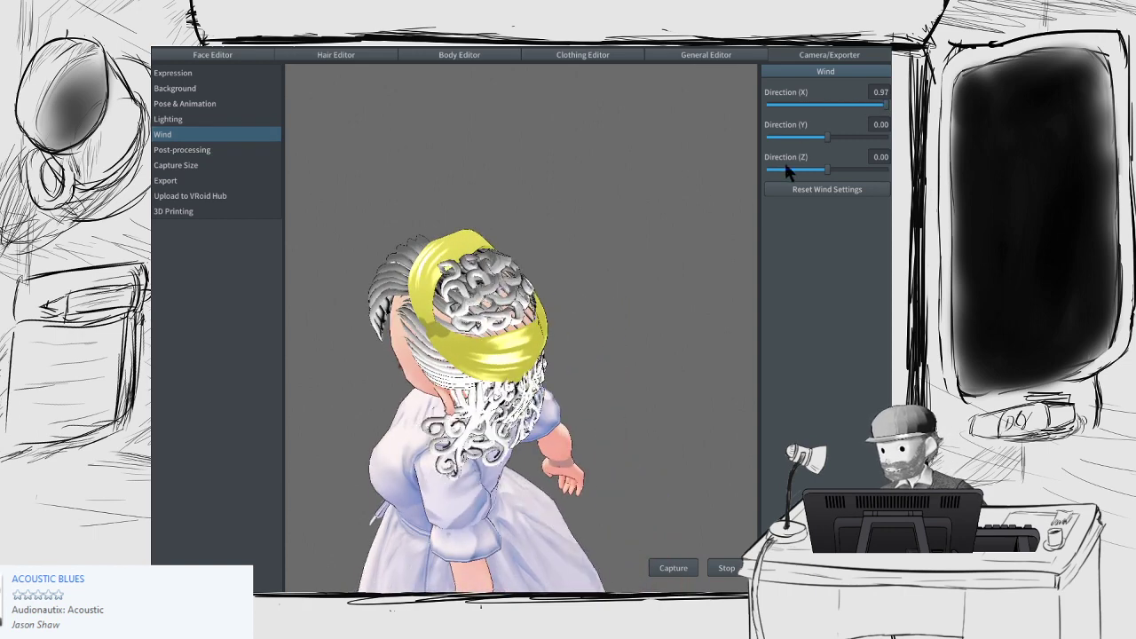
left_click_drag(851, 102, 714, 101)
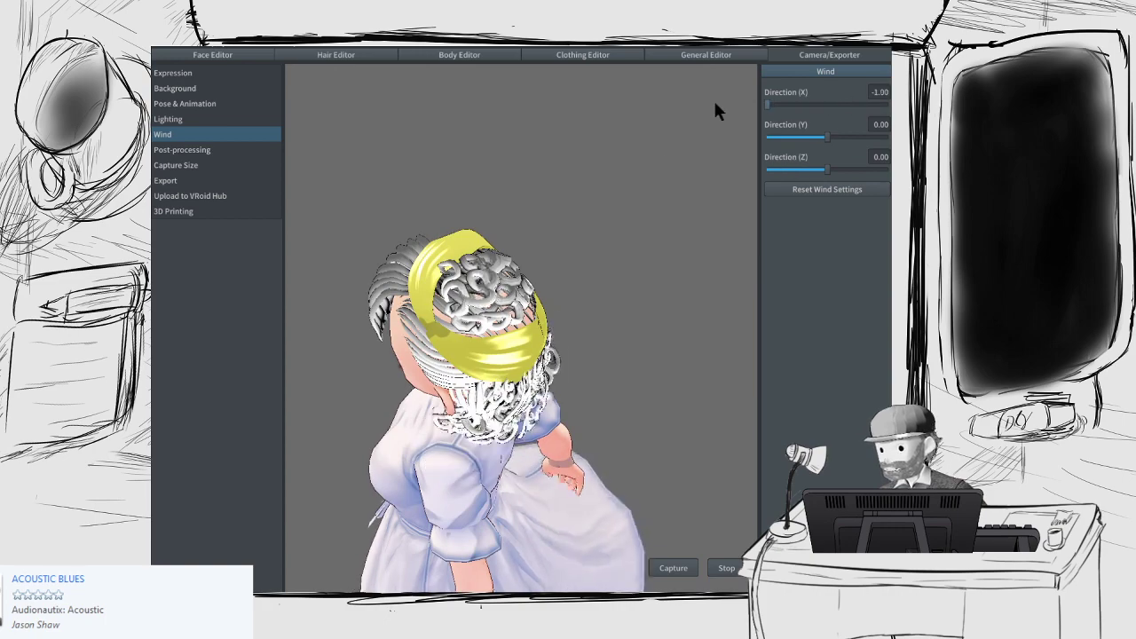
mouse_move(697, 240)
right_mouse_down()
mouse_move(595, 257)
mouse_move(687, 240)
right_mouse_up()
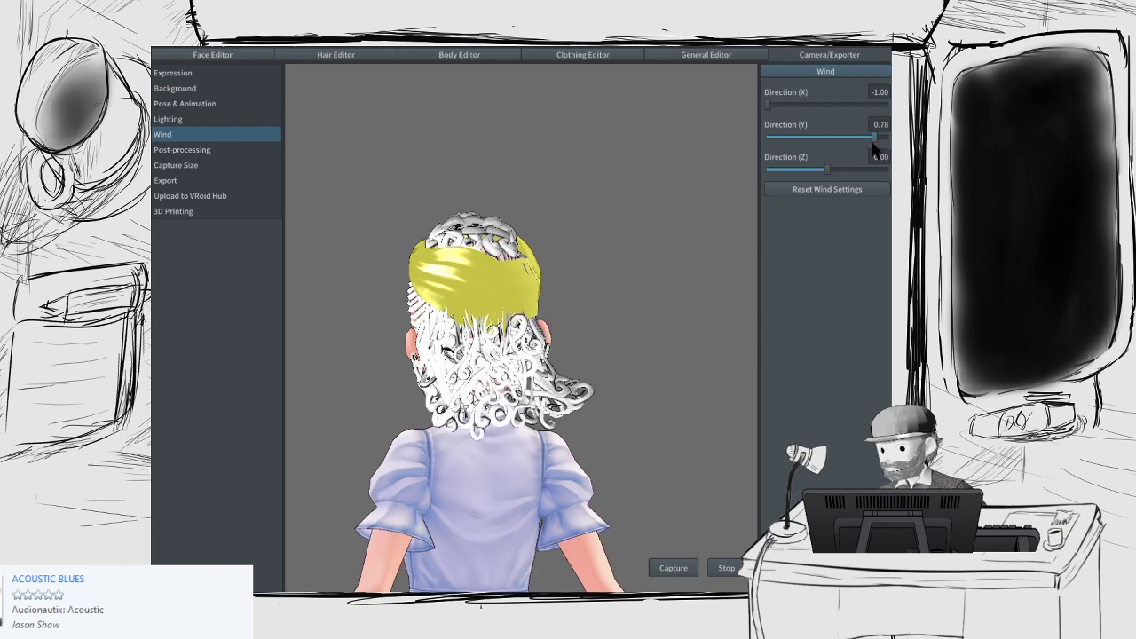
left_click_drag(876, 139, 816, 139)
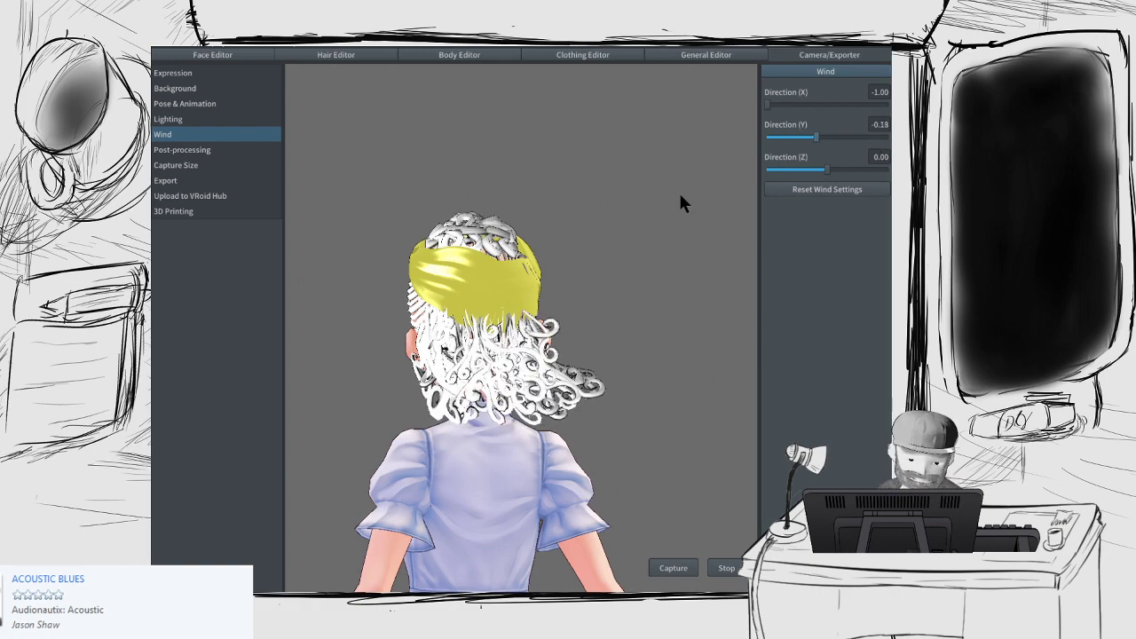
left_click(853, 192)
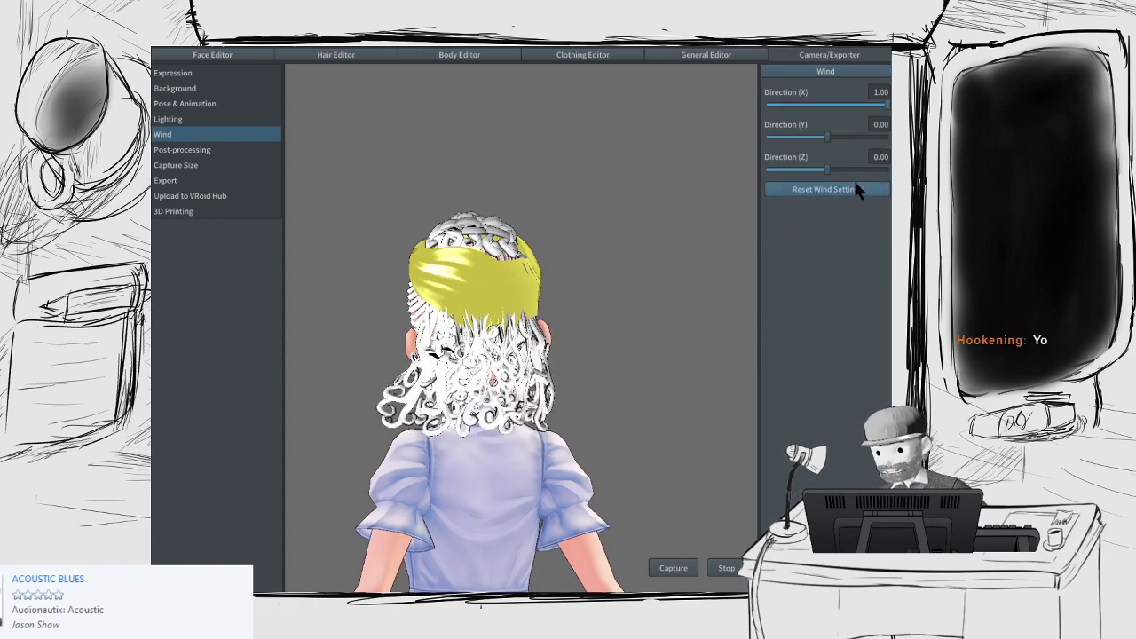
Step: Test the hair with wind Direction (Z) at -1.00, check it from the side, and reset the wind settings
left_click_drag(826, 168, 773, 170)
left_click_drag(609, 308, 505, 298)
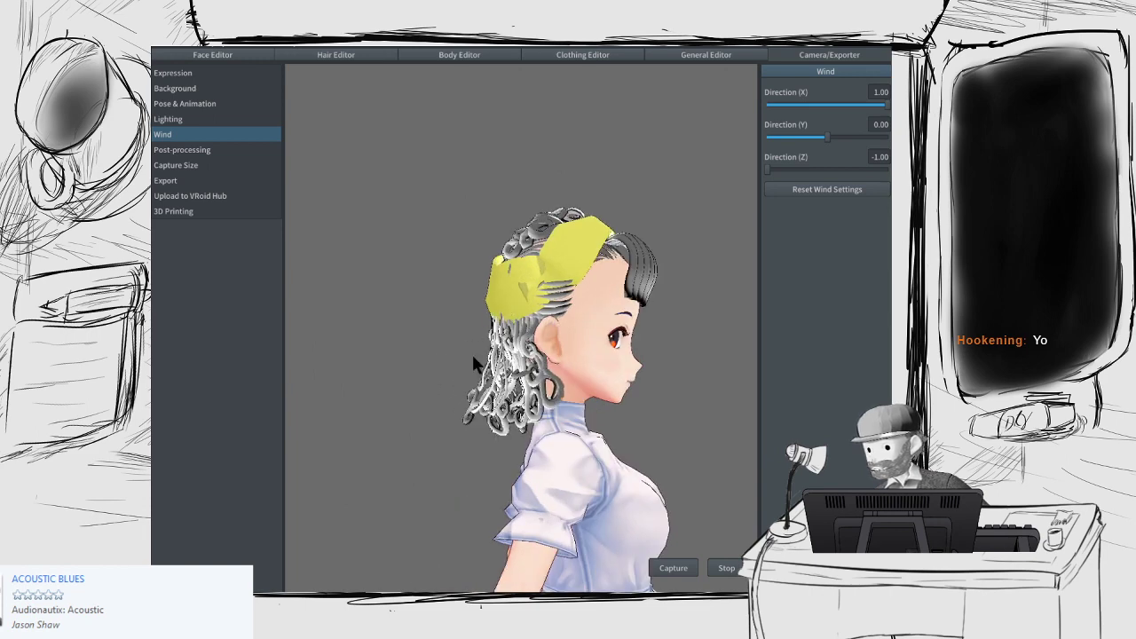
left_click(818, 190)
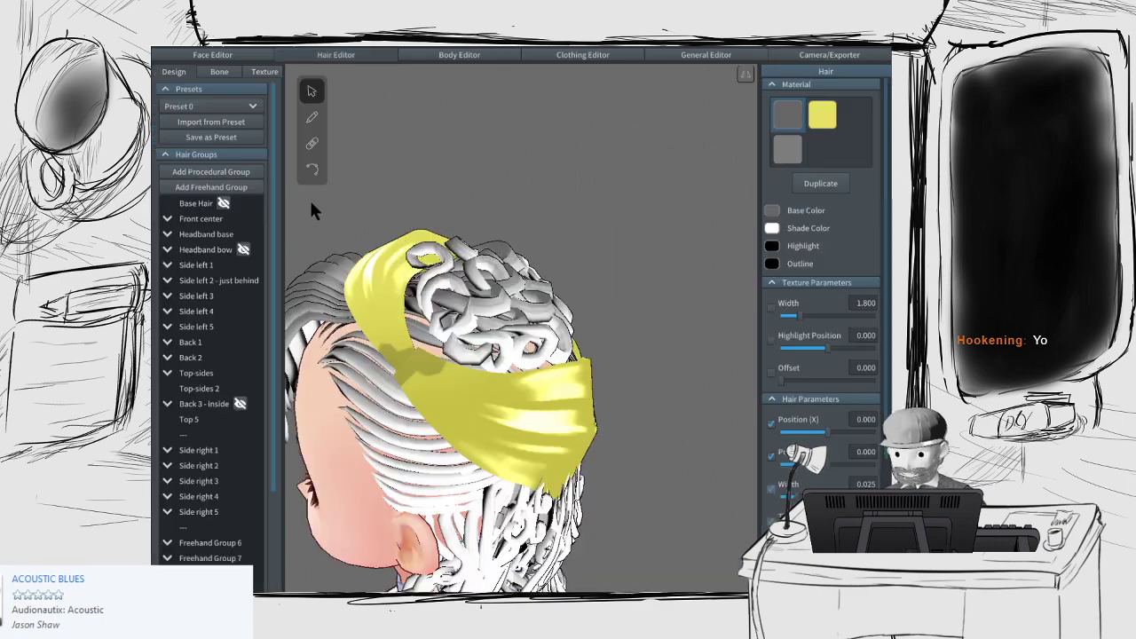
Step: Select the curls around the first top group in the Hair Editor and create another bone group from them
mouse_move(509, 350)
left_mouse_down()
mouse_move(474, 344)
mouse_move(506, 371)
mouse_move(512, 351)
left_mouse_up()
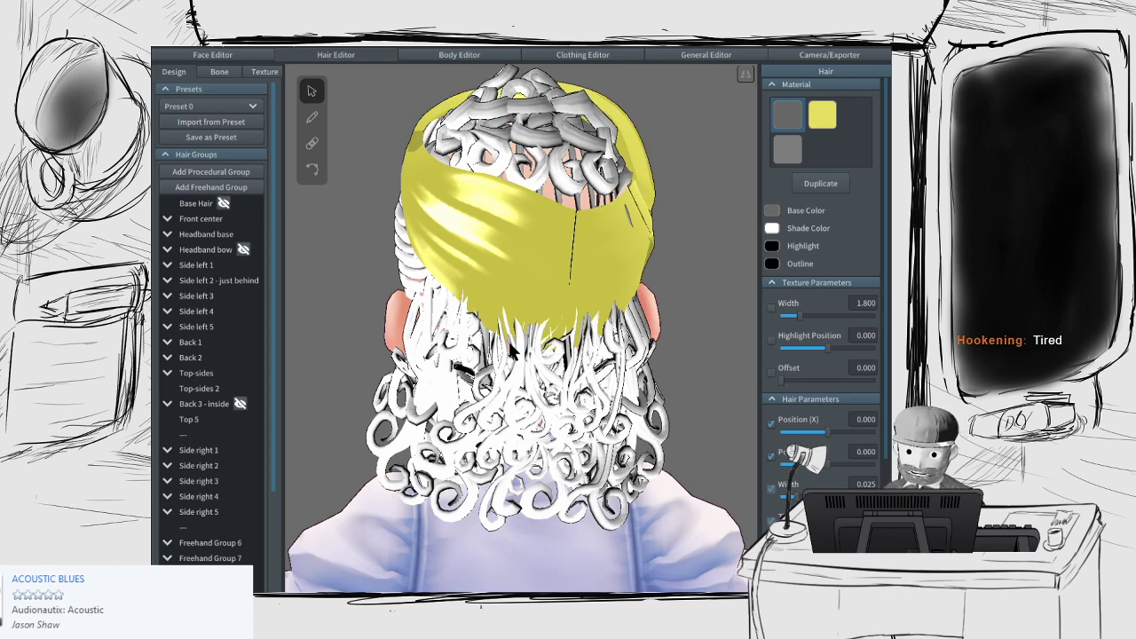
left_click(226, 68)
right_click_drag(536, 284, 545, 187)
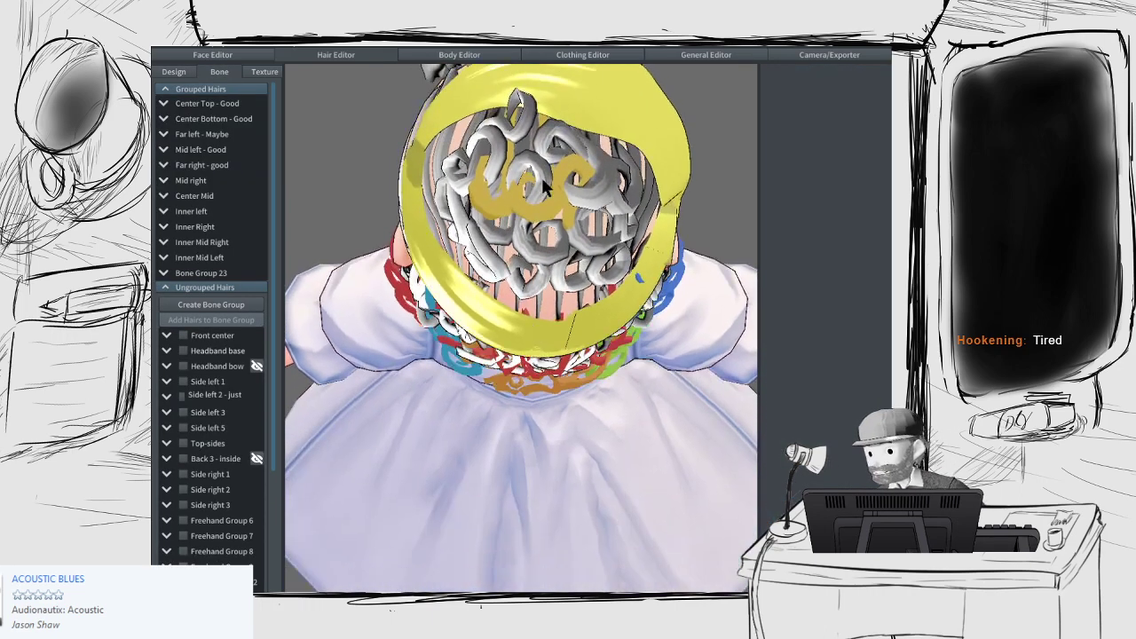
left_click(502, 151)
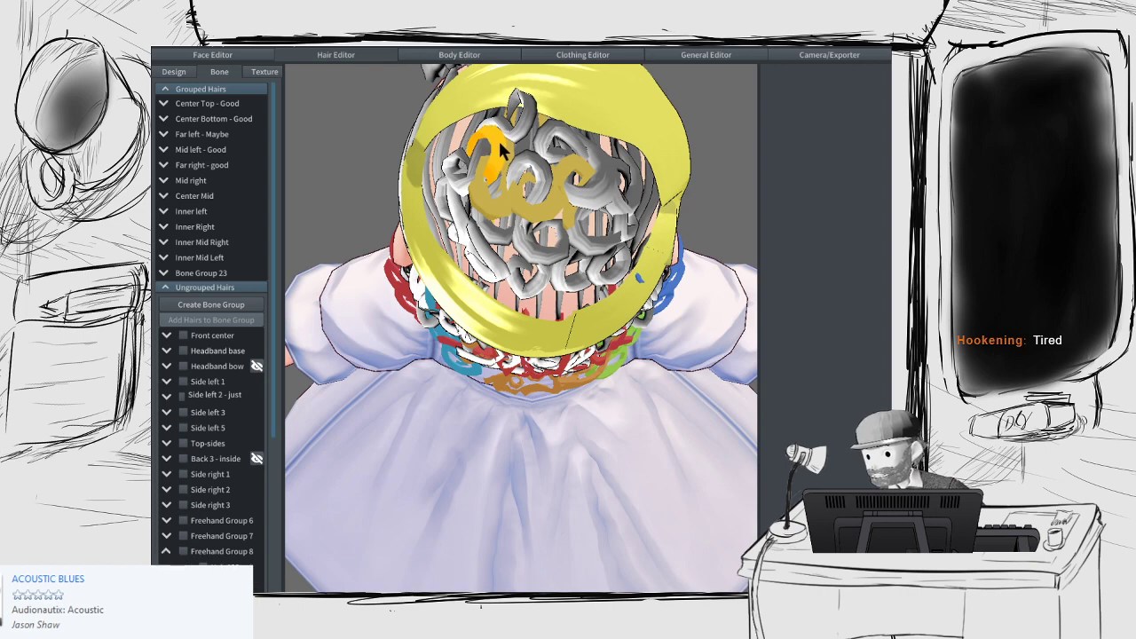
left_click(502, 242)
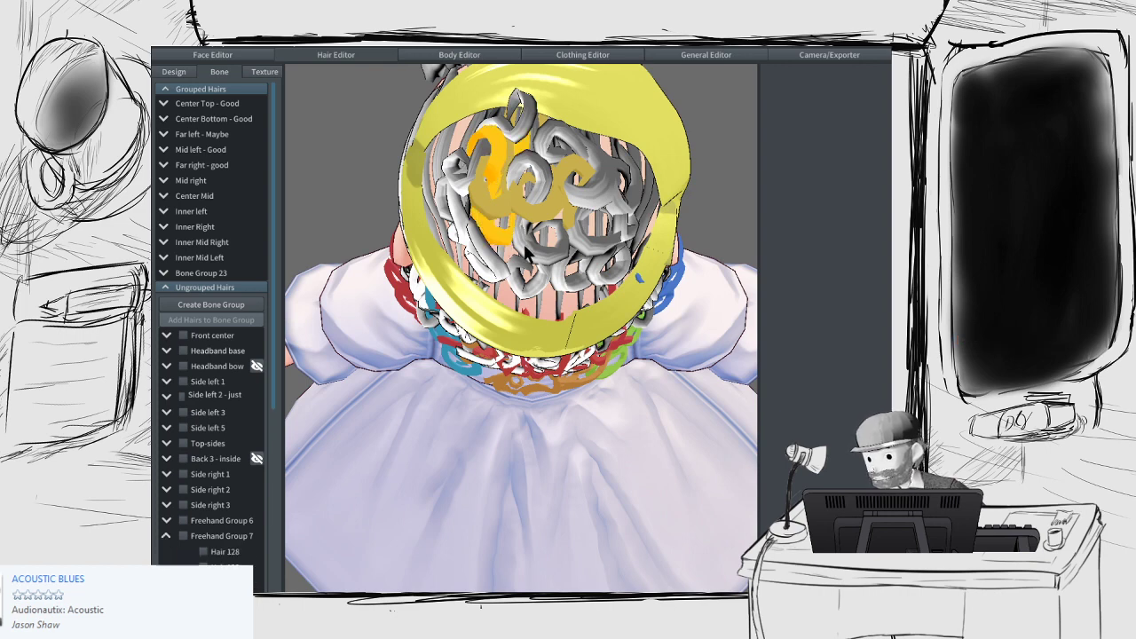
left_click(529, 253, "ctrl")
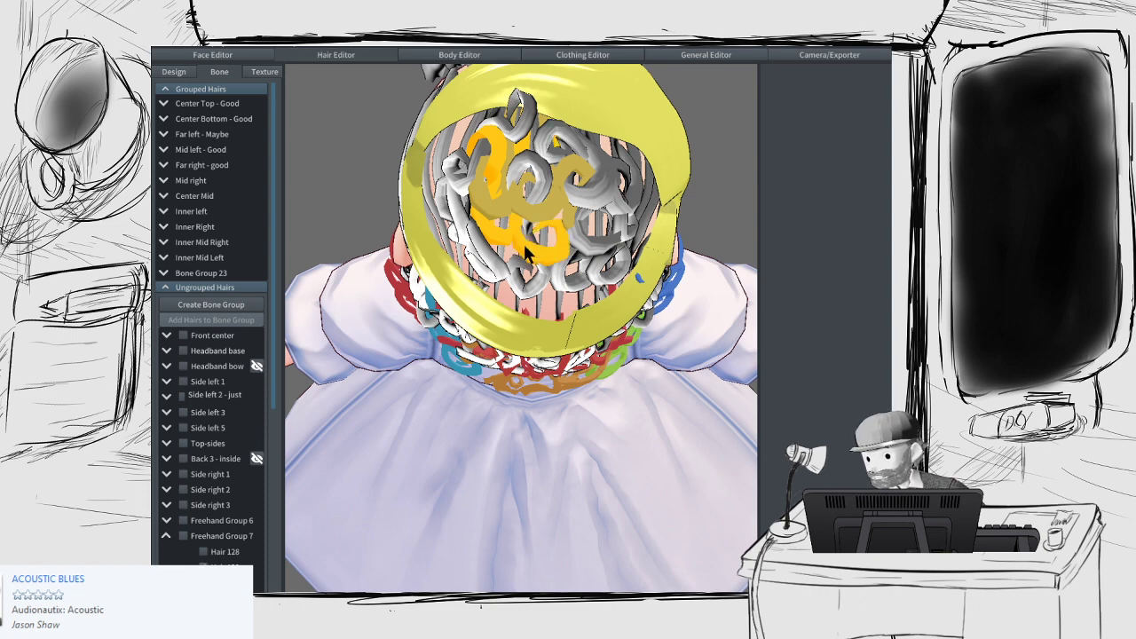
left_click(209, 304)
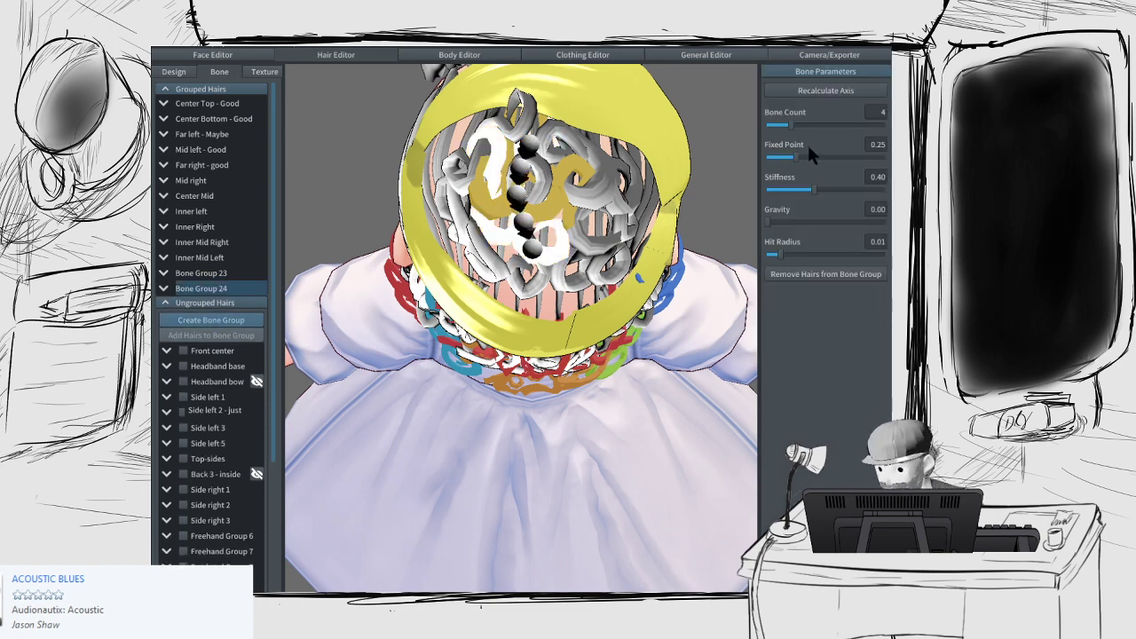
Step: Check Bone Group 23's parameters and set Bone Group 24 to Bone Count 1, Hit Radius 0.00, Fixed Point 0.69 and Stiffness 0.35
left_click(203, 273)
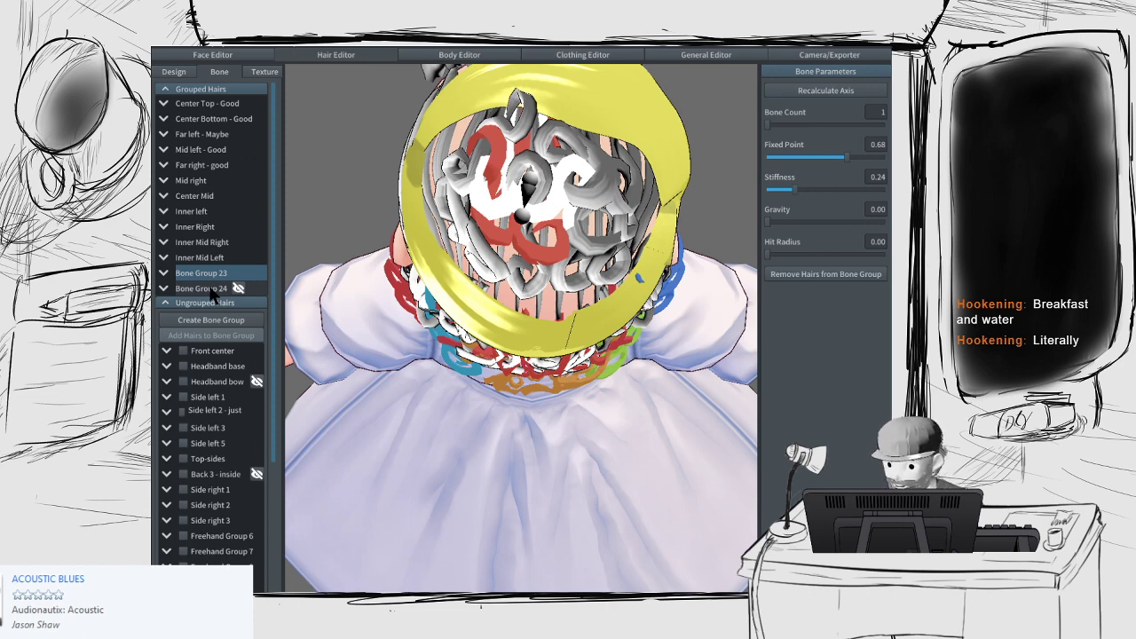
left_click(206, 289)
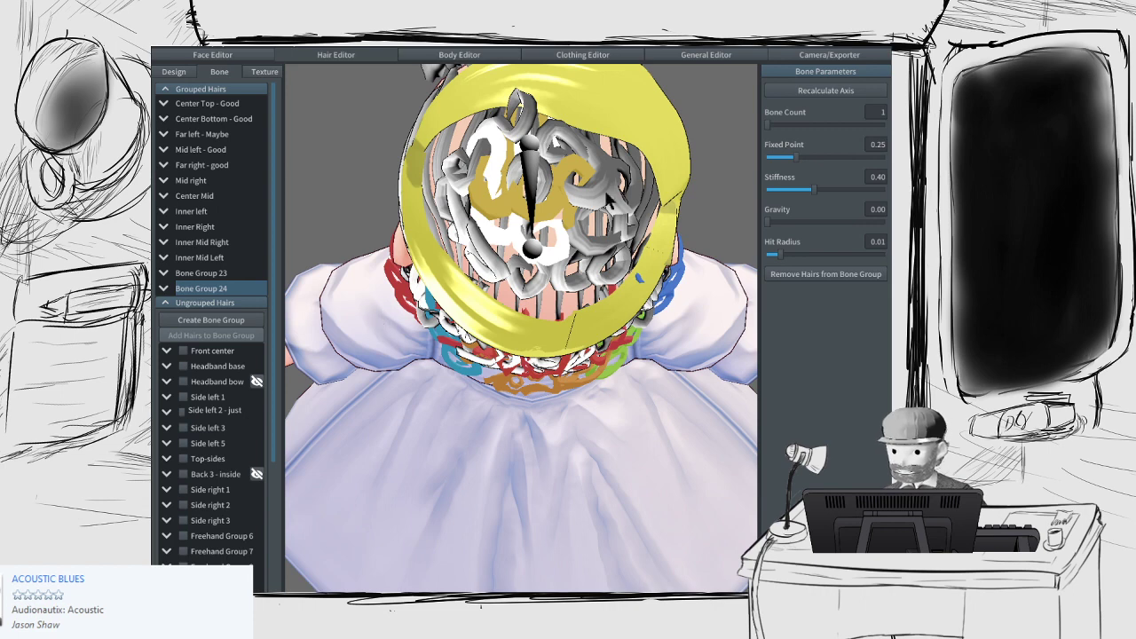
left_click_drag(774, 256, 696, 252)
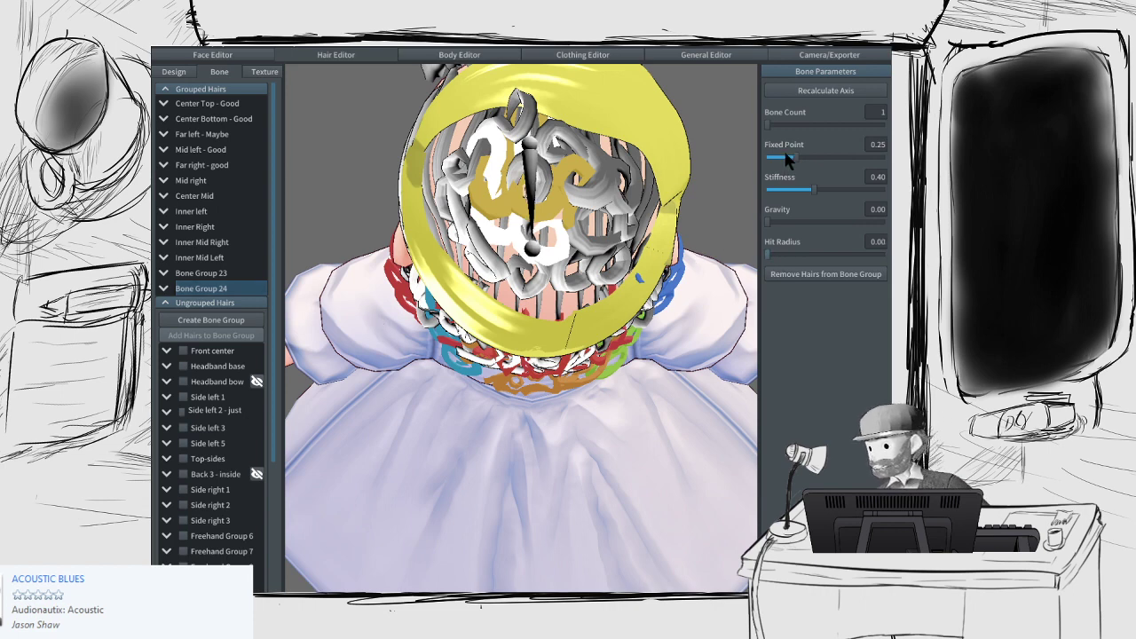
left_click_drag(784, 157, 807, 187)
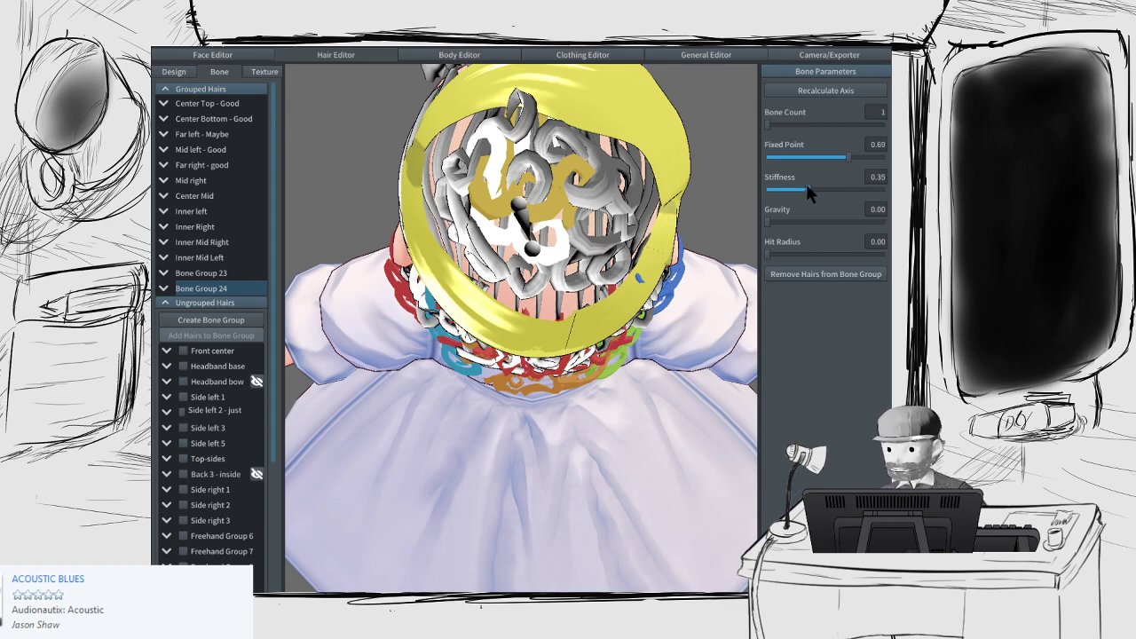
Step: Slightly raise the Stiffness of Bone Group 23
left_click(200, 273)
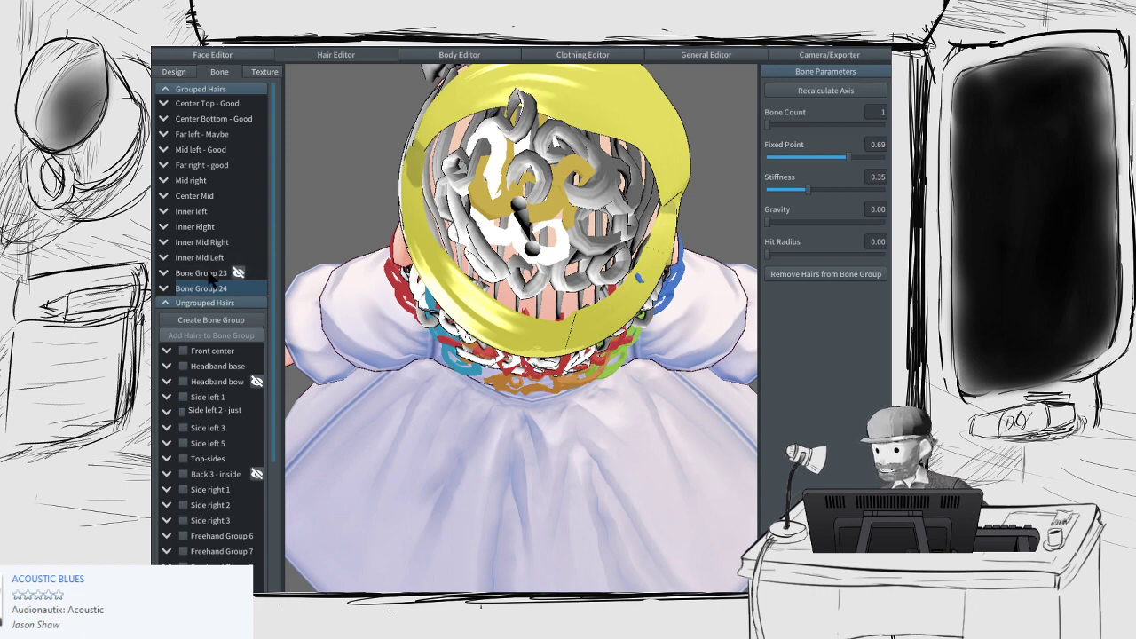
left_click(798, 189)
left_click_drag(800, 190, 805, 190)
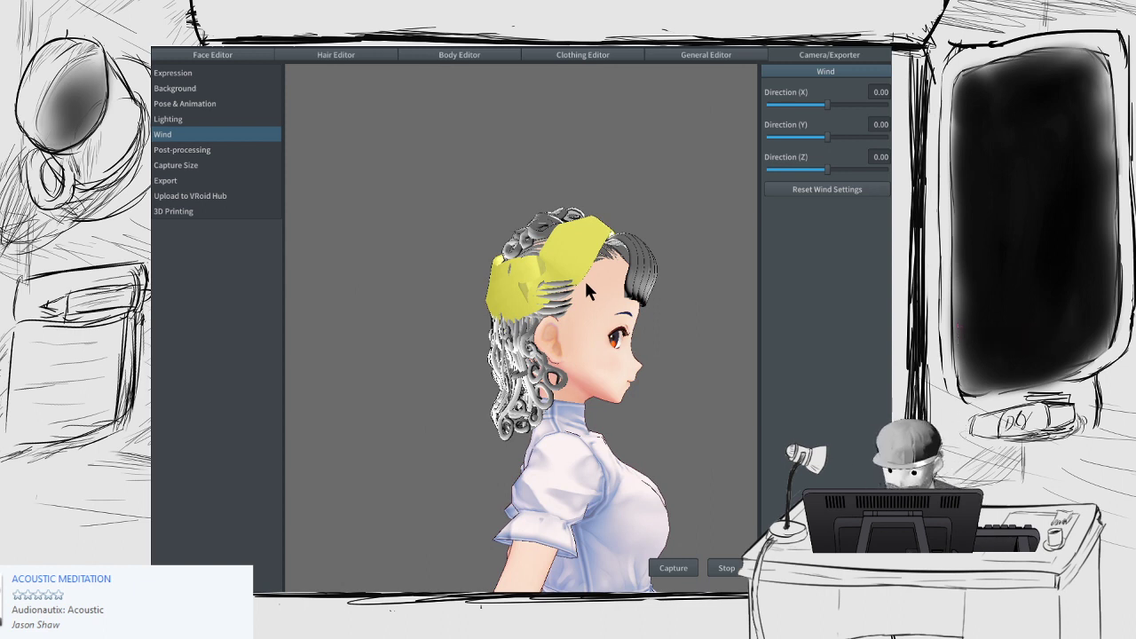
Step: Test the hair from behind with wind Direction (X) at 1.00 and -1.00, then Direction (Z) at -1.00, resetting the wind in between
right_click_drag(586, 283, 695, 189)
left_click_drag(827, 103, 889, 105)
right_click_drag(575, 308, 609, 324)
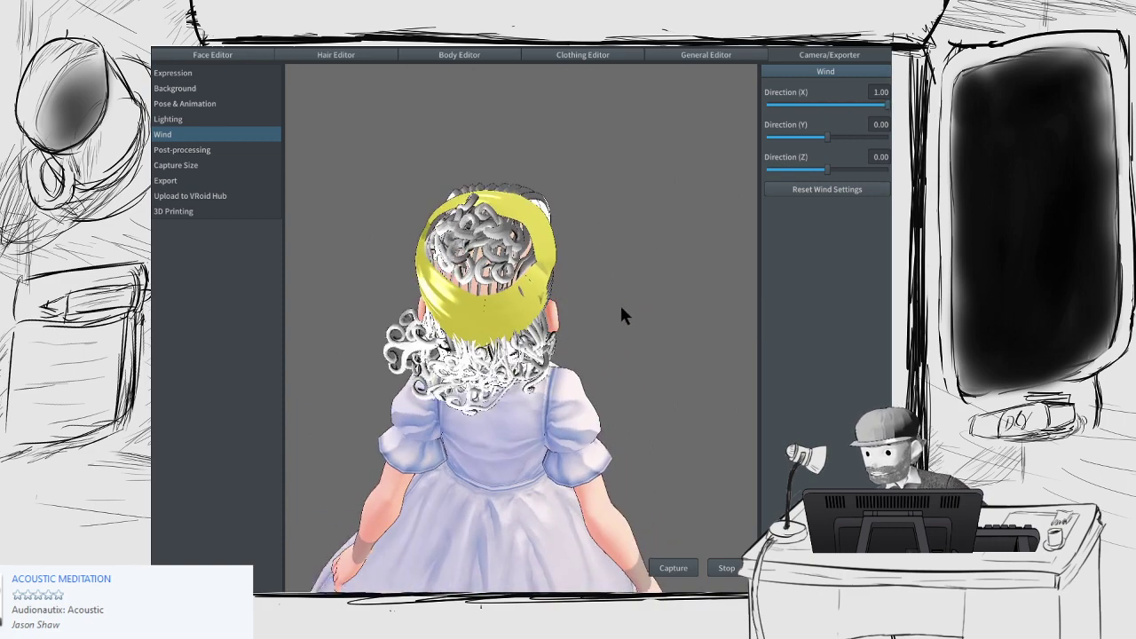
left_click_drag(838, 103, 769, 103)
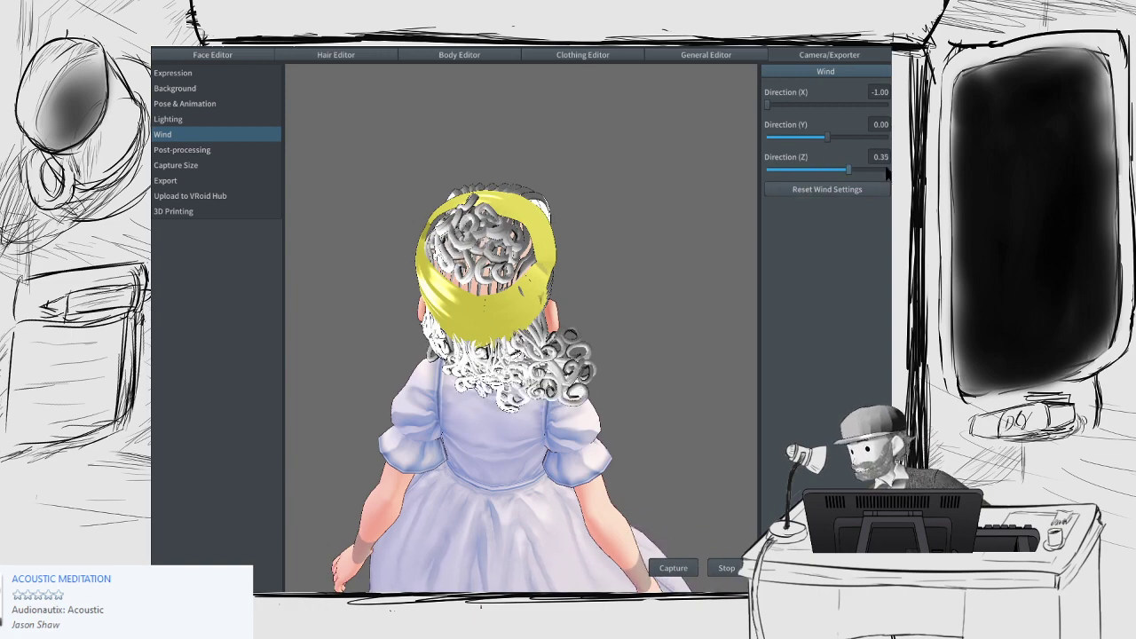
left_click_drag(827, 168, 741, 167)
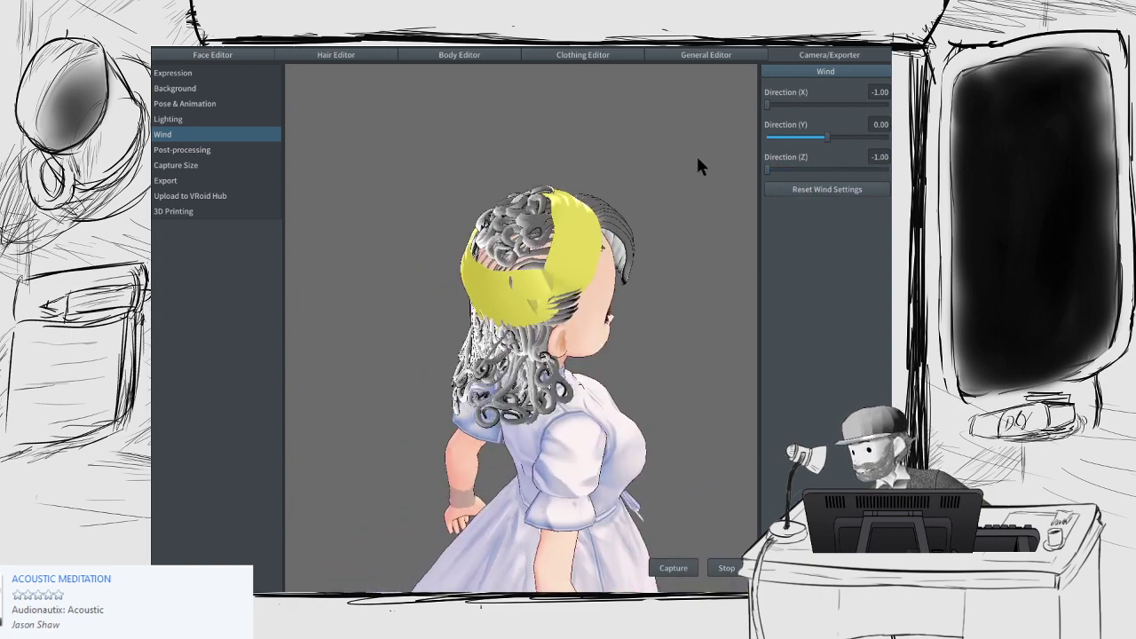
left_click(838, 189)
left_click_drag(821, 171, 751, 170)
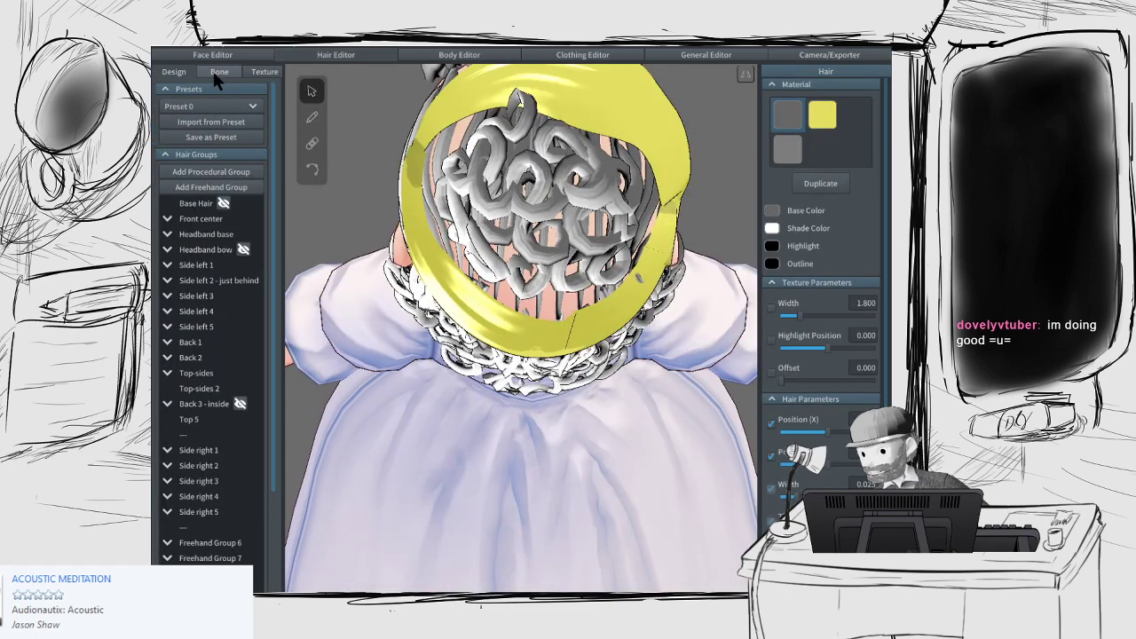
Step: Examine the coloured bone groups of the curls in the Hair Editor from behind and from the front
left_click(219, 74)
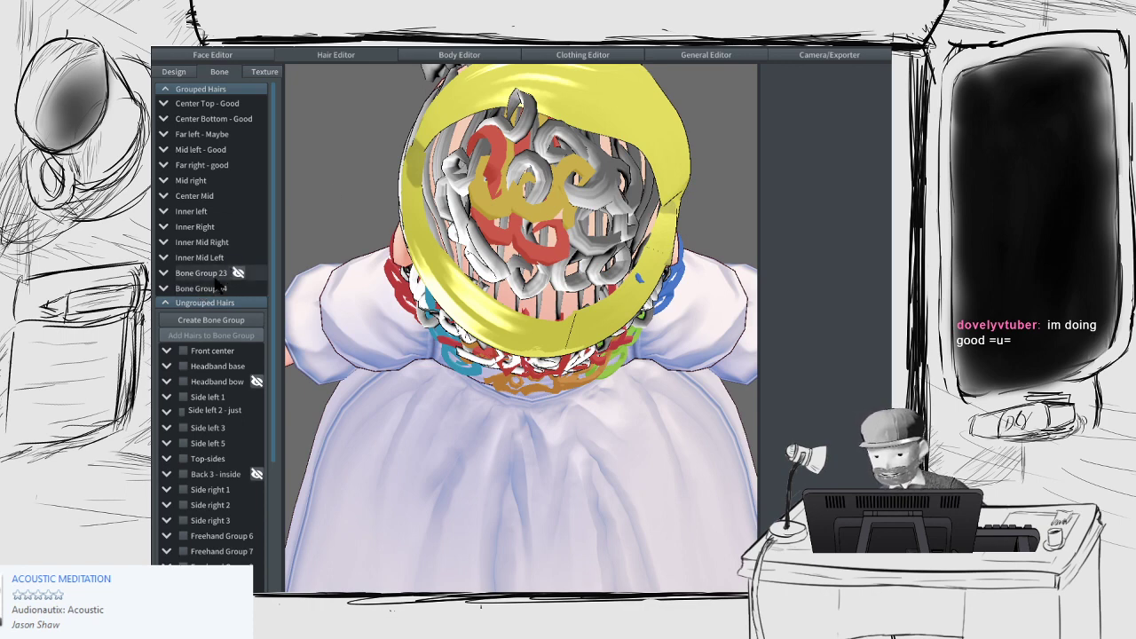
left_click_drag(437, 321, 491, 296)
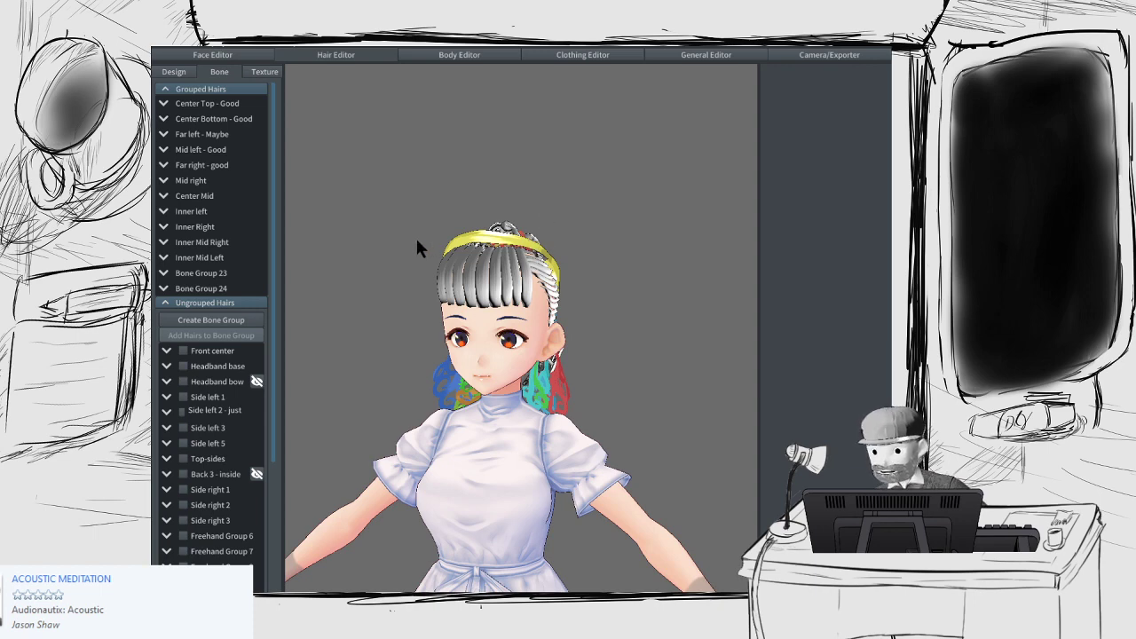
left_click_drag(417, 245, 466, 328)
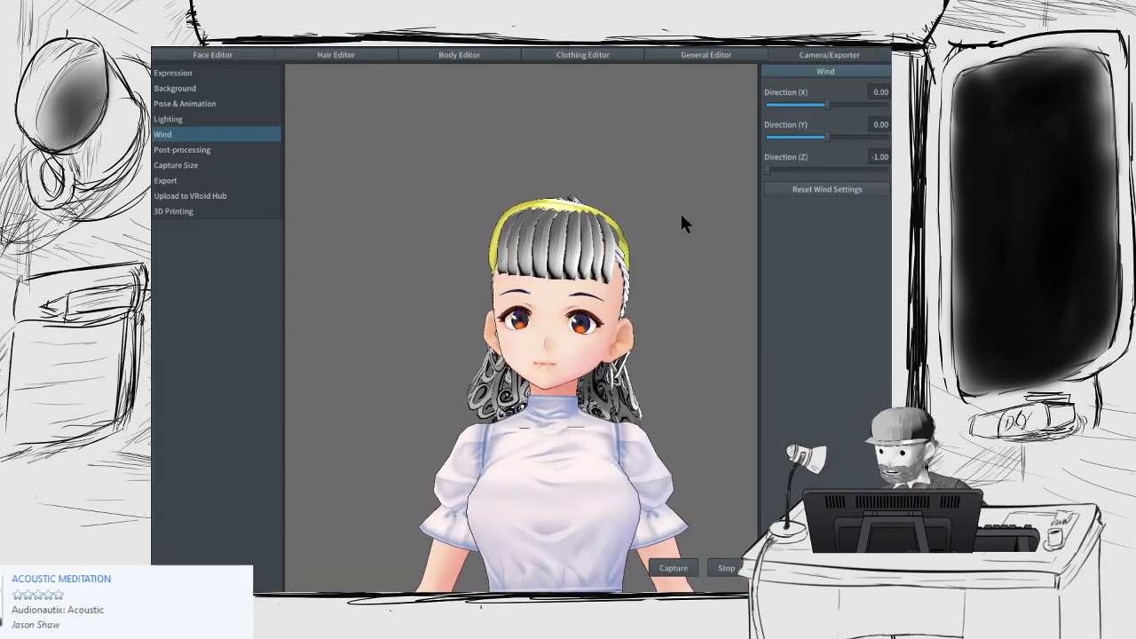
Step: Reset the wind and test the hair from the front with Direction (X) at 0.69 and then -0.86
left_click(774, 187)
left_click_drag(827, 105, 869, 104)
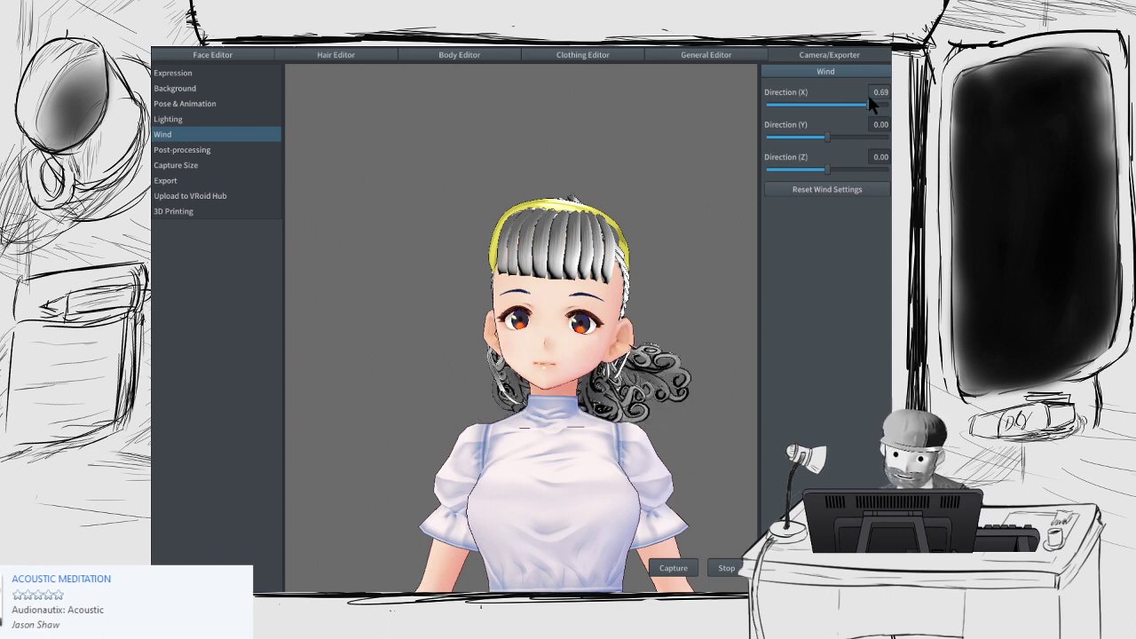
left_click_drag(869, 104, 776, 124)
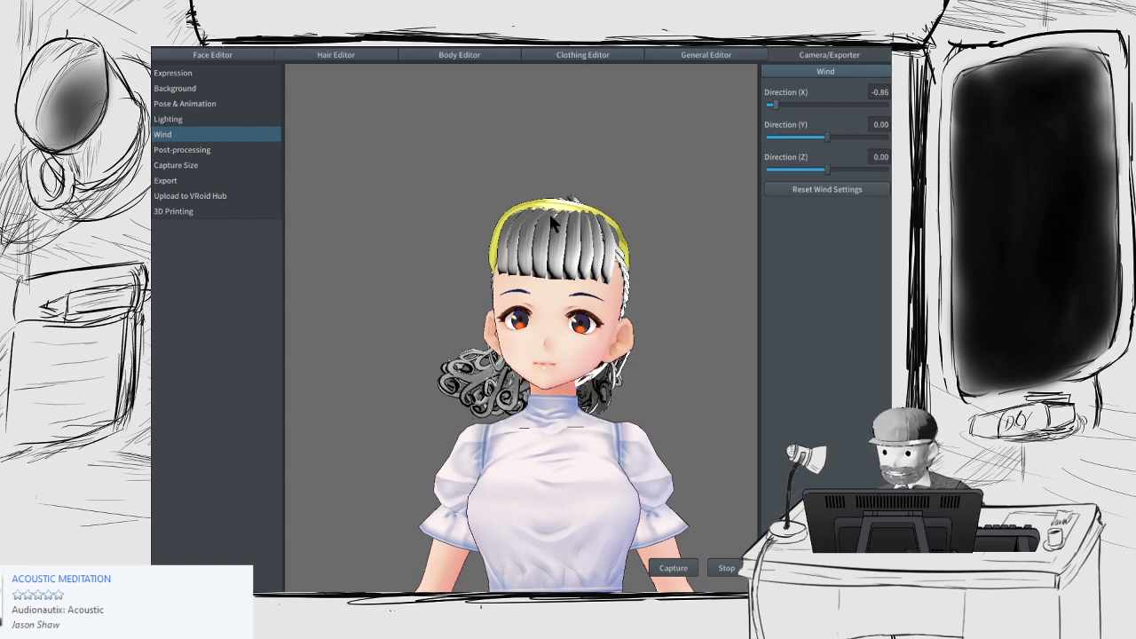
left_click_drag(549, 213, 525, 230)
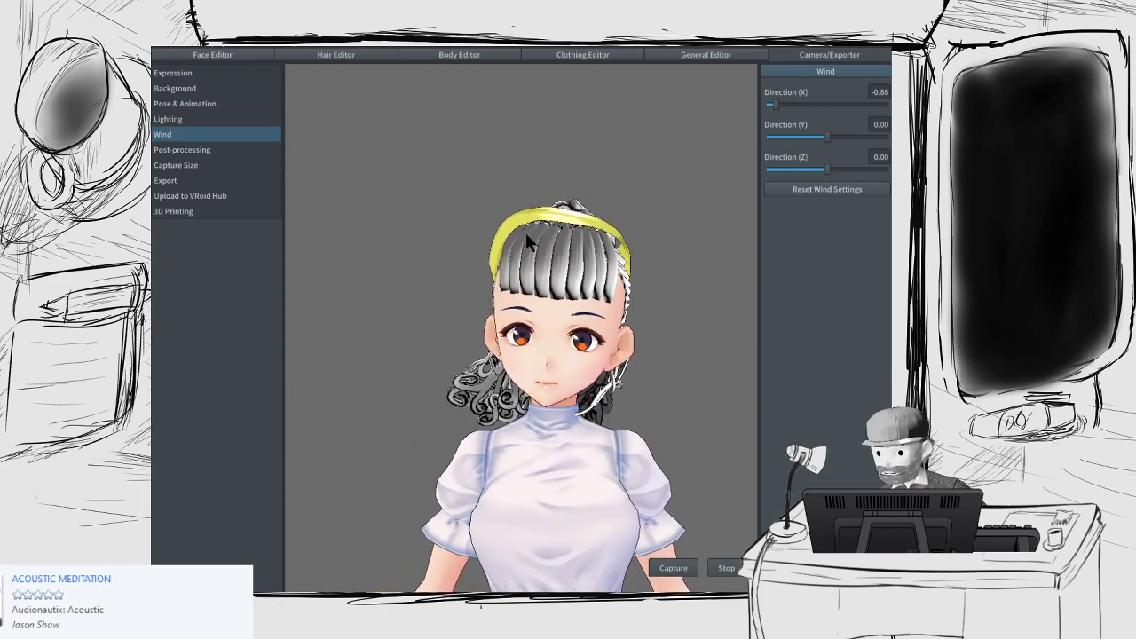
Step: Play the Running and Walking animations and check the curls' movement from the back and the front
left_click(254, 103)
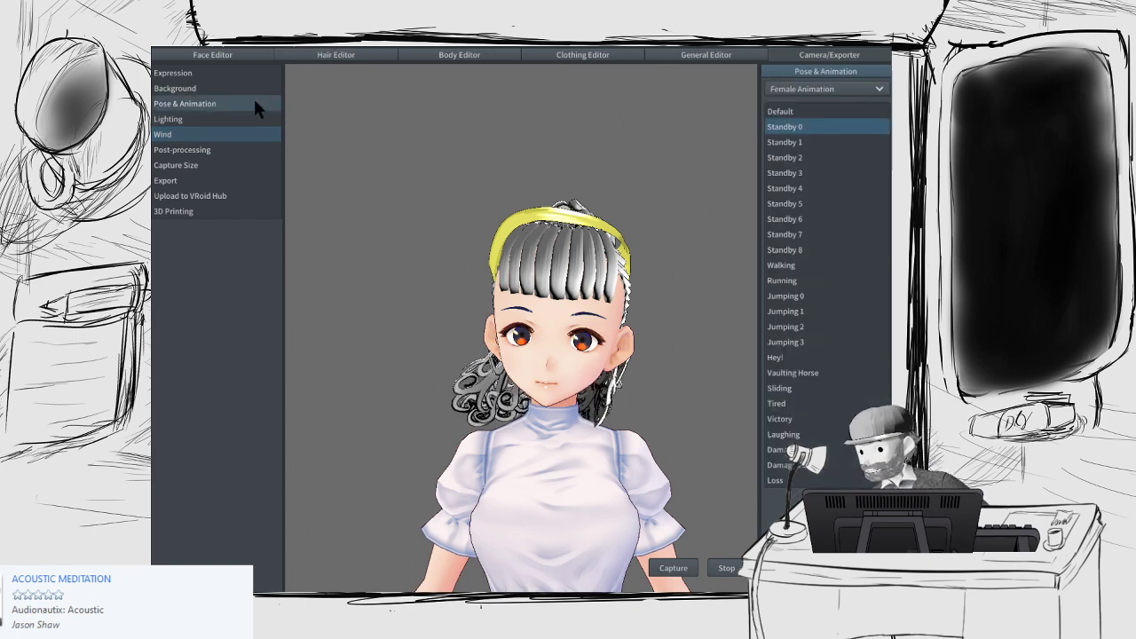
left_click(798, 279)
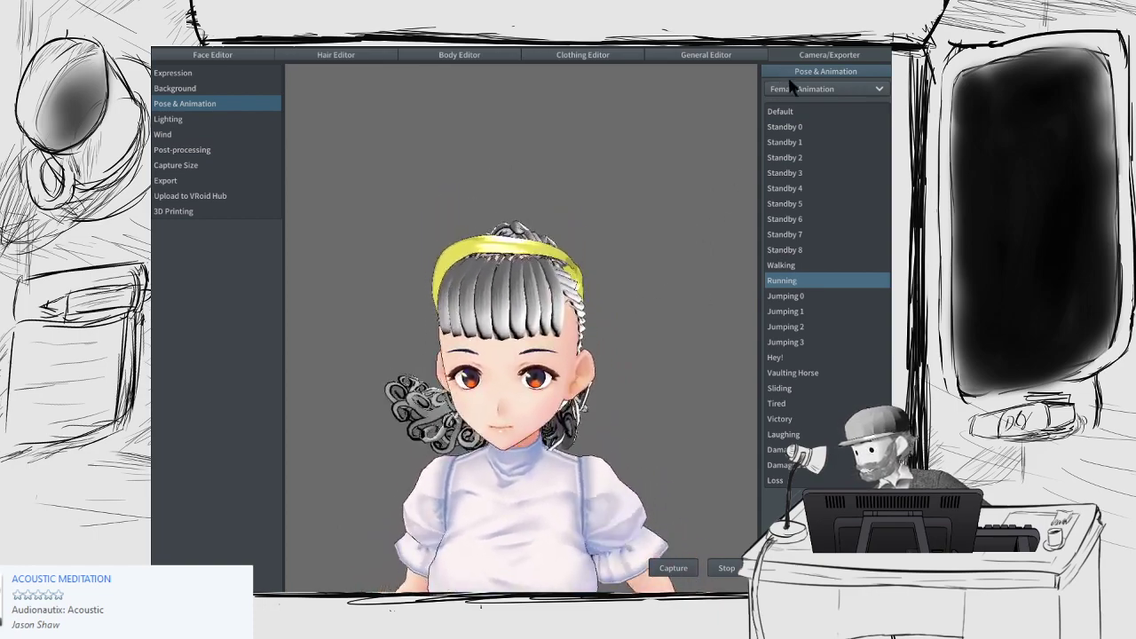
left_click(782, 264)
right_click_drag(493, 407, 602, 406)
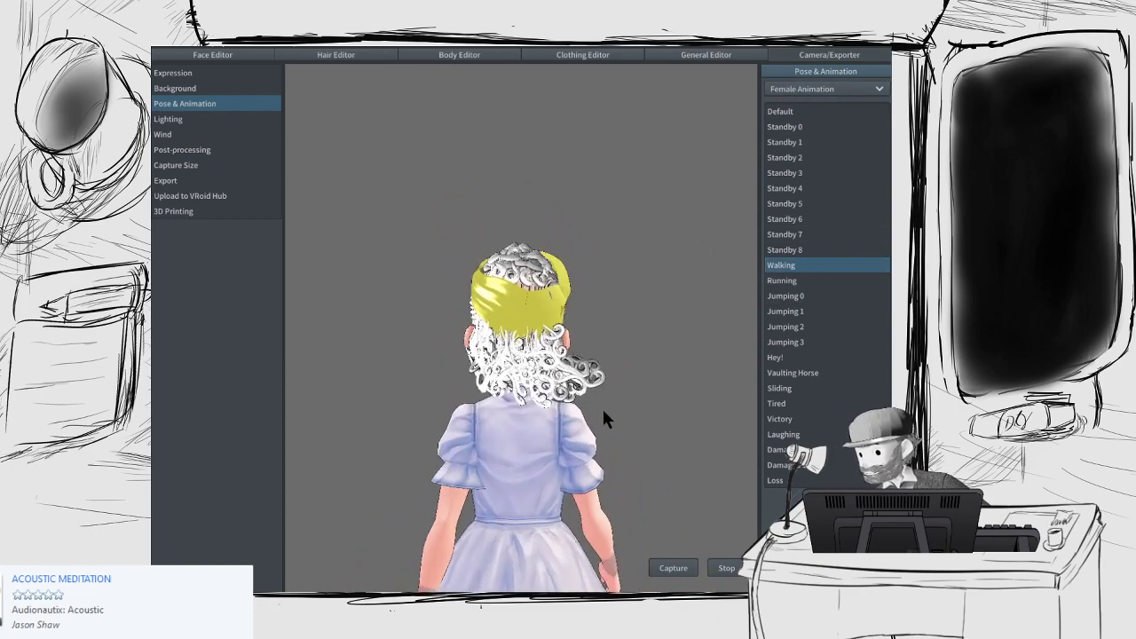
right_click_drag(554, 330, 660, 332)
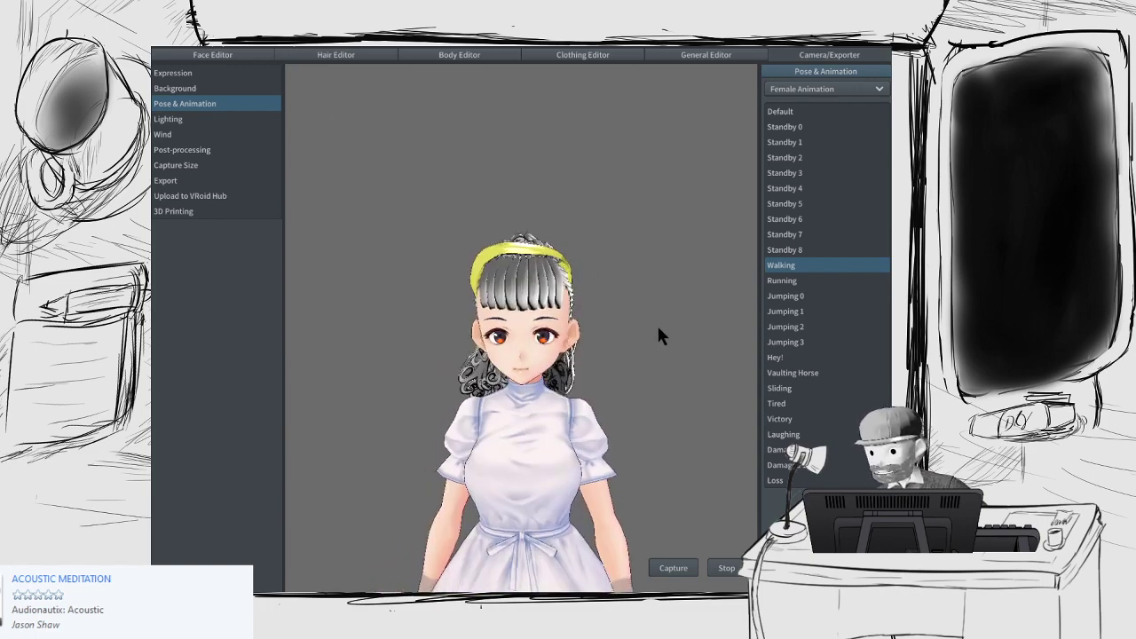
Step: Switch from animation to Pose mode, clear the wind, and turn the head sideways and back to the front to test the hair
left_click(822, 89)
left_click(788, 134)
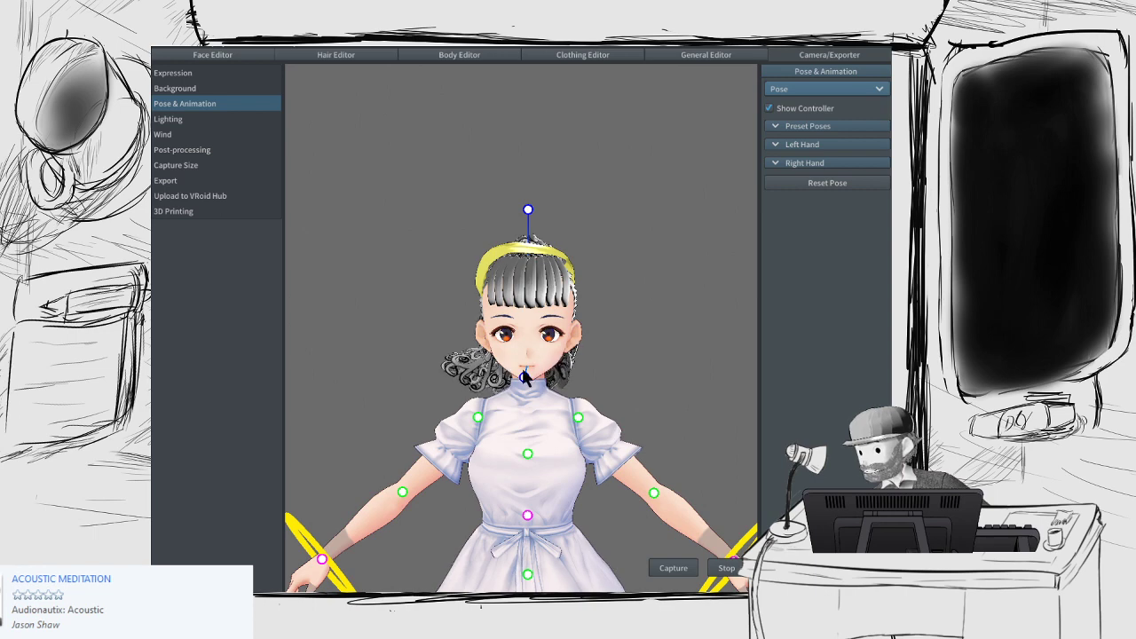
left_click_drag(525, 376, 586, 344)
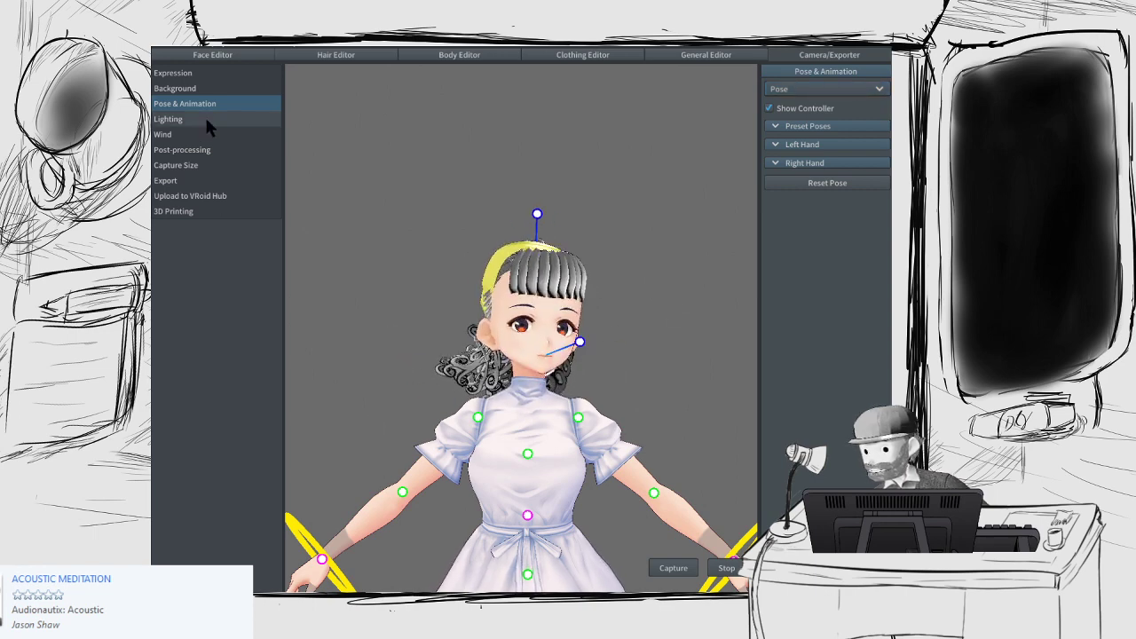
left_click(163, 134)
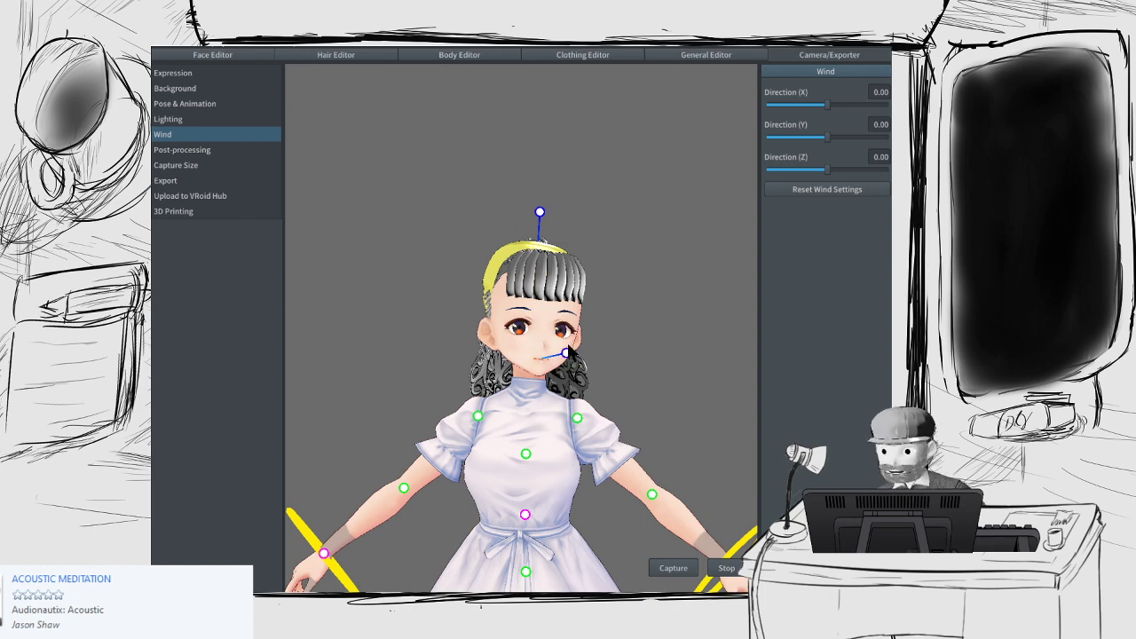
left_click_drag(562, 358, 525, 350)
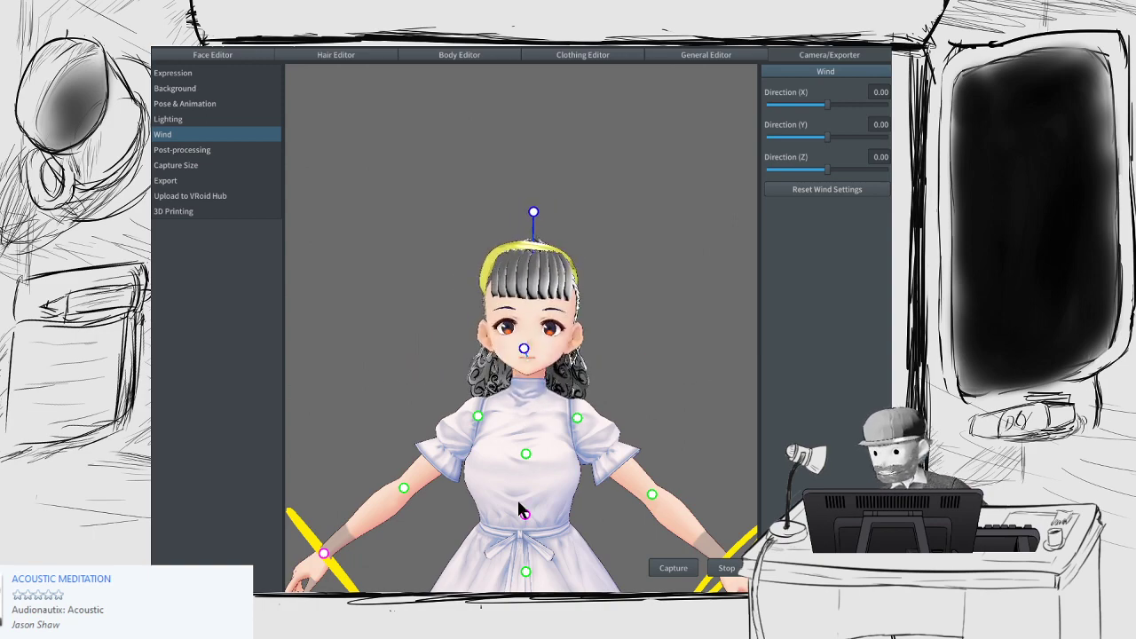
Step: Shift the model's hips and raise its right hand in front of the body
left_click_drag(525, 516, 502, 478)
scroll(502, 474, "down", 5)
right_click_drag(516, 414, 528, 416)
left_click_drag(486, 472, 535, 385)
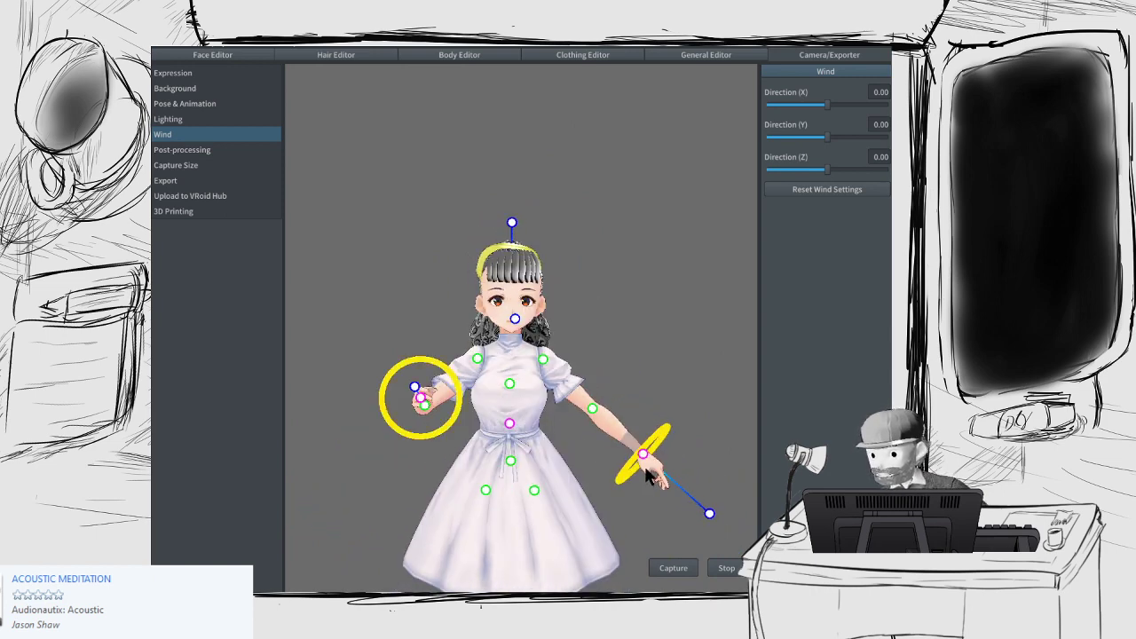
mouse_move(641, 453)
left_mouse_down()
mouse_move(565, 377)
mouse_move(612, 460)
mouse_move(645, 450)
left_mouse_up()
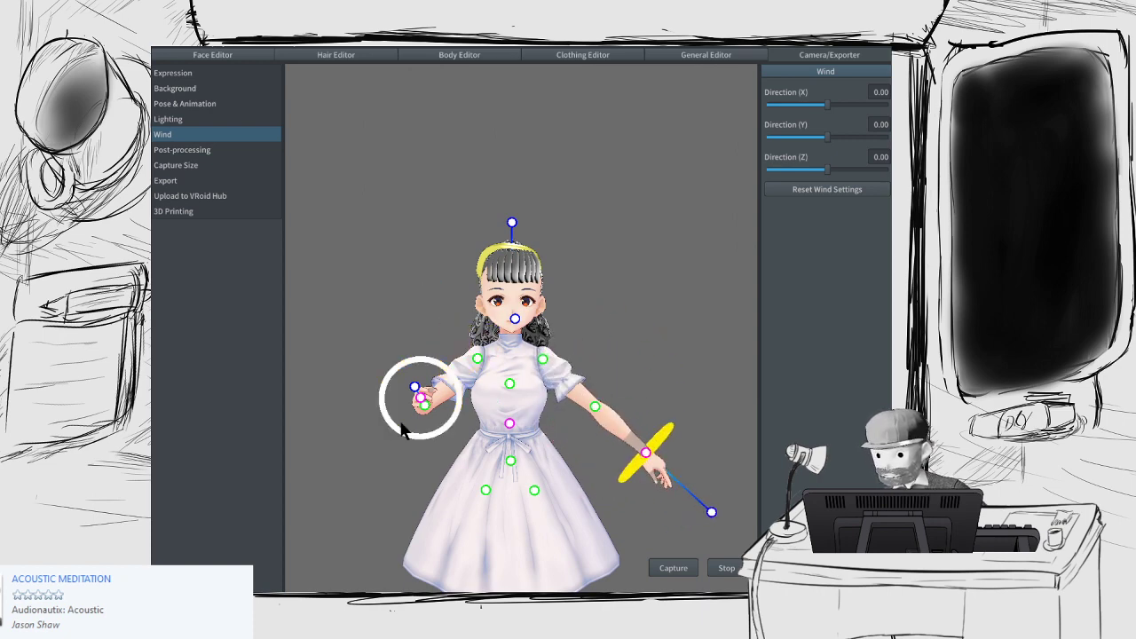
Step: Raise the model's left hand forward and bring it inward in front of the body
right_click_drag(400, 423, 506, 428)
mouse_move(429, 452)
right_mouse_down()
mouse_move(460, 454)
mouse_move(446, 456)
right_mouse_up()
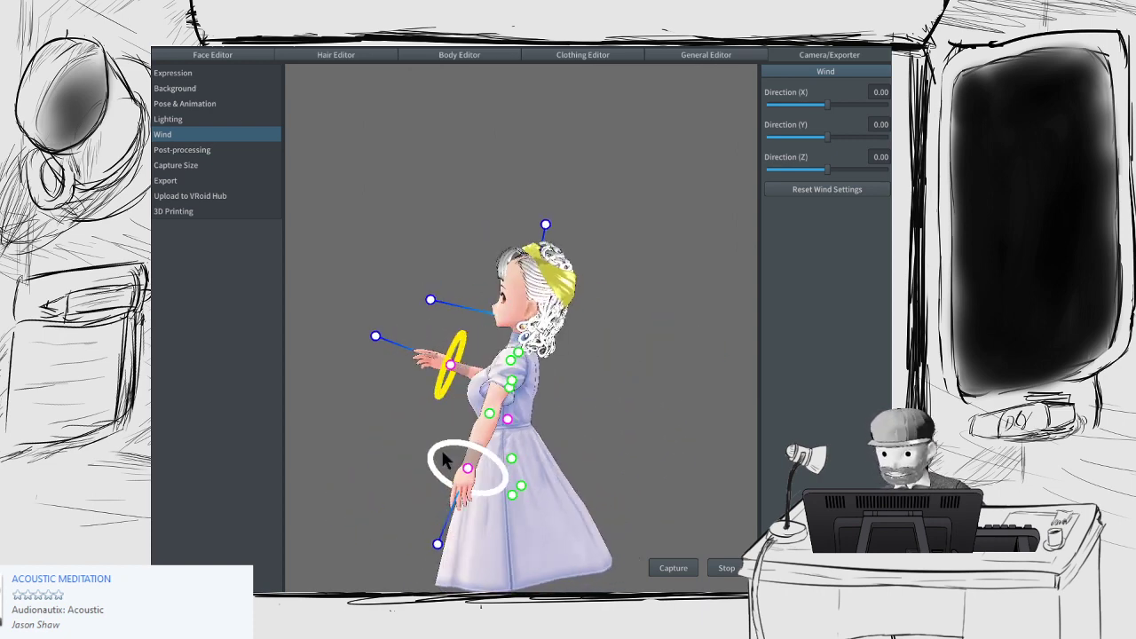
left_click_drag(467, 461, 412, 368)
right_click_drag(412, 369, 446, 383)
left_click_drag(551, 414, 549, 408)
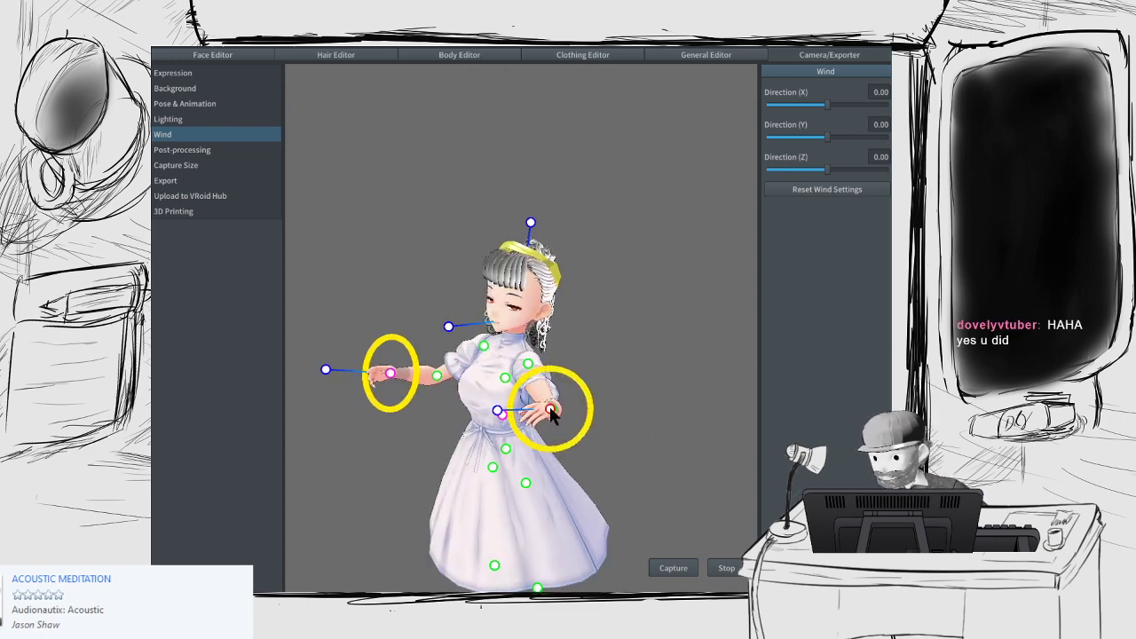
left_click_drag(552, 408, 517, 405)
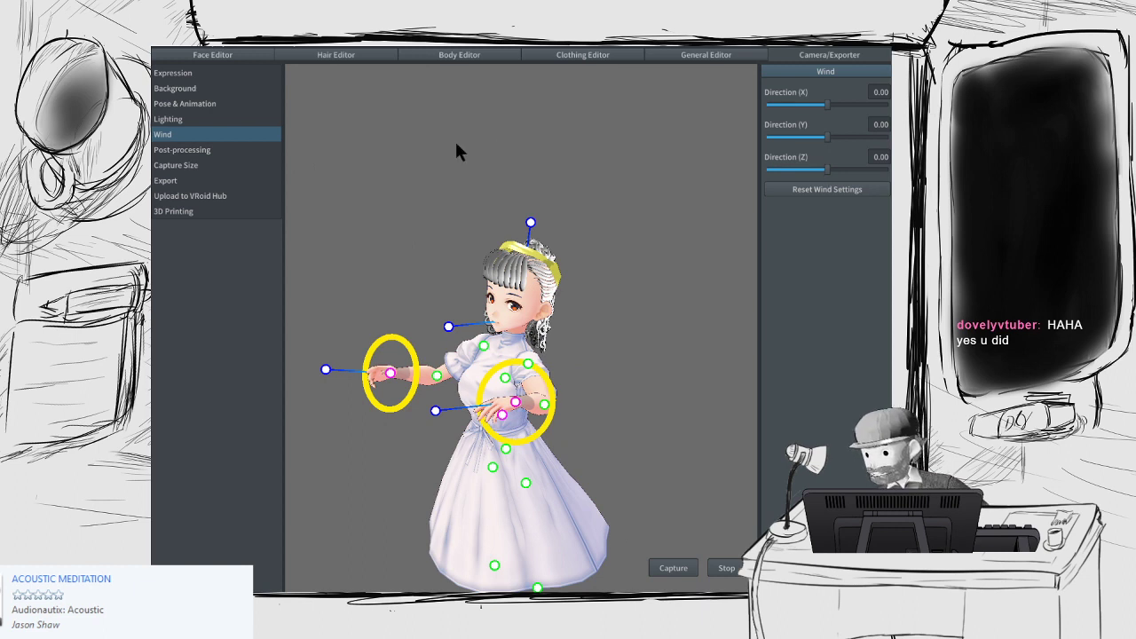
Step: Set both the left and the right hand to the Grip pose
left_click(217, 102)
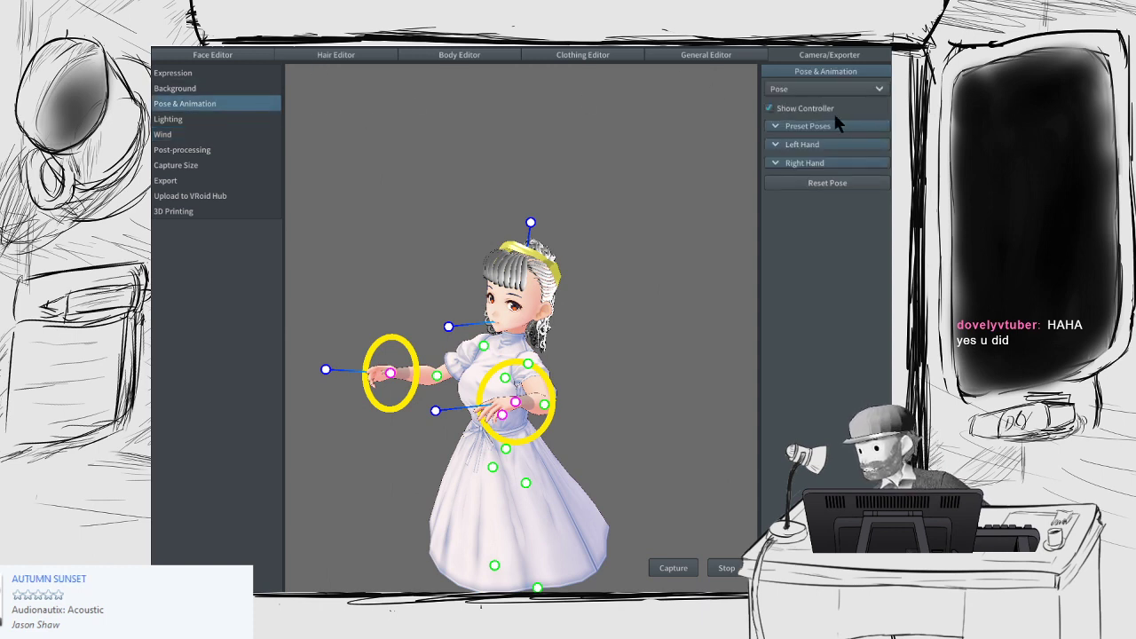
left_click(807, 144)
left_click(800, 159)
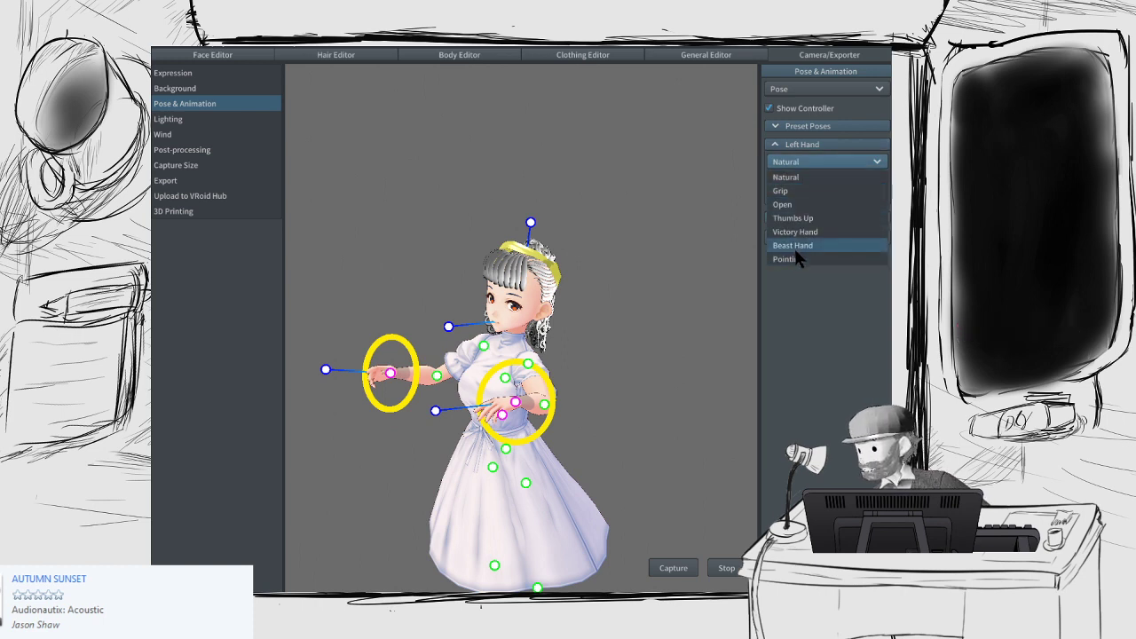
left_click(794, 191)
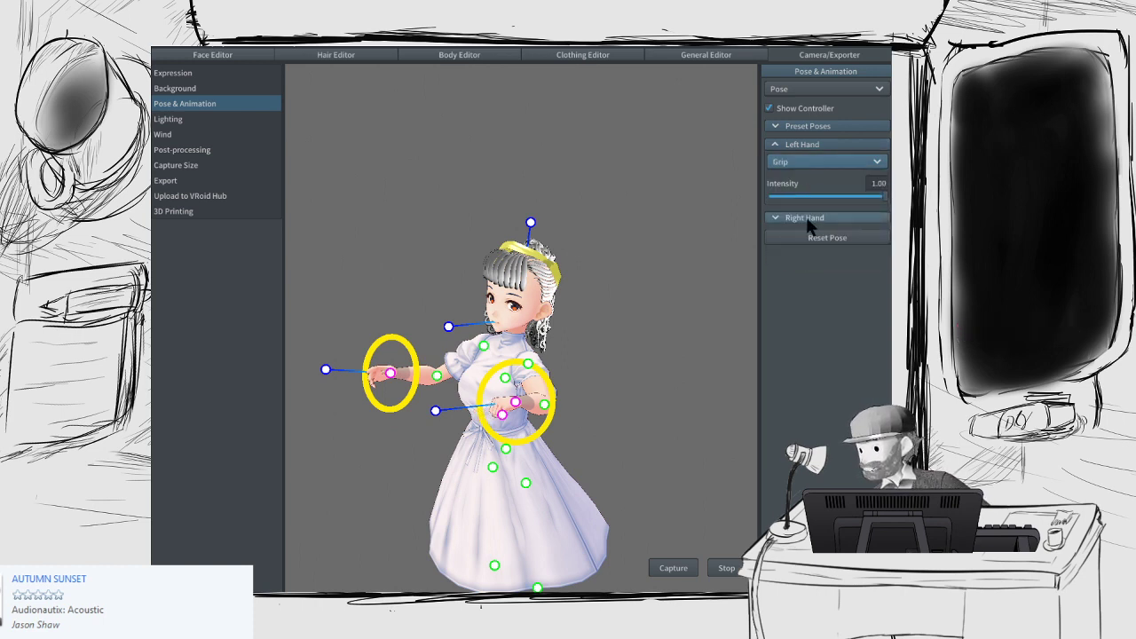
left_click(805, 218)
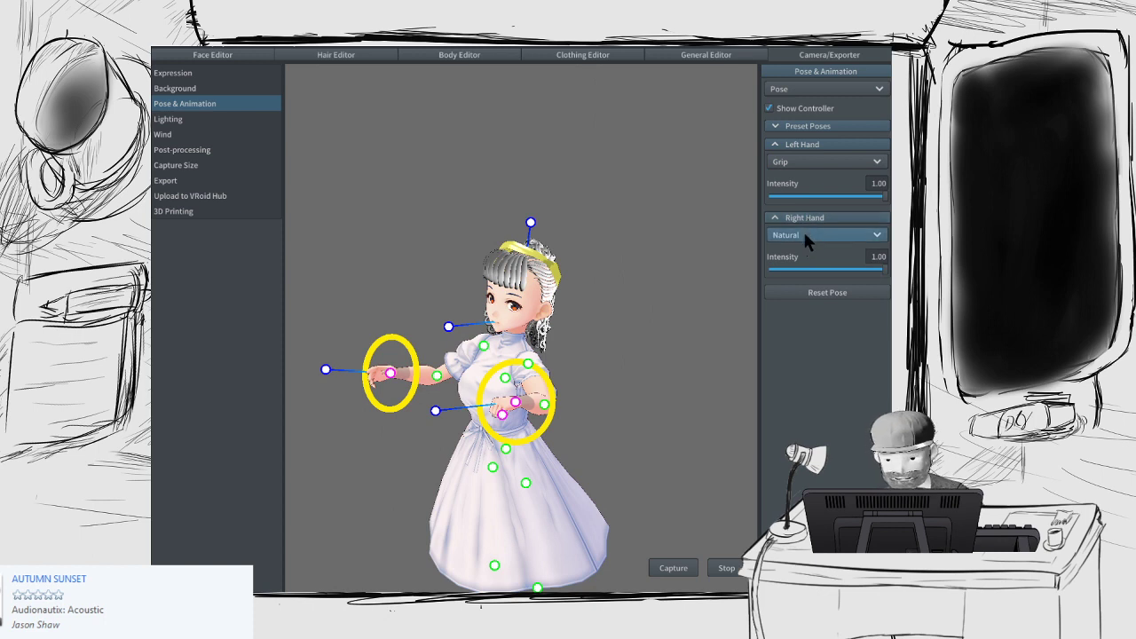
left_click(803, 229)
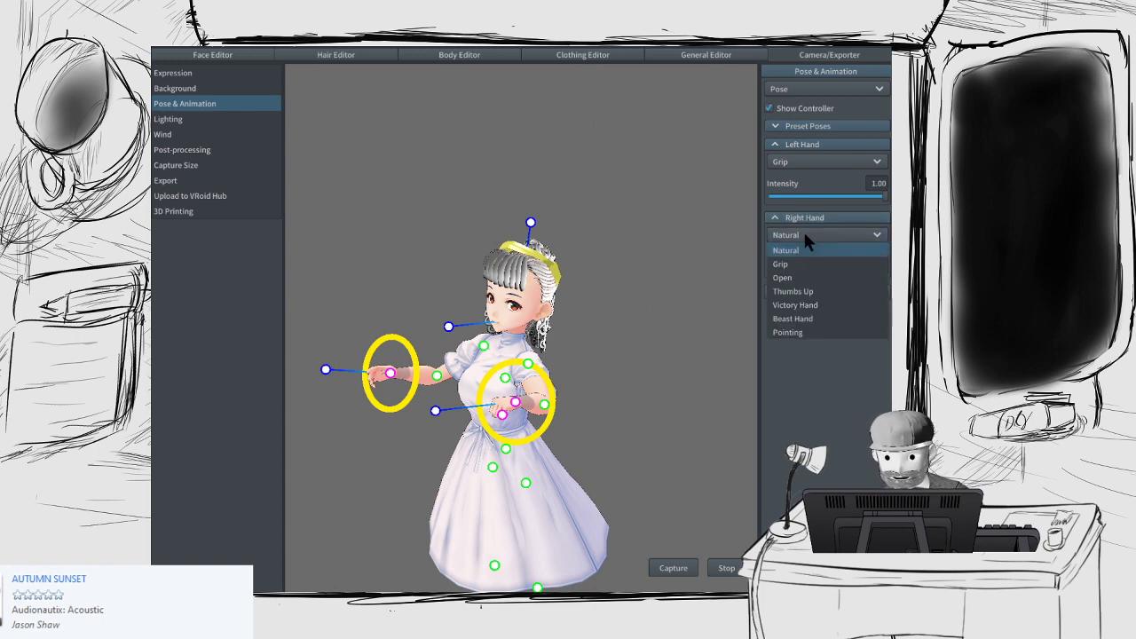
left_click(798, 264)
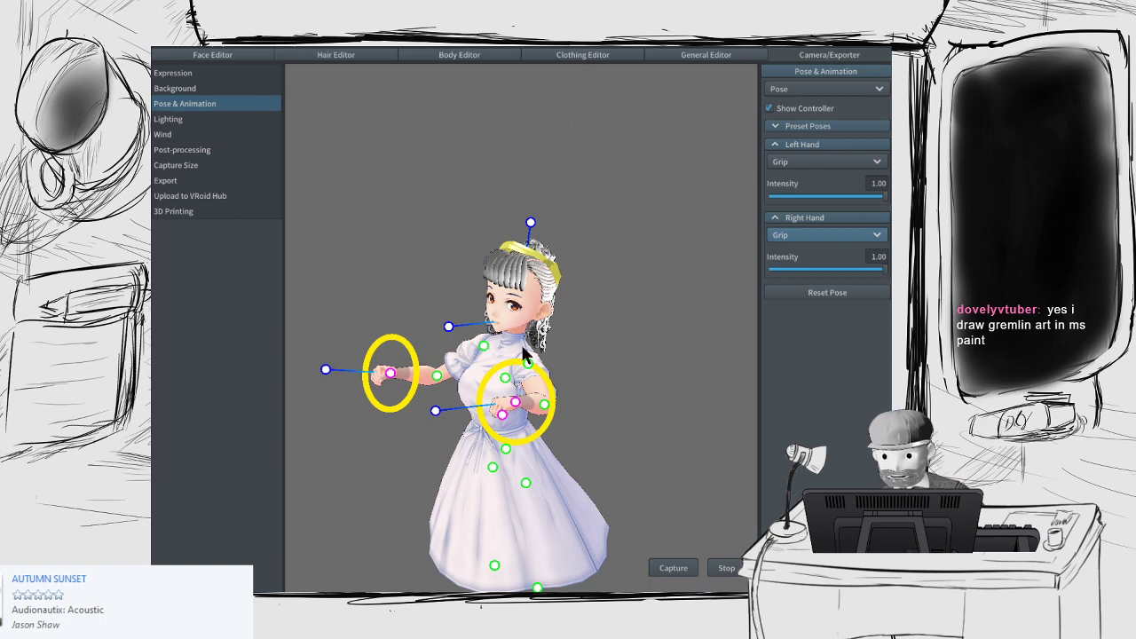
Step: Rotate the model's left hand at the wrist so the fist points more upward
right_click_drag(461, 333, 508, 318)
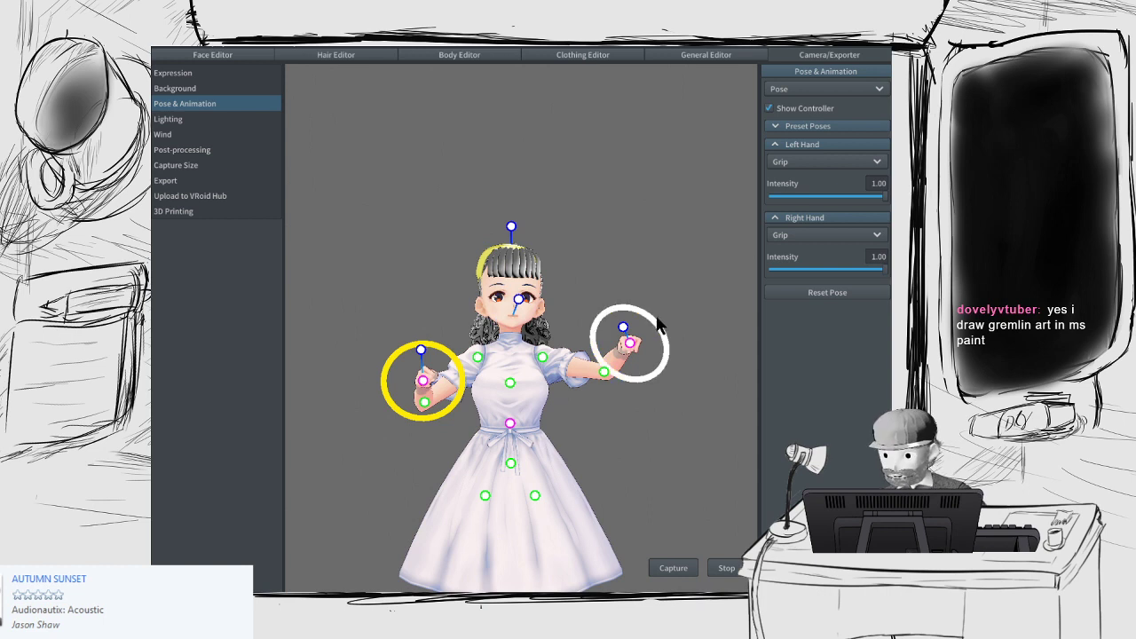
left_click_drag(654, 322, 670, 355)
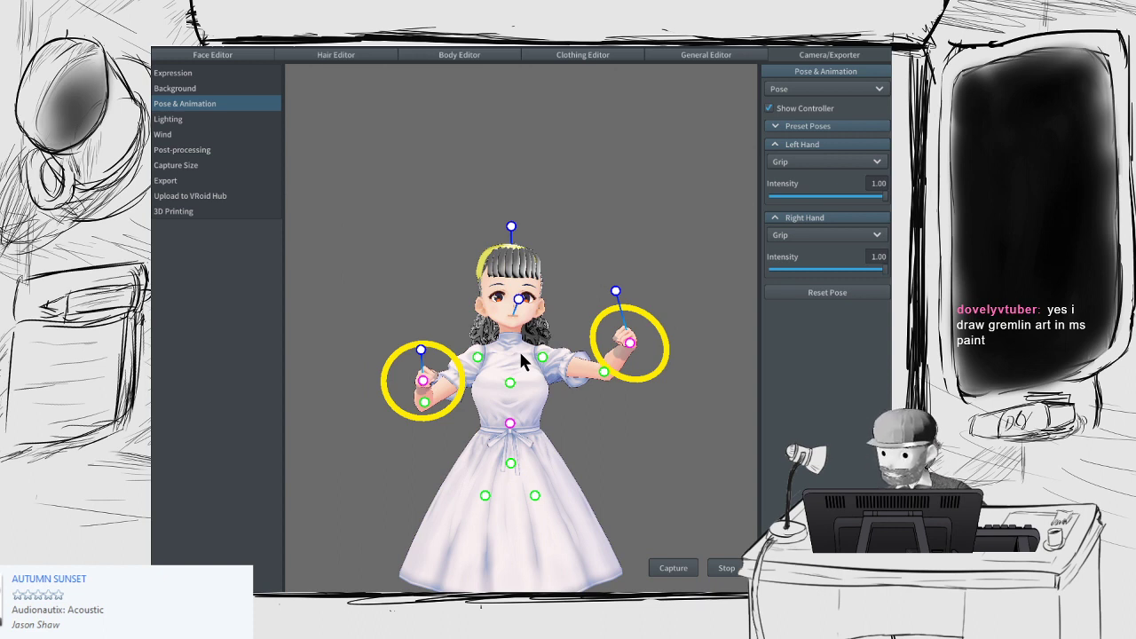
scroll(521, 353, "down", 1)
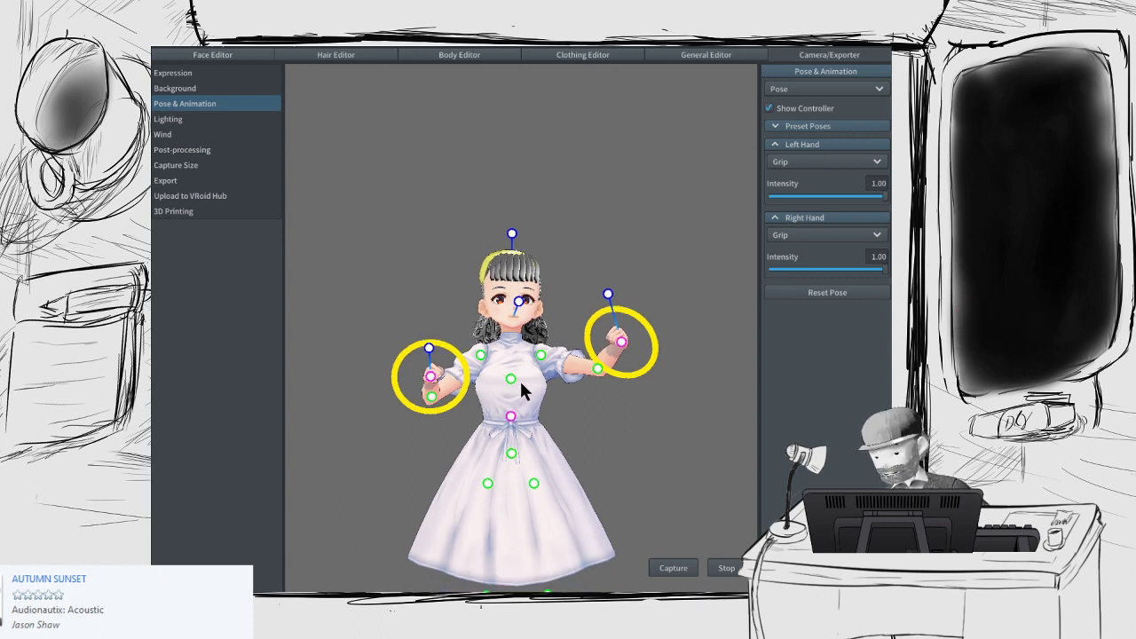
scroll(495, 417, "up", 2)
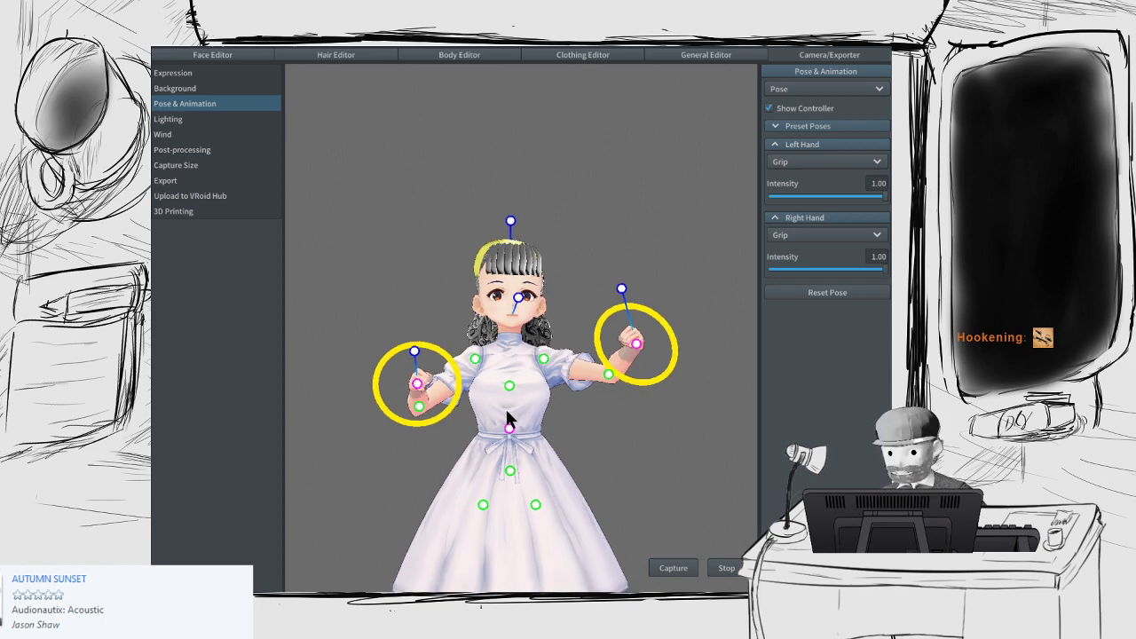
Step: Move the body by its hip controller and check the hair's reaction from the side and the front
left_click_drag(510, 438, 460, 447)
right_click_drag(461, 441, 504, 436)
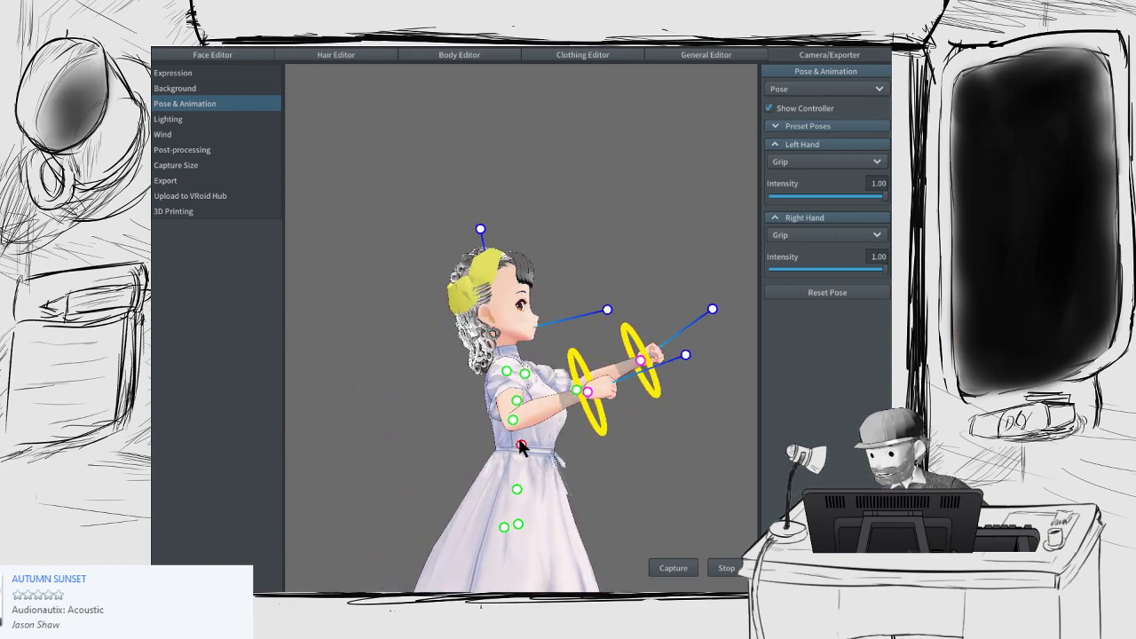
mouse_move(521, 441)
left_mouse_down()
mouse_move(528, 459)
mouse_move(483, 438)
mouse_move(506, 456)
mouse_move(533, 430)
mouse_move(525, 421)
left_mouse_up()
right_click_drag(531, 341, 505, 350)
scroll(422, 342, "up", 3)
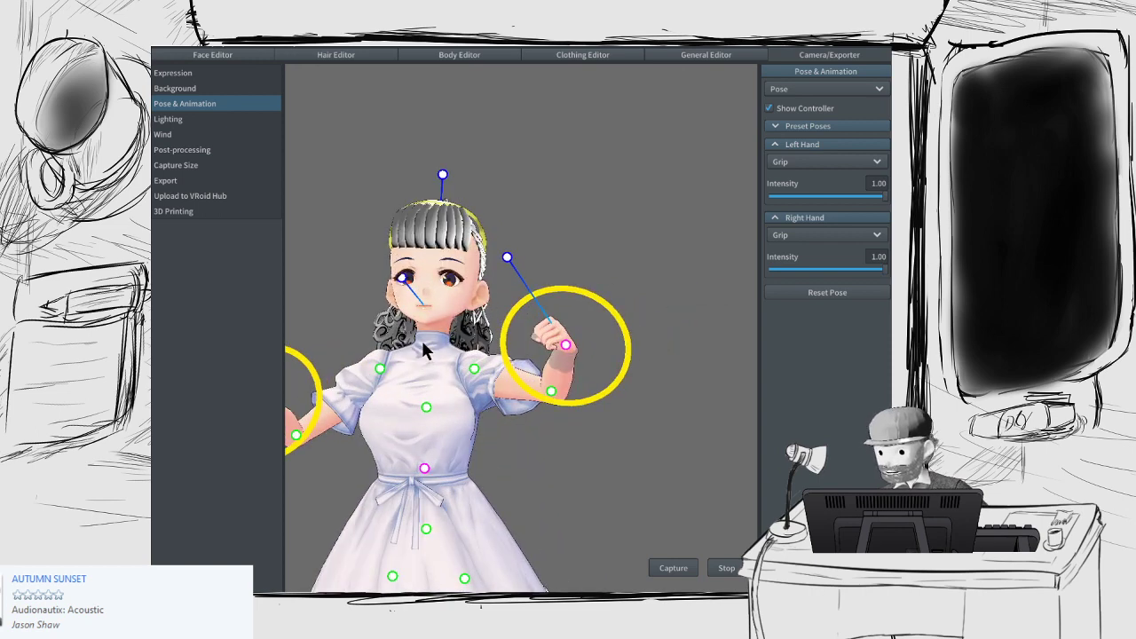
Step: Turn the model's head to one side and back to the front, and tilt it slightly sideways with the head controller
middle_click_drag(421, 341, 445, 349)
right_click_drag(459, 279, 471, 307)
left_click_drag(447, 332, 405, 311)
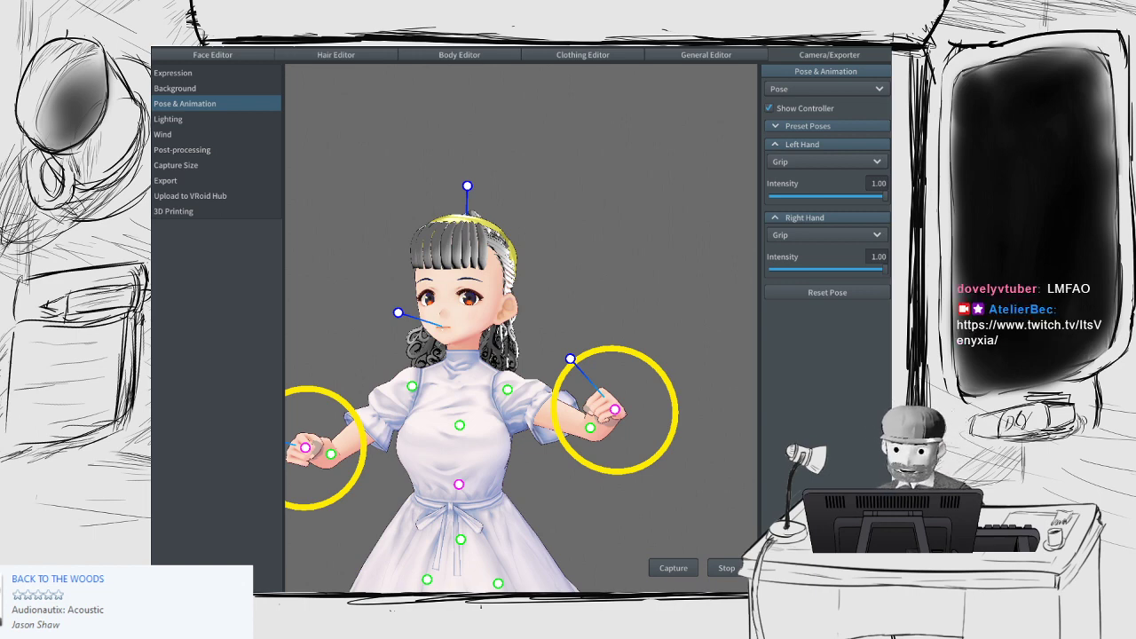
left_click_drag(398, 312, 460, 333)
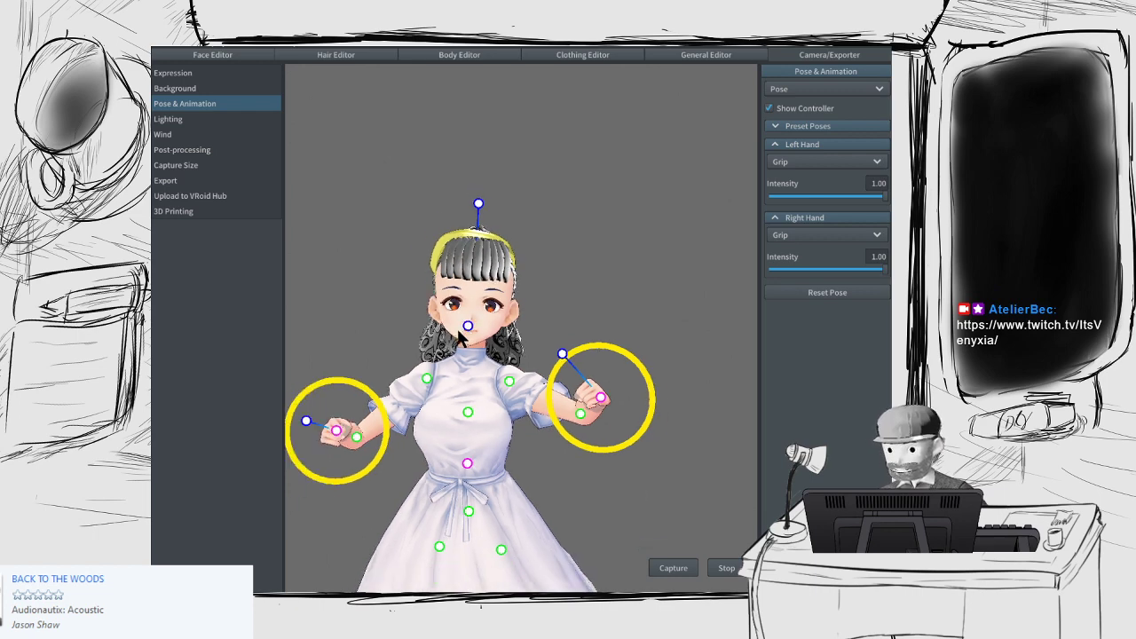
mouse_move(475, 201)
left_mouse_down()
mouse_move(448, 231)
mouse_move(490, 204)
left_mouse_up()
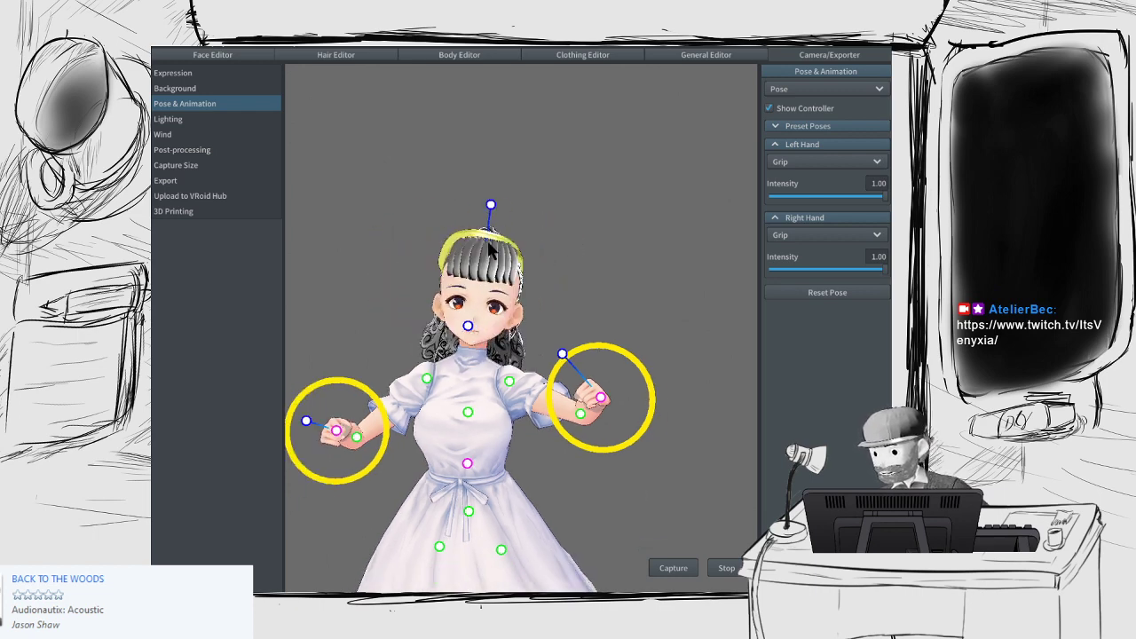
Step: Move the head by its top controller and check the back curls from behind and from the side
right_click_drag(490, 213, 429, 231)
left_click_drag(555, 216, 563, 257)
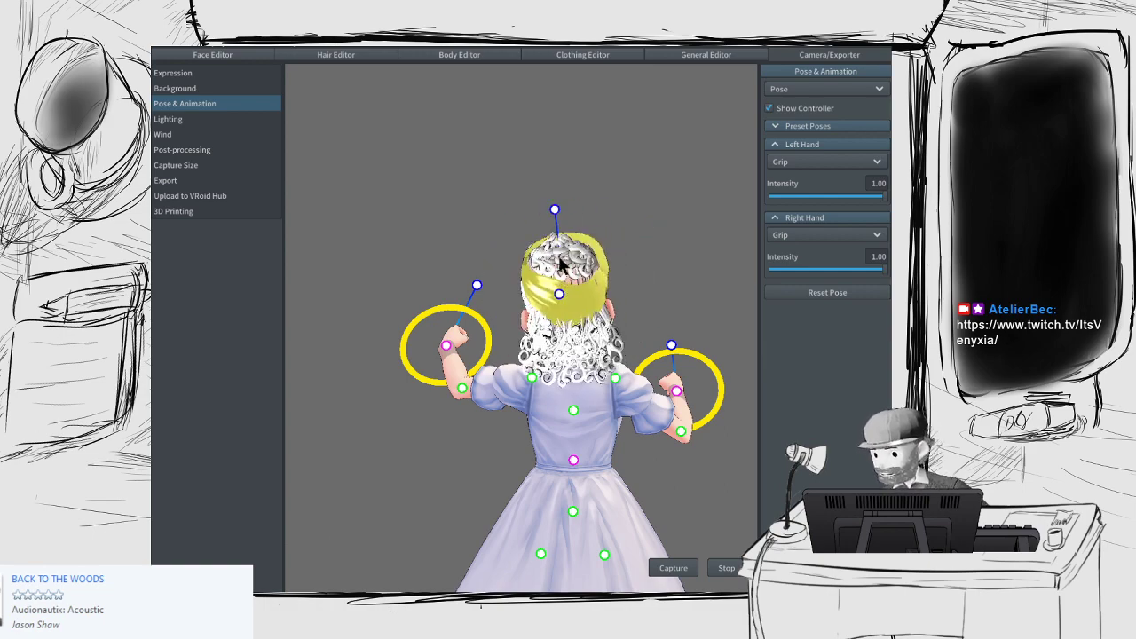
right_click_drag(563, 261, 586, 319)
scroll(596, 325, "up", 4)
middle_click_drag(586, 319, 552, 343)
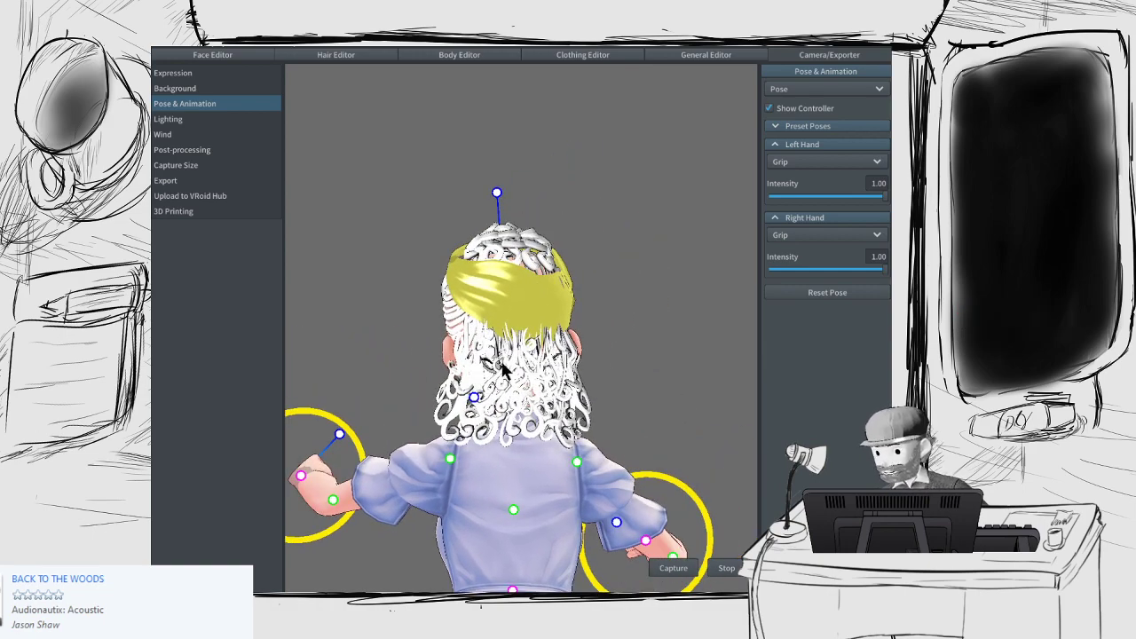
right_click_drag(513, 356, 637, 281)
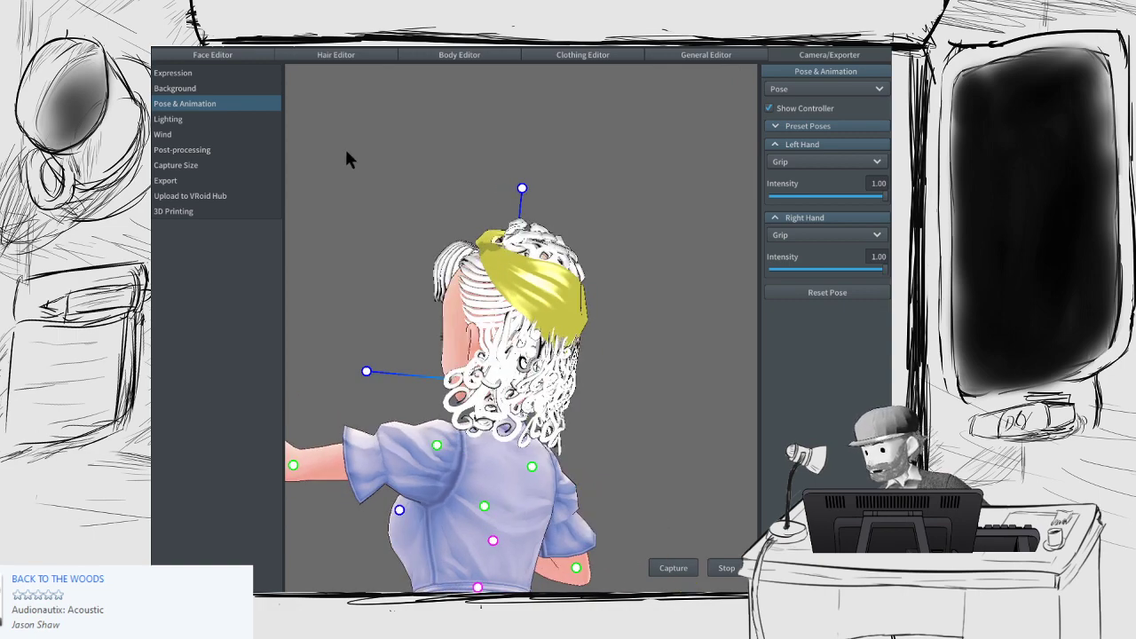
Step: Test the back curls with wind Direction (X) at 1.00 and -0.70, and reset the wind settings
left_click(208, 135)
left_click_drag(827, 105, 888, 105)
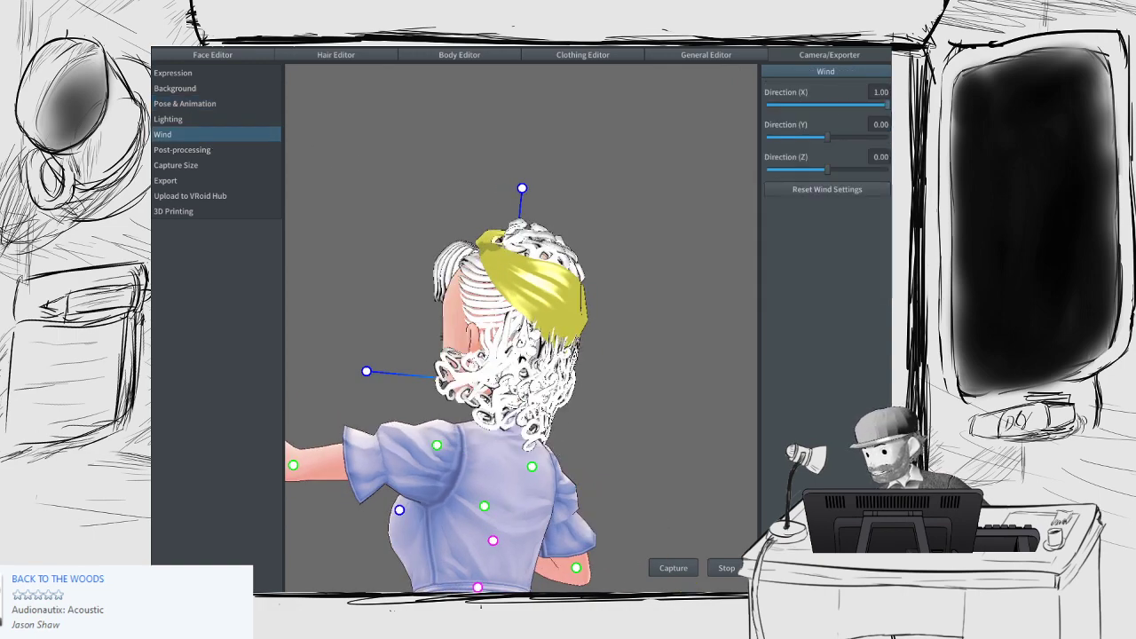
right_click_drag(640, 217, 610, 217)
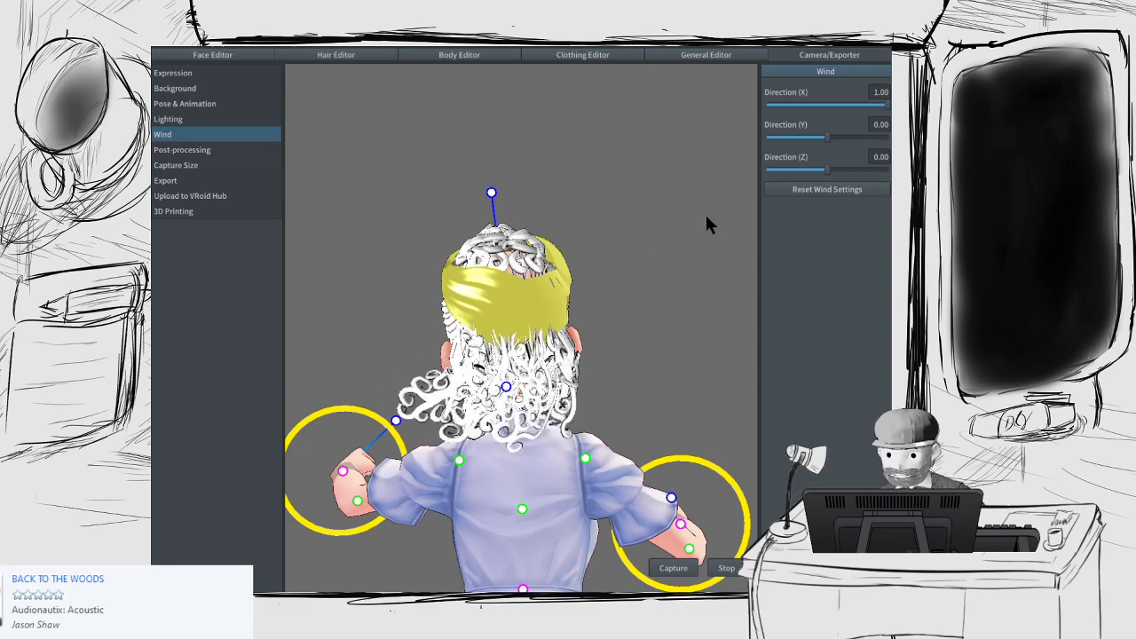
left_click_drag(883, 104, 785, 106)
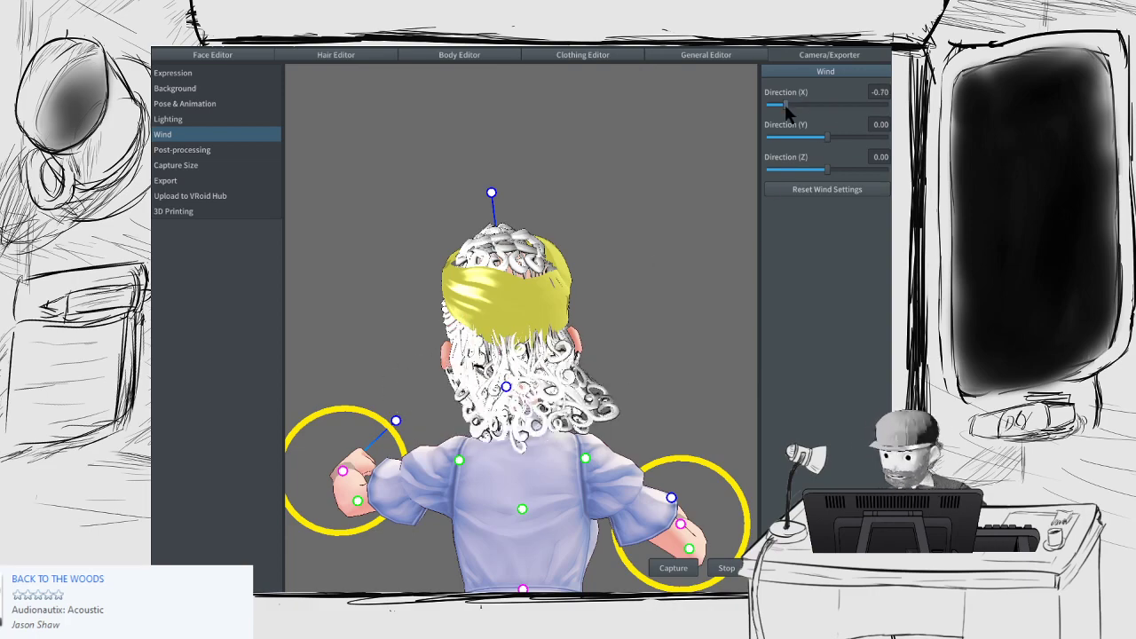
left_click(818, 191)
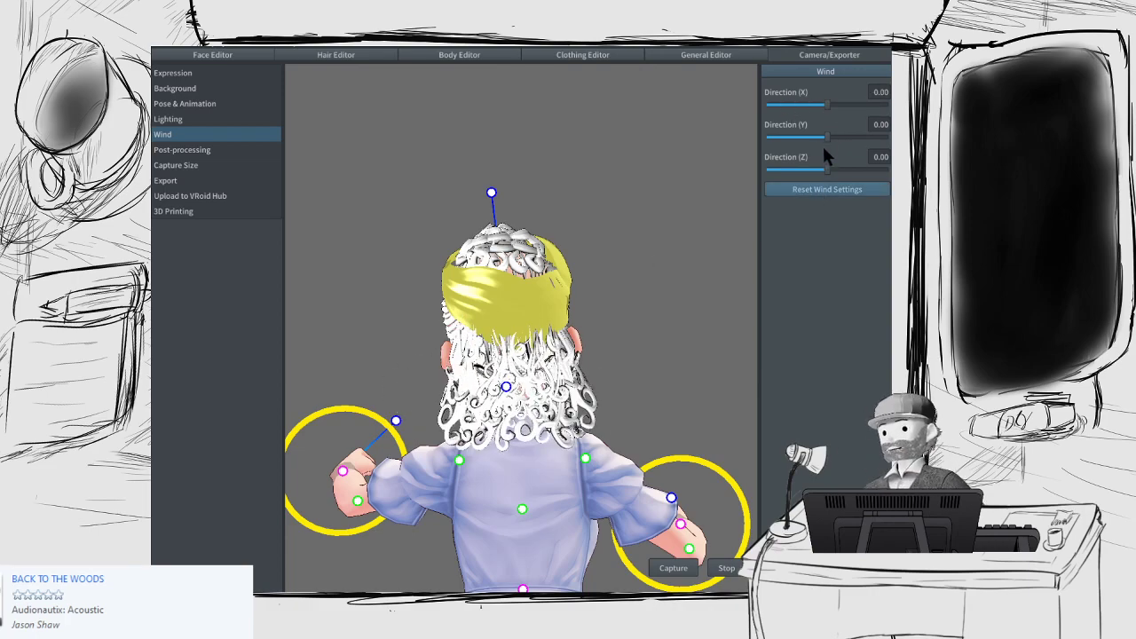
Step: Test the curls with wind Direction (Y) at 0.85 and 1.00 from both sides, and reset the wind settings
left_click_drag(827, 137, 879, 137)
right_click_drag(704, 204, 741, 204)
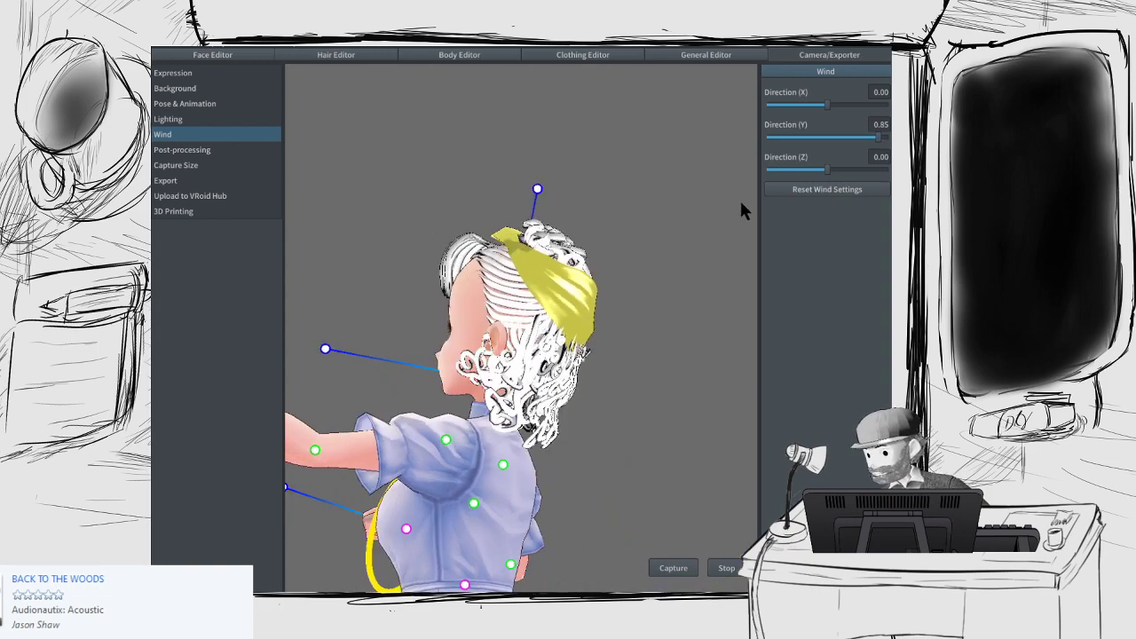
left_click_drag(795, 138, 888, 142)
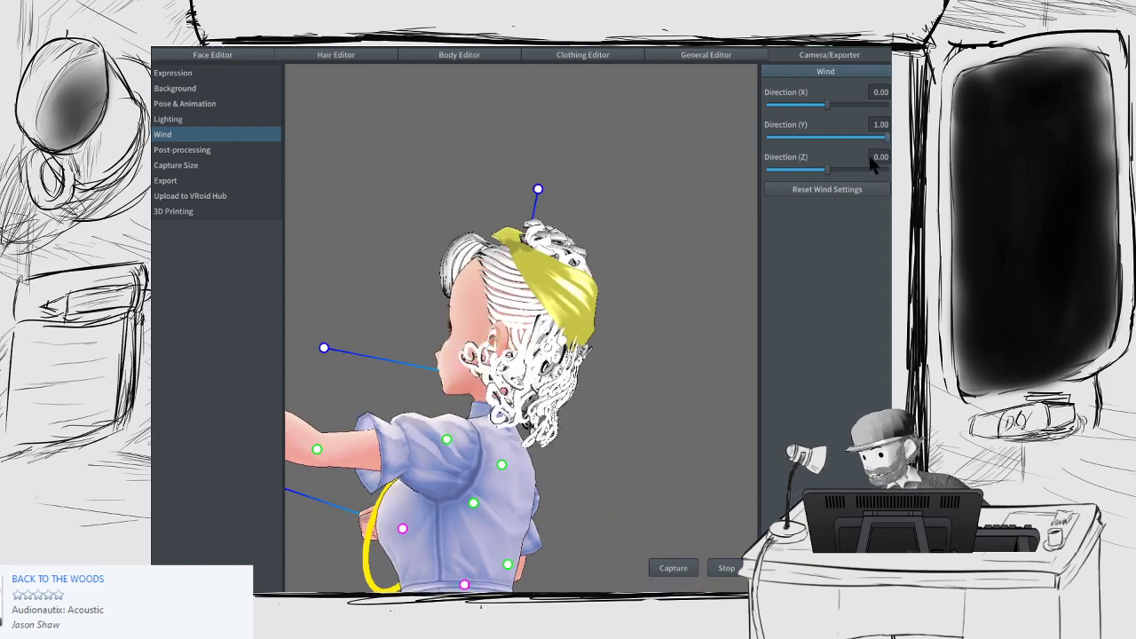
right_click_drag(613, 231, 438, 303)
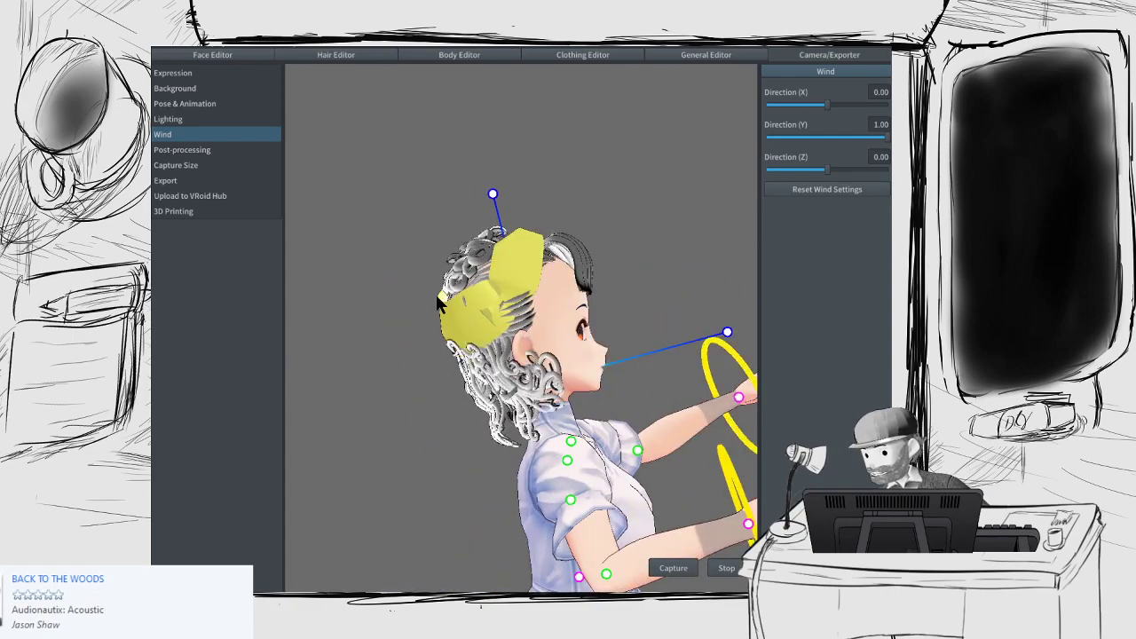
left_click(826, 189)
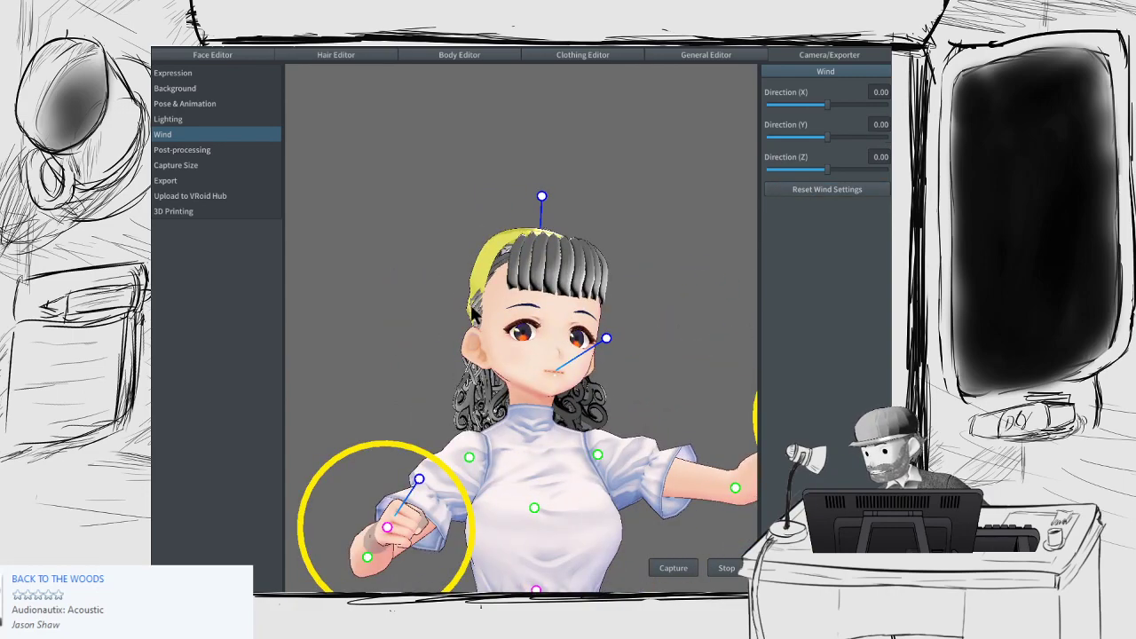
Step: Switch the model from Pose to Female Animation and play Running and Jumping 2 to test the hair
left_click(191, 103)
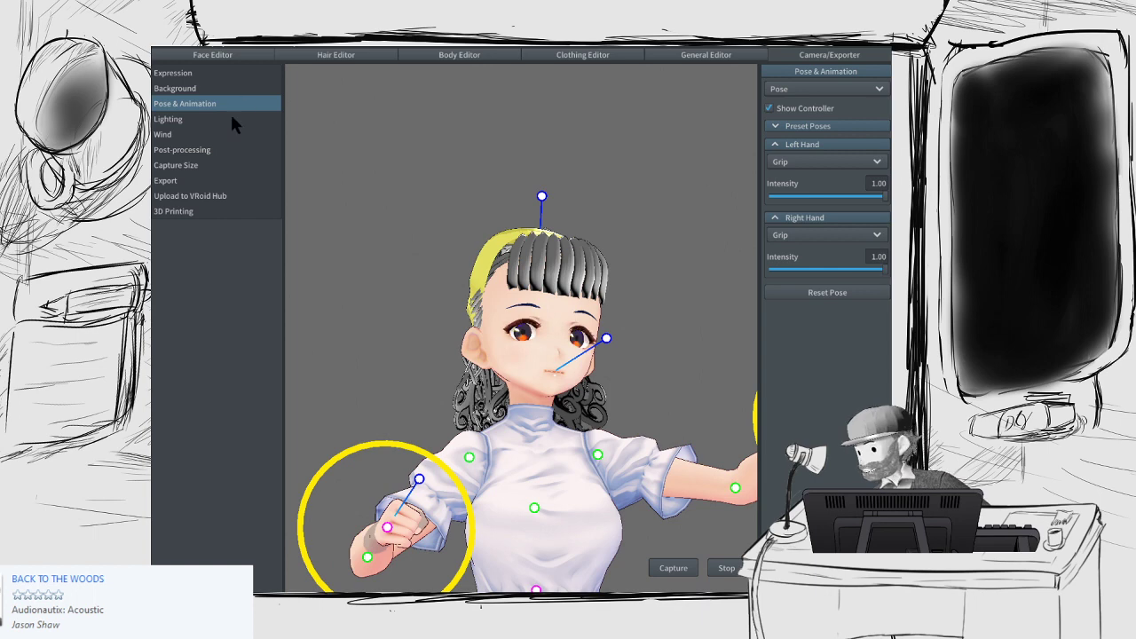
left_click(775, 90)
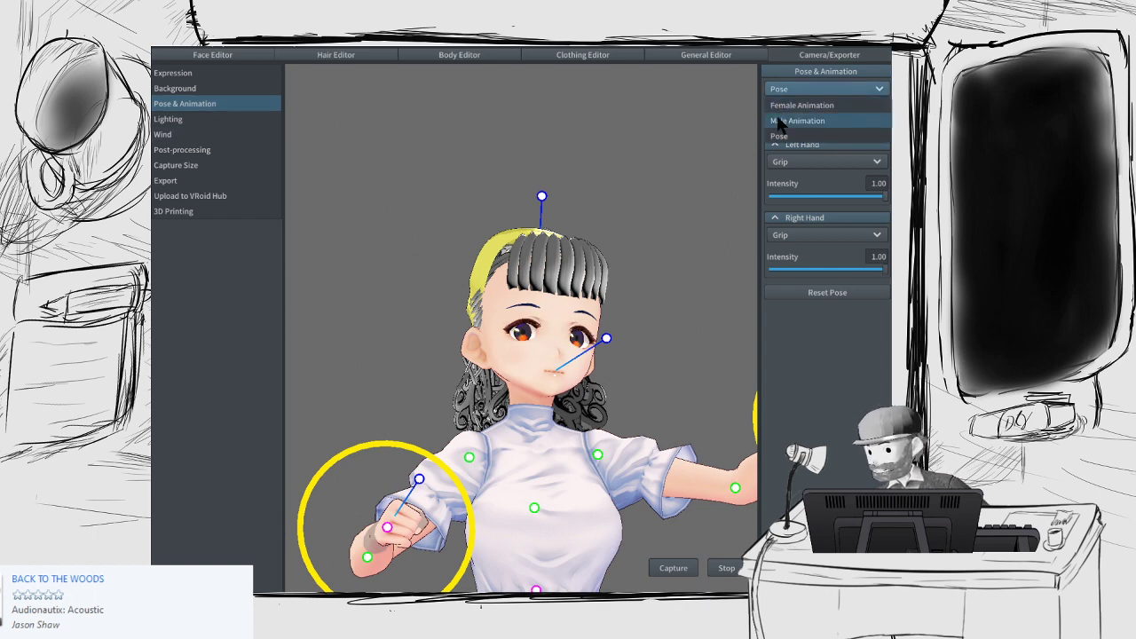
left_click(791, 105)
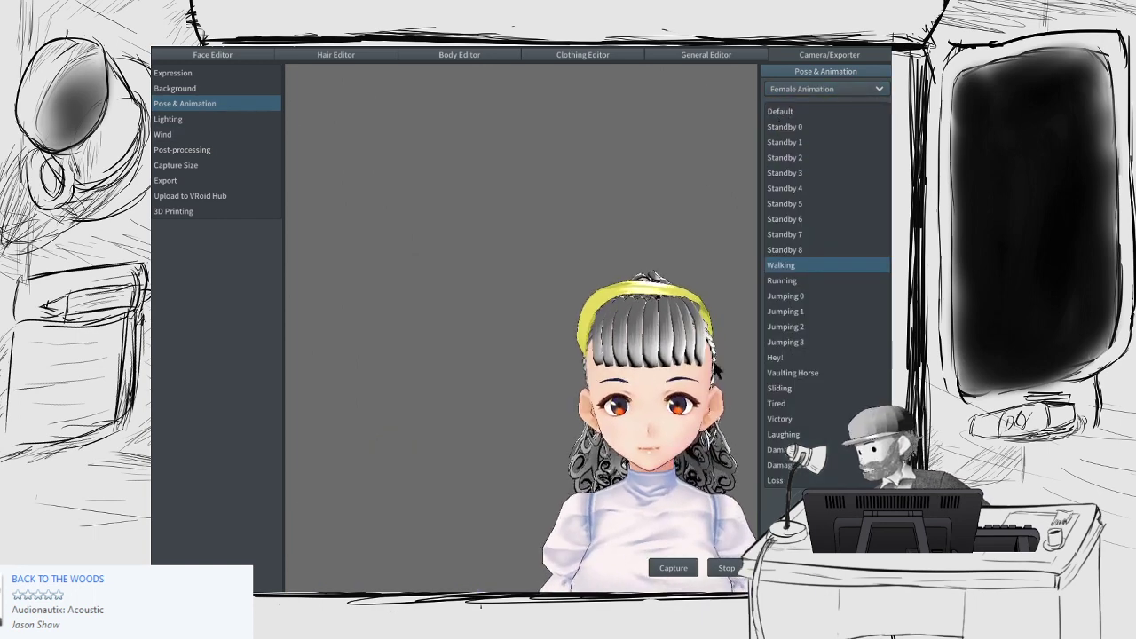
left_click(822, 280)
left_click(822, 326)
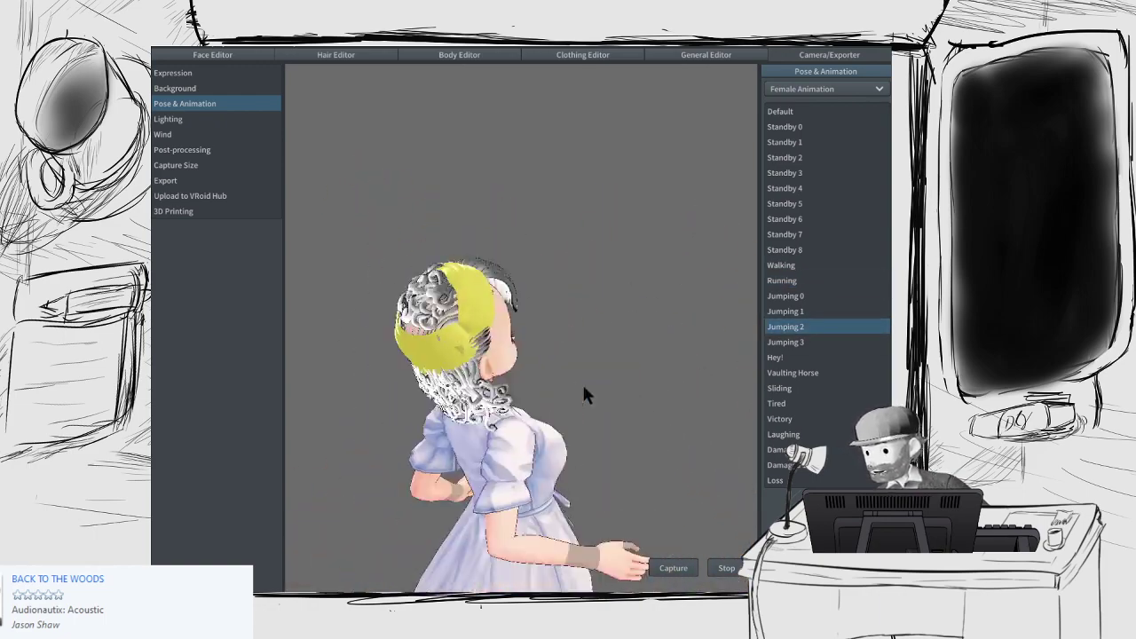
Step: Play the Sliding, Tired and second damage animations to watch how the curls move
left_click(820, 387)
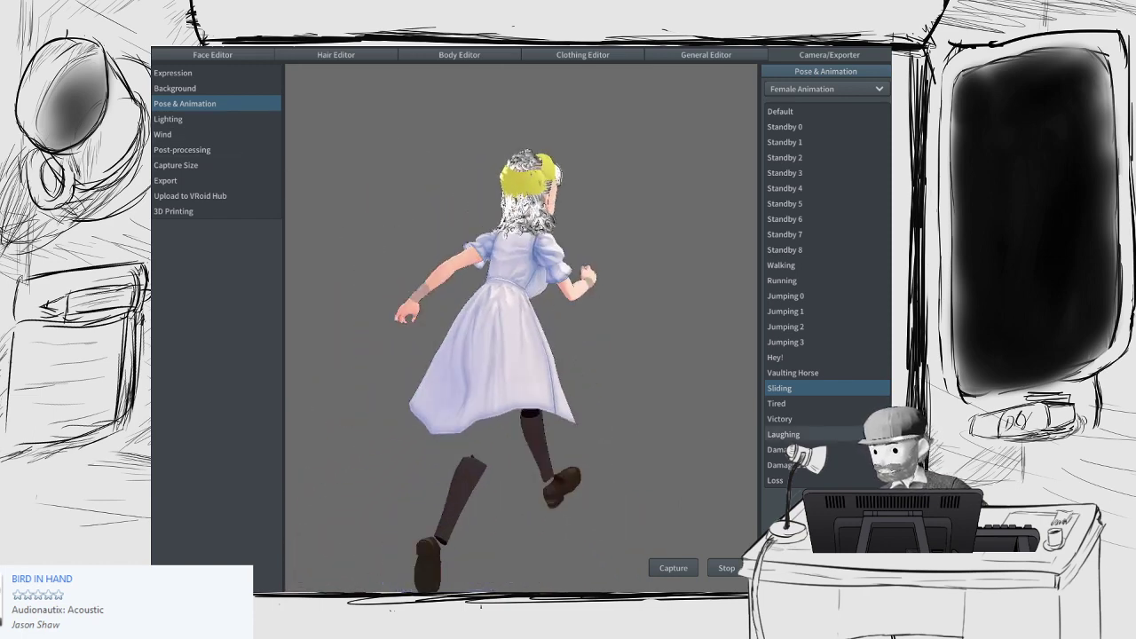
left_click(789, 403)
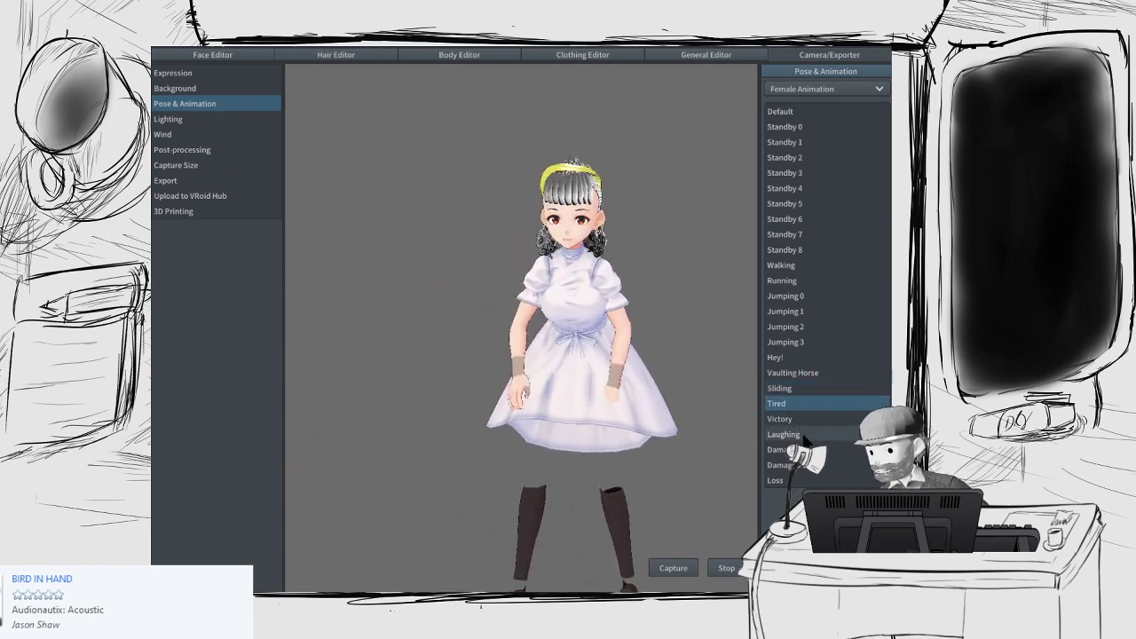
left_click(781, 464)
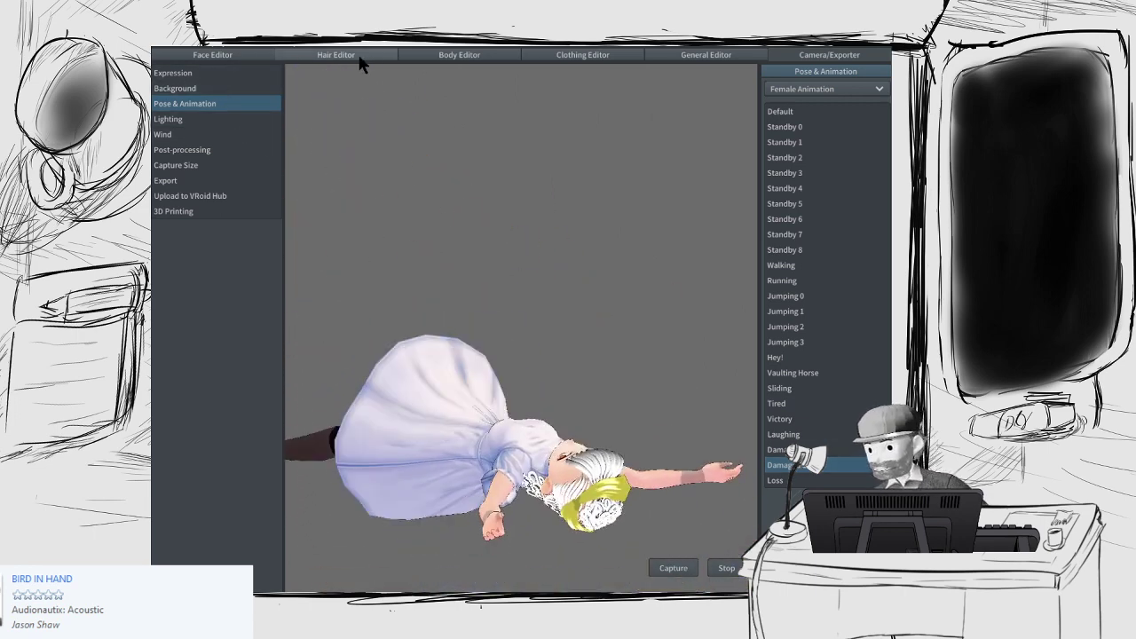
Step: Return to the hair bone settings and select Bone Group 24, viewing its curls on the head from the side
left_click(357, 53)
left_click(221, 66)
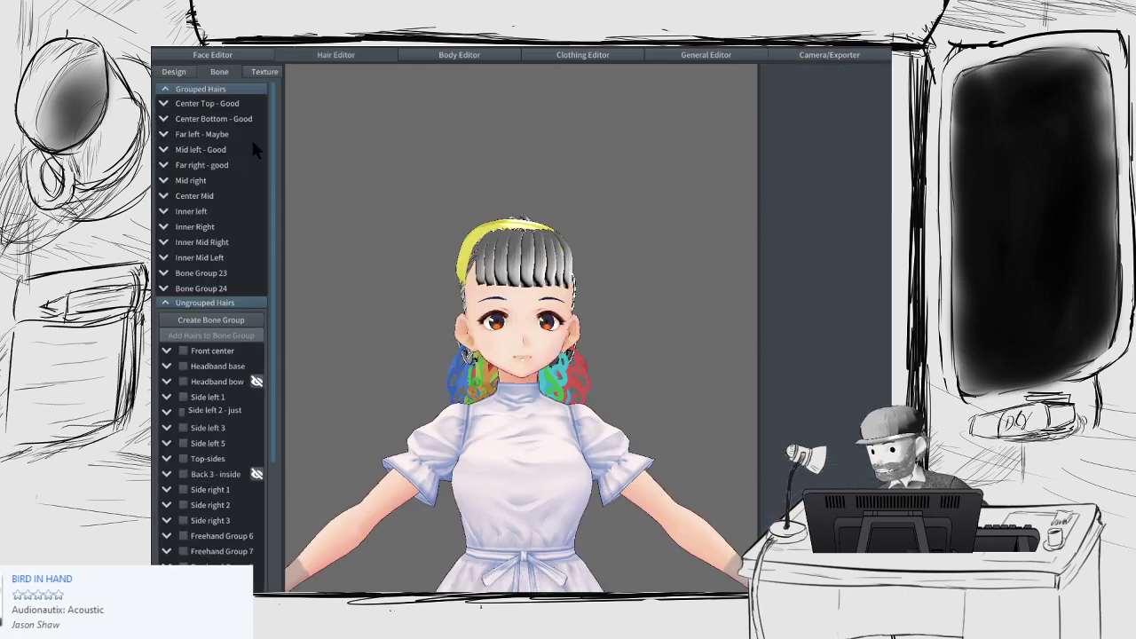
left_click(238, 288)
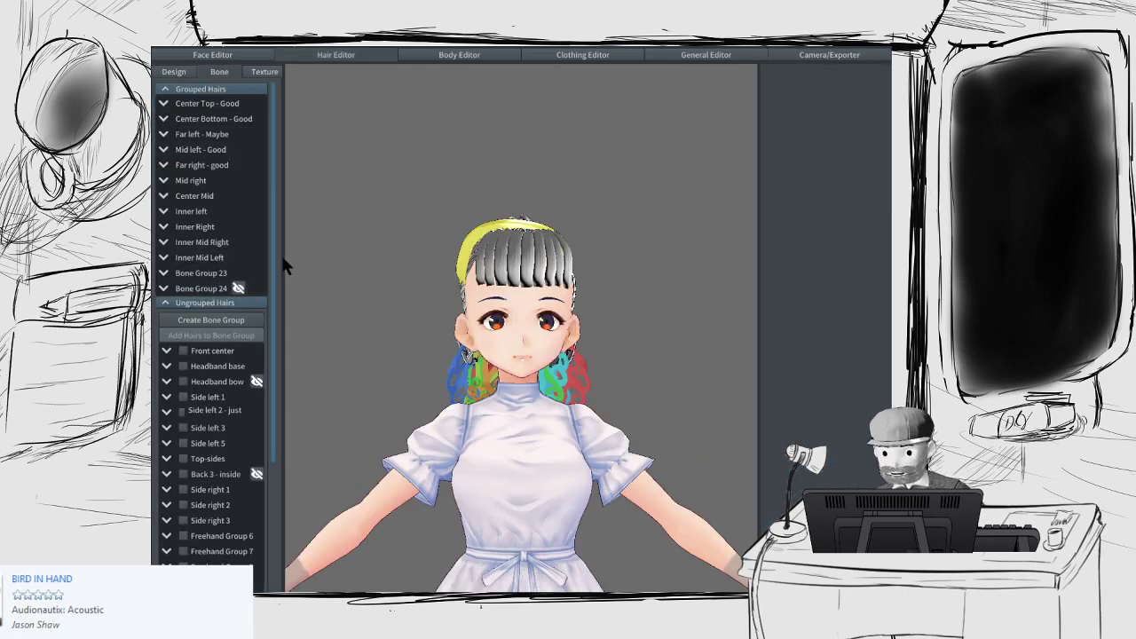
left_click(201, 288)
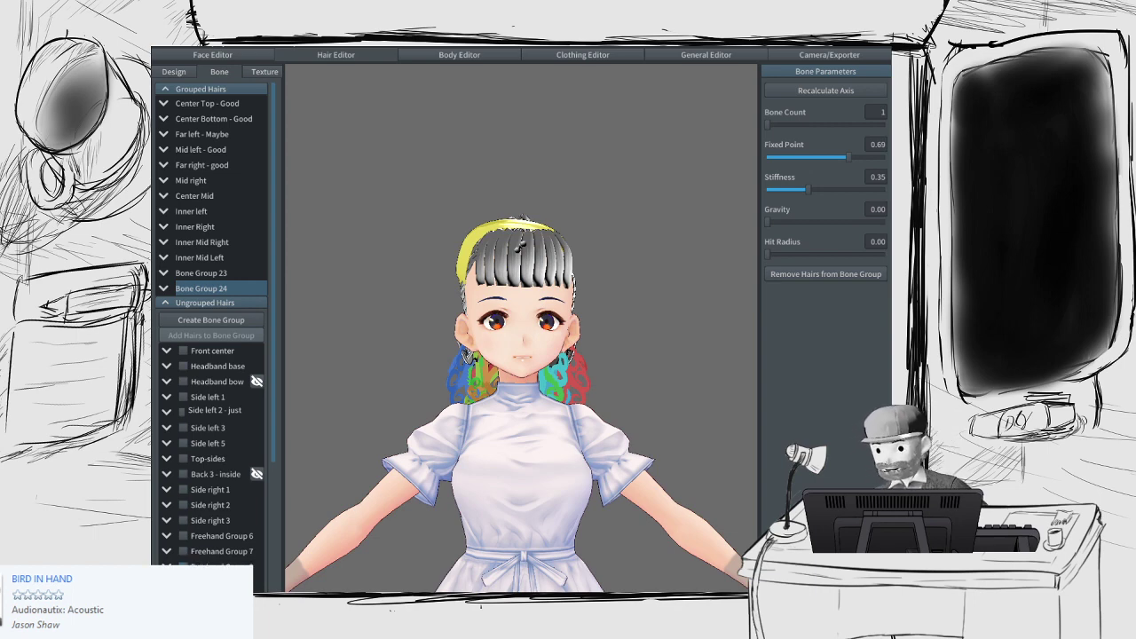
right_click_drag(520, 243, 580, 316)
scroll(579, 315, "up", 1)
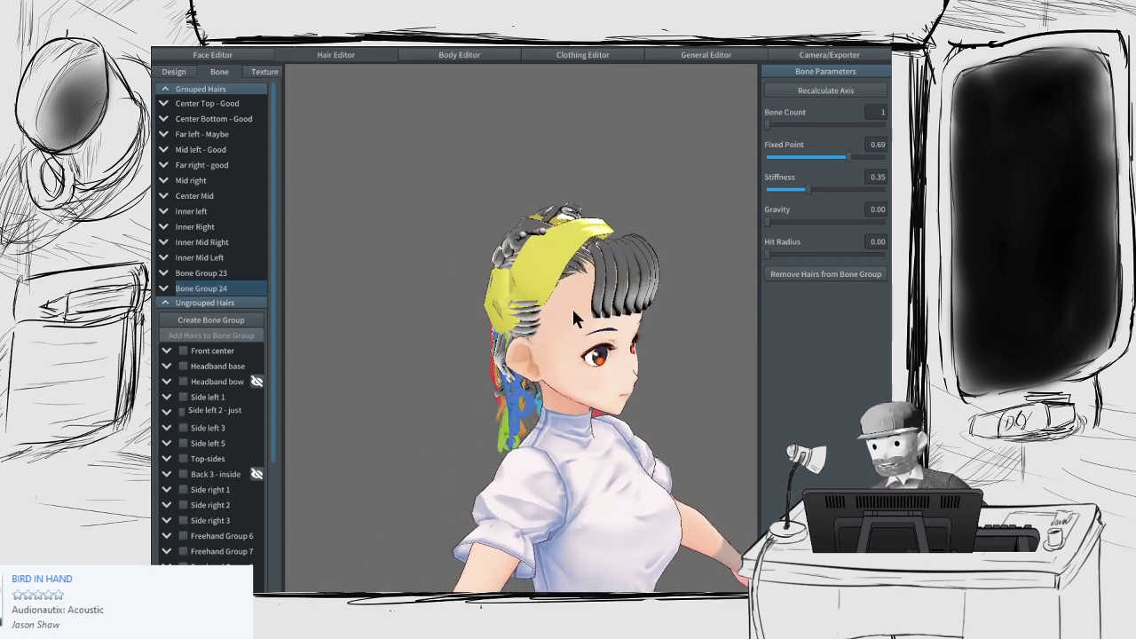
middle_click_drag(577, 307, 573, 313)
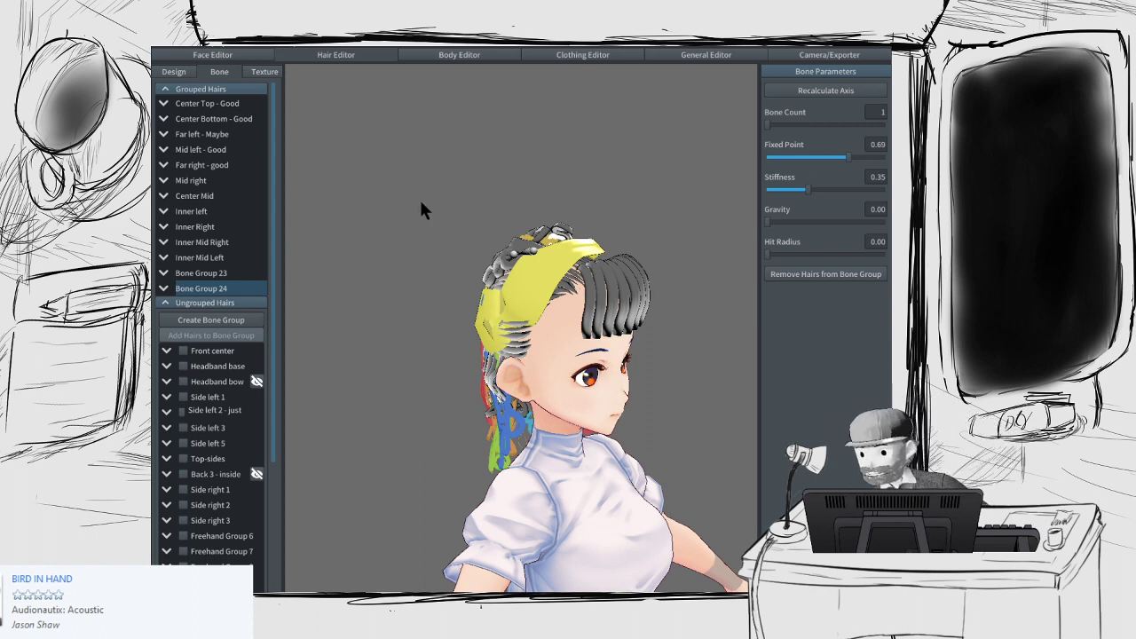
Step: Set Hair 130 in Freehand Group 7 as the axis of Bone Group 24
left_click(163, 291)
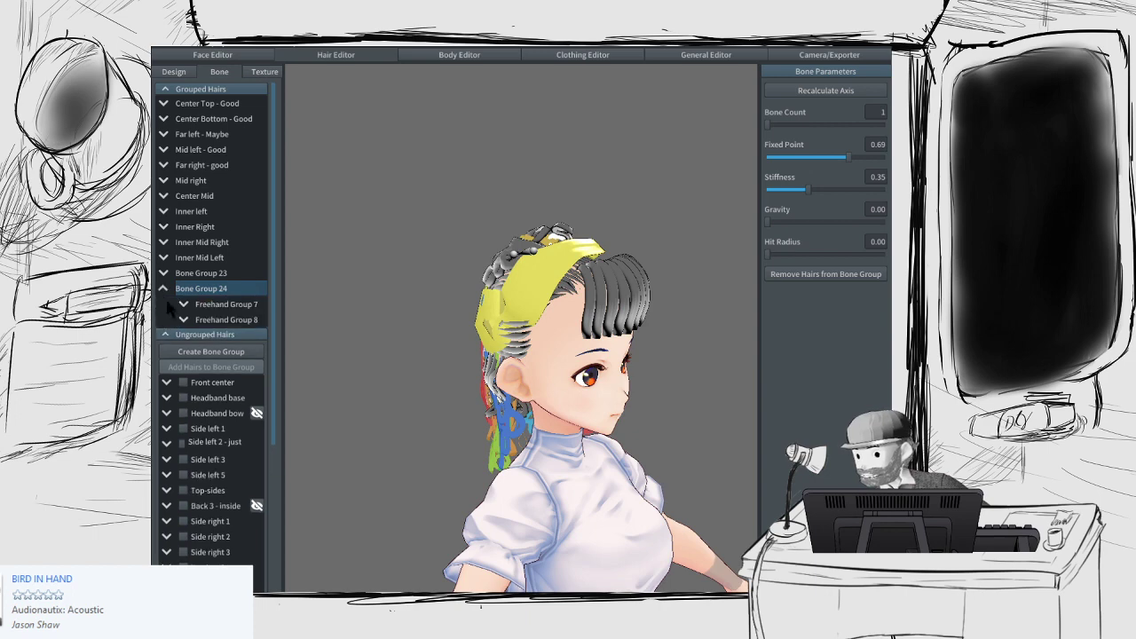
left_click(184, 319)
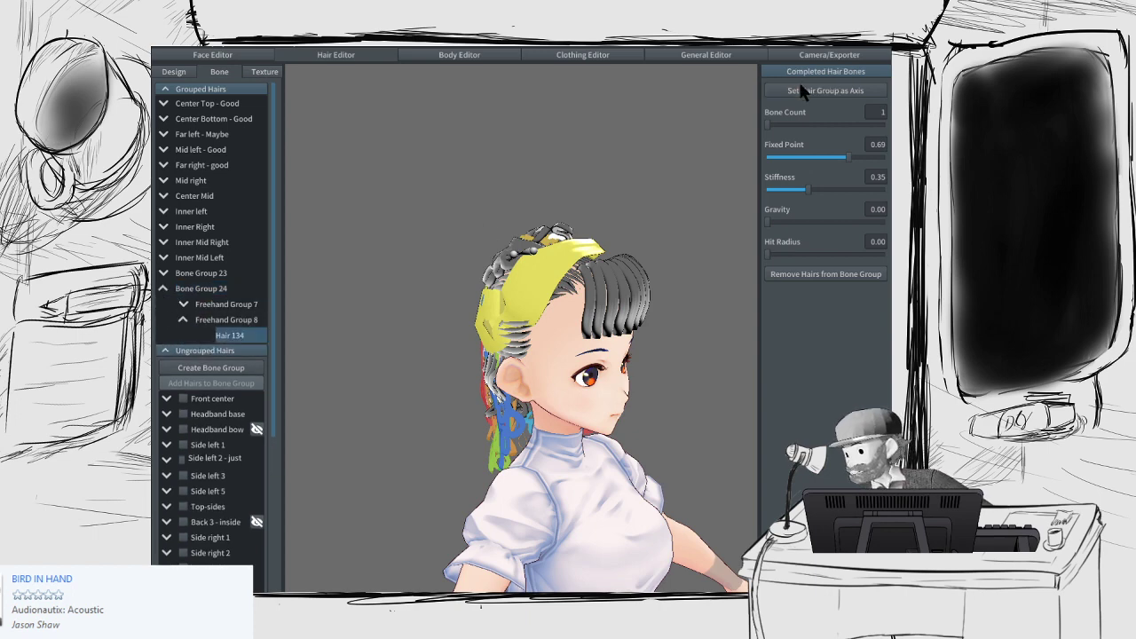
right_click_drag(415, 234, 502, 291)
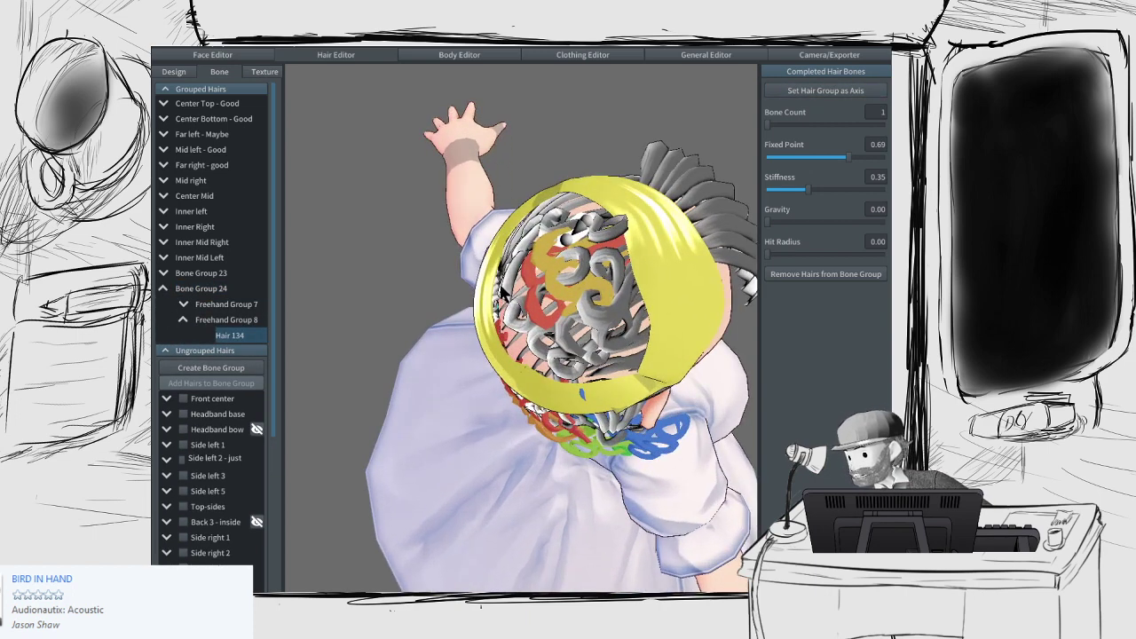
left_click(195, 318)
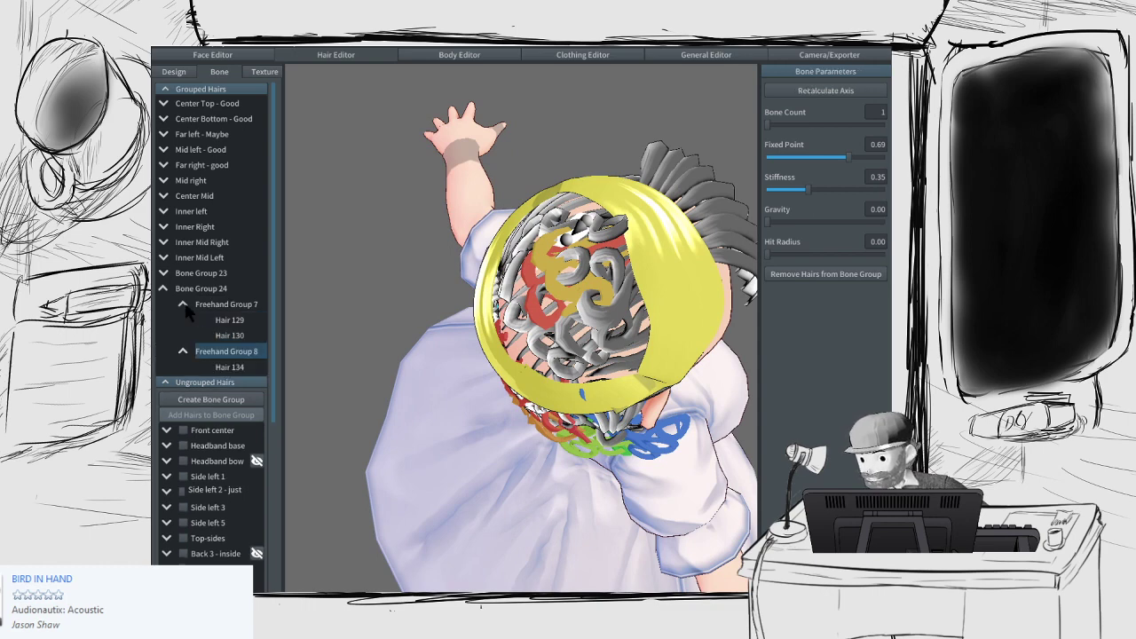
left_click(184, 304)
left_click(227, 337)
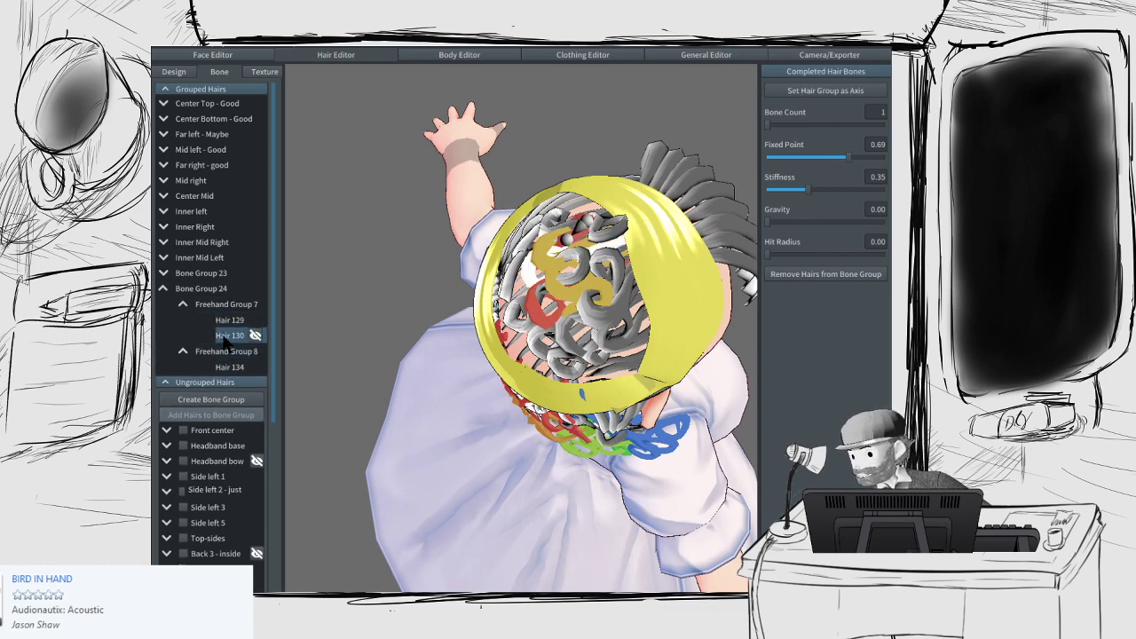
left_click(802, 87)
Step: Set the bone count of Bone Group 24 to 2 and adjust its fixed point, trying values down to 0.12
right_click_drag(604, 177, 486, 207)
left_click(813, 156)
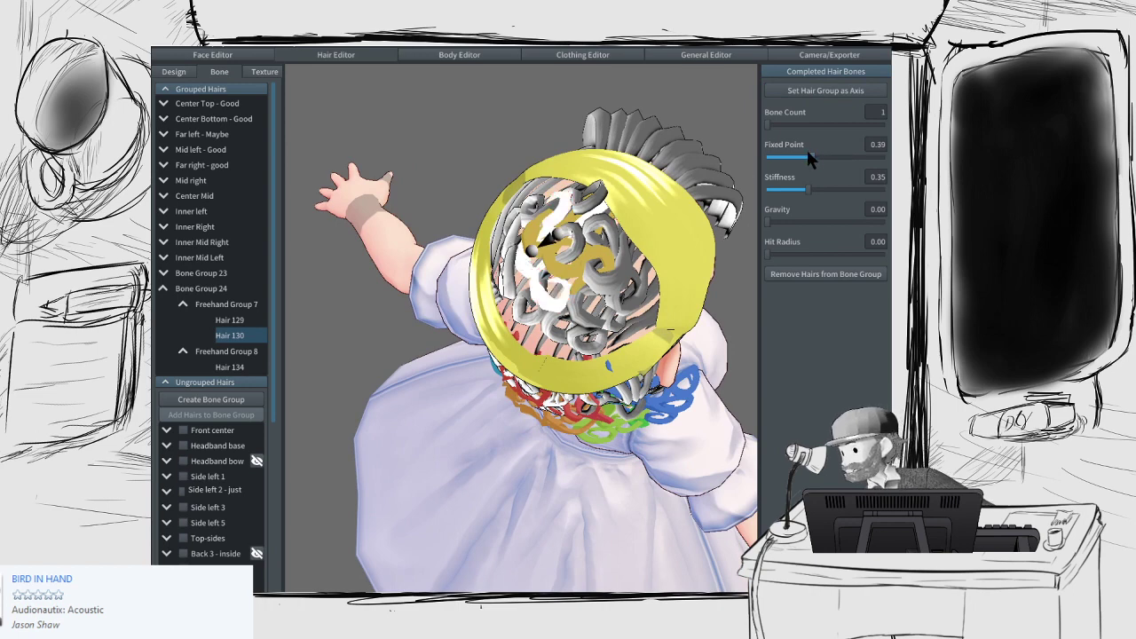
left_click(771, 125)
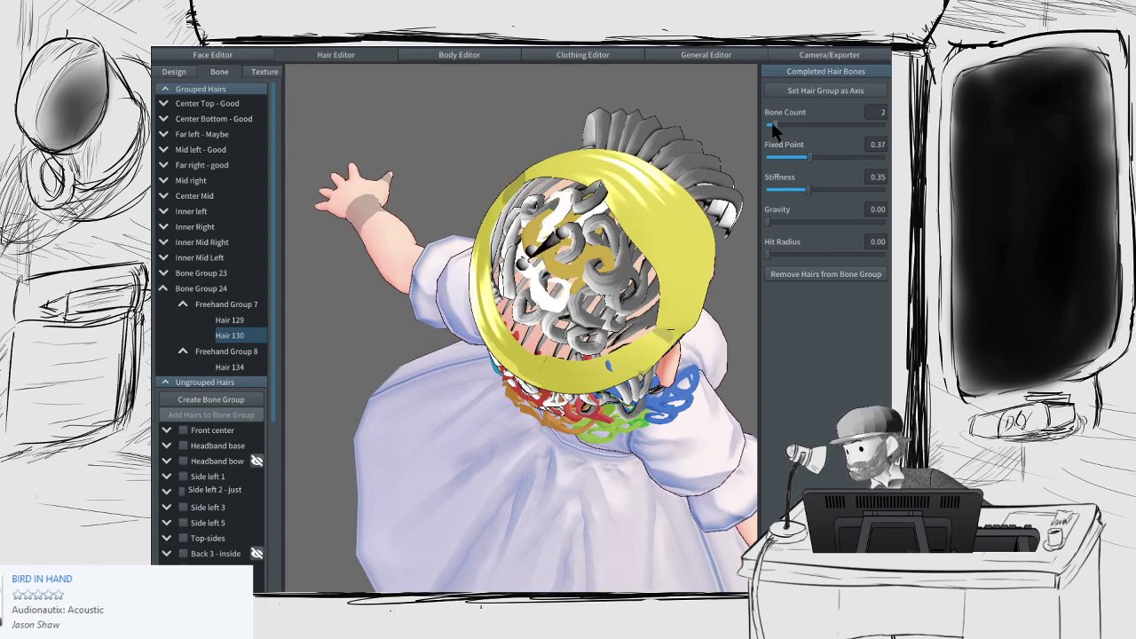
left_click(795, 156)
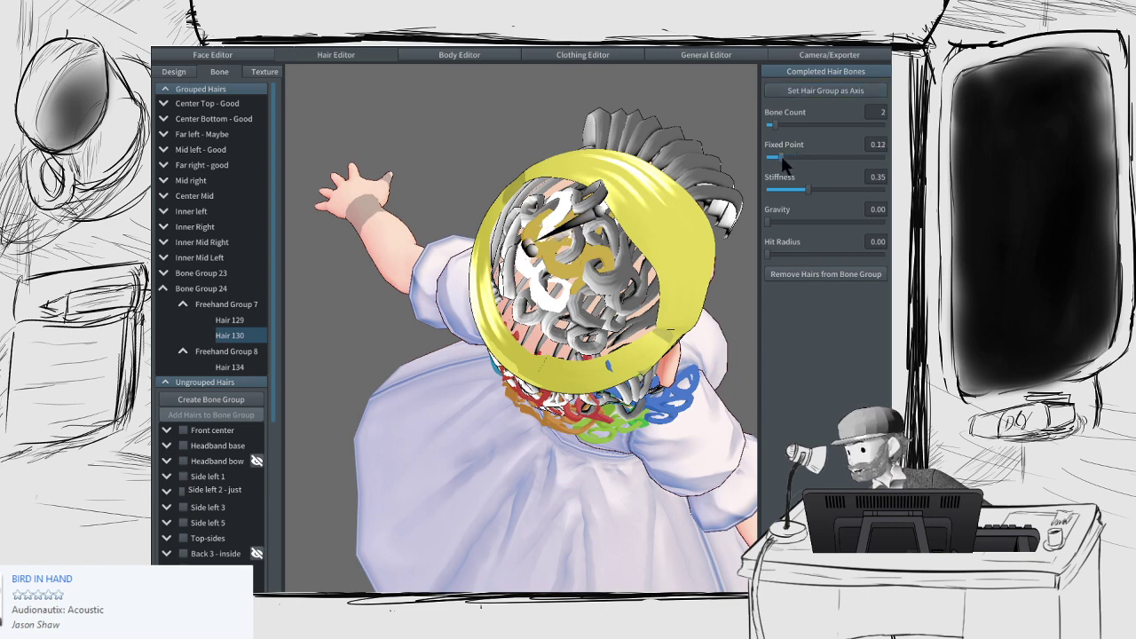
mouse_move(800, 158)
left_mouse_down()
mouse_move(761, 164)
mouse_move(820, 151)
left_mouse_up()
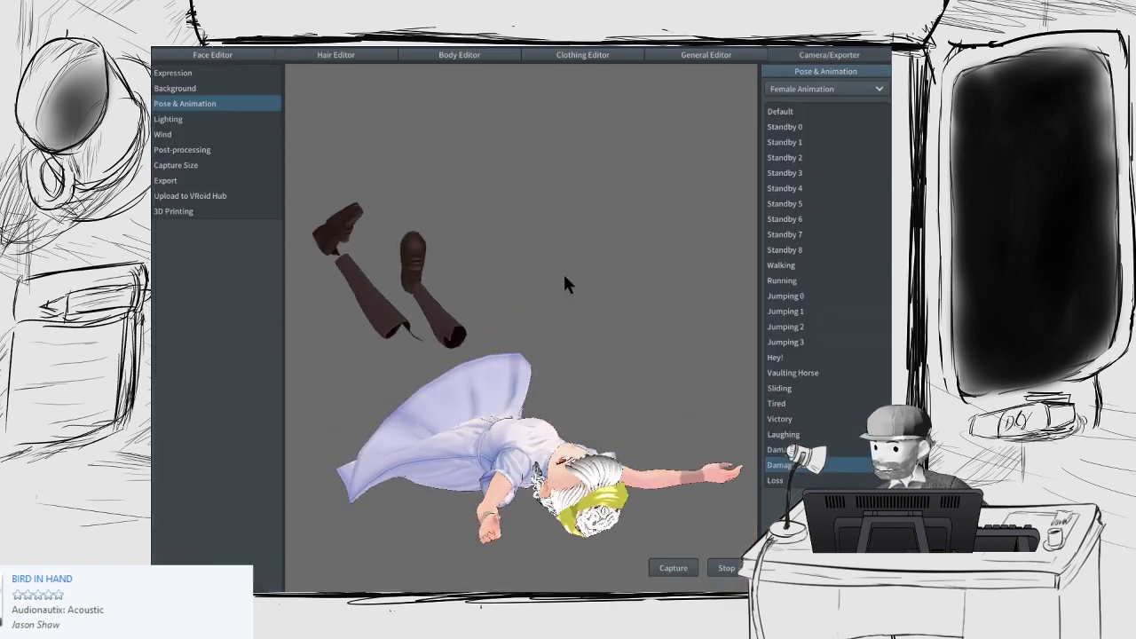
Step: Play the Standby 1, Standby 0 and Standby 2 animations to watch how the curls settle
left_click(793, 143)
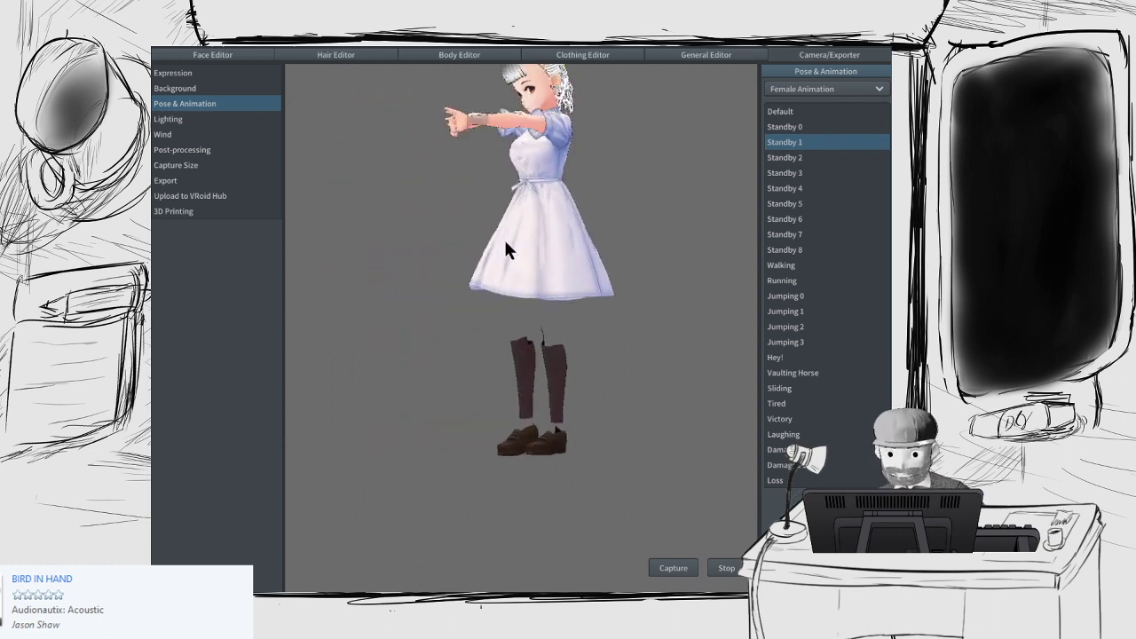
left_click(826, 127)
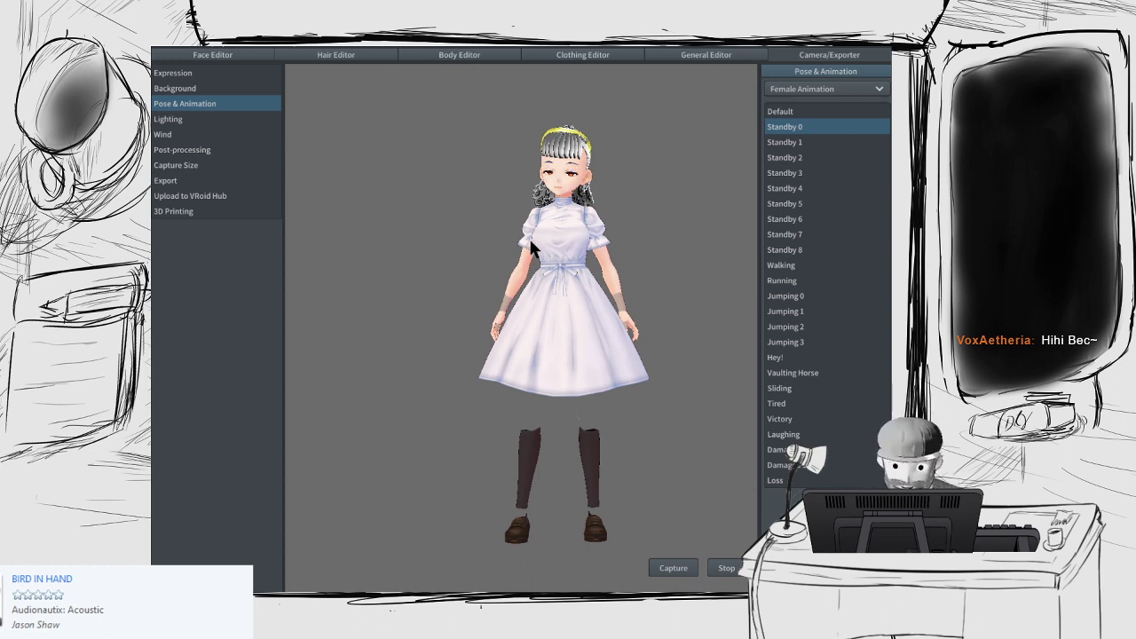
left_click(795, 142)
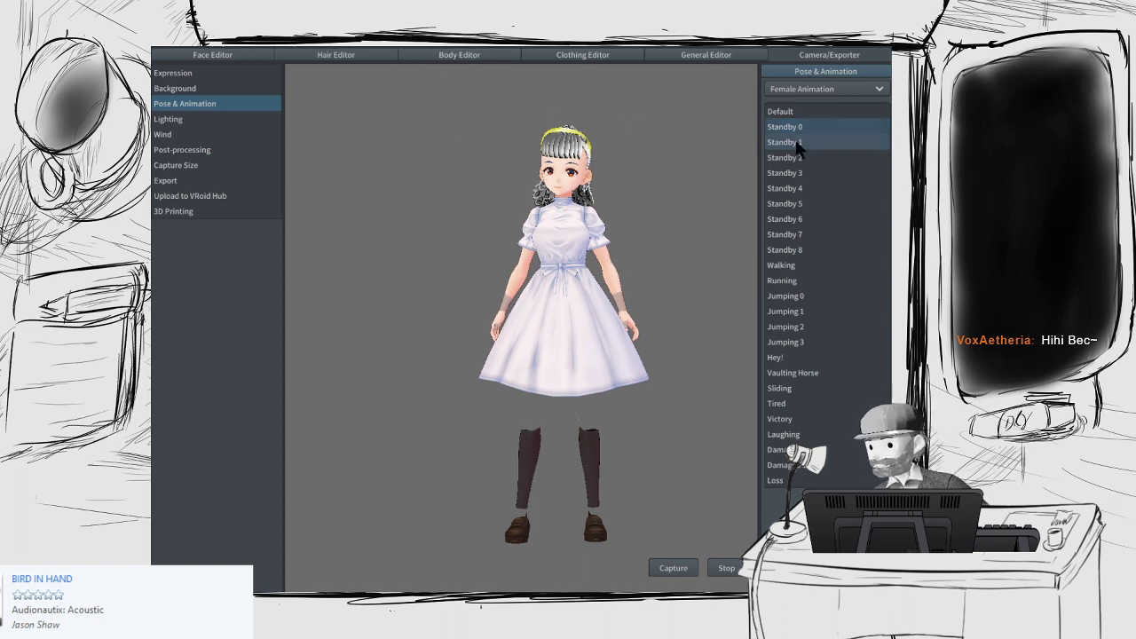
left_click(794, 158)
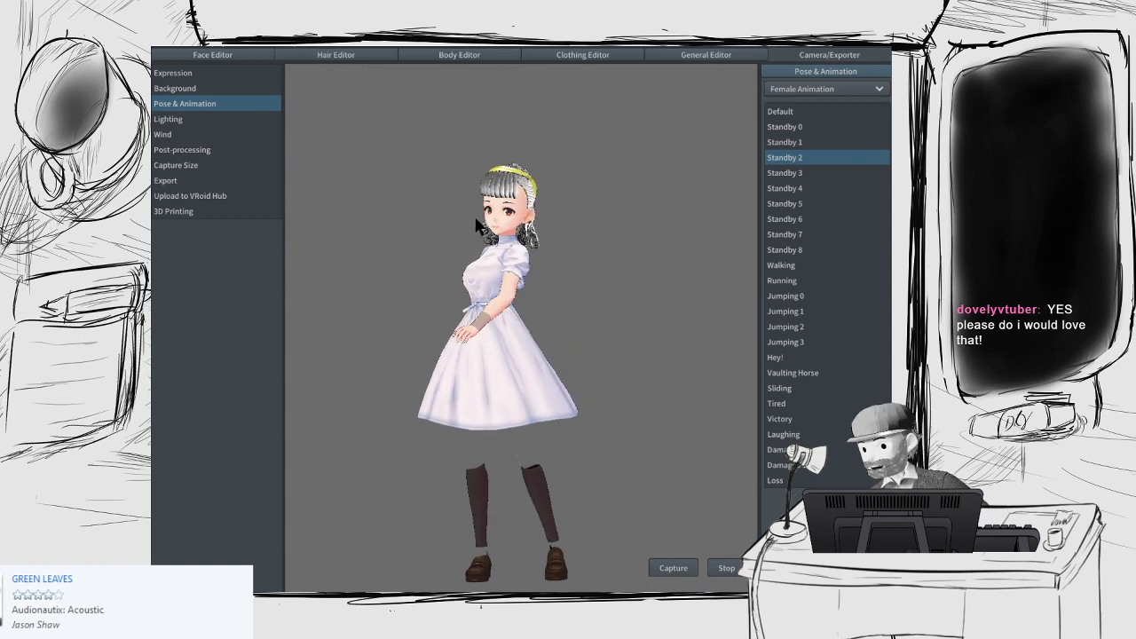
Step: Test the curls with wind direction X at -1.00 and 0.25, viewing the back of the head, and reset the wind
left_click(217, 135)
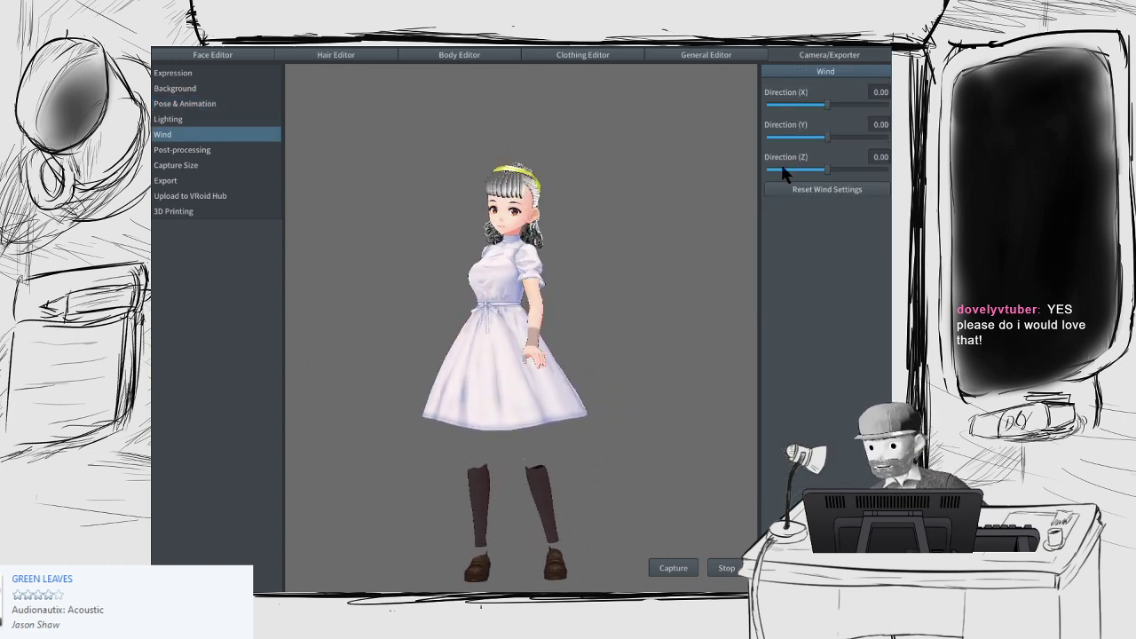
left_click_drag(826, 105, 739, 111)
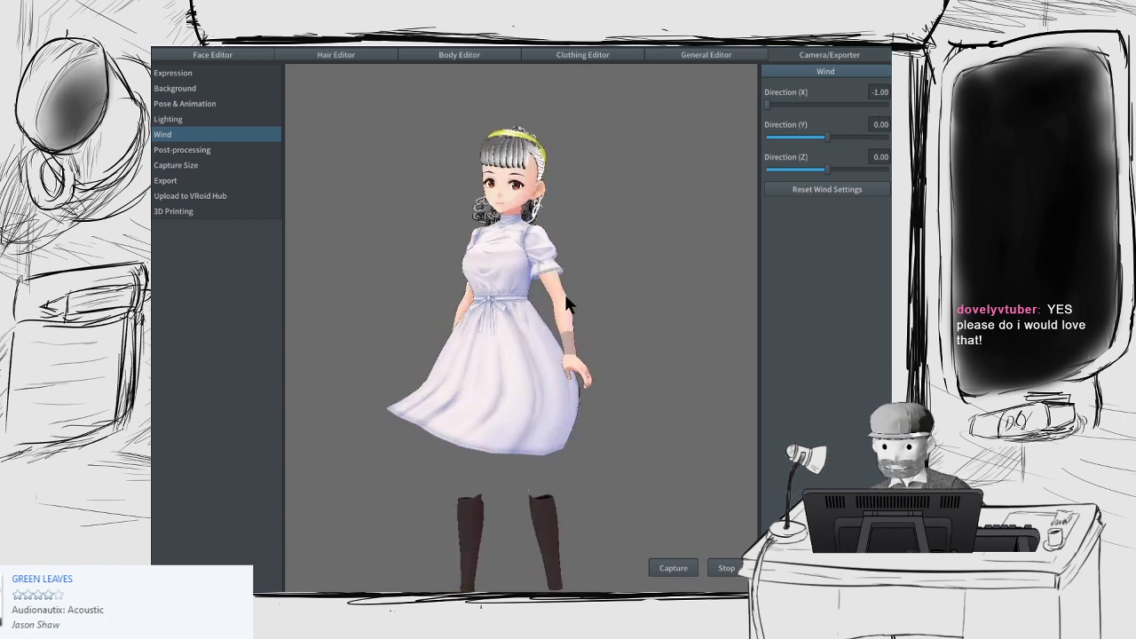
right_click_drag(565, 294, 542, 397)
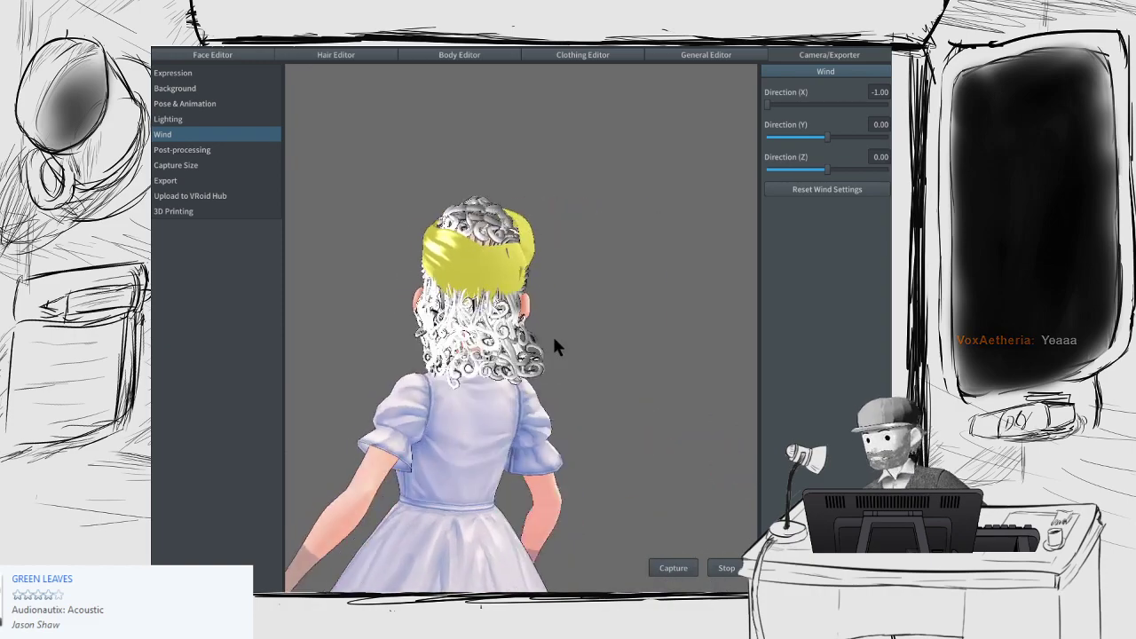
left_click_drag(767, 105, 843, 105)
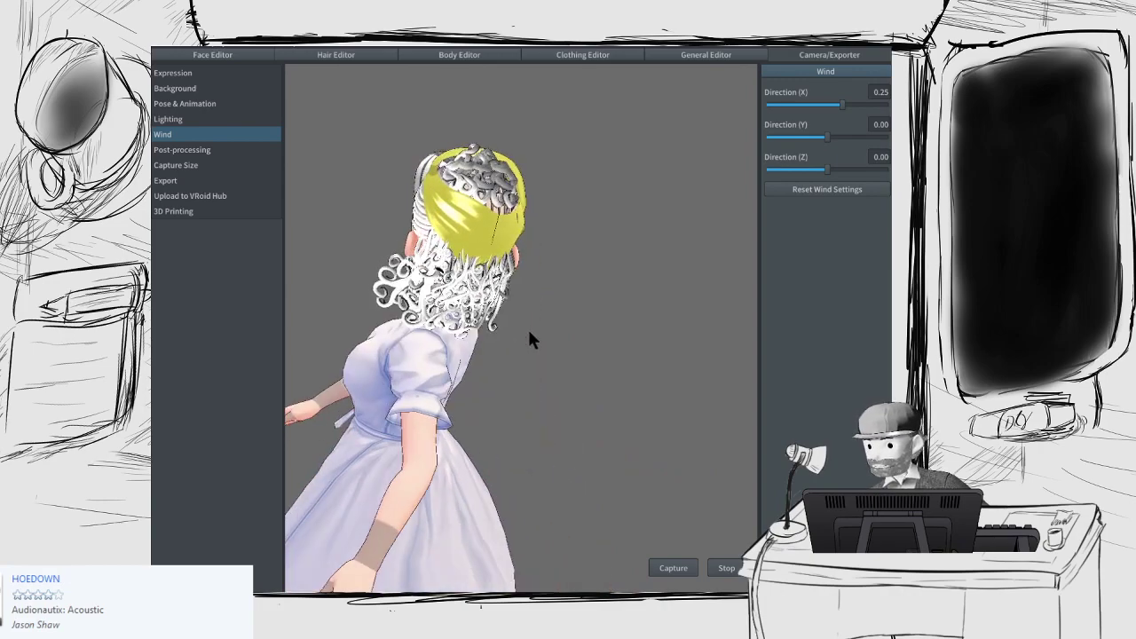
left_click(801, 189)
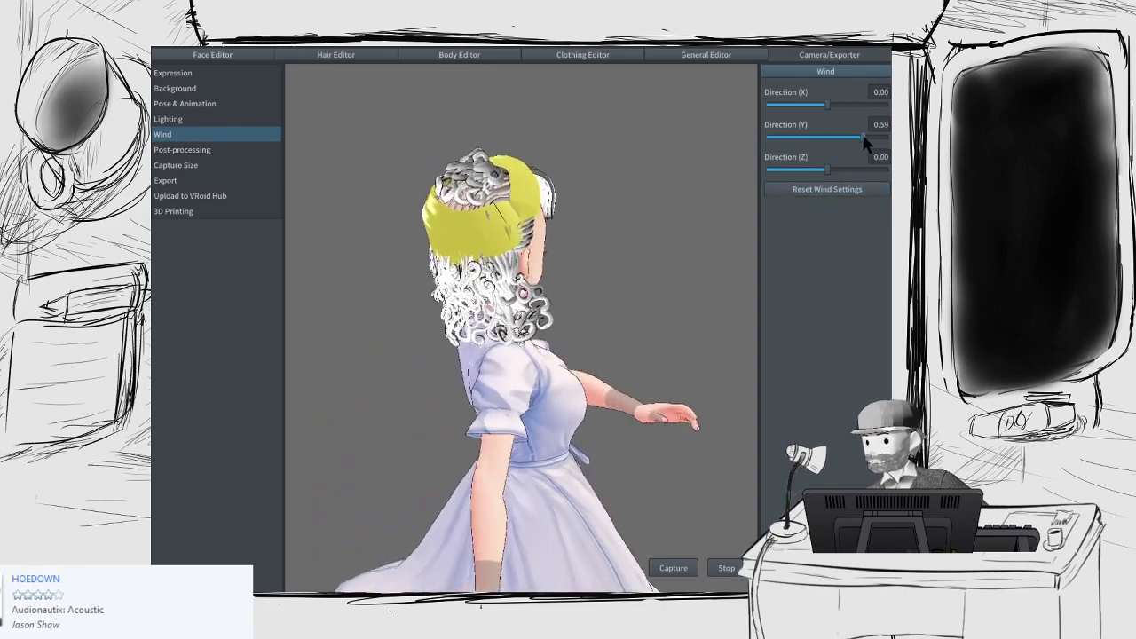
Step: Test the curls with wind direction Y at 0.59 and -1.00, reset the wind, and return to the hair design
left_click_drag(828, 138, 708, 136)
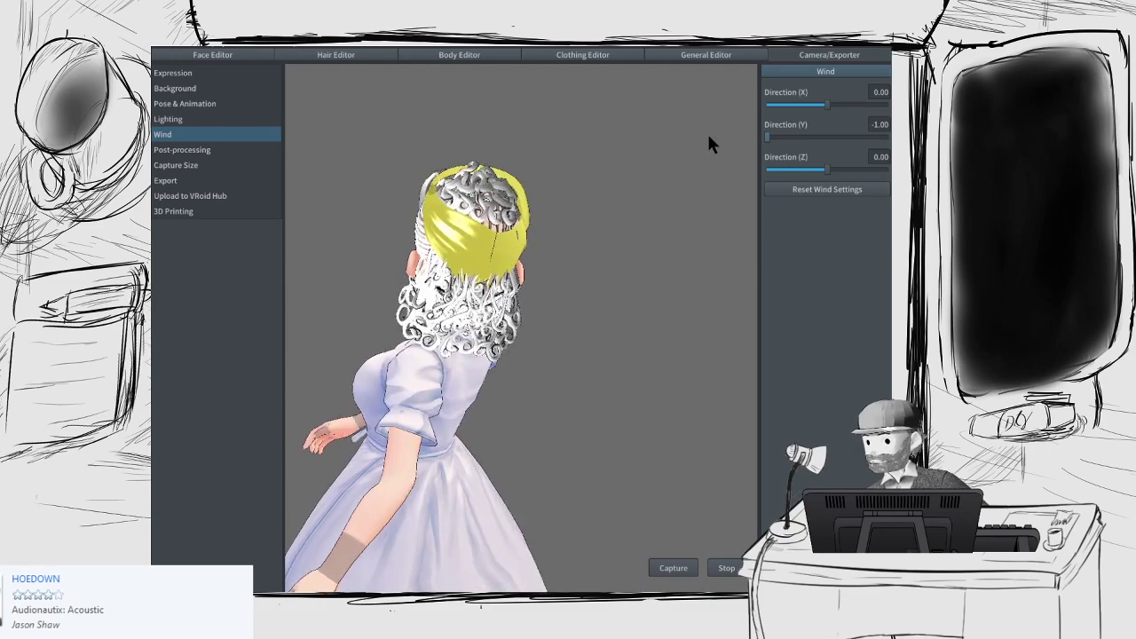
left_click(832, 194)
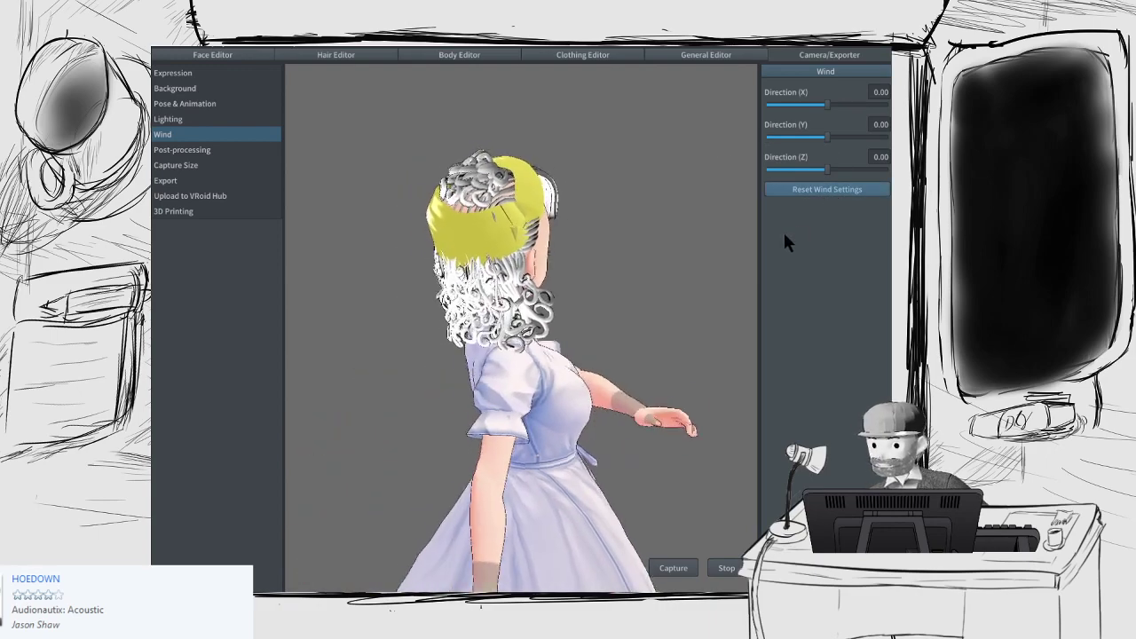
left_click(371, 55)
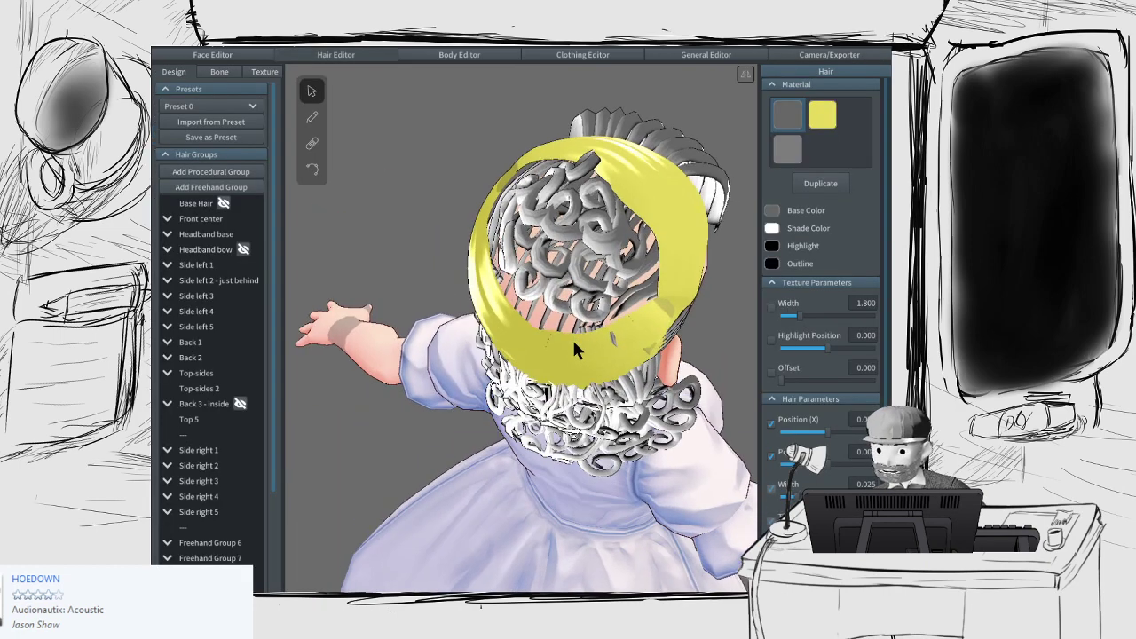
scroll(574, 343, "down", 5)
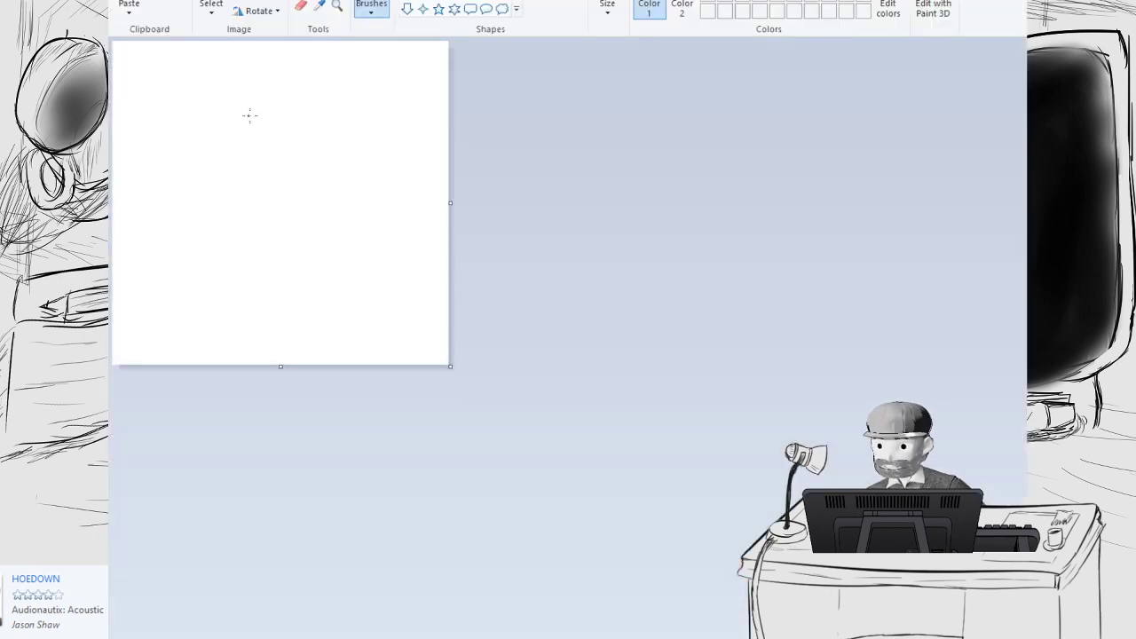
left_click_drag(249, 115, 294, 160)
key("ctrl+z")
mouse_move(208, 83)
left_mouse_down()
mouse_move(174, 92)
mouse_move(188, 153)
left_mouse_up()
key("ctrl+z")
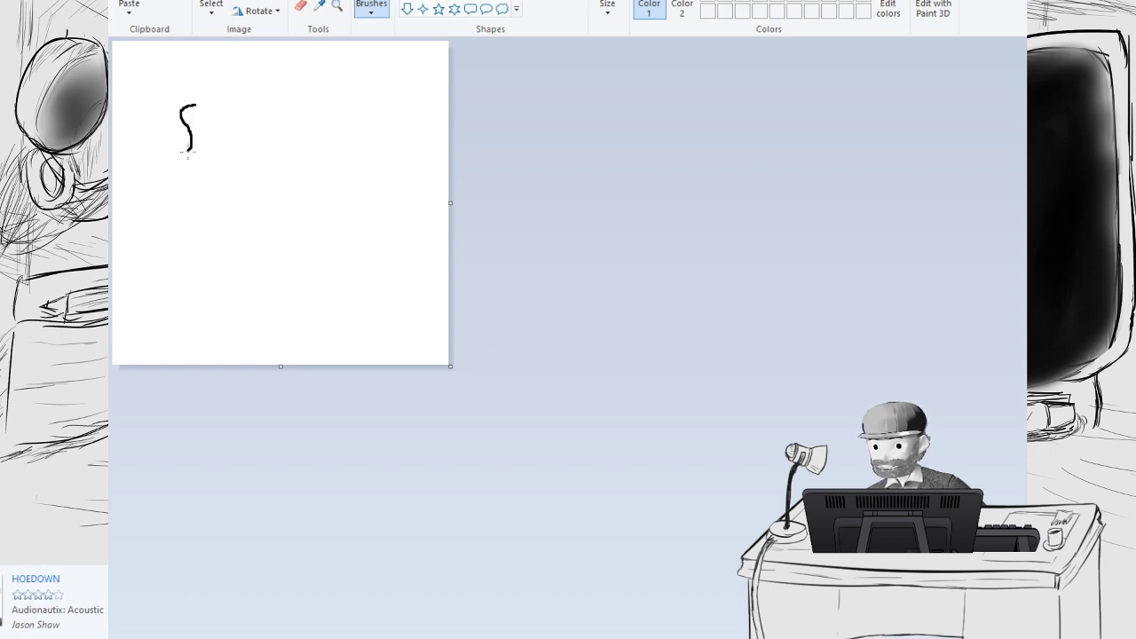
key("ctrl+z")
Step: In Paint, draw a face profile in black brush strokes from forehead to neck, with a circle for the eye
mouse_move(218, 77)
left_mouse_down()
mouse_move(198, 127)
mouse_move(209, 140)
mouse_move(227, 135)
mouse_move(235, 162)
mouse_move(279, 177)
mouse_move(274, 213)
mouse_move(248, 224)
mouse_move(239, 253)
mouse_move(276, 276)
mouse_move(280, 356)
left_mouse_up()
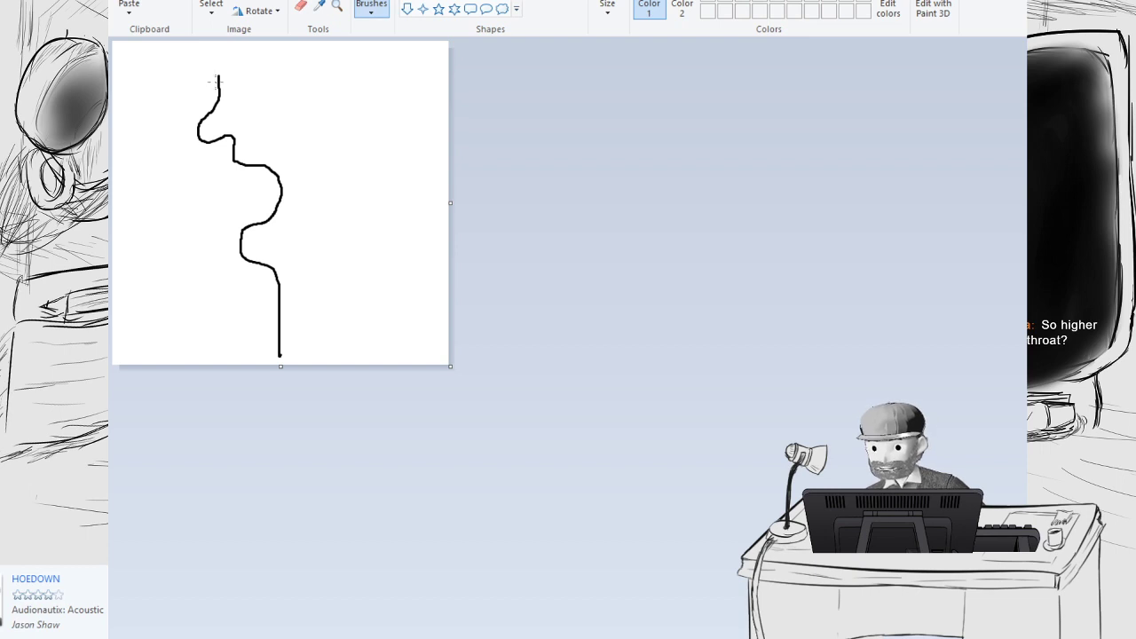
left_click_drag(217, 78, 282, 41)
key("ctrl+z")
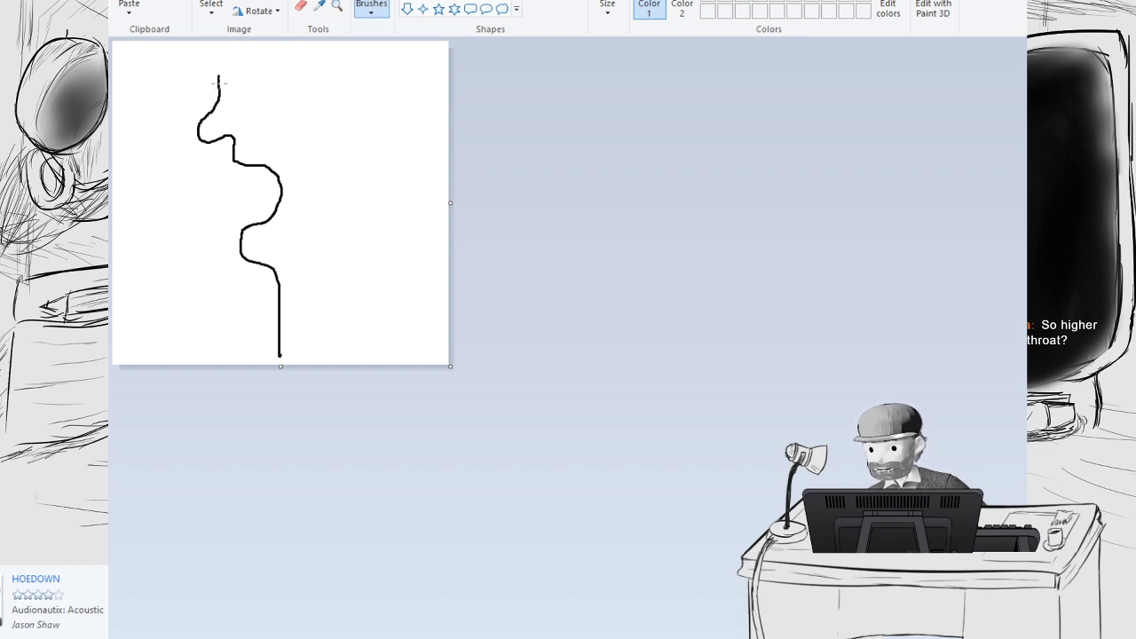
left_click_drag(218, 82, 220, 41)
mouse_move(288, 68)
left_mouse_down()
mouse_move(270, 96)
mouse_move(288, 69)
left_mouse_up()
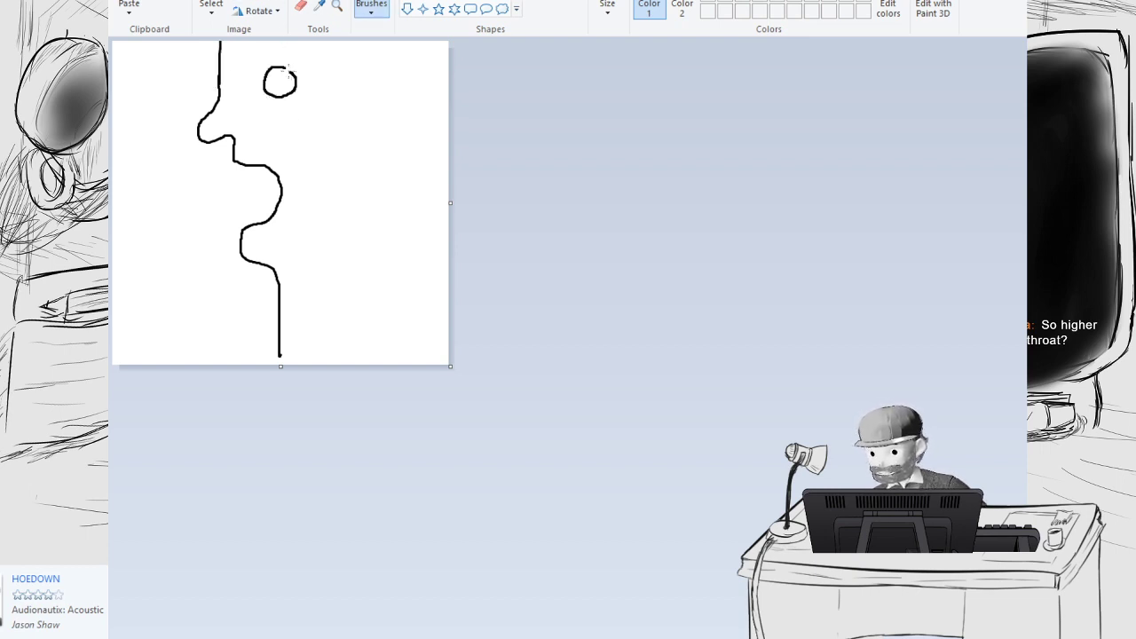
Step: Draw the mouth and throat passage inside the profile as two curves, and mark a small bump on the front of the neck
mouse_move(283, 182)
left_mouse_down()
mouse_move(298, 183)
mouse_move(371, 127)
mouse_move(422, 233)
mouse_move(378, 254)
mouse_move(390, 364)
left_mouse_up()
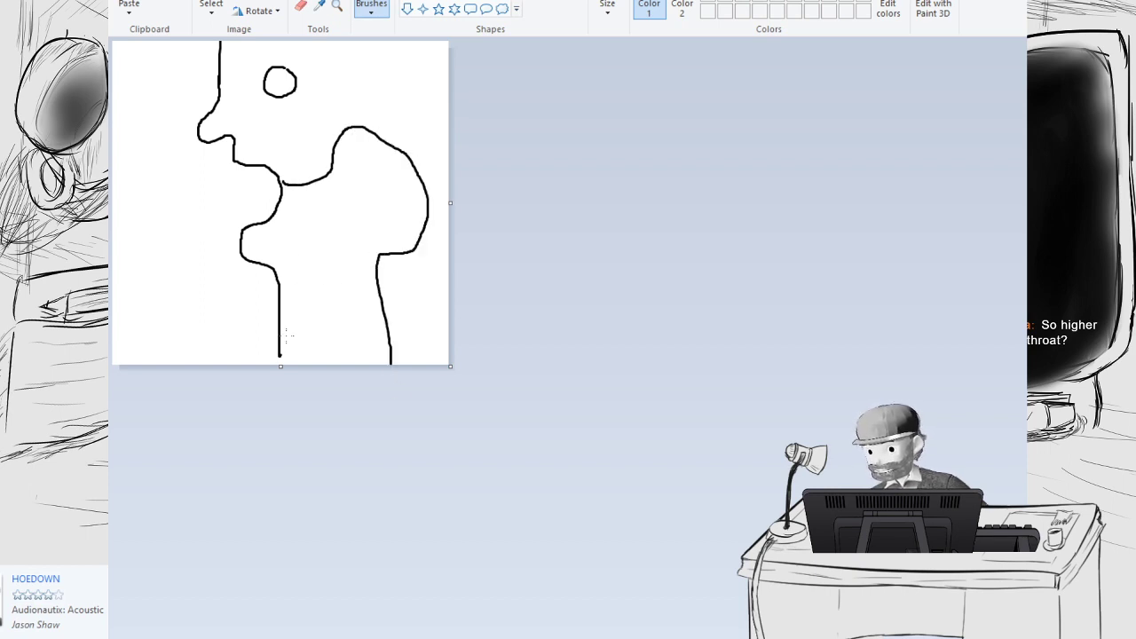
left_click_drag(276, 315, 281, 345)
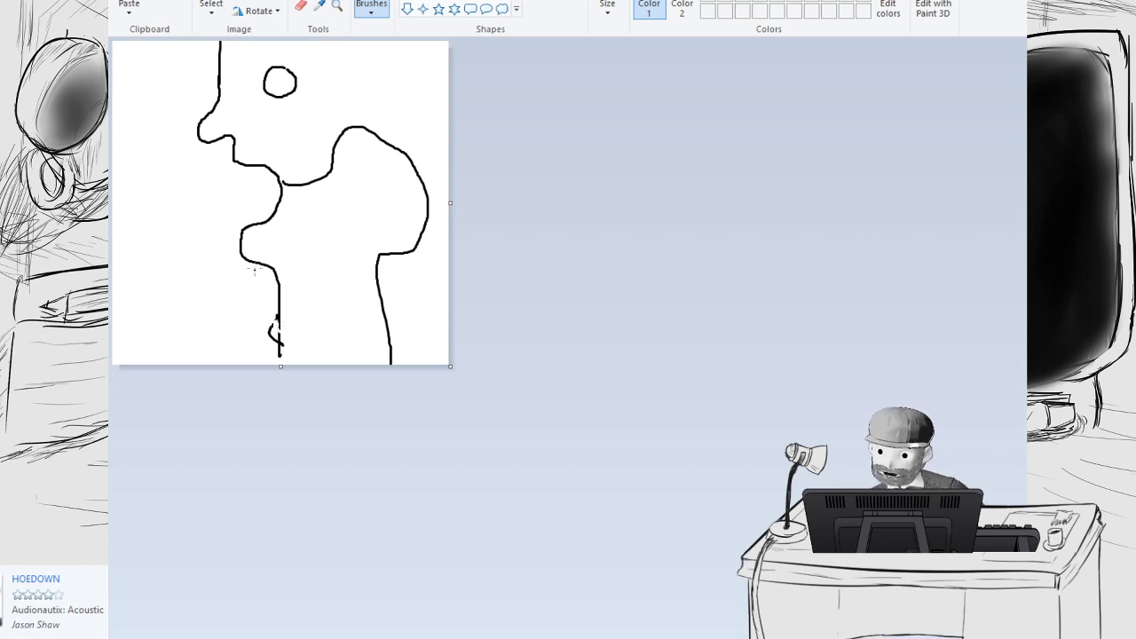
mouse_move(279, 214)
left_mouse_down()
mouse_move(341, 224)
mouse_move(362, 421)
left_mouse_up()
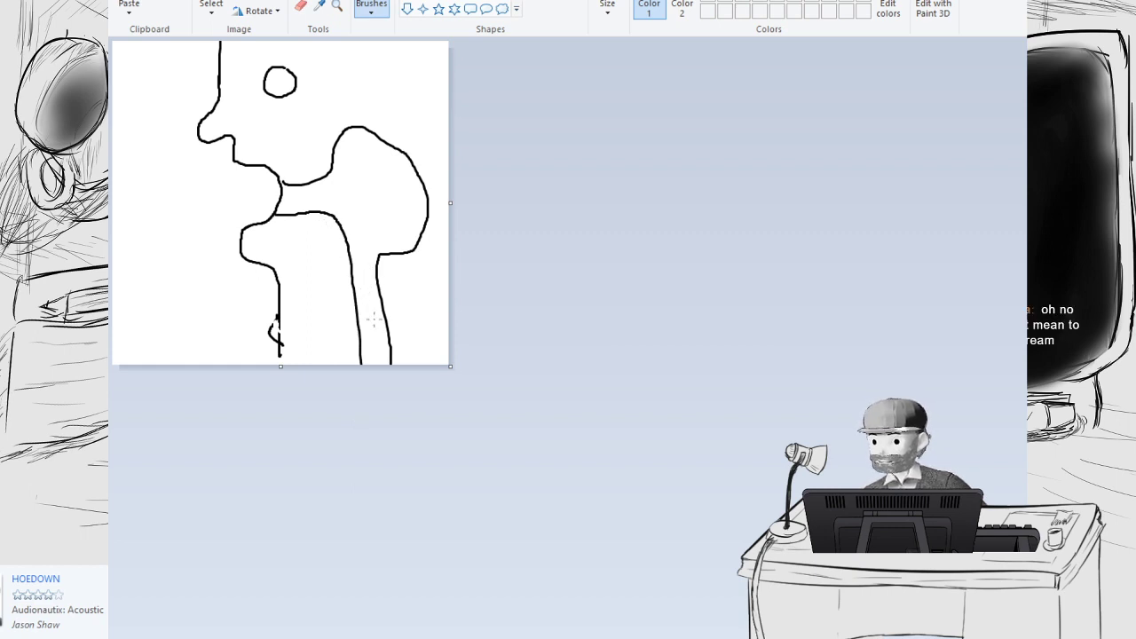
Step: Mark the lower throat with a cross, circle one spot above it and one in the rear cavity, and close the drawing
mouse_move(375, 325)
left_mouse_down()
mouse_move(388, 336)
mouse_move(353, 352)
mouse_move(387, 353)
left_mouse_up()
key("ctrl+z")
mouse_move(365, 255)
left_mouse_down()
mouse_move(355, 268)
mouse_move(364, 254)
left_mouse_up()
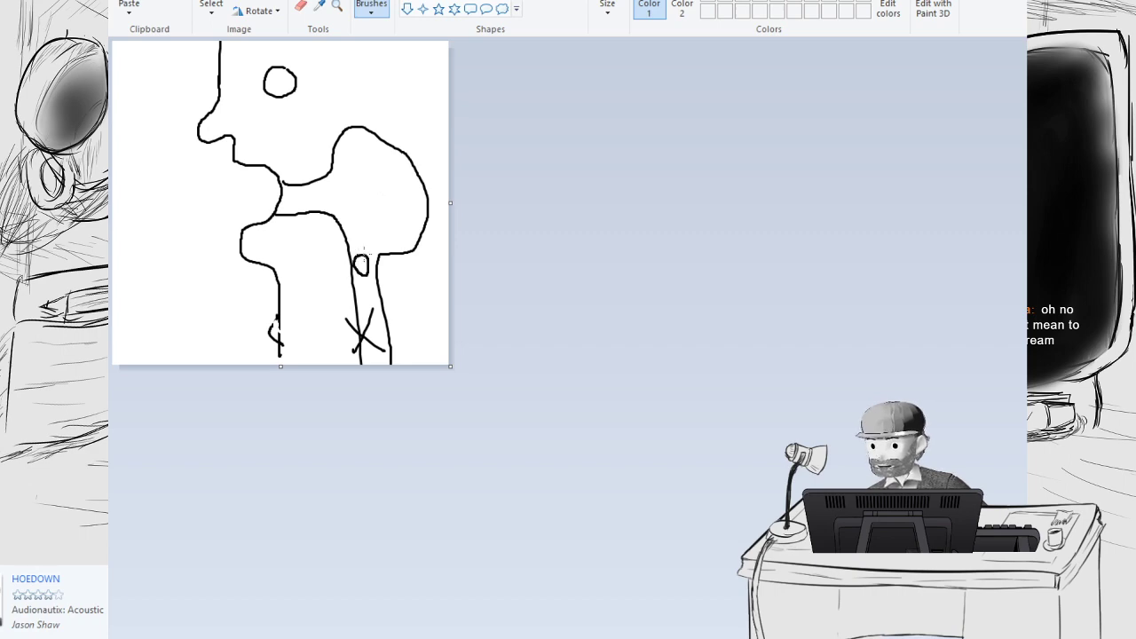
mouse_move(388, 159)
left_mouse_down()
mouse_move(371, 178)
mouse_move(389, 160)
left_mouse_up()
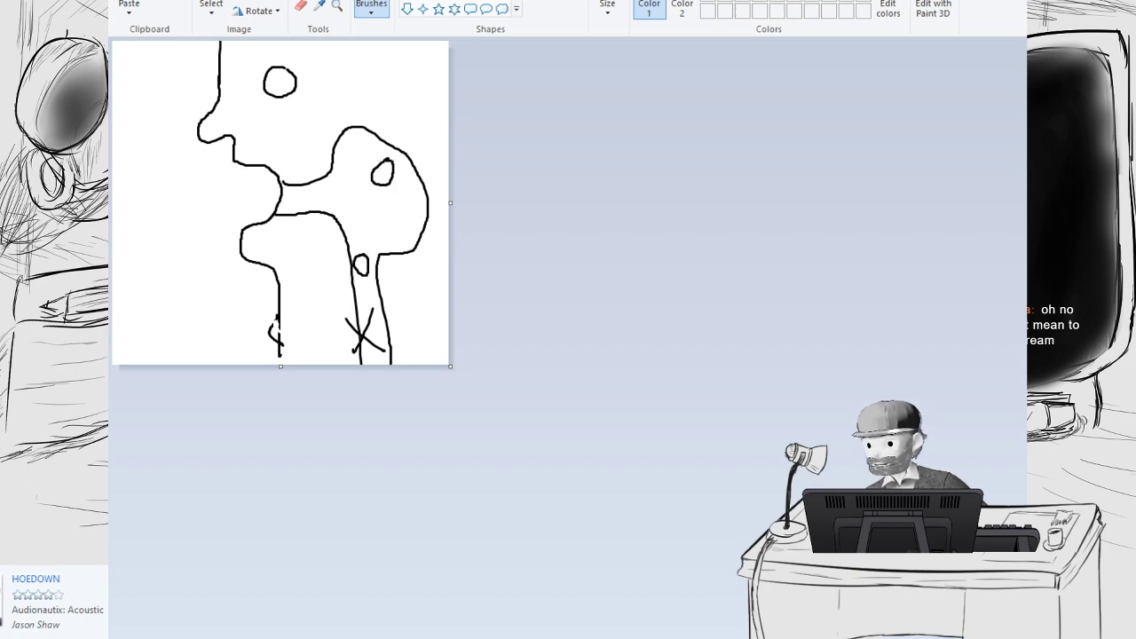
key("alt+F4")
left_click(637, 323)
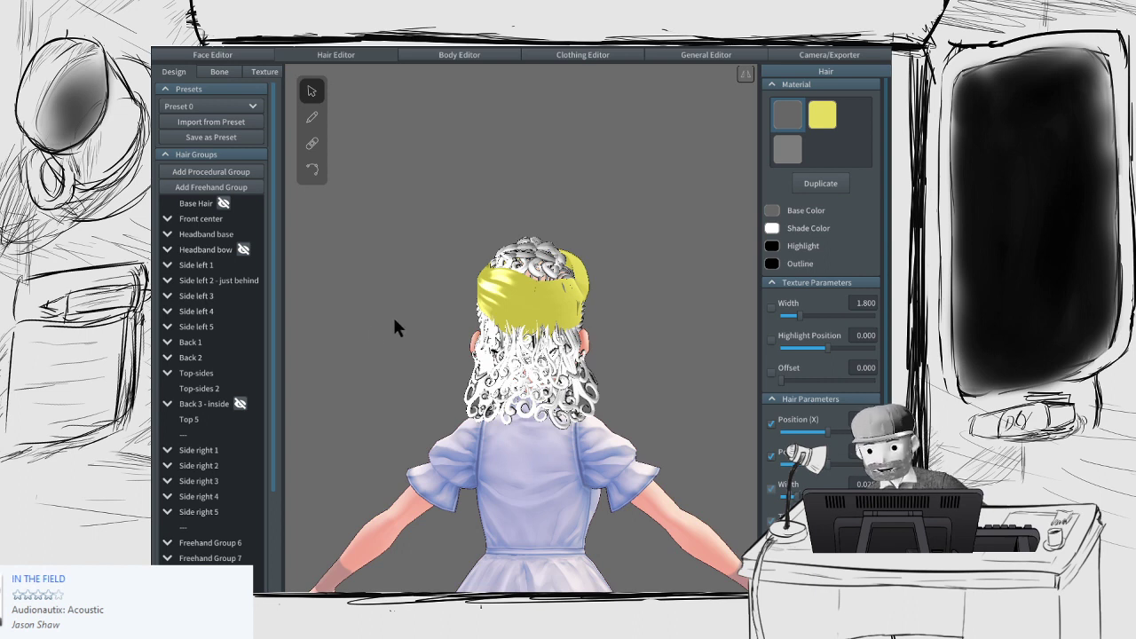
Step: Create a bone group from three ungrouped curls on the right side of the crown and set its bone count to 2
right_click_drag(470, 302, 477, 306)
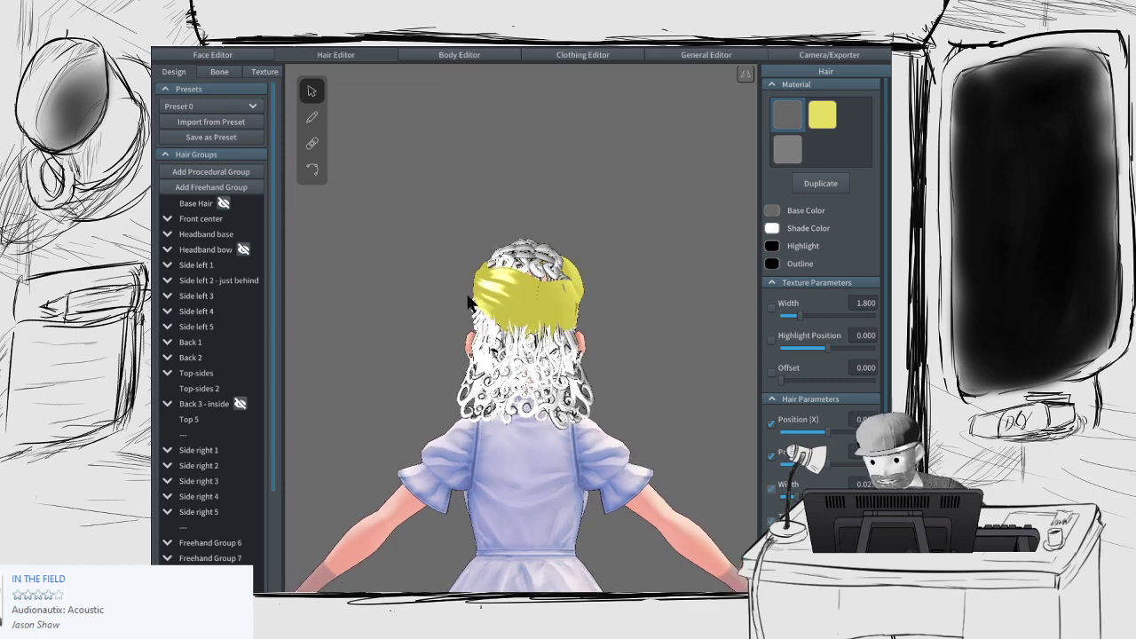
right_click_drag(547, 321, 541, 325)
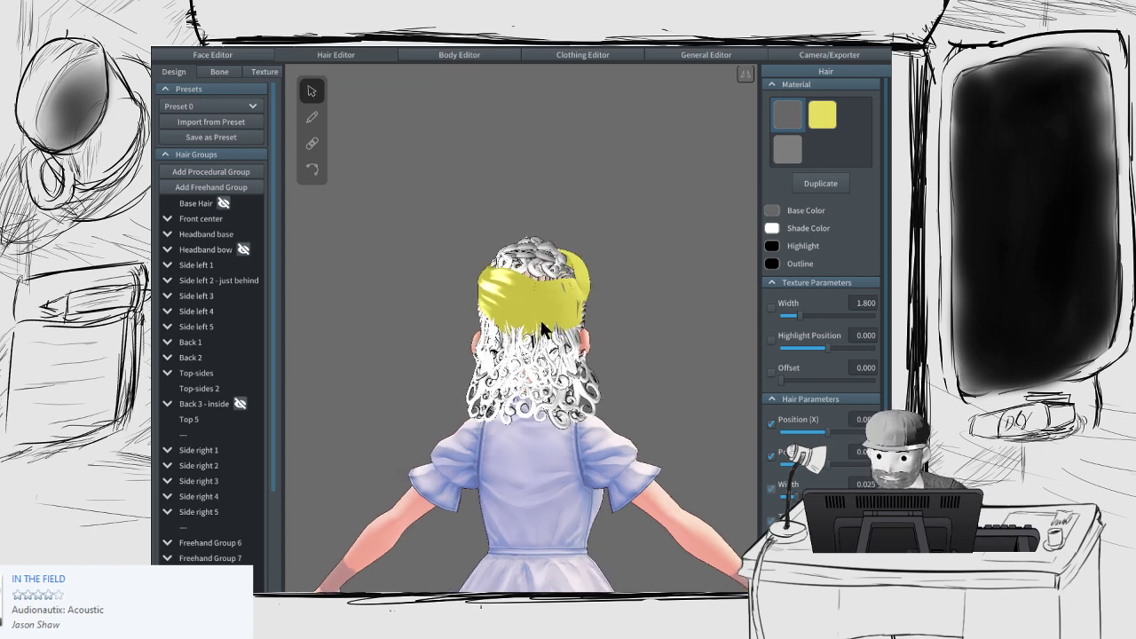
left_click(210, 72)
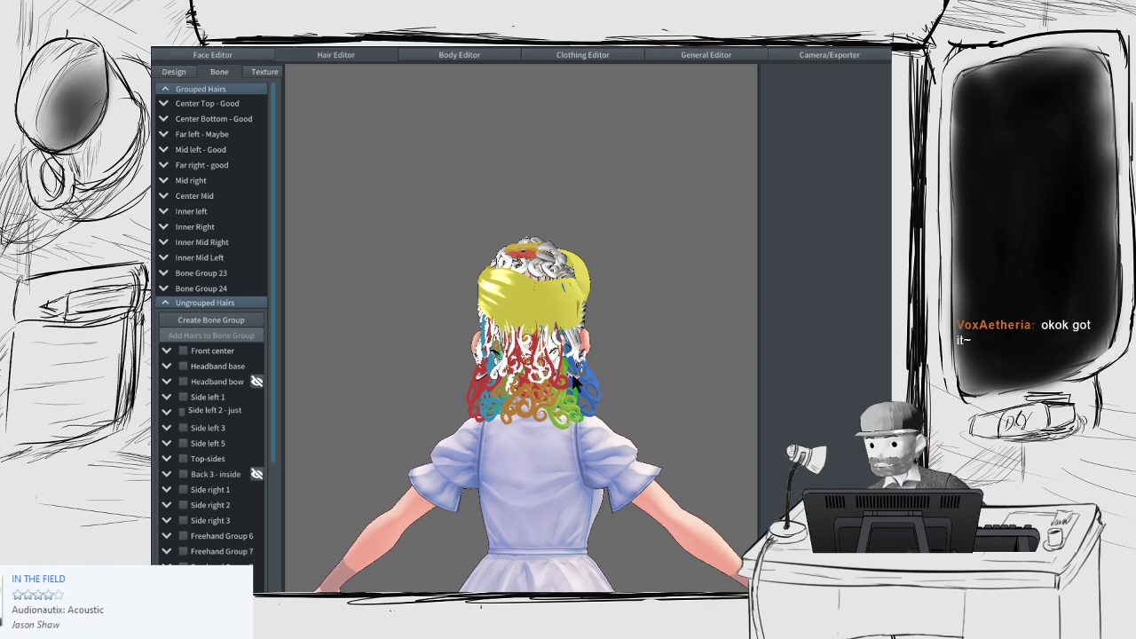
right_click_drag(401, 331, 289, 167)
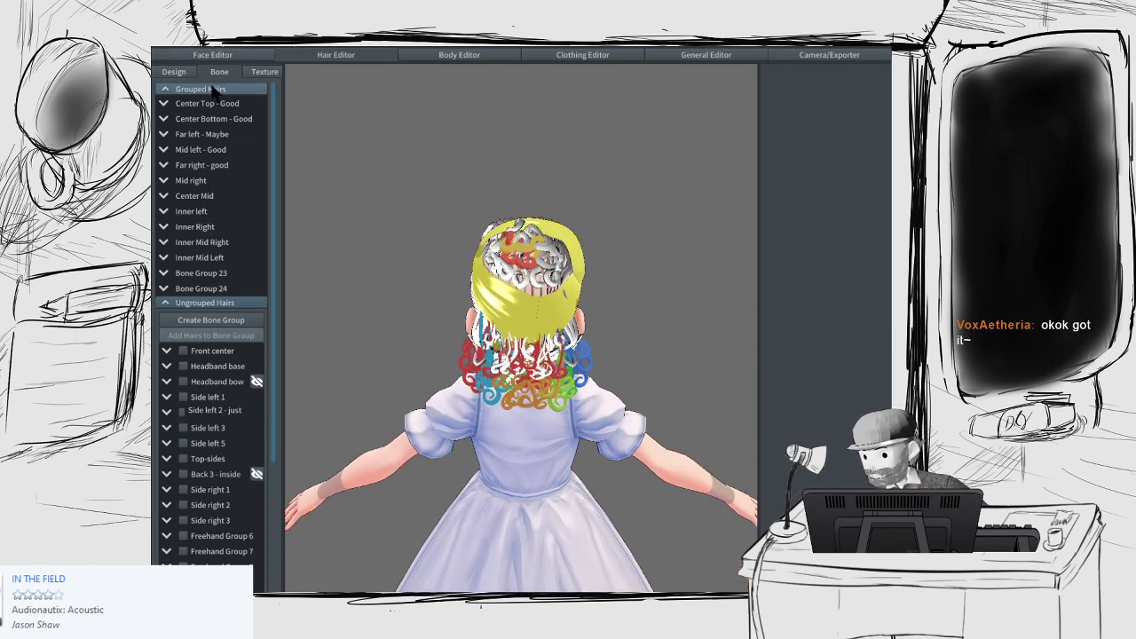
right_click_drag(547, 220, 549, 237)
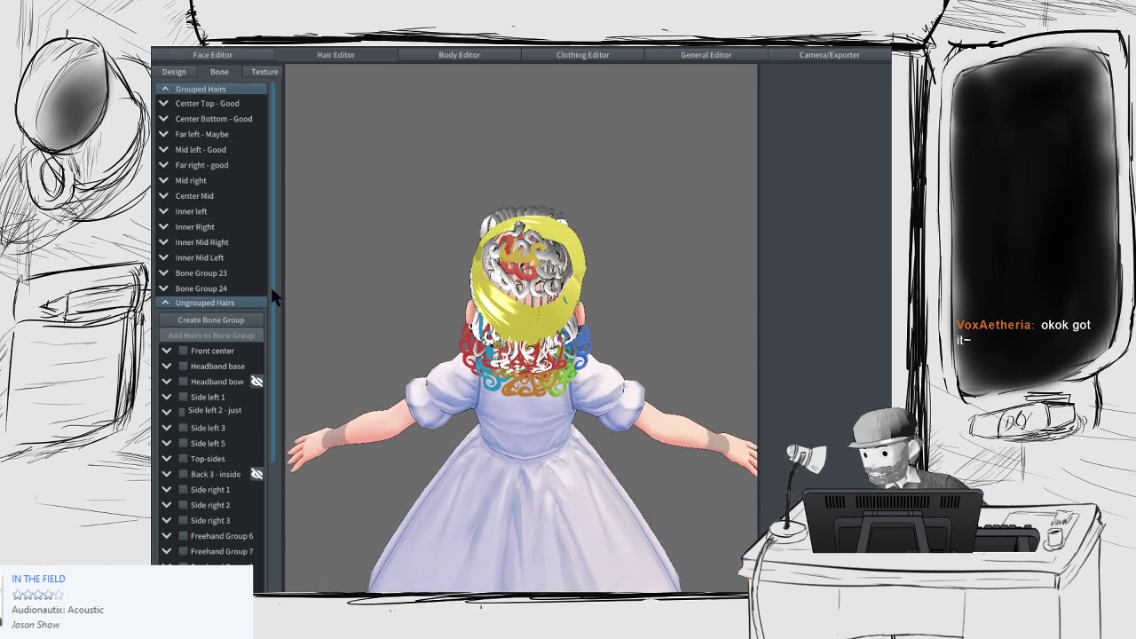
scroll(510, 291, "up", 5)
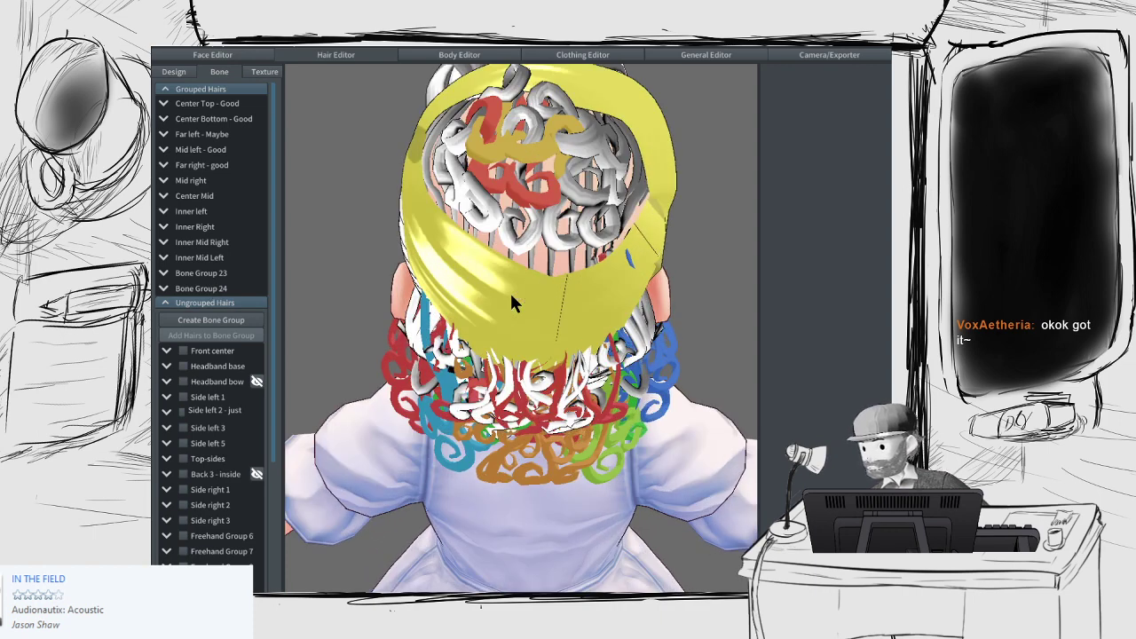
left_click(568, 268)
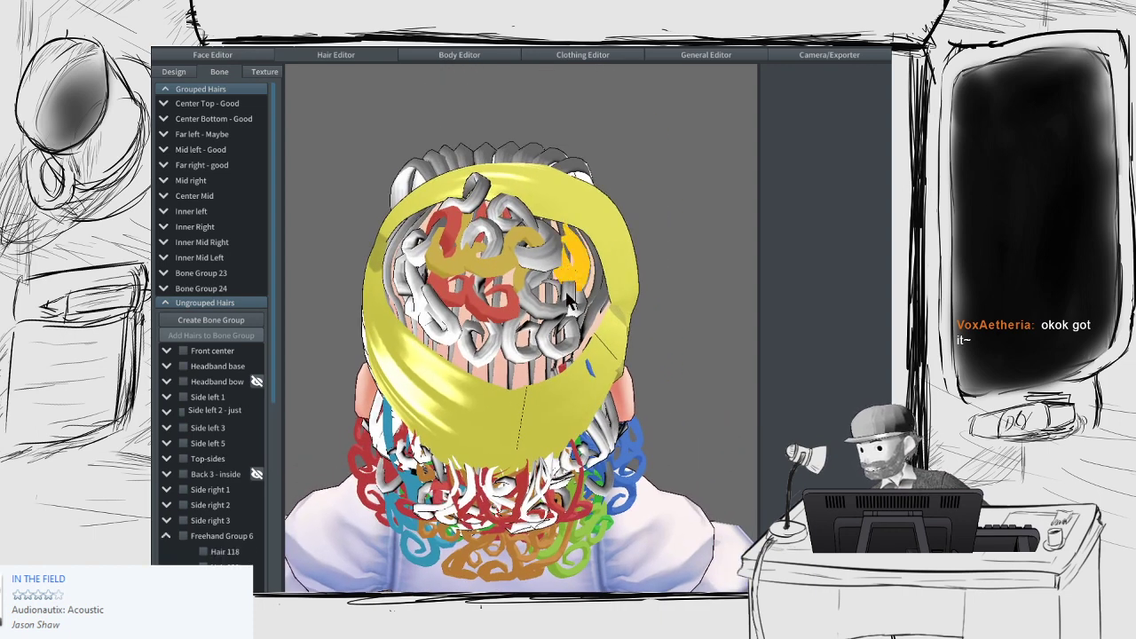
left_click(561, 306)
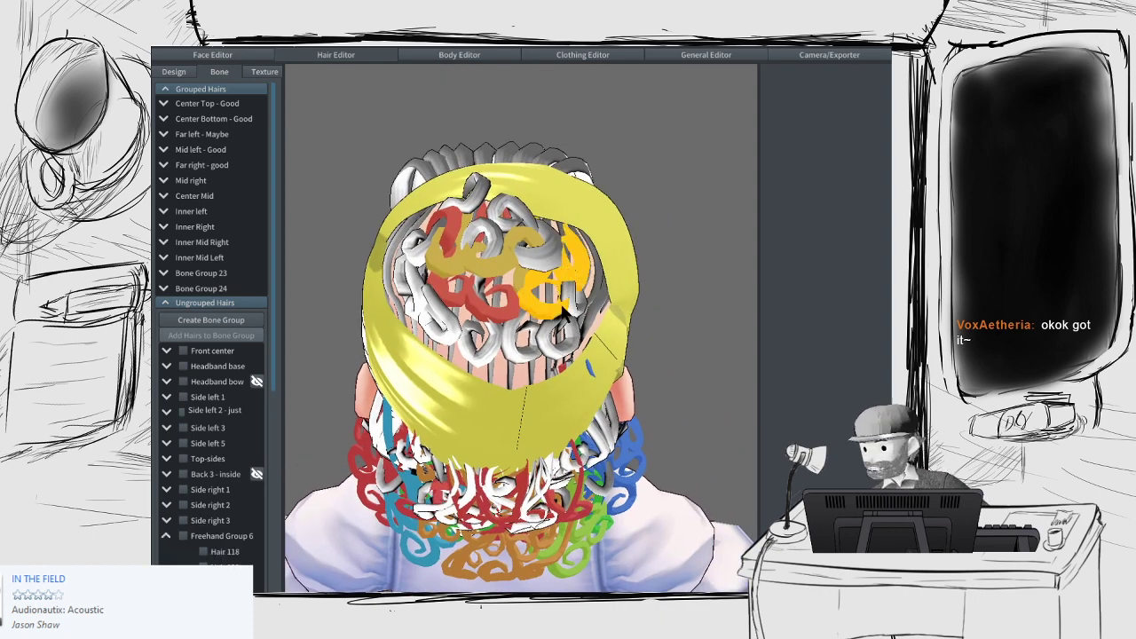
left_click(548, 330)
left_click(221, 319)
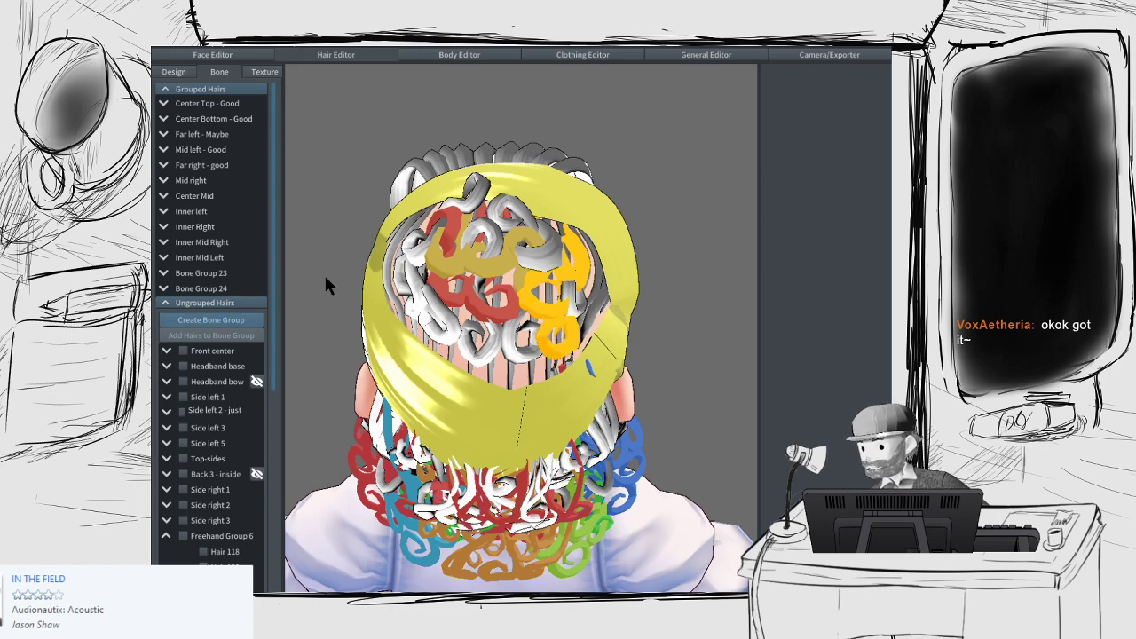
right_click_drag(408, 251, 497, 217)
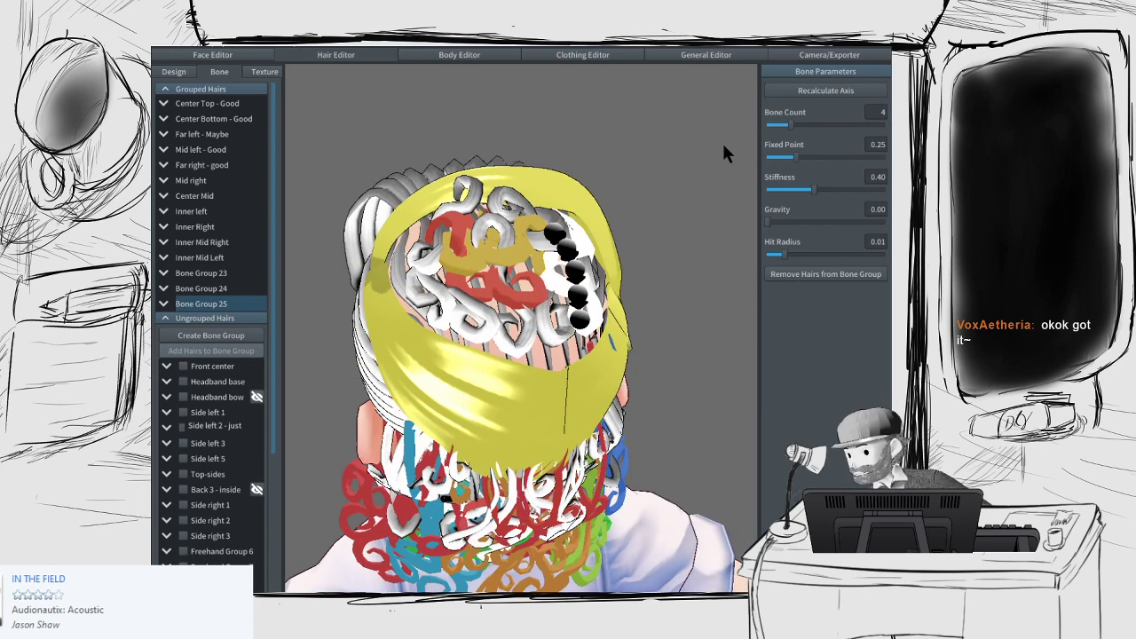
left_click(775, 127)
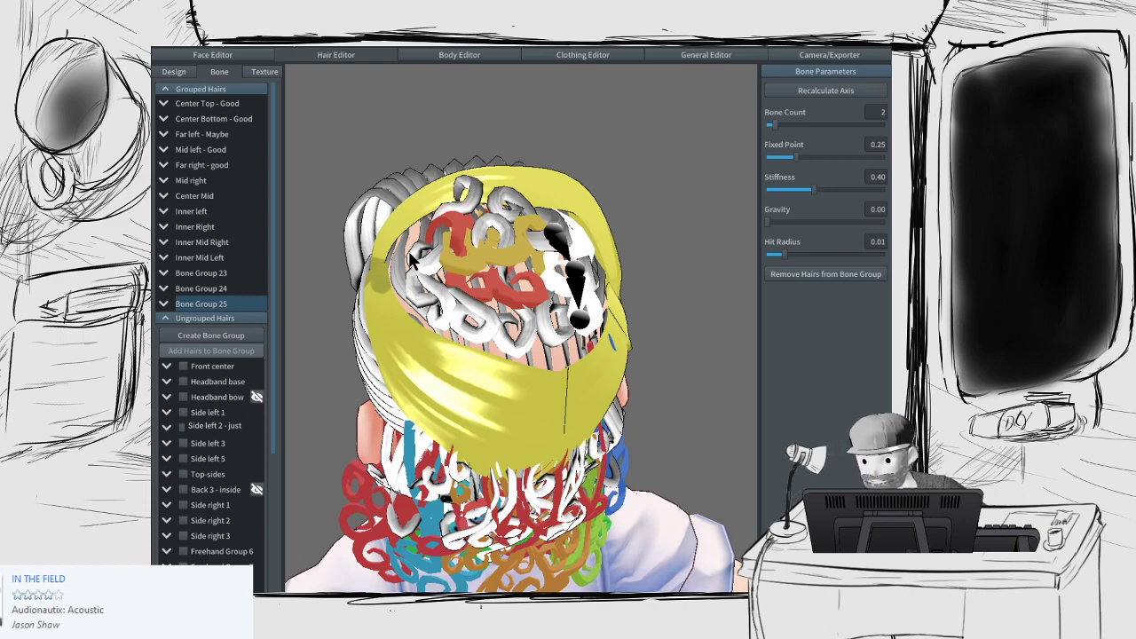
Step: Create a bone group from the ungrouped curls along the left side of the crown
right_click_drag(413, 262, 439, 277)
left_click(445, 276)
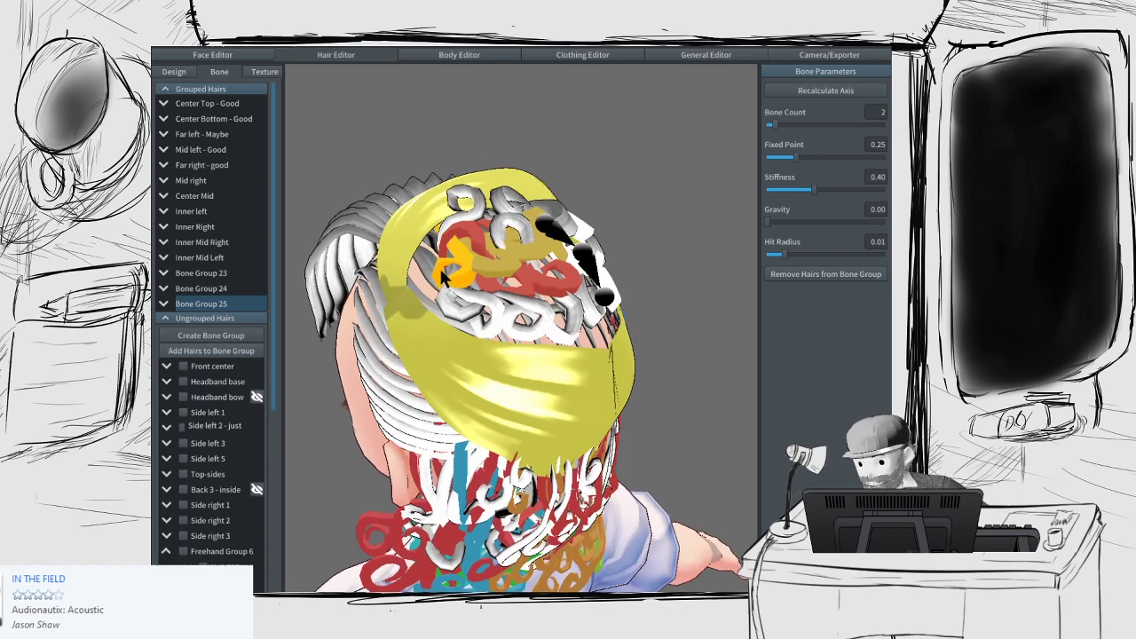
left_click(495, 315, "ctrl")
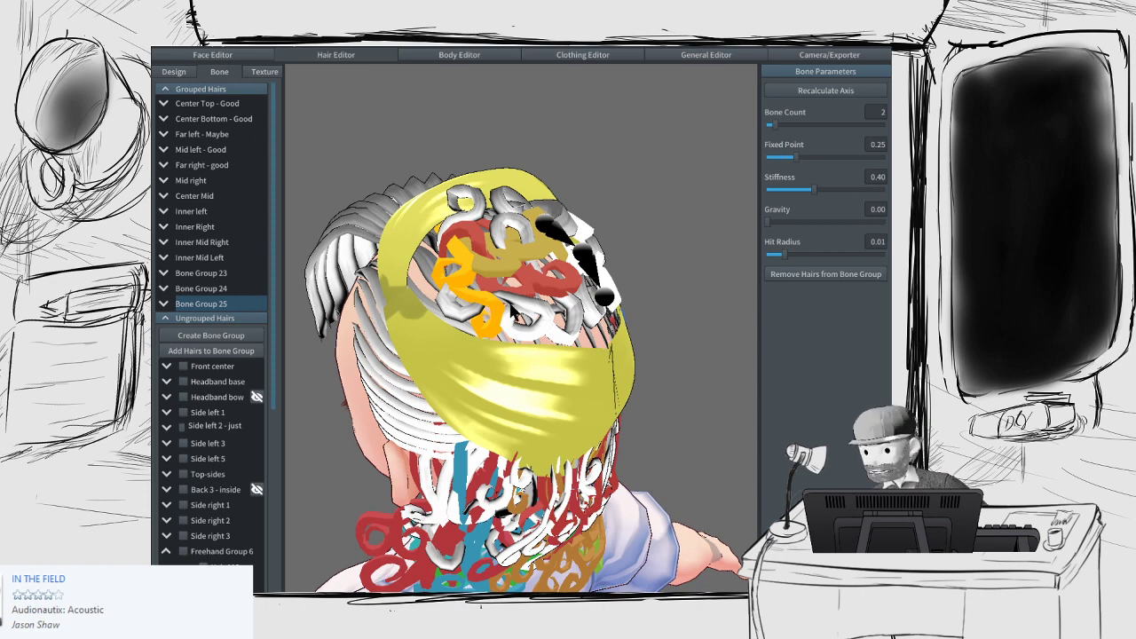
right_click_drag(513, 304, 501, 305)
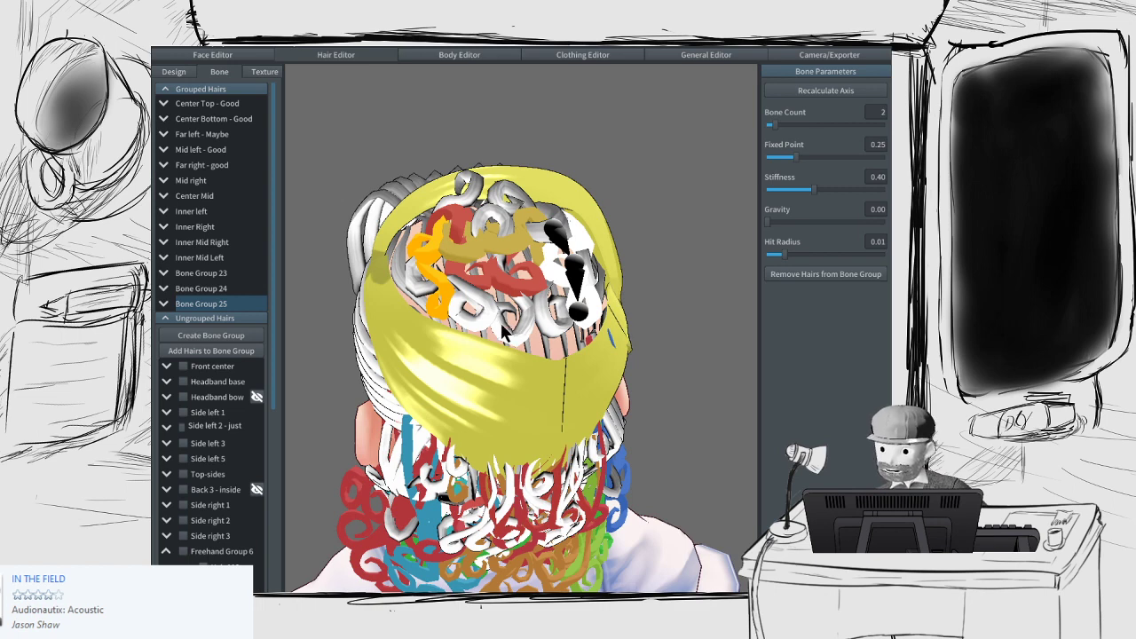
right_click_drag(497, 321, 536, 290)
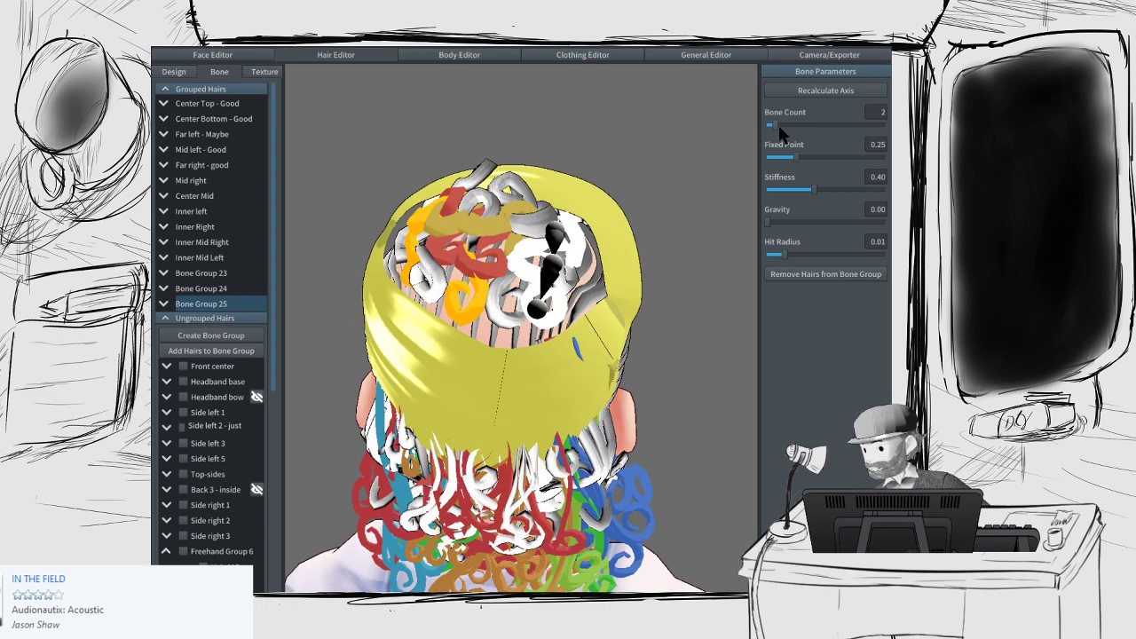
left_click(231, 336)
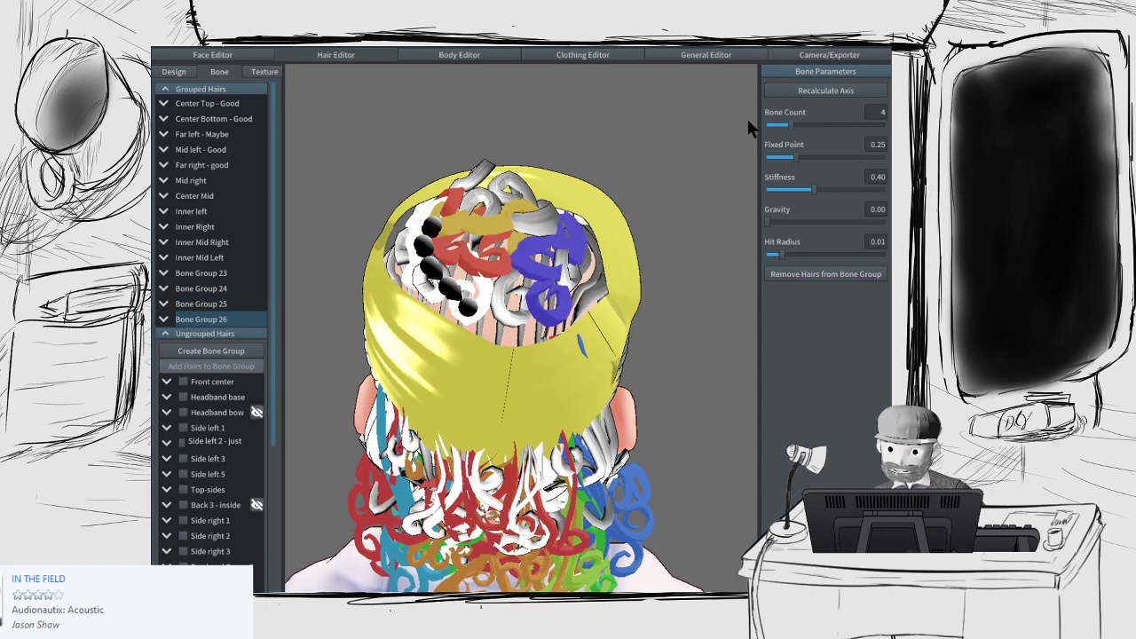
Step: Set the left crown group's bone count to 1, fixed point to 0.88 and hit radius to 0.00
left_click_drag(784, 124, 759, 118)
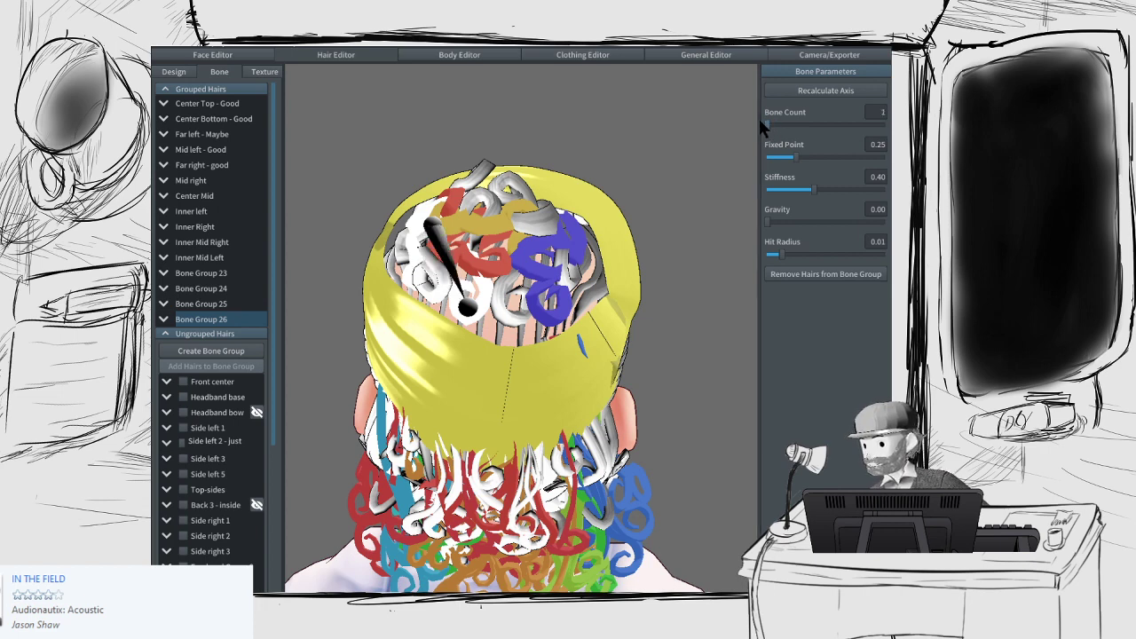
left_click_drag(784, 162, 874, 167)
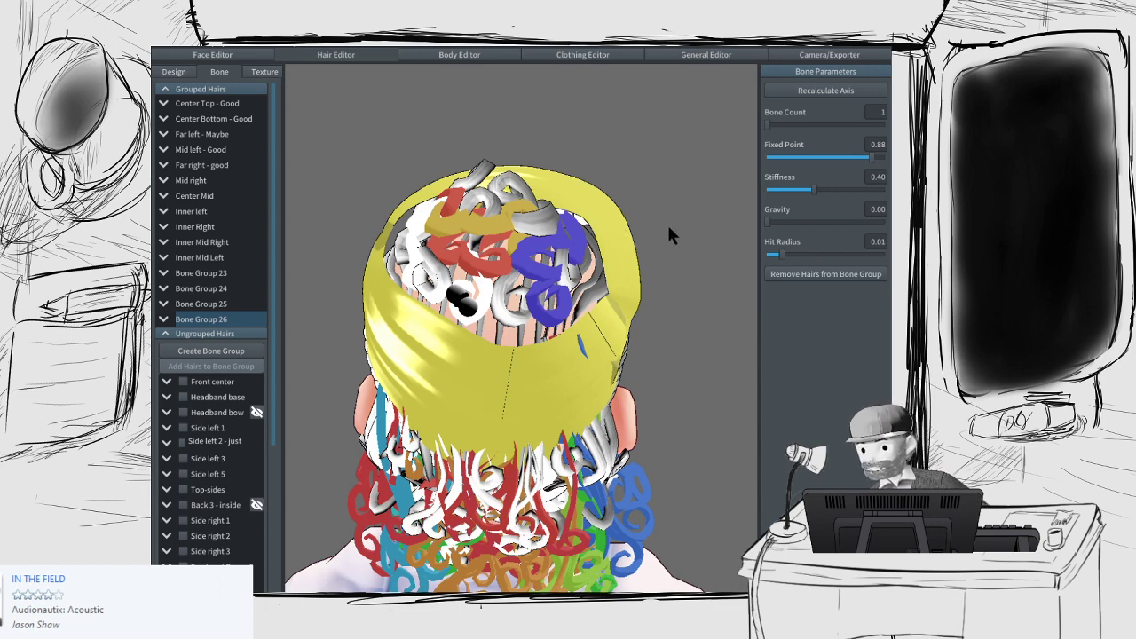
left_click_drag(785, 253, 736, 259)
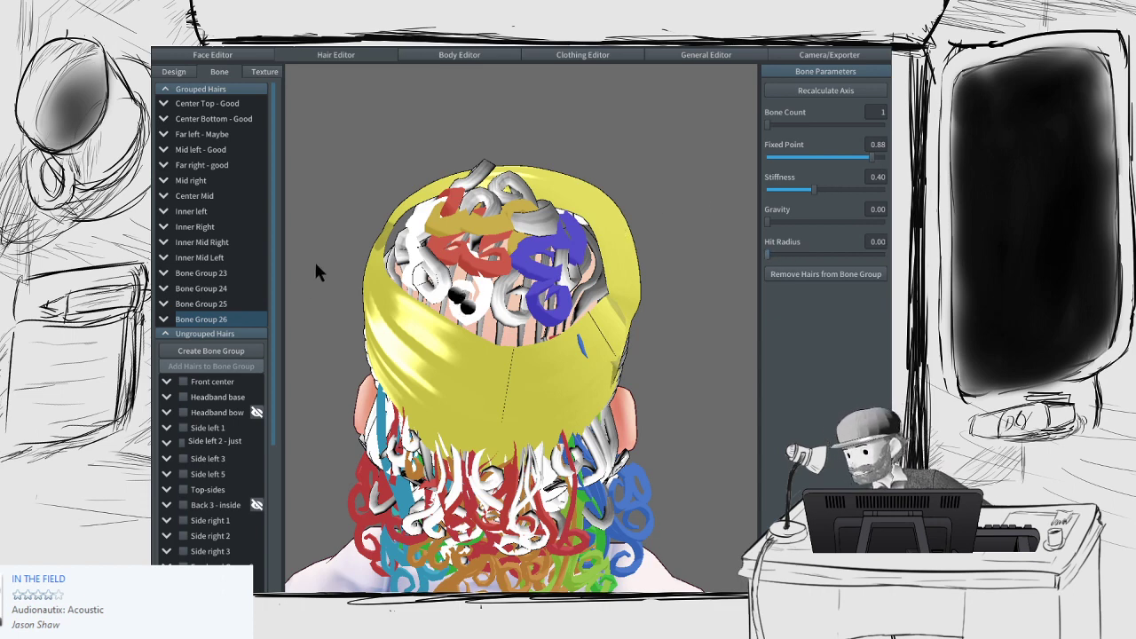
Step: Set Bone Group 25 on the right side of the crown to hit radius 0.00, bone count 1 and fixed point 0.83
left_click(202, 305)
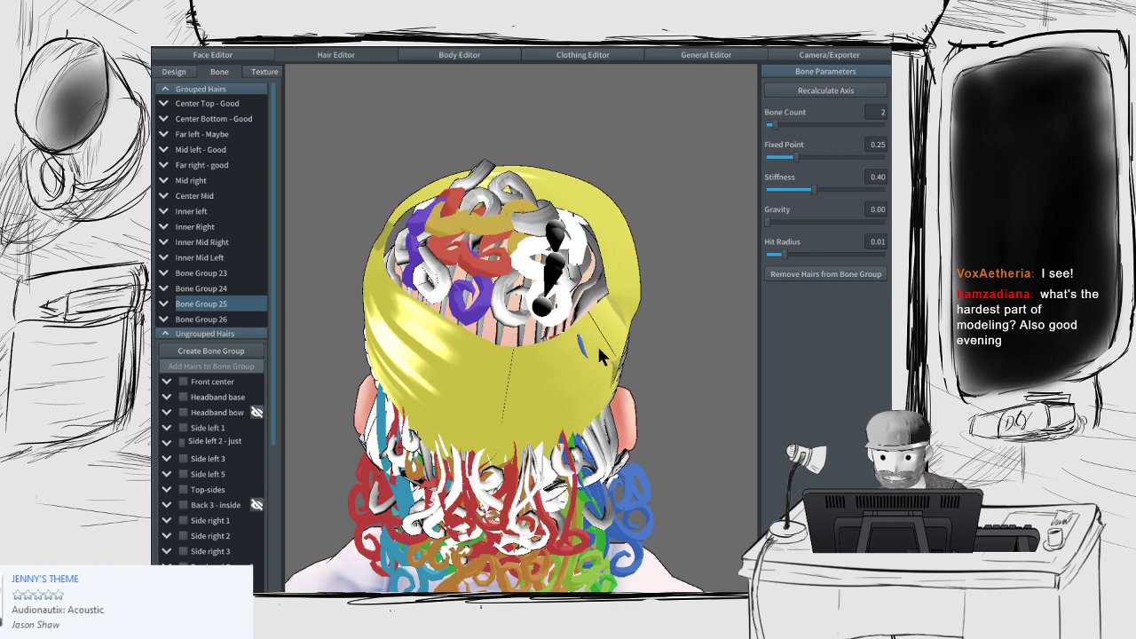
scroll(596, 347, "down", 3)
right_click_drag(579, 338, 575, 315)
right_click_drag(495, 322, 585, 327)
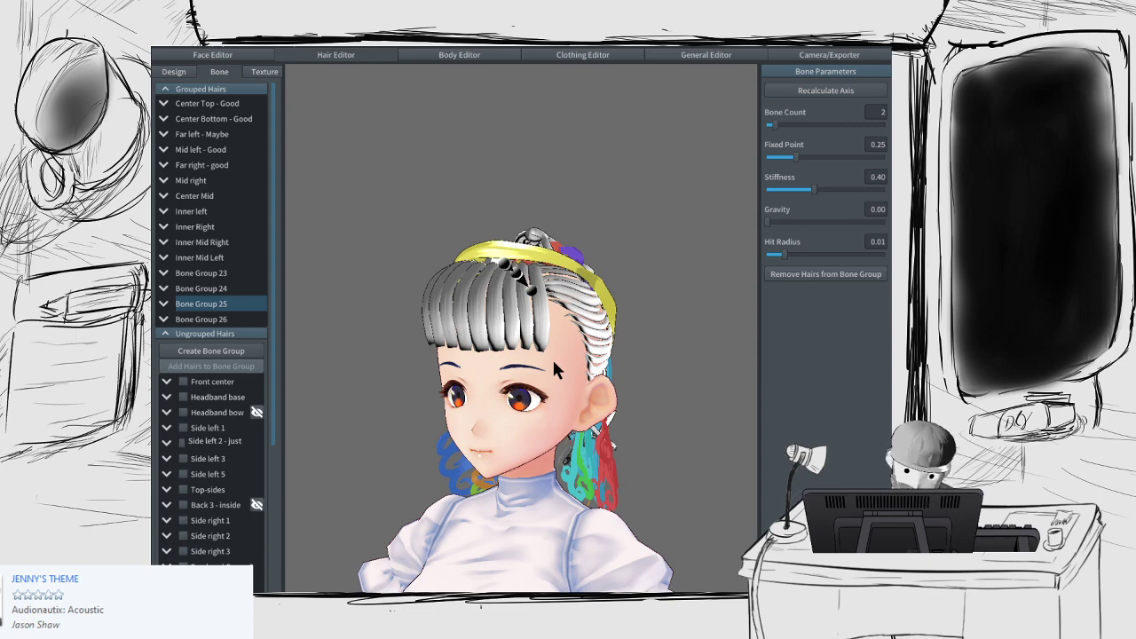
right_click_drag(553, 361, 534, 356)
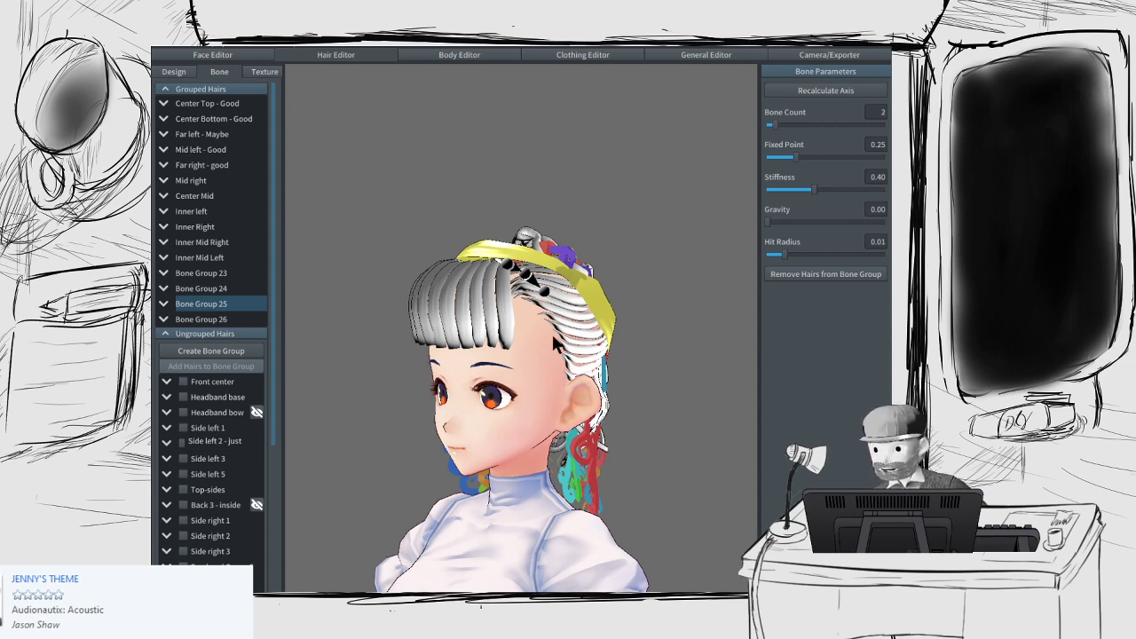
right_click_drag(553, 340, 714, 179)
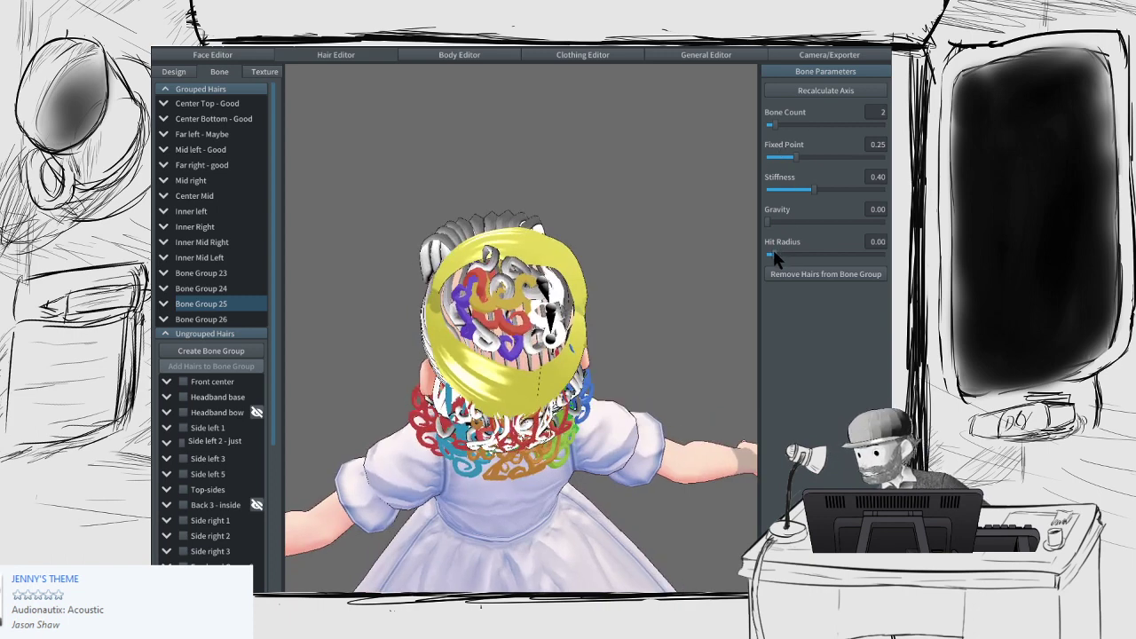
left_click_drag(779, 253, 767, 257)
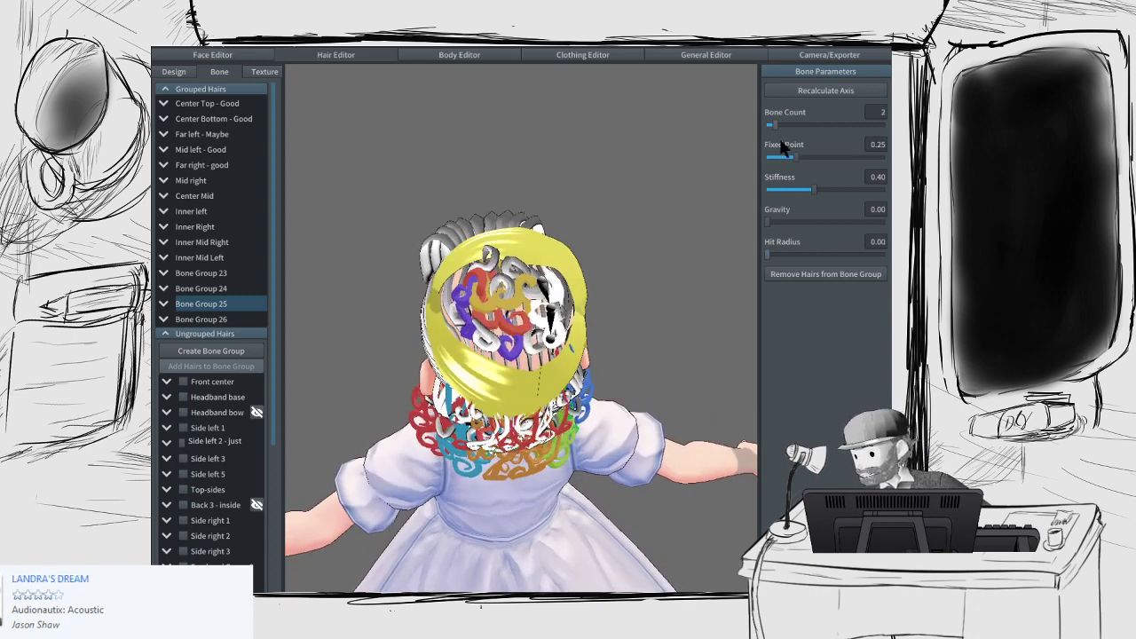
left_click_drag(796, 162, 860, 154)
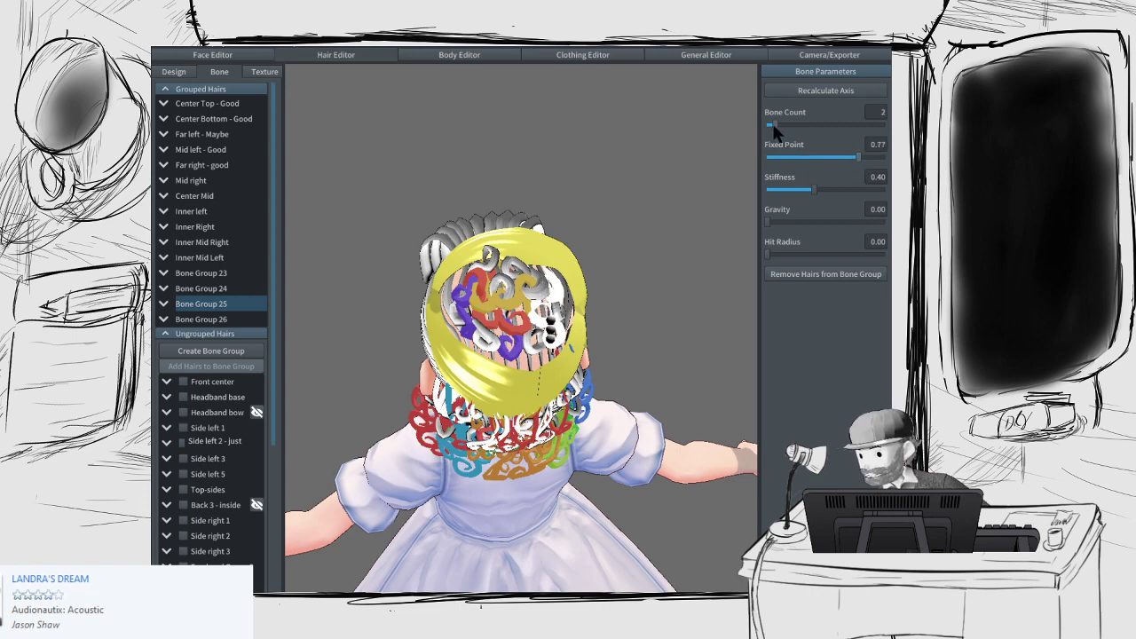
left_click_drag(771, 125, 760, 120)
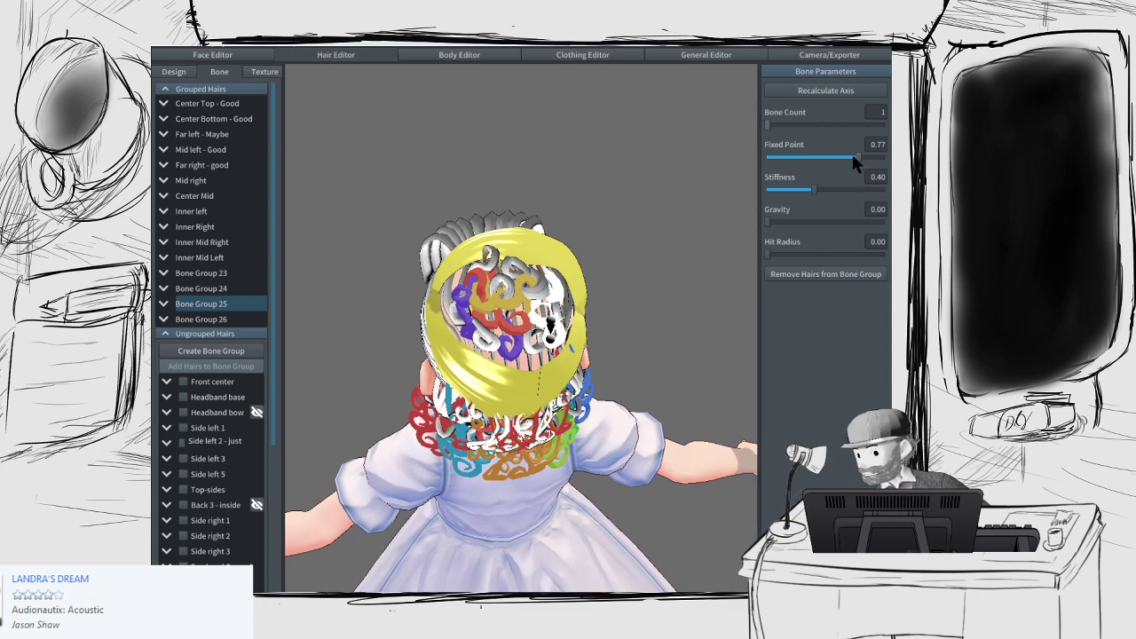
left_click_drag(856, 156, 865, 162)
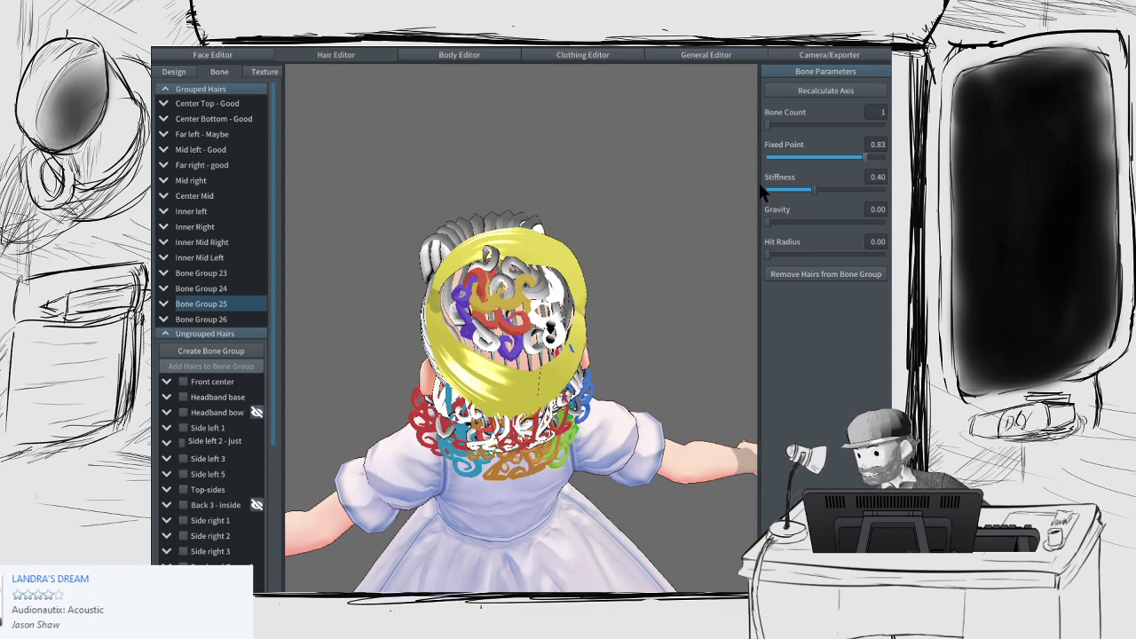
Step: Create a bone group from the two ungrouped curls at the front of the crown, just behind the headband
left_click(203, 275)
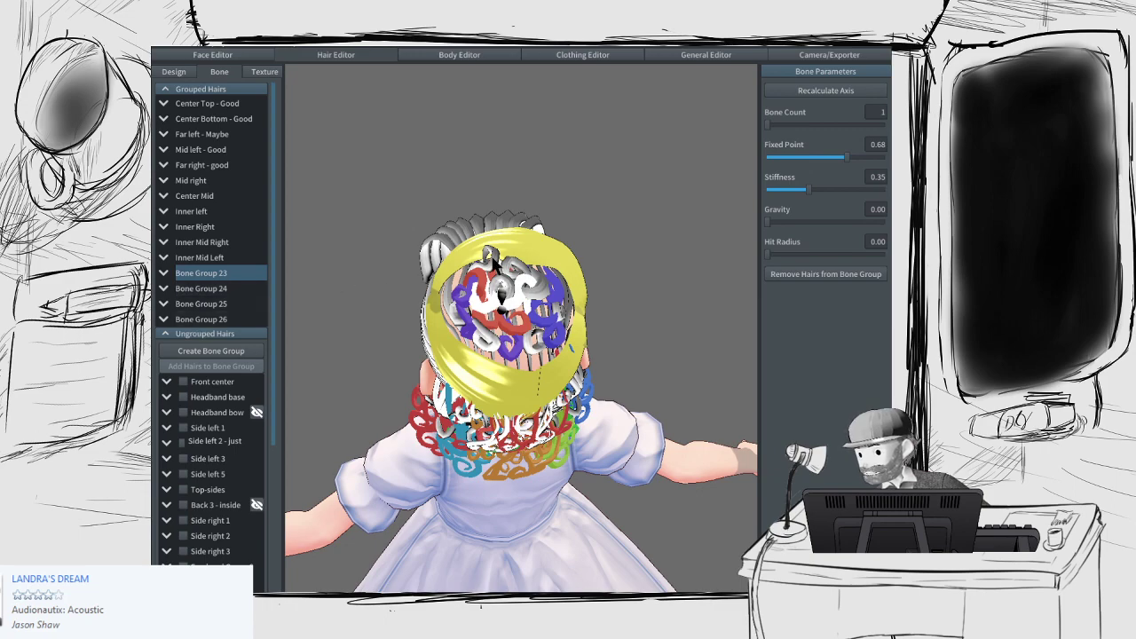
scroll(482, 265, "up", 5)
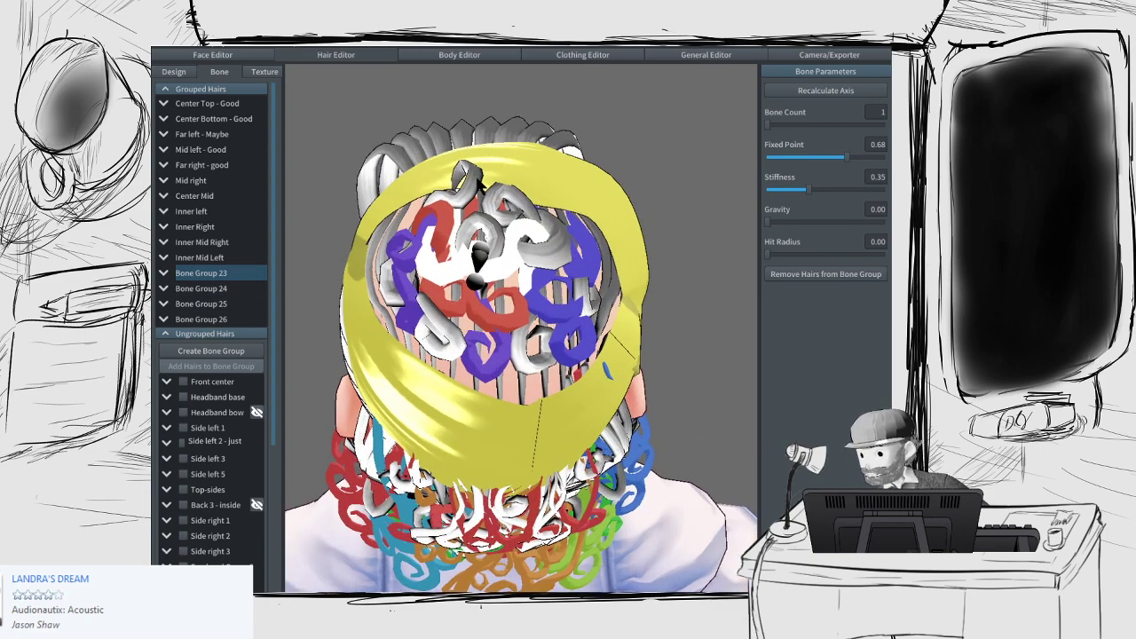
right_click_drag(477, 258, 405, 236)
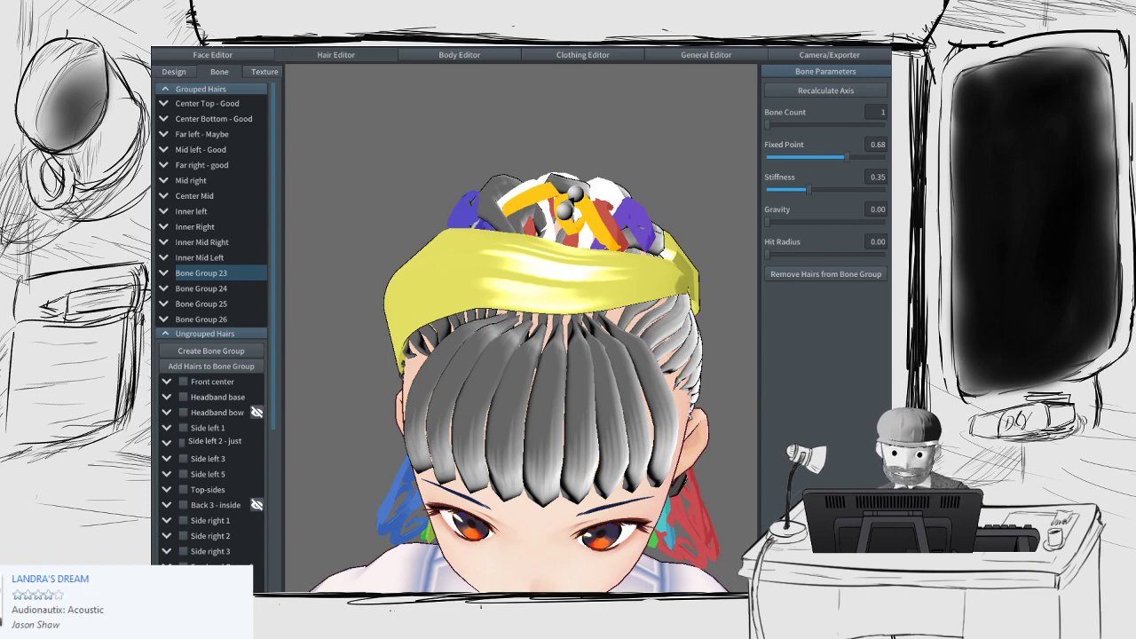
right_click_drag(404, 253, 407, 255)
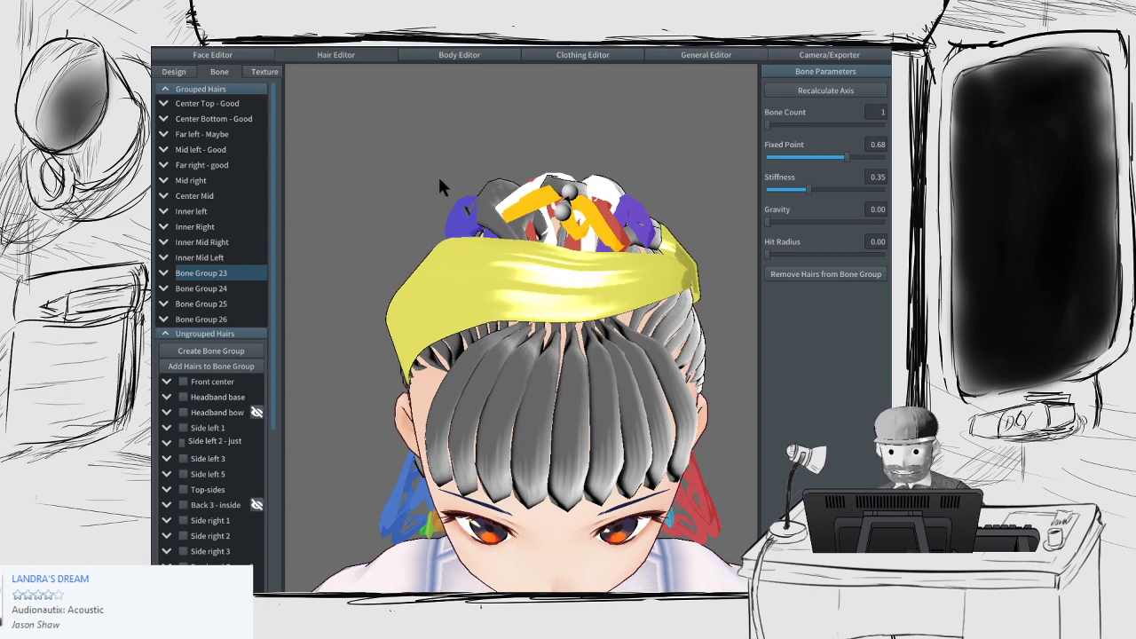
right_click_drag(376, 205, 541, 258)
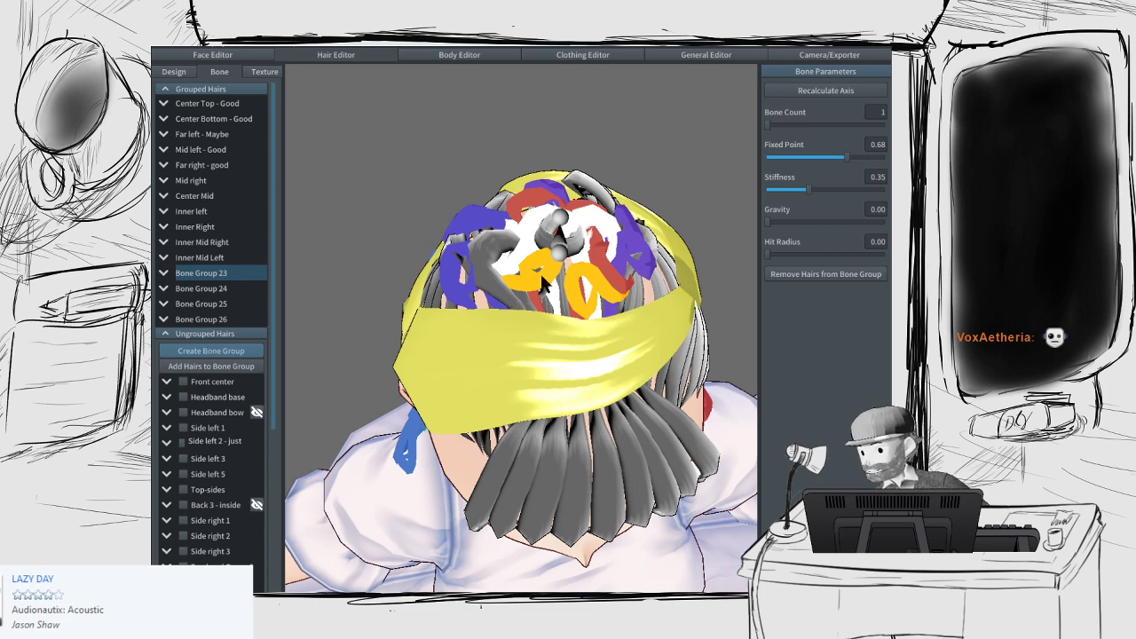
left_click(218, 351)
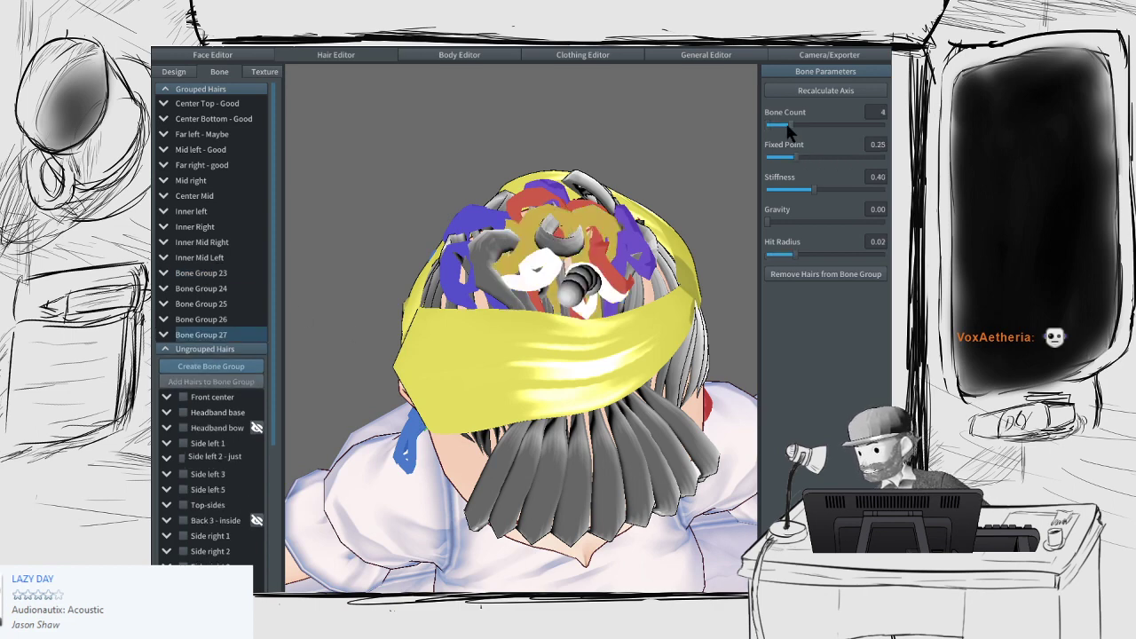
Step: Set the front crown group's bone count to 1, hit radius to 0.00 and fixed point to 0.80
left_click_drag(789, 125, 767, 125)
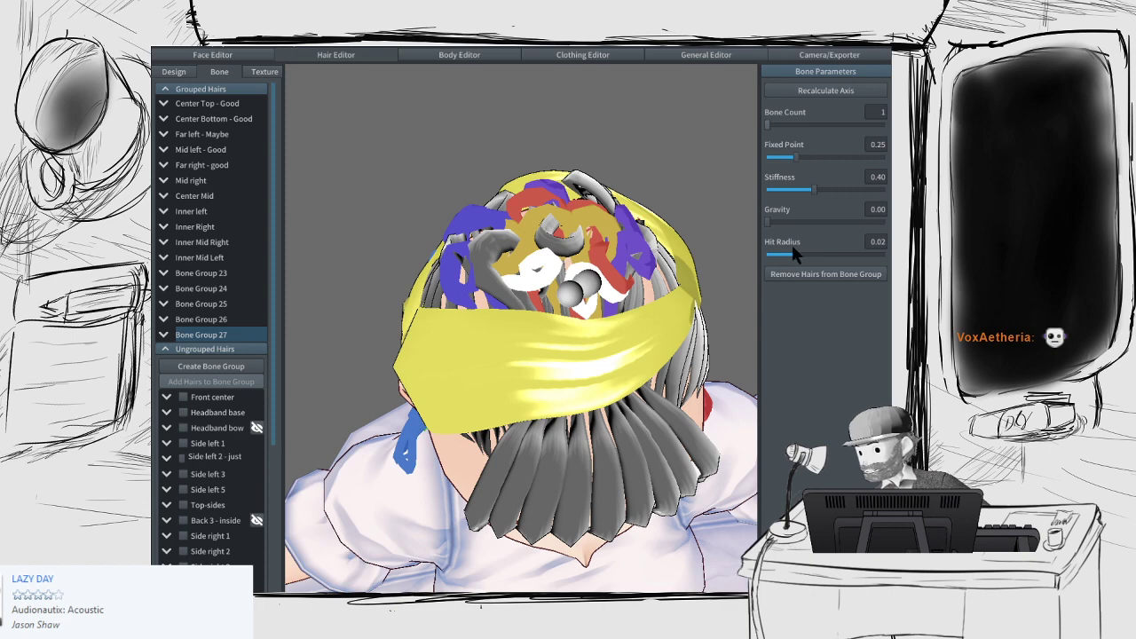
left_click_drag(790, 254, 767, 254)
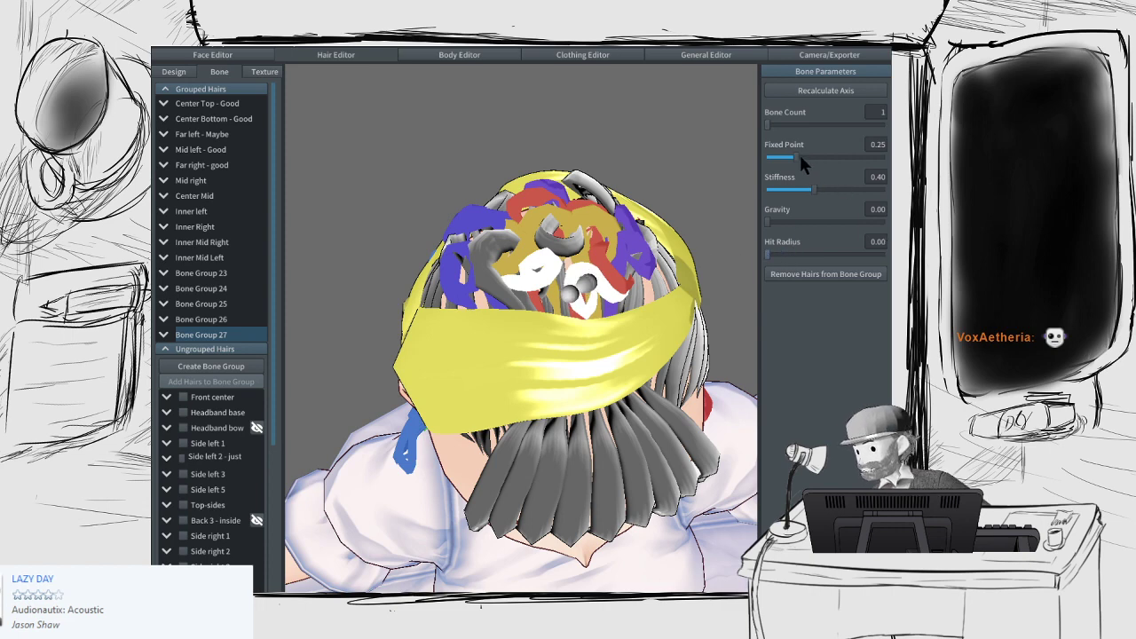
left_click_drag(800, 157, 861, 164)
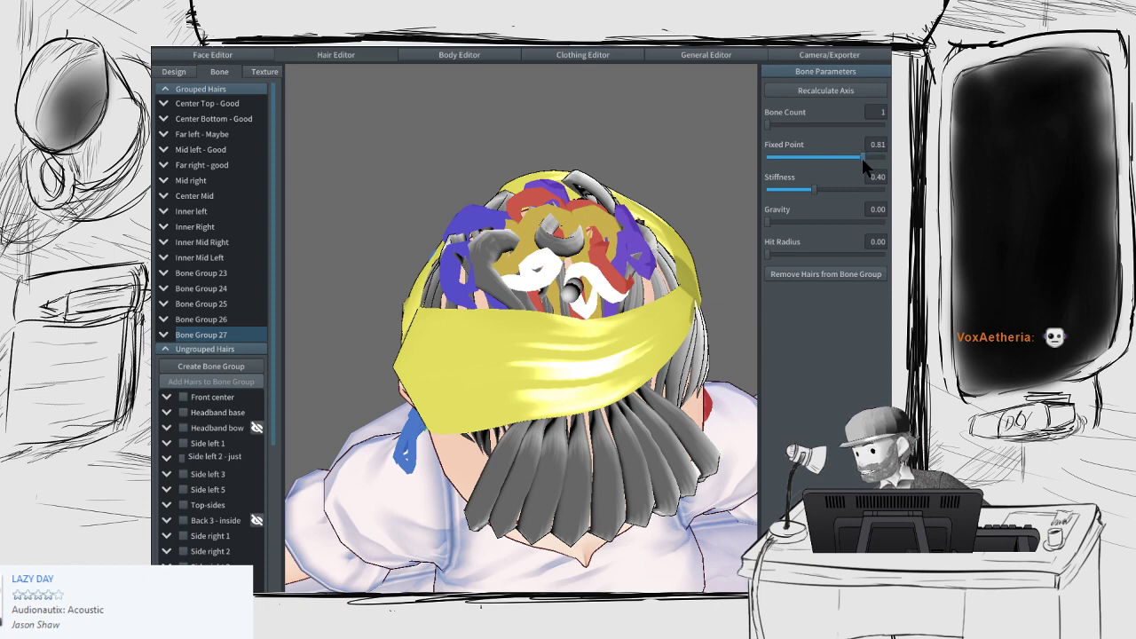
right_click_drag(569, 272, 525, 284)
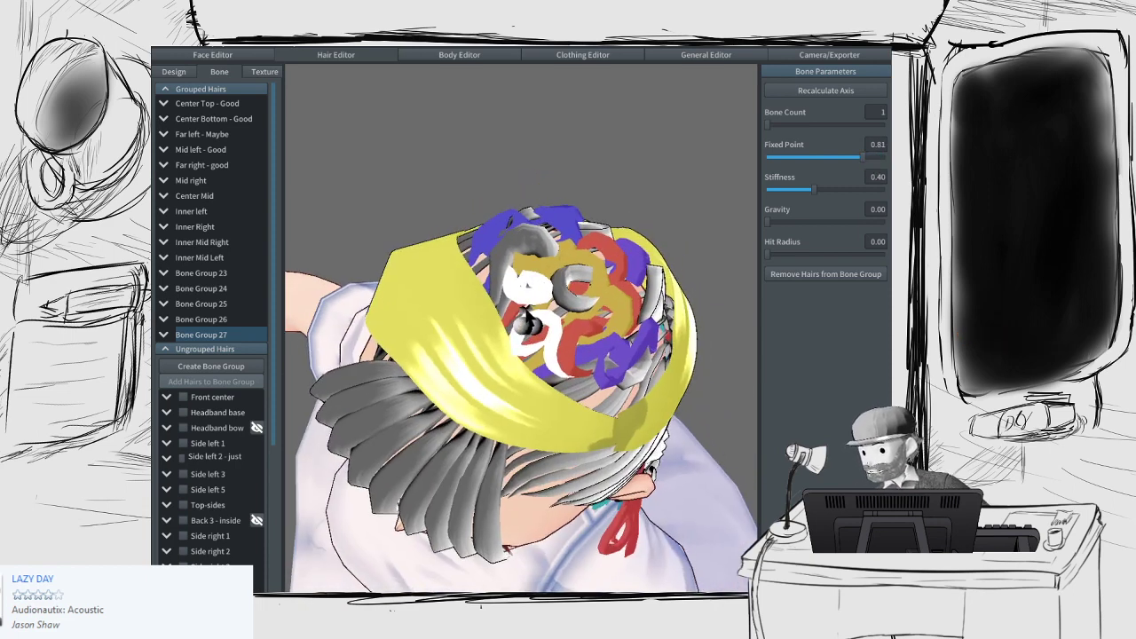
mouse_move(857, 157)
left_mouse_down()
mouse_move(814, 154)
mouse_move(862, 163)
left_mouse_up()
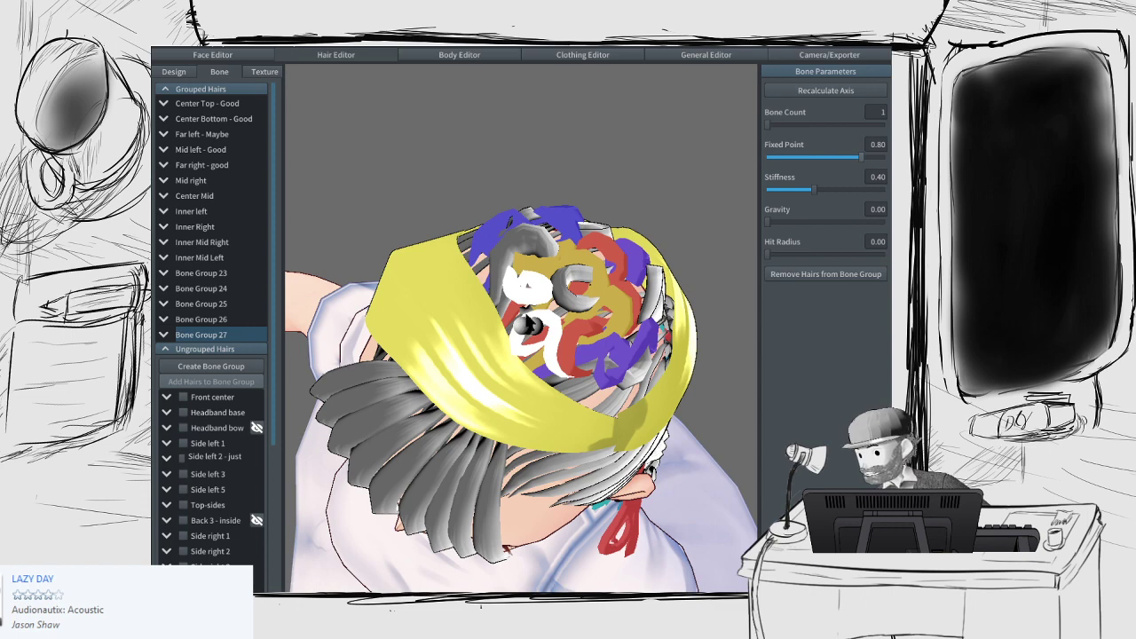
Step: Test the hair in wind with Direction X at -1.00, resetting the wind once and reapplying the same value
scroll(475, 301, "down", 3)
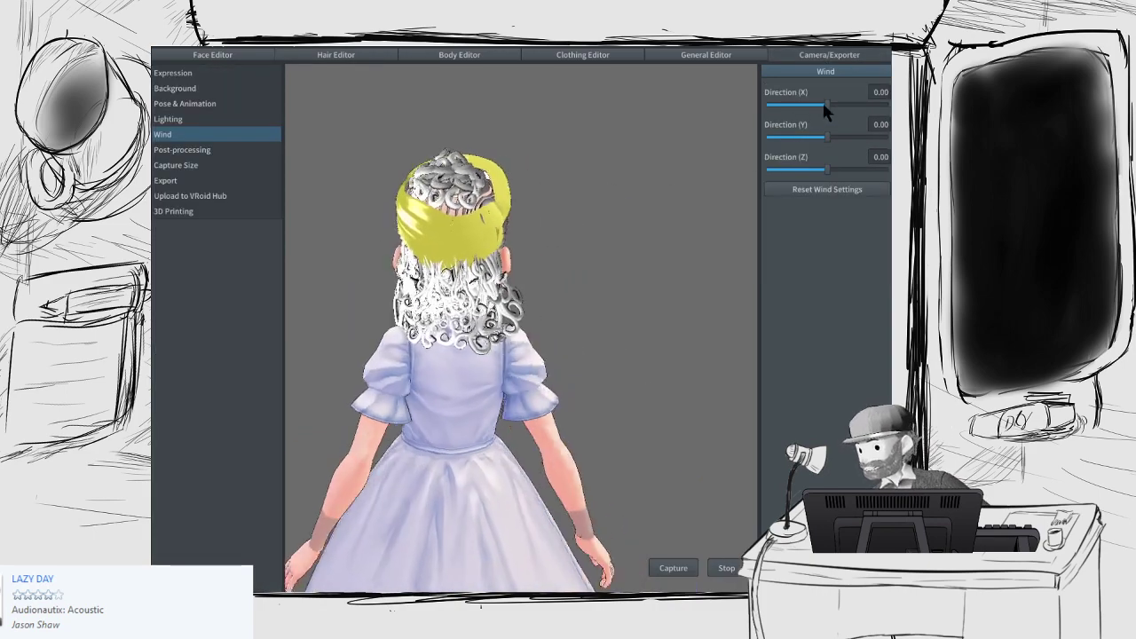
left_click_drag(823, 105, 695, 111)
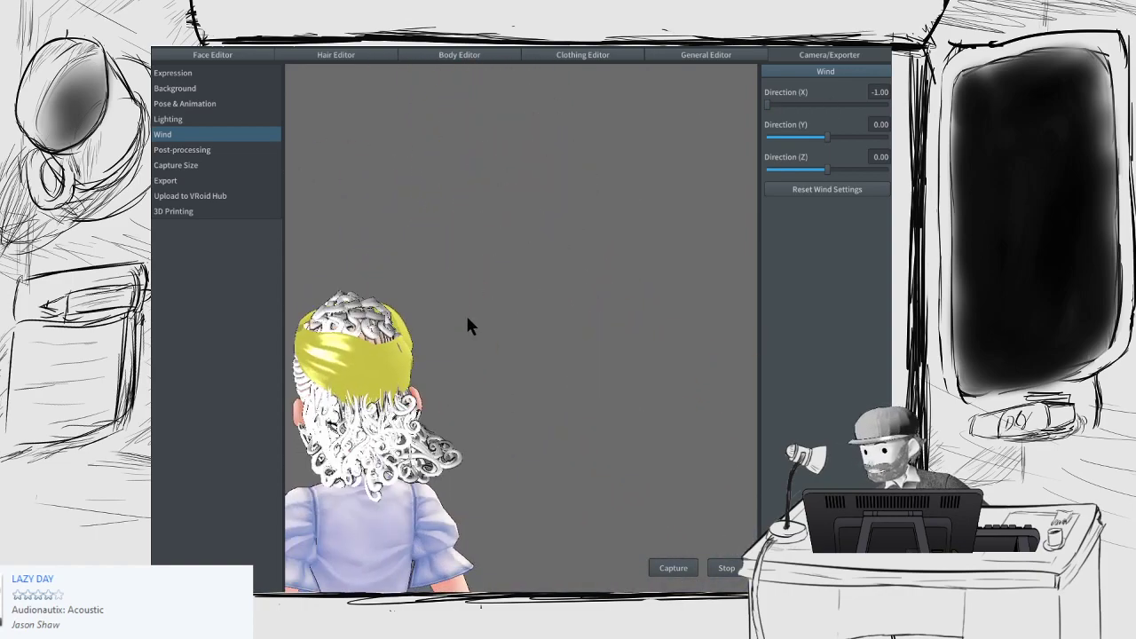
left_click(790, 189)
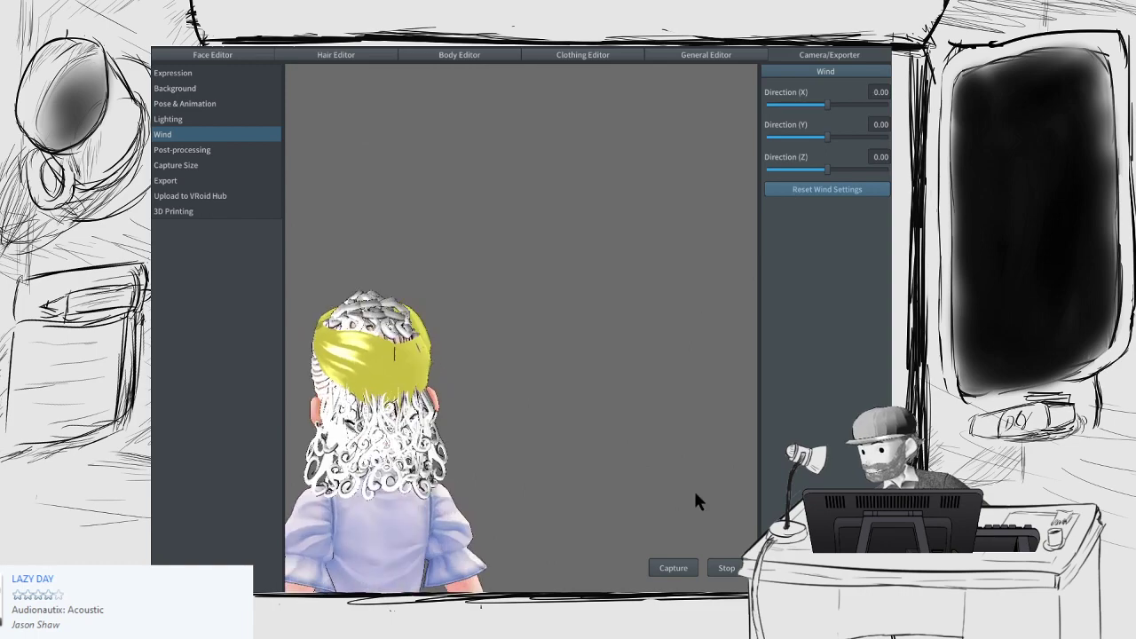
left_click(833, 105)
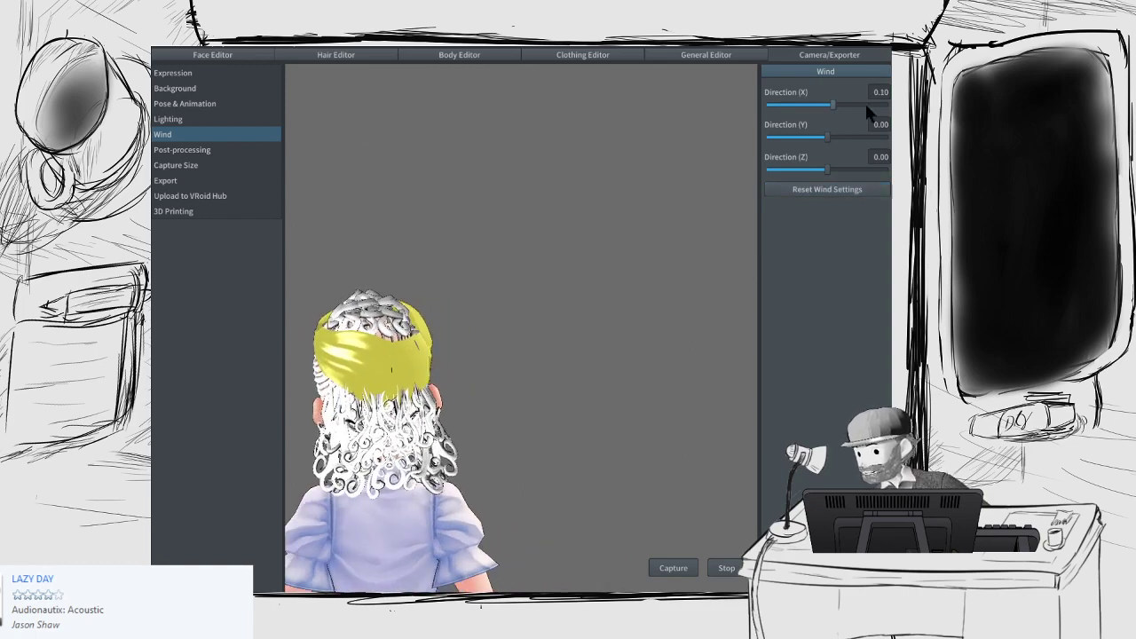
left_click_drag(841, 104, 677, 122)
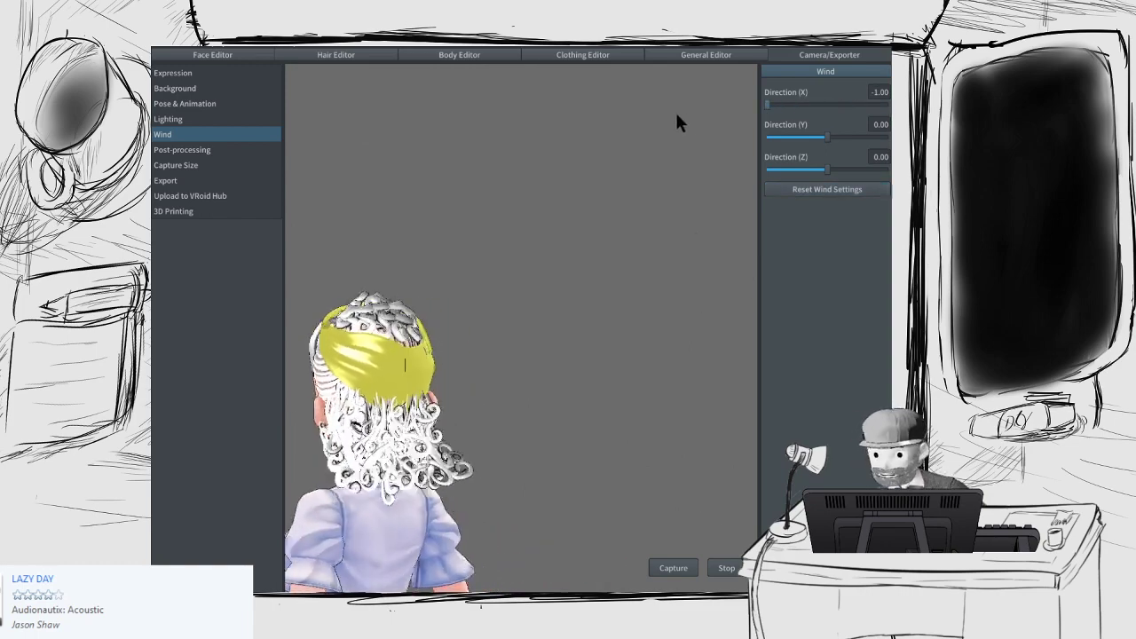
Step: Stop the animation and examine the crown curls inside the headband up close from above
left_click(723, 570)
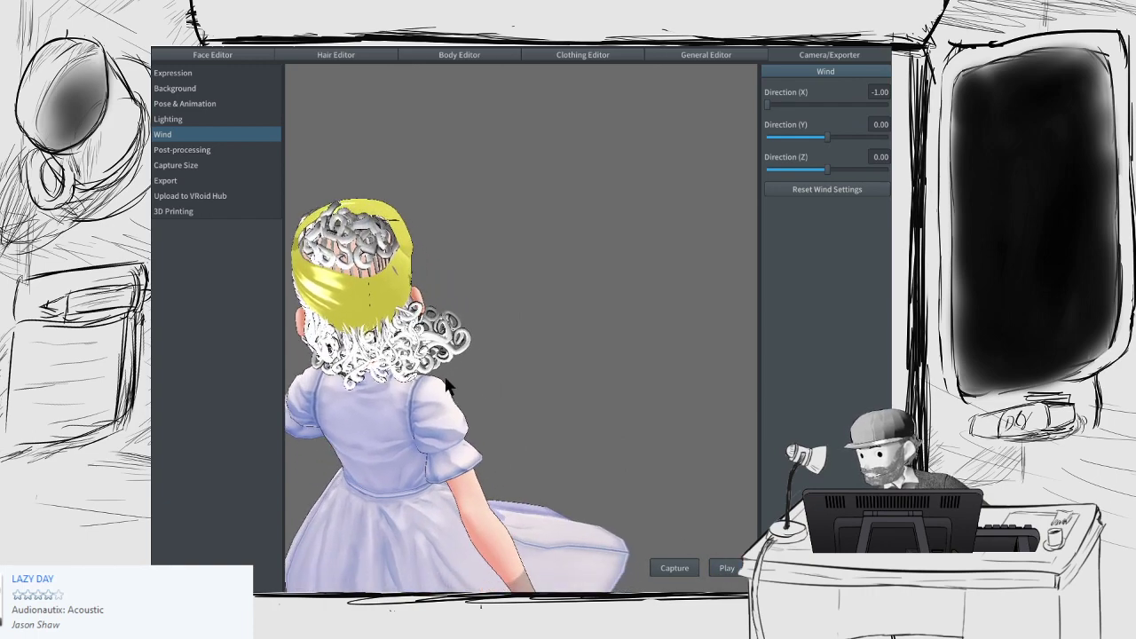
left_click_drag(369, 335, 459, 403)
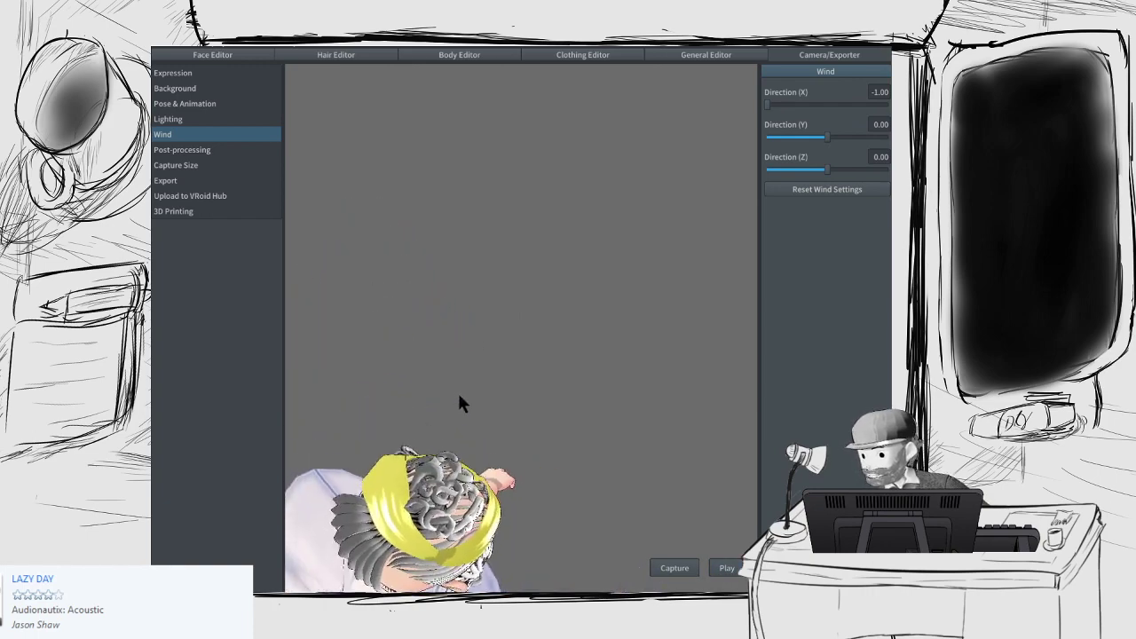
right_click_drag(459, 395, 453, 400)
scroll(459, 377, "up", 3)
middle_click_drag(464, 363, 474, 322)
scroll(459, 317, "up", 3)
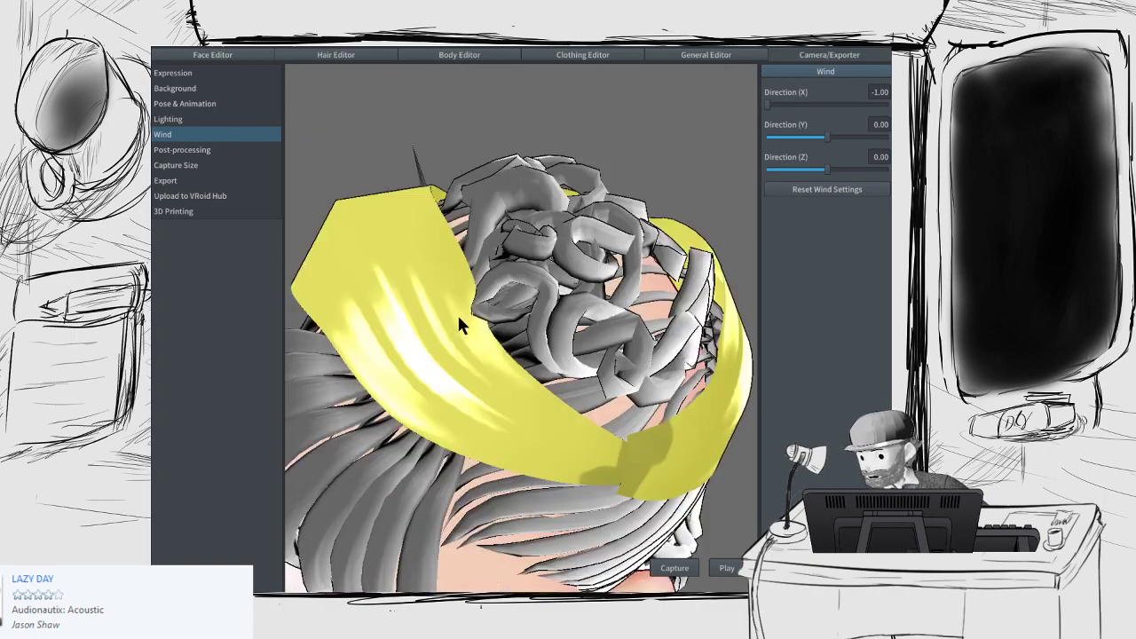
Step: Inspect the bone groups of the crown curls beside the headband, checking the curls Hair 122 and Hair 128 in Bone Group 25
mouse_move(459, 317)
right_mouse_down()
mouse_move(480, 333)
mouse_move(481, 323)
mouse_move(459, 337)
right_mouse_up()
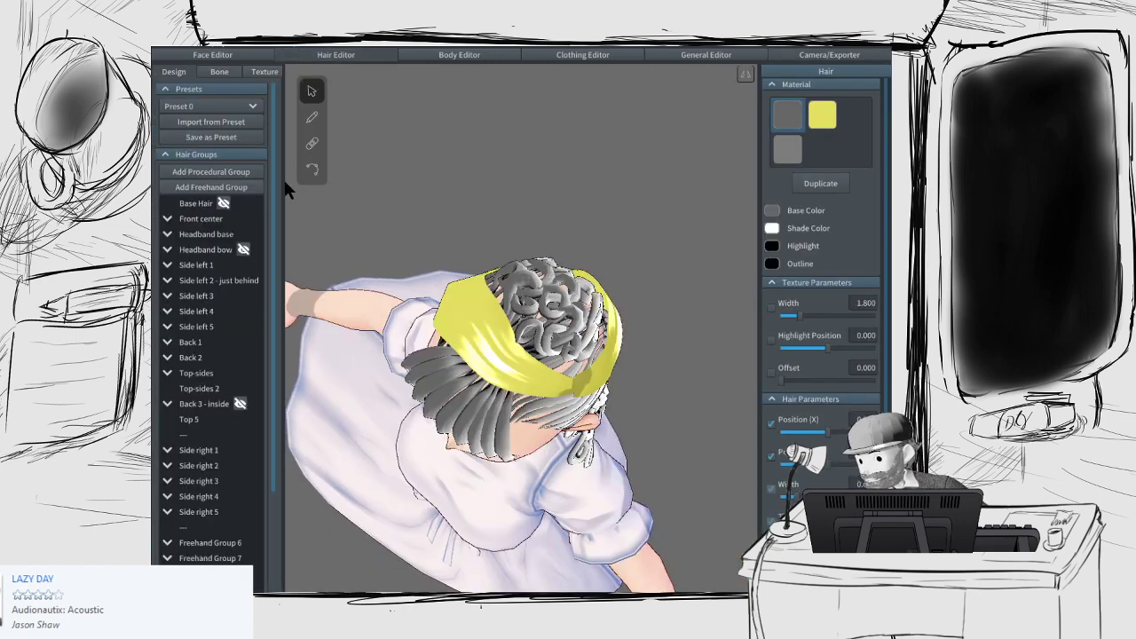
left_click(218, 71)
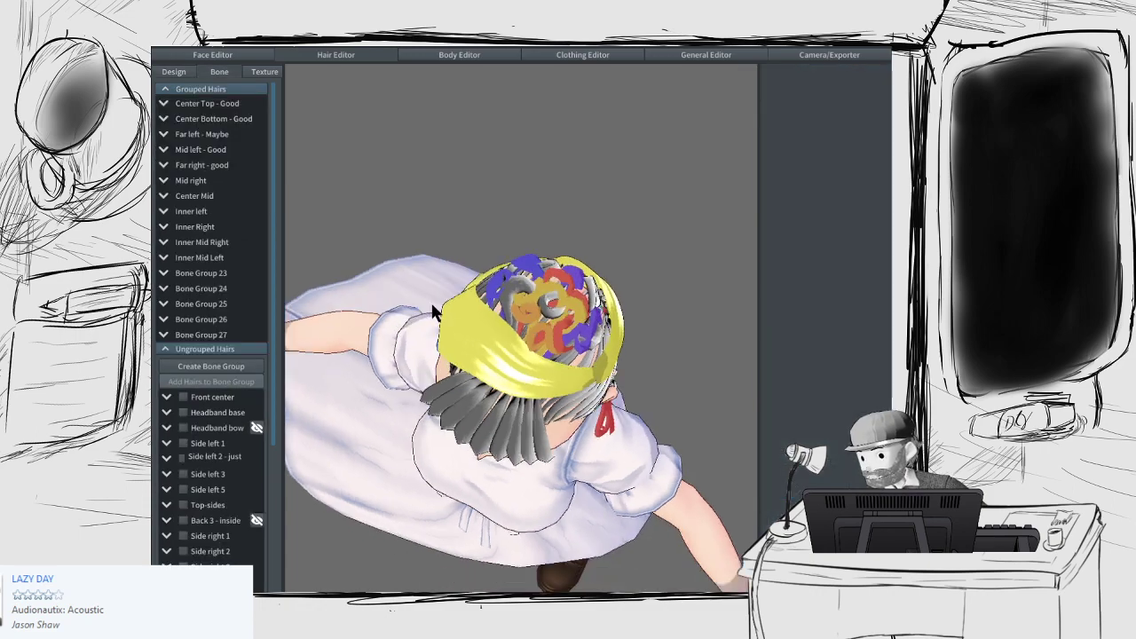
scroll(451, 330, "up", 5)
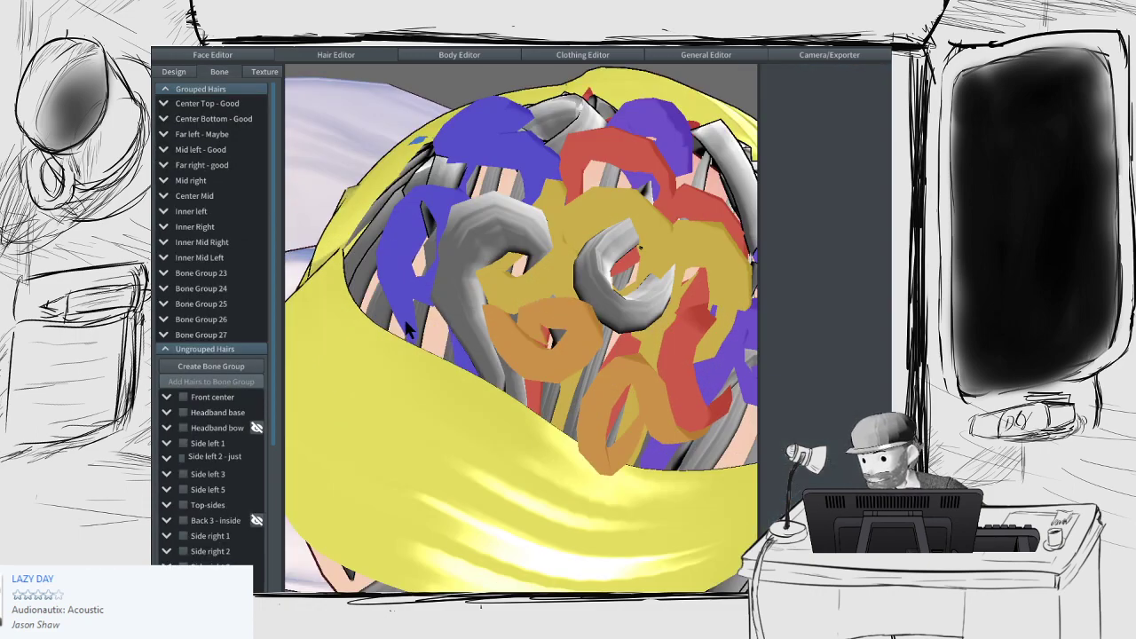
right_click_drag(400, 322, 606, 302)
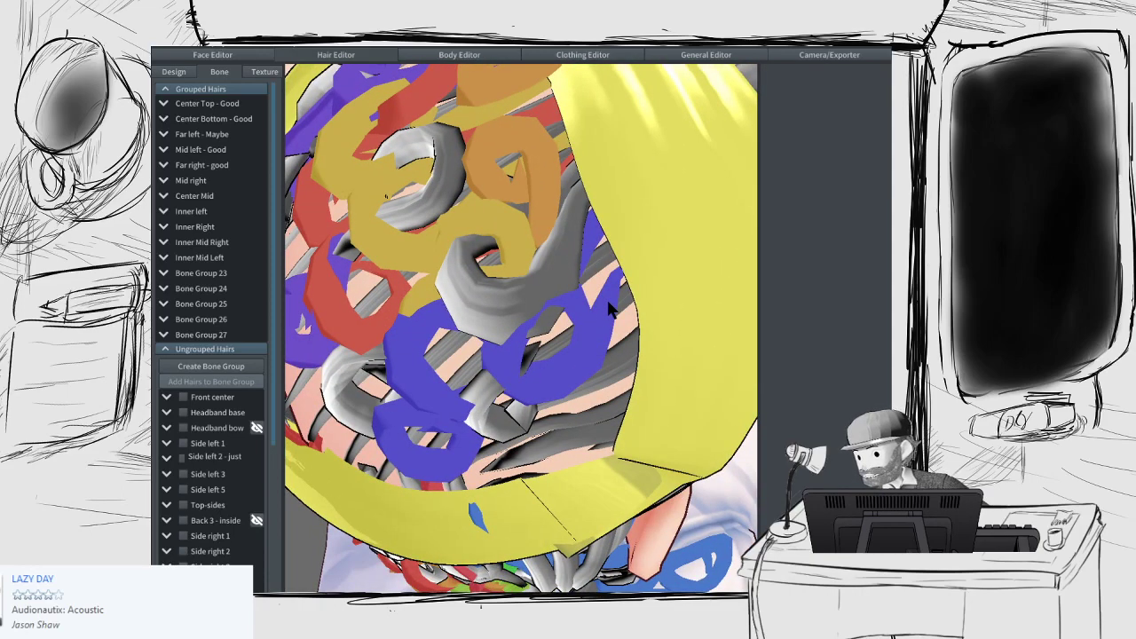
left_click(607, 299)
scroll(607, 299, "down", 3)
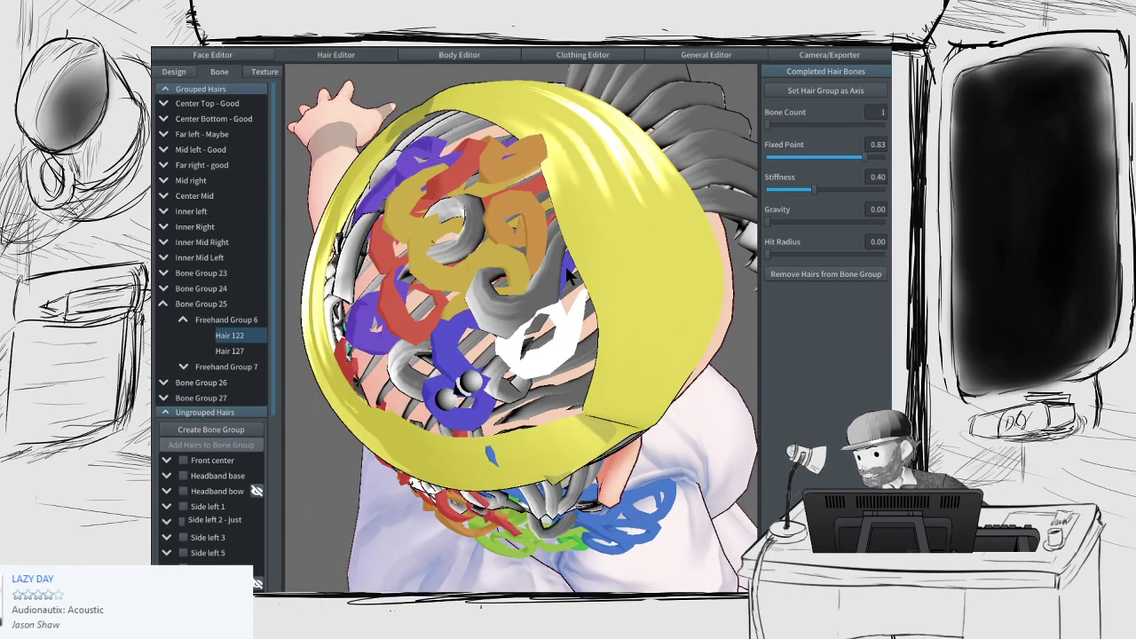
left_click(568, 268)
right_click_drag(567, 268, 561, 259)
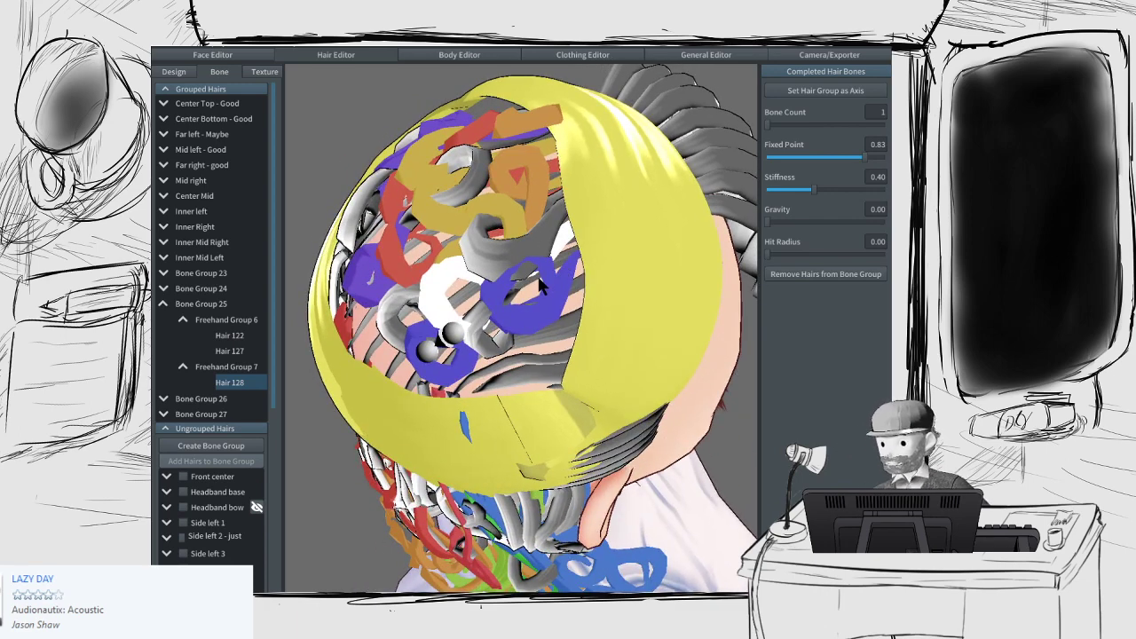
Step: Select the crown curl Hair 128 for design editing and move its control point nearest the headband in toward the curl
left_click(175, 71)
left_click(565, 240)
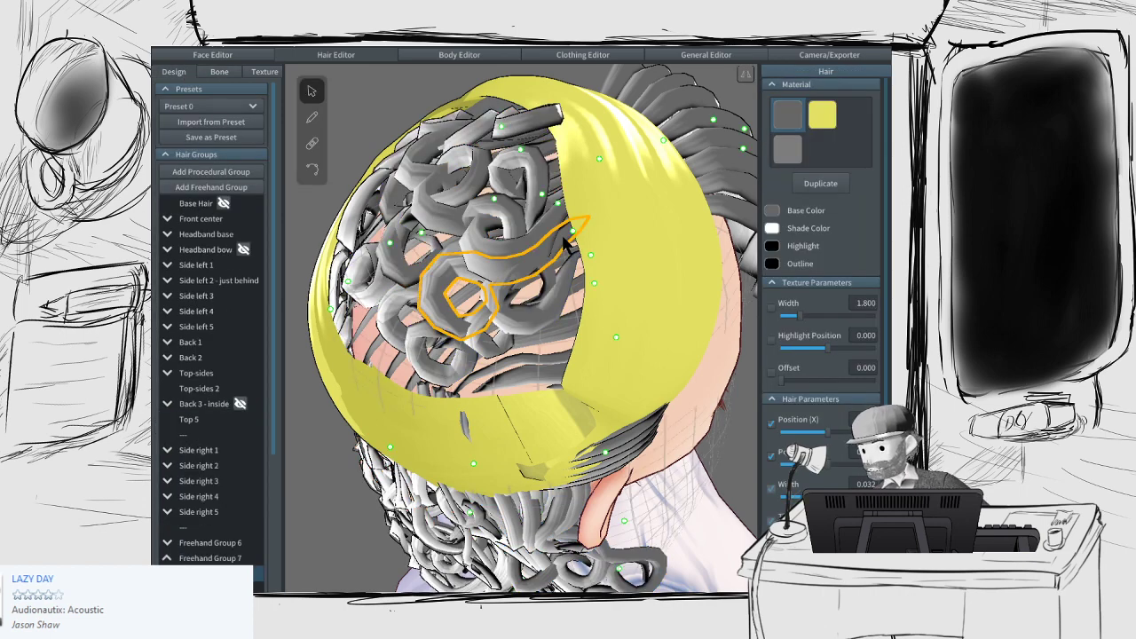
left_click(312, 169)
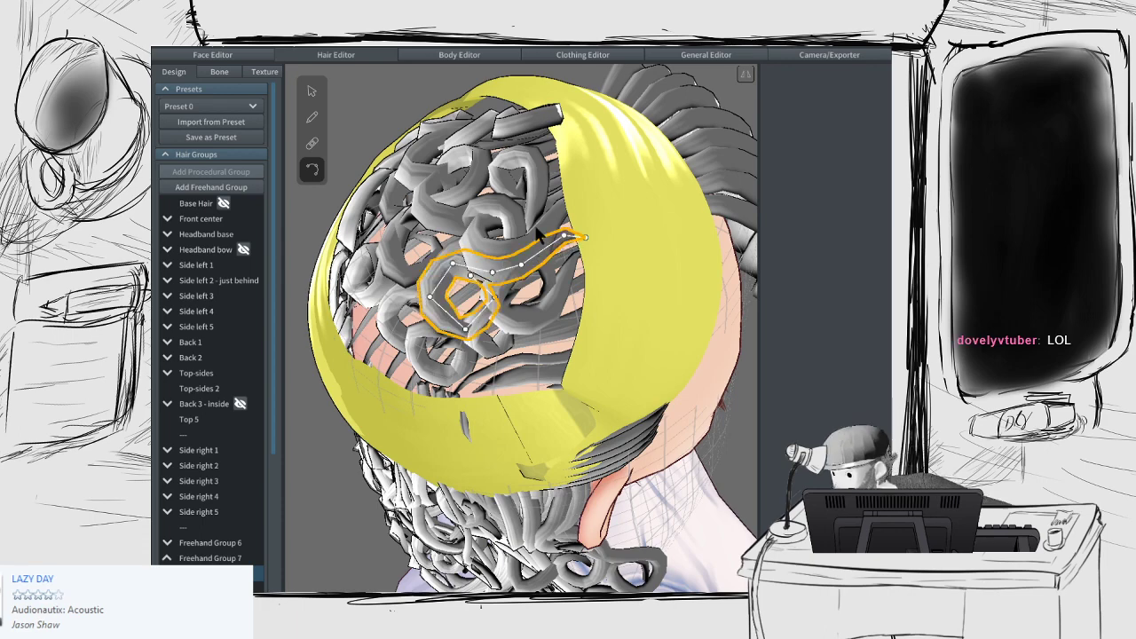
right_click_drag(535, 227, 525, 220)
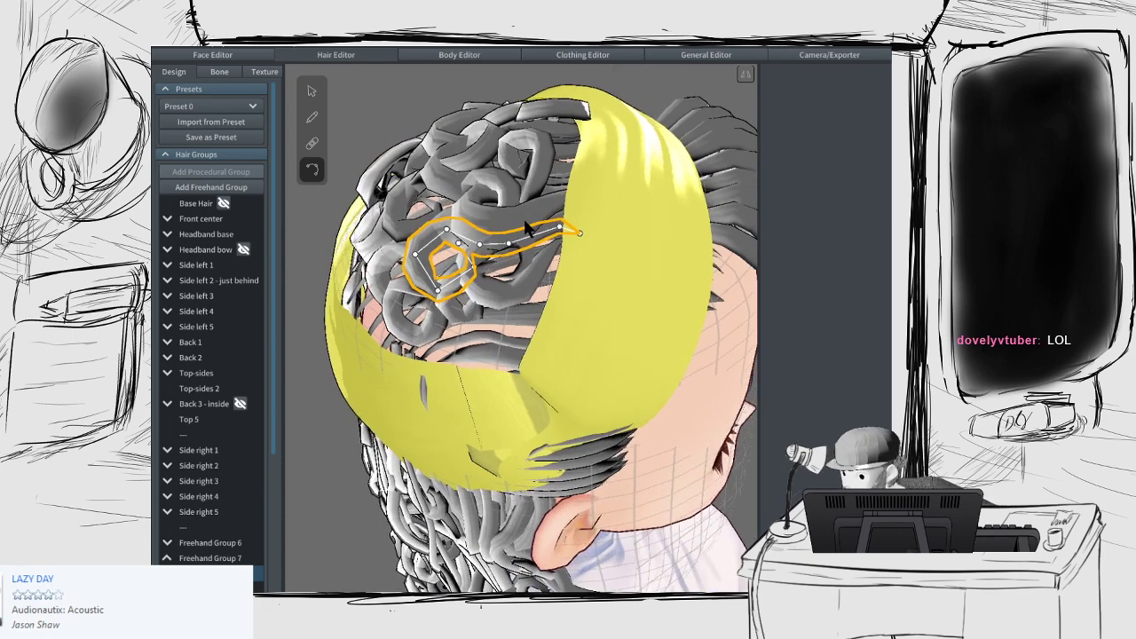
left_click(311, 91)
scroll(232, 326, "down", 2)
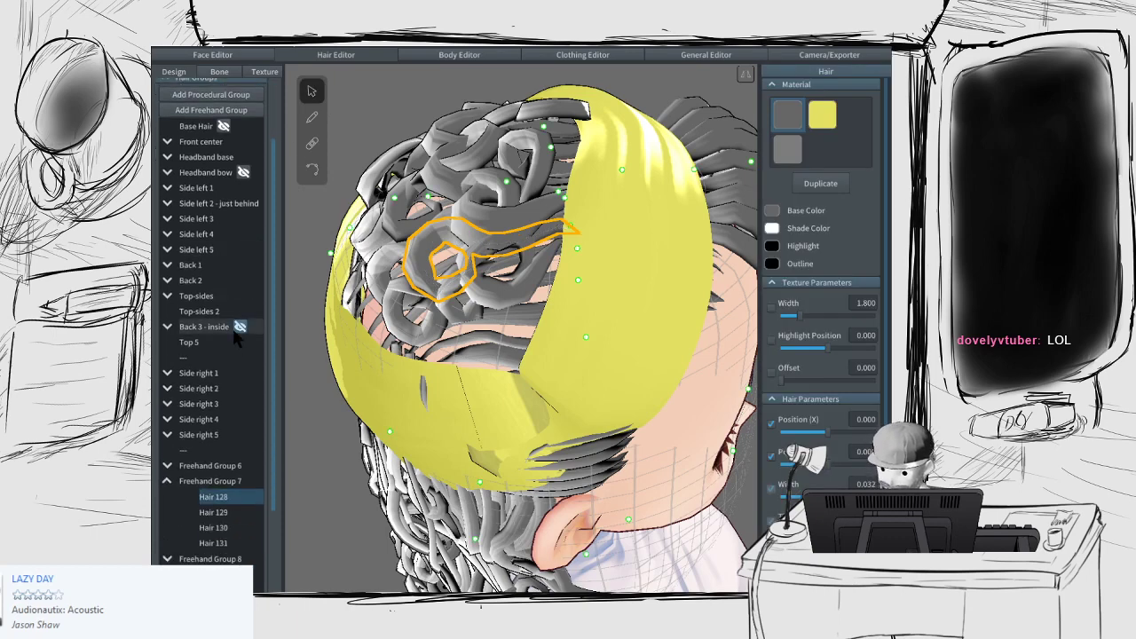
left_click(311, 168)
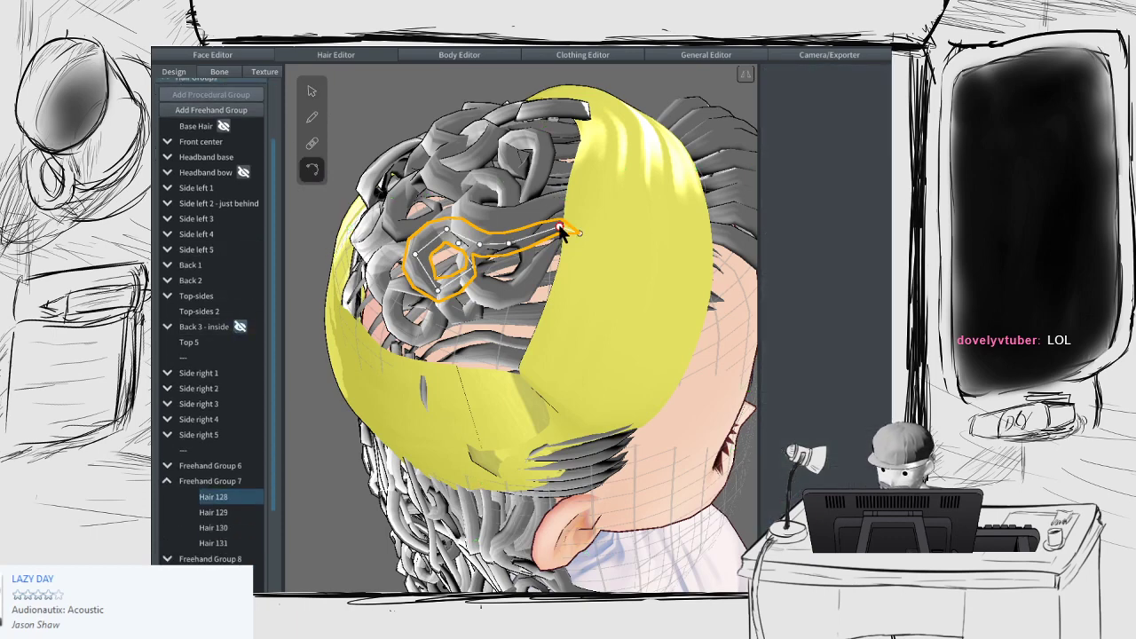
Step: Try Smoothing on the curl Hair 128
right_click(217, 495)
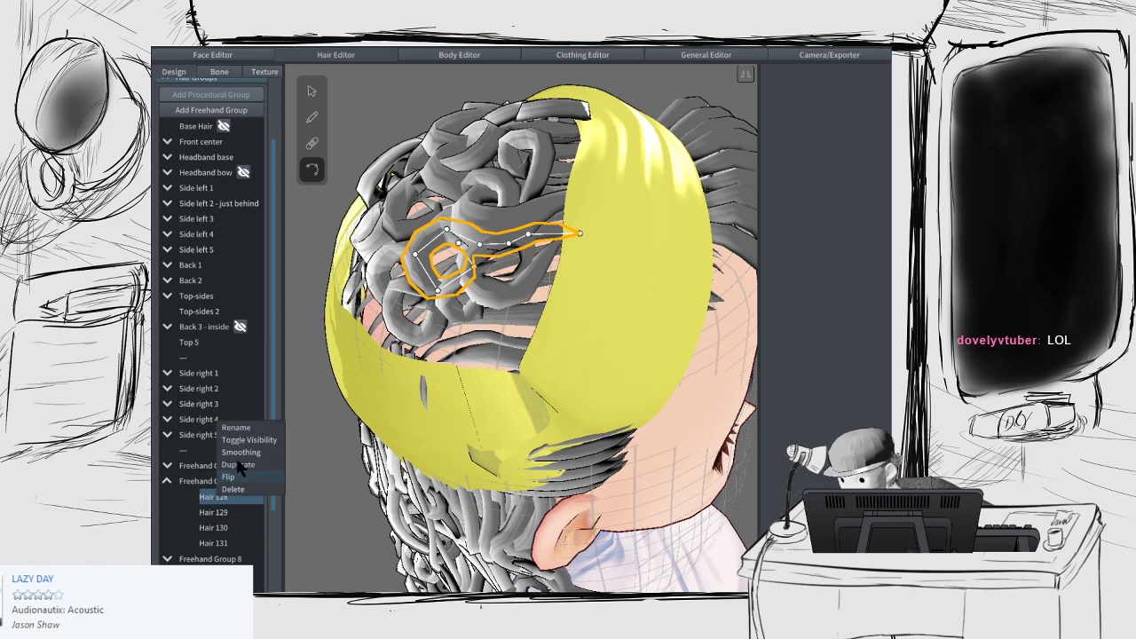
left_click(241, 452)
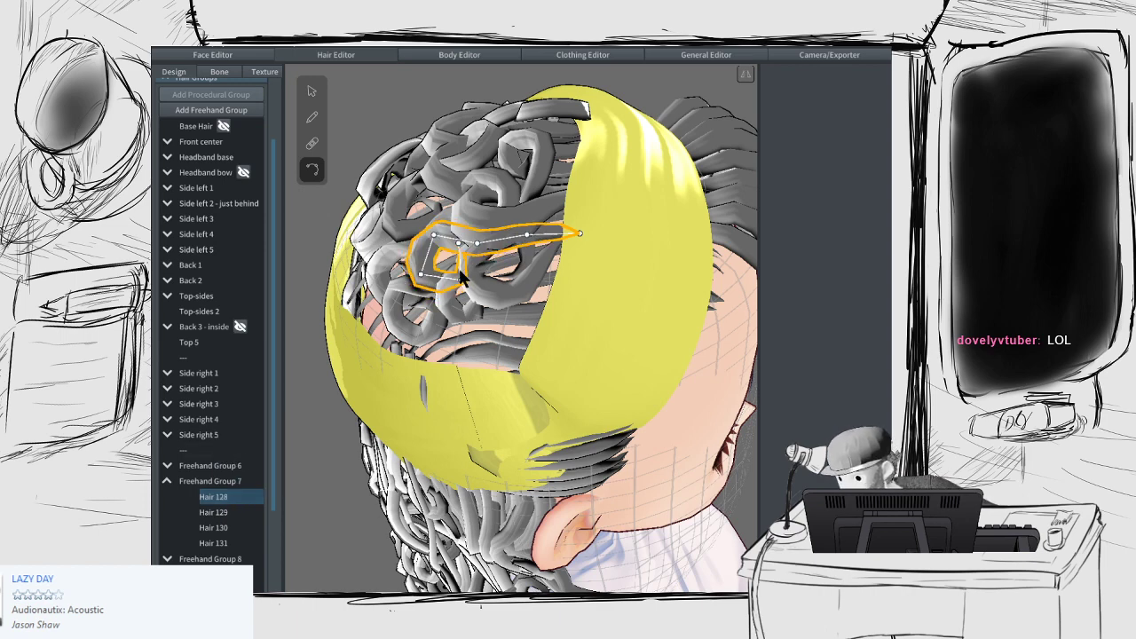
key("ctrl+z")
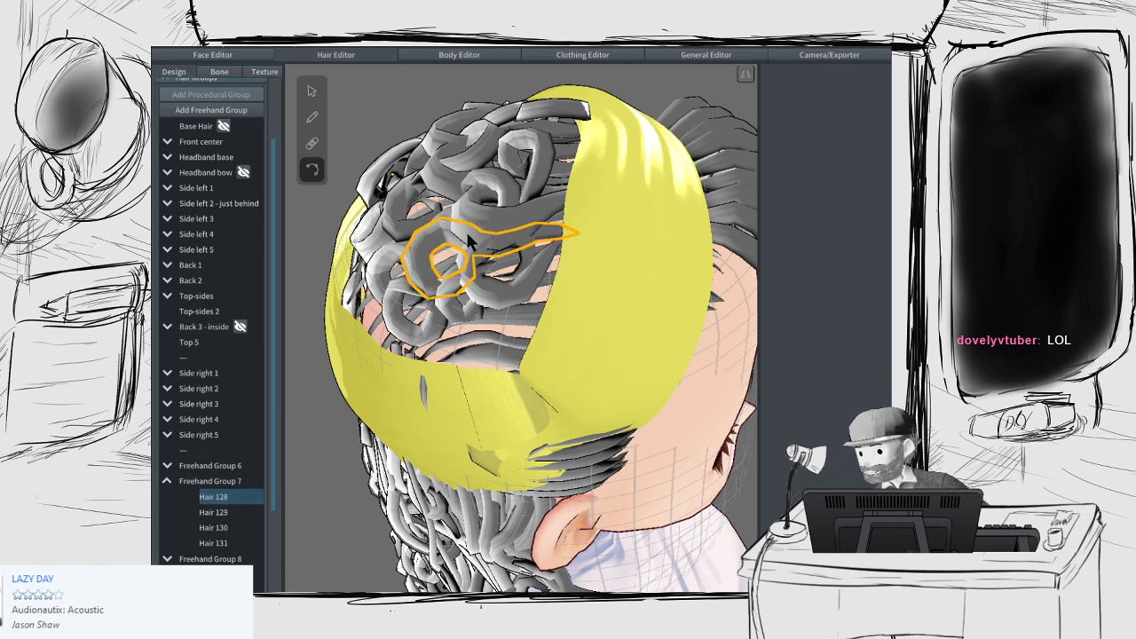
Step: Move the end point of Hair 128 out from under the headband so that it tucks down among the neighbouring crown curls
left_click(526, 235)
left_click(557, 229)
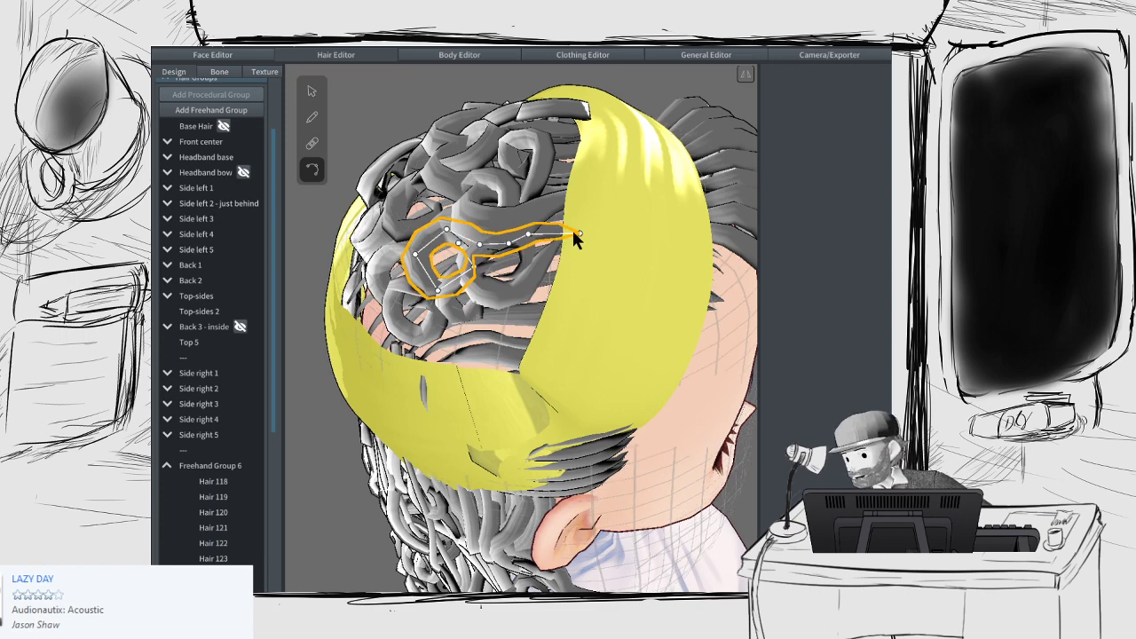
left_click(573, 236)
left_click(578, 236)
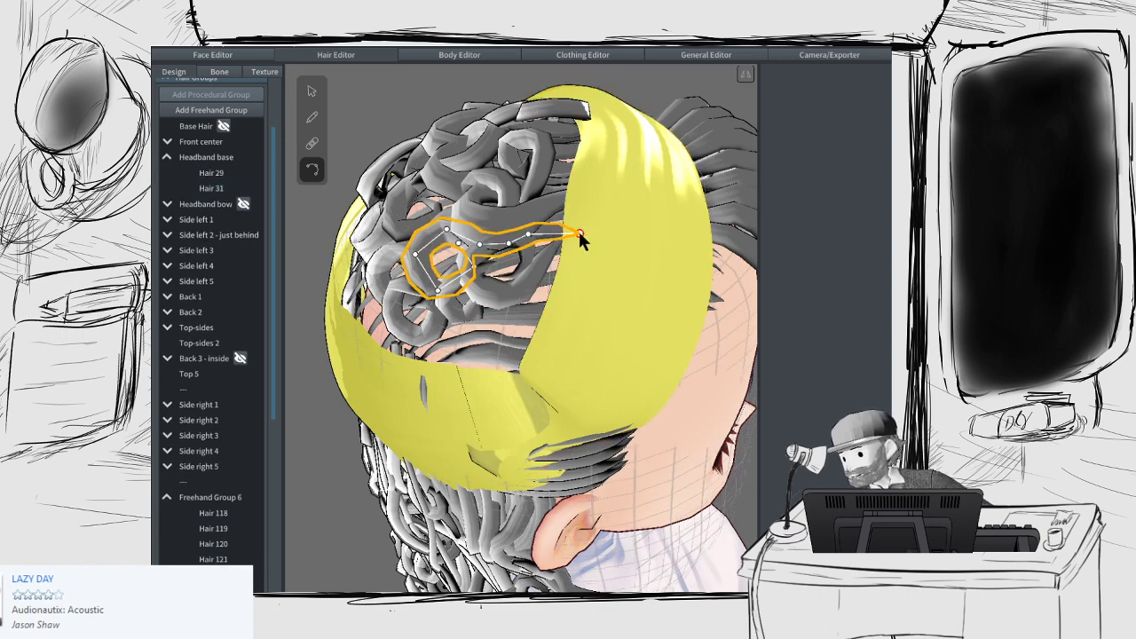
mouse_move(580, 232)
left_mouse_down()
mouse_move(500, 264)
mouse_move(518, 281)
left_mouse_up()
Step: Duplicate Hair 128 and shift the copy with its position parameters to the inner edge of the headband
scroll(200, 391, "down", 3)
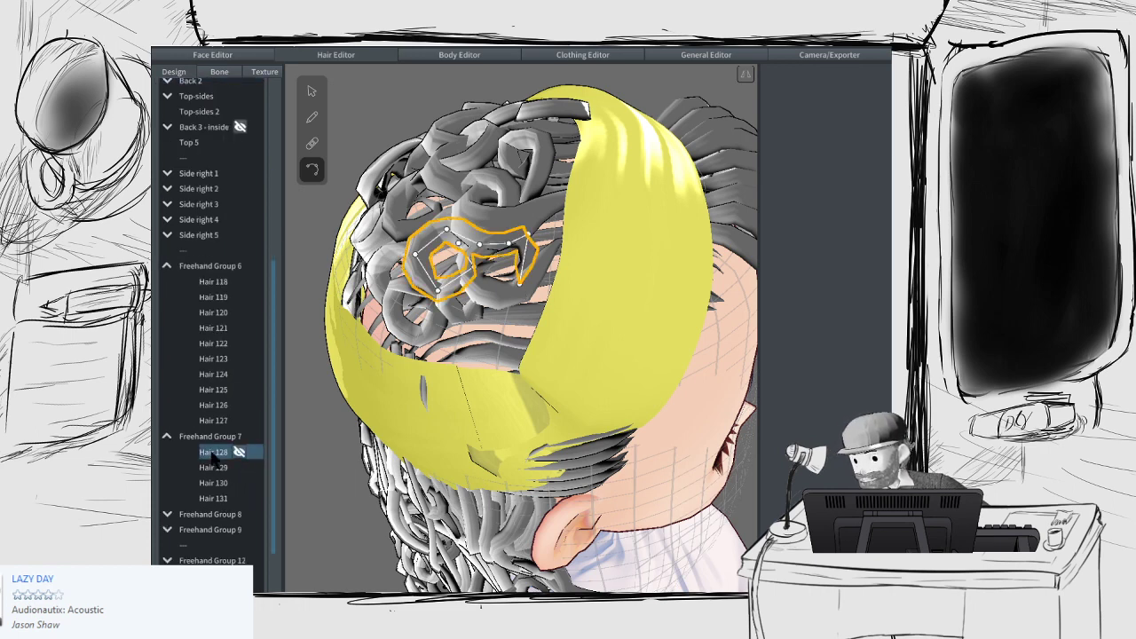
right_click(214, 454)
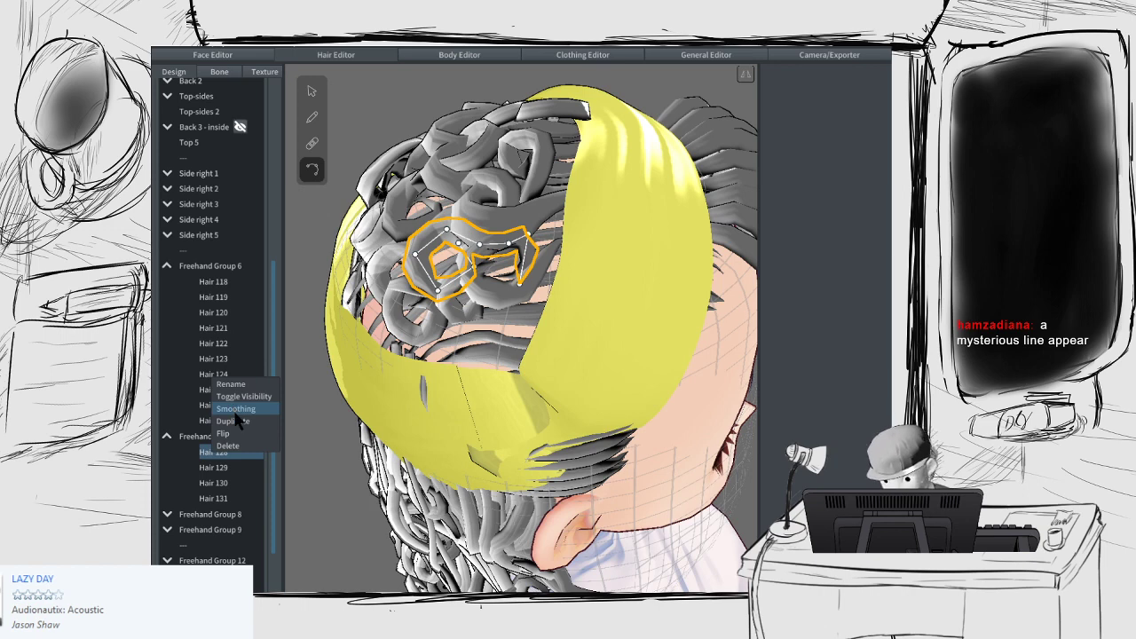
left_click(232, 421)
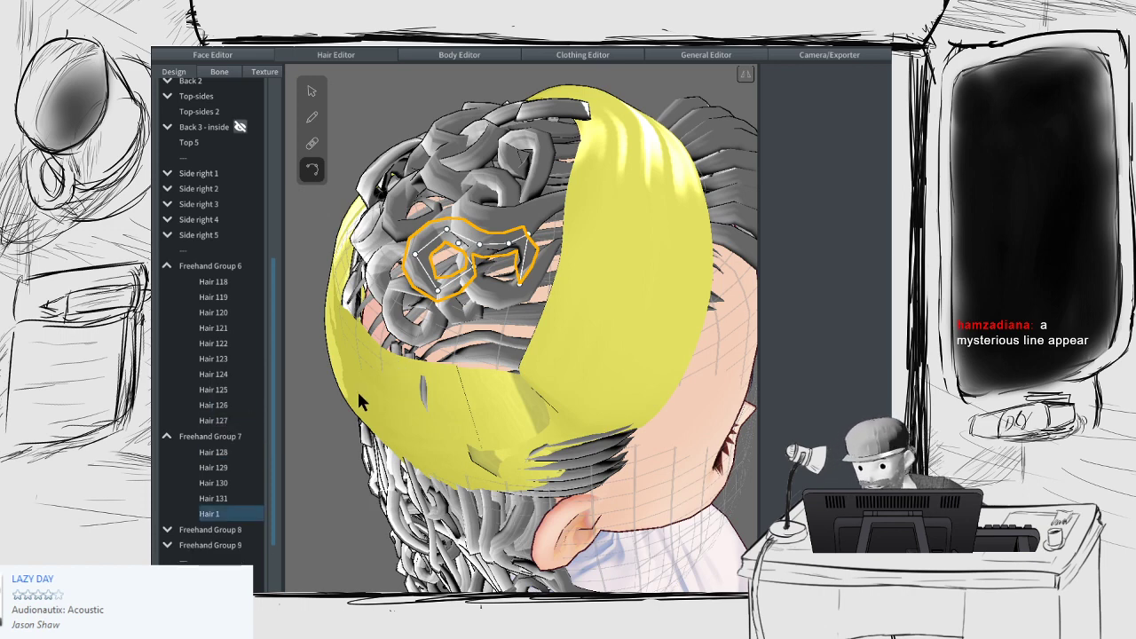
left_click(321, 94)
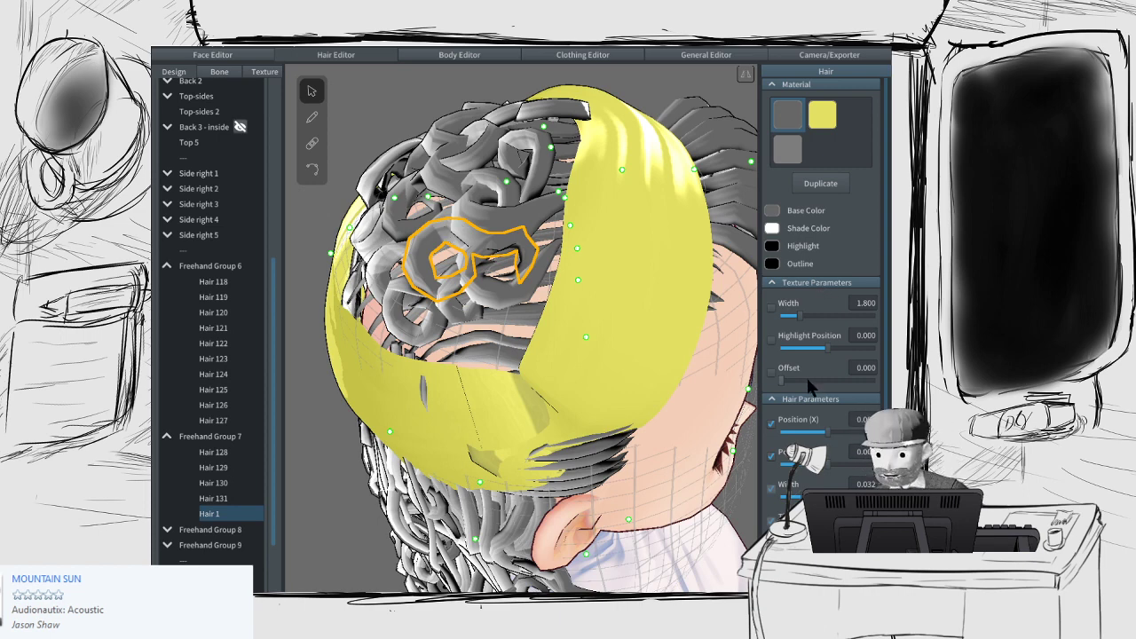
mouse_move(826, 461)
left_mouse_down()
mouse_move(832, 432)
mouse_move(843, 431)
mouse_move(829, 459)
left_mouse_up()
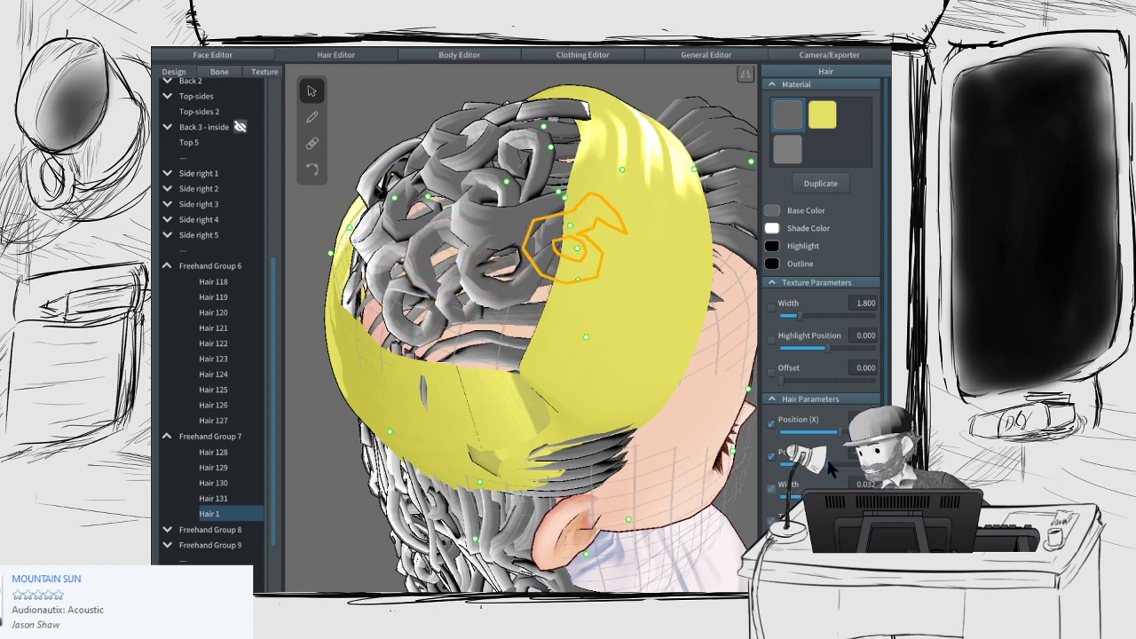
Step: Show the control points of the duplicated curl Hair 1 and apply Smoothing to reduce them
right_click_drag(607, 316, 600, 305)
scroll(600, 305, "down", 2)
scroll(599, 304, "up", 4)
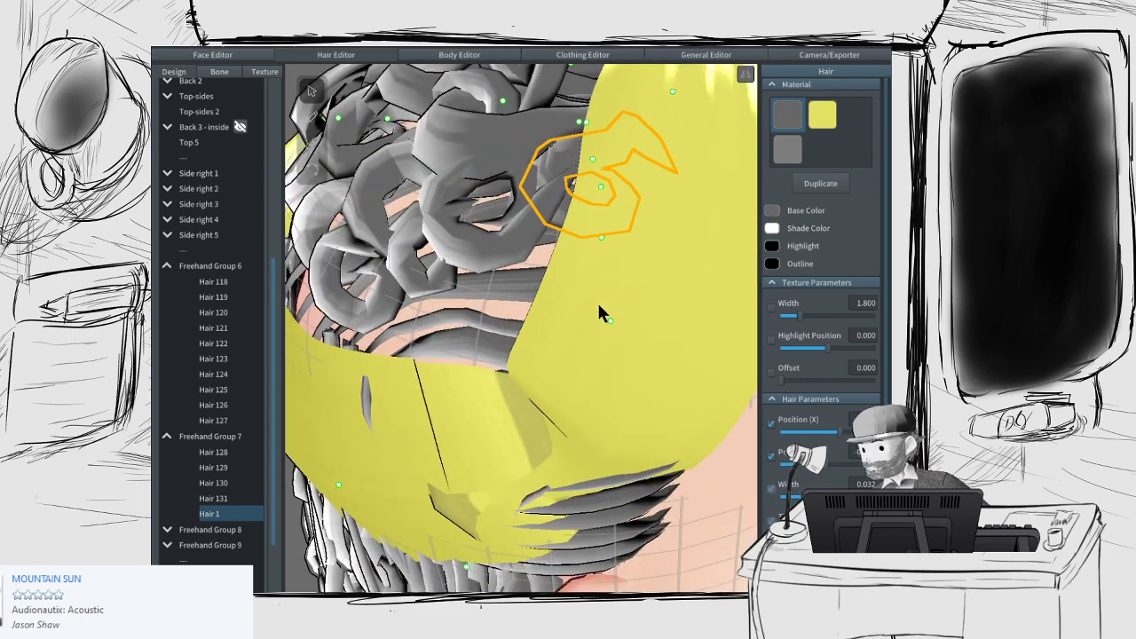
middle_click_drag(597, 307, 563, 375)
left_click(312, 169)
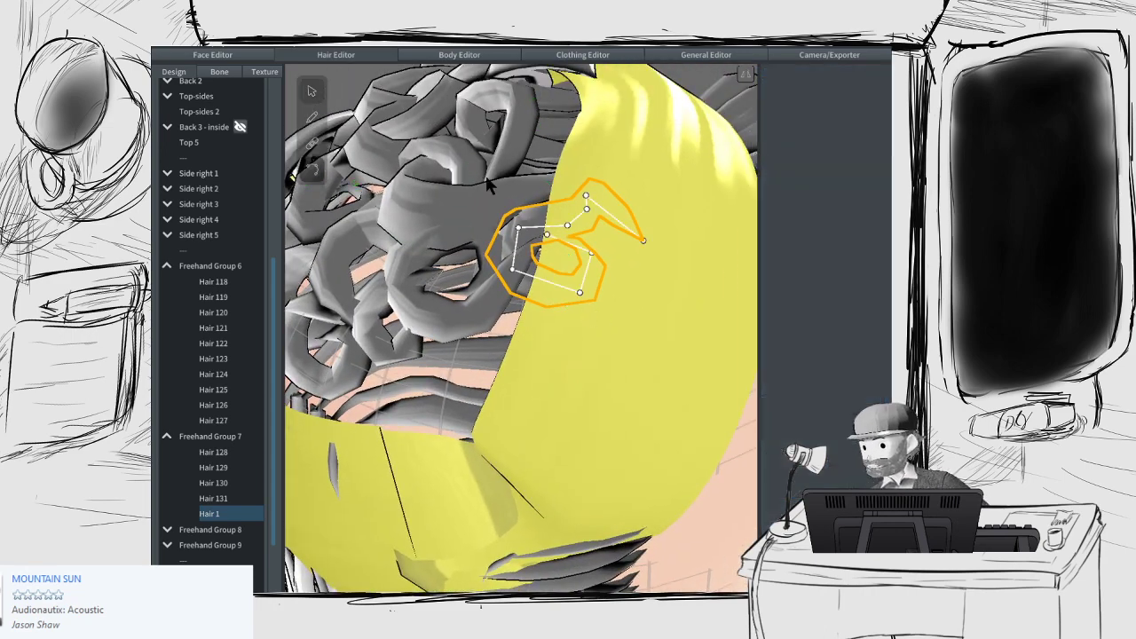
right_click(211, 513)
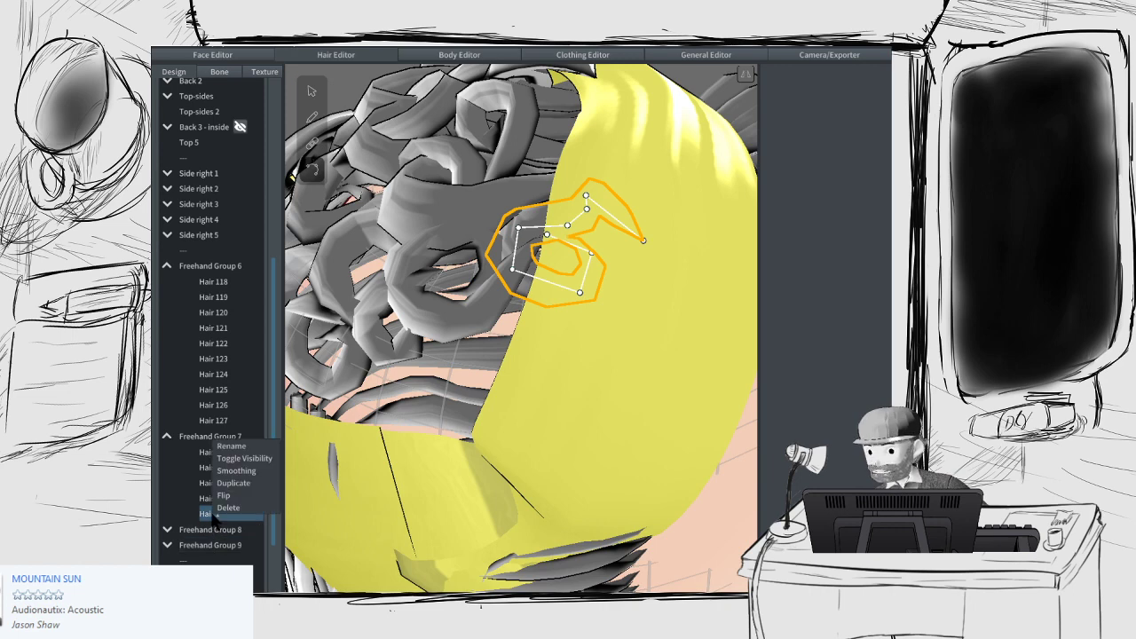
left_click(228, 495)
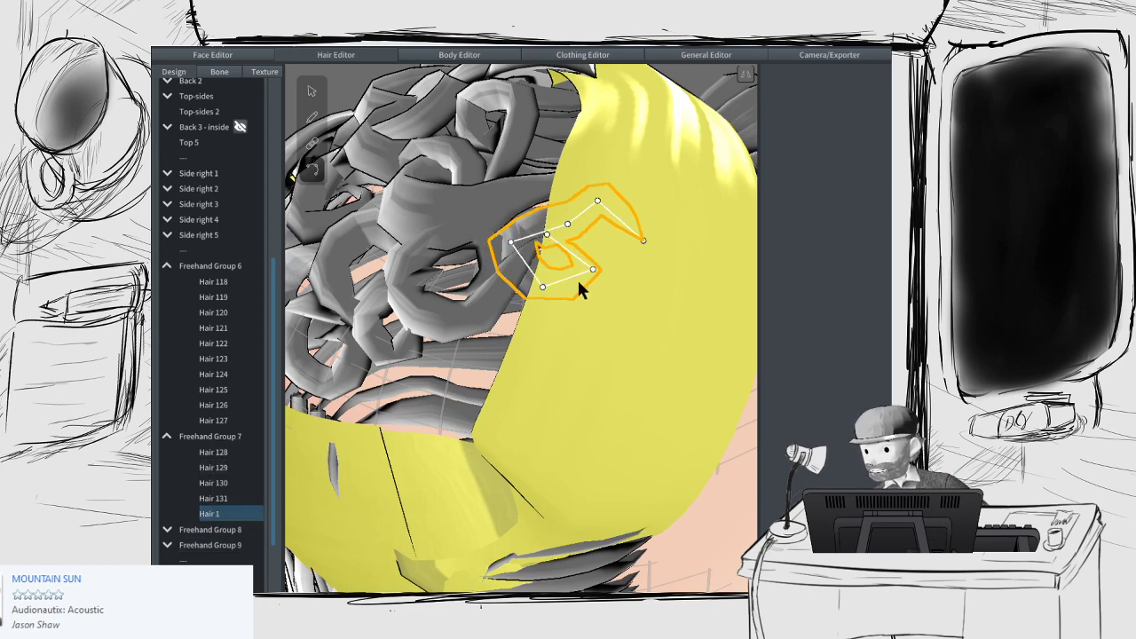
Step: Reshape the duplicated curl into a compact closed loop at the headband's edge by moving its control points, and deselect it
left_click_drag(542, 286, 513, 284)
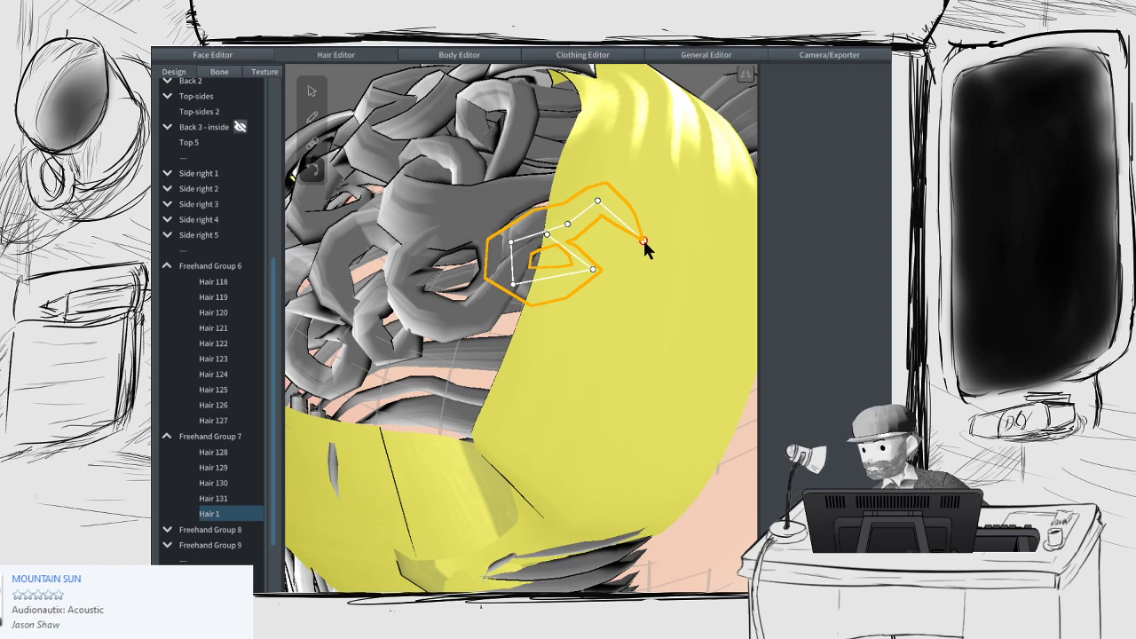
left_click_drag(643, 241, 521, 301)
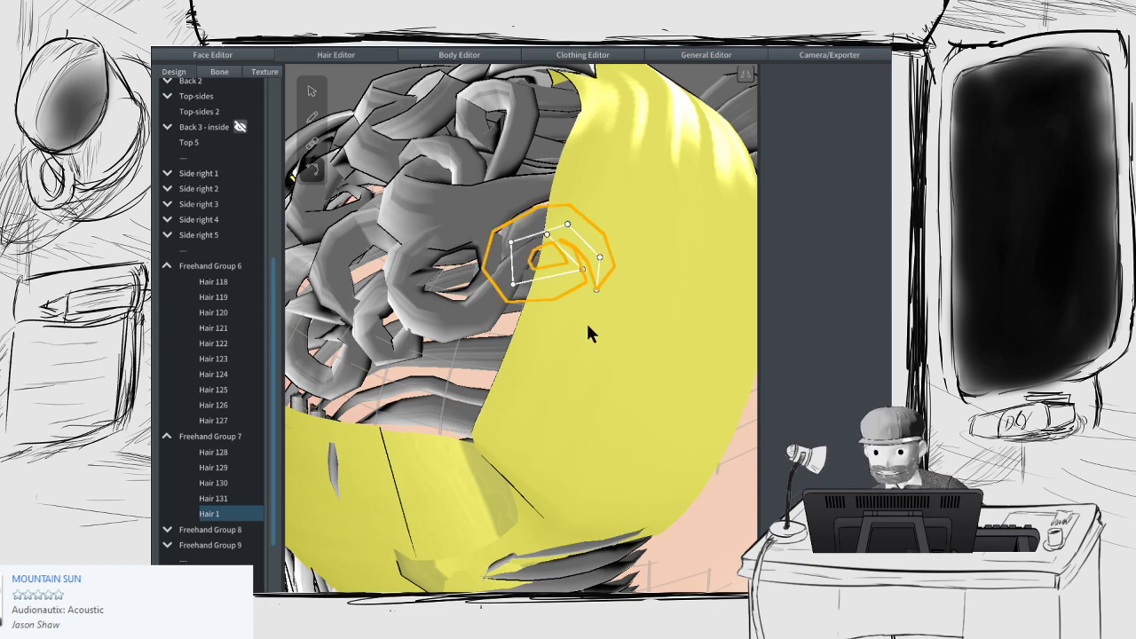
scroll(590, 322, "down", 5)
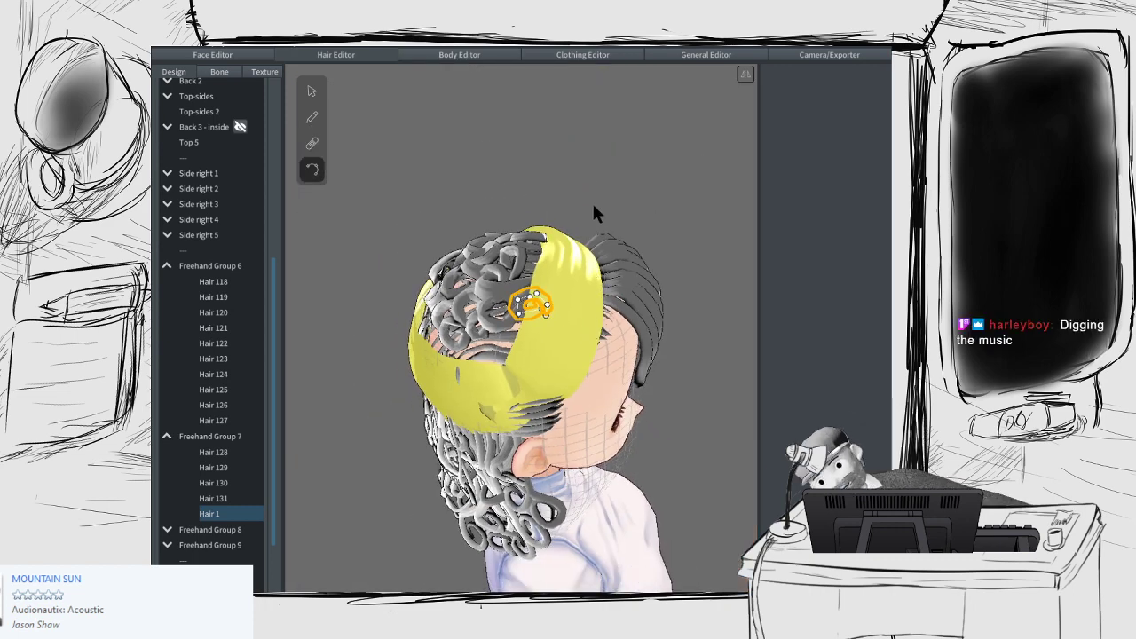
left_click(594, 178)
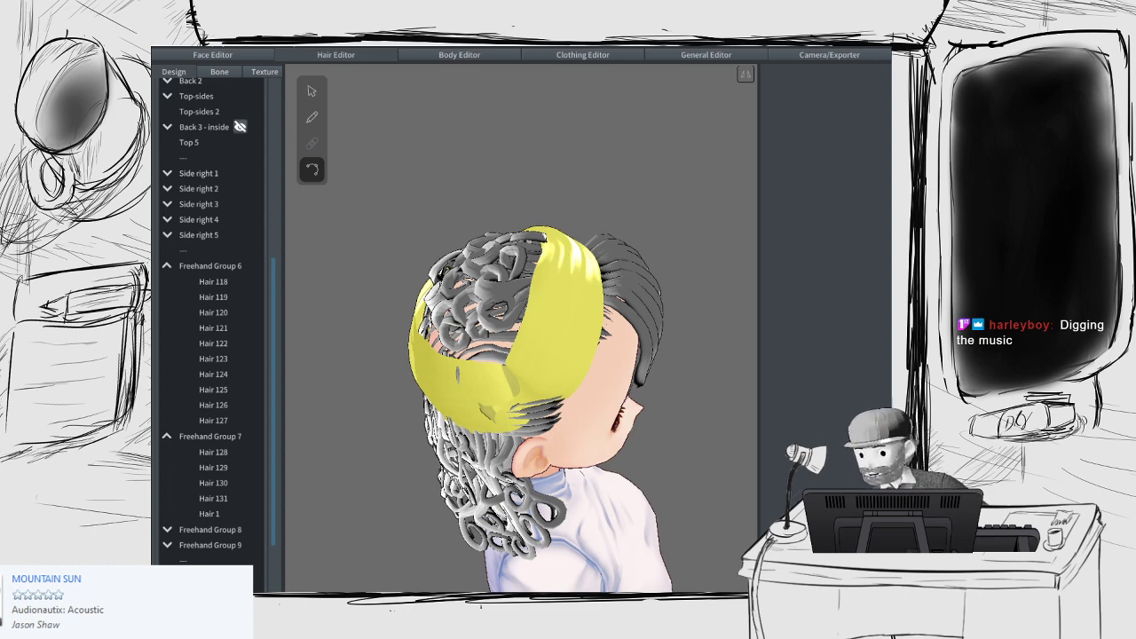
Step: Select the strand Hair 257 of Side right 4 that runs over the headband and apply Smoothing to it
right_click_drag(399, 381, 443, 383)
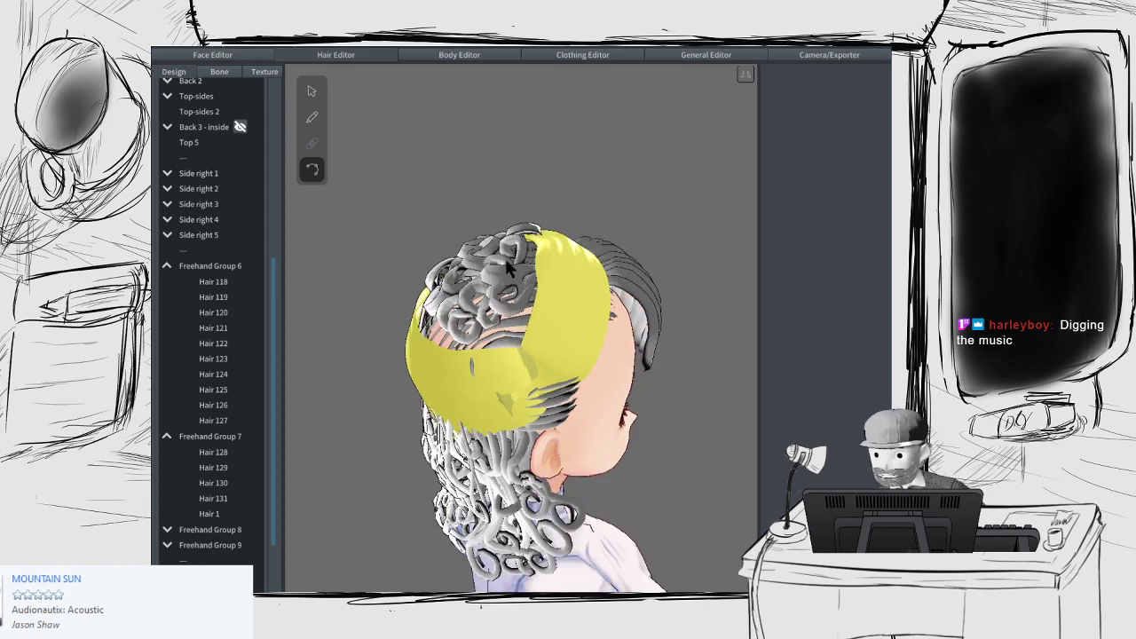
scroll(443, 382, "up", 5)
left_click(444, 387)
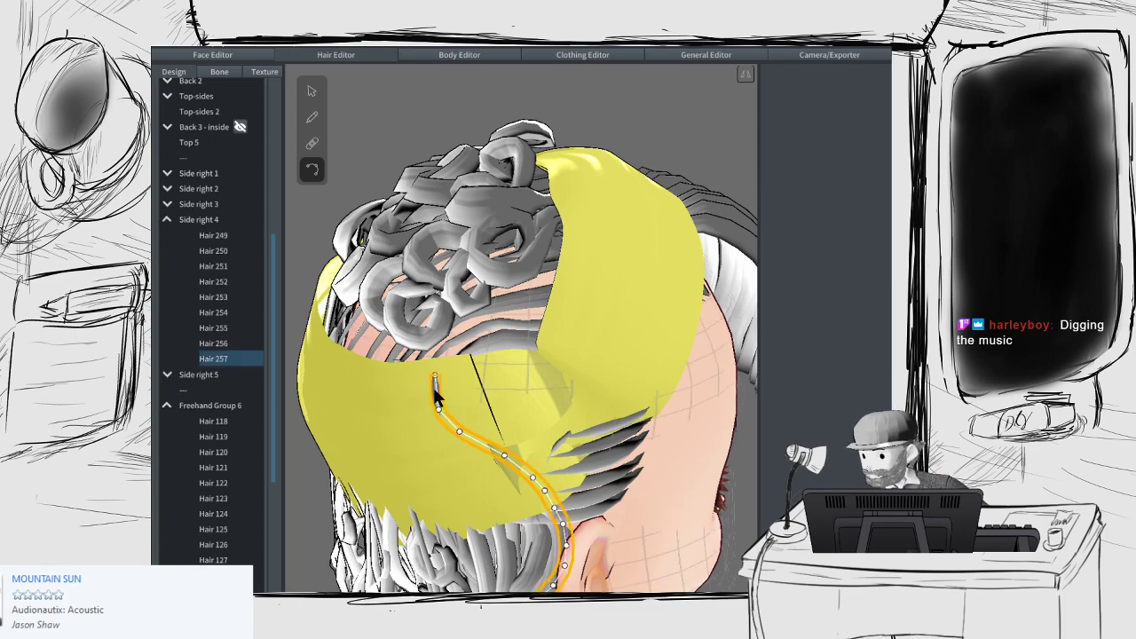
scroll(444, 391, "down", 3)
scroll(442, 377, "up", 5)
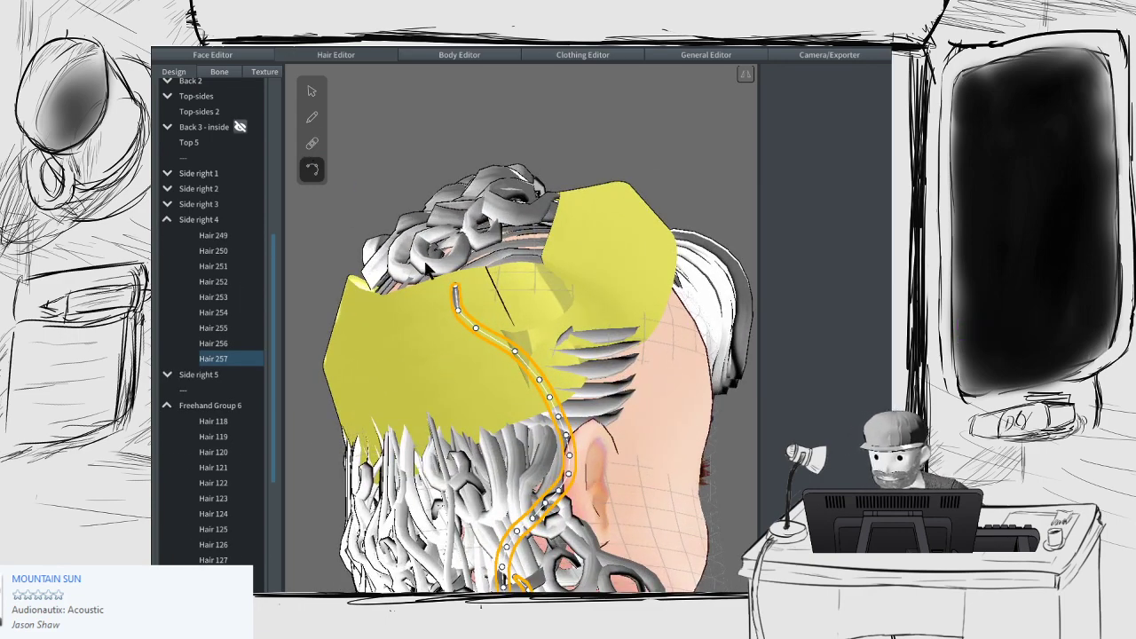
right_click(220, 358)
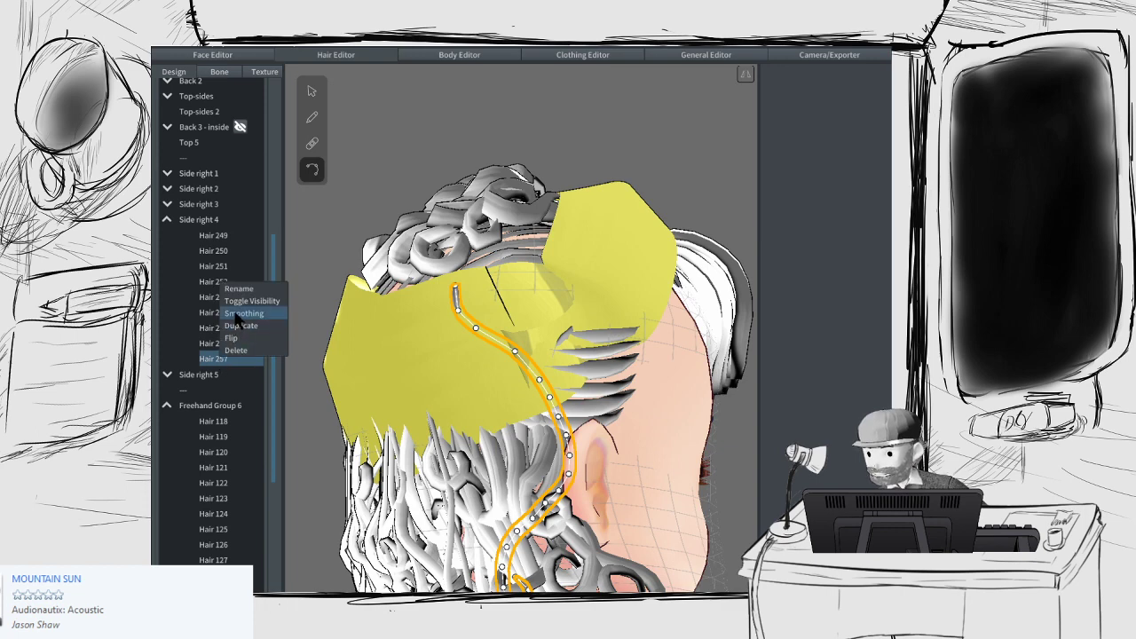
left_click(236, 313)
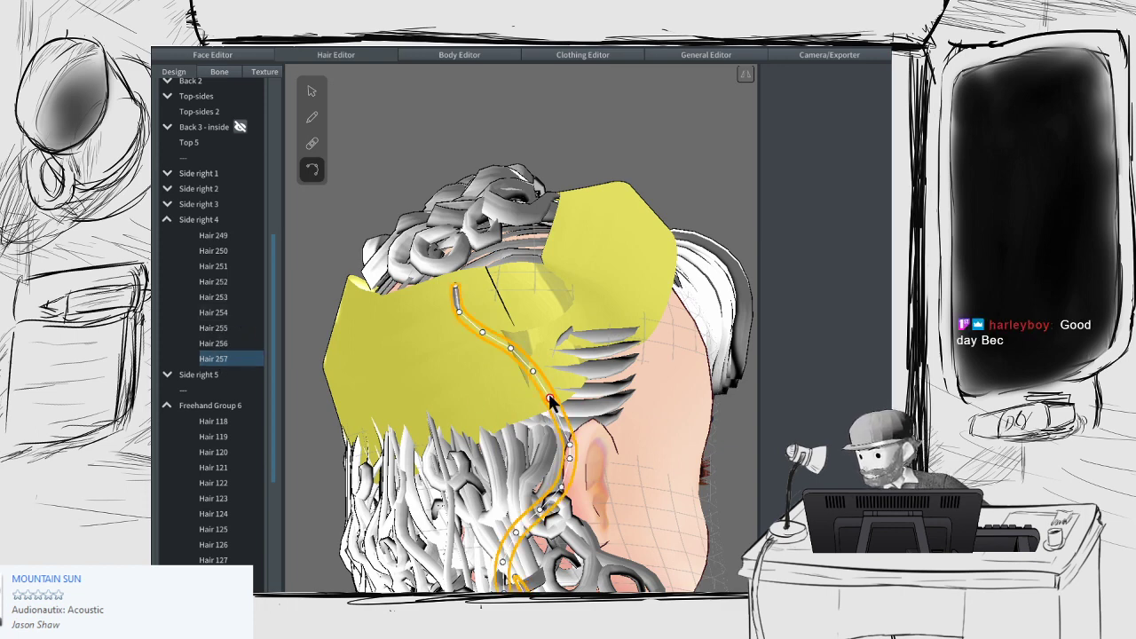
Step: Move the upper control points of Hair 257 down toward the ear so that its root sits near the headband's lower edge
left_click_drag(531, 372, 548, 404)
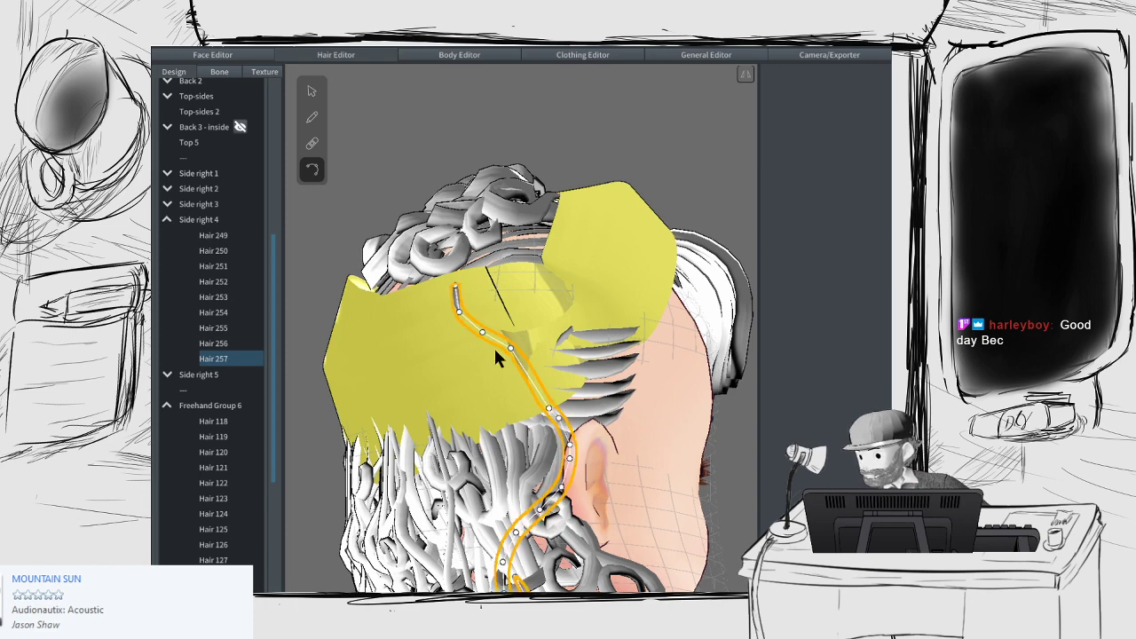
left_click_drag(511, 344, 533, 399)
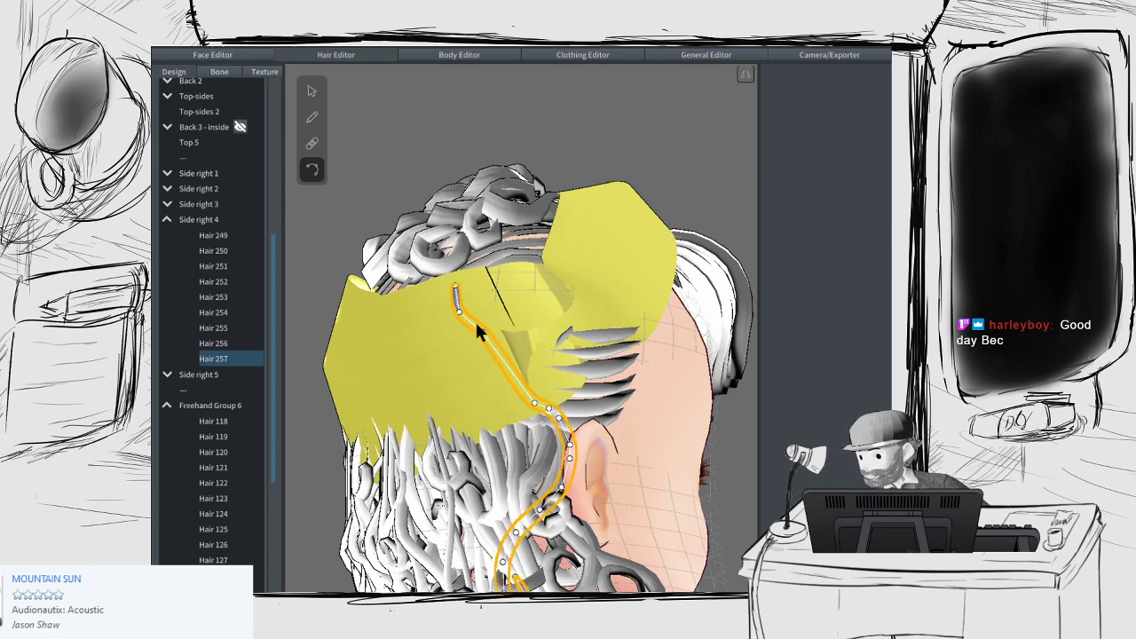
left_click_drag(482, 334, 516, 387)
left_click_drag(460, 310, 502, 365)
left_click_drag(456, 286, 461, 295)
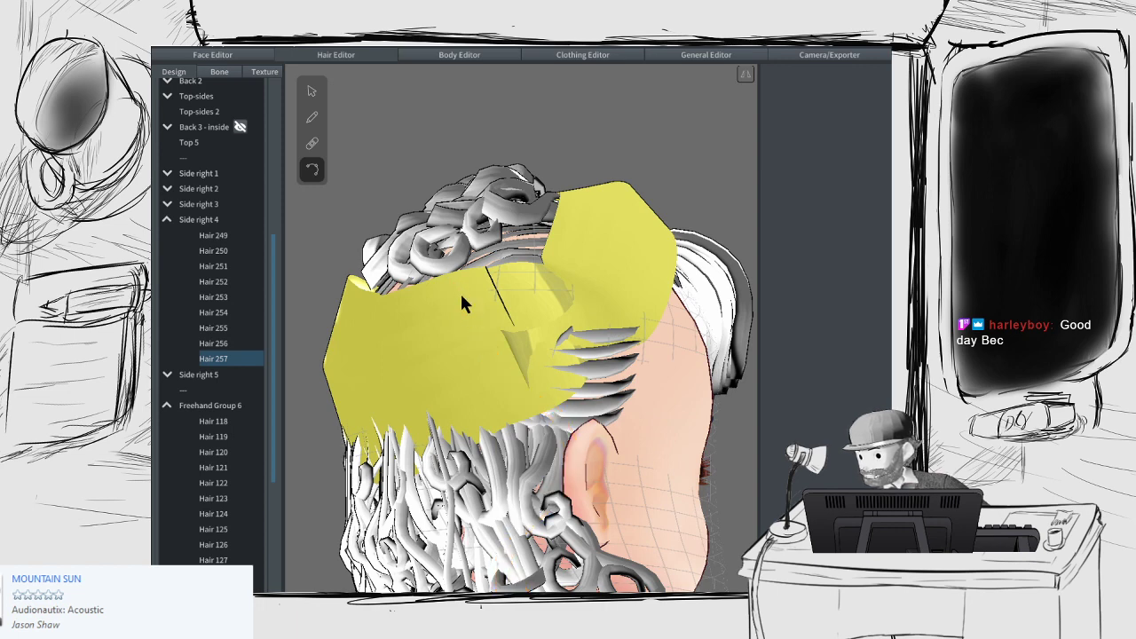
left_click_drag(518, 379, 520, 380)
scroll(477, 365, "down", 2)
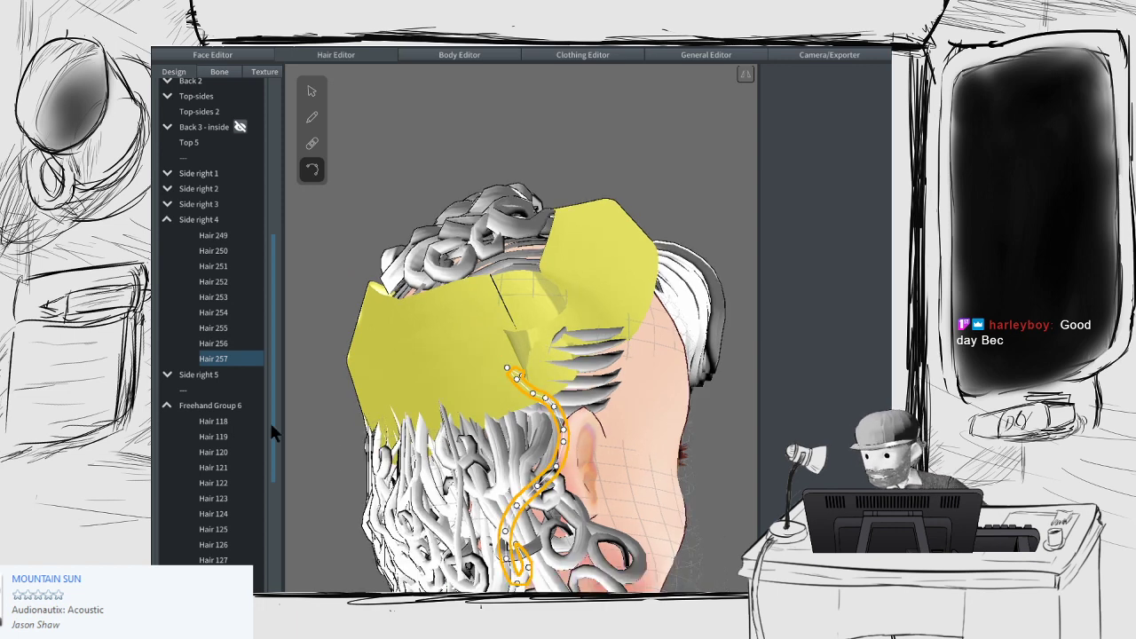
Step: Apply Smoothing to the reshaped Hair 257 once more and check the headband area around it
right_click(220, 356)
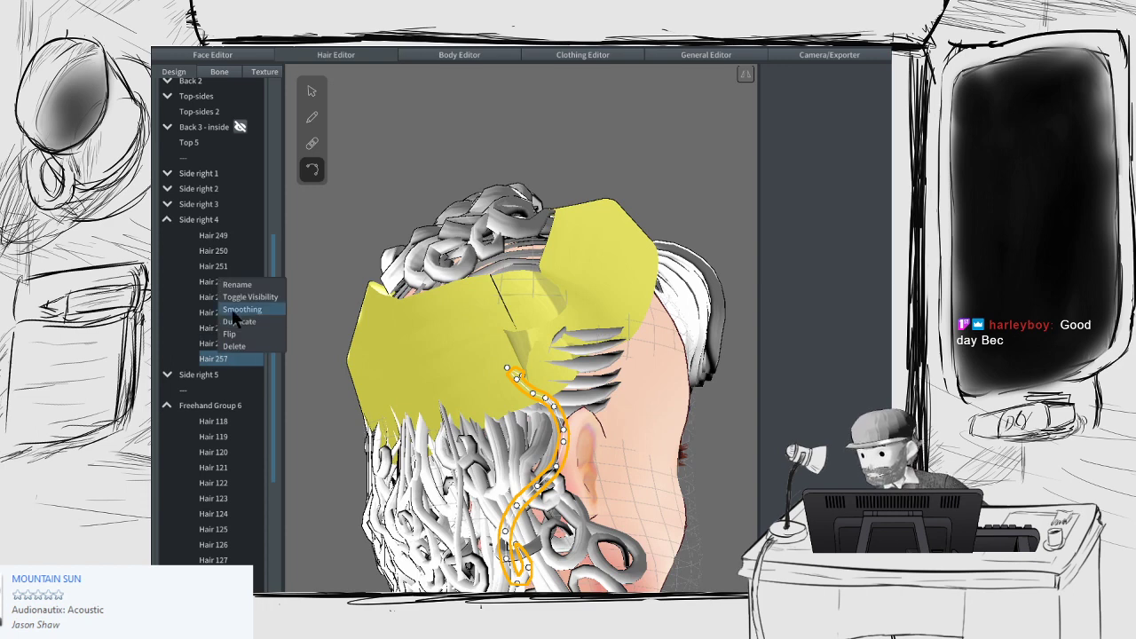
left_click(237, 310)
scroll(484, 412, "up", 6)
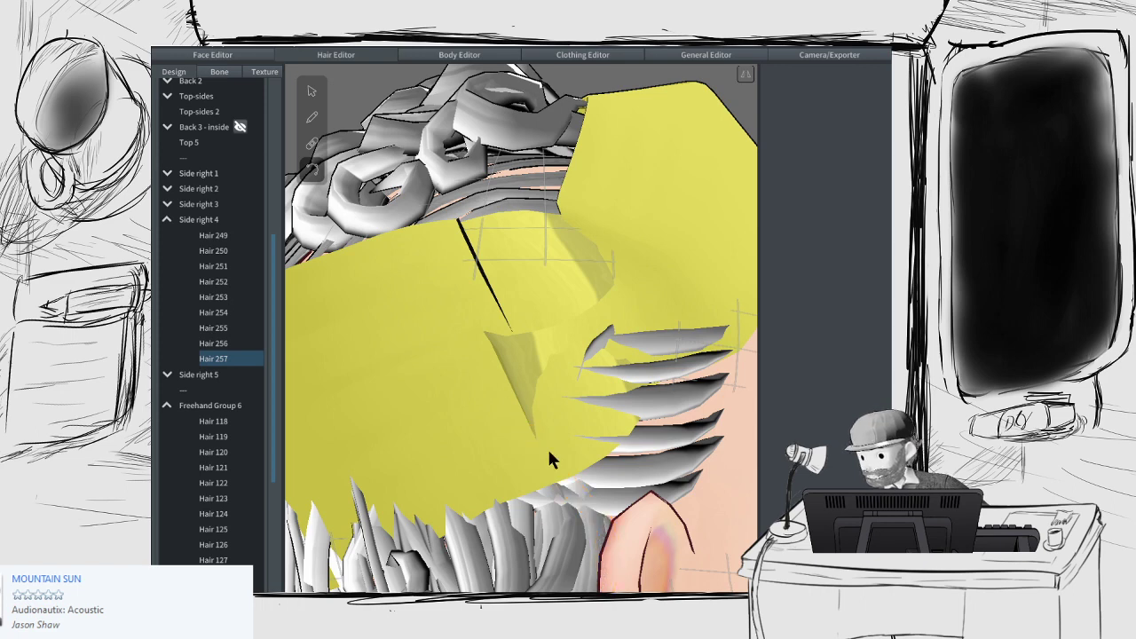
Step: Return to a front view of the character and save the model
scroll(550, 448, "down", 8)
left_click_drag(651, 437, 558, 429)
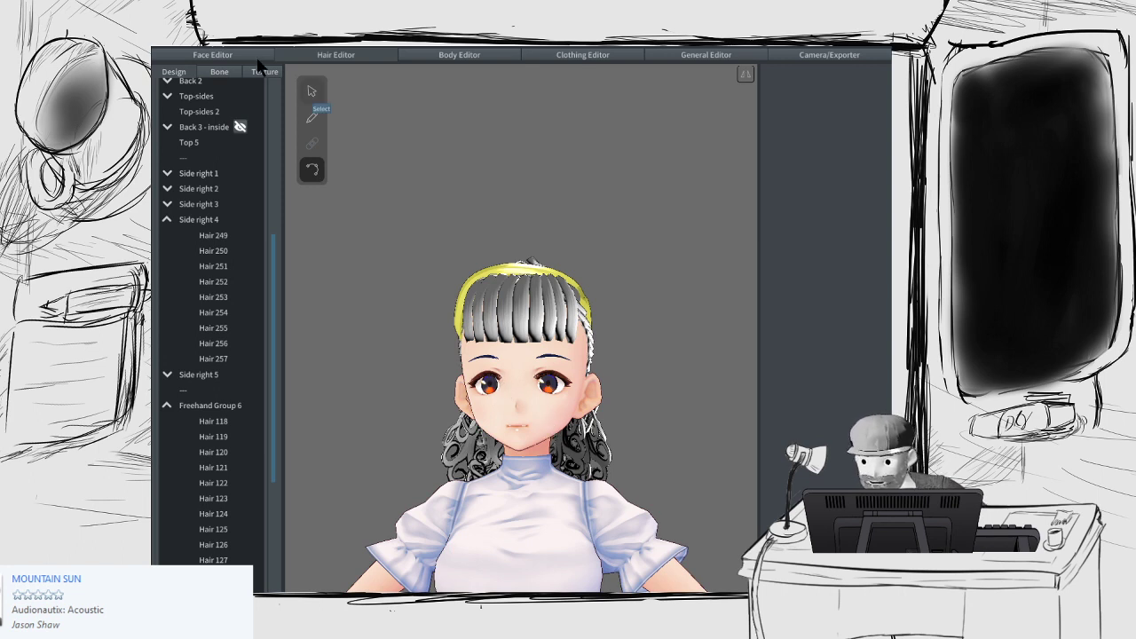
left_click(168, 51)
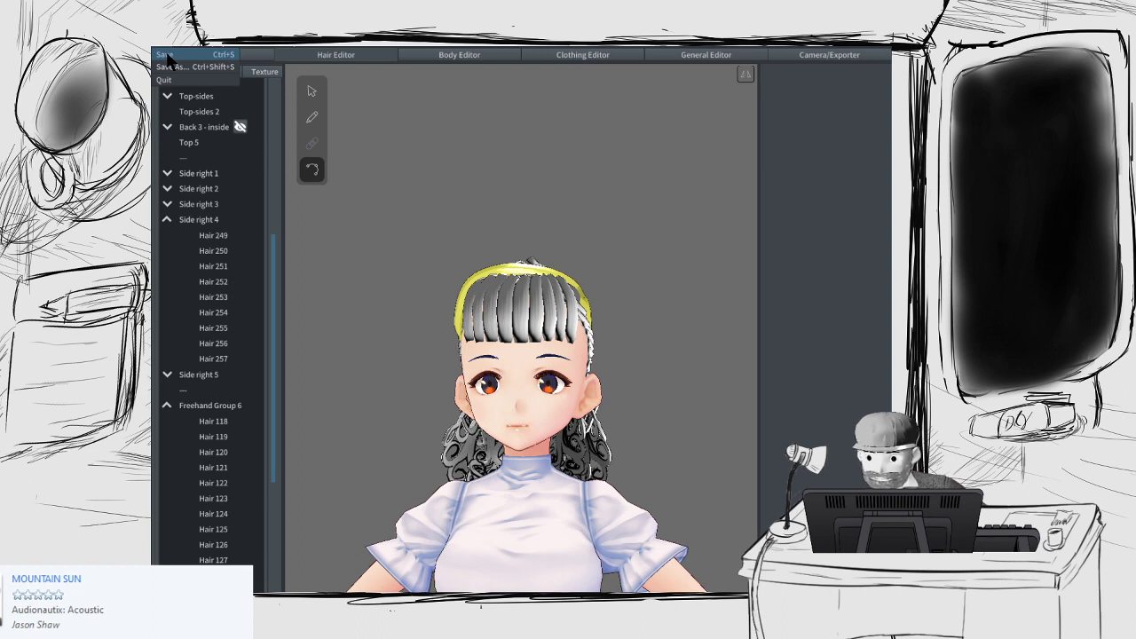
left_click(167, 55)
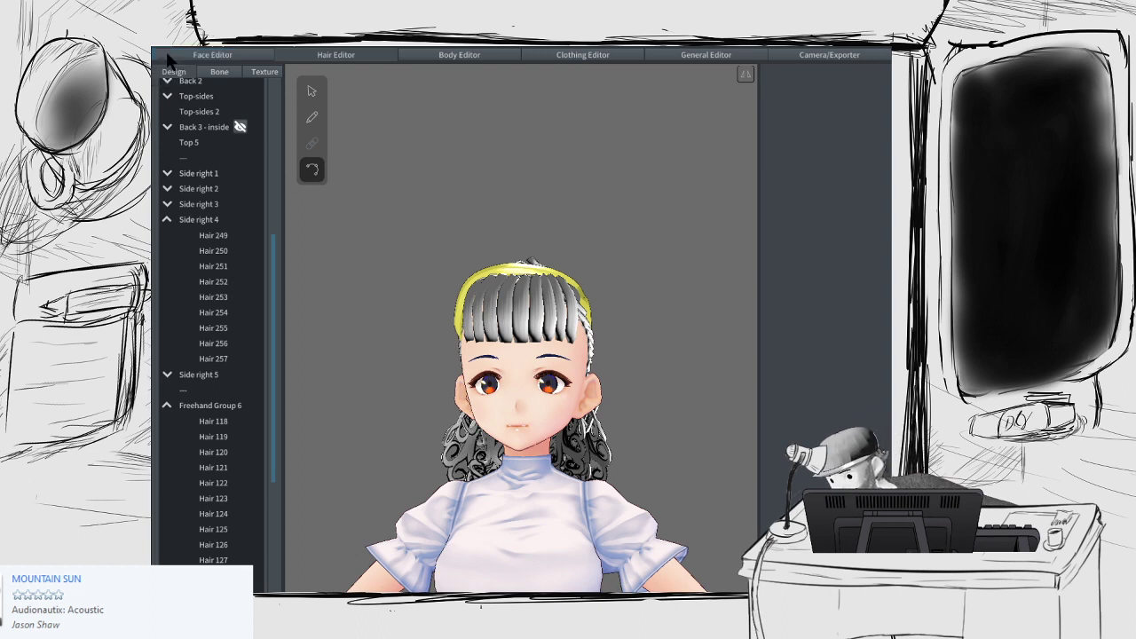
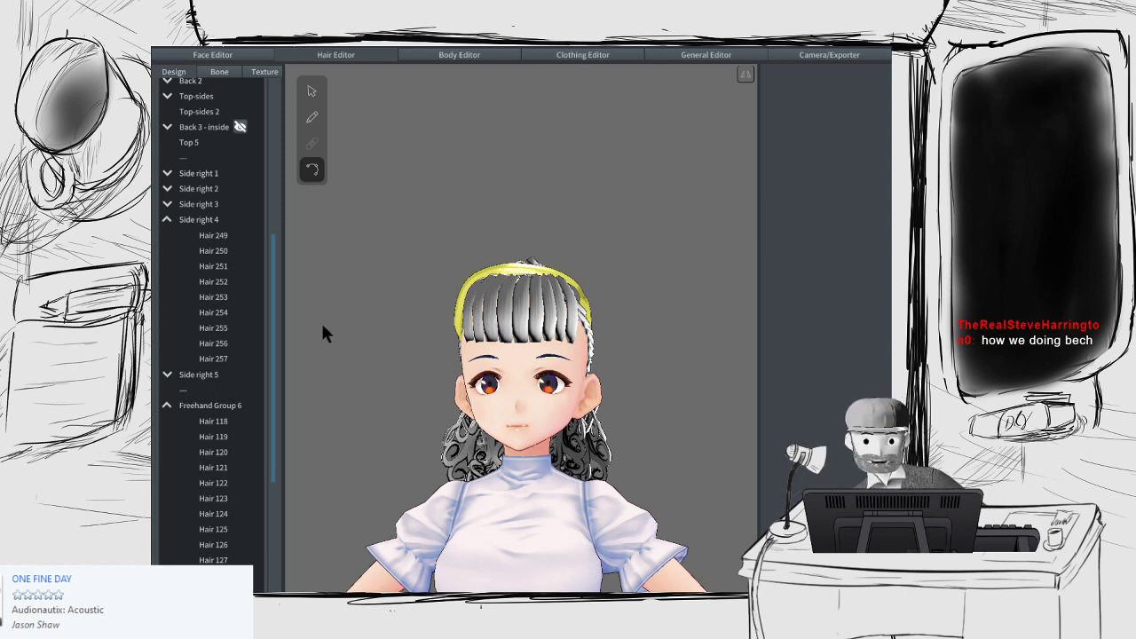
Step: Check the hair's bone groups, then preview the hair in the wind and stop the animation to inspect the crown curls
scroll(323, 331, "down", 3)
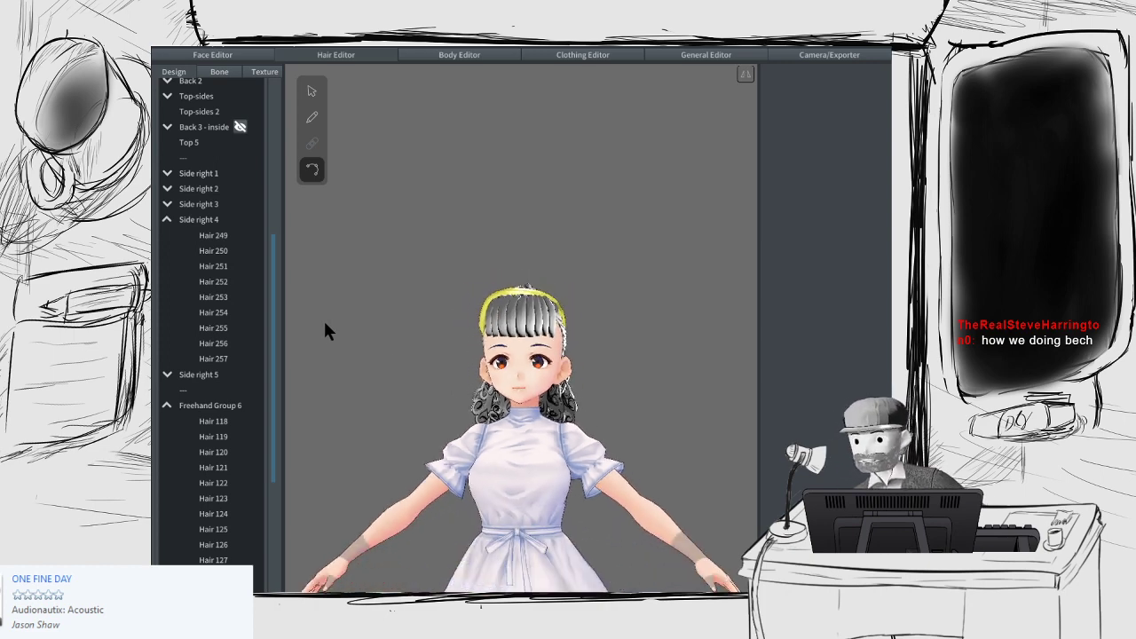
left_click(219, 71)
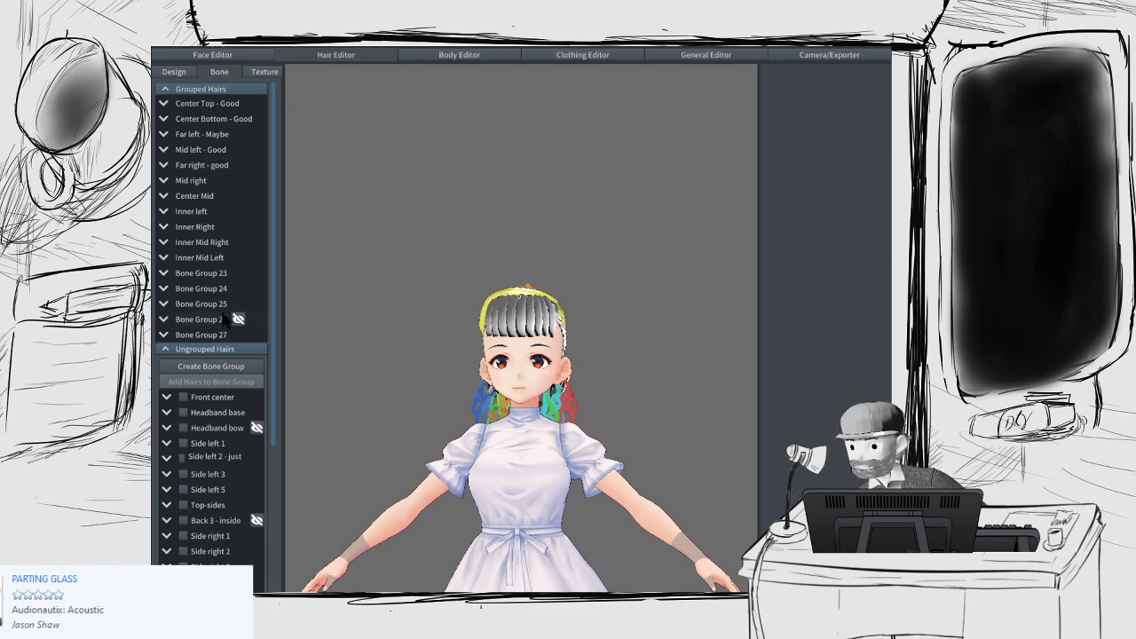
right_click_drag(384, 289, 466, 306)
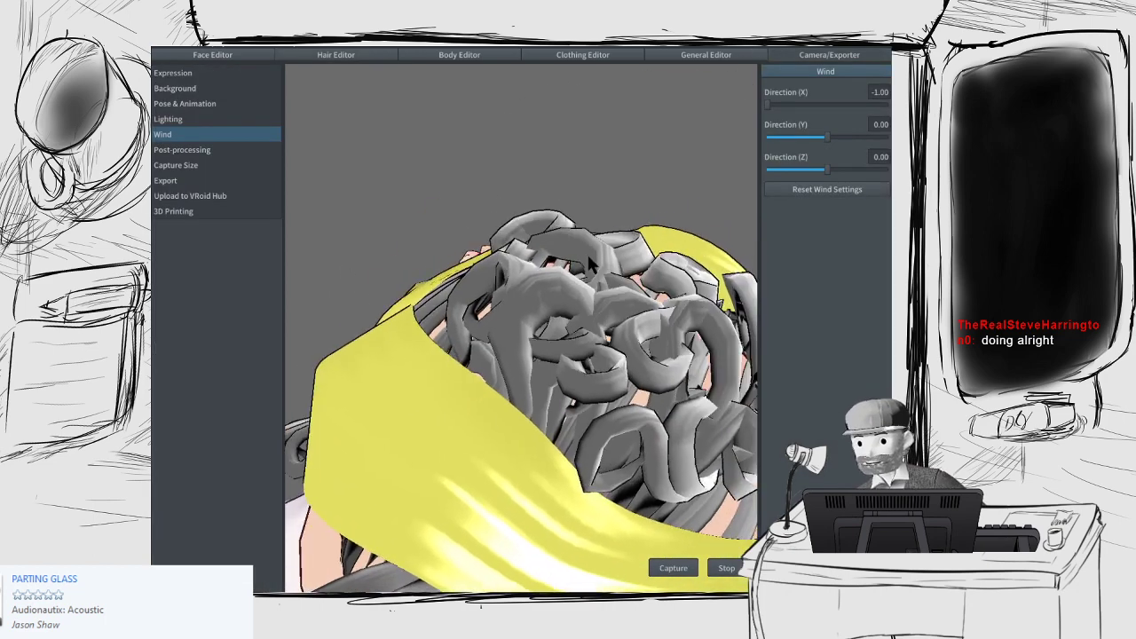
scroll(593, 271, "down", 6)
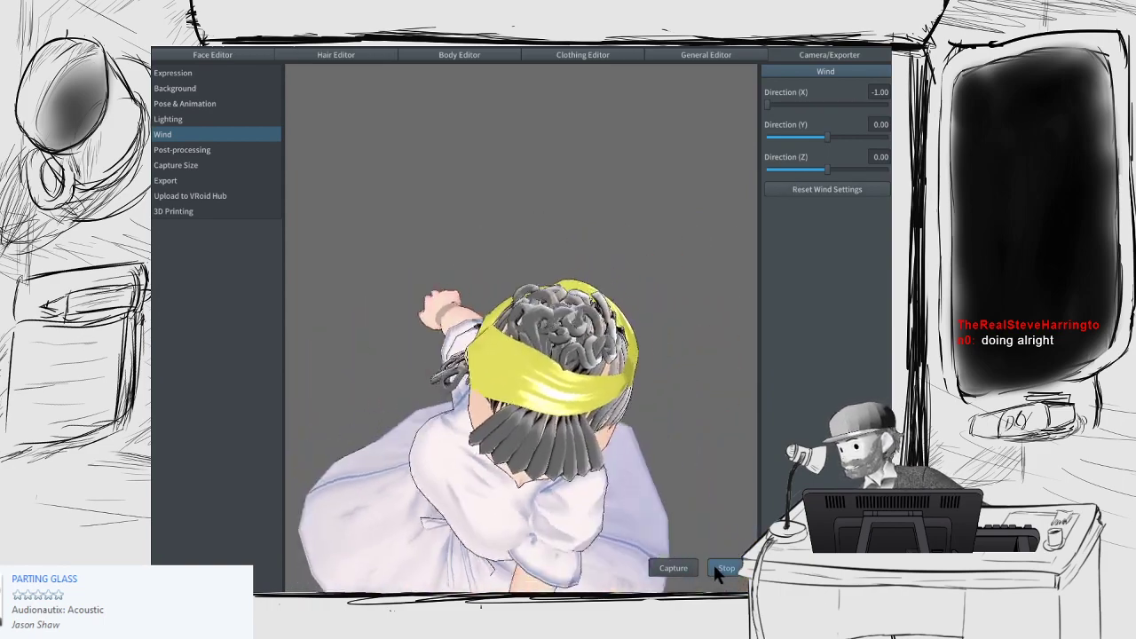
left_click(724, 568)
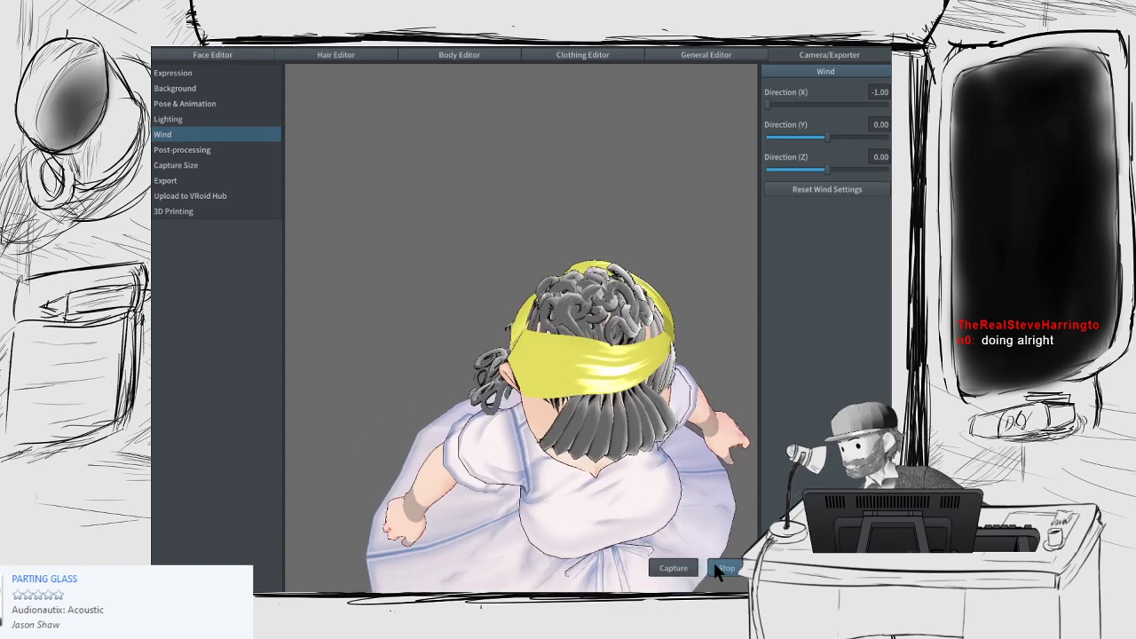
scroll(449, 345, "up", 5)
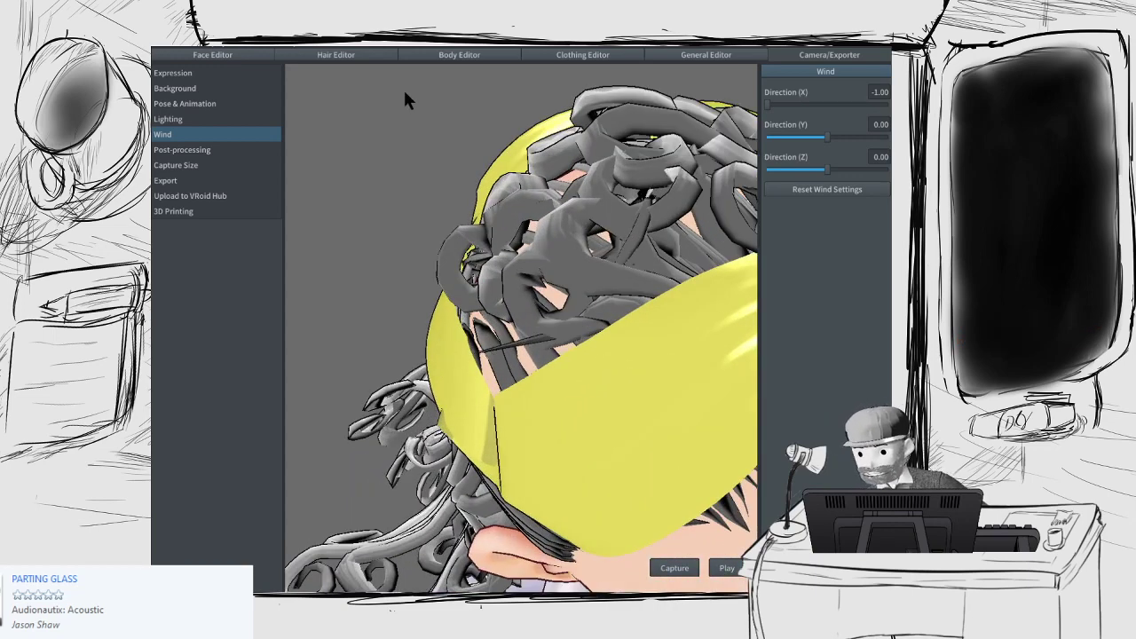
Step: Select the large crown curl beside the headband in the hair editor and check its bone group assignment
left_click(378, 54)
right_click_drag(499, 311, 523, 349)
scroll(522, 343, "up", 10)
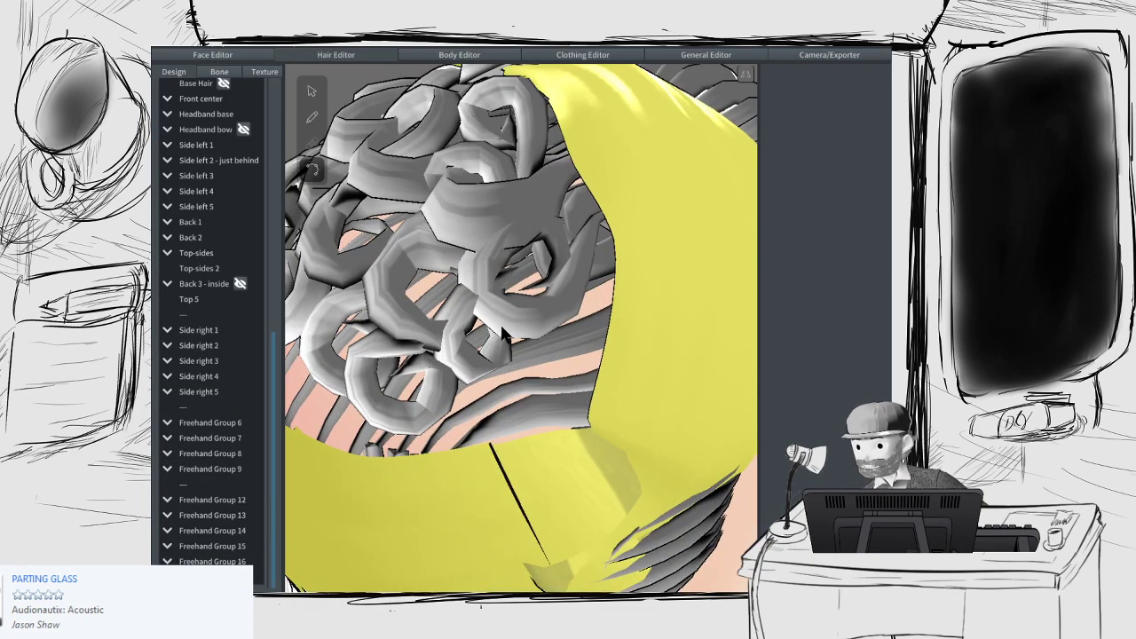
right_click_drag(506, 336, 530, 298)
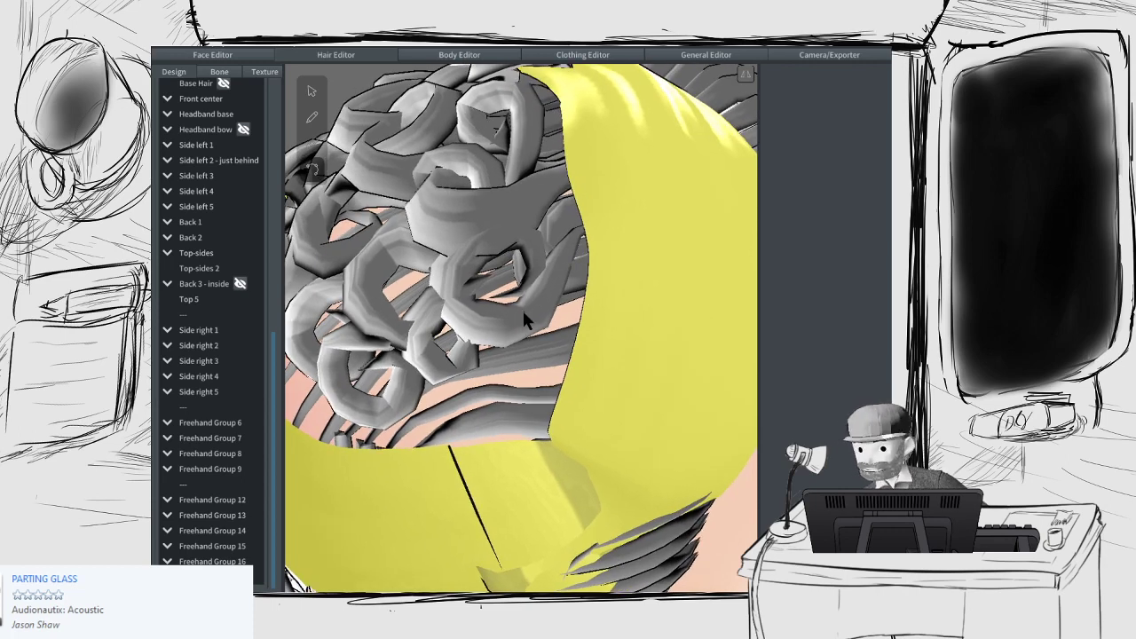
left_click(509, 328)
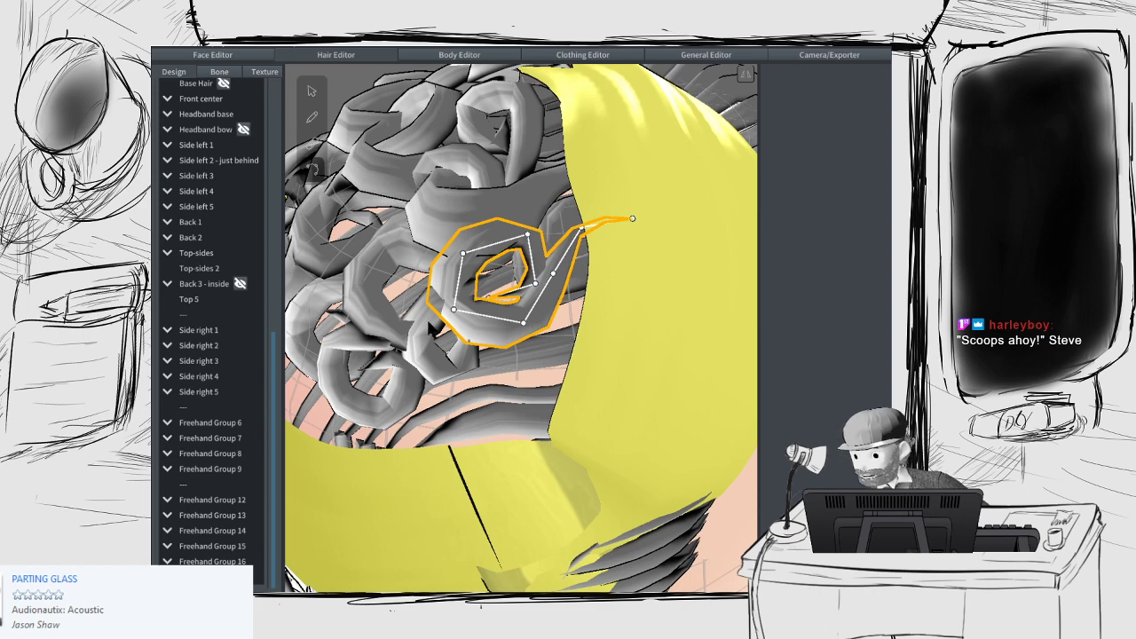
left_click(227, 70)
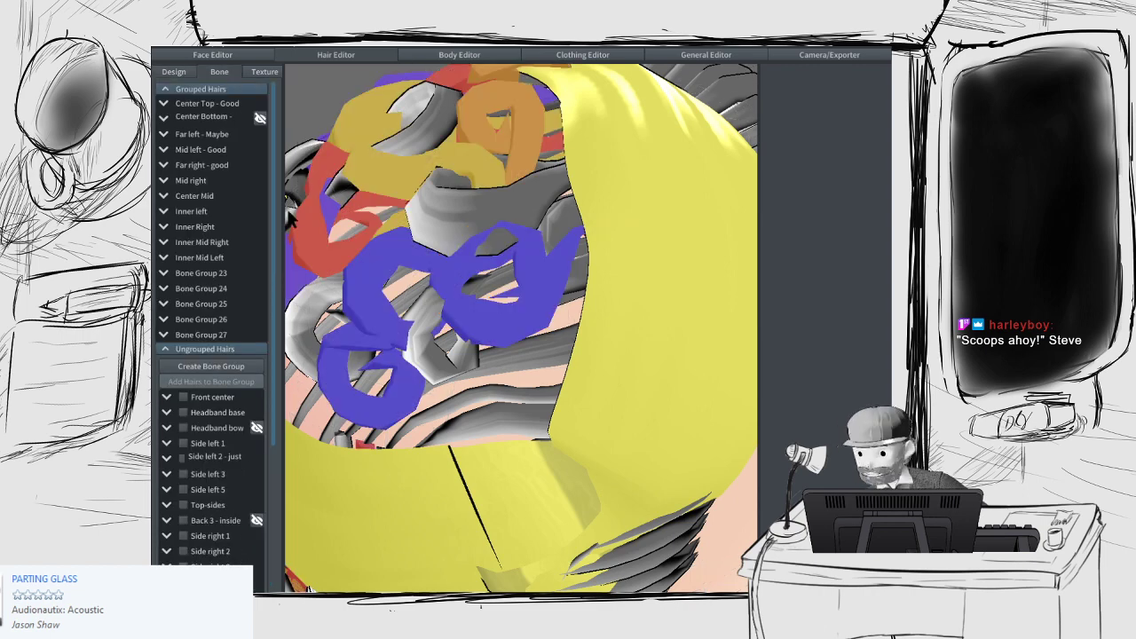
left_click(519, 327)
scroll(521, 336, "down", 5)
scroll(521, 335, "up", 4)
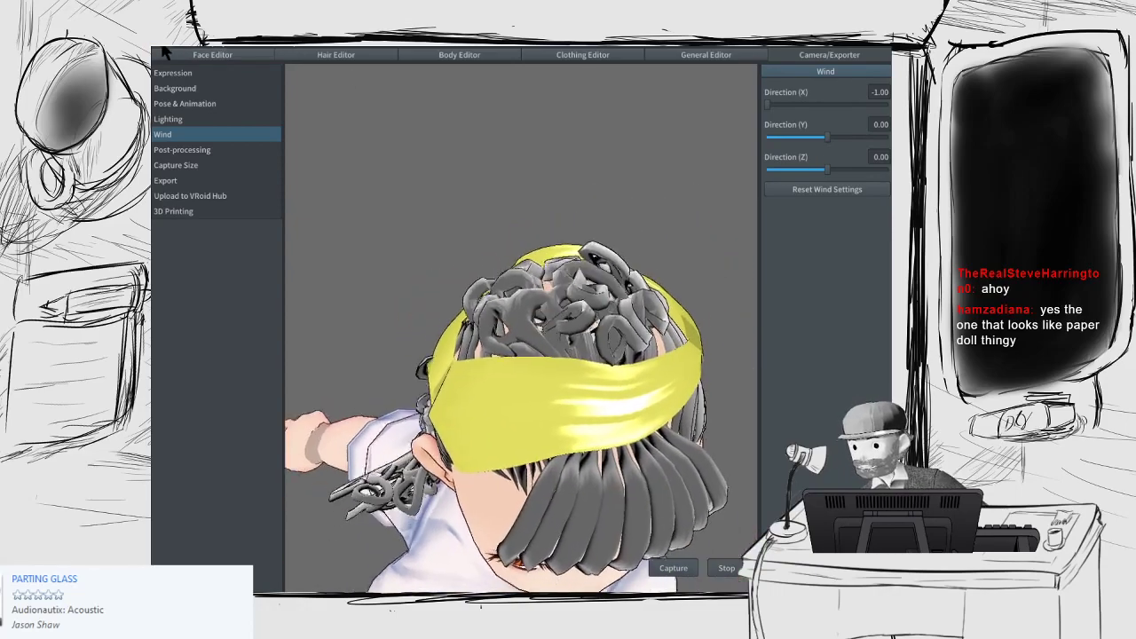
Step: Save the model and reset the wind settings
left_click(165, 53)
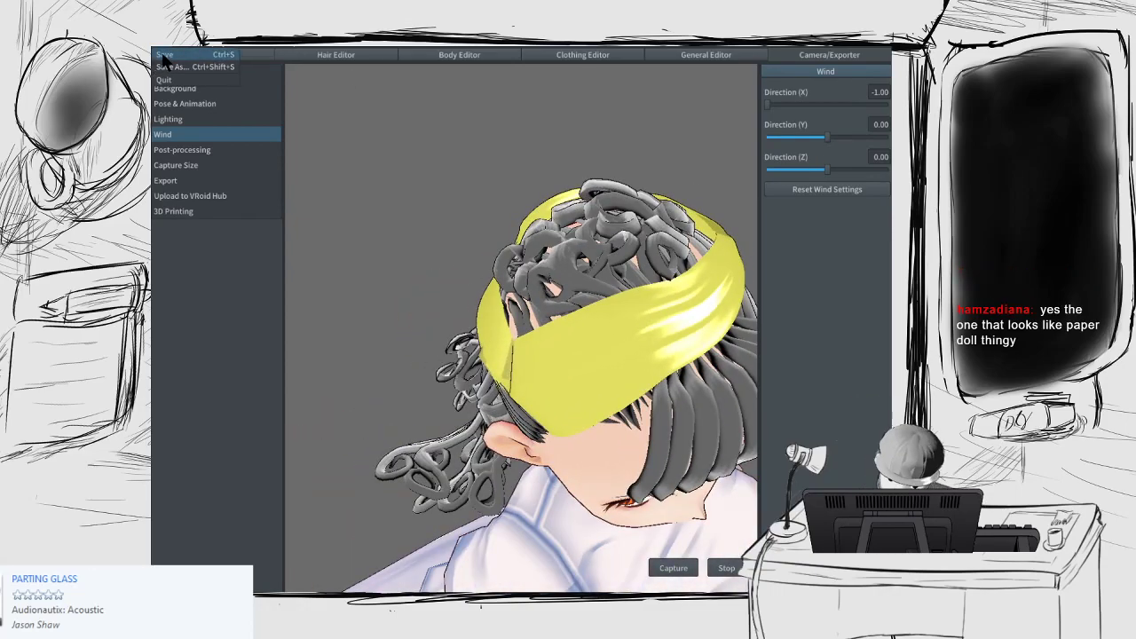
left_click(162, 54)
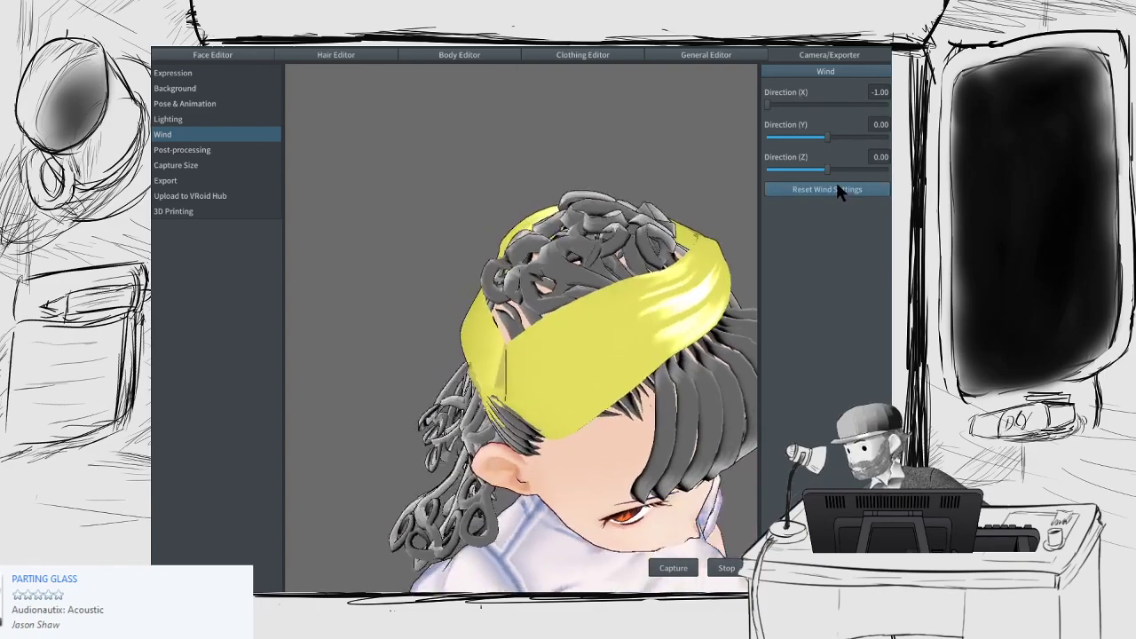
left_click(836, 189)
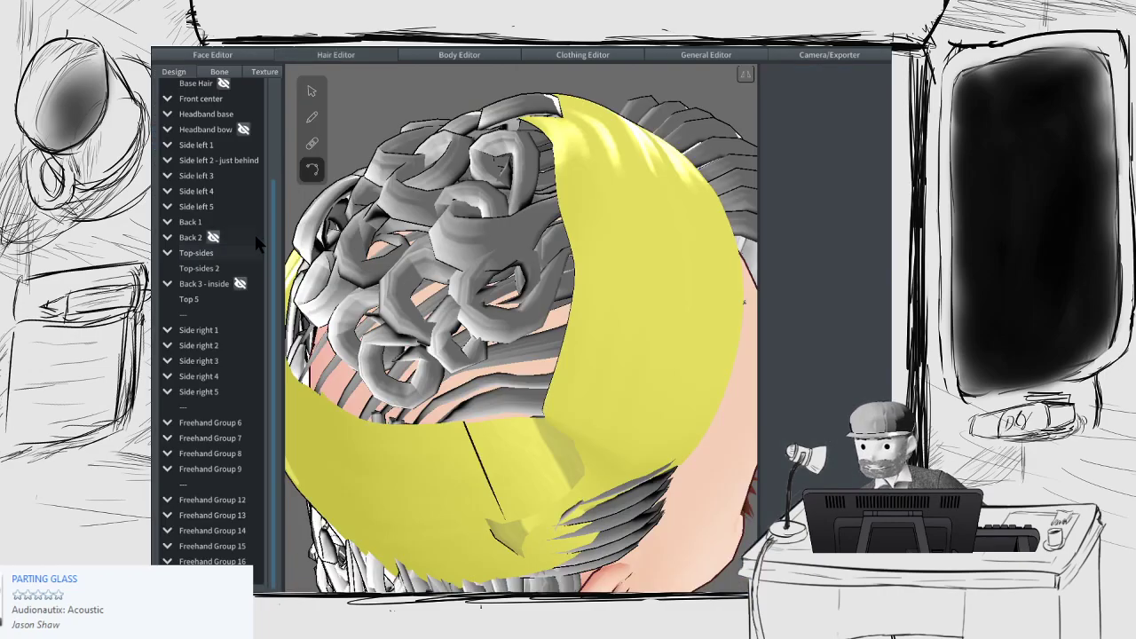
Step: Hide the Headband base hair group
scroll(217, 236, "up", 3)
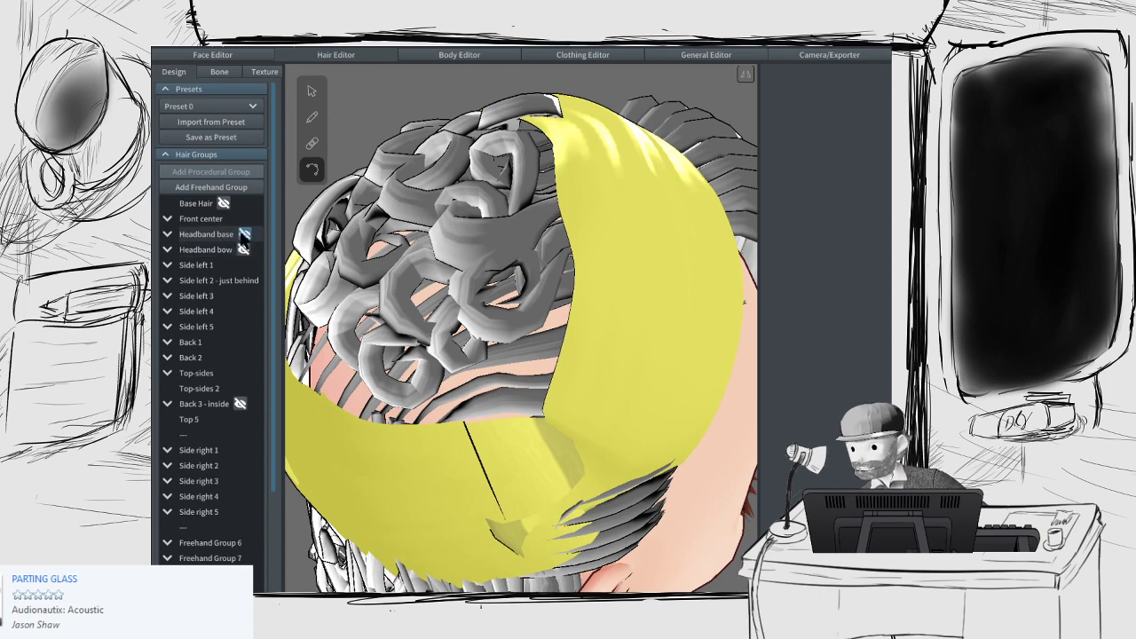
left_click(245, 234)
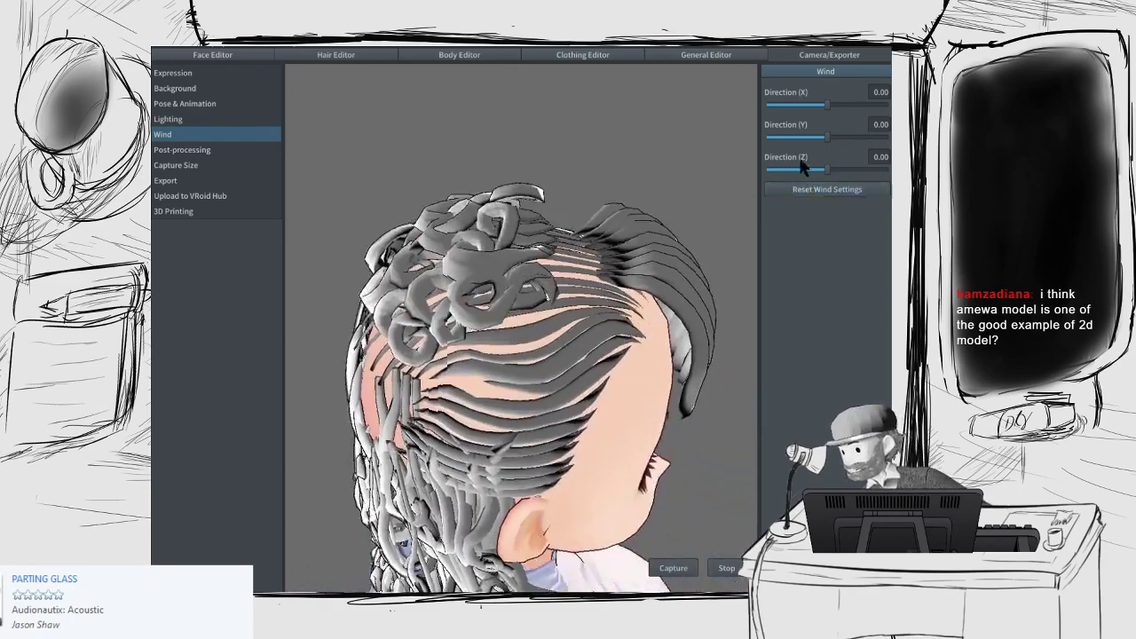
Step: Set the wind's X direction to -1.00 and stop the animation to examine the underside of the crown curls from the front
left_click_drag(825, 104, 725, 101)
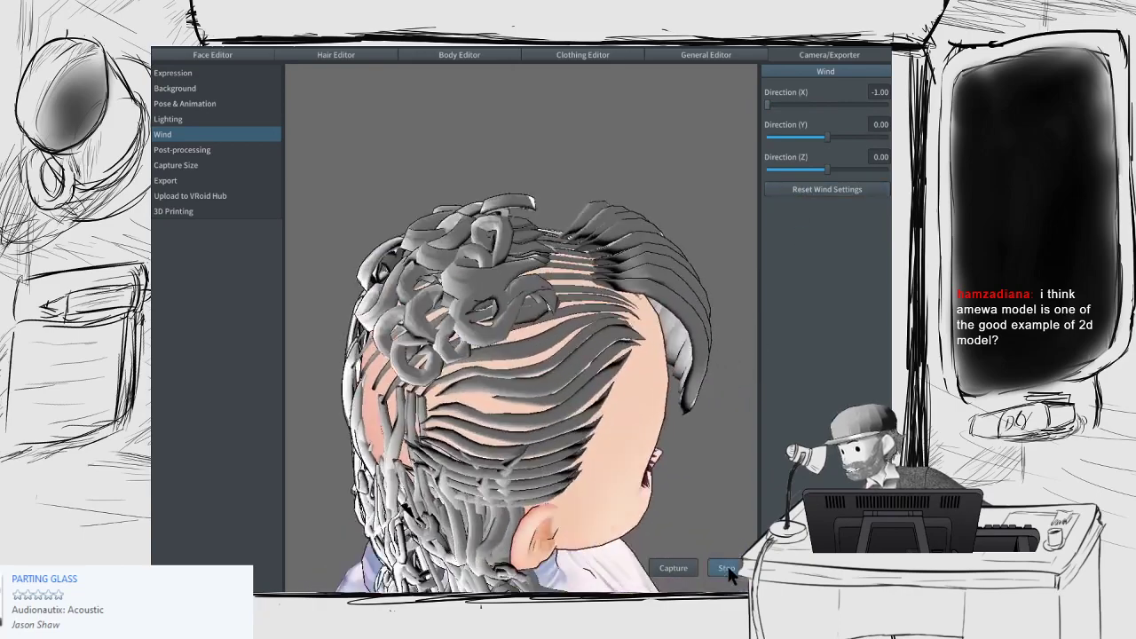
left_click(727, 567)
right_click_drag(692, 480, 550, 435)
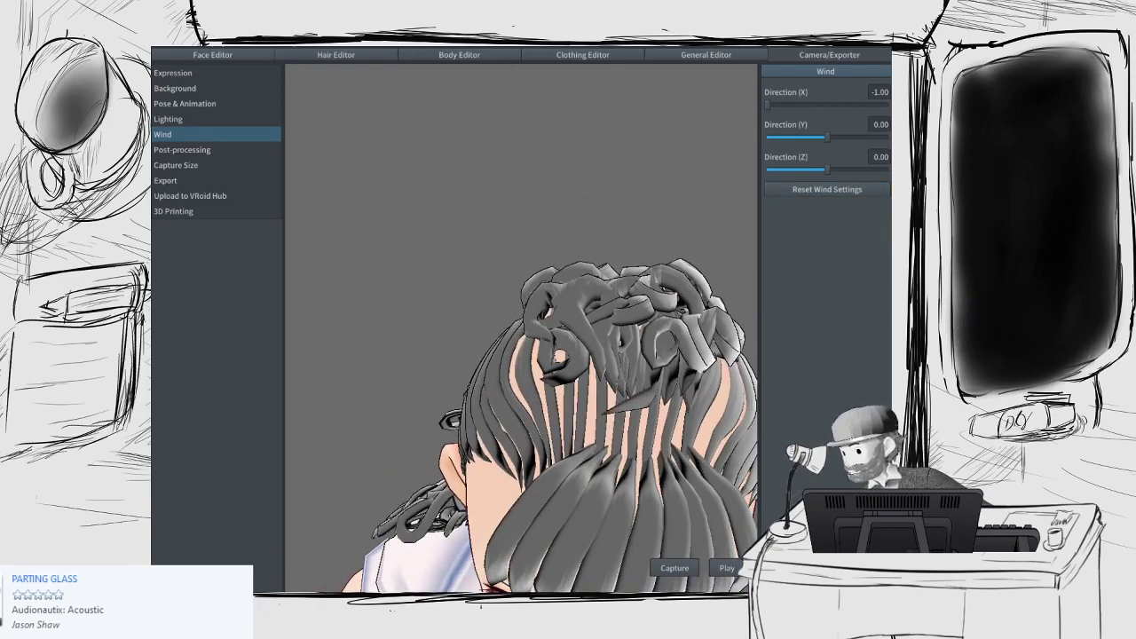
left_click(736, 570)
left_click(736, 570)
scroll(591, 423, "up", 2)
right_click_drag(610, 417, 596, 407)
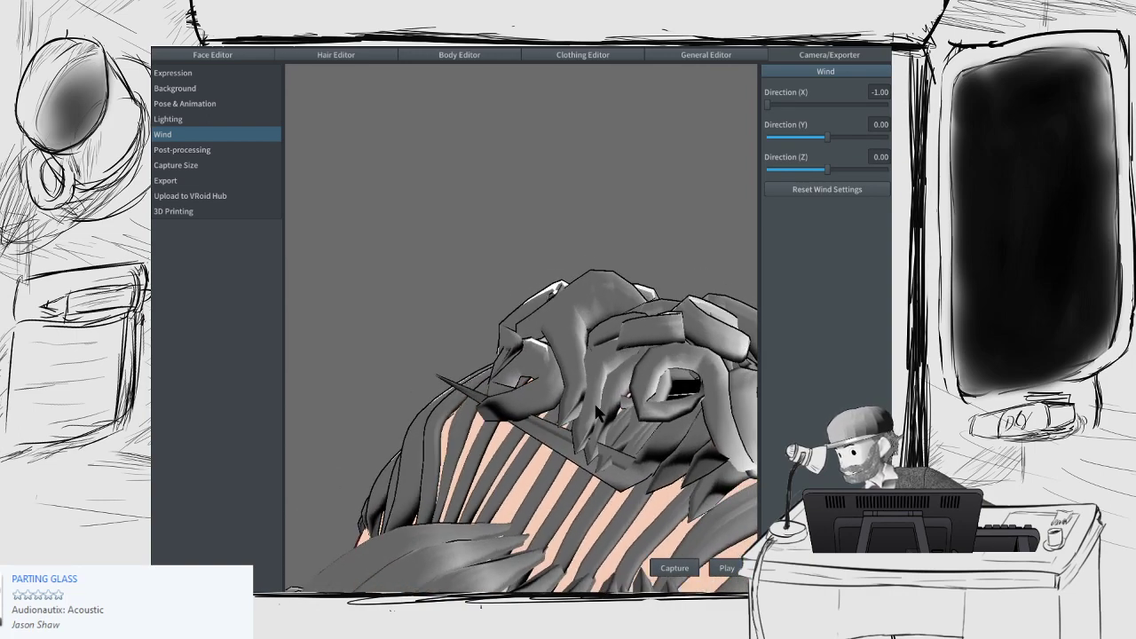
middle_click_drag(684, 545, 615, 464)
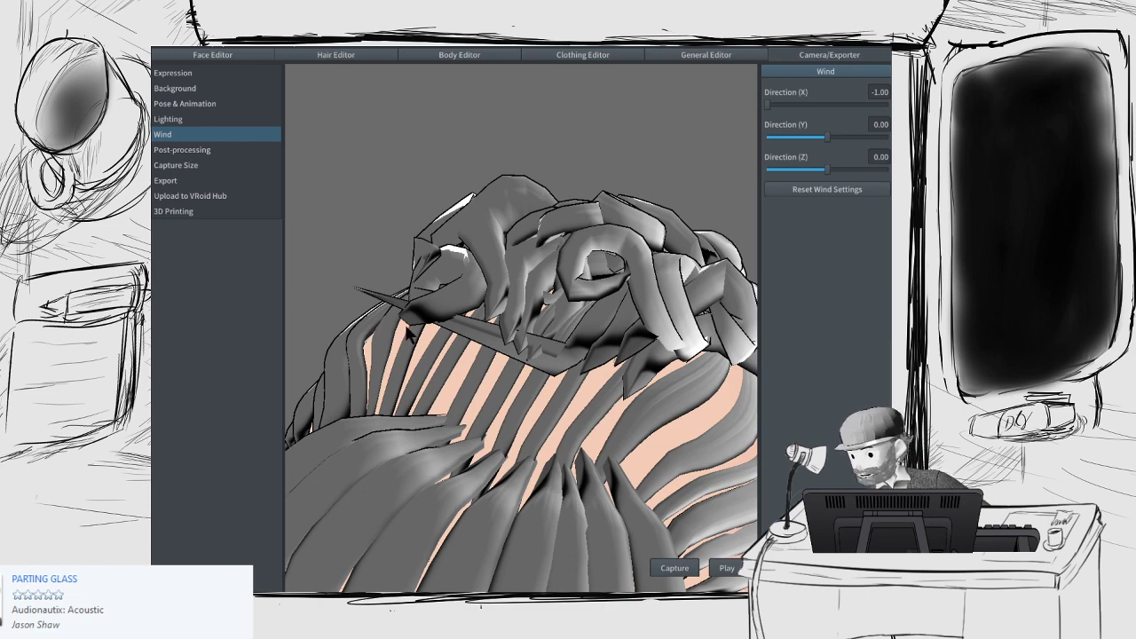
Step: Select the crown curl hanging above the forehead in the hair editor's bone view and inspect its bone group and settings
left_click(309, 55)
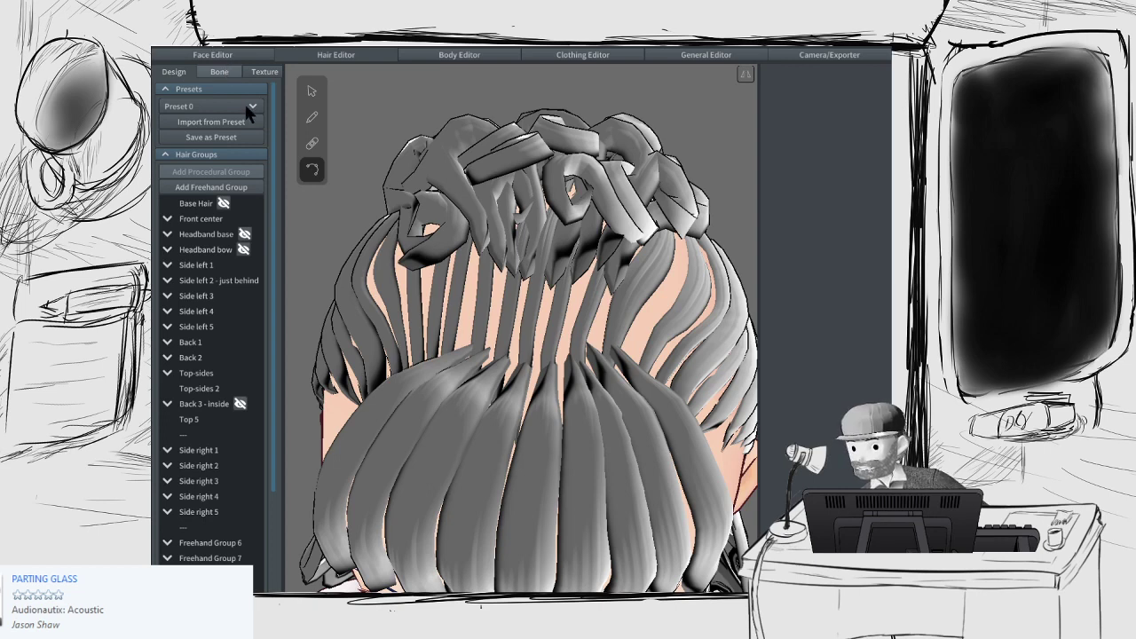
left_click(219, 71)
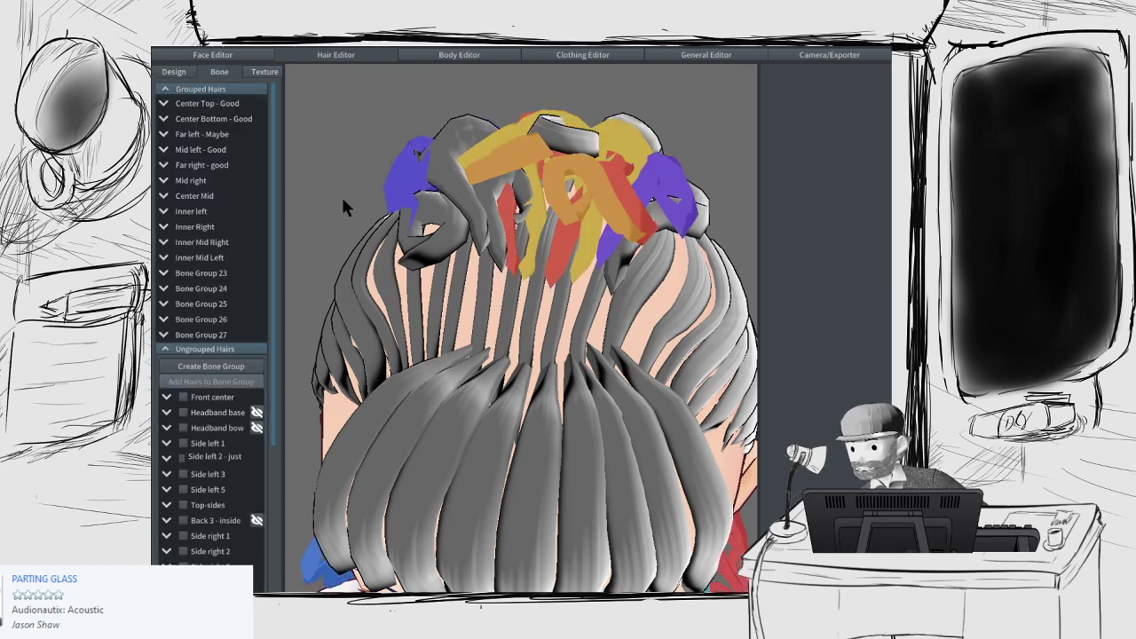
left_click(566, 266)
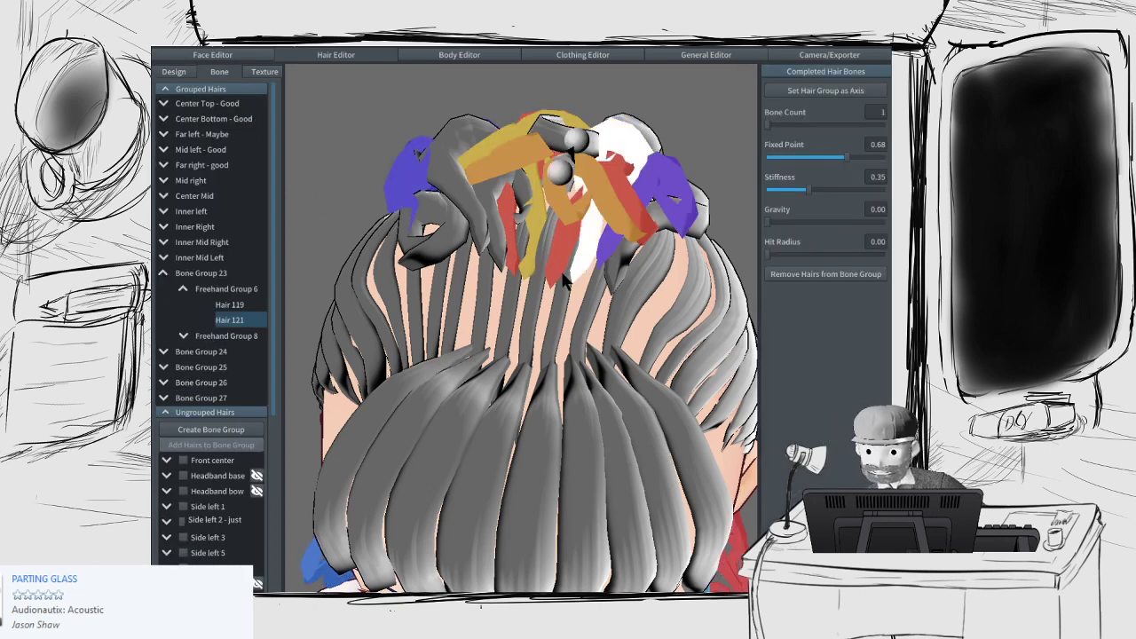
scroll(569, 275, "down", 3)
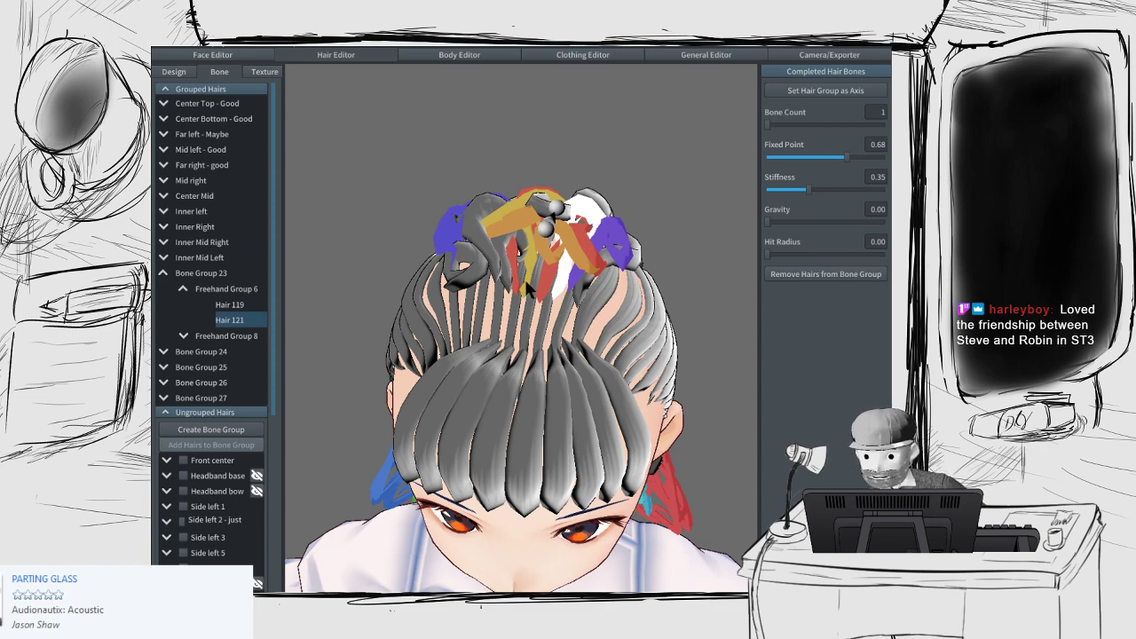
scroll(523, 273, "up", 4)
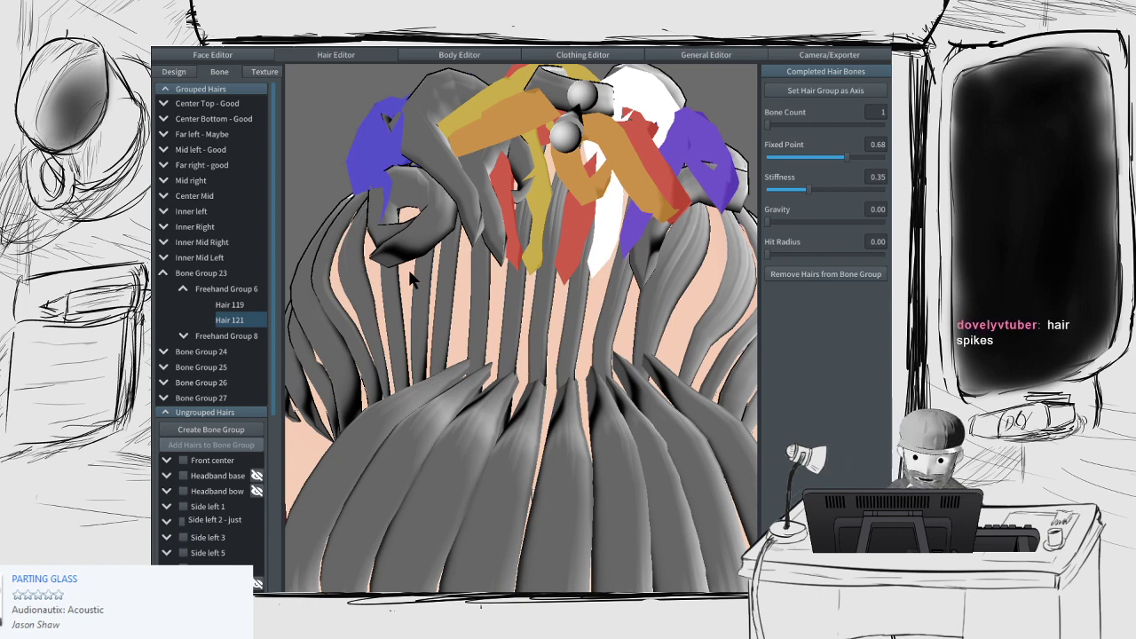
right_click_drag(533, 302, 536, 293)
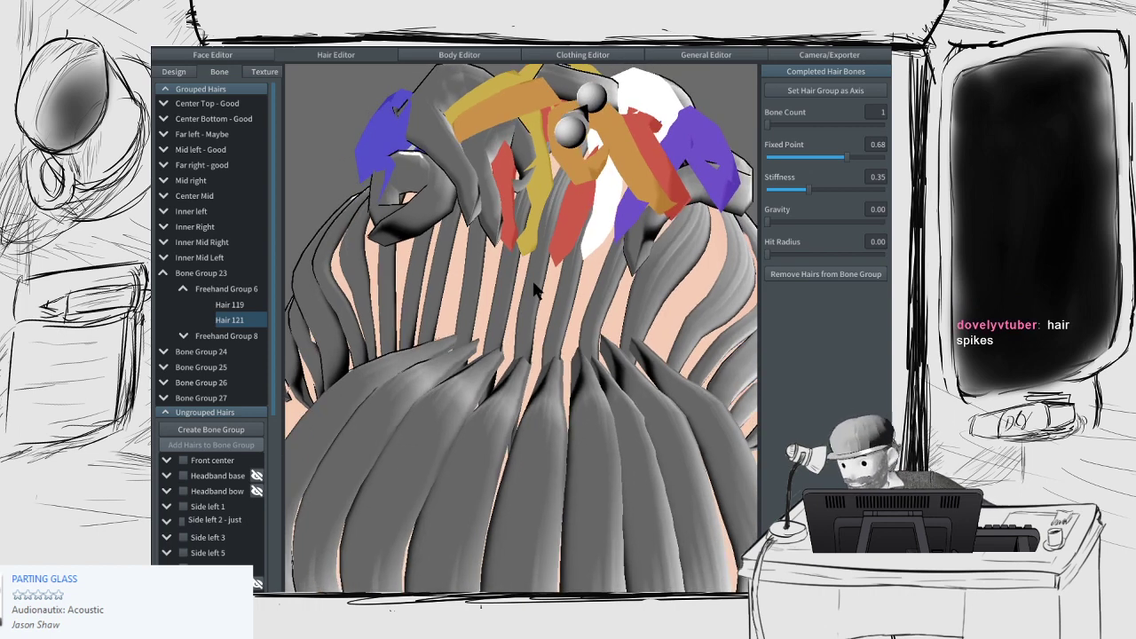
right_click_drag(591, 237, 584, 264)
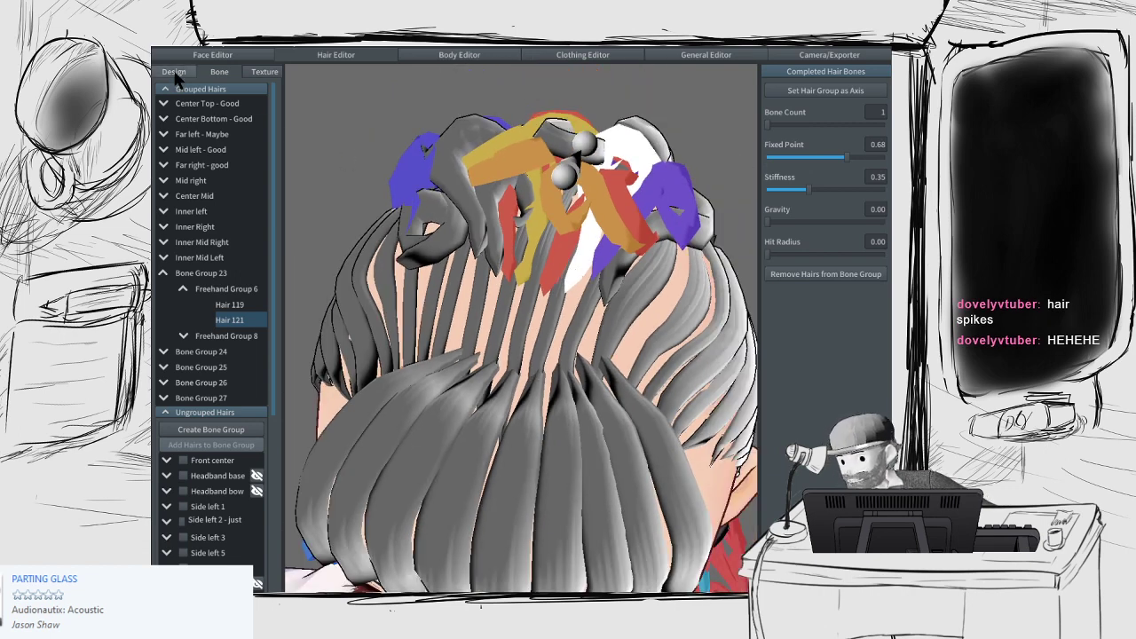
Step: Play and stop the wind animation to examine the spikes under the crown curls
left_click(174, 72)
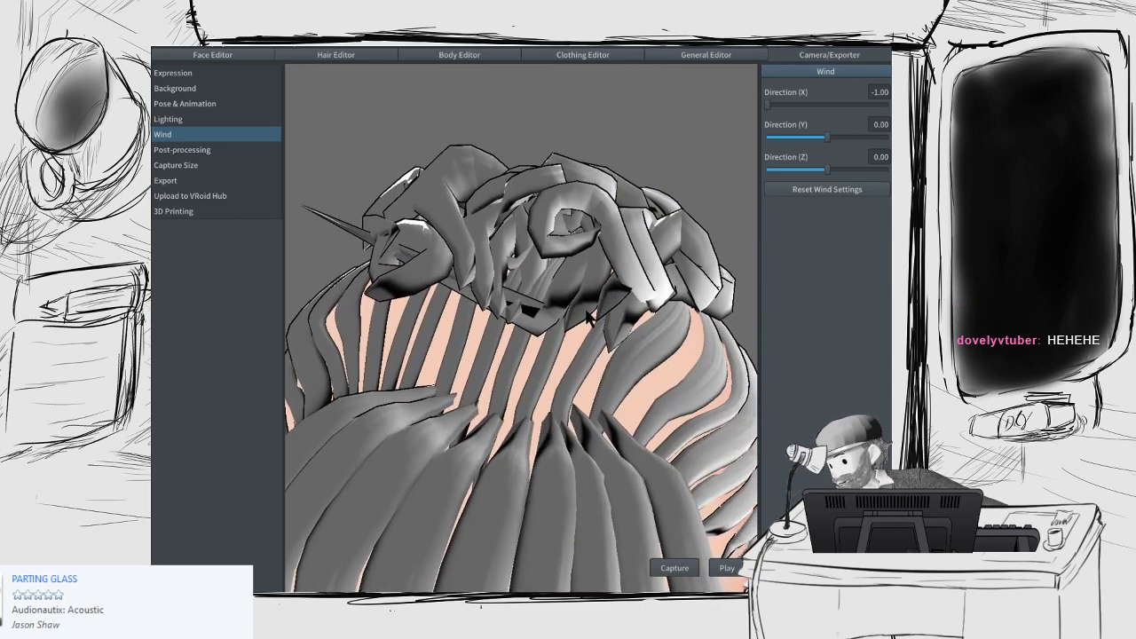
left_click(724, 568)
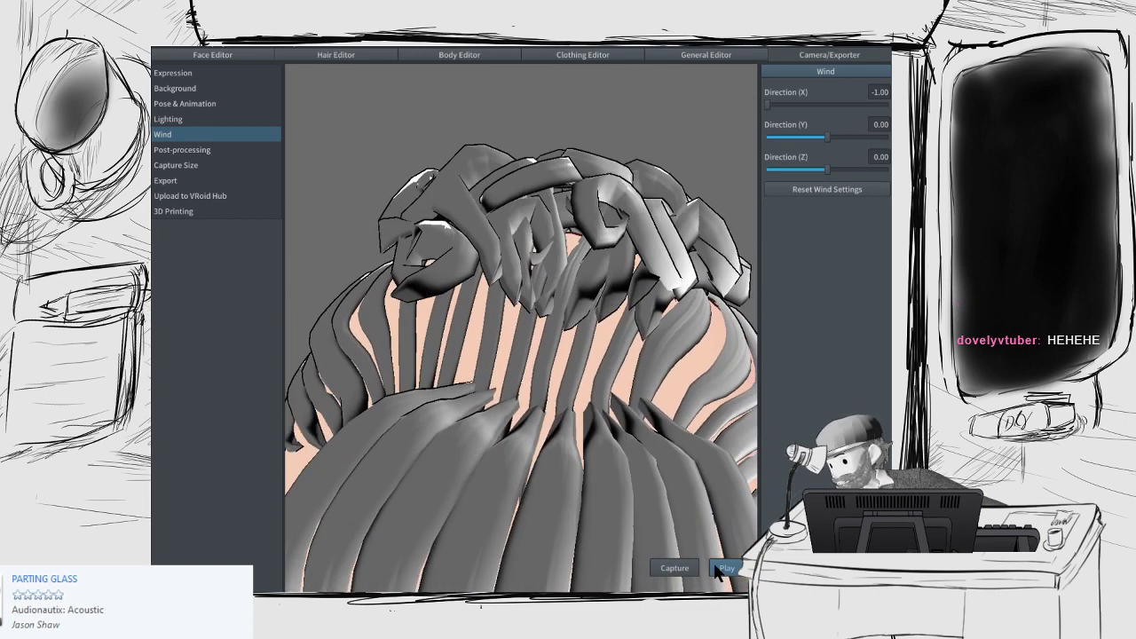
left_click(725, 568)
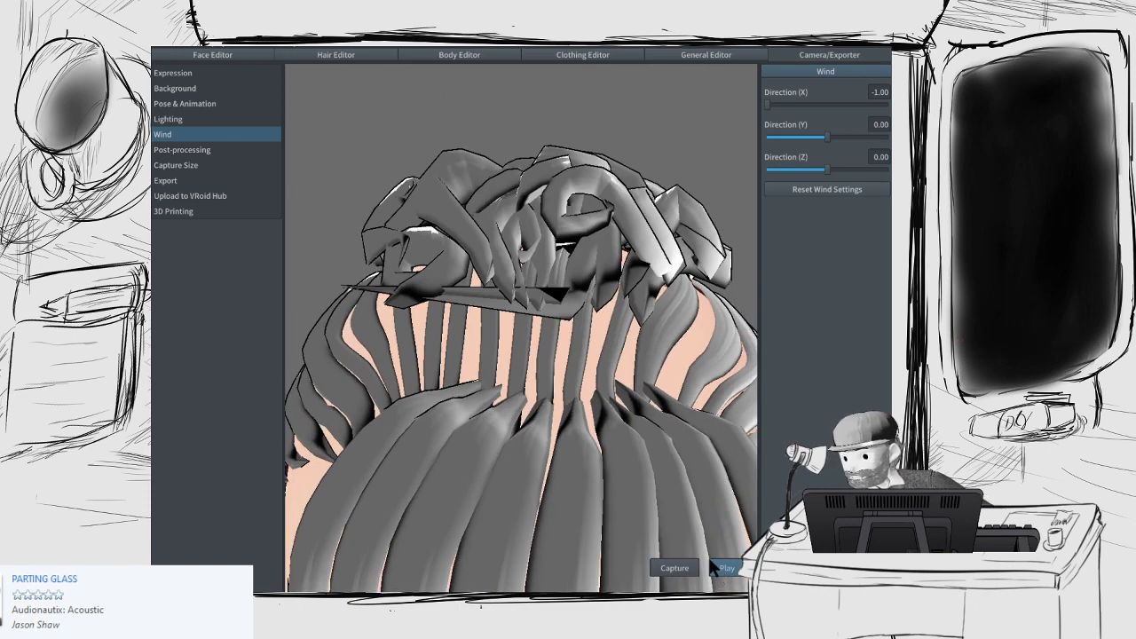
Step: Compare the crown curls in the hair editor with their wind-blown pose, examining them from the front, above and both sides
left_click(353, 53)
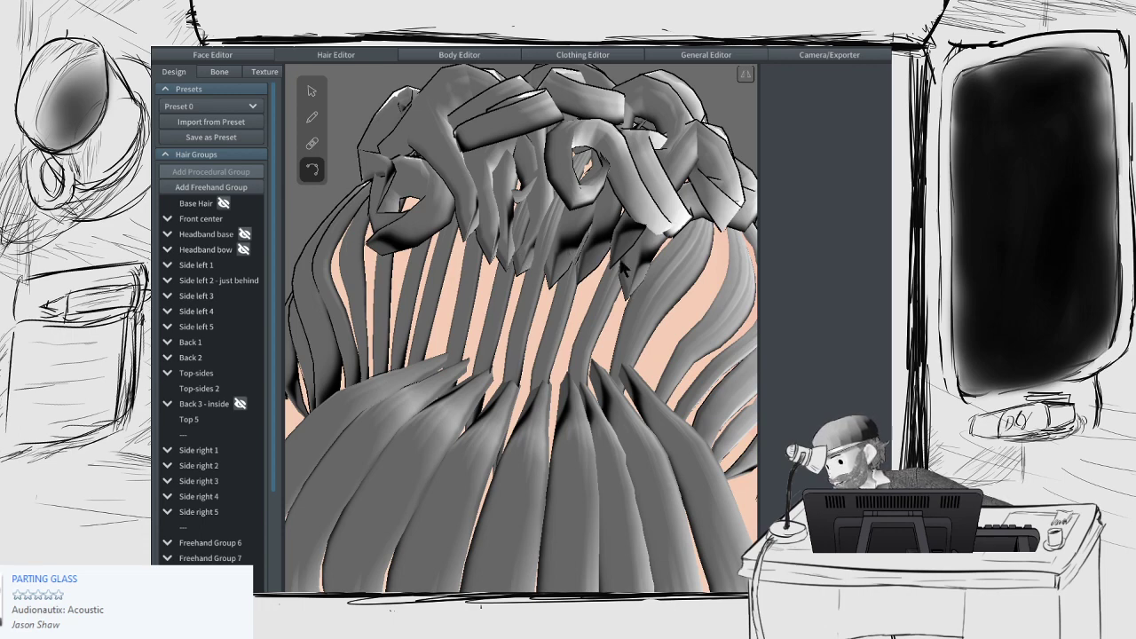
left_click_drag(627, 281, 626, 254)
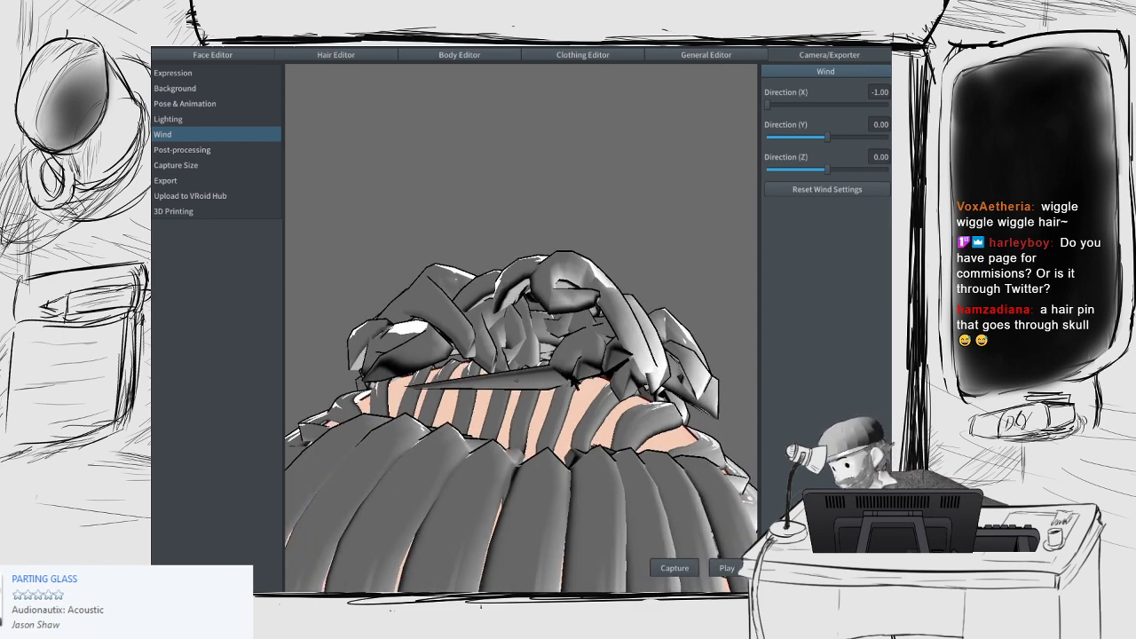
left_click(370, 54)
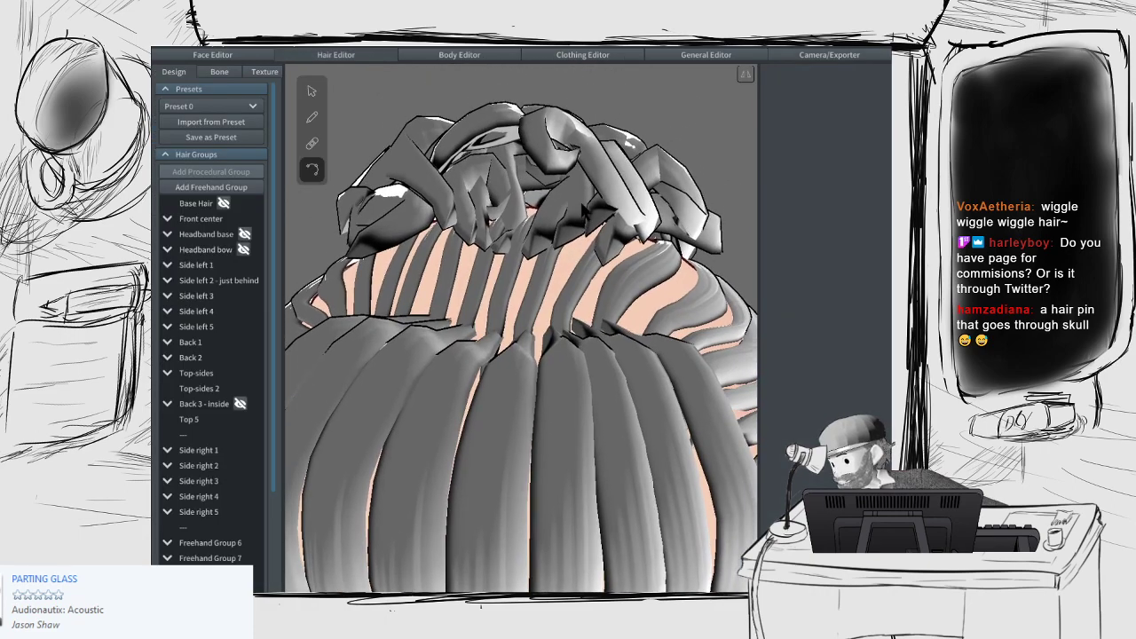
right_click_drag(543, 210, 562, 298)
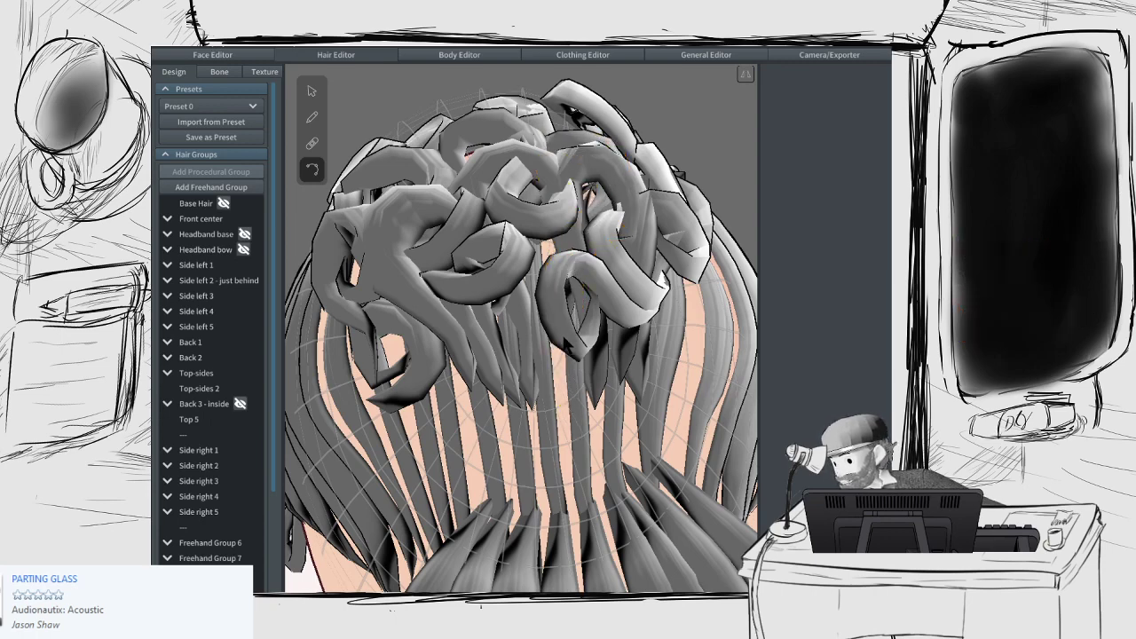
scroll(562, 283, "down", 5)
scroll(563, 282, "down", 3)
left_click(683, 239)
right_click_drag(682, 240, 568, 293)
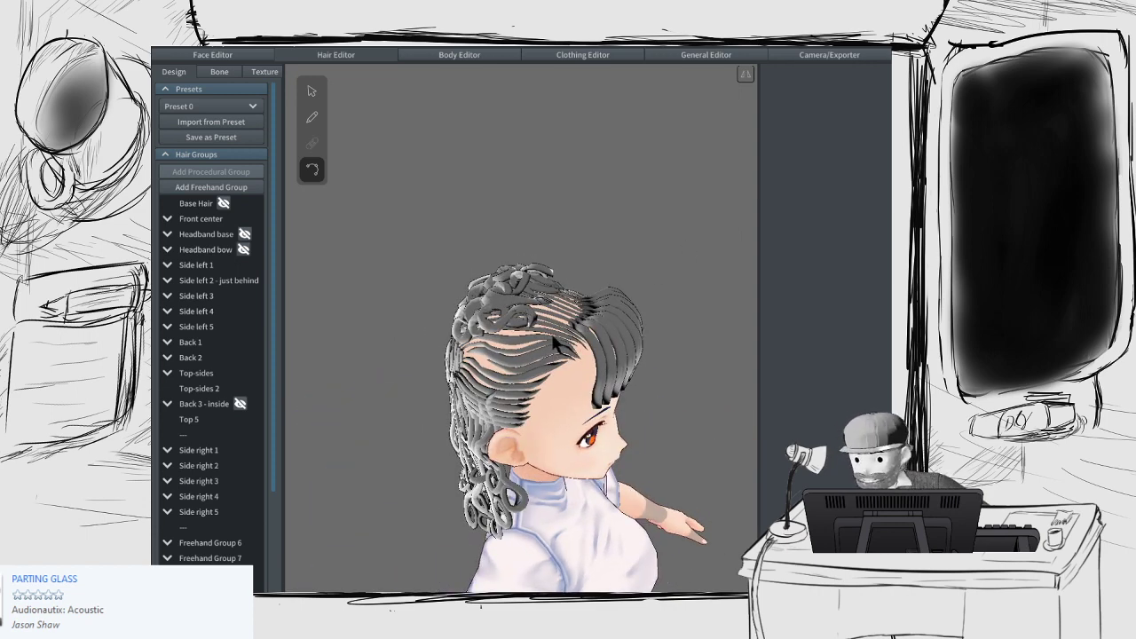
right_click_drag(512, 364, 528, 387)
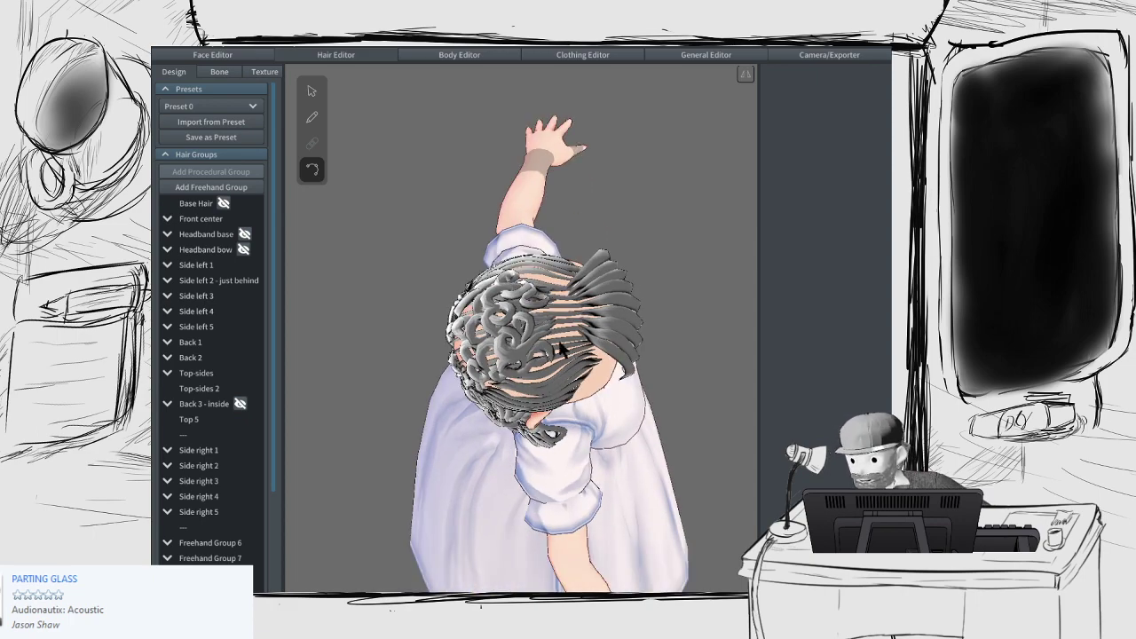
right_click_drag(555, 340, 506, 350)
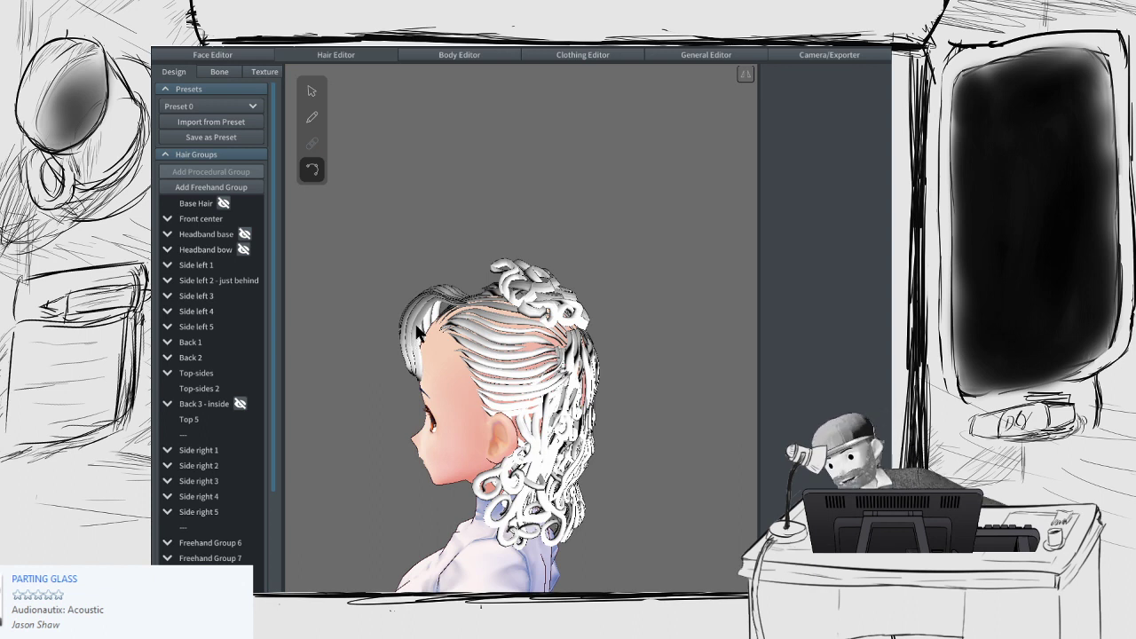
Step: Select crown curl Hair 123 in the bone view and set its hair group as the axis of Bone Group 26
left_click(219, 73)
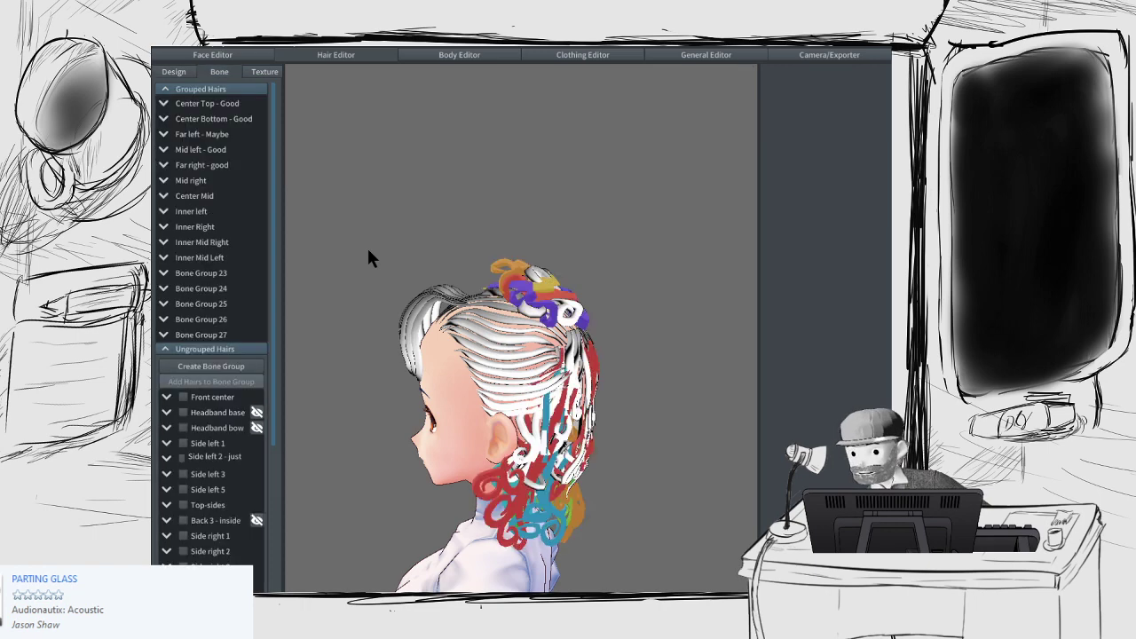
right_click_drag(369, 251, 526, 375)
scroll(527, 375, "up", 6)
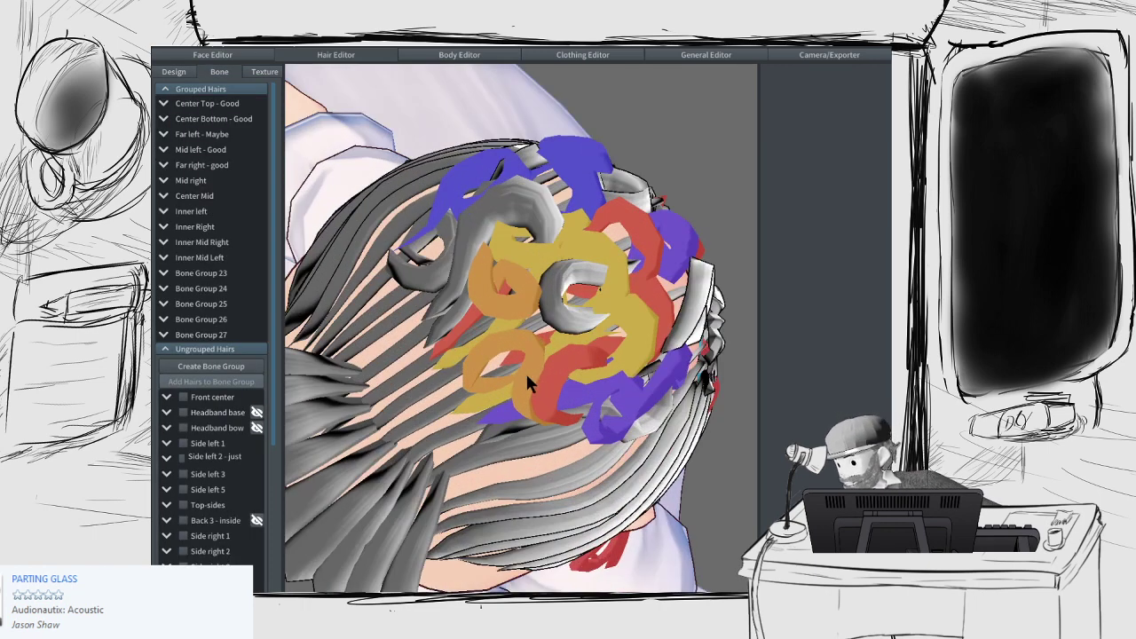
left_click(599, 401)
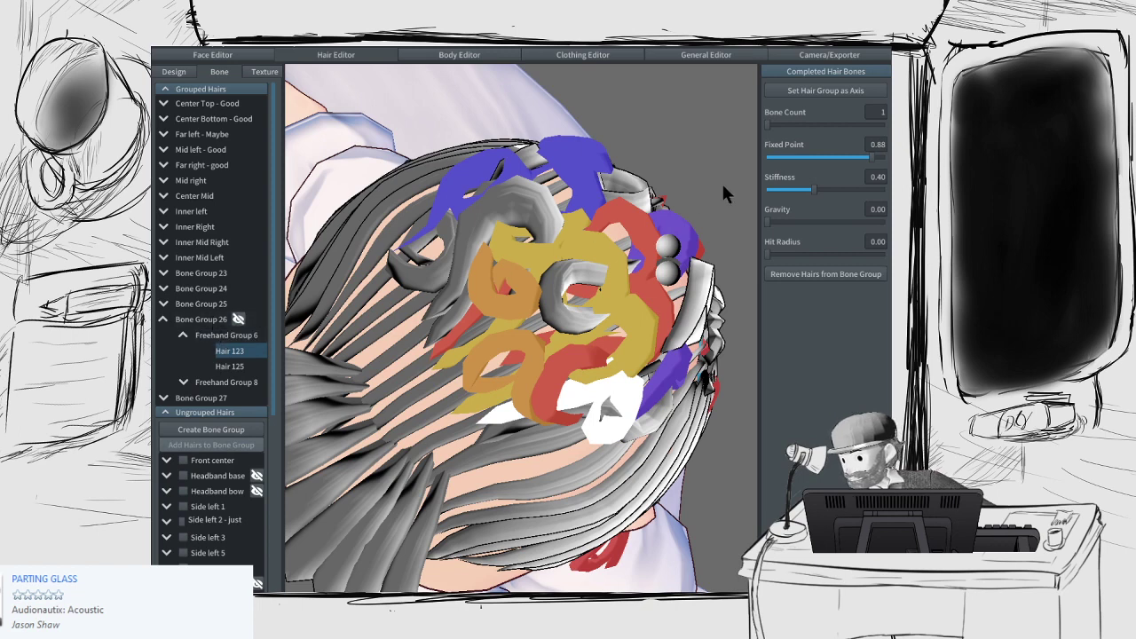
left_click(806, 90)
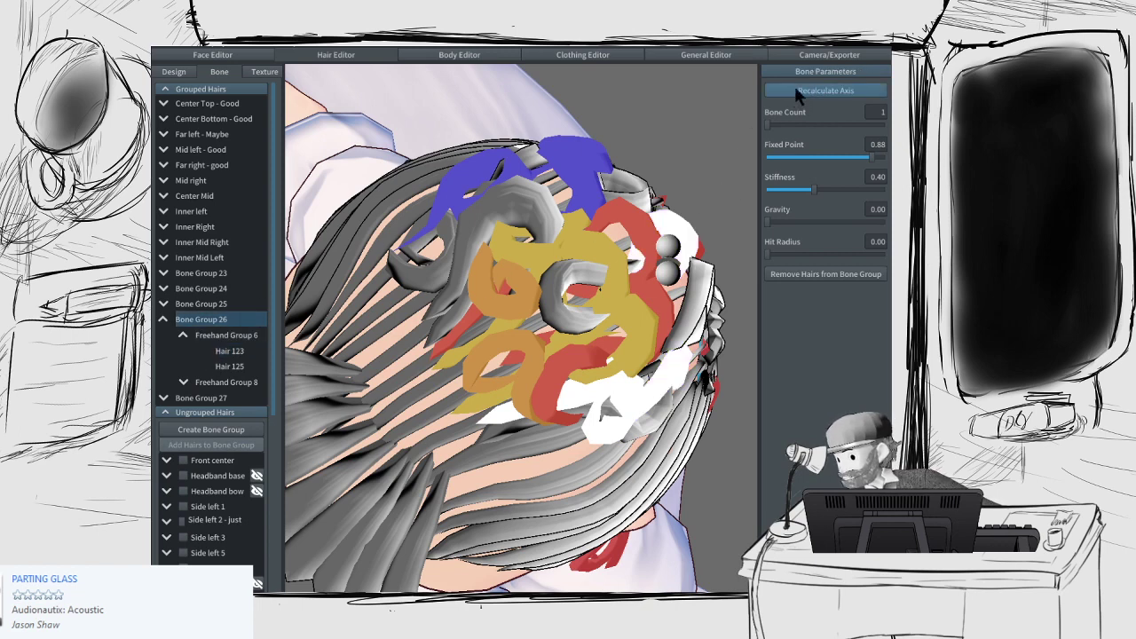
right_click_drag(604, 342, 595, 323)
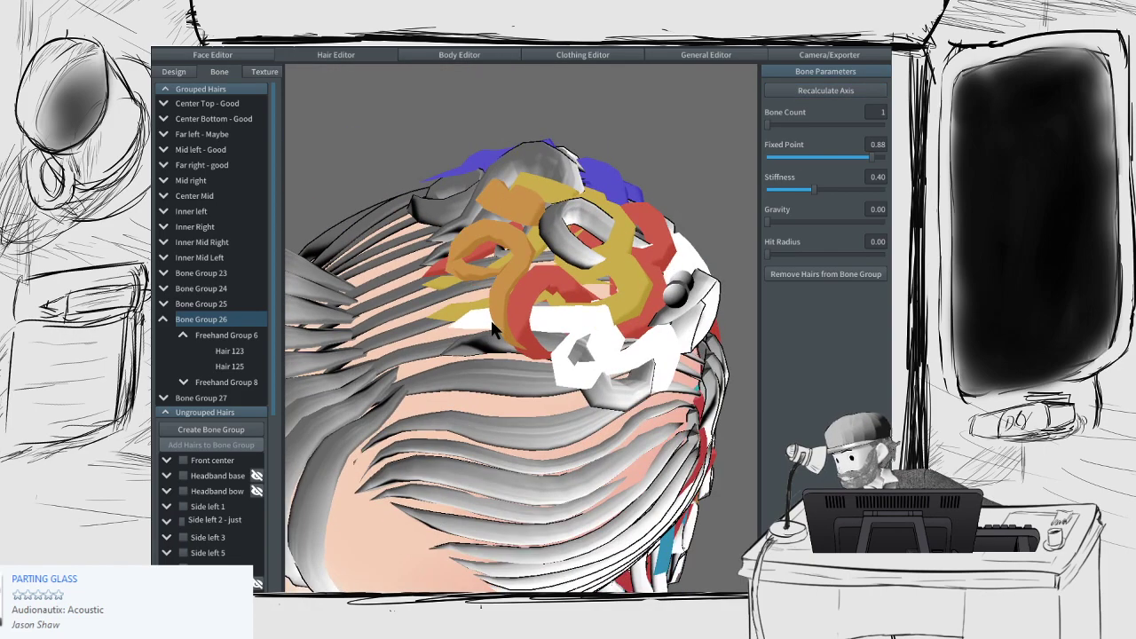
left_click(230, 351)
Step: Set the hair group of Hair 130 as the axis of Bone Group 24, recalculate the axis and check the curls in the wind
right_click_drag(612, 320, 563, 264)
left_click(562, 261)
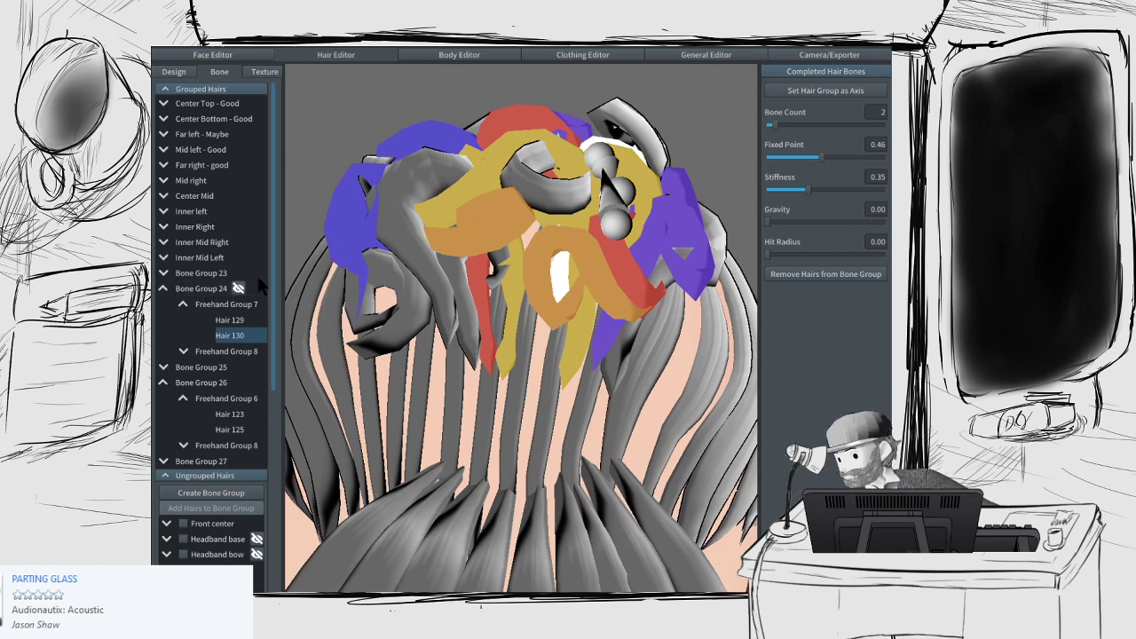
left_click(777, 91)
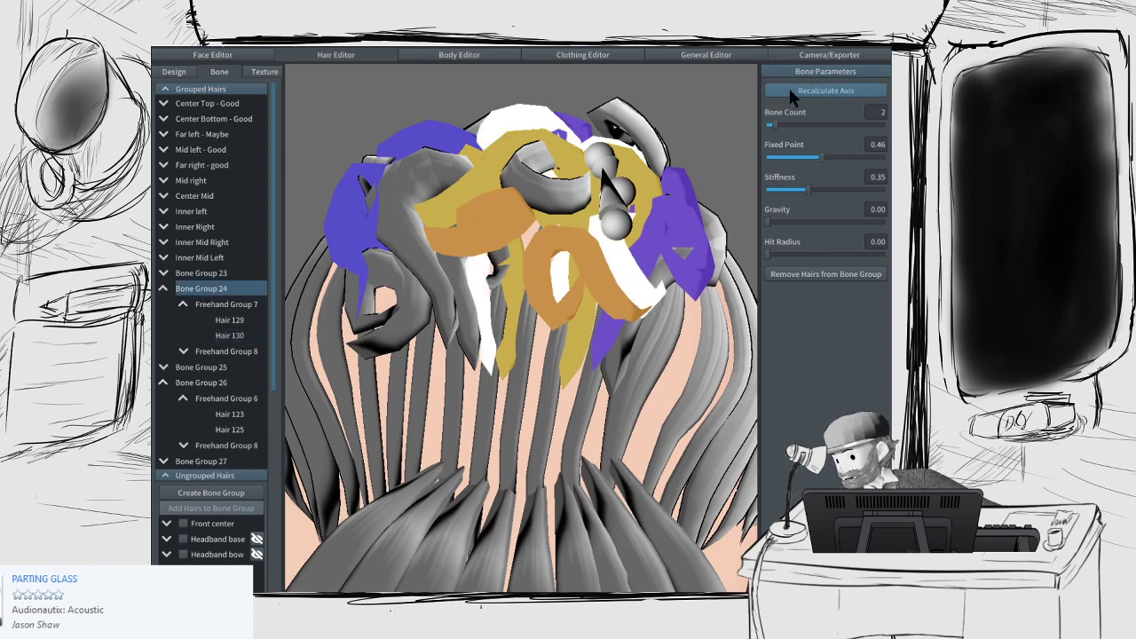
left_click(789, 89)
right_click_drag(568, 255, 494, 254)
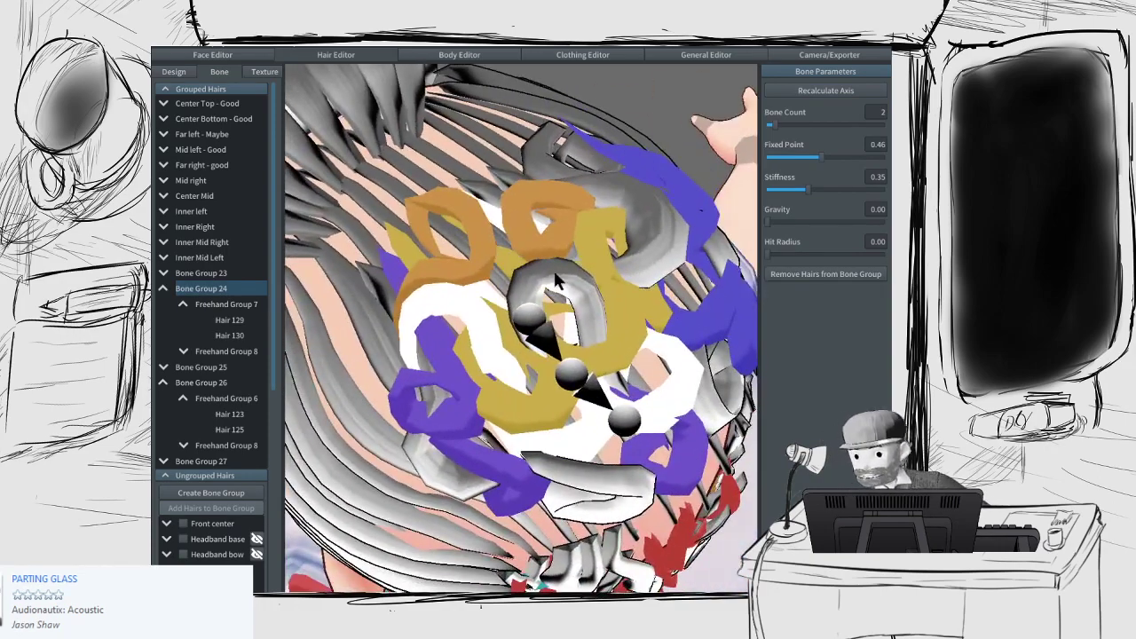
scroll(625, 275, "down", 3)
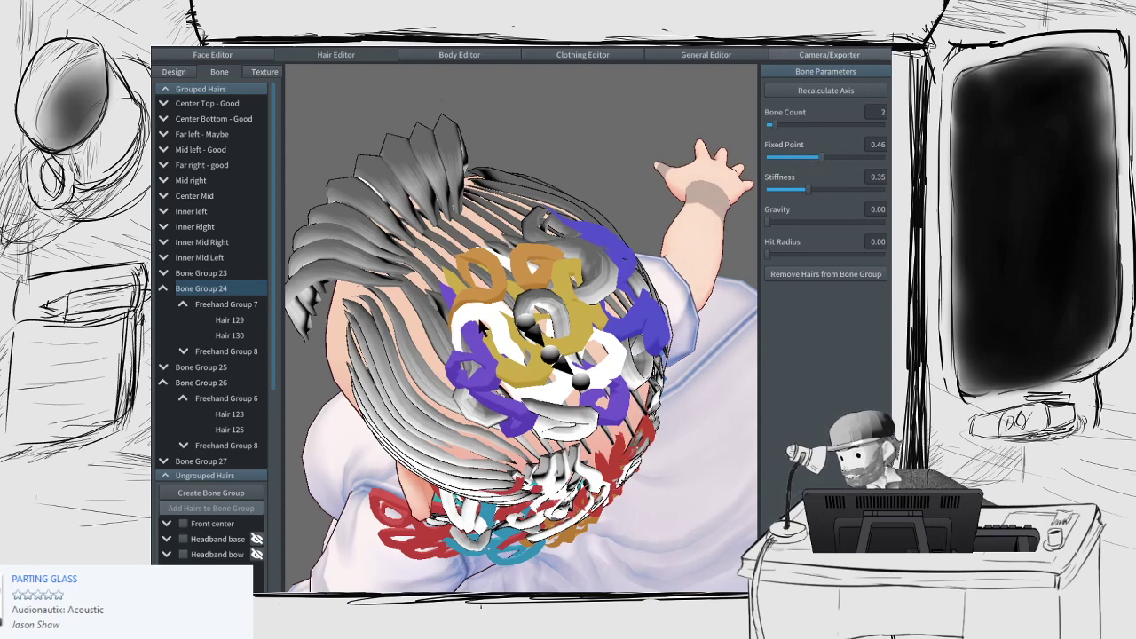
left_click(829, 54)
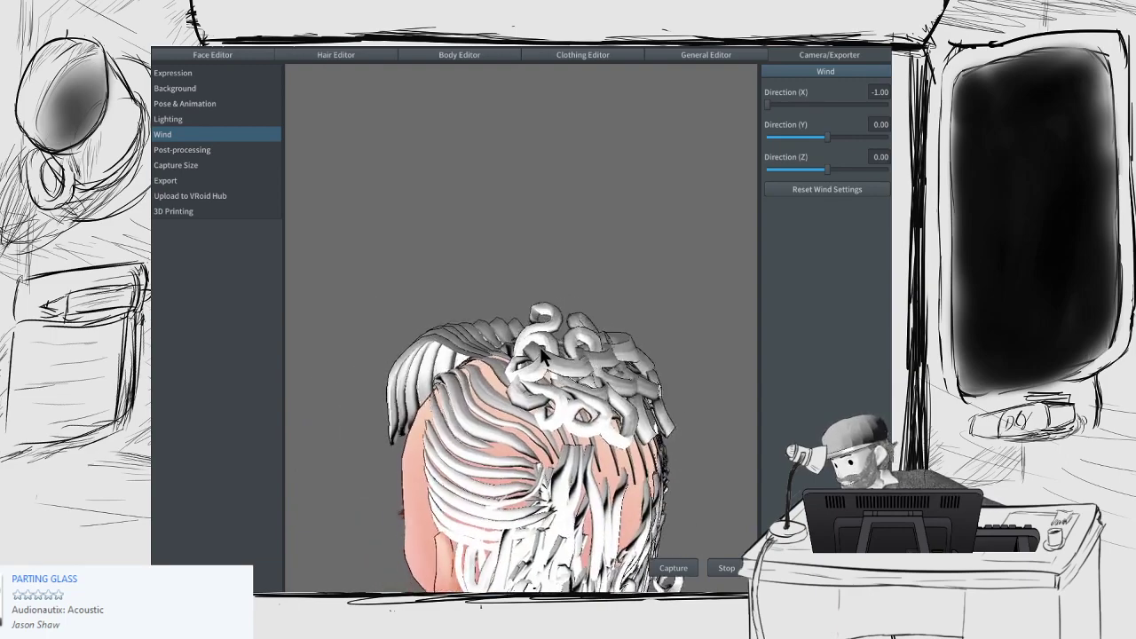
Step: Select Hair 136 at the back of the crown, set its bone group's bone count to 2 and lower the fixed point slightly
left_click(335, 55)
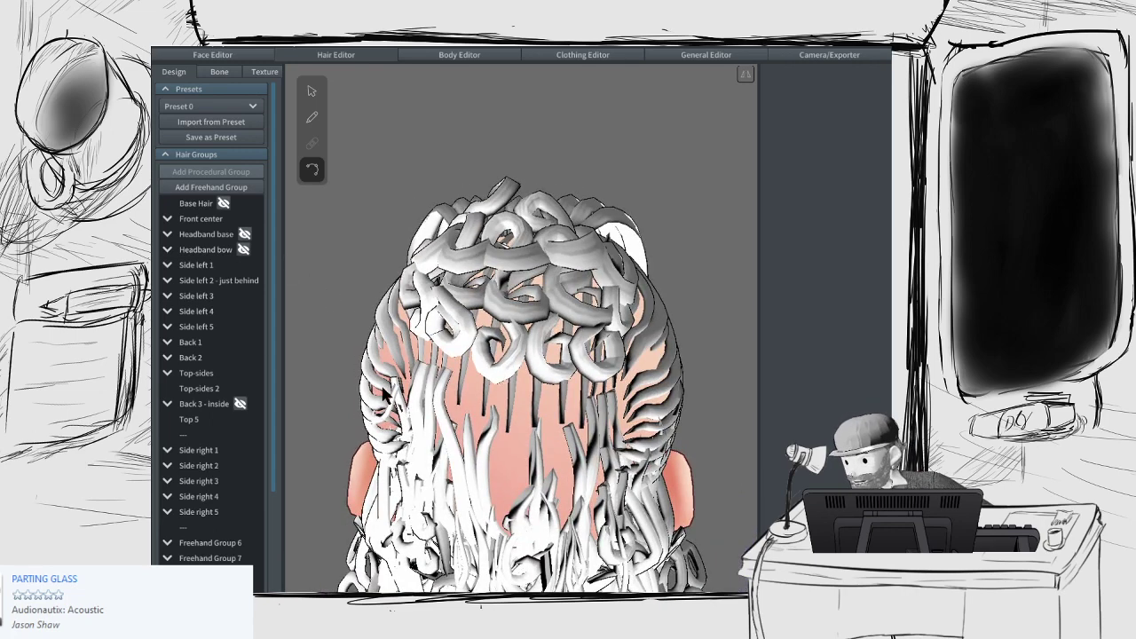
left_click(224, 73)
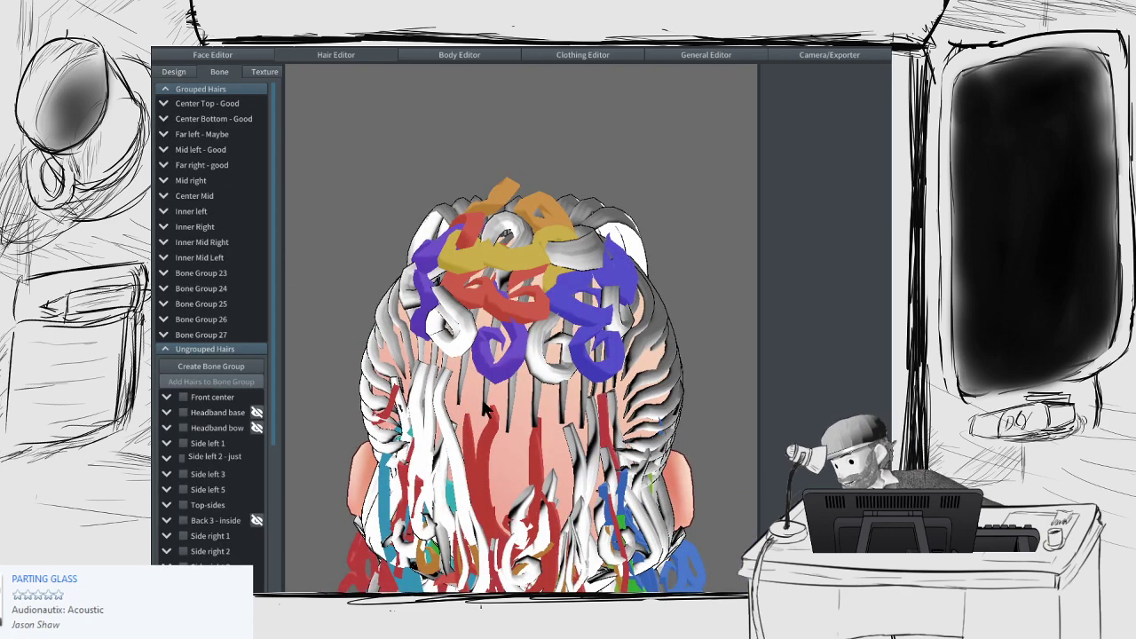
mouse_move(484, 397)
right_mouse_down()
mouse_move(552, 396)
mouse_move(487, 398)
right_mouse_up()
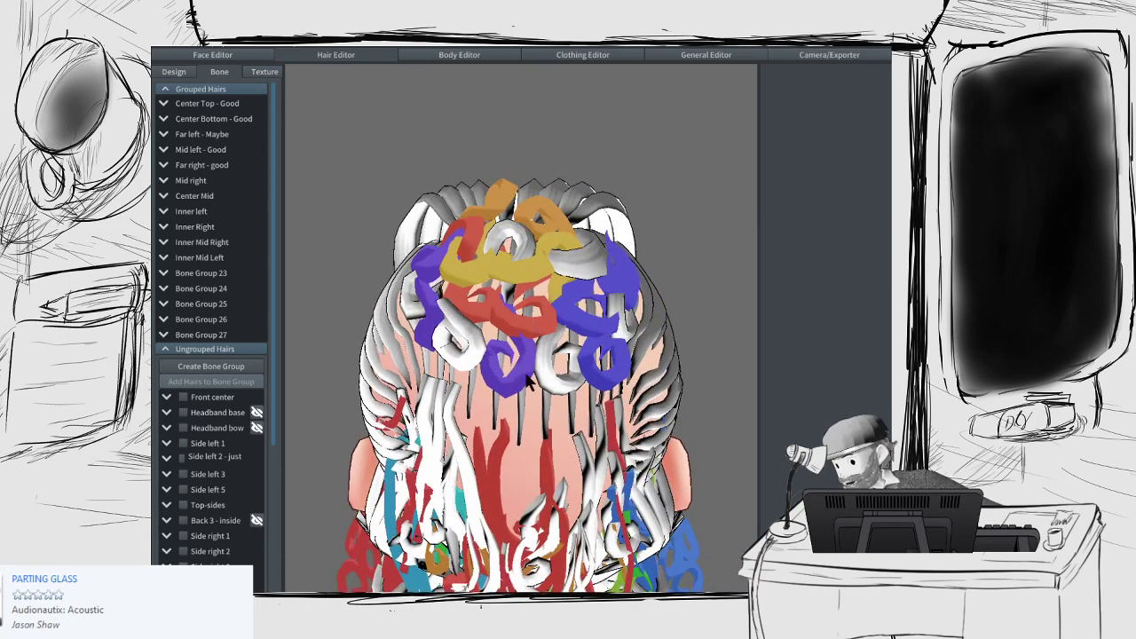
left_click(528, 378)
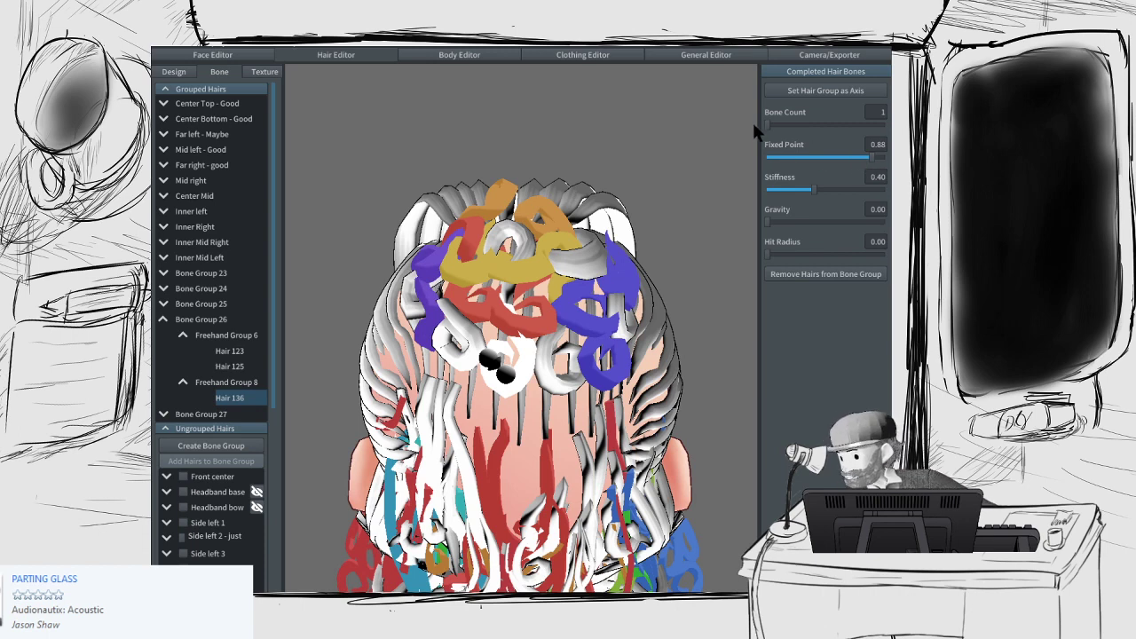
left_click_drag(768, 125, 775, 124)
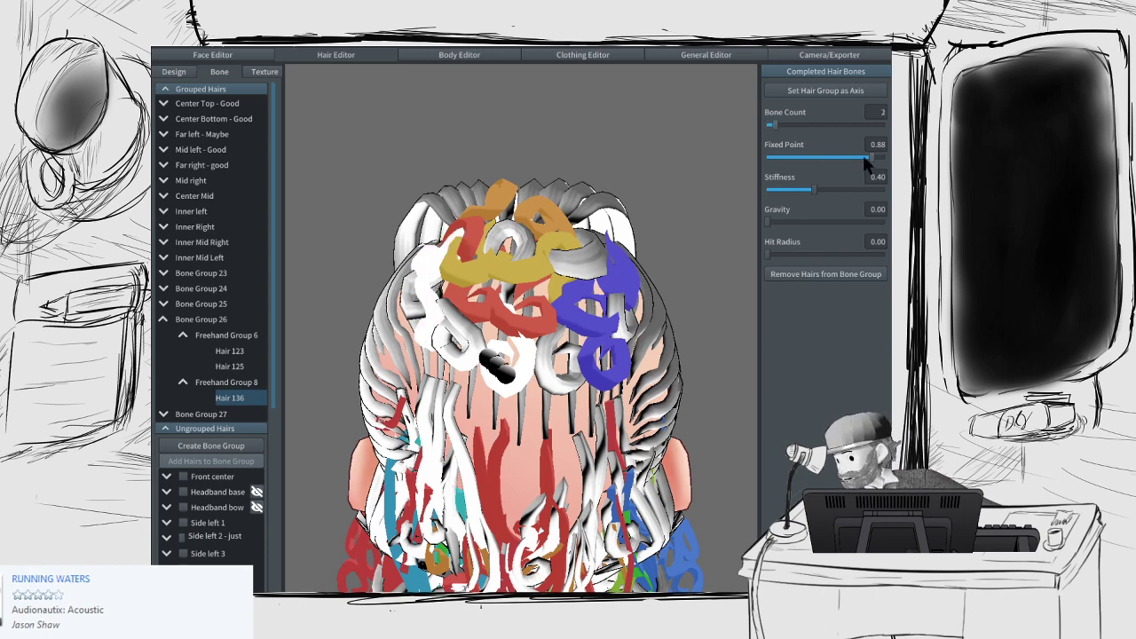
left_click_drag(865, 160, 861, 160)
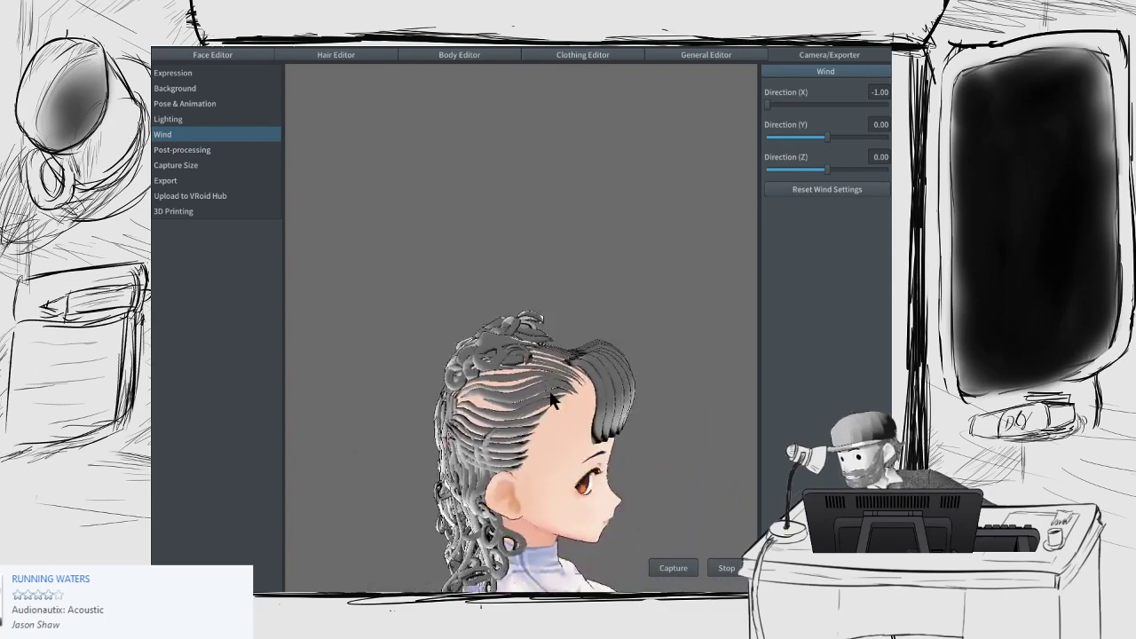
Step: Show the Headband base hair group again and set the wind's X direction to 1.00 to check the hair's movement
left_click(330, 57)
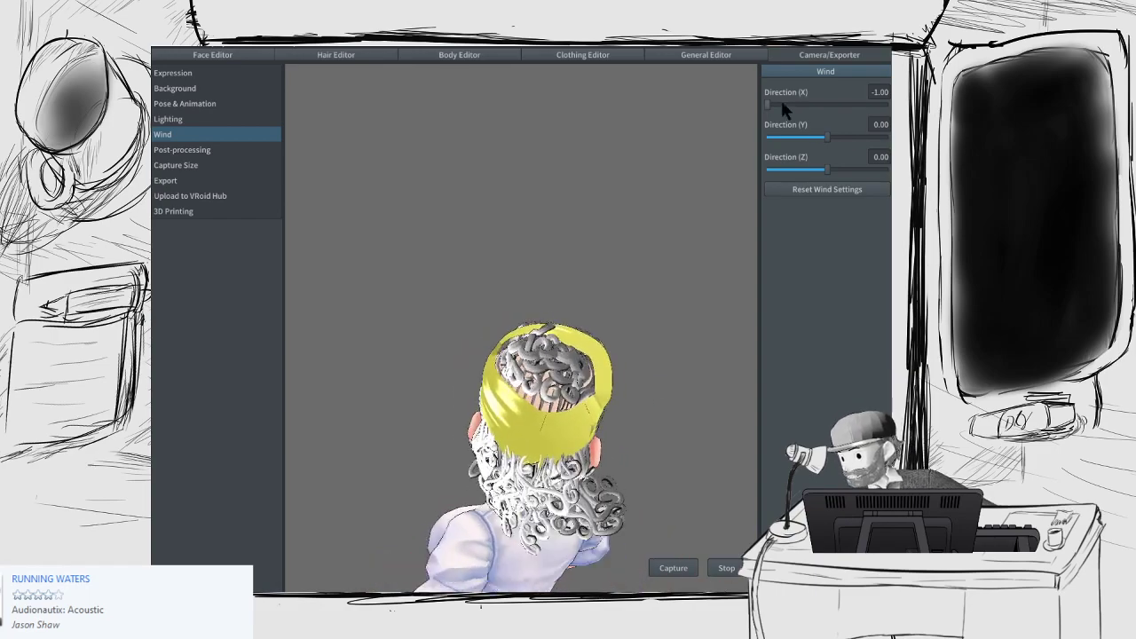
left_click_drag(781, 103, 885, 105)
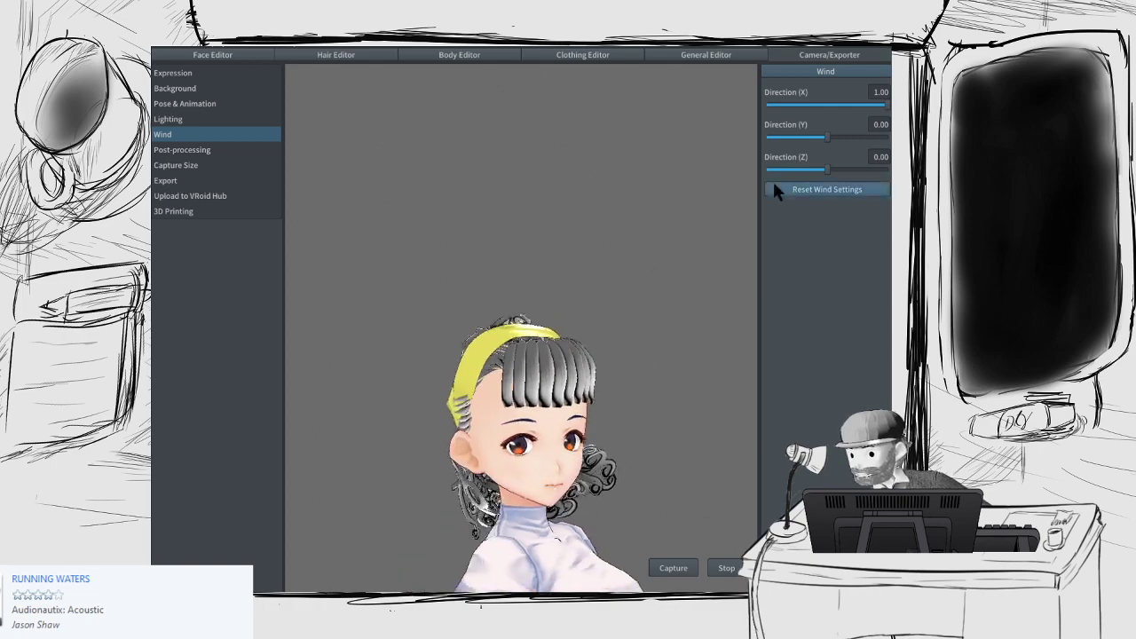
Step: Check the hair with wind direction Y at -1.00 and, after a wind reset, Z alone at -1.00, and reset the wind settings
left_click_drag(825, 137, 855, 138)
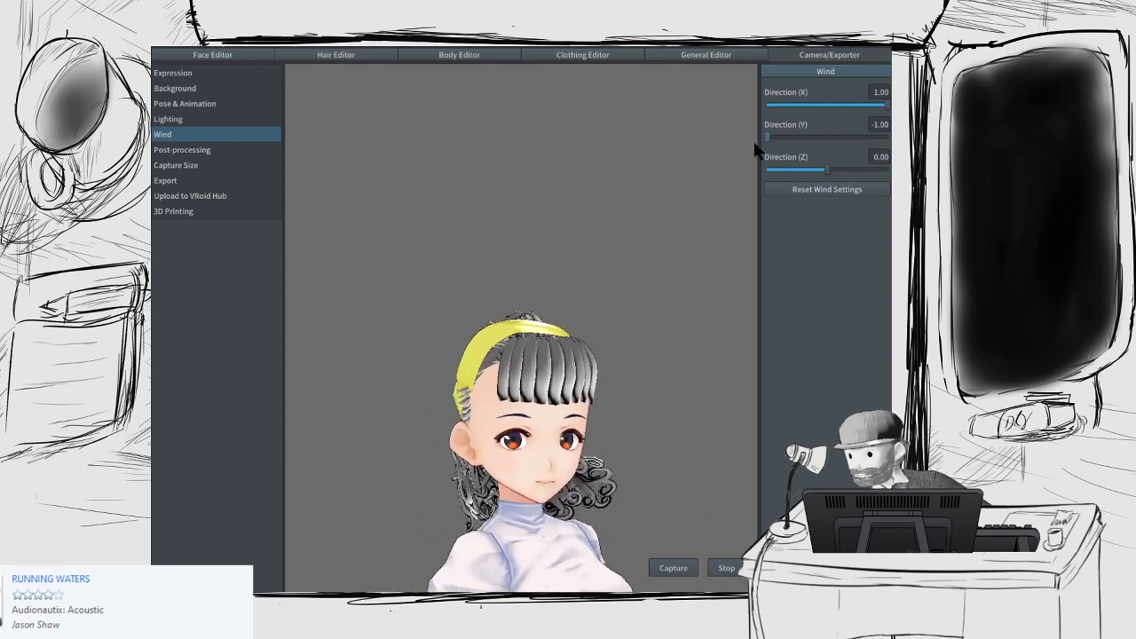
left_click(805, 188)
left_click_drag(828, 169, 764, 171)
right_click_drag(542, 371, 361, 540)
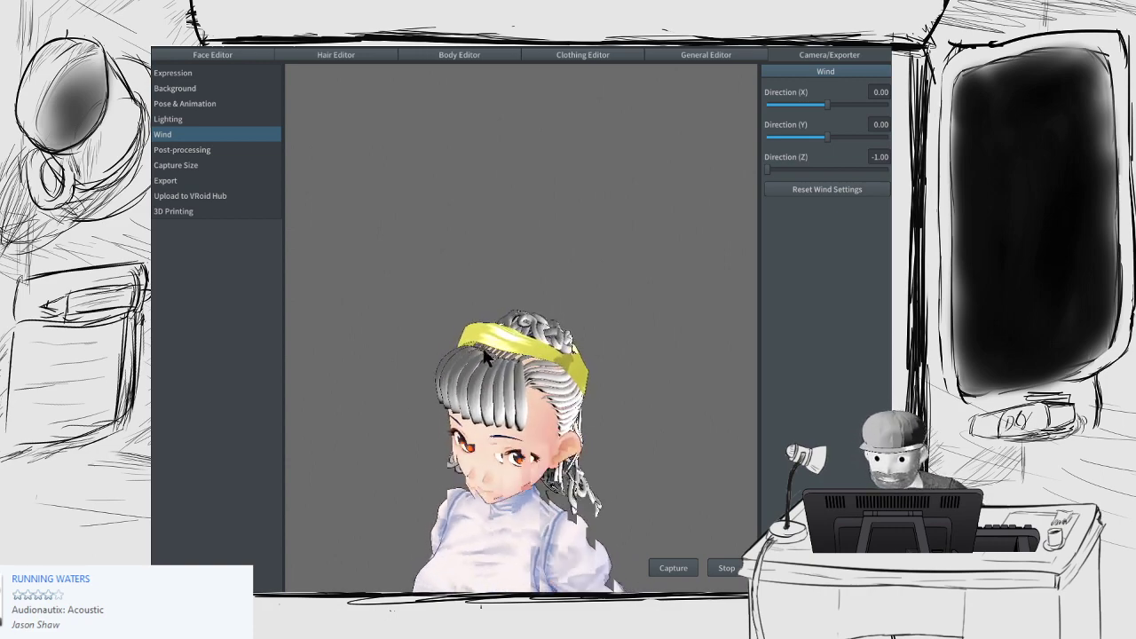
right_click_drag(483, 350, 550, 385)
scroll(551, 390, "up", 3)
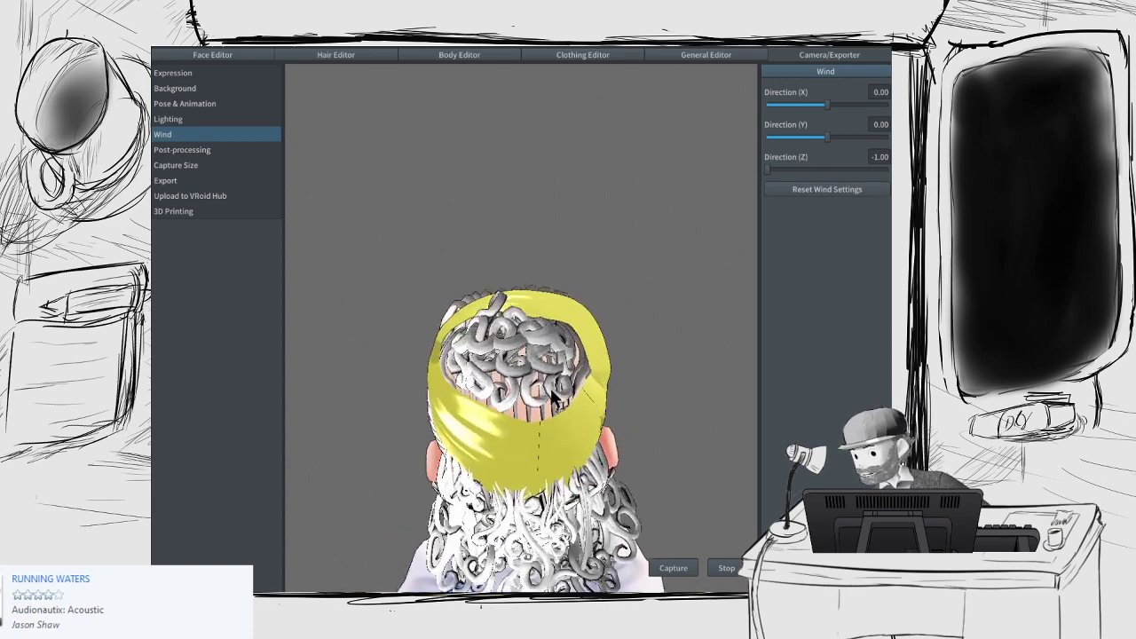
scroll(551, 394, "up", 3)
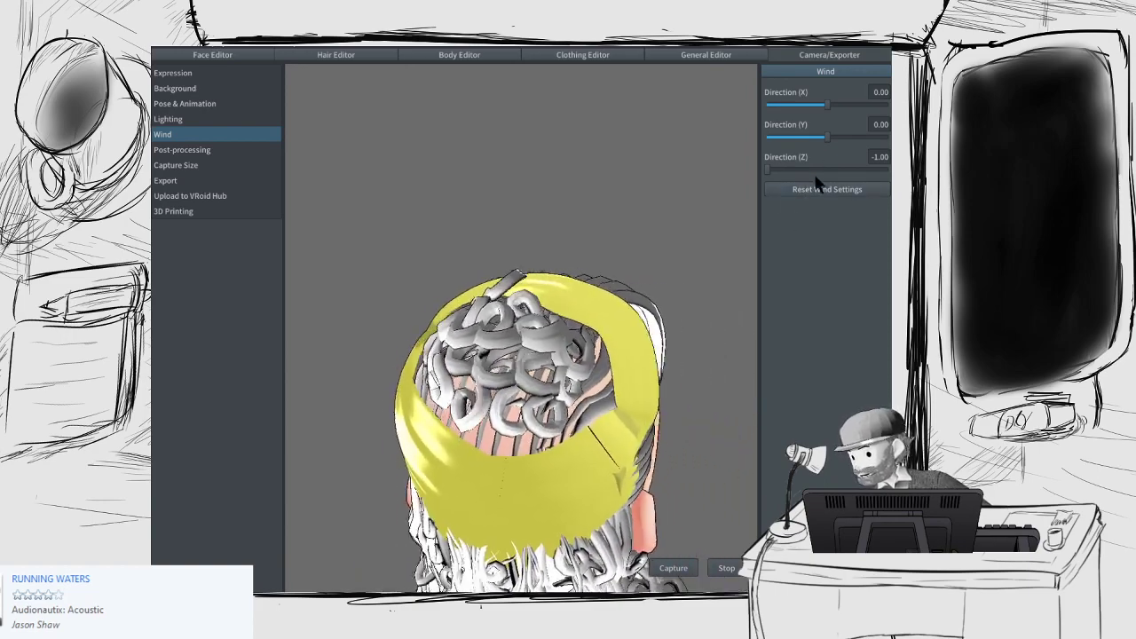
left_click(816, 187)
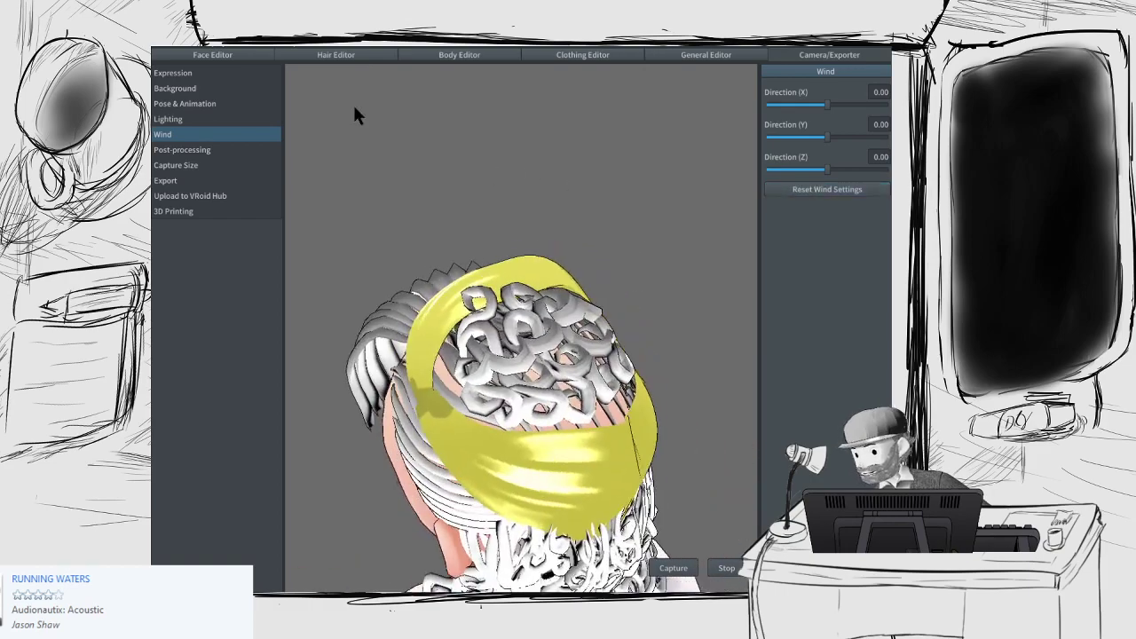
Step: Create a bone group from the two neighbouring curls at the back of the crown, just above the headband
left_click(348, 53)
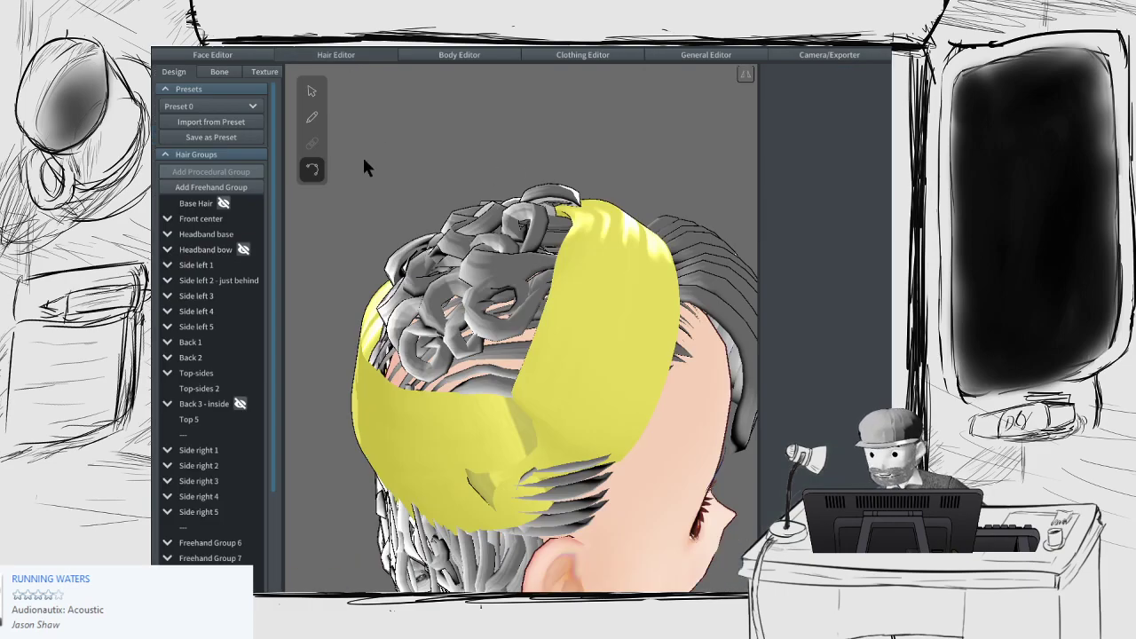
left_click(218, 73)
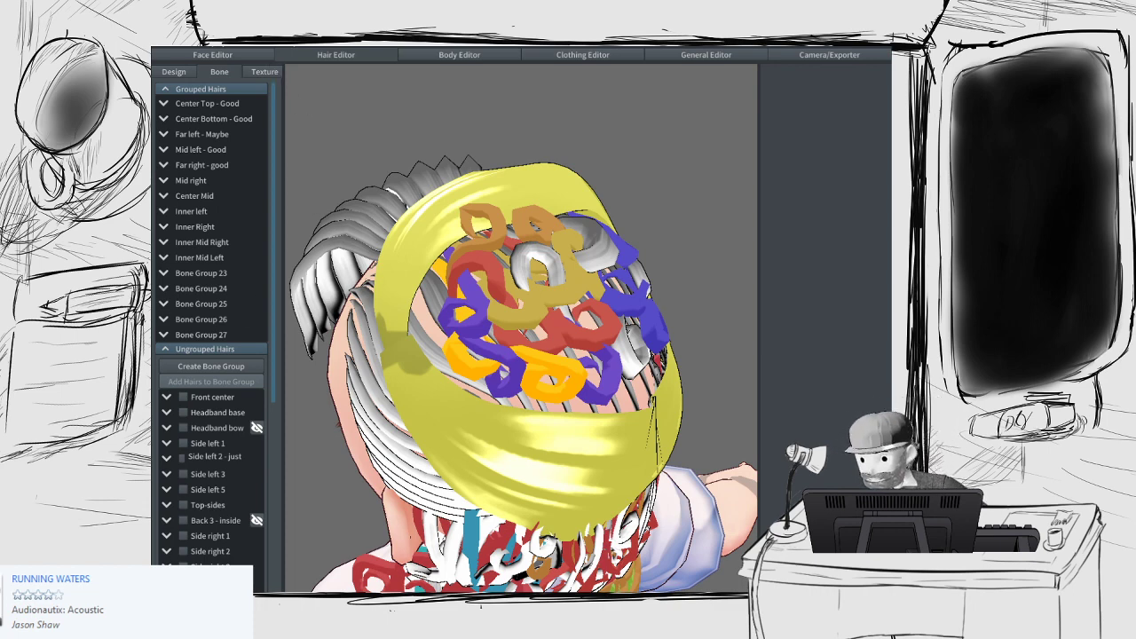
mouse_move(263, 228)
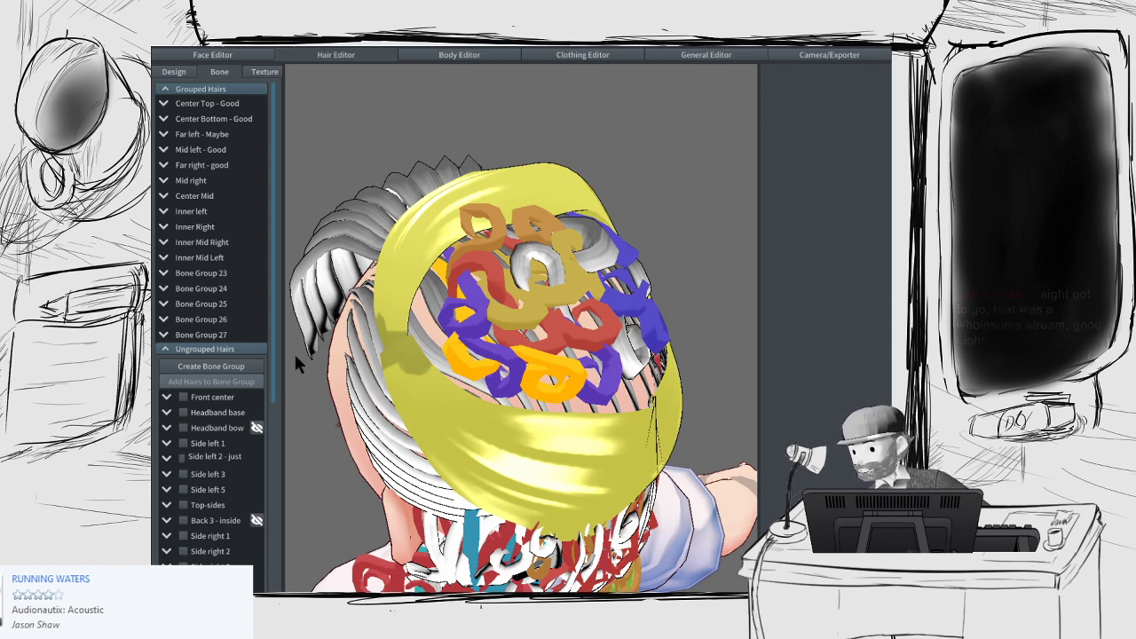
left_click(215, 363)
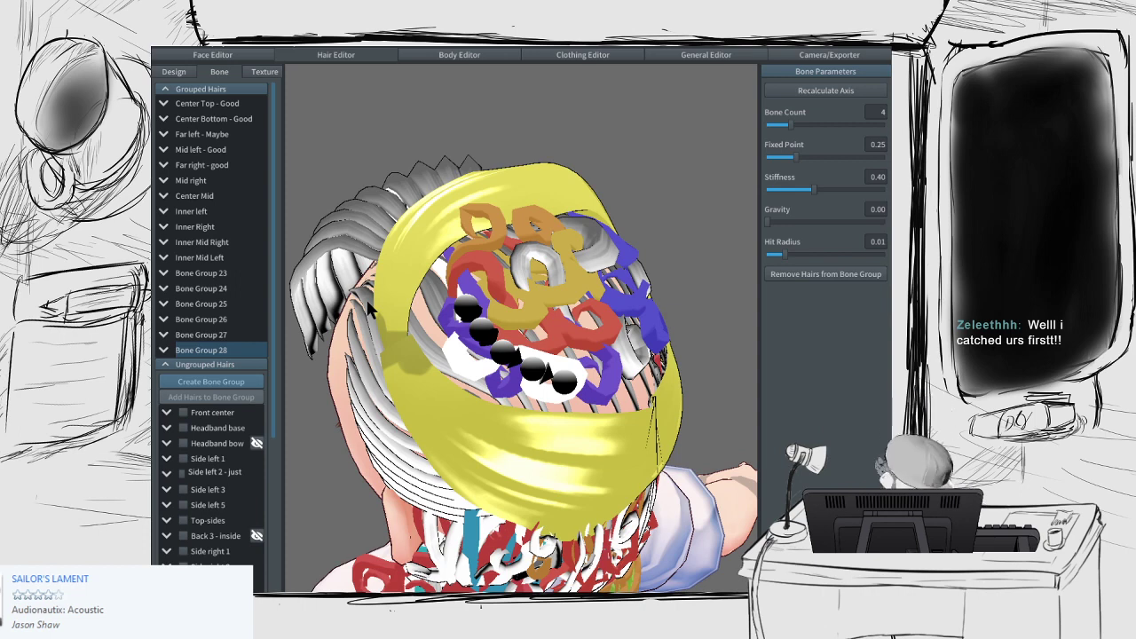
Step: Set the bone count of the new crown curl bone group to 1
scroll(552, 295, "down", 3)
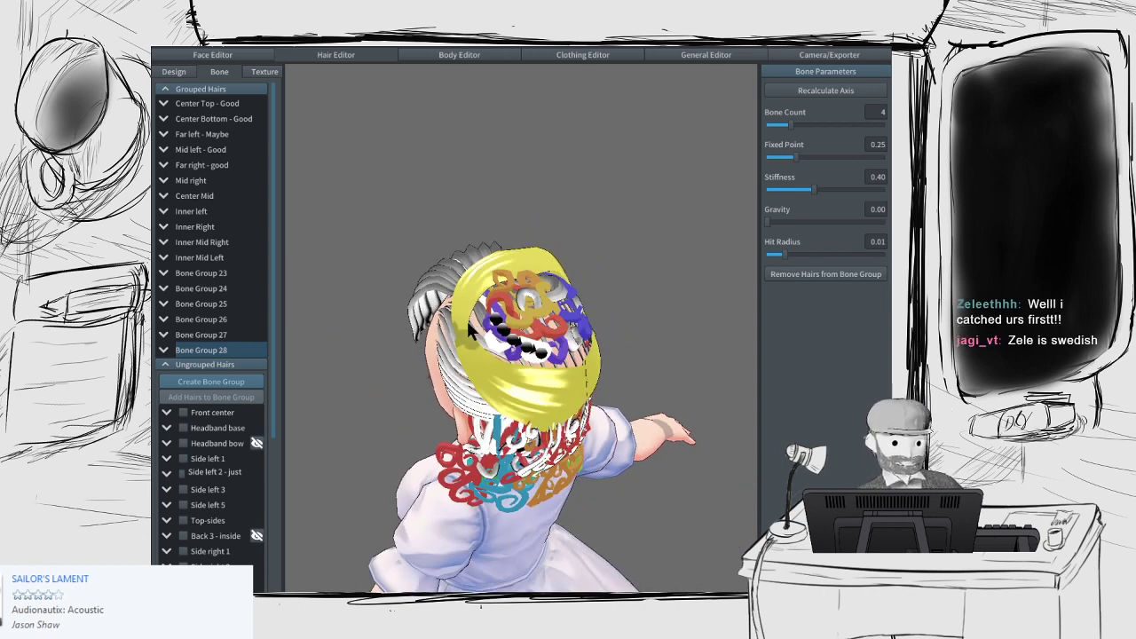
right_click_drag(478, 320, 544, 345)
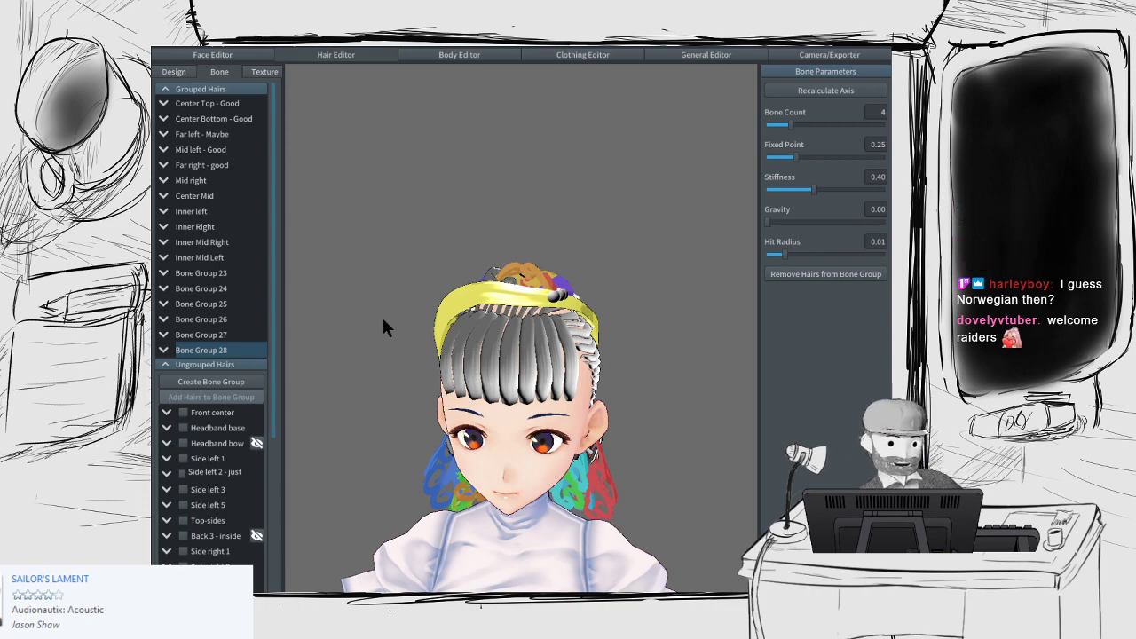
scroll(407, 323, "down", 3)
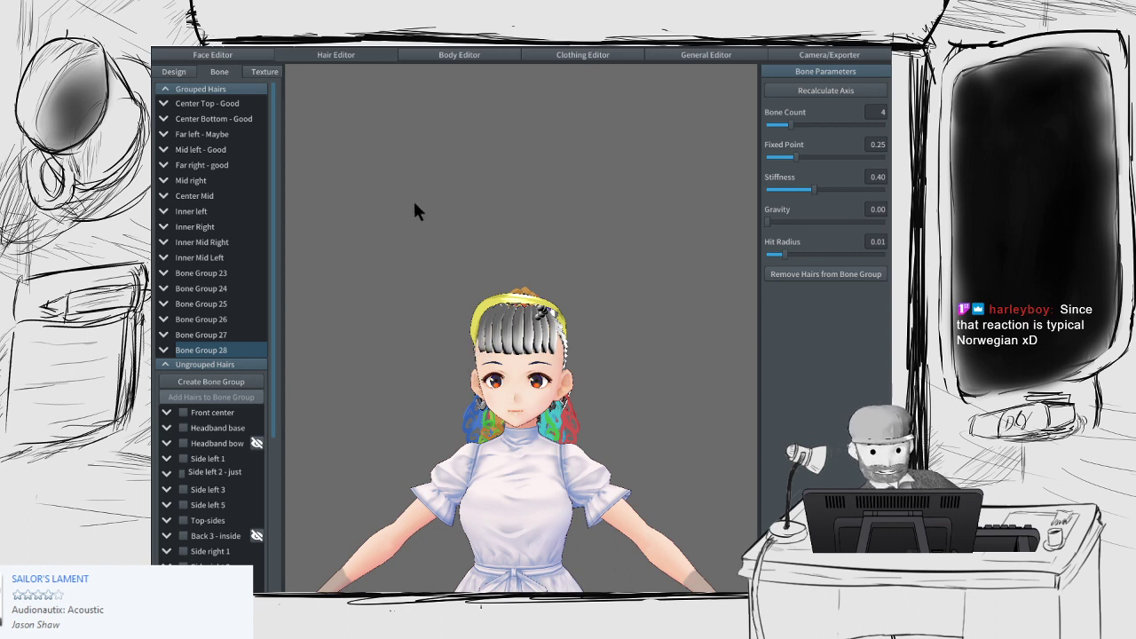
scroll(424, 249, "down", 3)
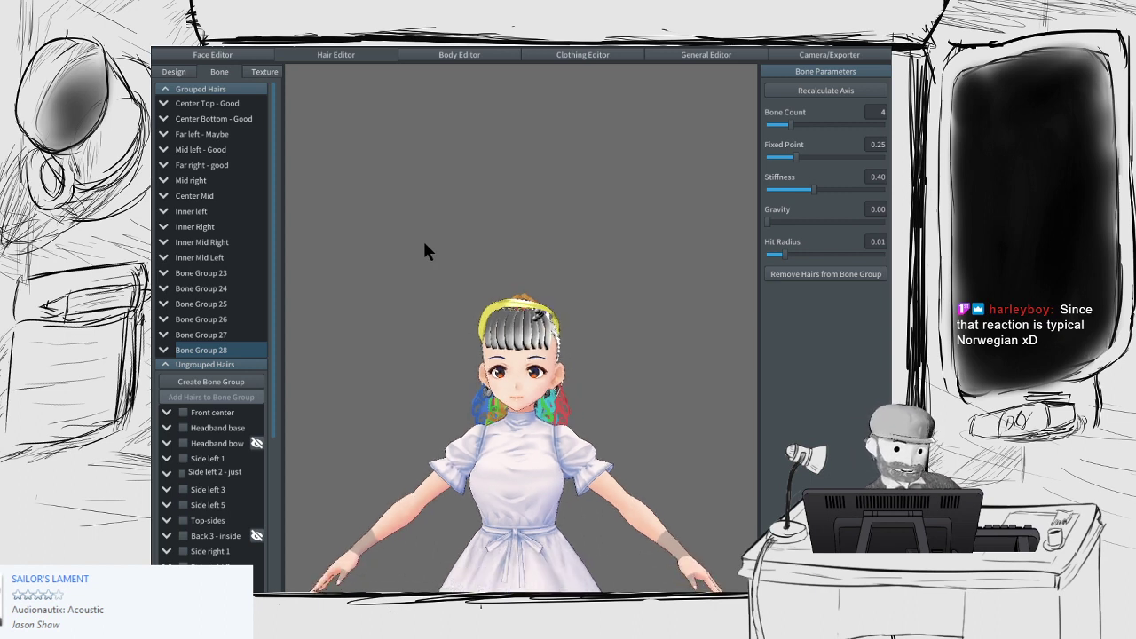
middle_click_drag(449, 347, 452, 272)
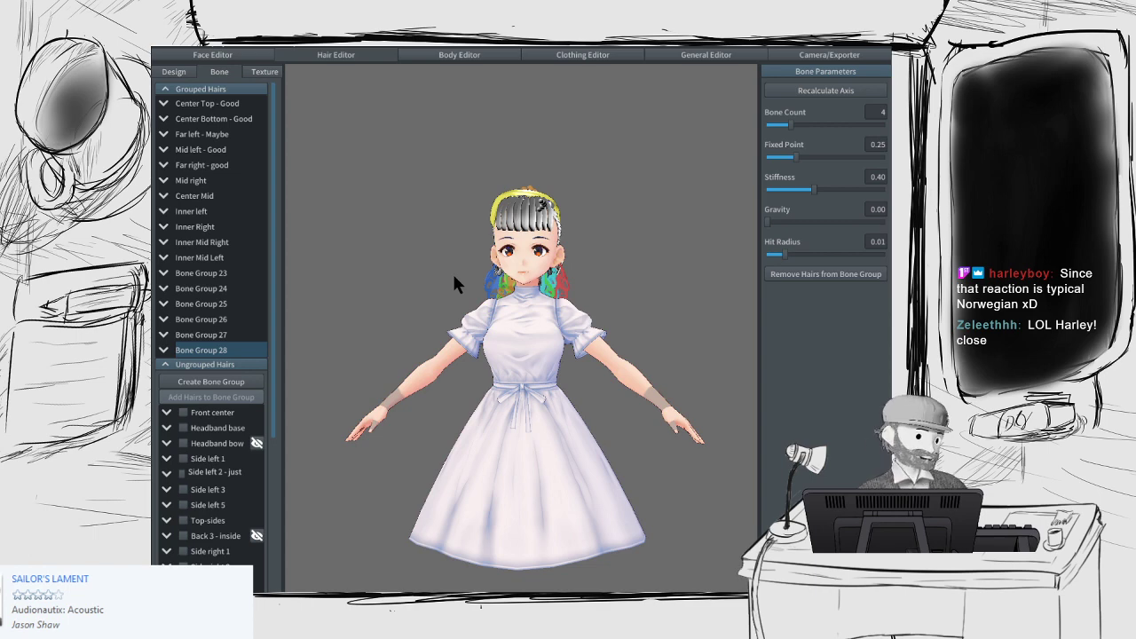
right_click_drag(452, 272, 632, 257)
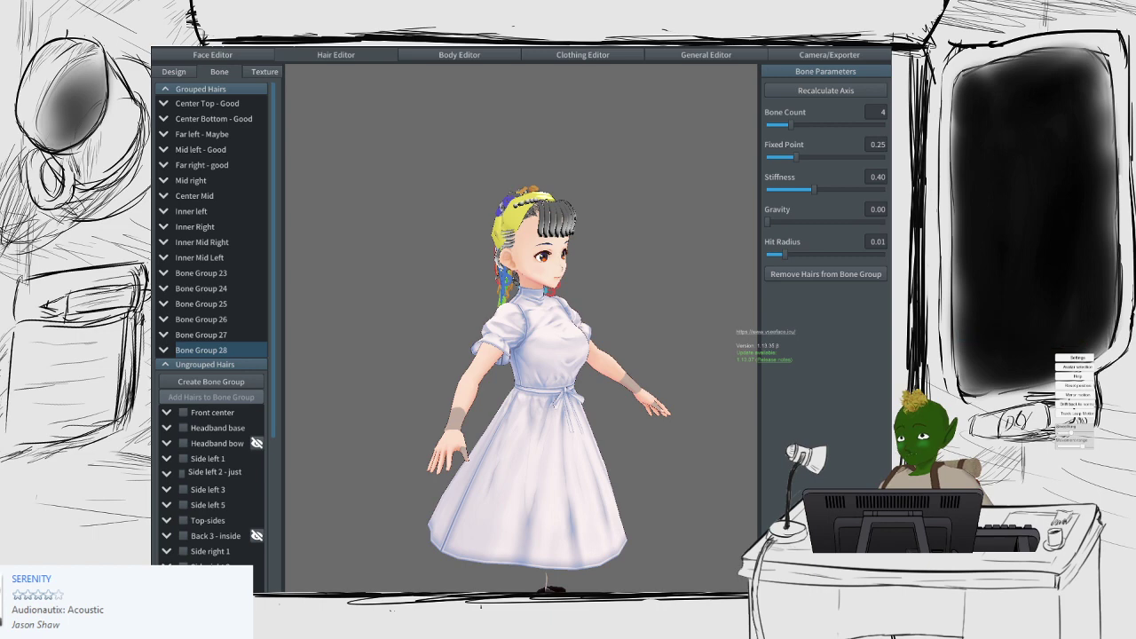
right_click_drag(532, 330, 504, 333)
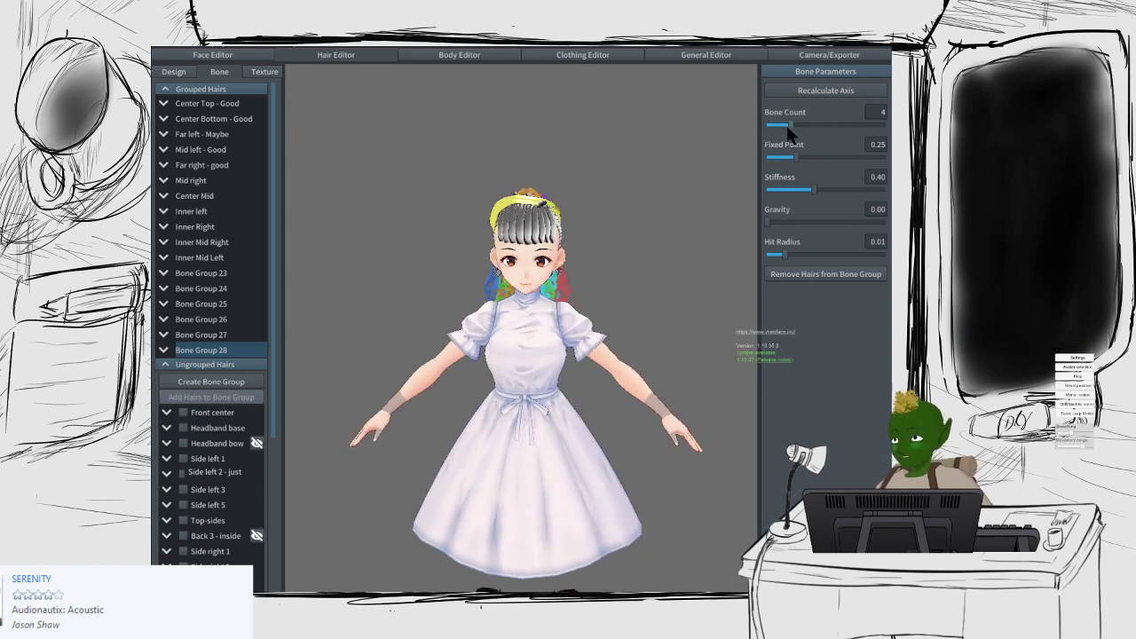
left_click_drag(789, 132, 767, 130)
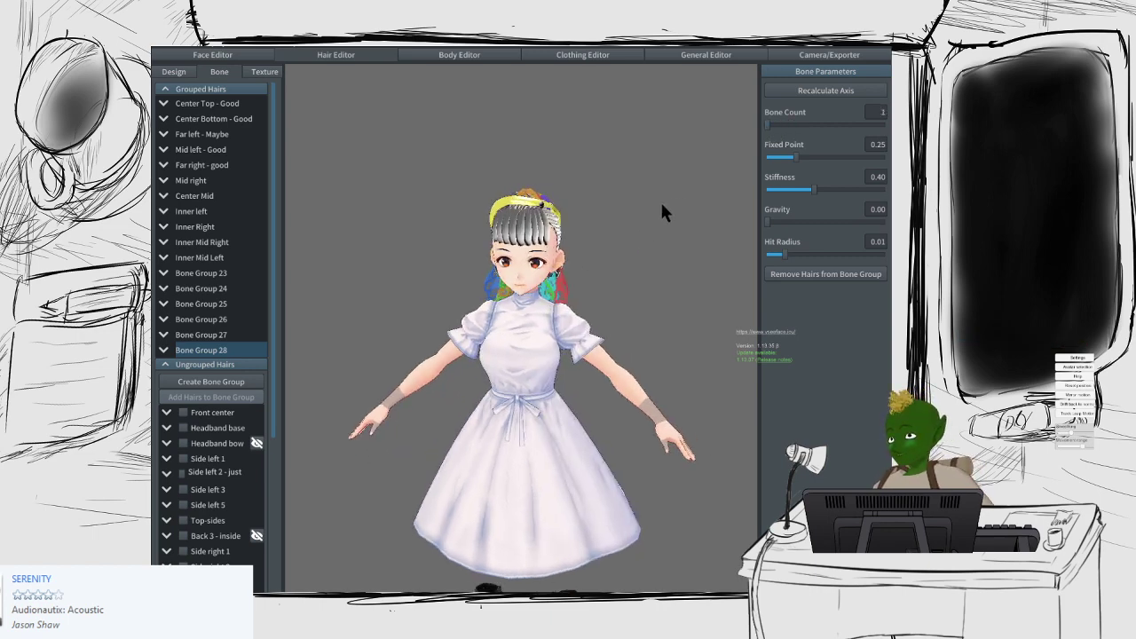
right_click_drag(660, 213, 572, 213)
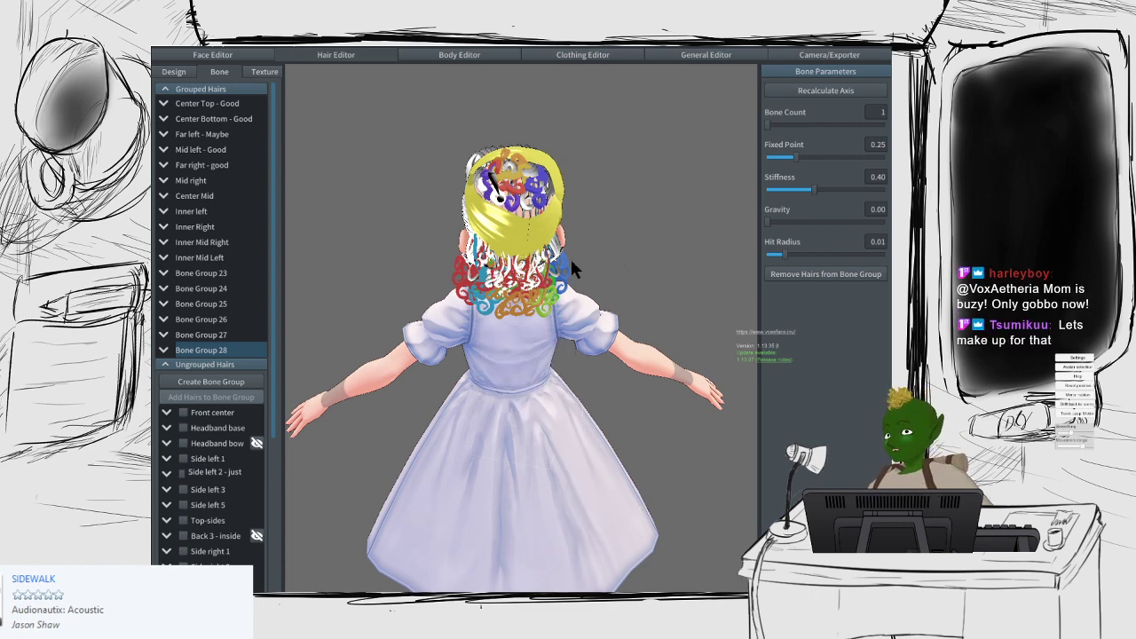
Step: Inspect the bone settings of the back hair, including the Center Bottom - Good and Far left - Maybe bone groups
left_click(502, 264)
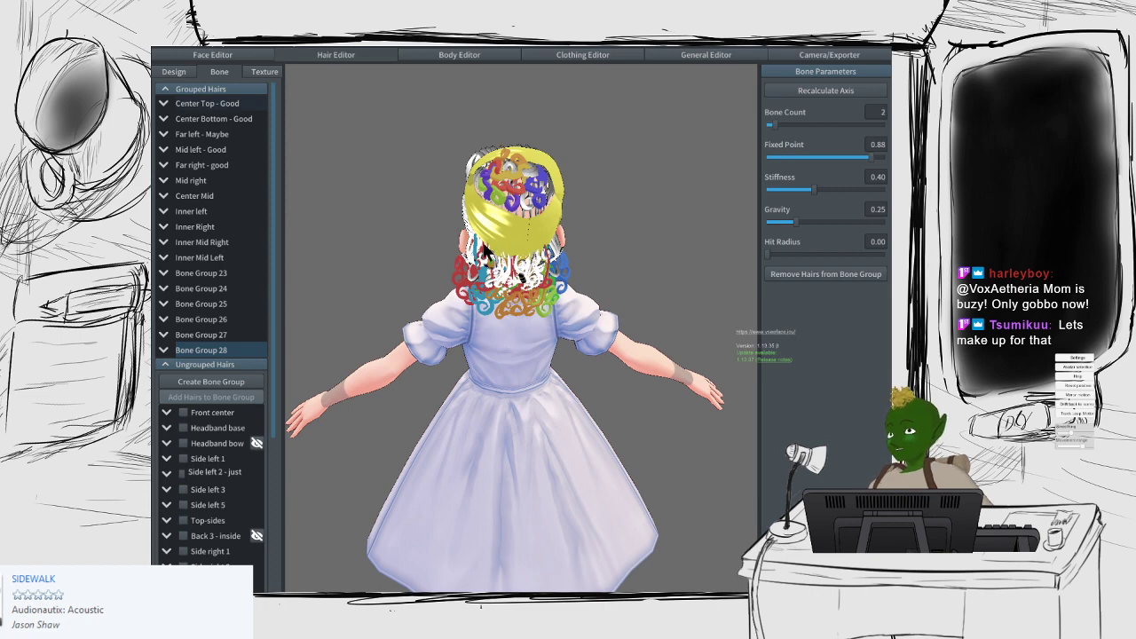
left_click(213, 122)
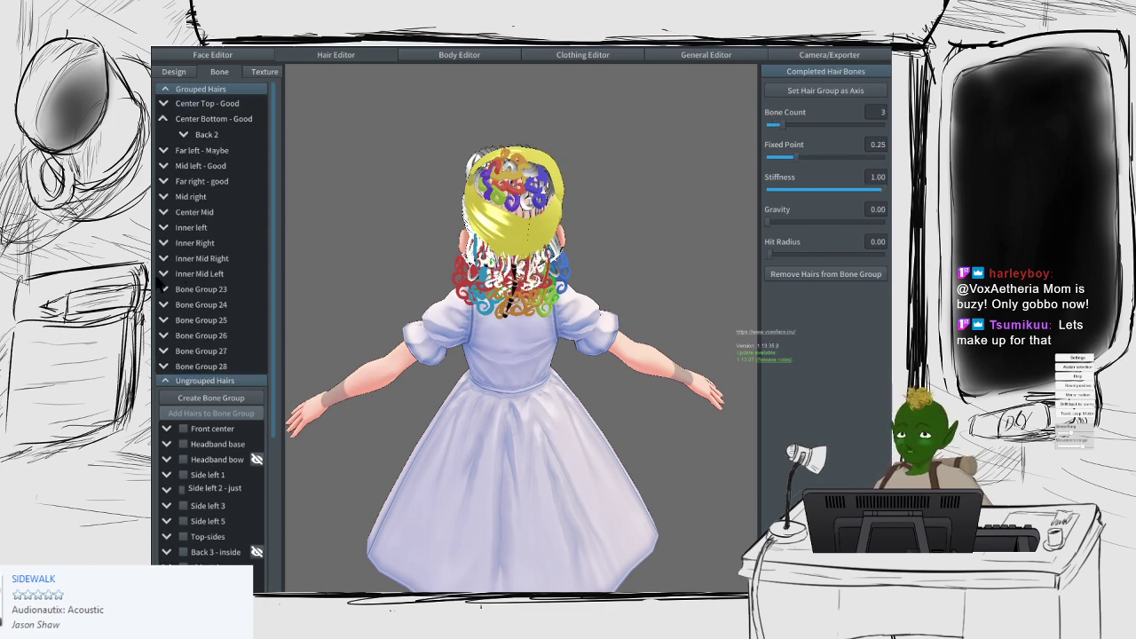
left_click(410, 271)
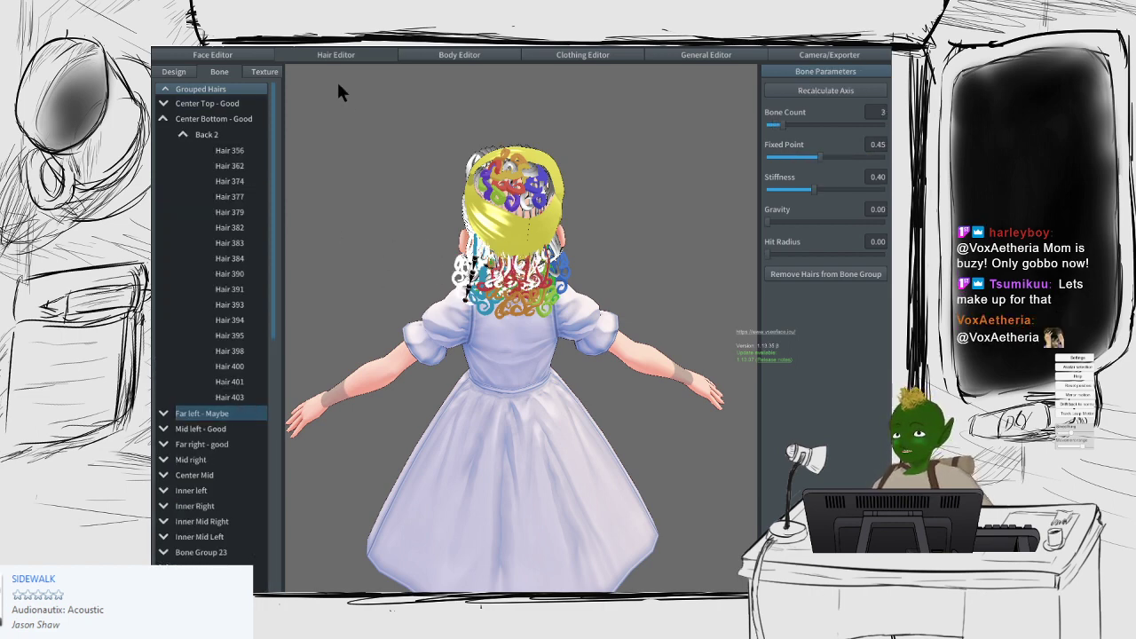
Step: Stop the model's animation preview and set the Surprised base expression to 100
left_click(212, 54)
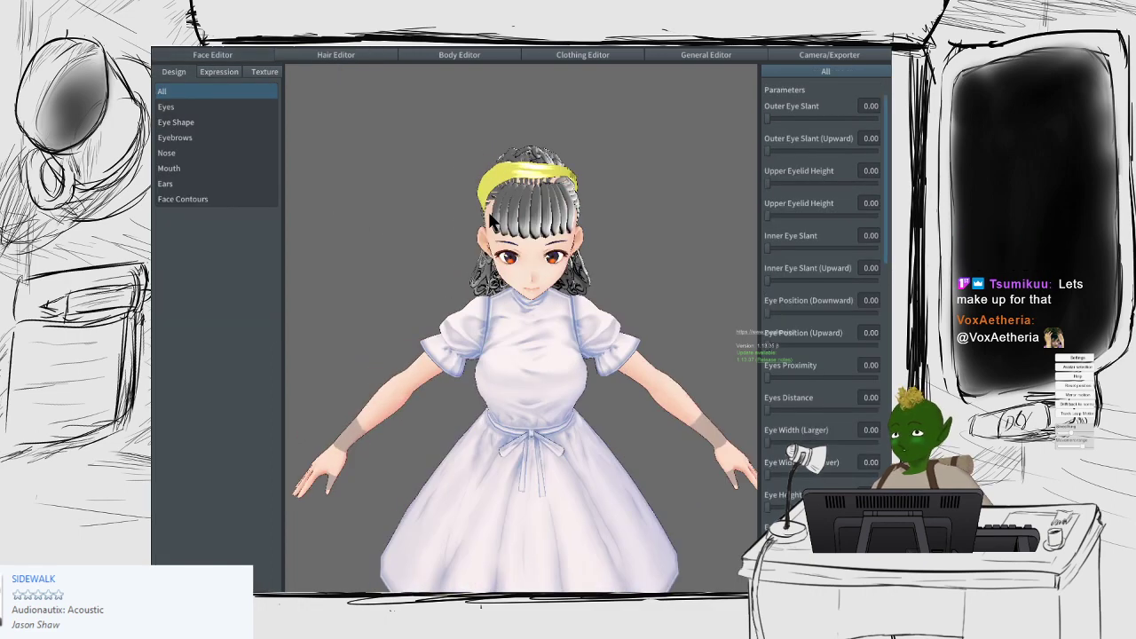
left_click(799, 55)
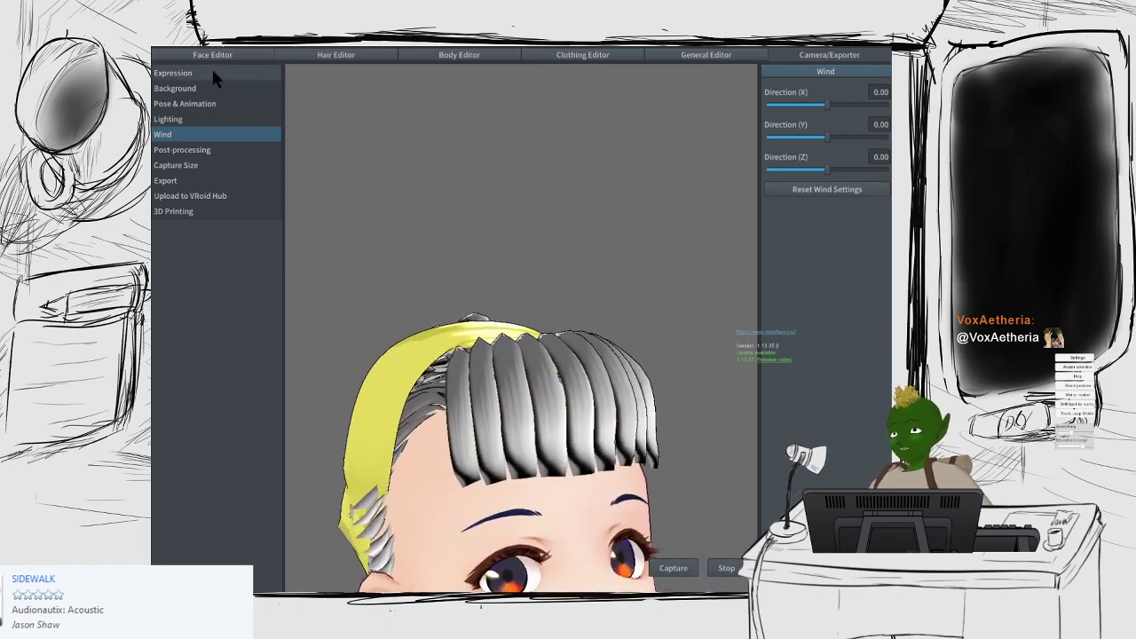
left_click(213, 74)
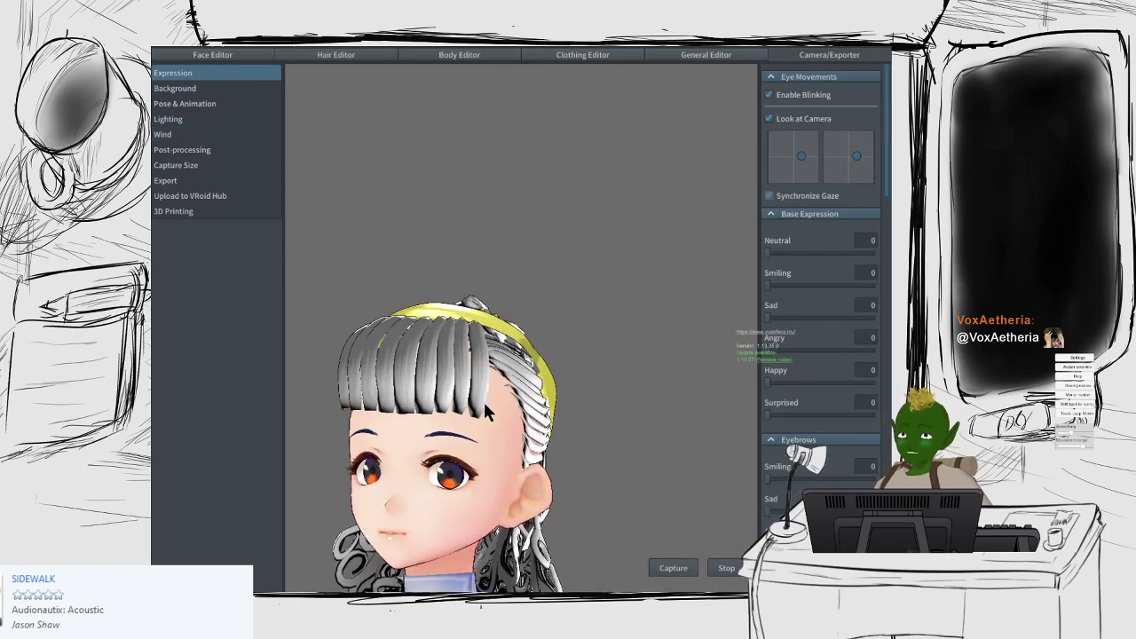
left_click(726, 568)
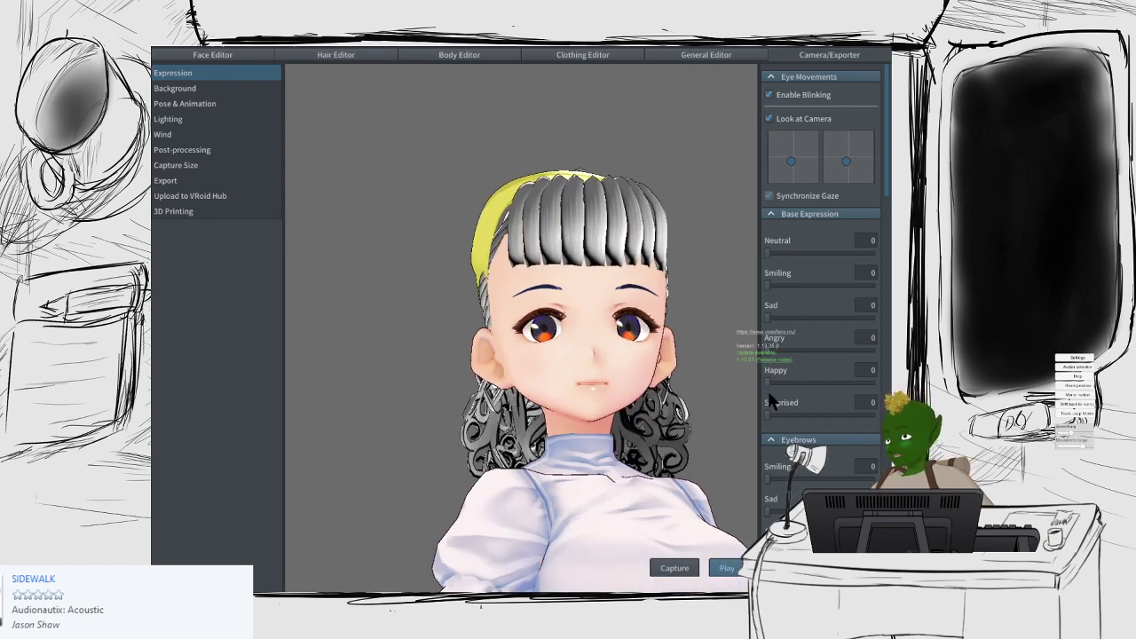
left_click_drag(768, 414, 880, 414)
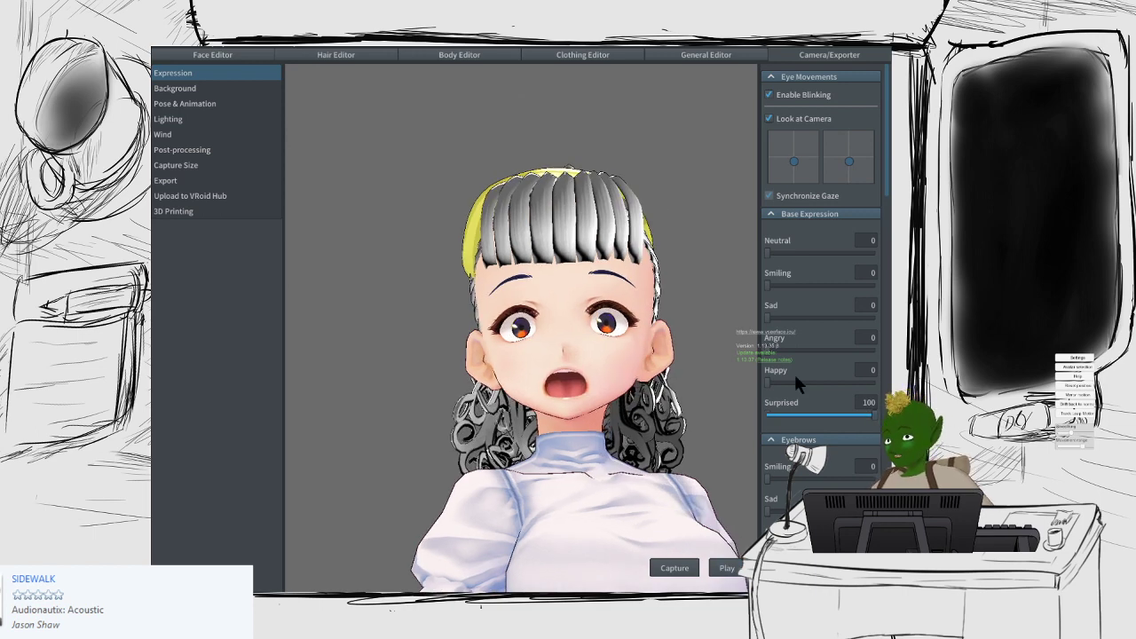
Step: Set the Closed (Happy) eye expression to 100
scroll(797, 372, "down", 3)
scroll(786, 387, "down", 2)
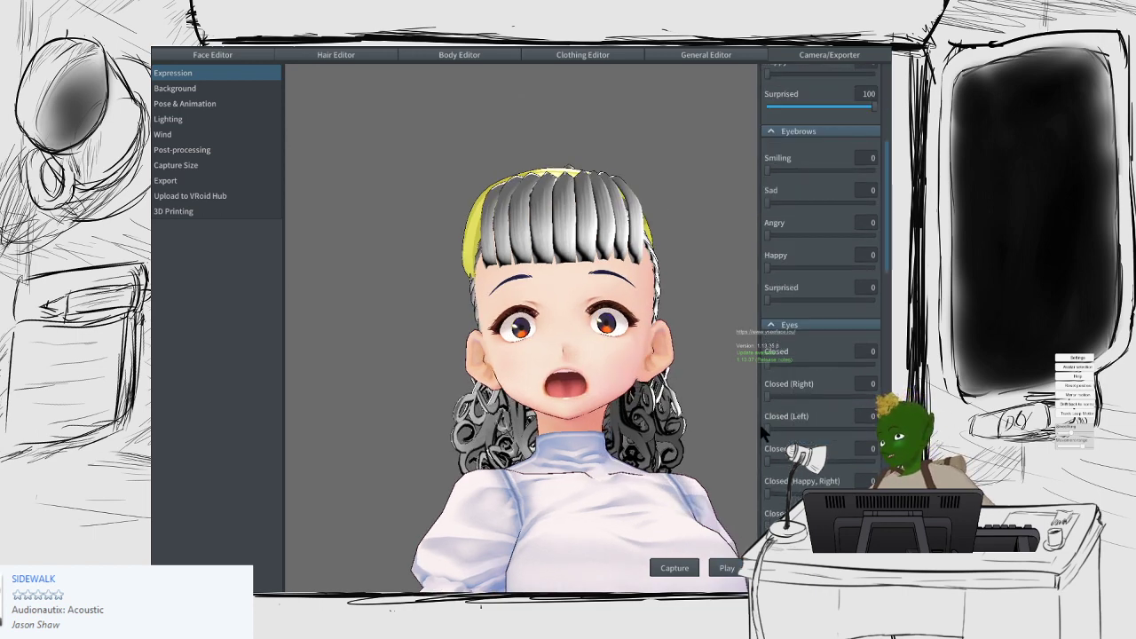
left_click_drag(768, 450, 877, 450)
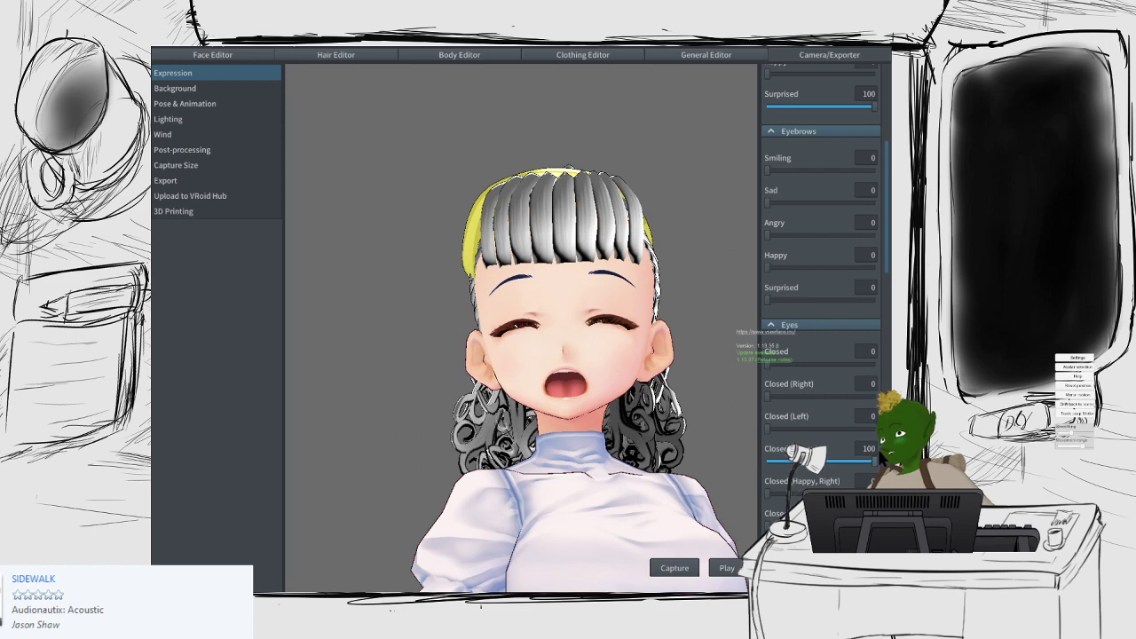
Step: Try the Smiling mouth expression at 100 together with the surprised face
scroll(825, 418, "down", 9)
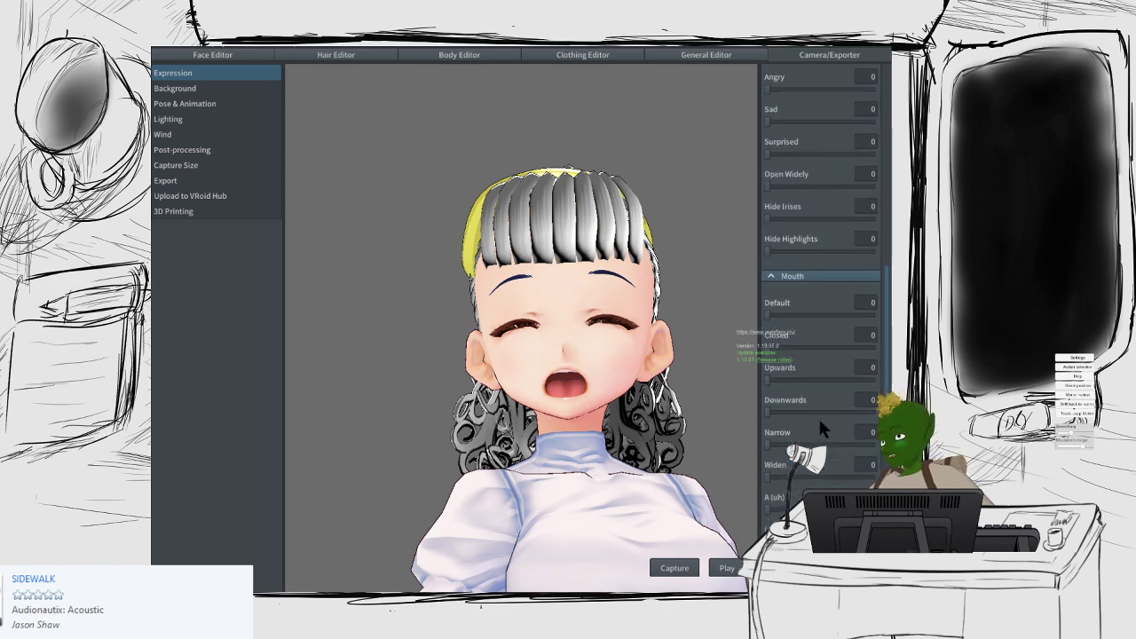
scroll(814, 423, "down", 3)
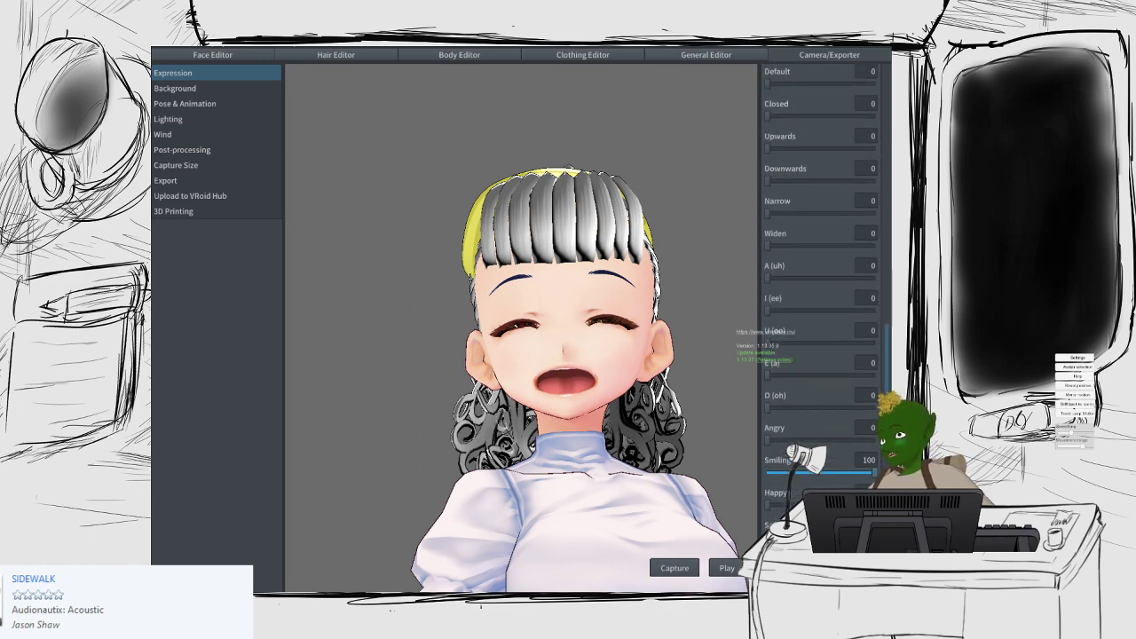
mouse_move(769, 505)
left_mouse_down()
mouse_move(801, 505)
mouse_move(768, 505)
left_mouse_up()
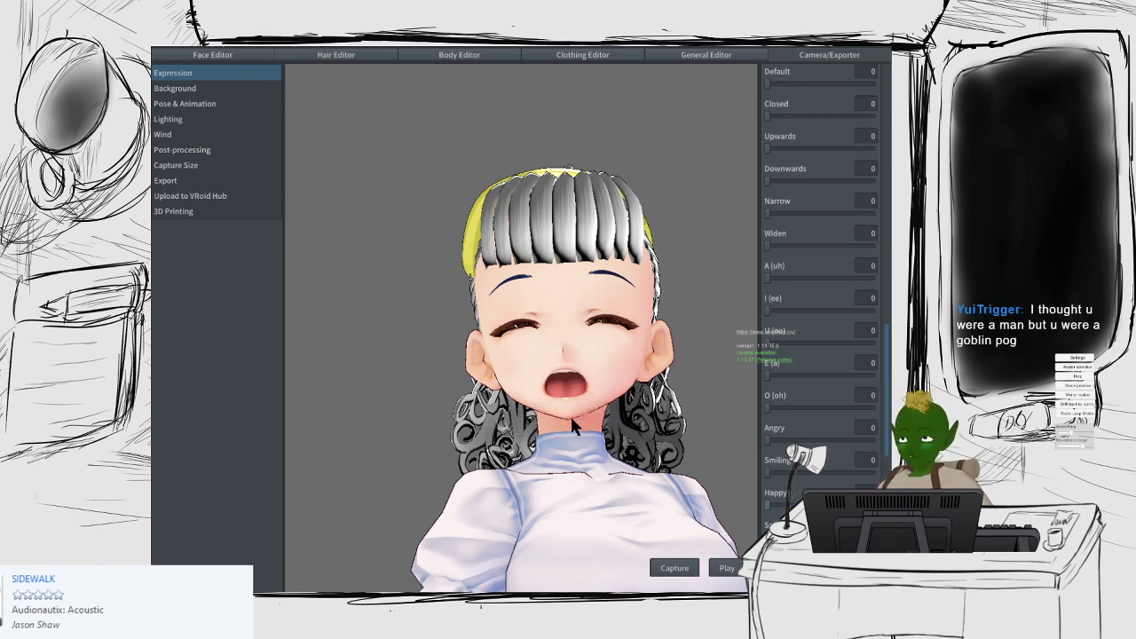
Step: Review the base, eyebrow, eye and mouth parameters of the current facial expression
scroll(773, 326, "up", 10)
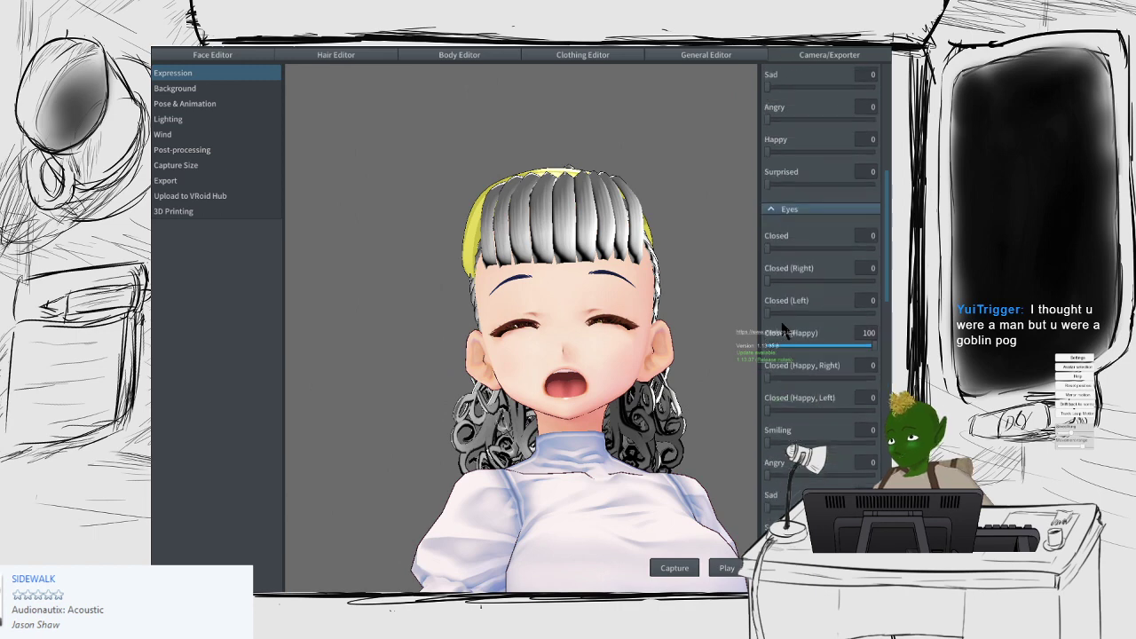
scroll(783, 328, "up", 5)
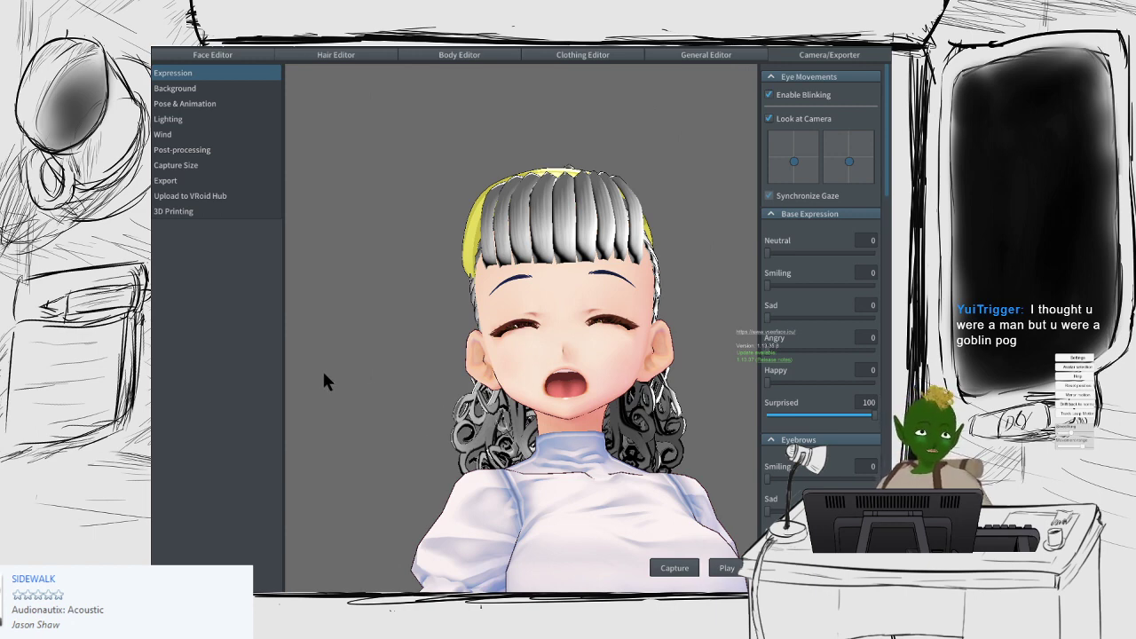
scroll(795, 479, "down", 3)
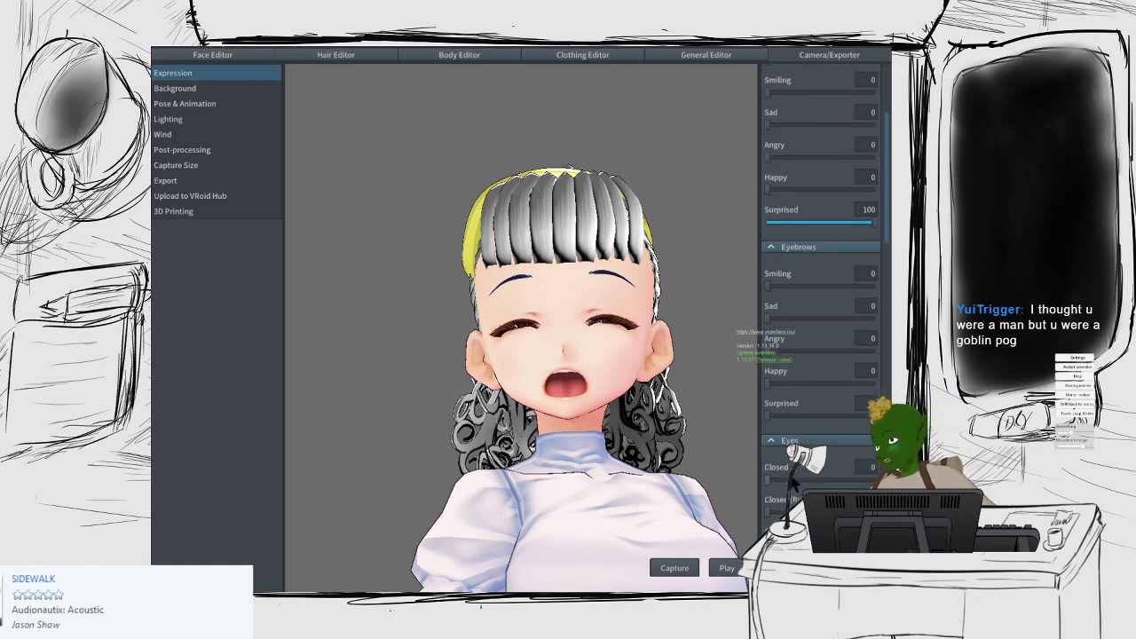
scroll(793, 484, "down", 10)
scroll(787, 485, "up", 9)
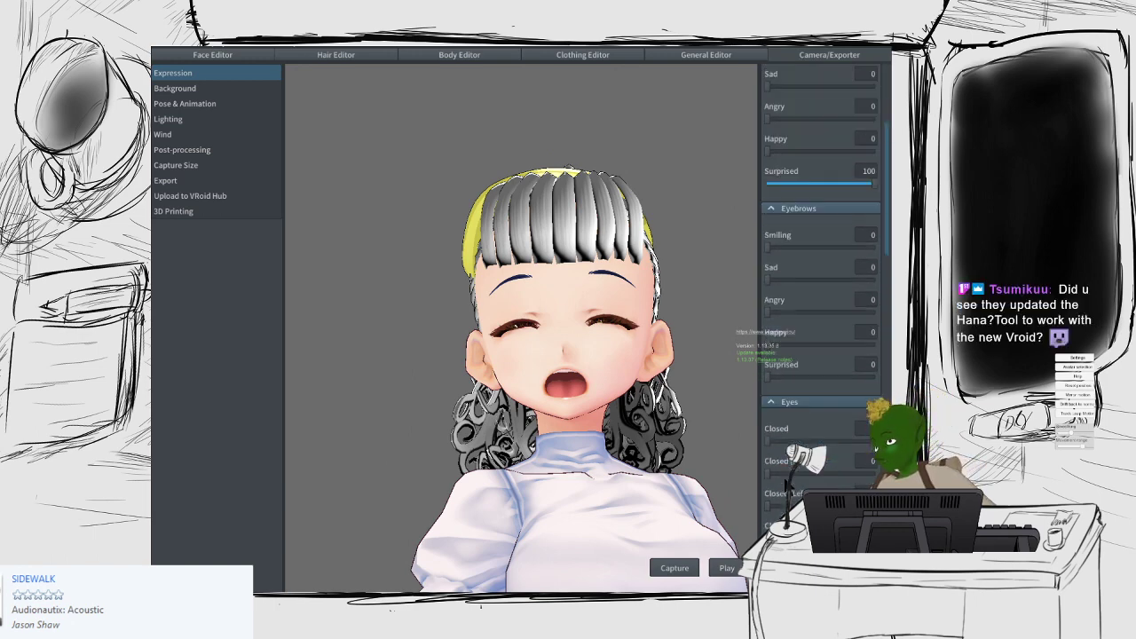
Step: Reset the Surprised base expression to 0
scroll(785, 481, "up", 2)
left_click_drag(832, 261, 726, 252)
scroll(808, 400, "down", 12)
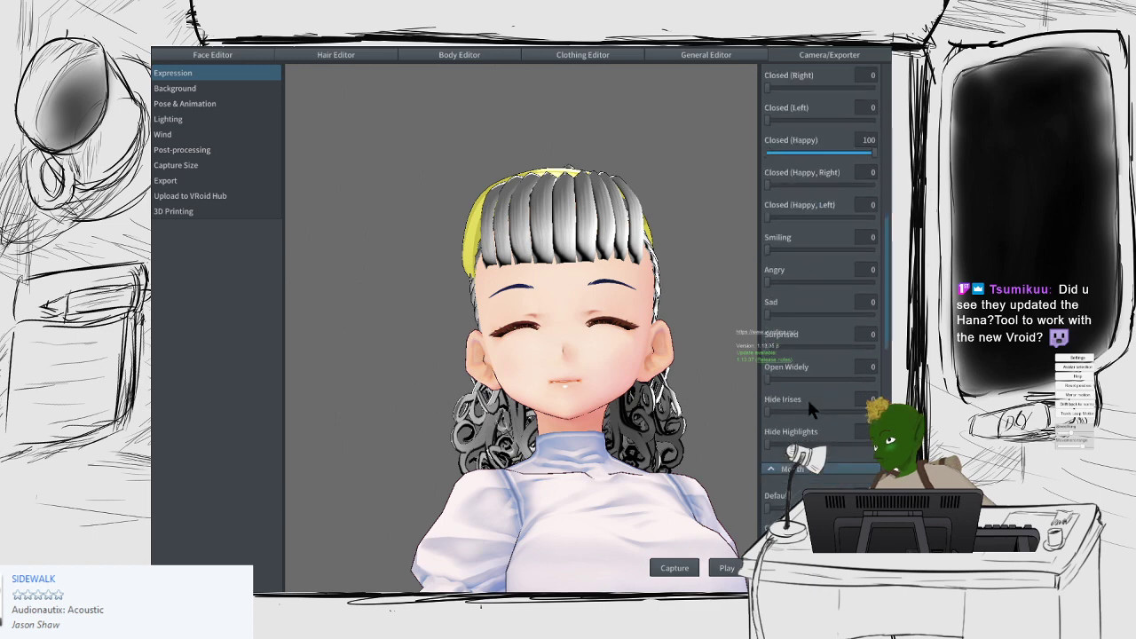
Step: Set the A (uh) and Smiling mouth shapes to 100 each to give the model an open laughing mouth
scroll(807, 397, "down", 8)
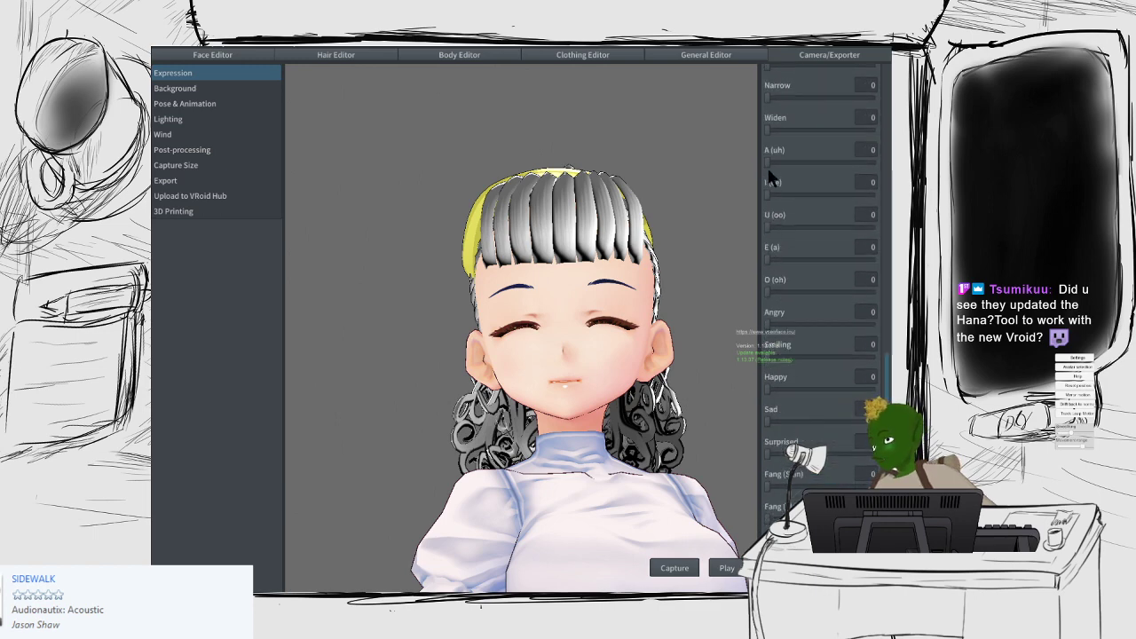
left_click_drag(770, 162, 875, 163)
left_click_drag(769, 389, 875, 357)
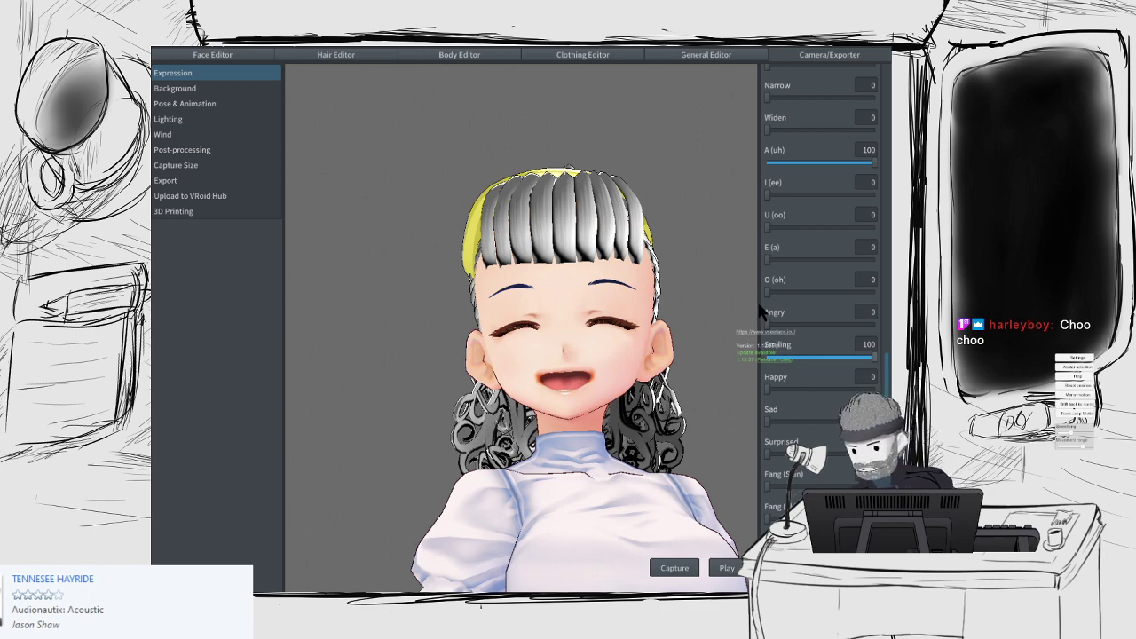
scroll(814, 336, "up", 3)
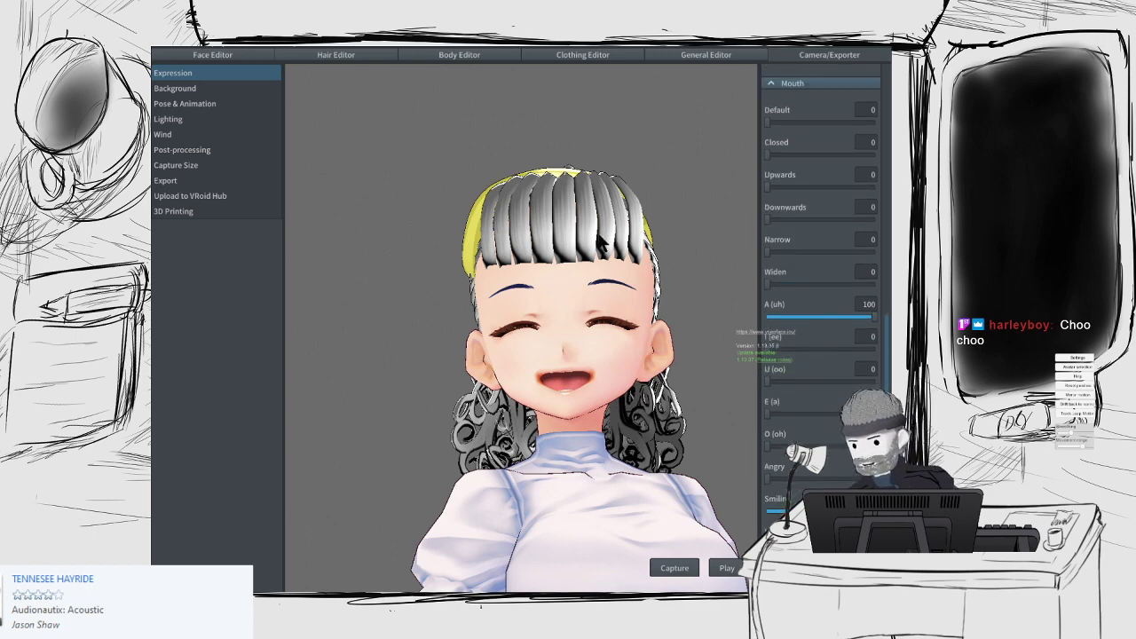
Step: Open the face's skin texture and select its paintable layer above the default image
left_click(240, 54)
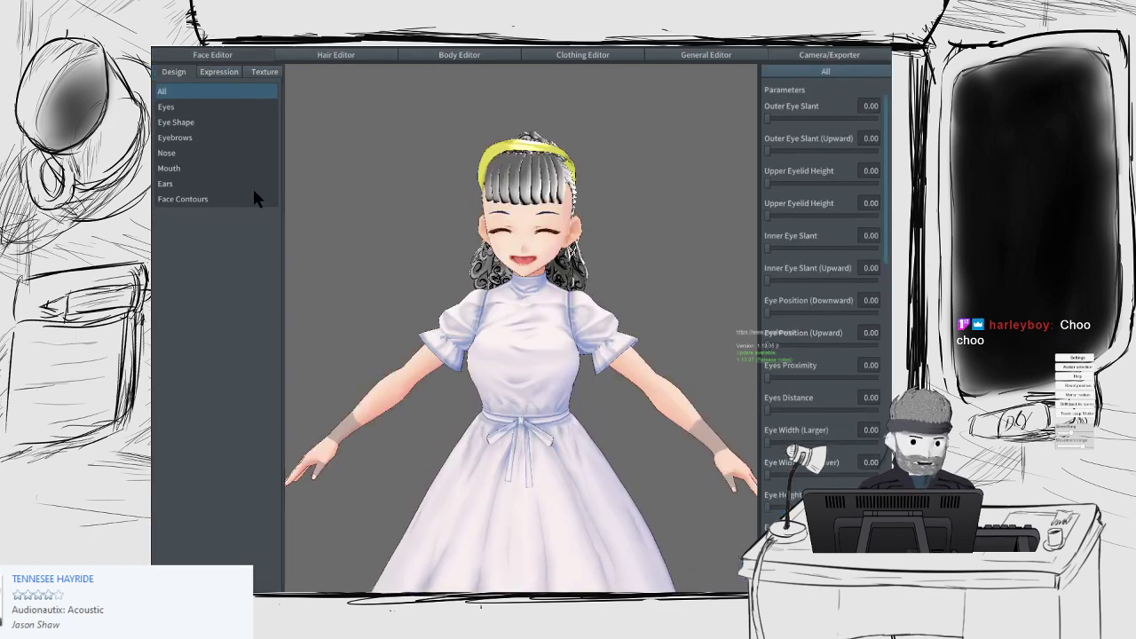
left_click(264, 71)
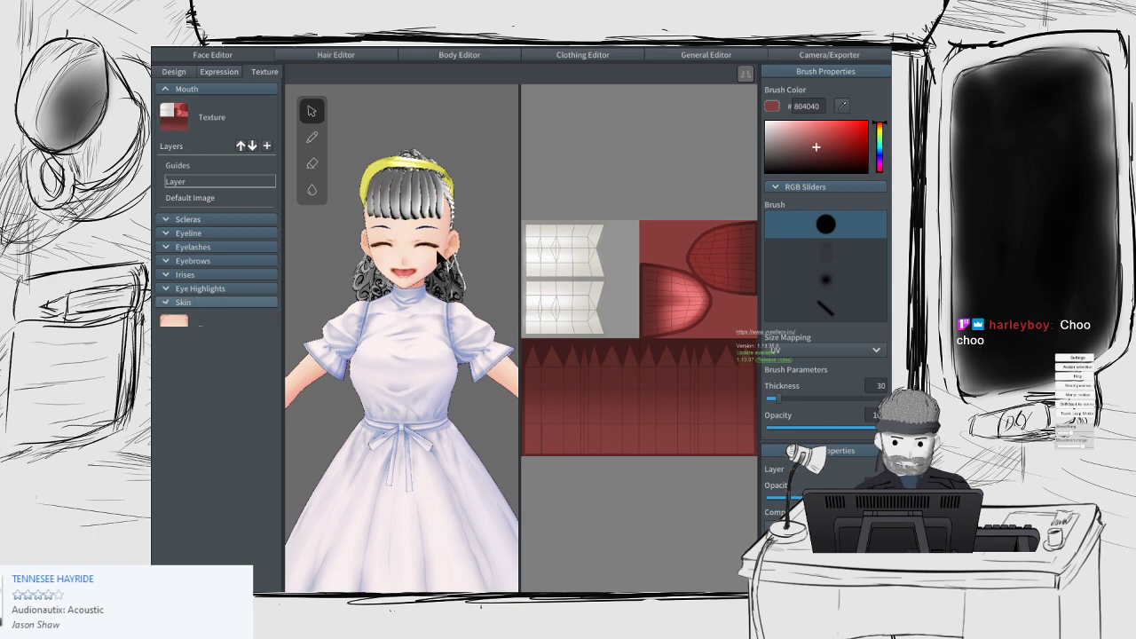
left_click(189, 302)
left_click(182, 446)
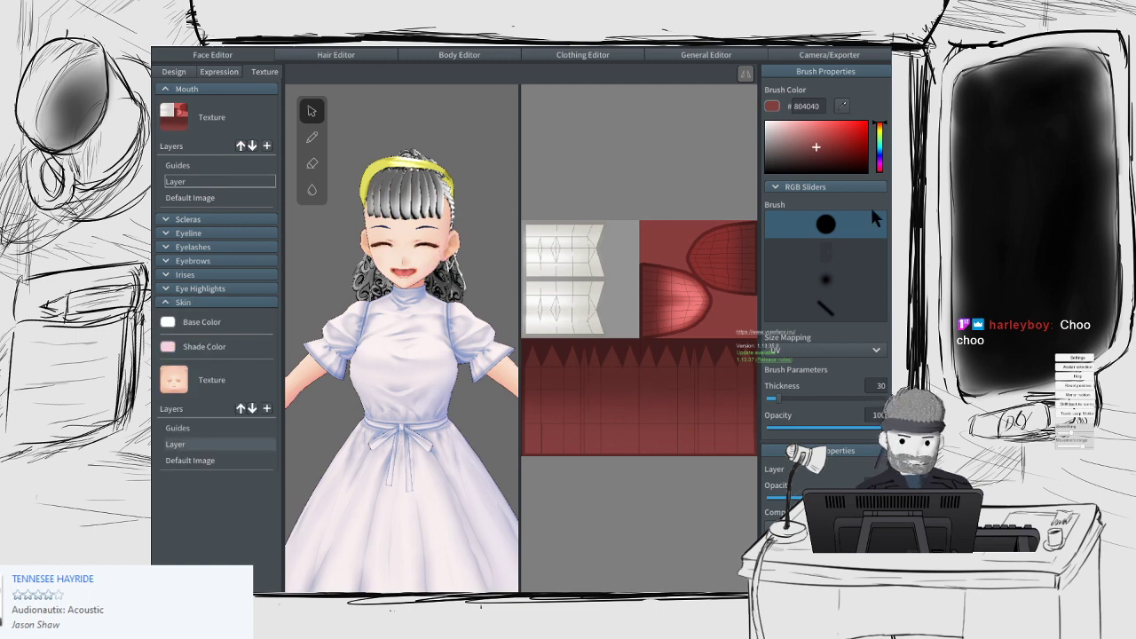
Step: Set the brush color to dark blue #112573
left_click(878, 146)
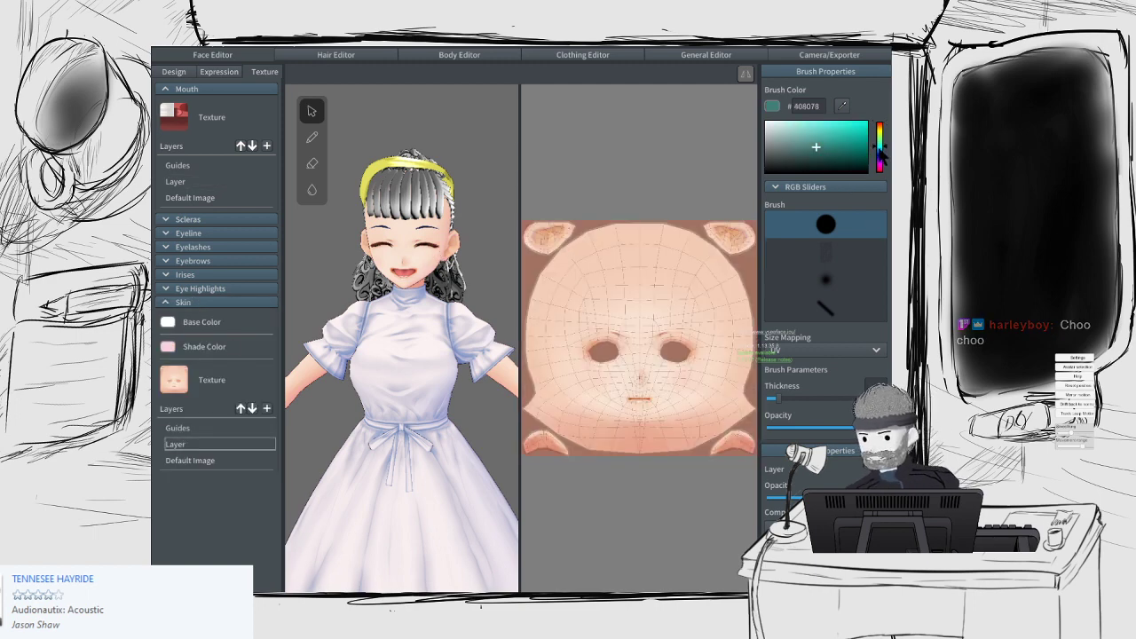
left_click_drag(849, 142, 852, 149)
left_click(879, 153)
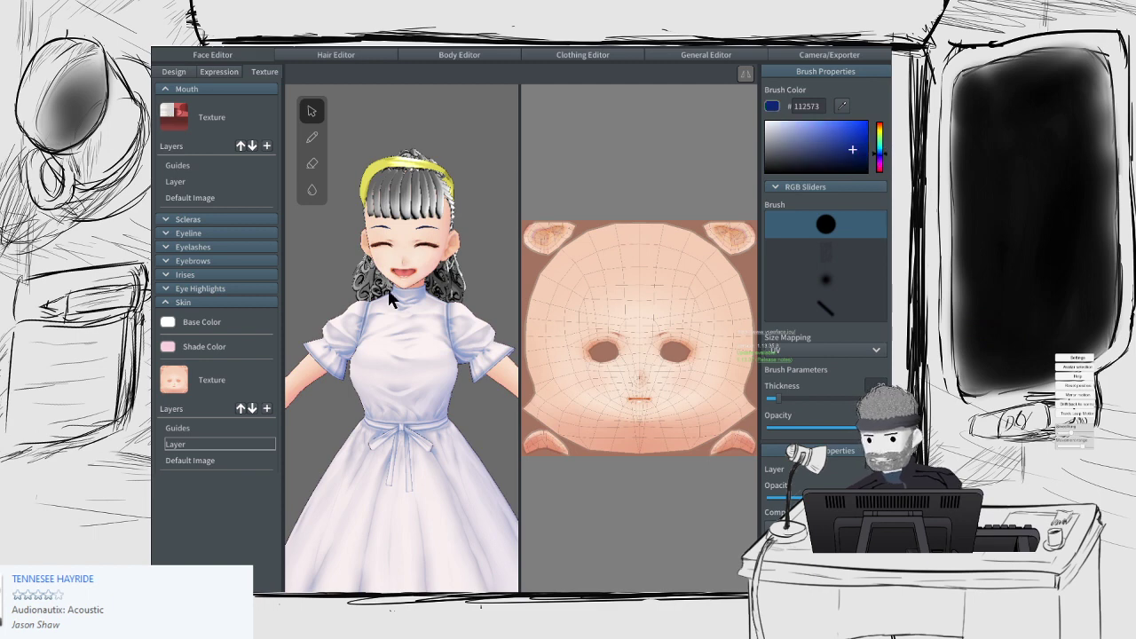
Step: Try painting dark blue teardrops beneath both eyes on the skin texture, and undo the strokes
scroll(386, 297, "up", 2)
scroll(375, 287, "up", 2)
right_click_drag(383, 270, 369, 273)
middle_click_drag(375, 269, 377, 288)
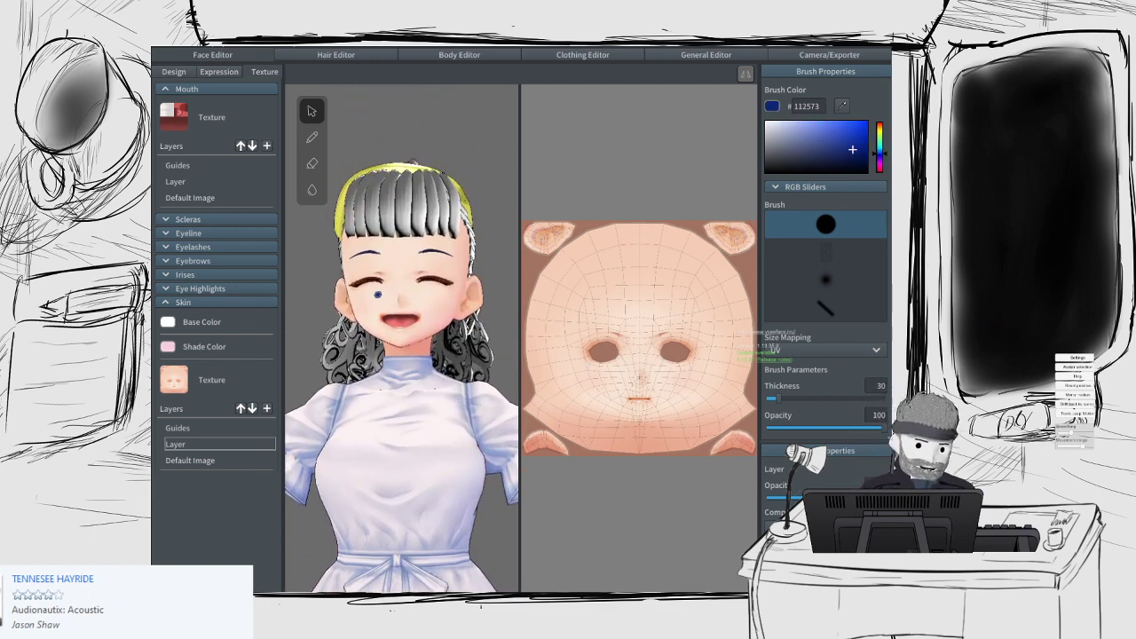
scroll(595, 328, "up", 1)
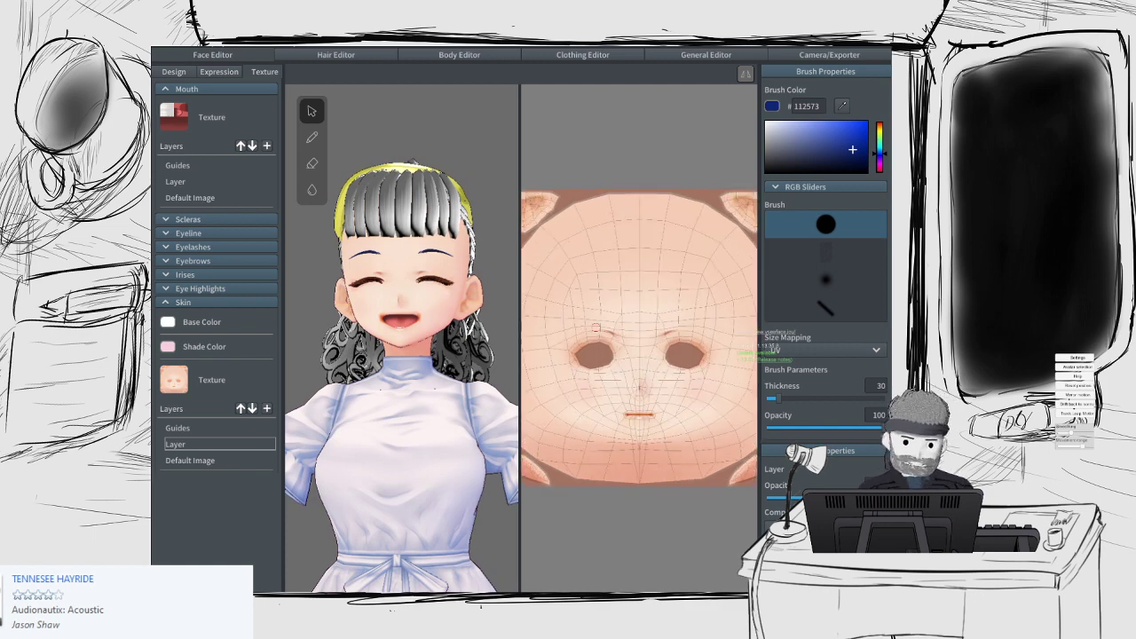
scroll(595, 327, "up", 1)
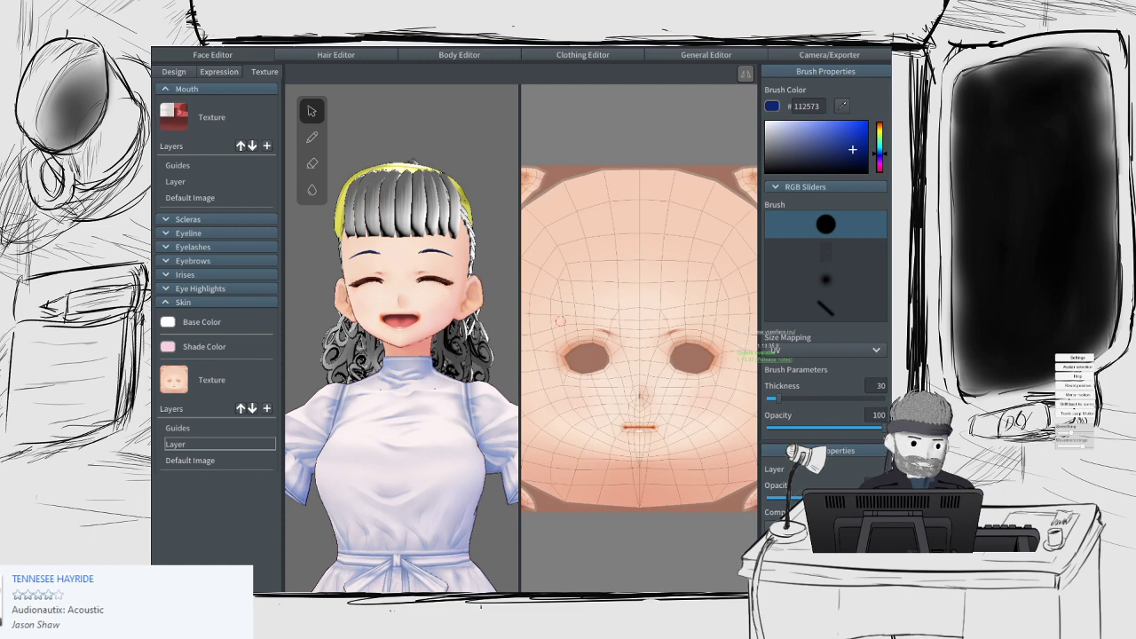
scroll(560, 321, "up", 3)
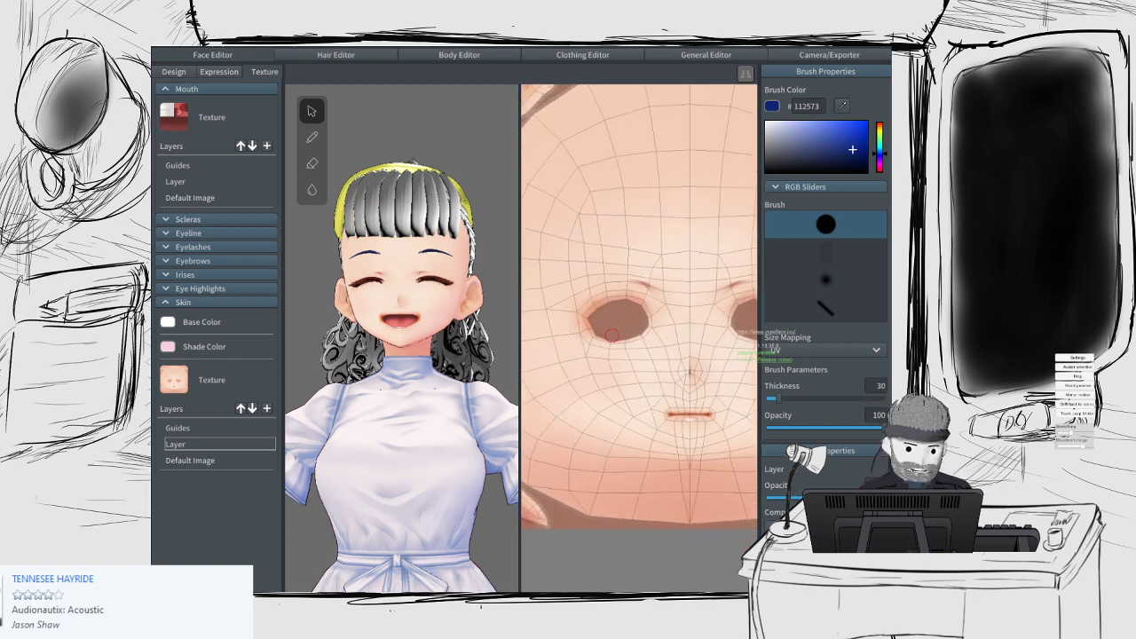
scroll(613, 335, "up", 2)
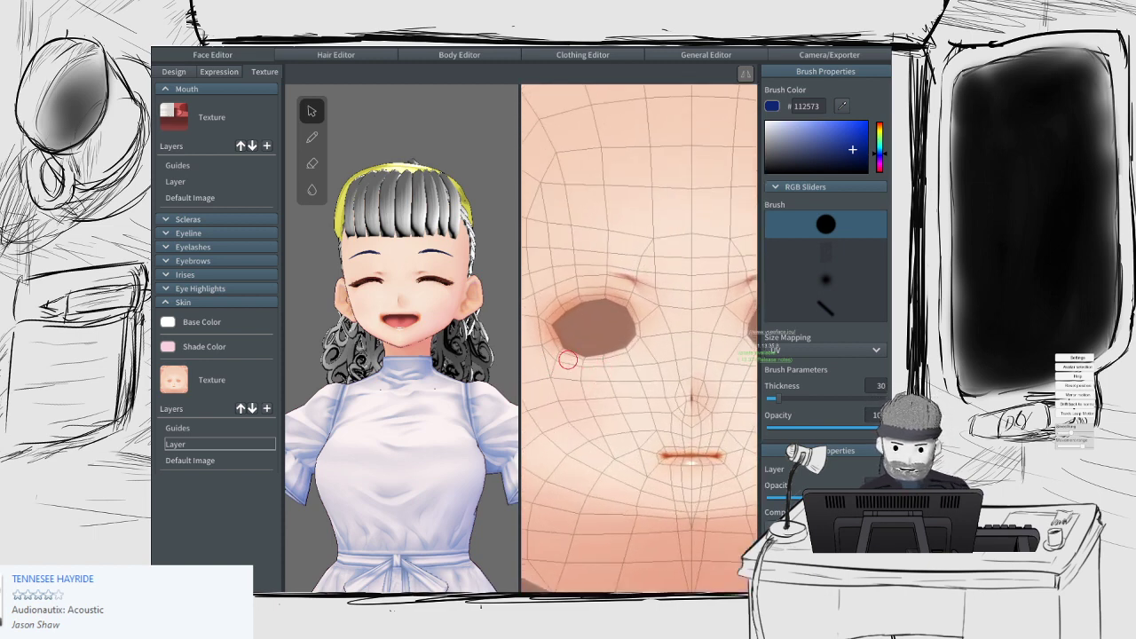
mouse_move(568, 359)
left_mouse_down()
mouse_move(559, 391)
mouse_move(569, 361)
left_mouse_up()
middle_click_drag(752, 357, 646, 354)
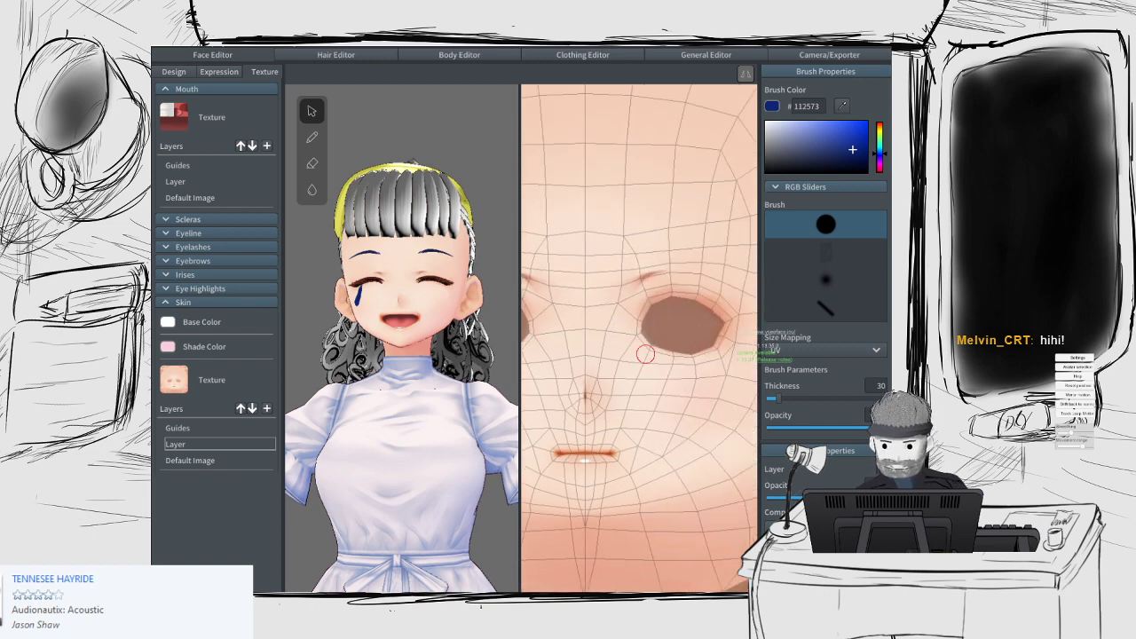
mouse_move(707, 391)
left_mouse_down()
mouse_move(708, 416)
mouse_move(699, 410)
left_mouse_up()
middle_click_drag(684, 452, 617, 413)
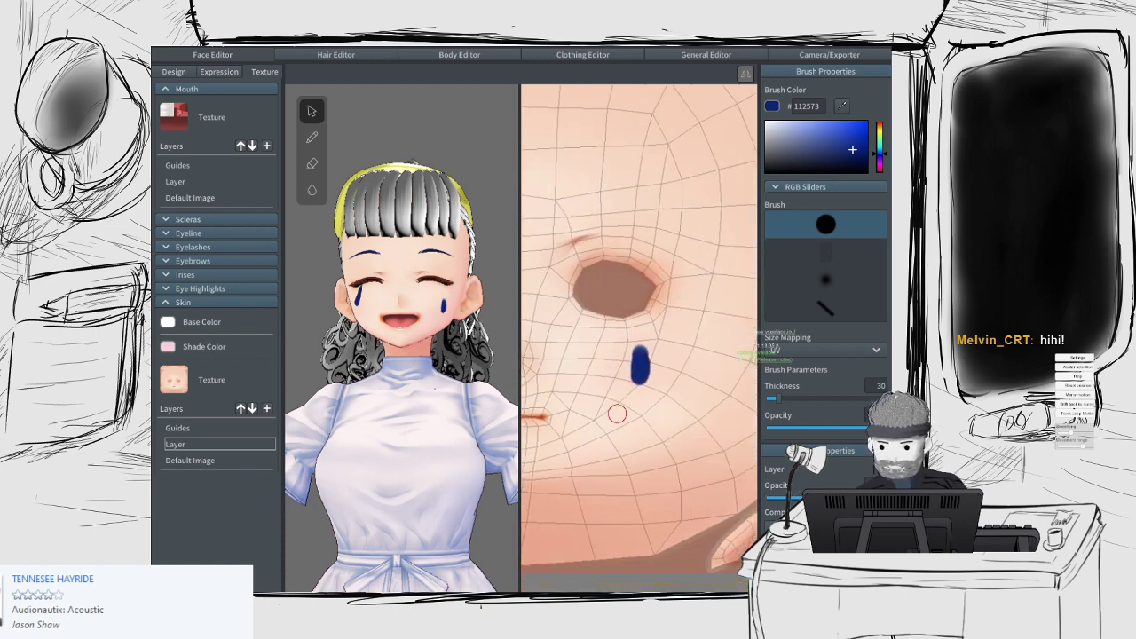
key("ctrl+z")
key("ctrl+z")
Step: Change the brush color to light blue #7F94E7 and paint two tears beneath the character's left eye
left_click(810, 127)
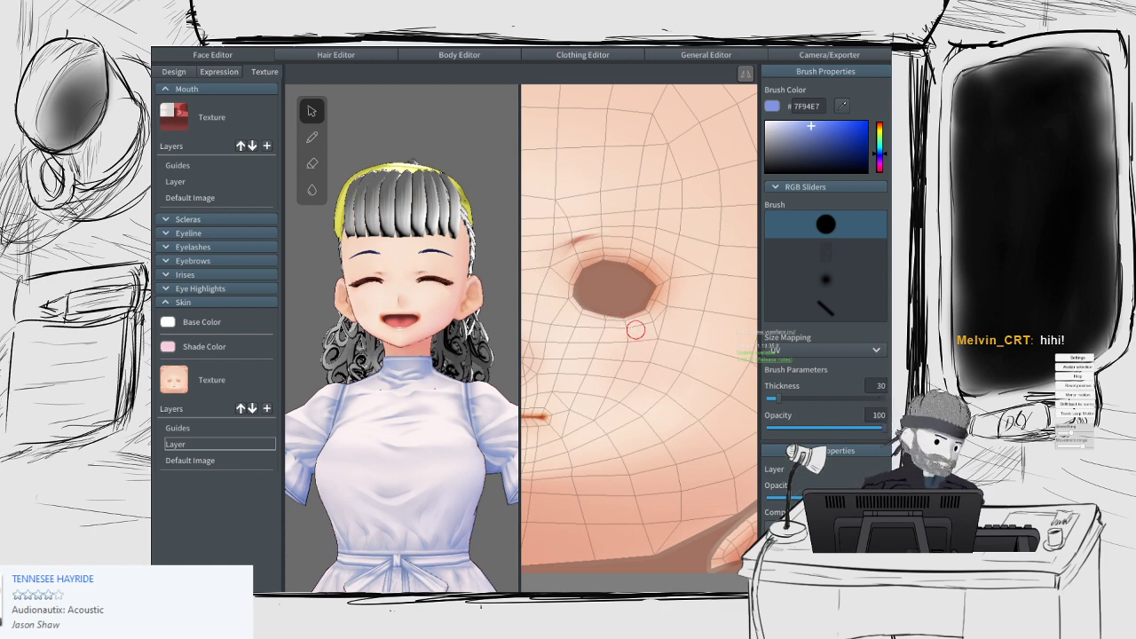
left_click_drag(636, 329, 646, 344)
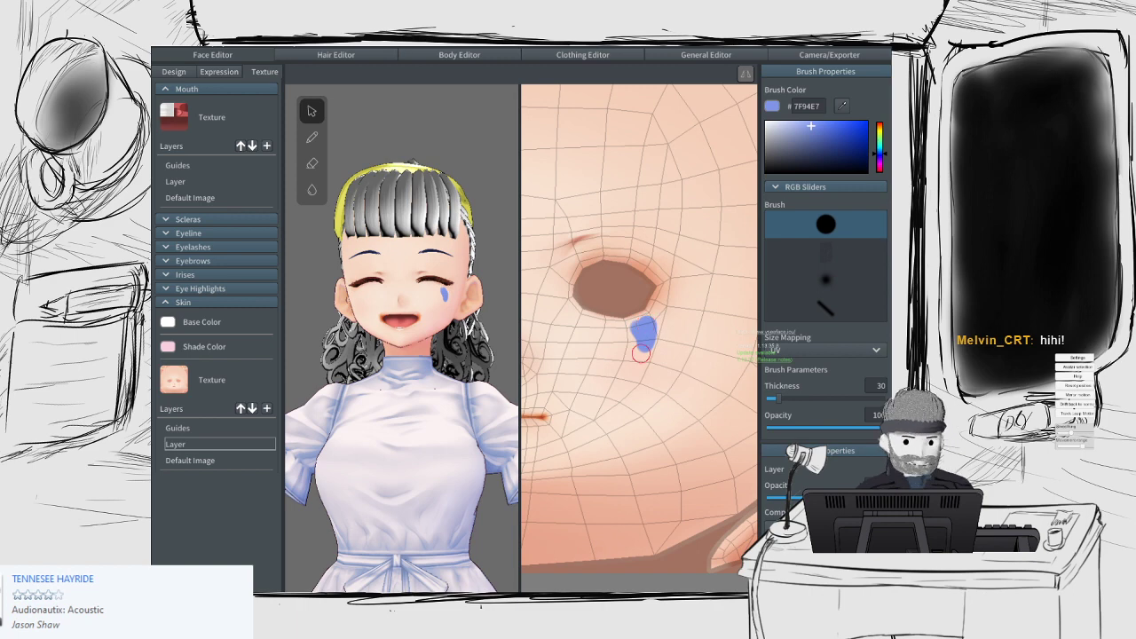
left_click_drag(645, 388, 645, 400)
Step: Paint two light blue tears beneath the character's right eye on the skin texture
middle_click_drag(635, 403, 801, 391)
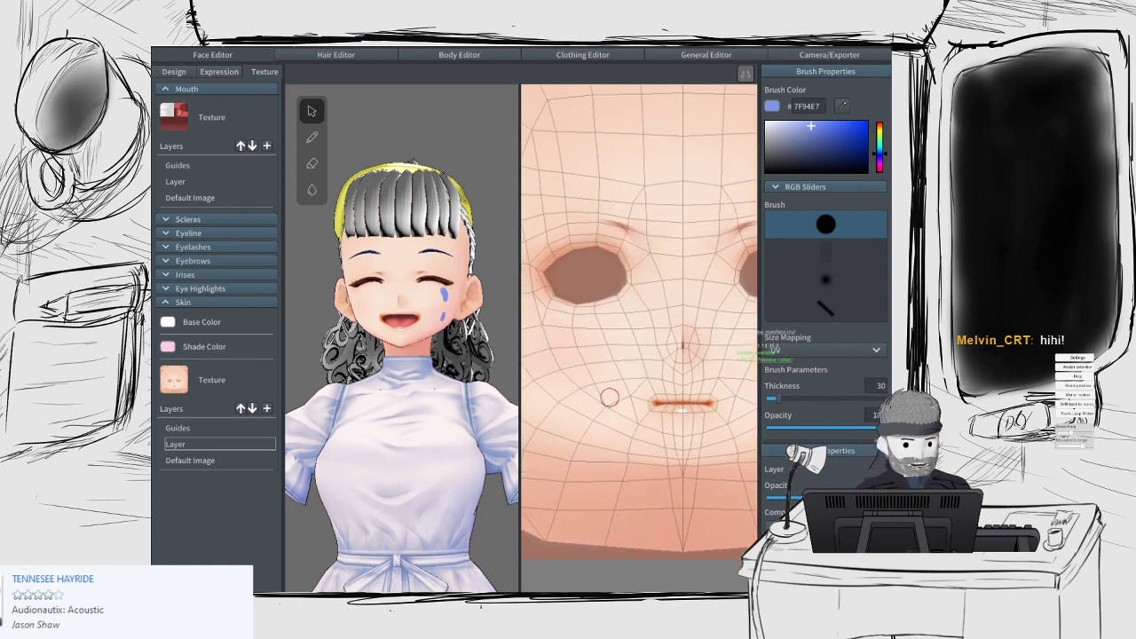
left_click_drag(565, 322, 565, 332)
left_click(556, 380)
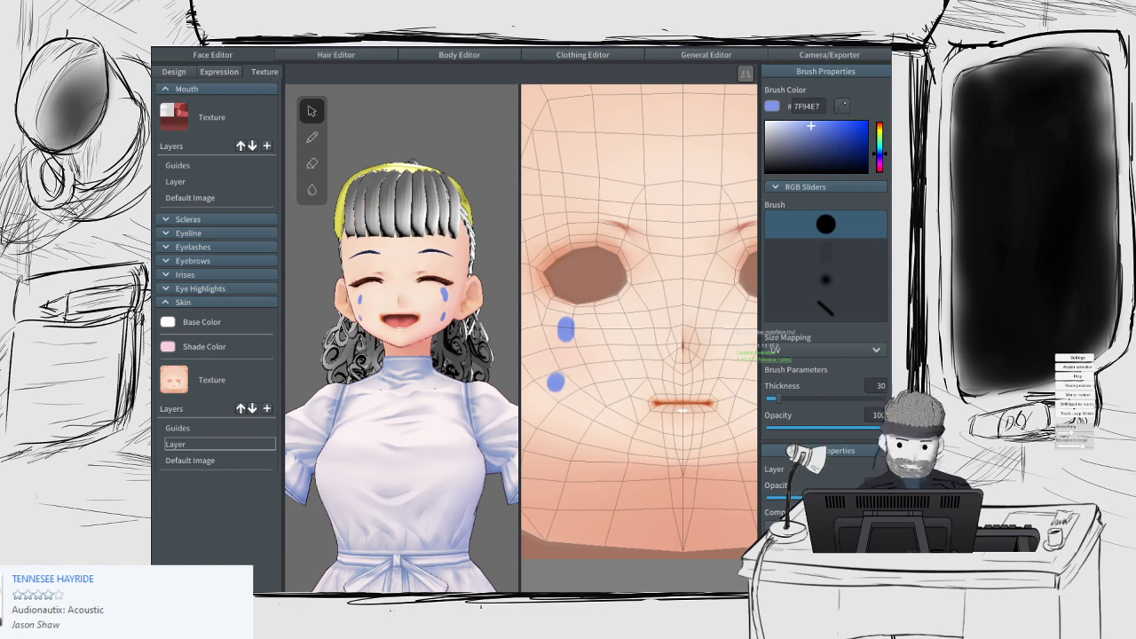
scroll(550, 382, "down", 2)
scroll(409, 399, "down", 2)
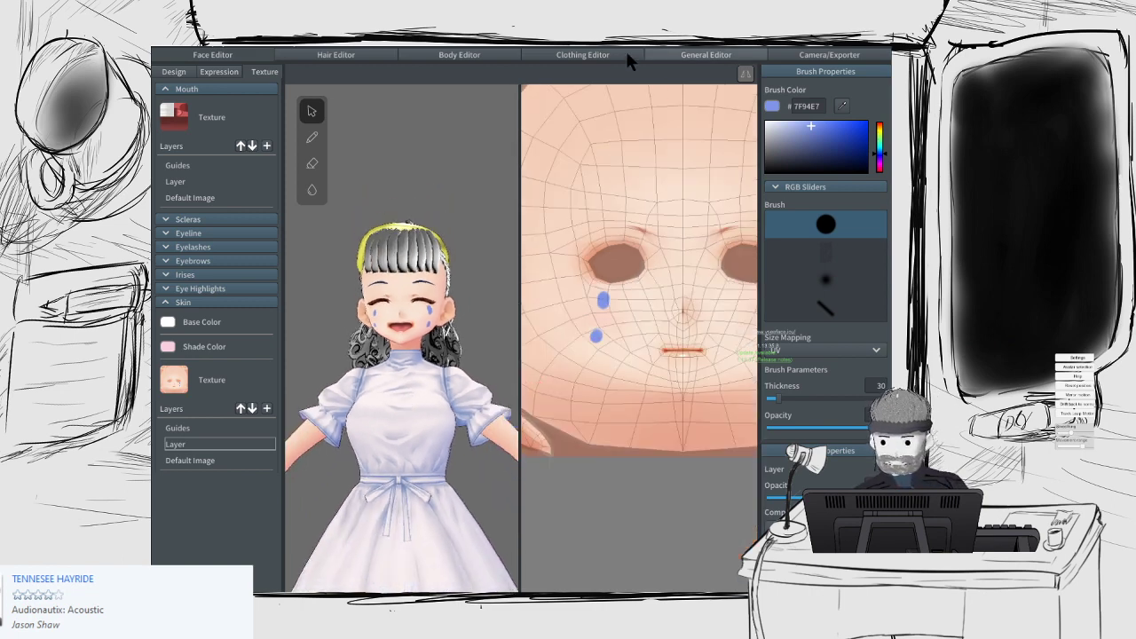
scroll(392, 363, "up", 1)
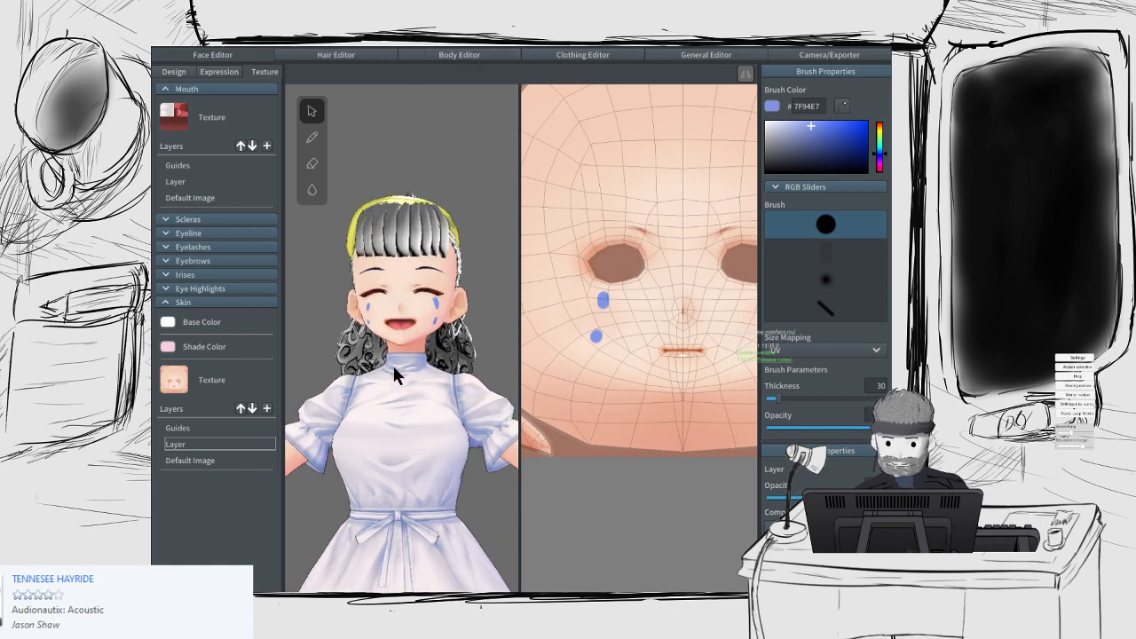
scroll(393, 363, "up", 1)
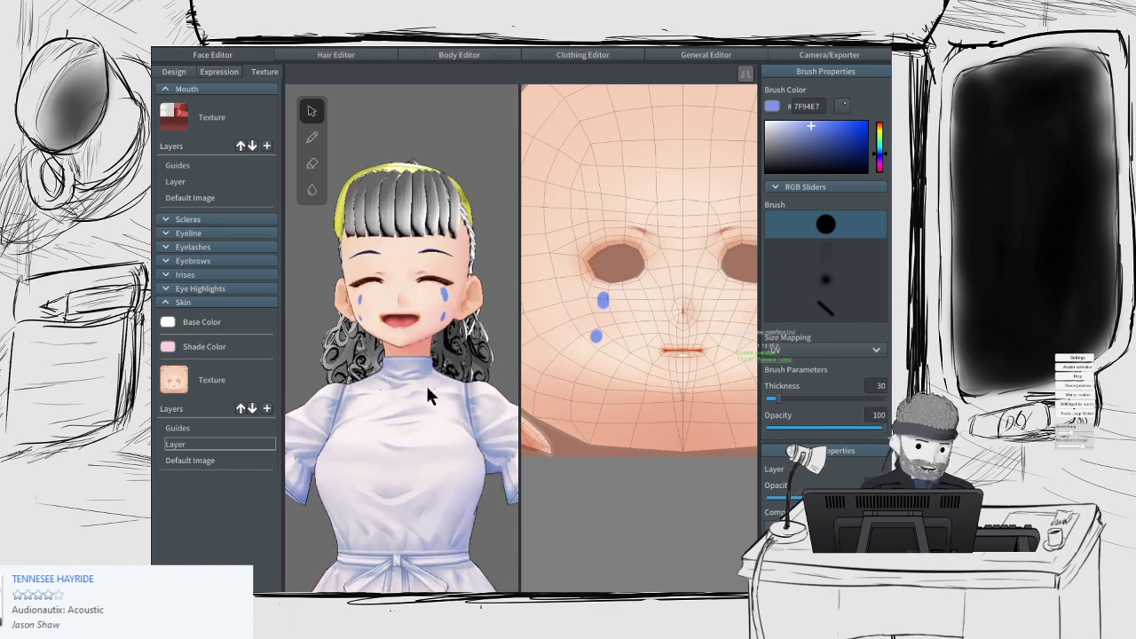
Step: Inspect the hairstyle from the back, side and front in the Hair Editor
left_click(337, 55)
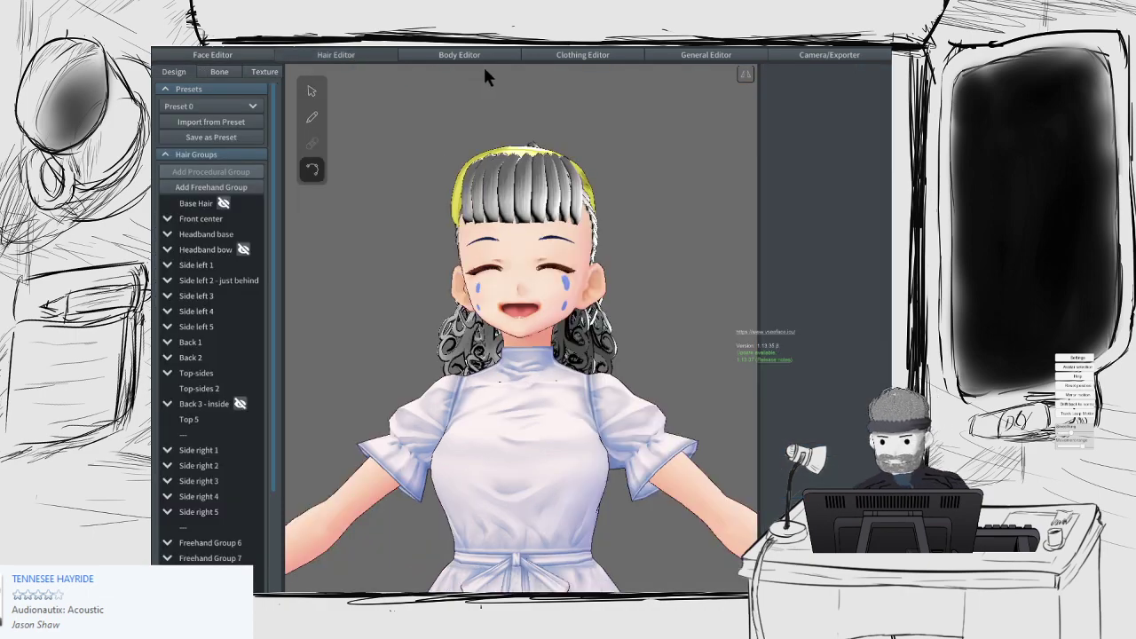
right_click_drag(464, 223, 518, 372)
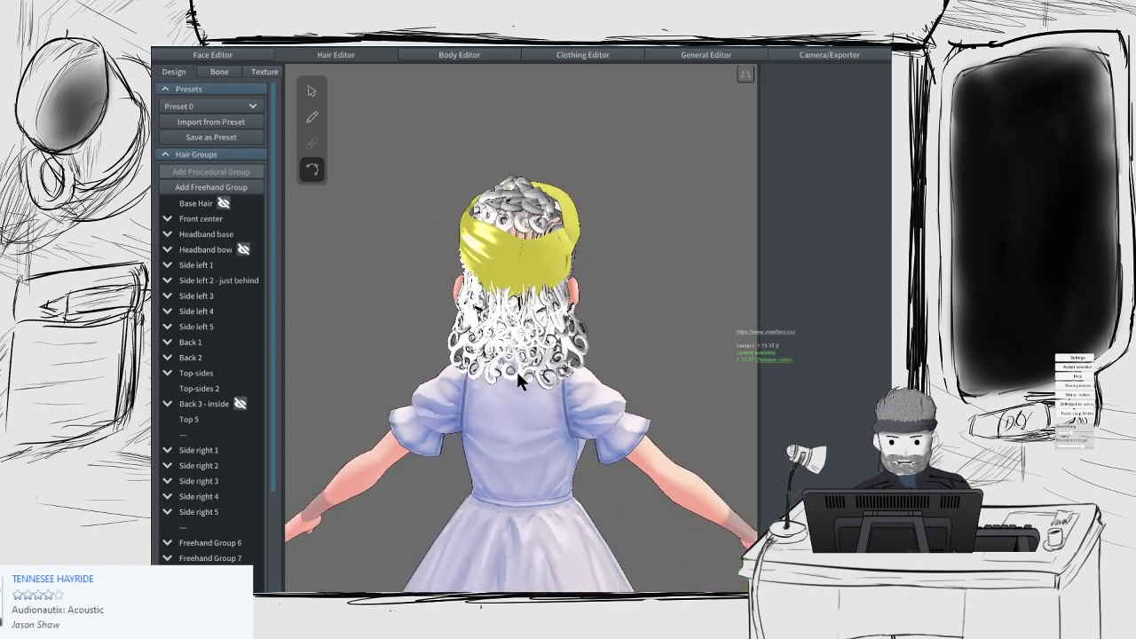
scroll(517, 371, "down", 2)
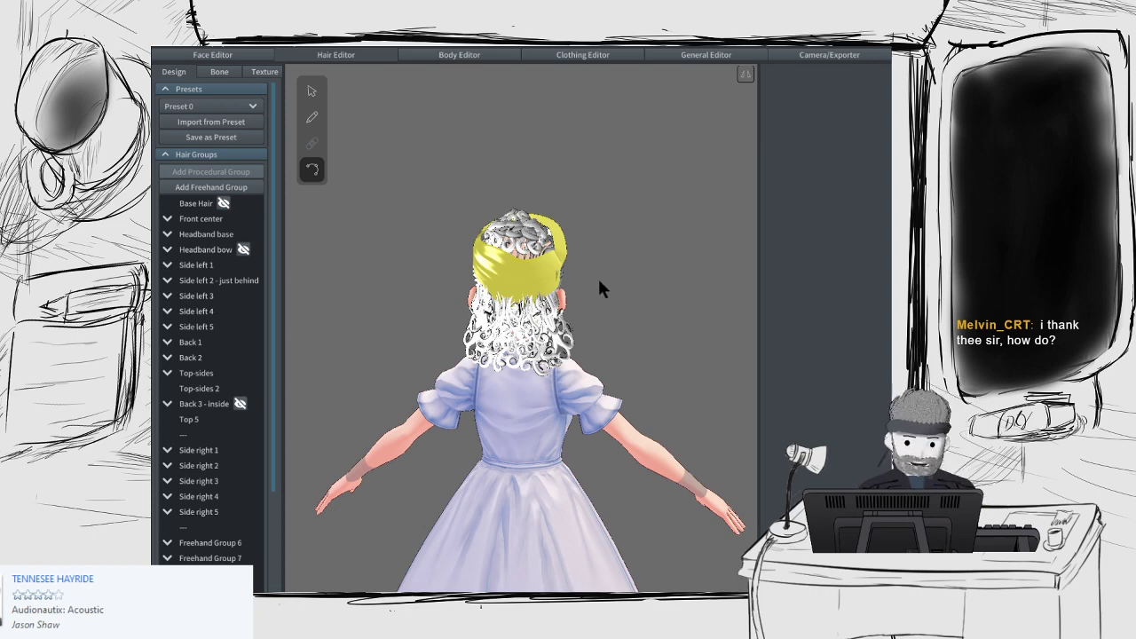
right_click_drag(599, 289, 528, 284)
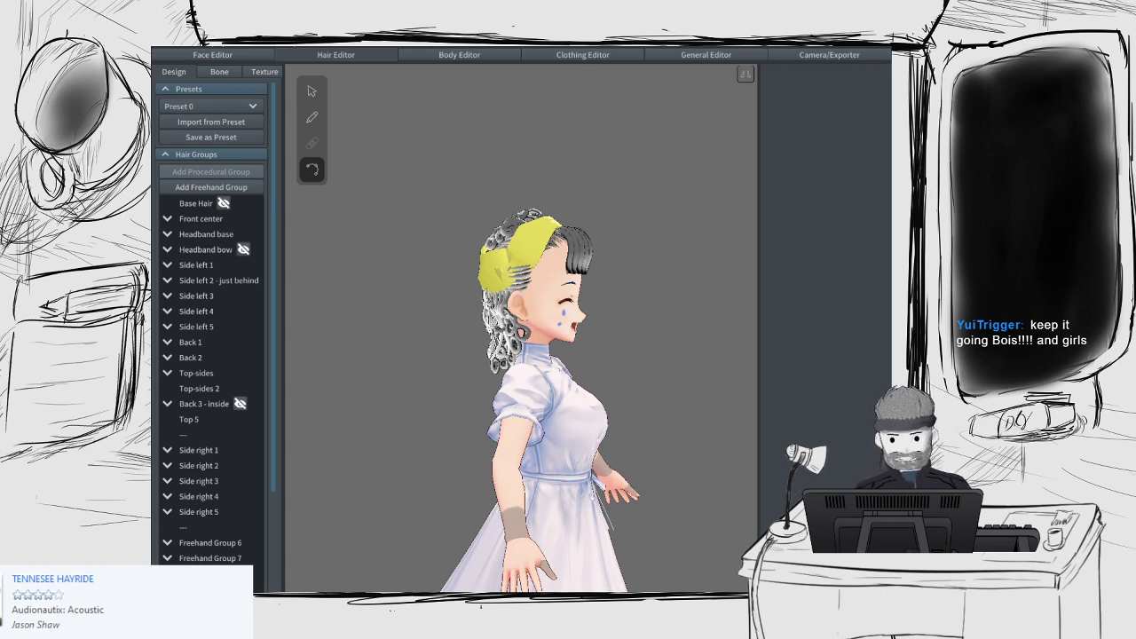
right_click_drag(504, 340, 458, 333)
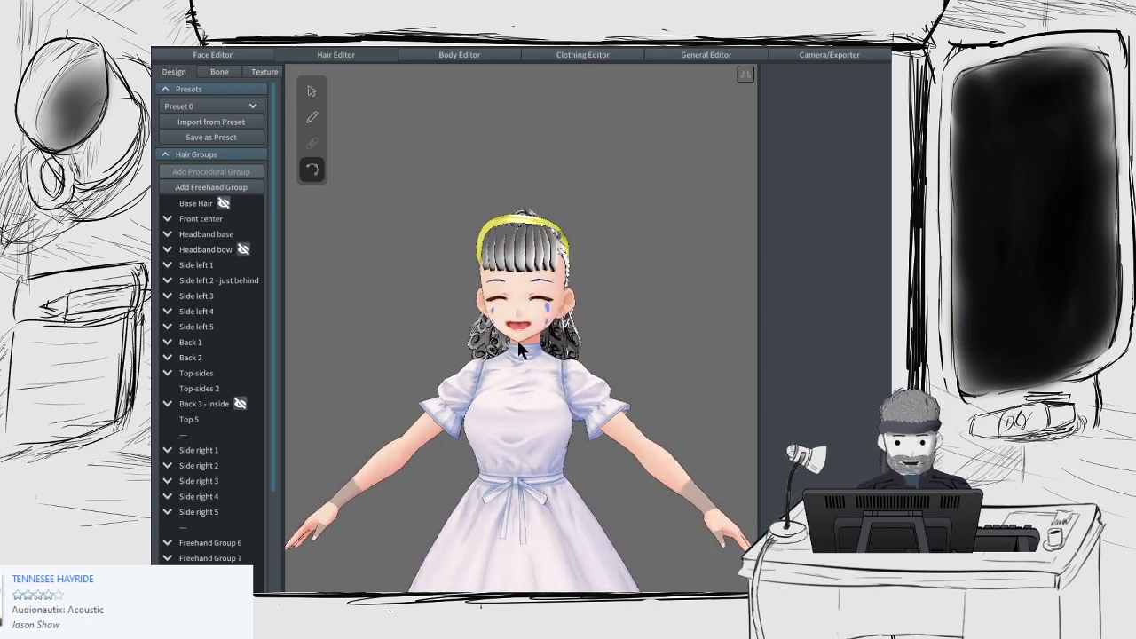
scroll(517, 341, "up", 1)
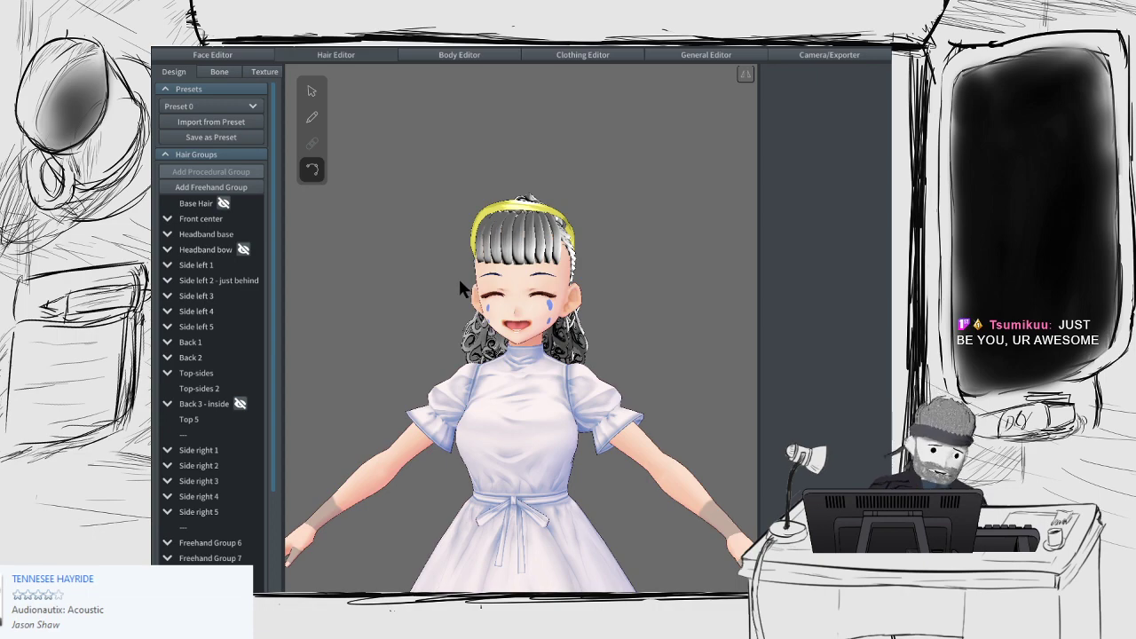
right_click_drag(444, 274, 479, 310)
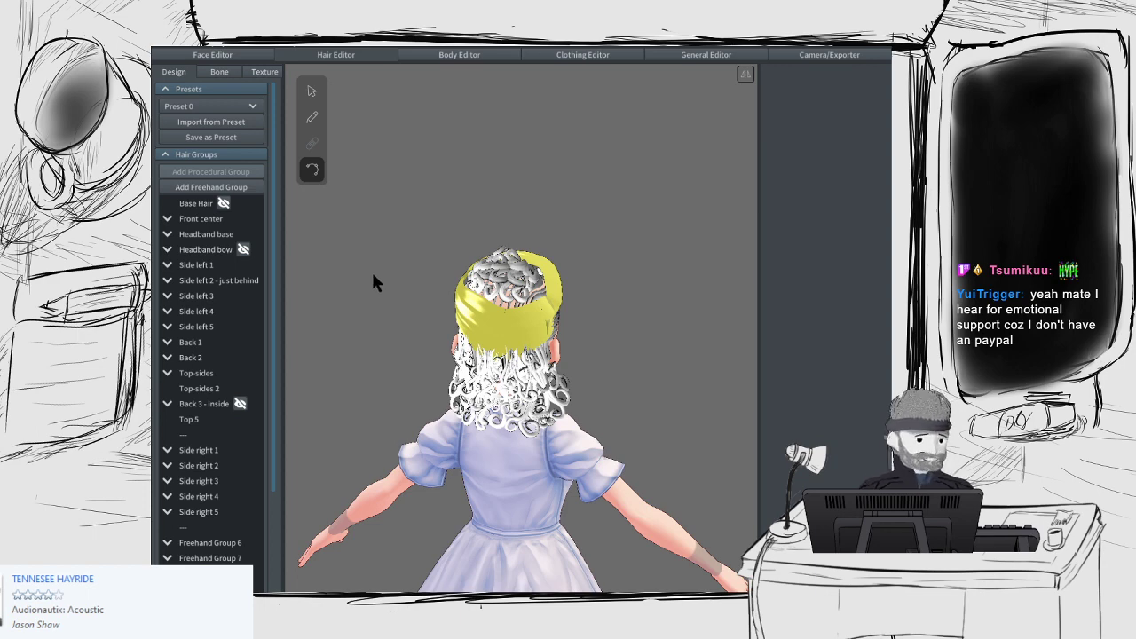
Step: Set the hit radius of hair Bone Group 28 to 0.00 and its fixed point to 0.74
left_click(222, 70)
right_click_drag(392, 316, 465, 328)
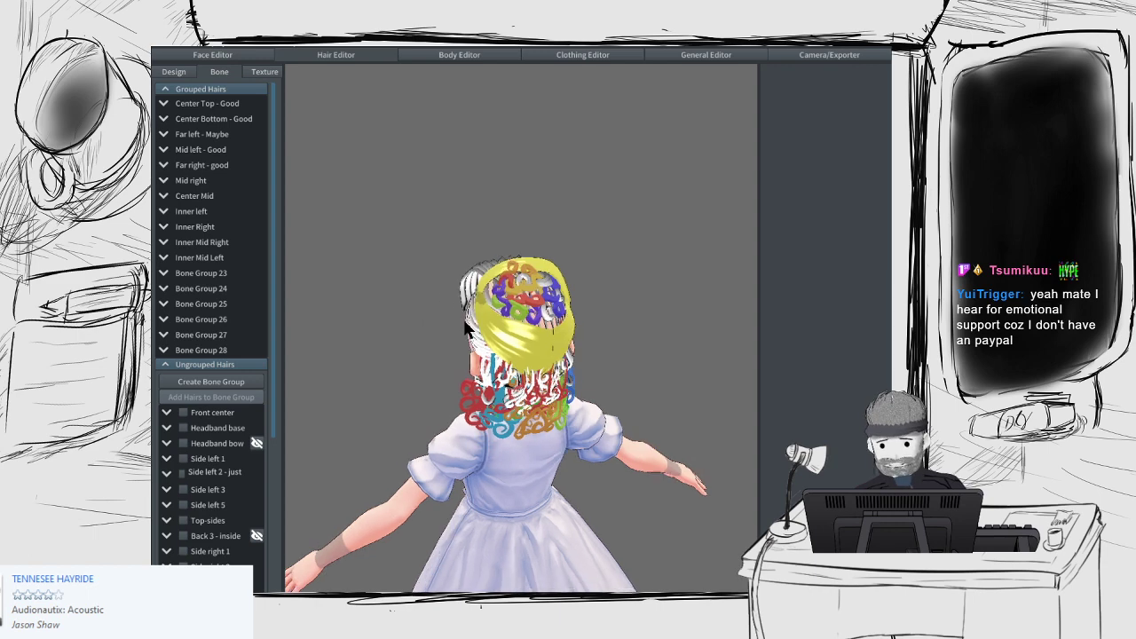
left_click(200, 350)
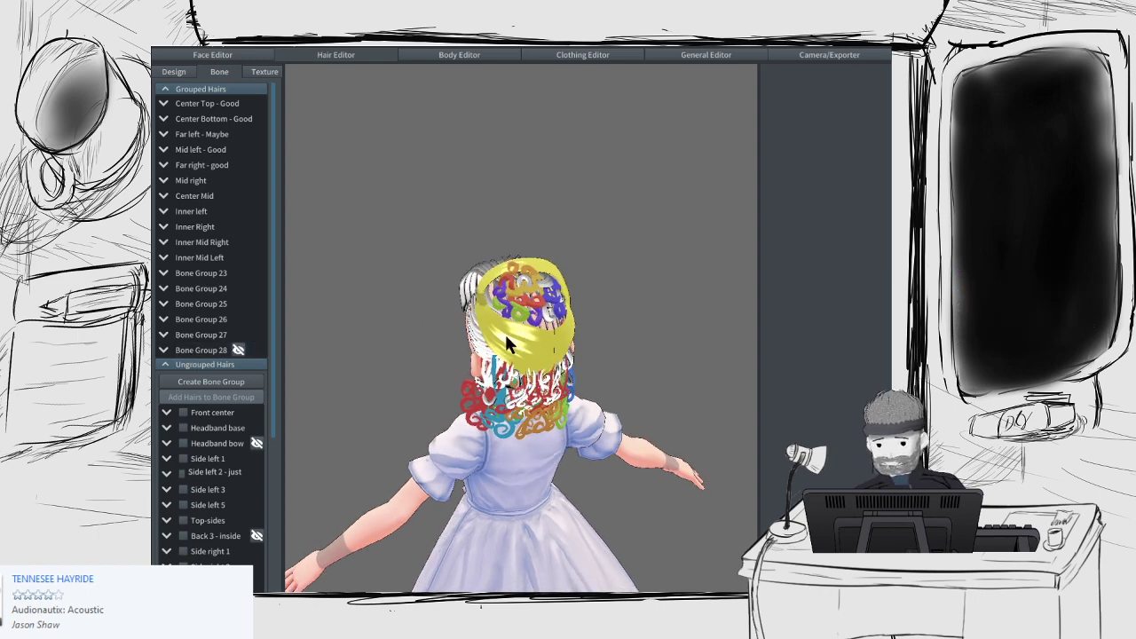
left_click_drag(801, 255, 741, 264)
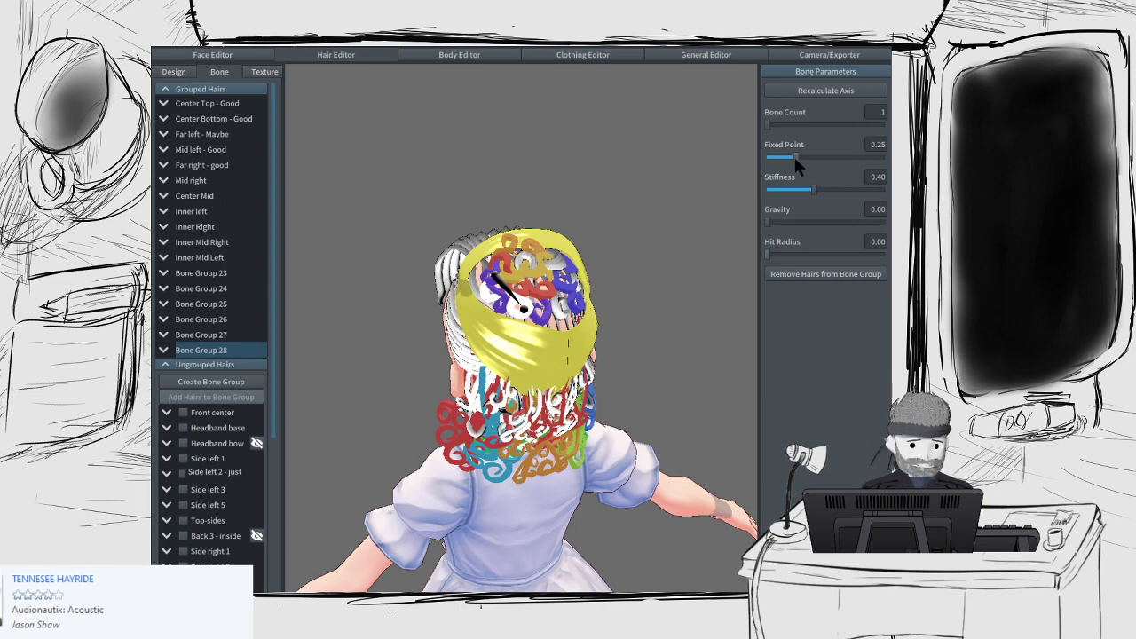
left_click_drag(796, 158, 854, 158)
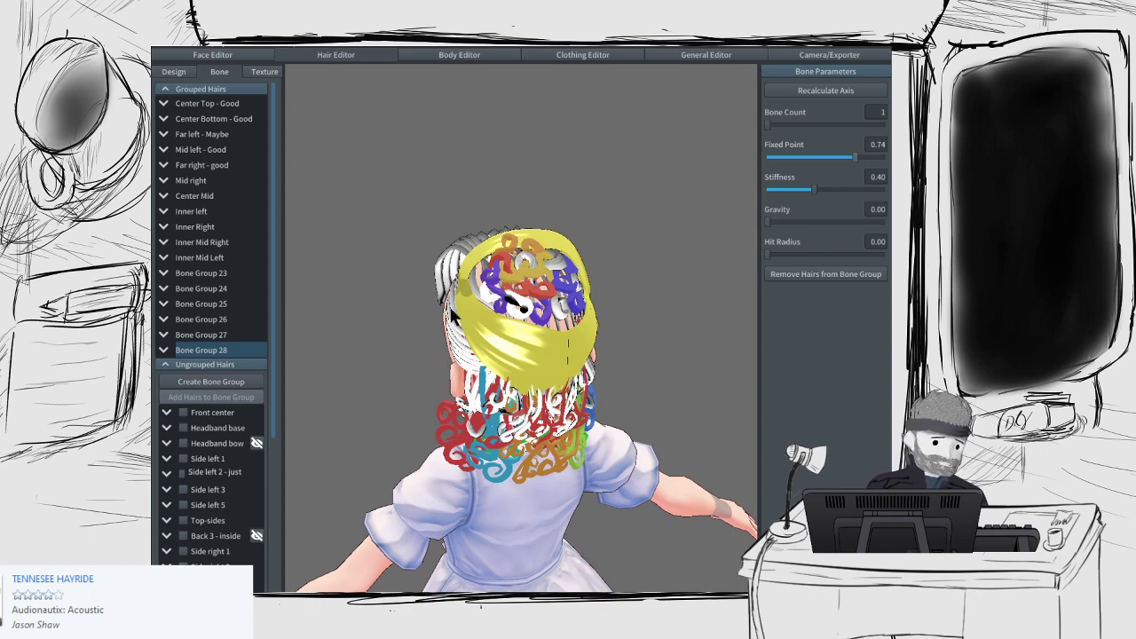
right_click_drag(540, 277, 526, 320)
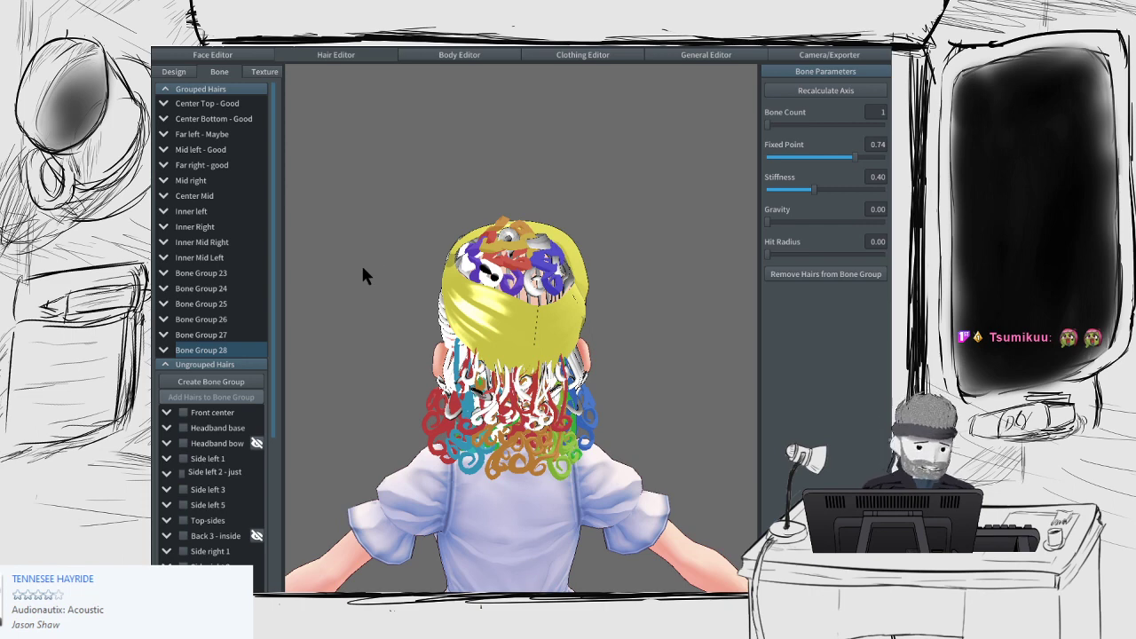
right_click_drag(361, 263, 408, 253)
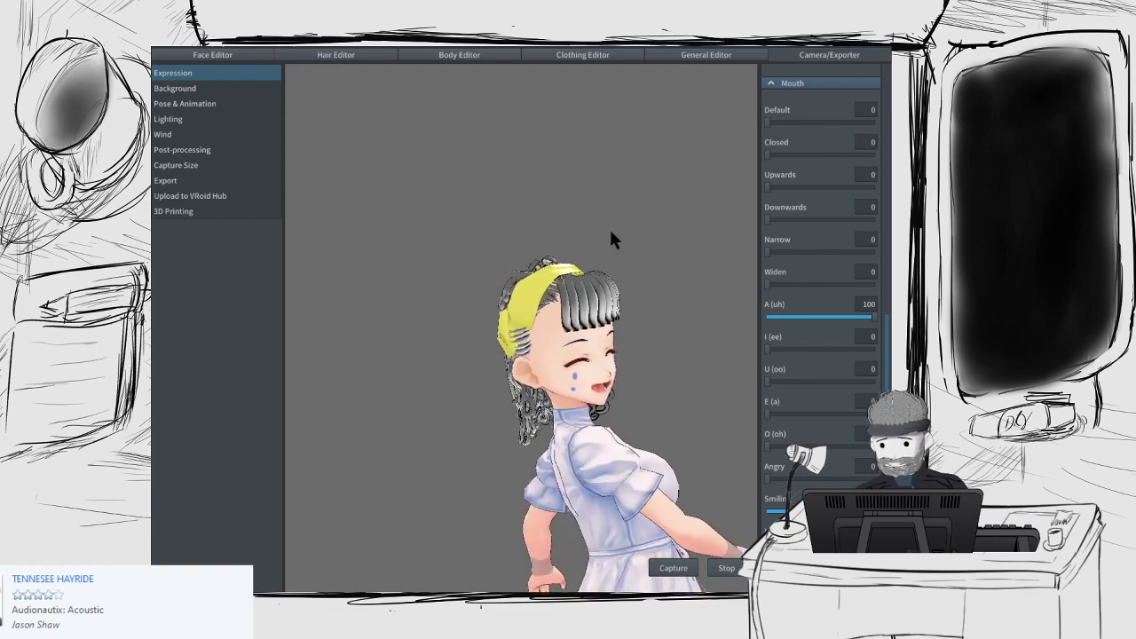
Step: Preview the Walking and Running female animations on the character and view the running character from another angle
left_click(234, 103)
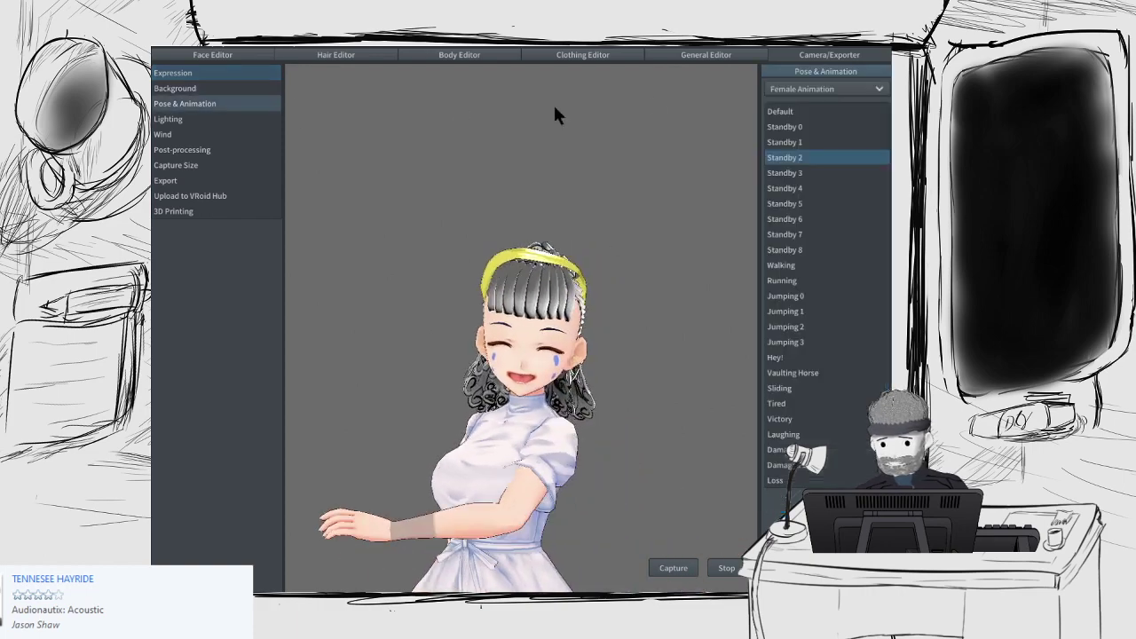
left_click(783, 264)
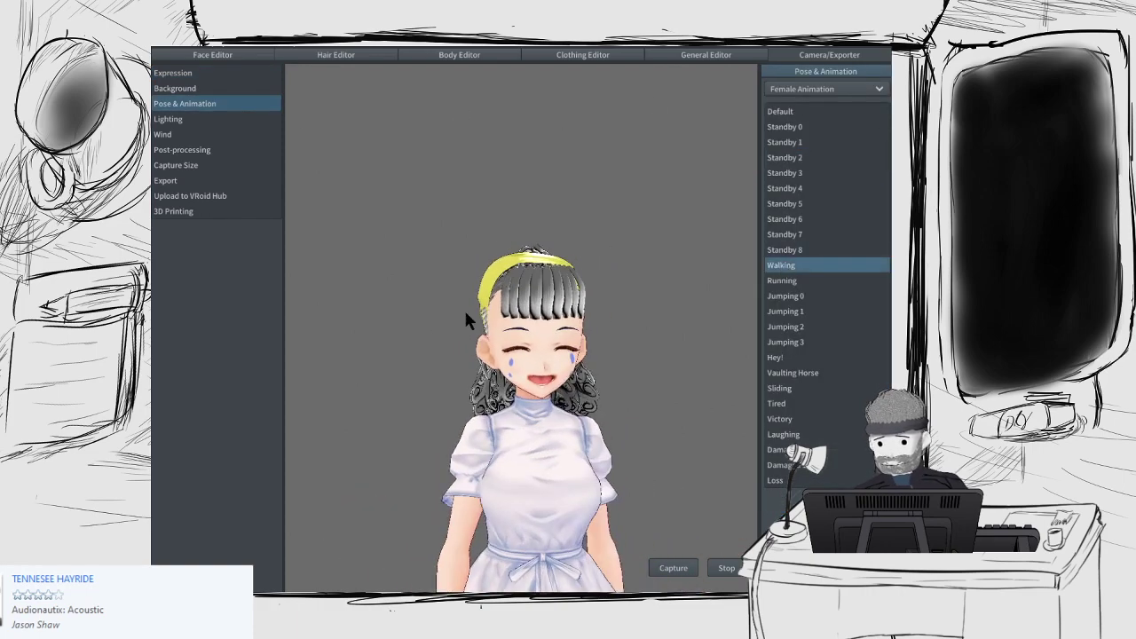
left_click(819, 278)
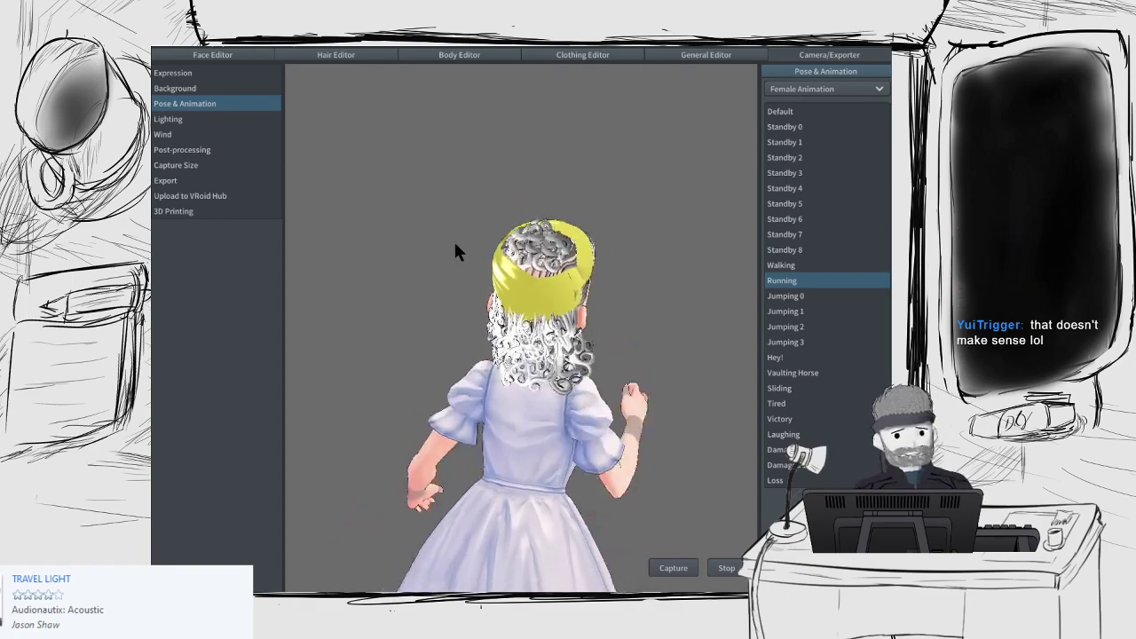
right_click_drag(451, 250, 402, 240)
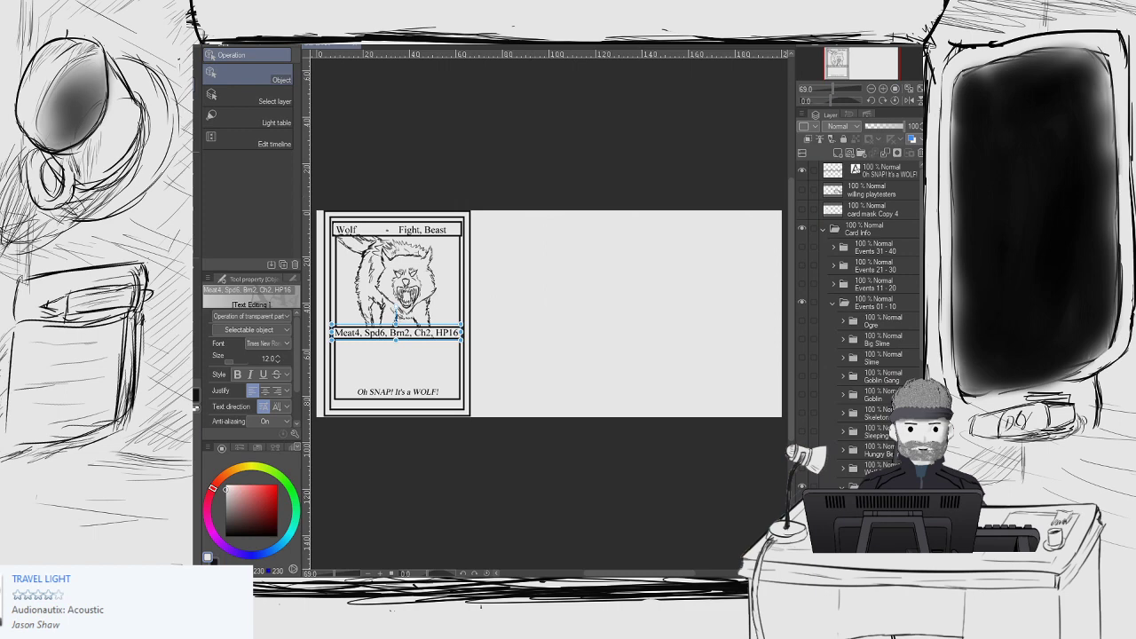
Step: Show the card mask Copy 4 layer over the Wolf card and check the willing playtesters layer, leaving that one hidden
left_click(802, 211)
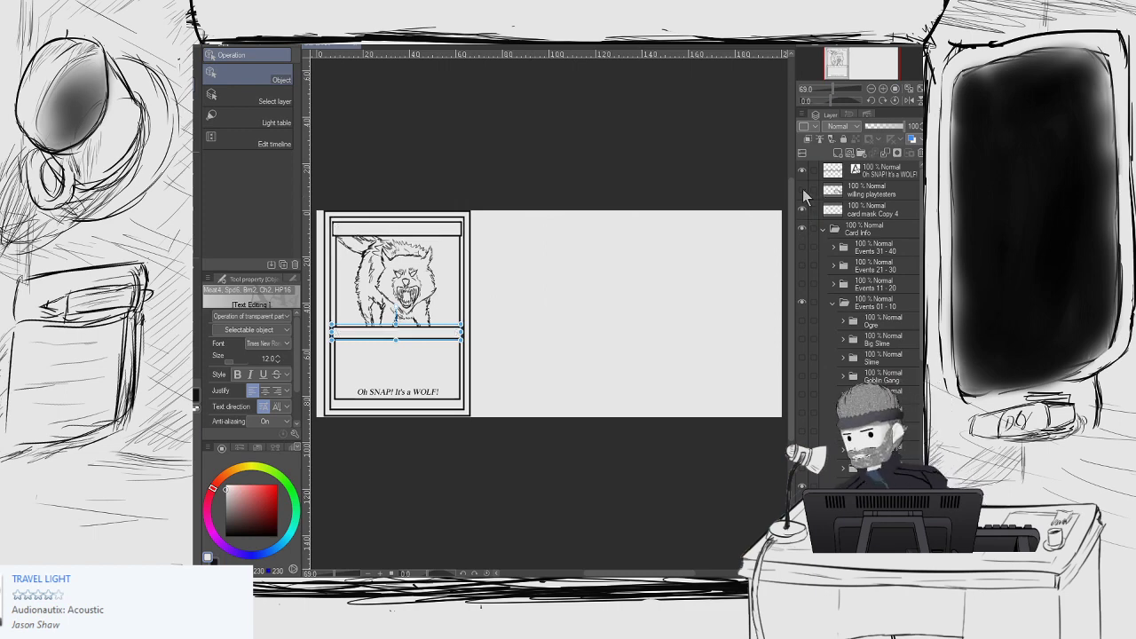
left_click(802, 191)
left_click(802, 190)
Step: Select the willing playtesters layer and make the black foreground colour the active drawing colour
scroll(834, 232, "down", 2)
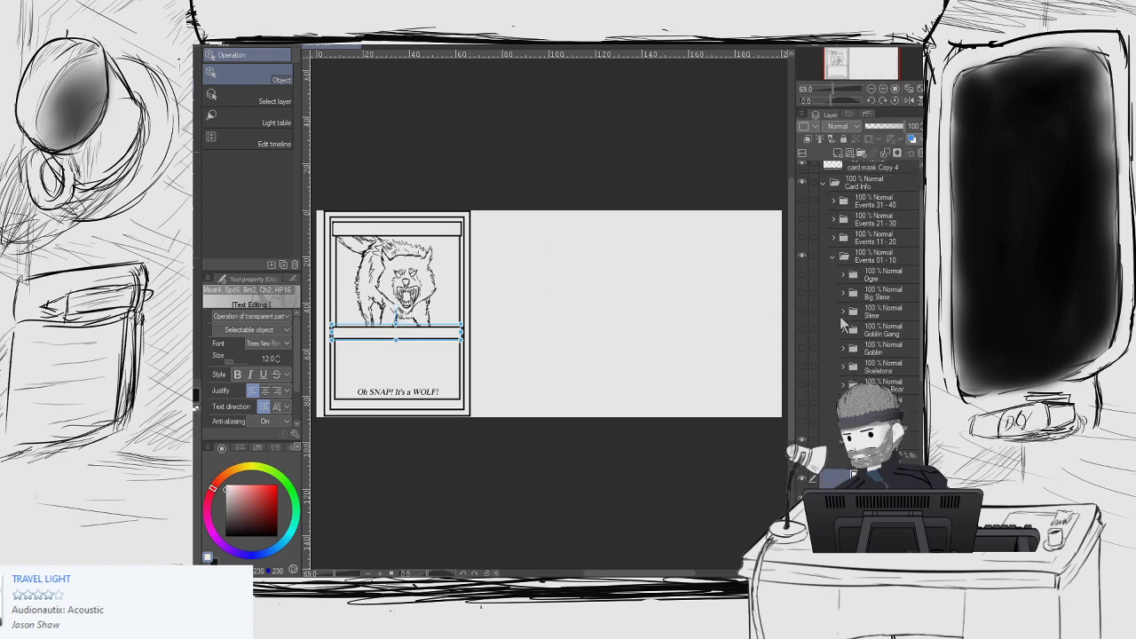
scroll(856, 346, "down", 5)
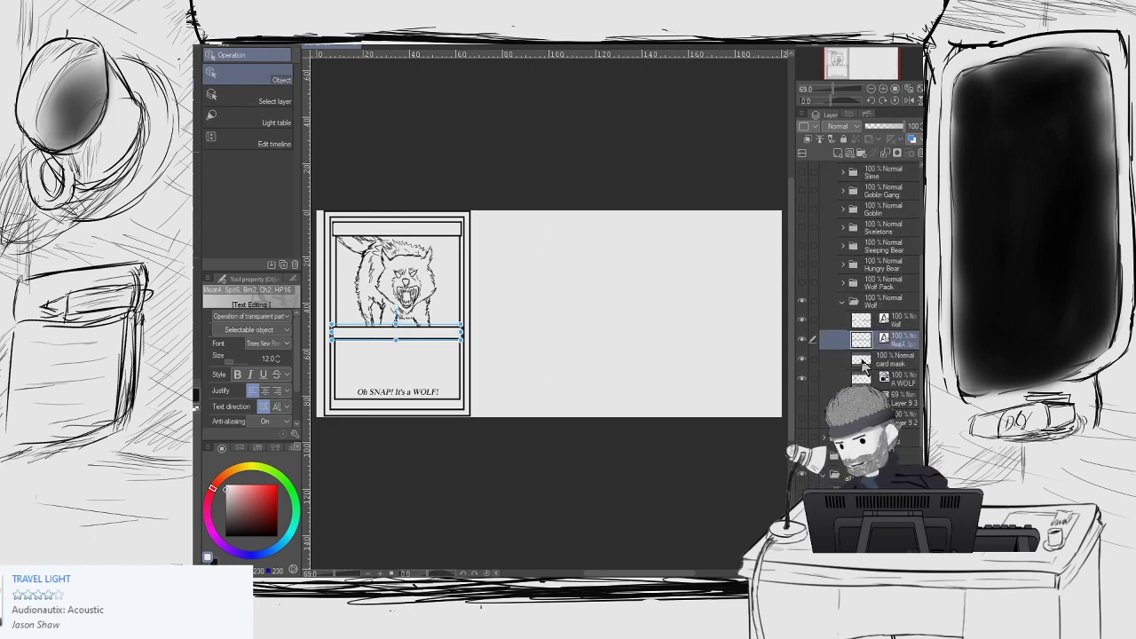
scroll(861, 355, "down", 4)
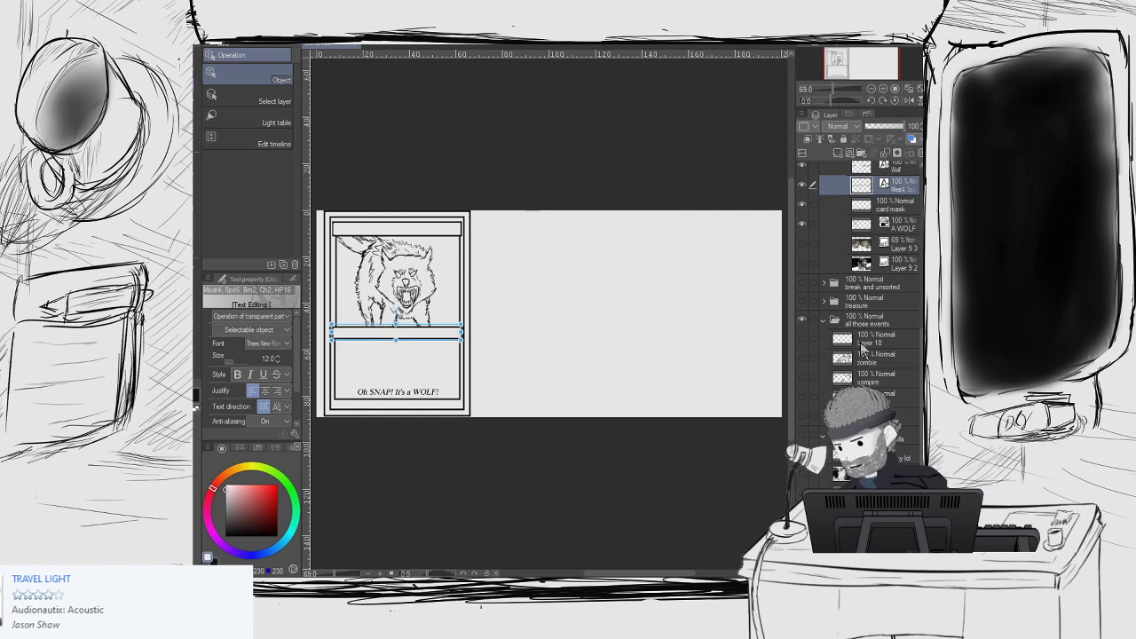
scroll(859, 344, "down", 2)
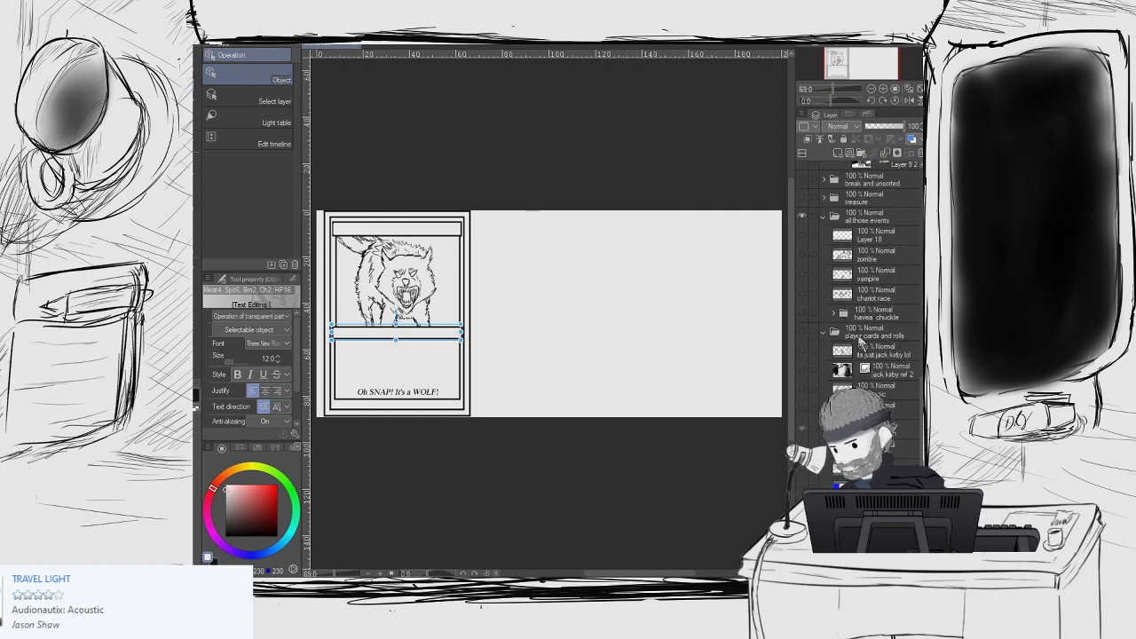
scroll(859, 344, "up", 6)
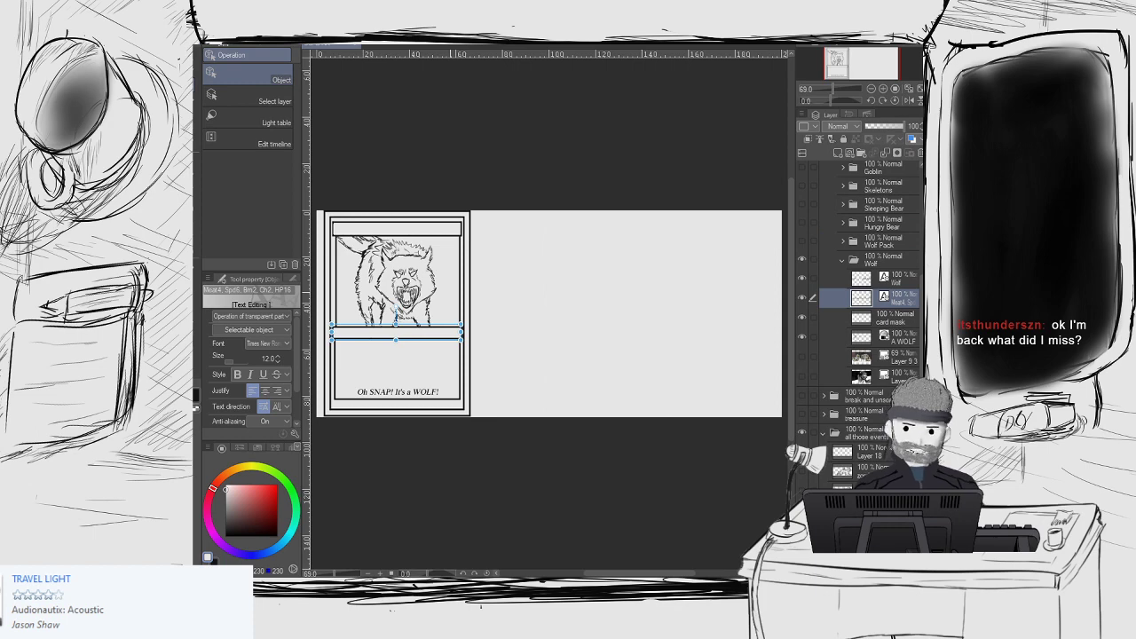
scroll(655, 349, "up", 5)
scroll(859, 329, "up", 6)
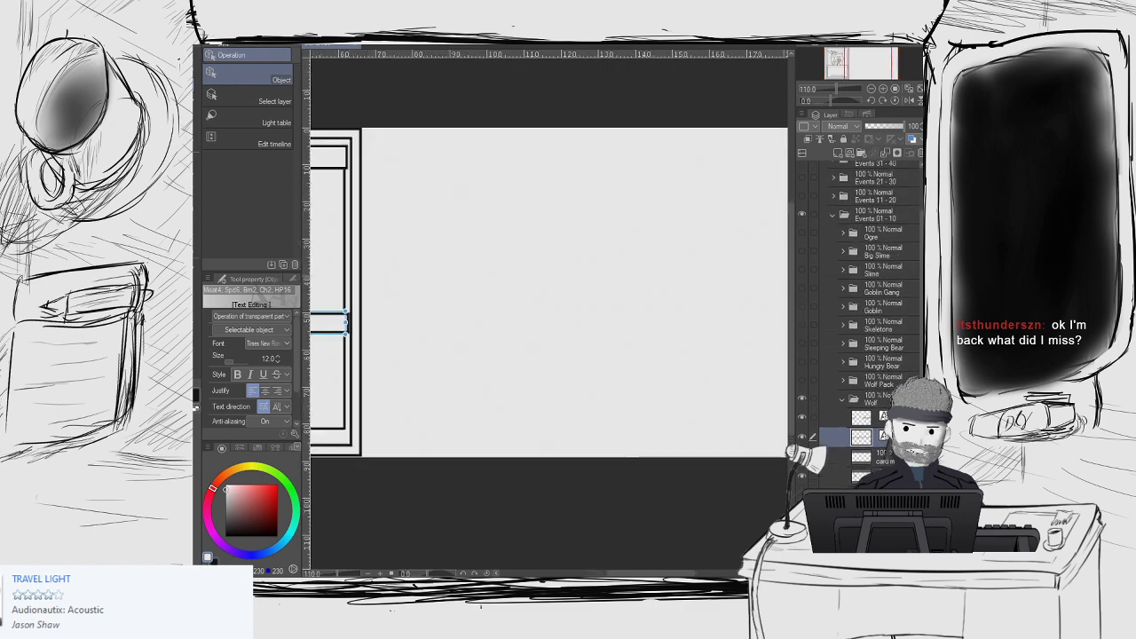
left_click(870, 190)
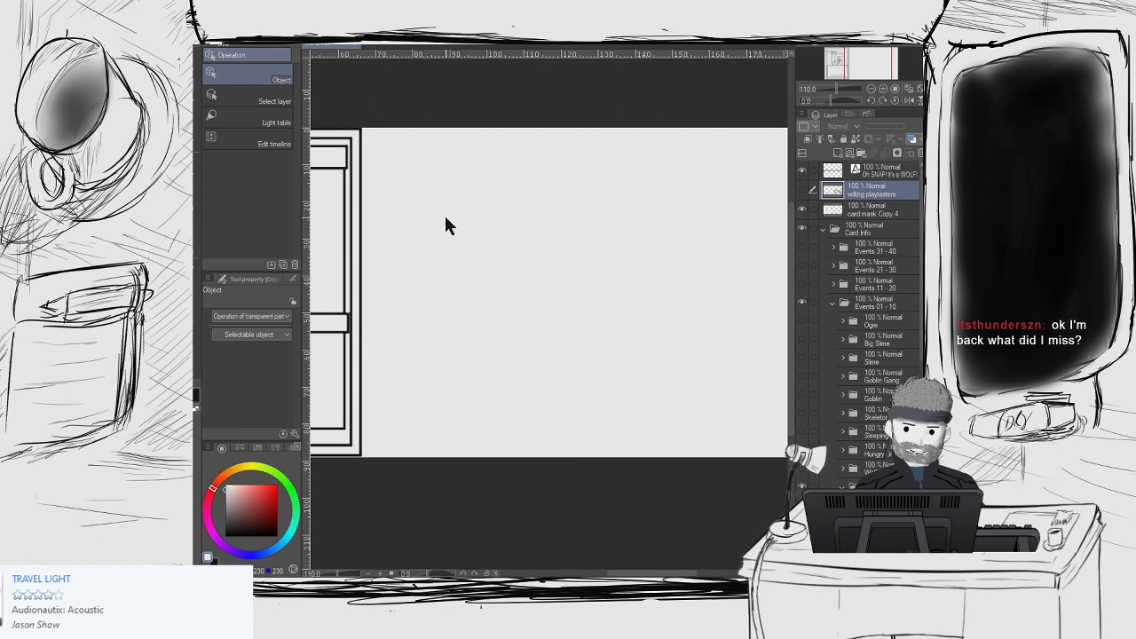
left_click(196, 397)
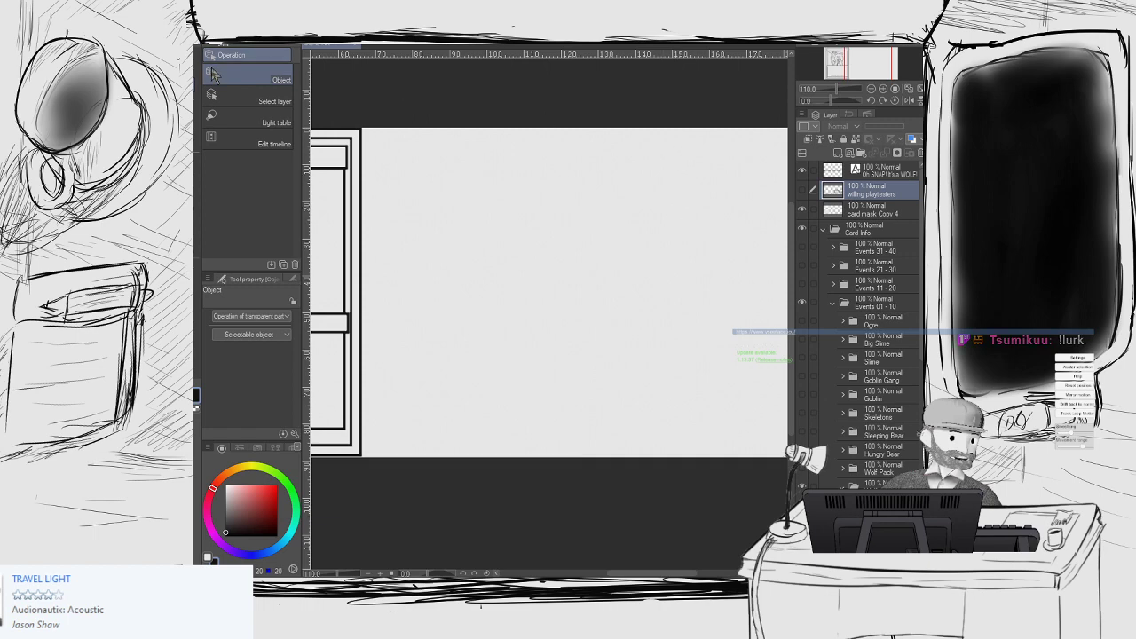
Step: In the open forest sketch document, show the stetches layer and hide the "a forest?" layer
key("ctrl+Tab")
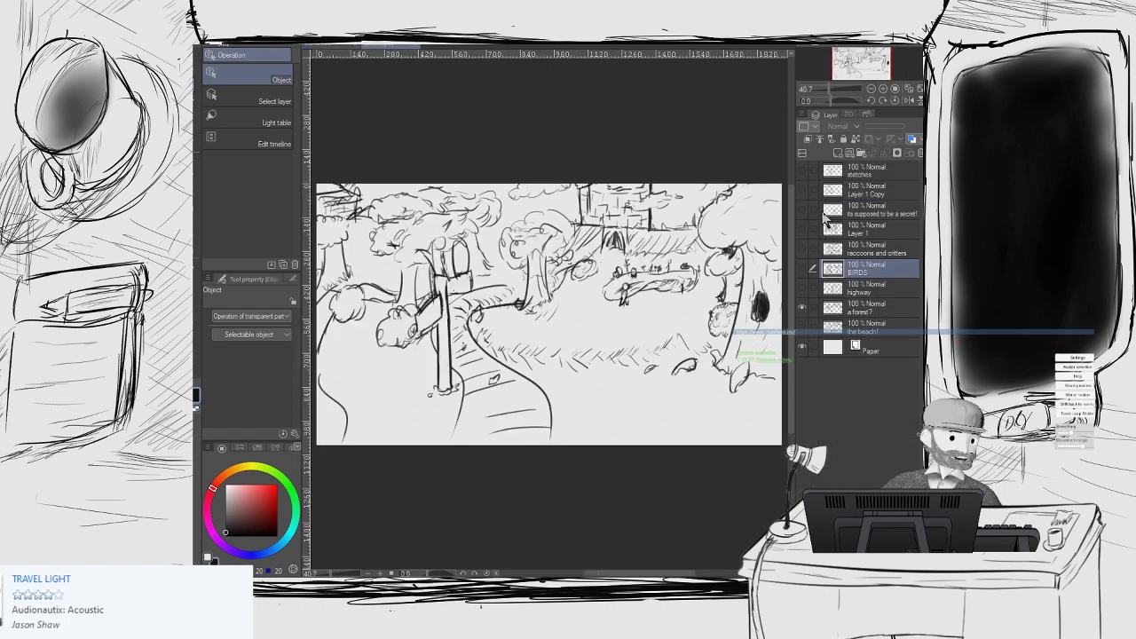
left_click(802, 170)
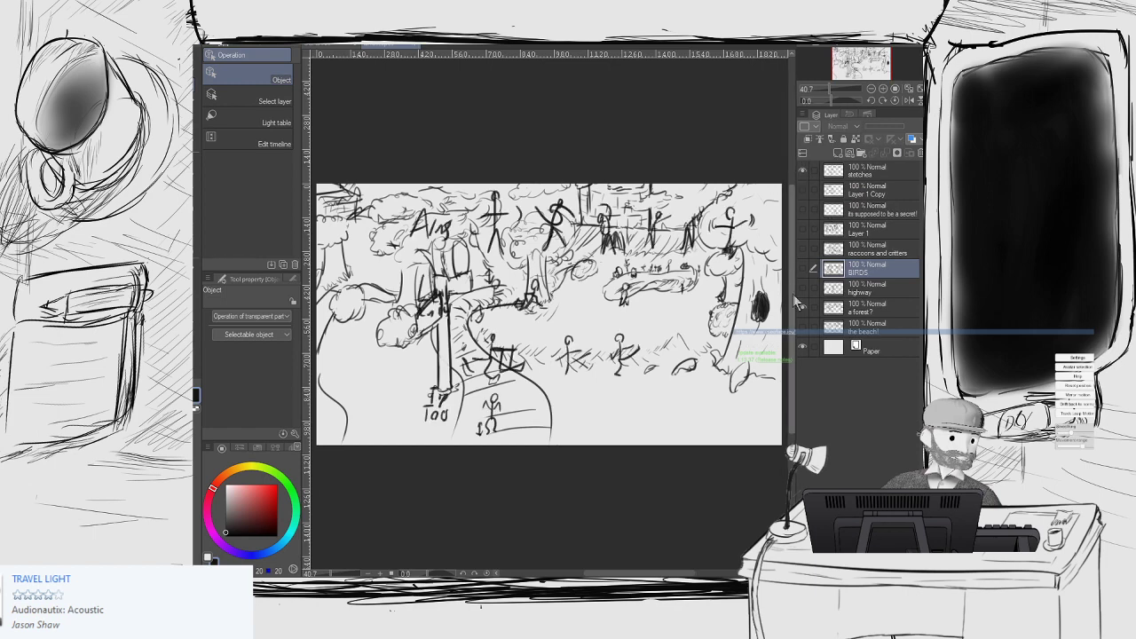
left_click(804, 308)
middle_click_drag(528, 315, 521, 295)
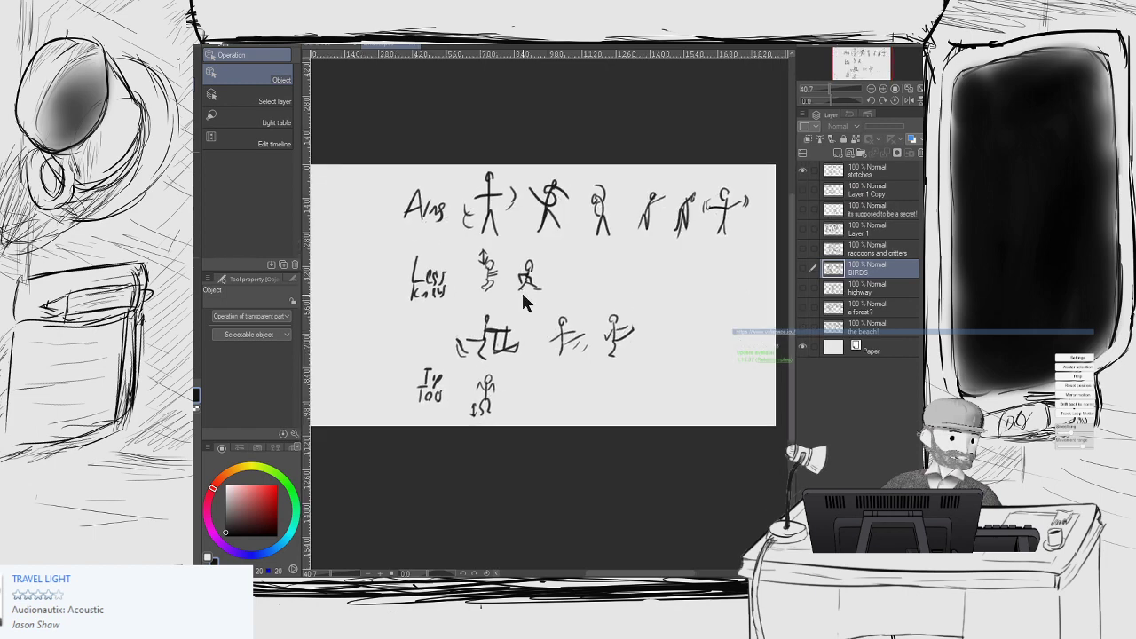
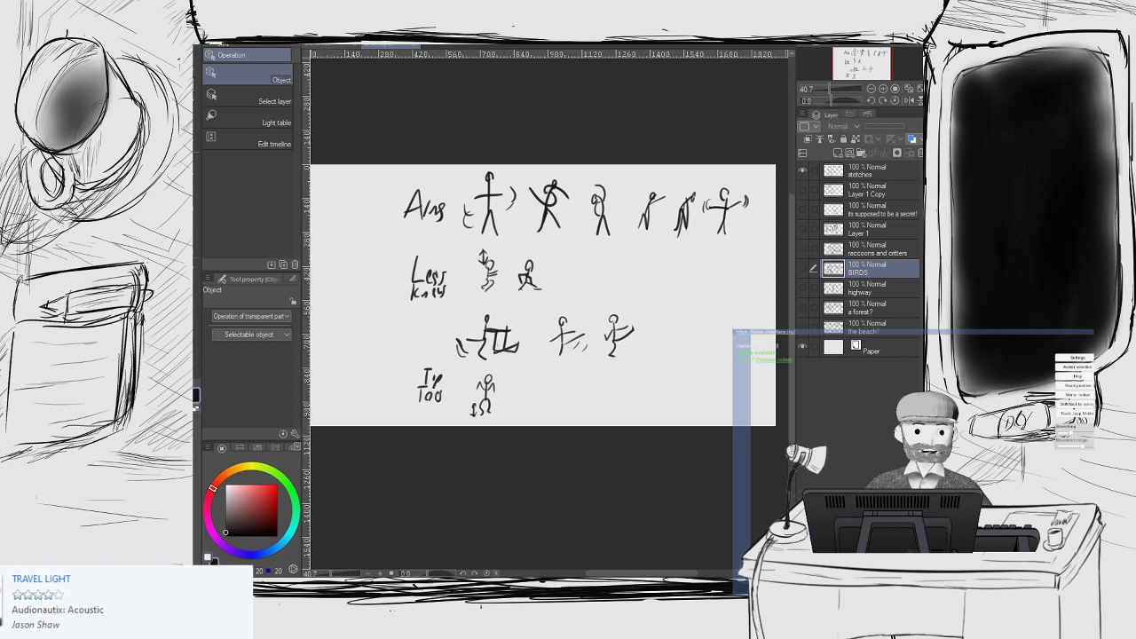
Step: Change the on-stream avatar to the bearded character with the beanie, and return to the flat-cap character
left_click(1077, 367)
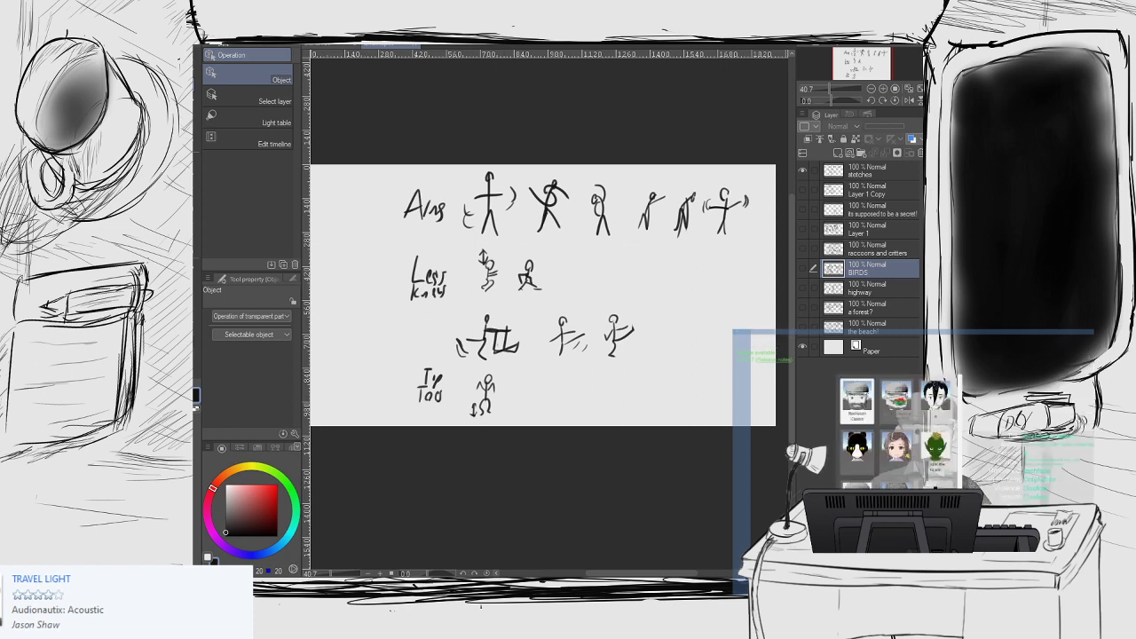
left_click(896, 475)
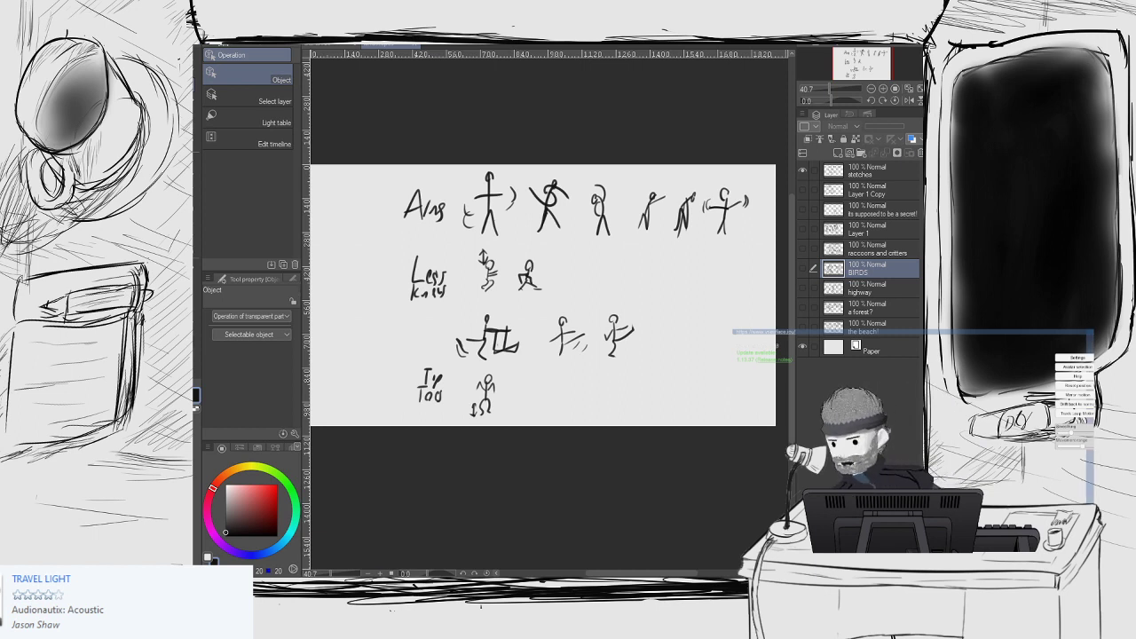
left_click(1077, 367)
scroll(894, 432, "up", 3)
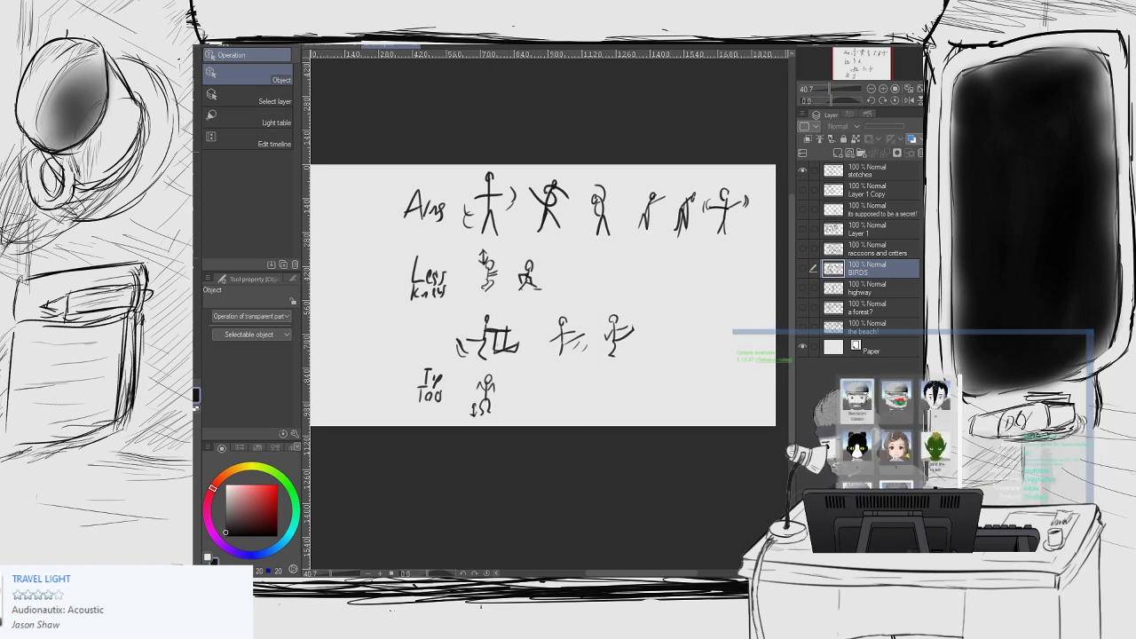
left_click(858, 402)
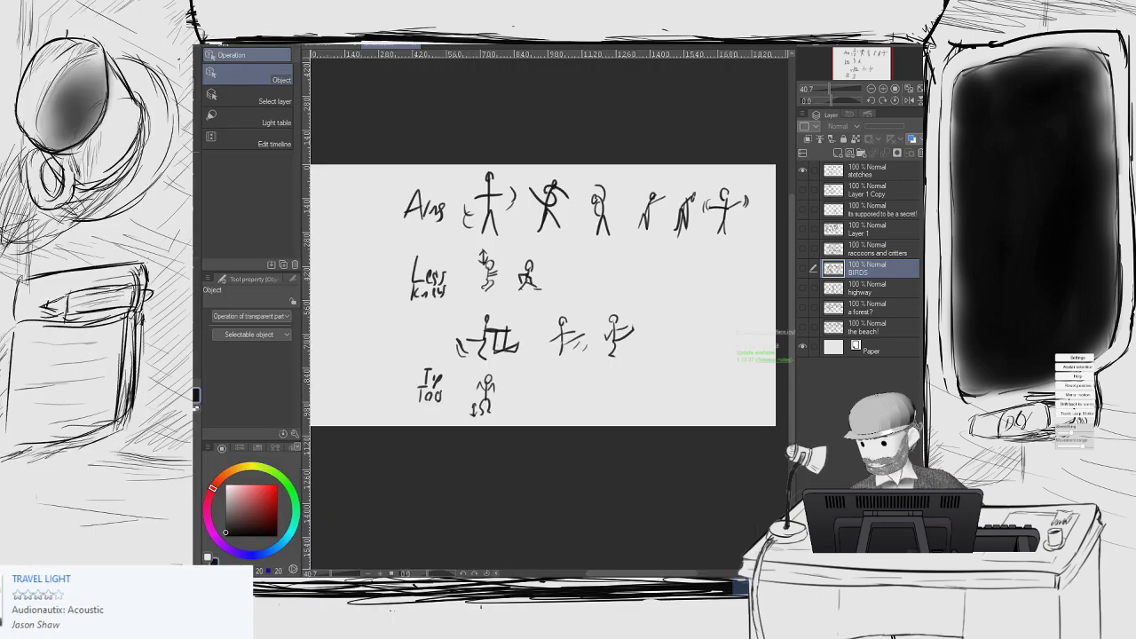
Step: Switch to Audacity, play the Olapo track from the start, and remove it from the project
key("alt+Tab")
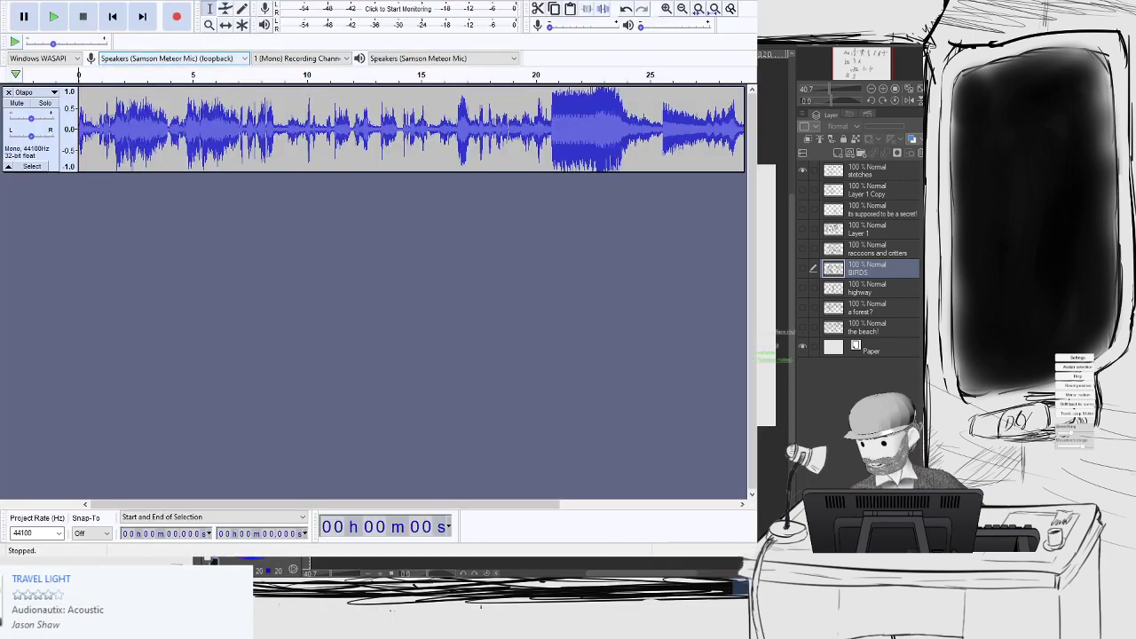
left_click(105, 58)
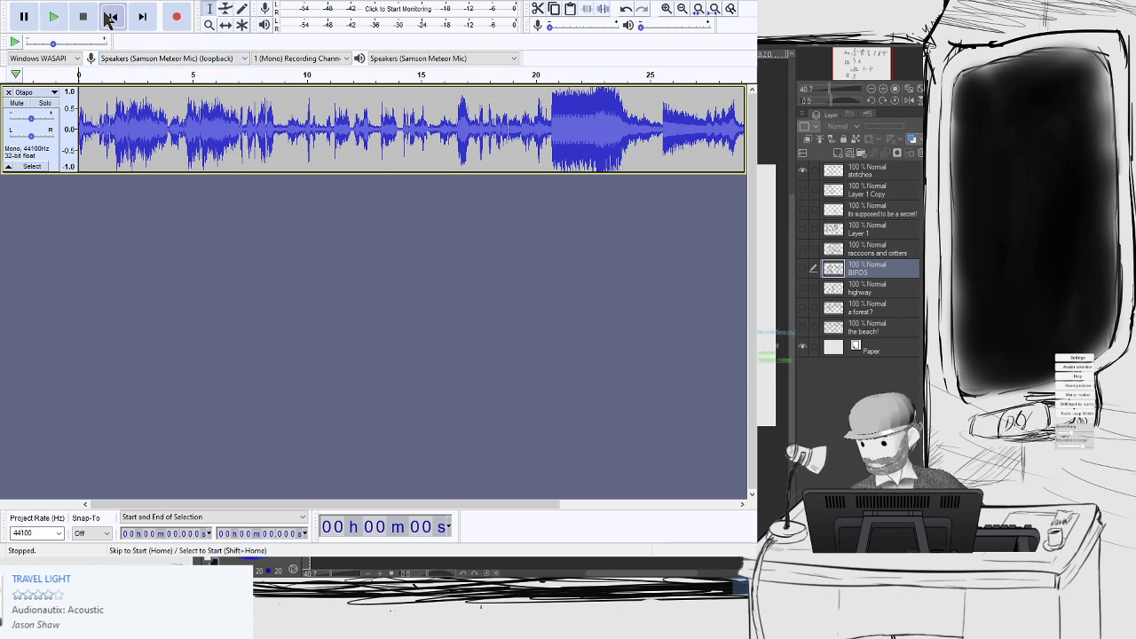
left_click(54, 18)
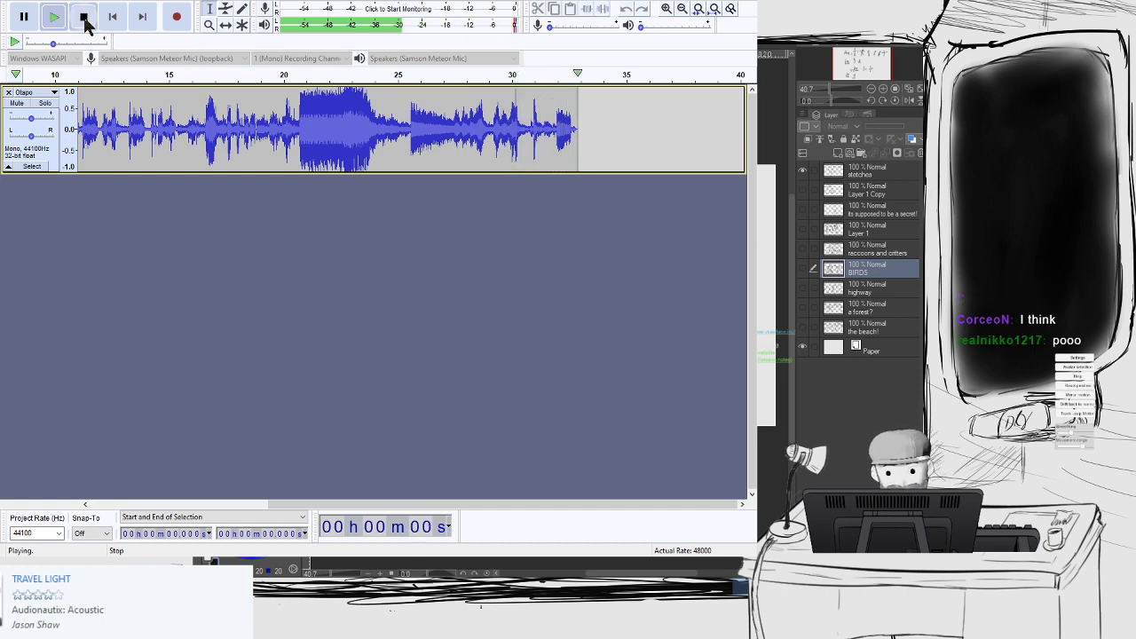
left_click(83, 17)
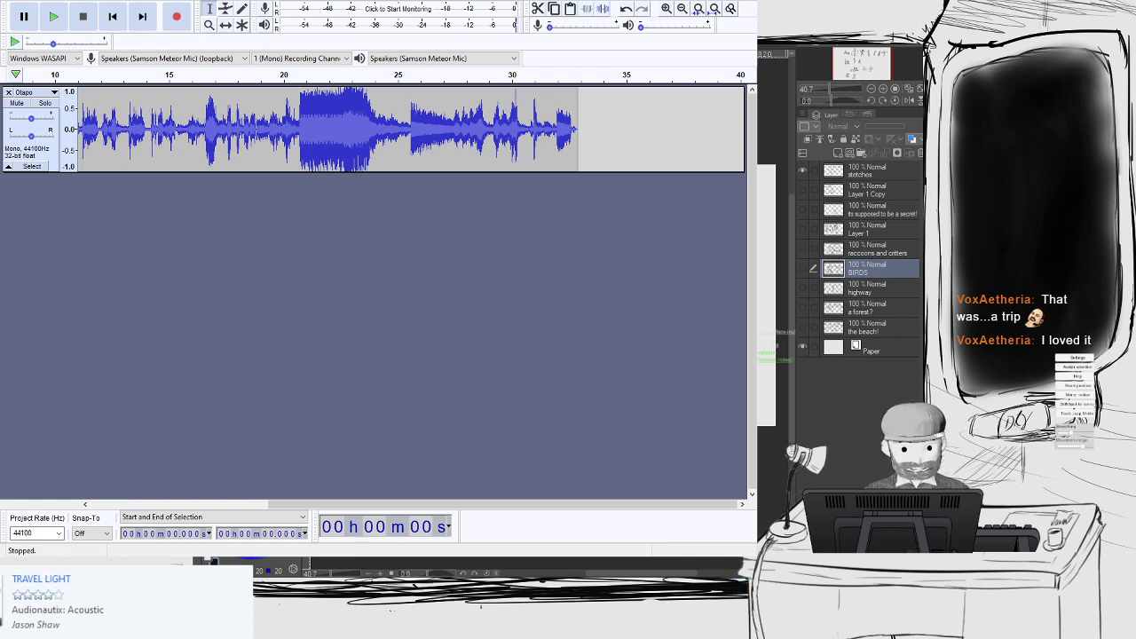
key("alt+Tab")
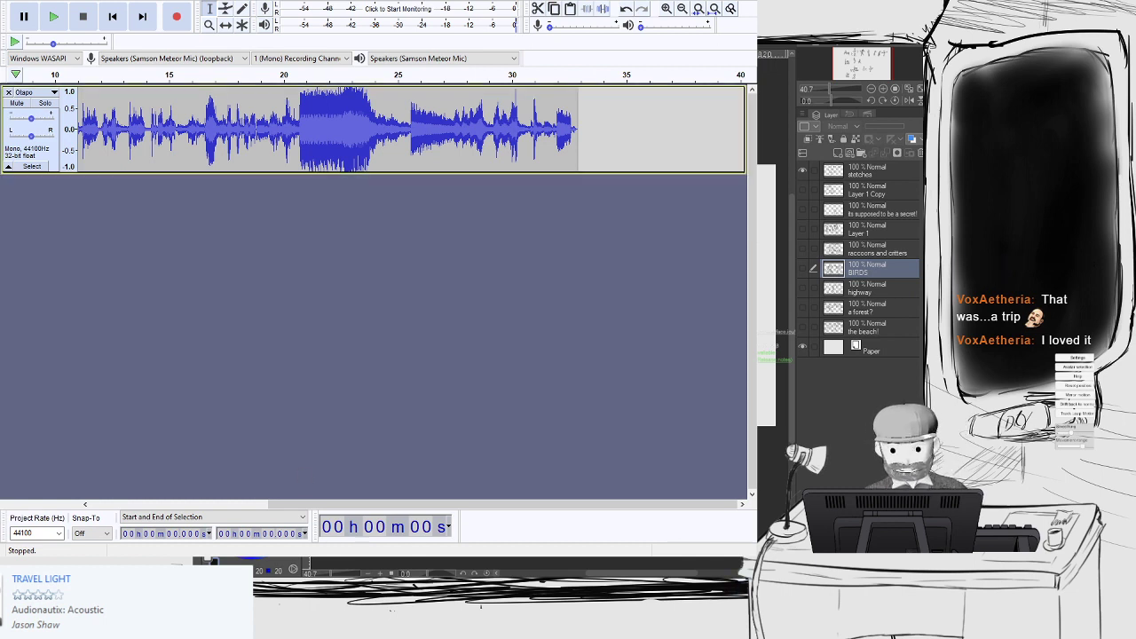
left_click(8, 92)
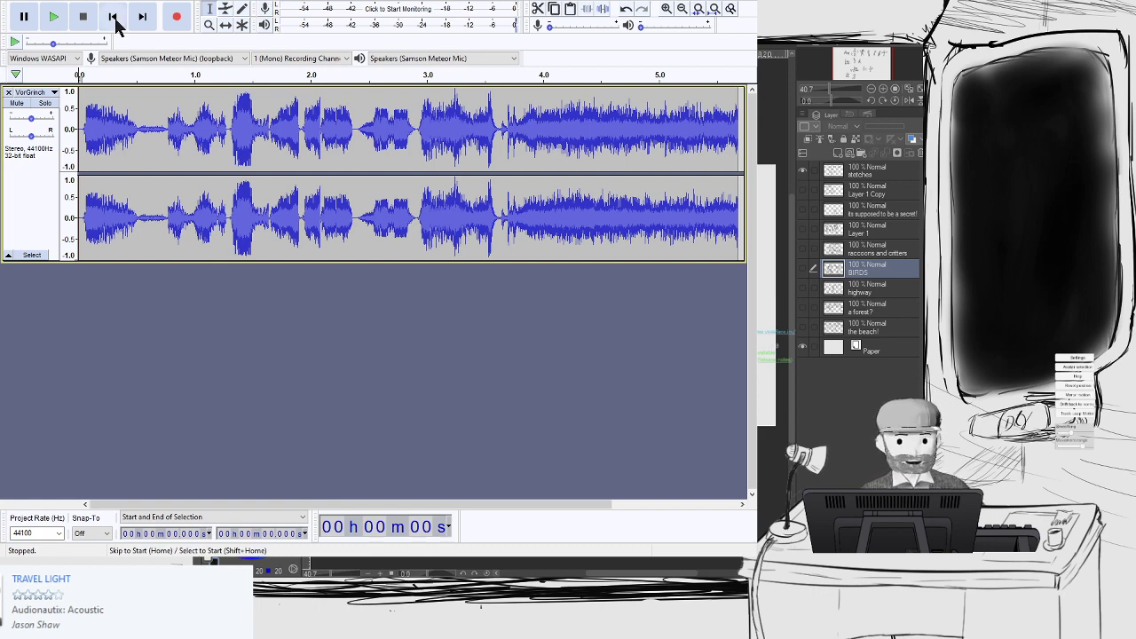
Step: Play the VorGrinch track from the start and remove it from the project
key("space")
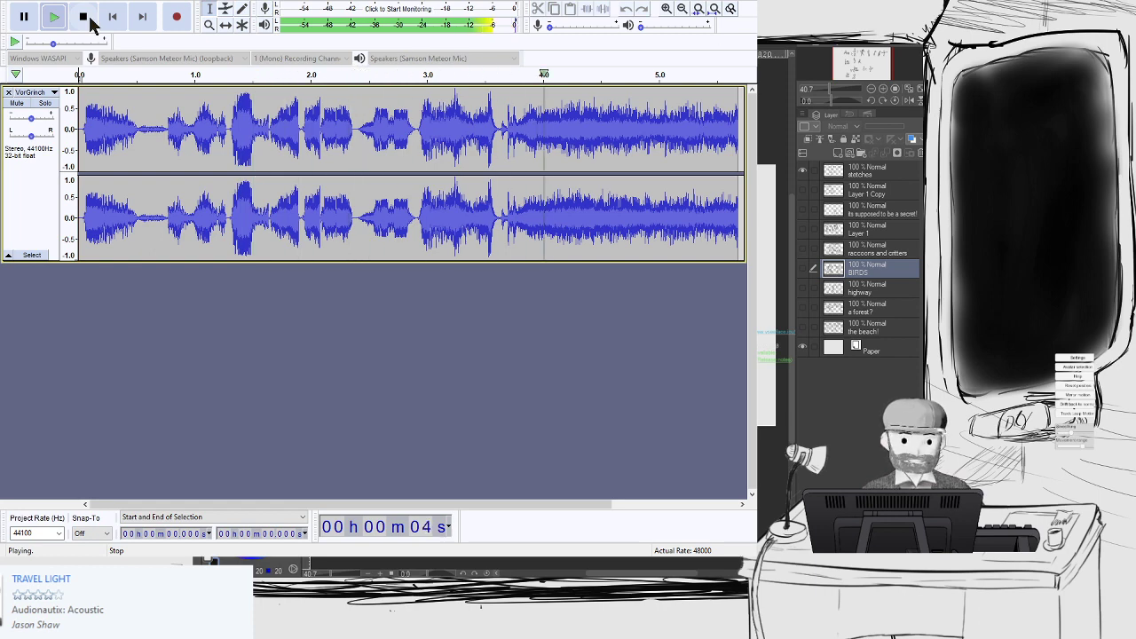
left_click(83, 17)
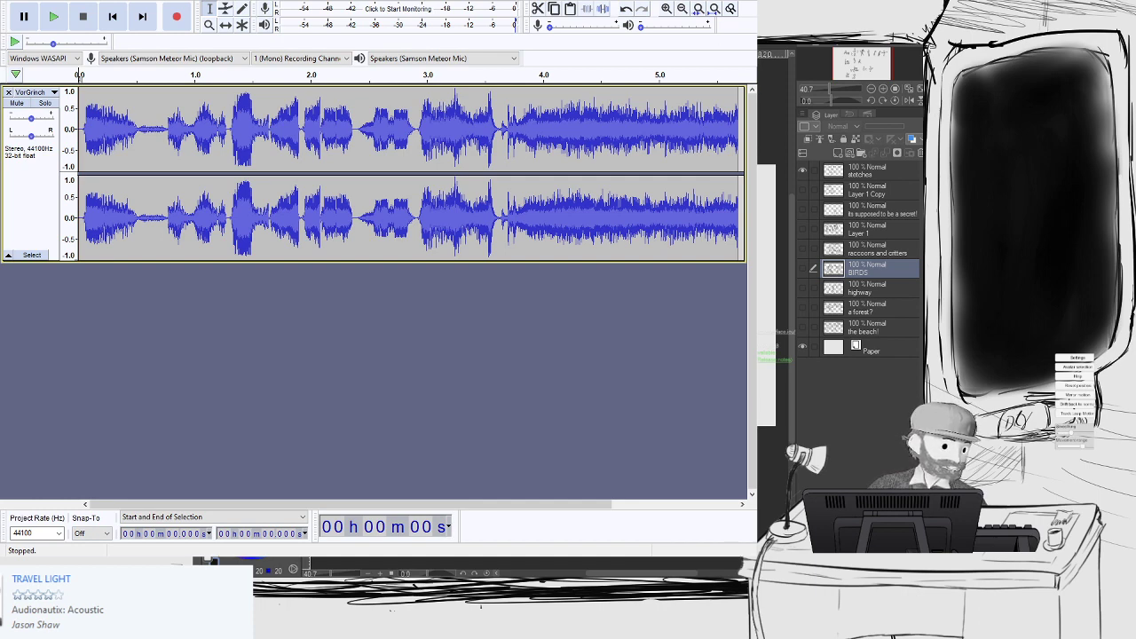
left_click(7, 93)
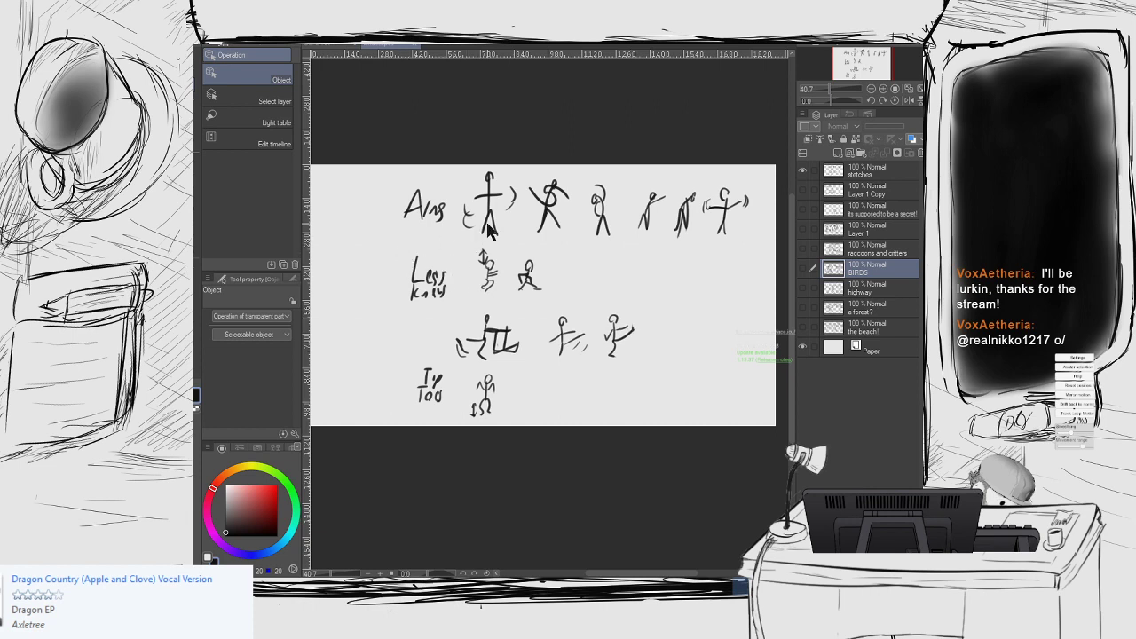
Step: In Clip Studio Paint, hide the stetches layer and add a new raster layer above it
middle_click_drag(486, 221, 544, 202)
left_click(809, 172)
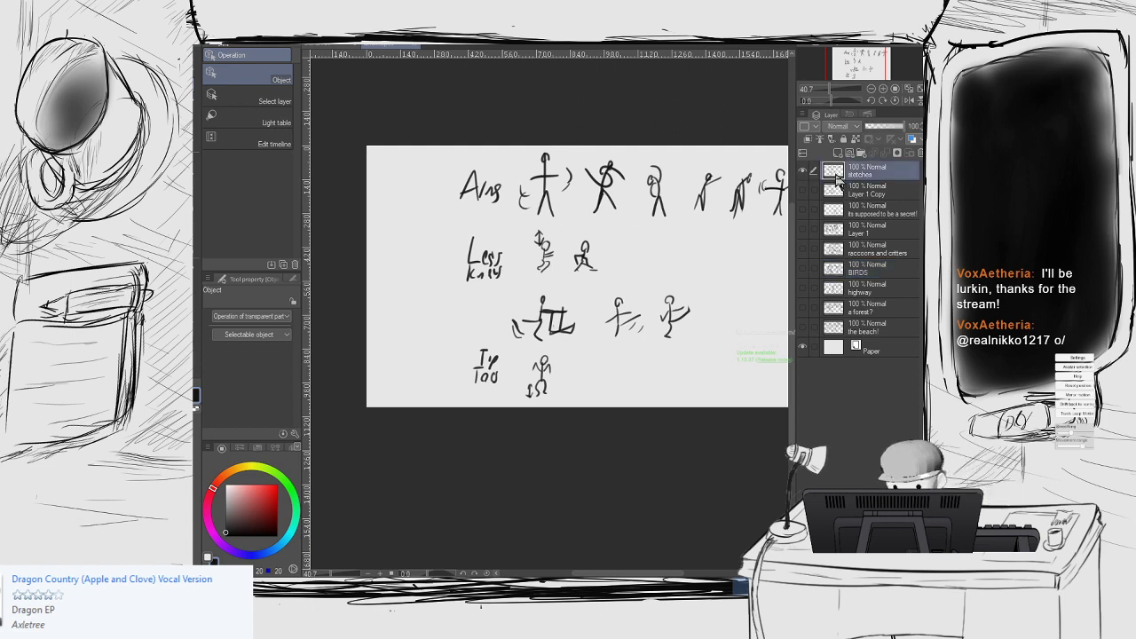
left_click(803, 171)
left_click(837, 153)
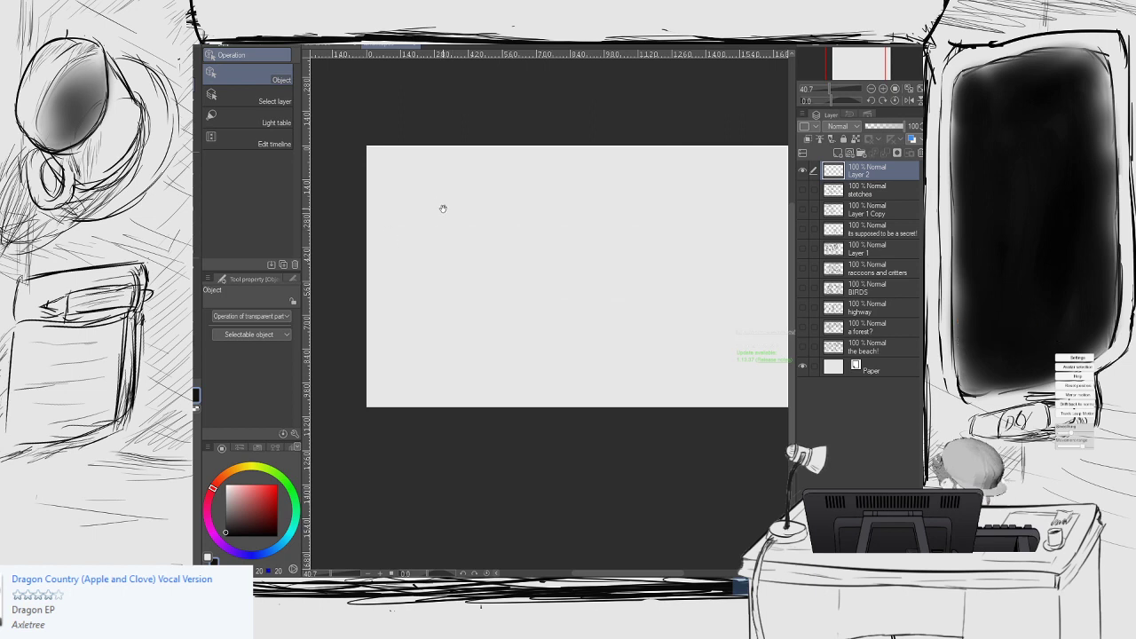
Step: Select the Felt pen marker, try a short curved stroke near the canvas's upper-left corner, and undo it
left_click_drag(444, 205, 412, 221)
key("p")
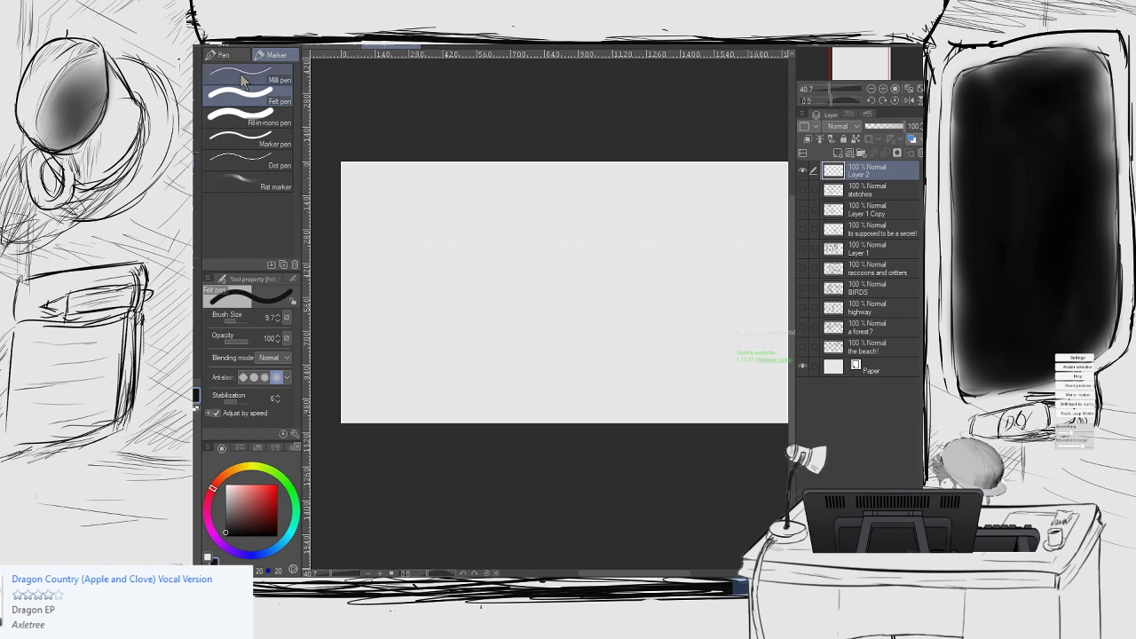
scroll(380, 198, "up", 1)
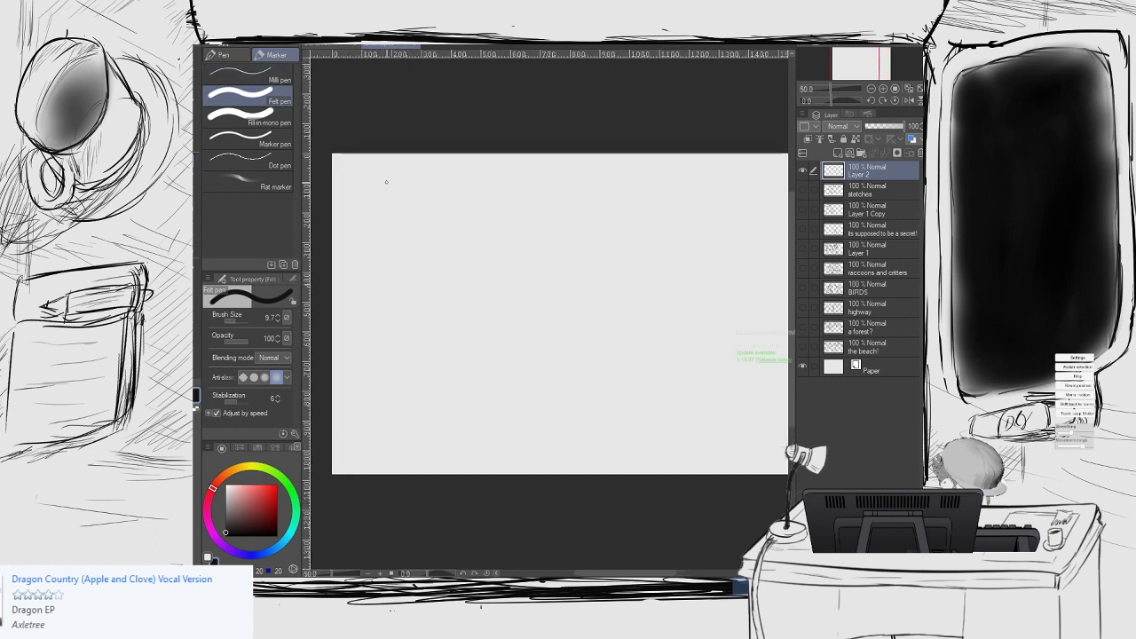
mouse_move(379, 190)
left_mouse_down()
mouse_move(394, 192)
mouse_move(405, 224)
mouse_move(394, 246)
left_mouse_up()
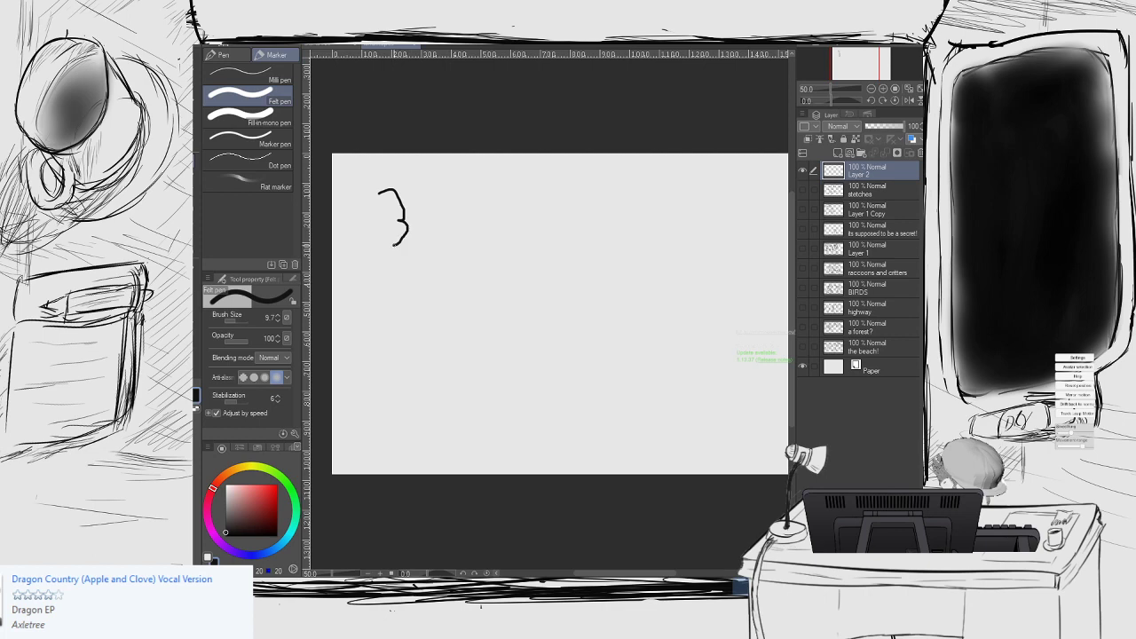
key("ctrl+z")
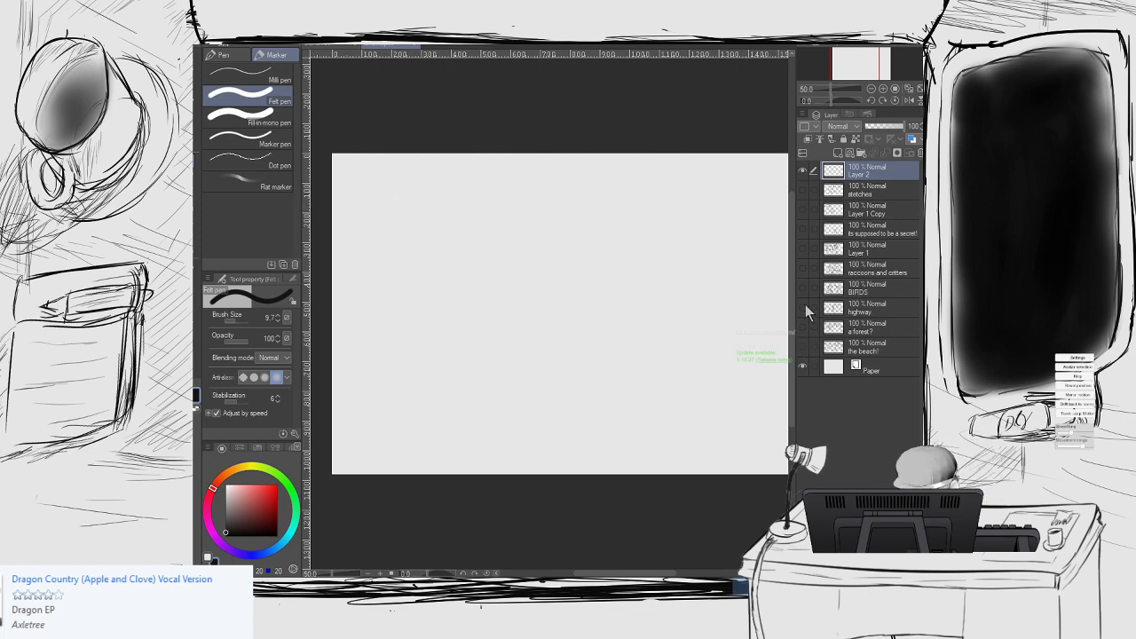
Step: Look through the older sketches by briefly showing and hiding layers such as Layer 1, raccoons and critters, BIRDS and highway
left_click(803, 275)
left_click(803, 276)
left_click(802, 251)
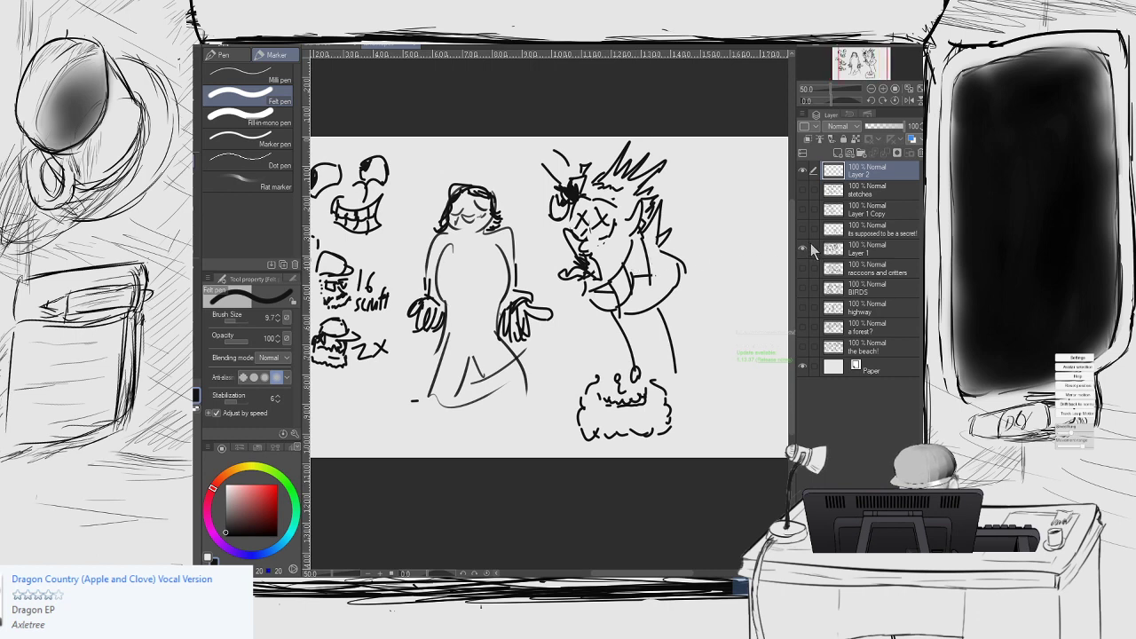
left_click(803, 251)
left_click(800, 233)
left_click(800, 232)
left_click(802, 268)
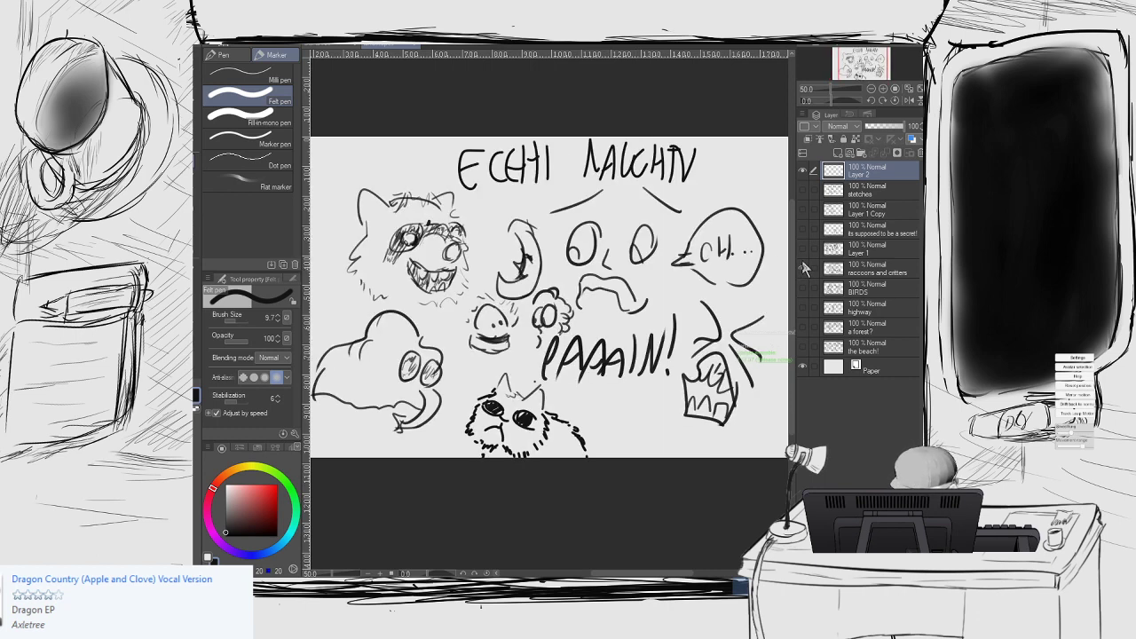
left_click(802, 269)
left_click(805, 288)
left_click(804, 288)
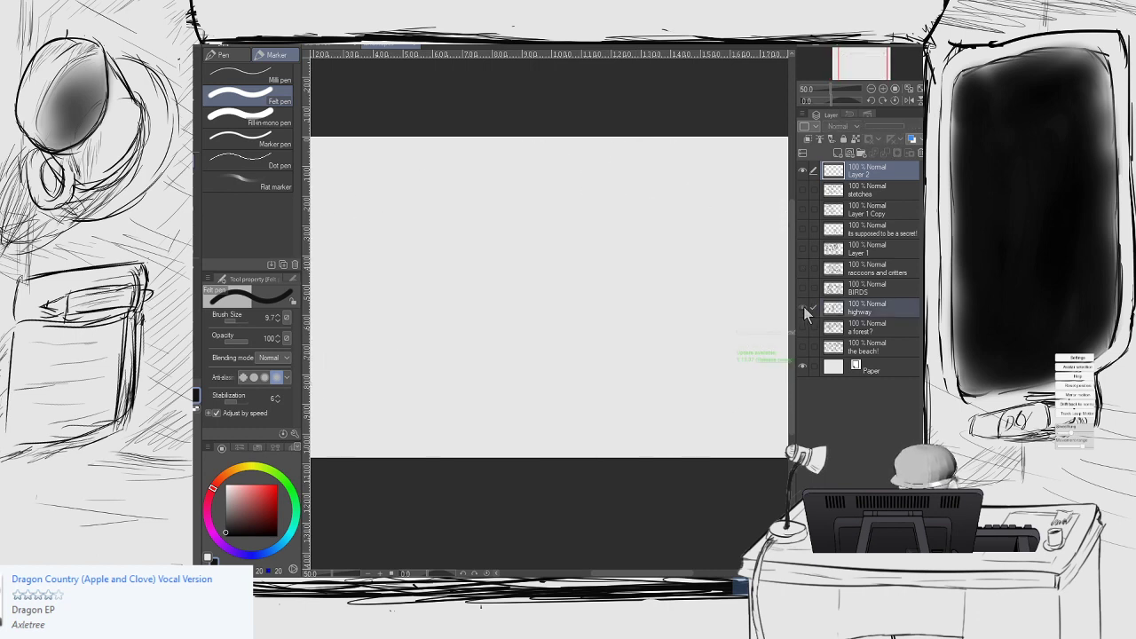
left_click(804, 307)
left_click(804, 307)
Step: Rename the new top layer as breaths
left_click(840, 169)
middle_click_drag(525, 208, 630, 247)
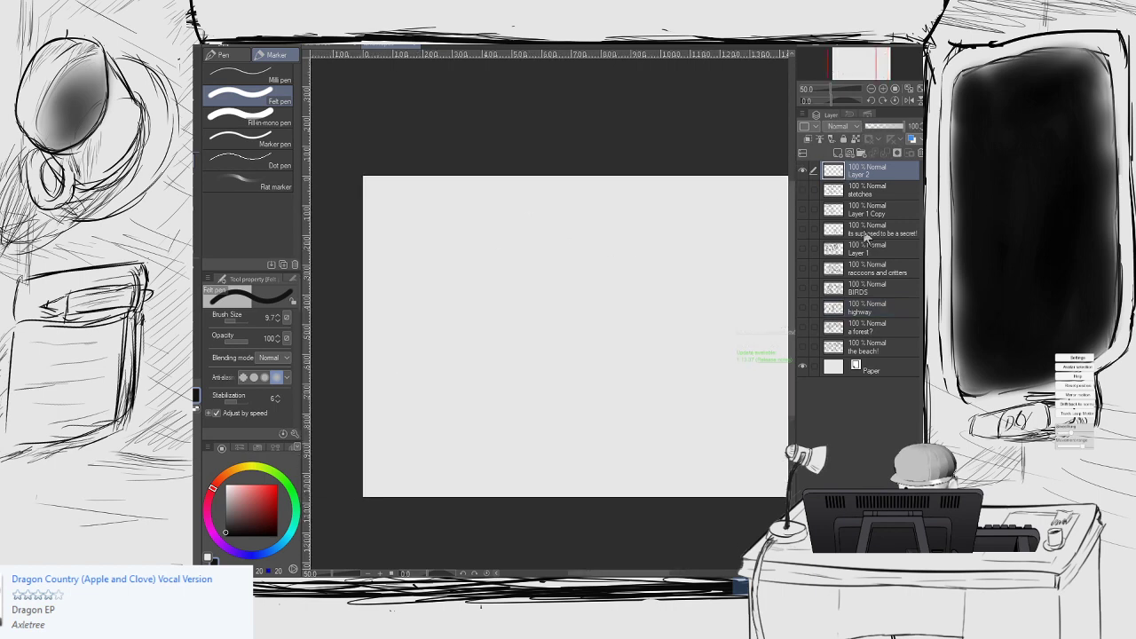
double_click(861, 174)
type("breaths")
key("Return")
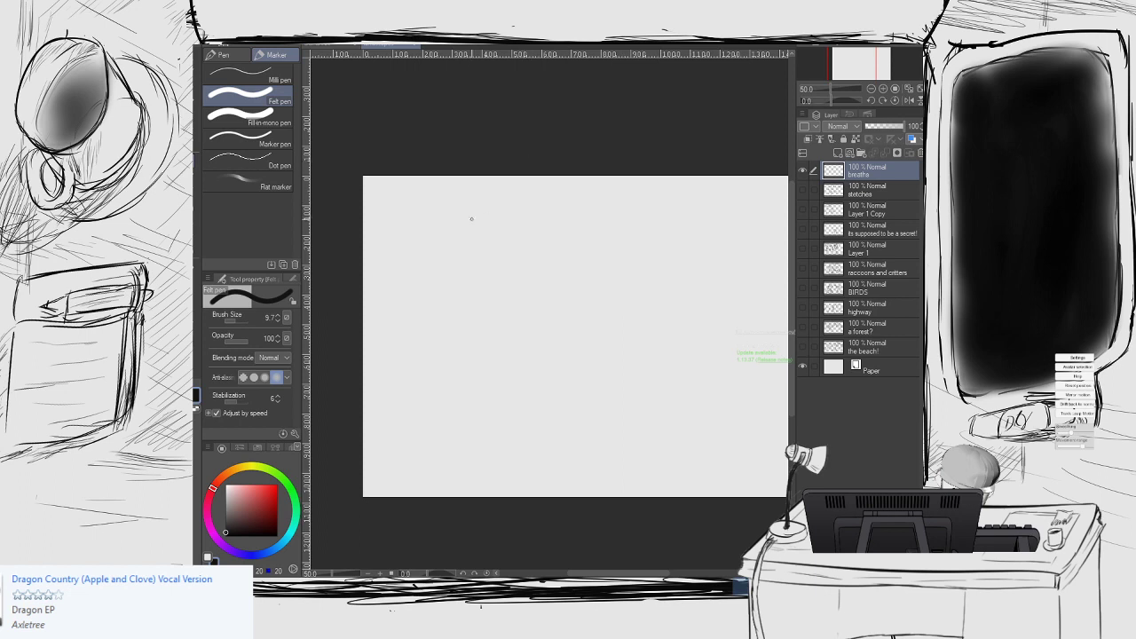
Step: Draw the first breathing row: dots, a nose with inward arrows, a figure in profile with an outward belly arrow, and "3x"
mouse_move(420, 196)
left_mouse_down()
mouse_move(440, 231)
mouse_move(424, 249)
left_mouse_up()
mouse_move(496, 221)
left_mouse_down()
mouse_move(484, 265)
mouse_move(468, 242)
mouse_move(502, 211)
mouse_move(494, 218)
mouse_move(494, 176)
mouse_move(484, 189)
left_mouse_up()
left_click_drag(484, 234, 507, 236)
left_click_drag(497, 228, 497, 244)
key("ctrl+z")
key("ctrl+z")
left_click_drag(498, 231, 498, 248)
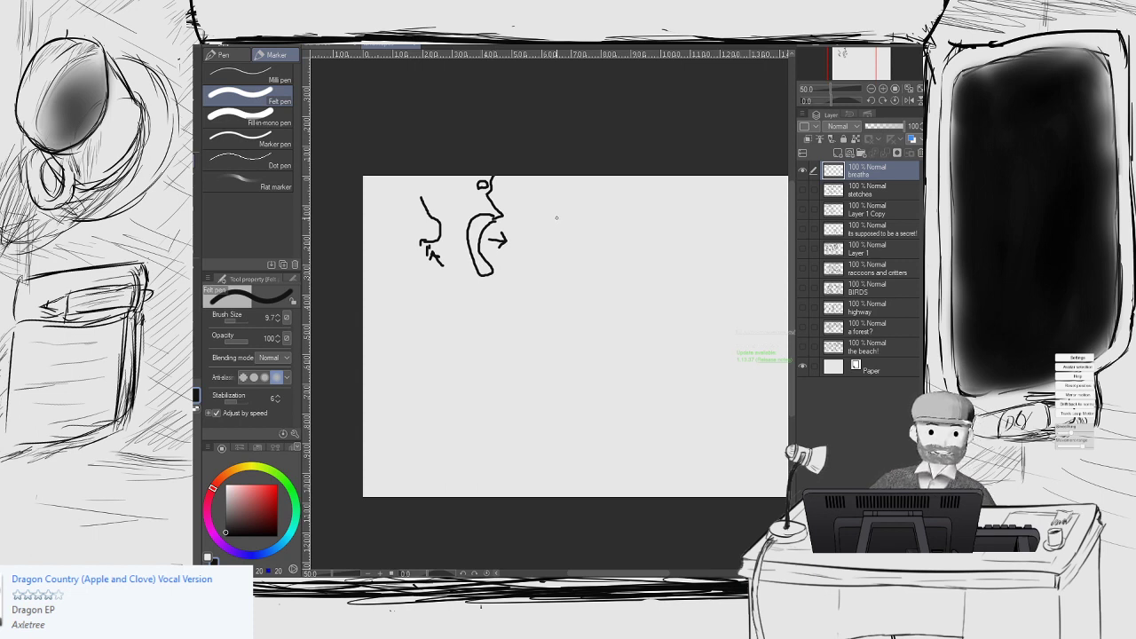
mouse_move(548, 213)
left_mouse_down()
mouse_move(561, 226)
mouse_move(552, 253)
mouse_move(588, 256)
mouse_move(572, 256)
left_mouse_up()
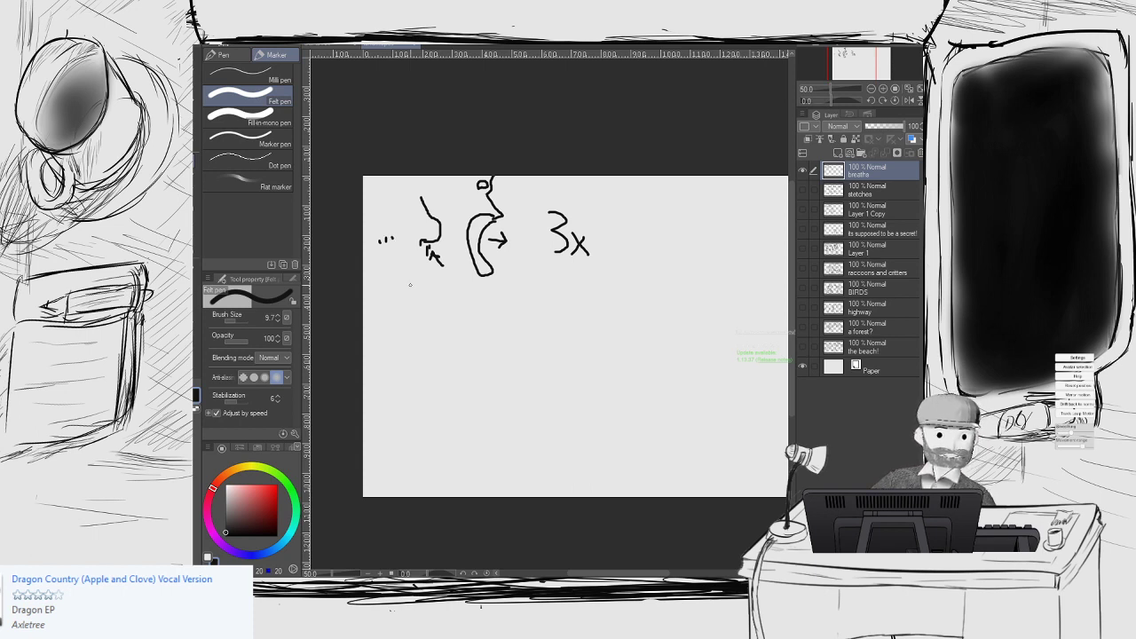
Step: Start the second row with a nose and inward arrow, a head with a hand at its mouth, and "sss"
mouse_move(411, 281)
left_mouse_down()
mouse_move(424, 332)
mouse_move(410, 327)
mouse_move(482, 288)
mouse_move(504, 330)
mouse_move(468, 330)
left_mouse_up()
mouse_move(532, 289)
left_mouse_down()
mouse_move(526, 302)
mouse_move(556, 299)
left_mouse_up()
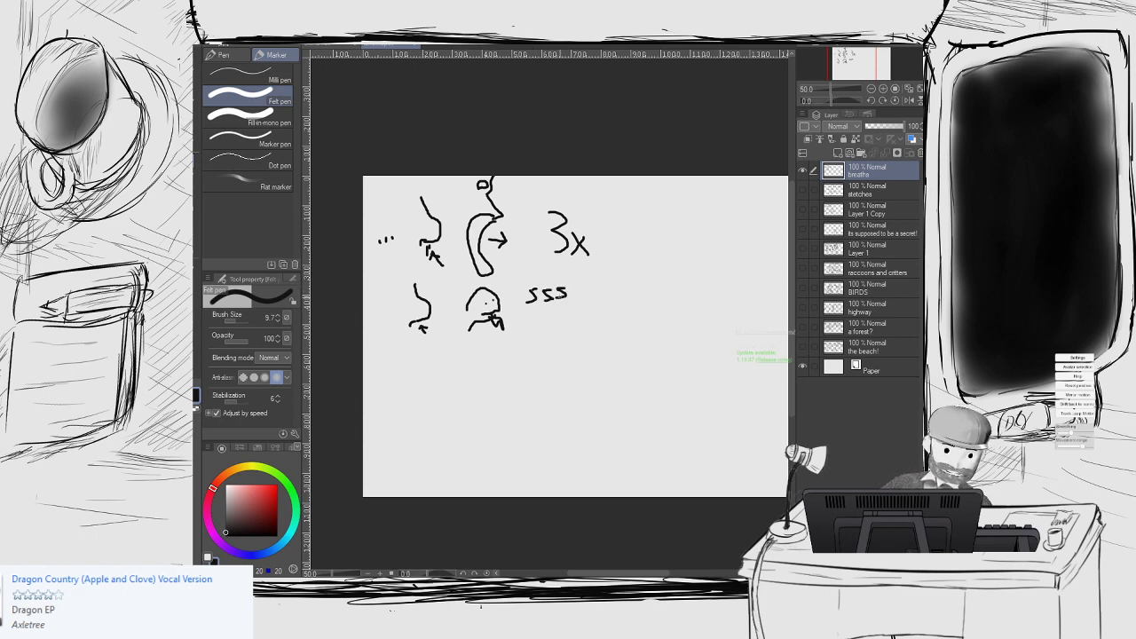
middle_click_drag(563, 296, 455, 276)
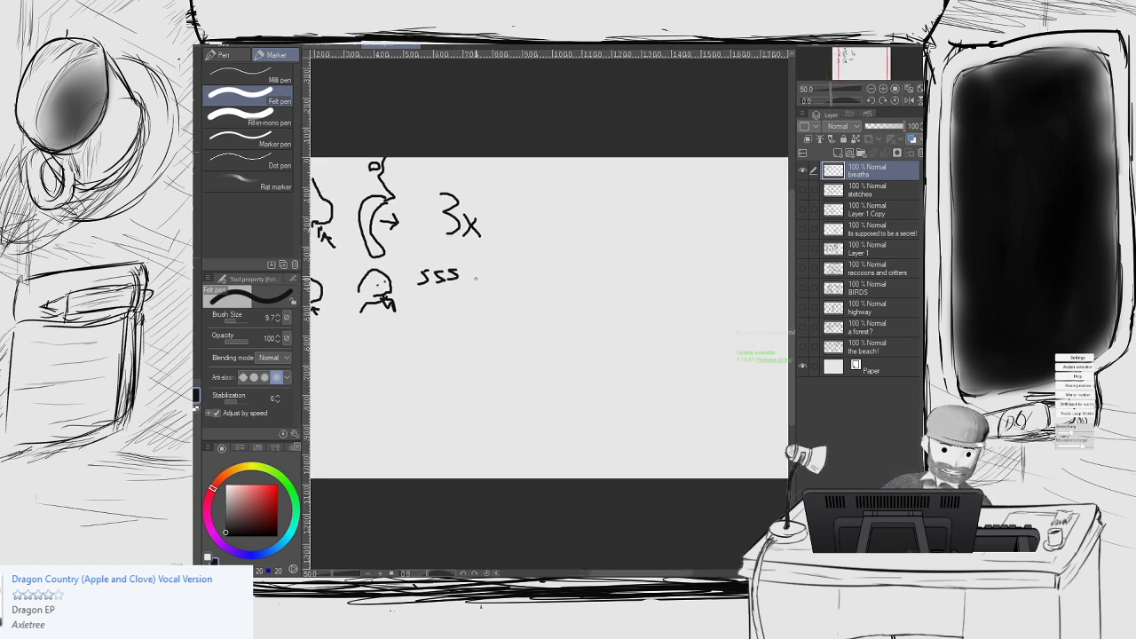
Step: Draw an outlined mouth with gridded teeth after the "sss", with "sss...." beneath it and a small L-shaped mark above
mouse_move(471, 278)
left_mouse_down()
mouse_move(529, 284)
mouse_move(535, 256)
mouse_move(530, 303)
left_mouse_up()
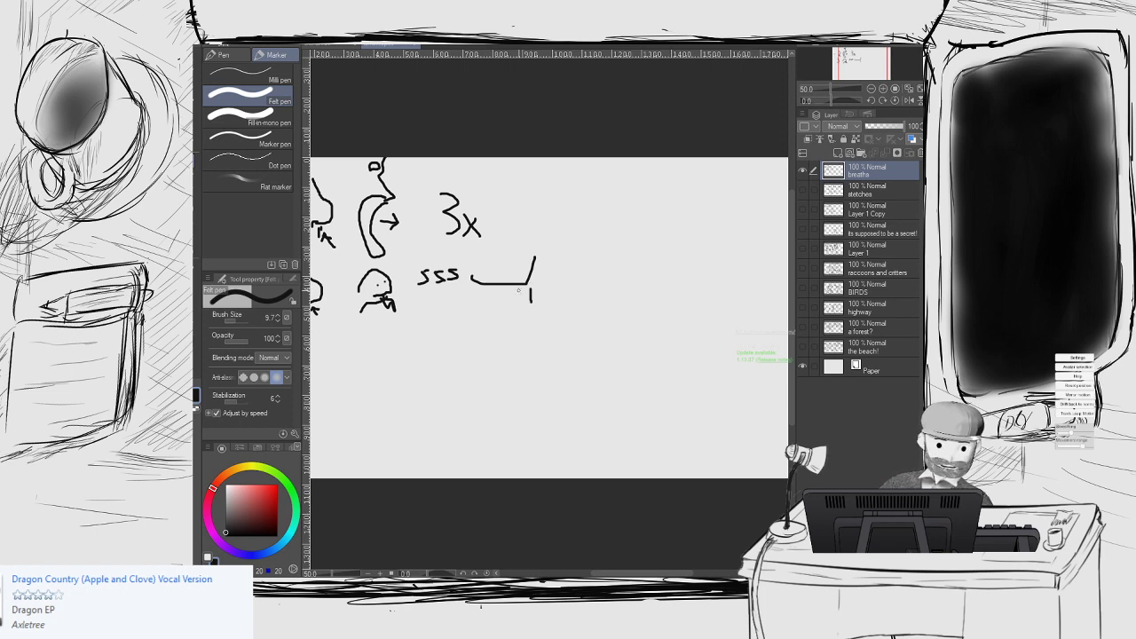
mouse_move(472, 279)
left_mouse_down()
mouse_move(472, 303)
mouse_move(520, 297)
mouse_move(469, 313)
mouse_move(484, 328)
left_mouse_up()
left_click_drag(502, 317, 496, 332)
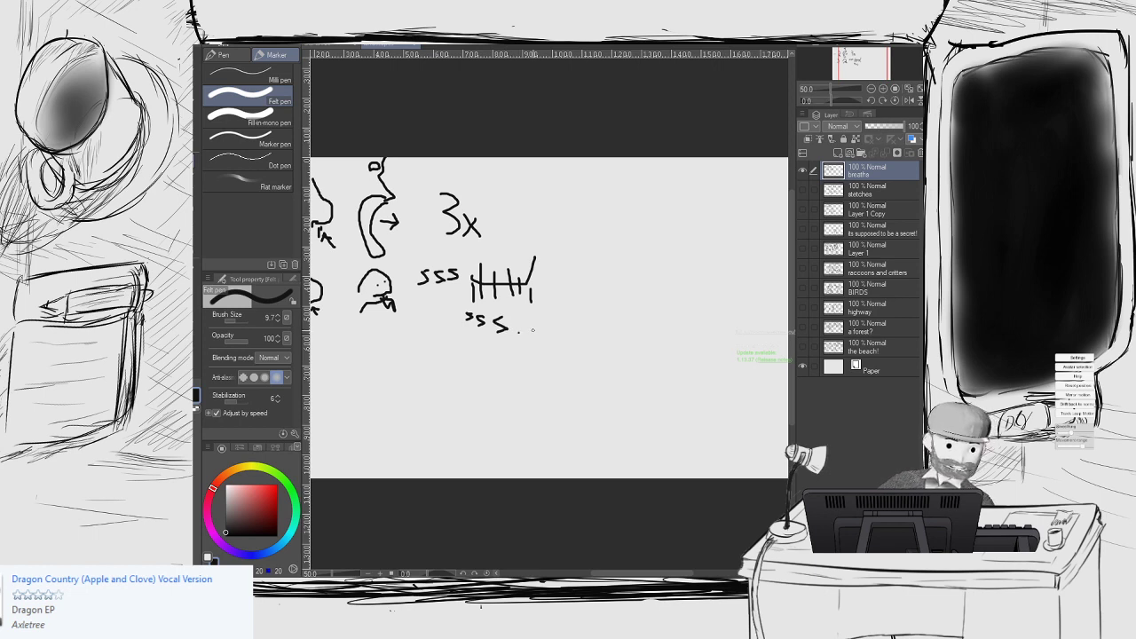
mouse_move(536, 247)
left_mouse_down()
mouse_move(488, 260)
mouse_move(468, 289)
mouse_move(542, 284)
mouse_move(537, 252)
mouse_move(500, 251)
mouse_move(511, 251)
left_mouse_up()
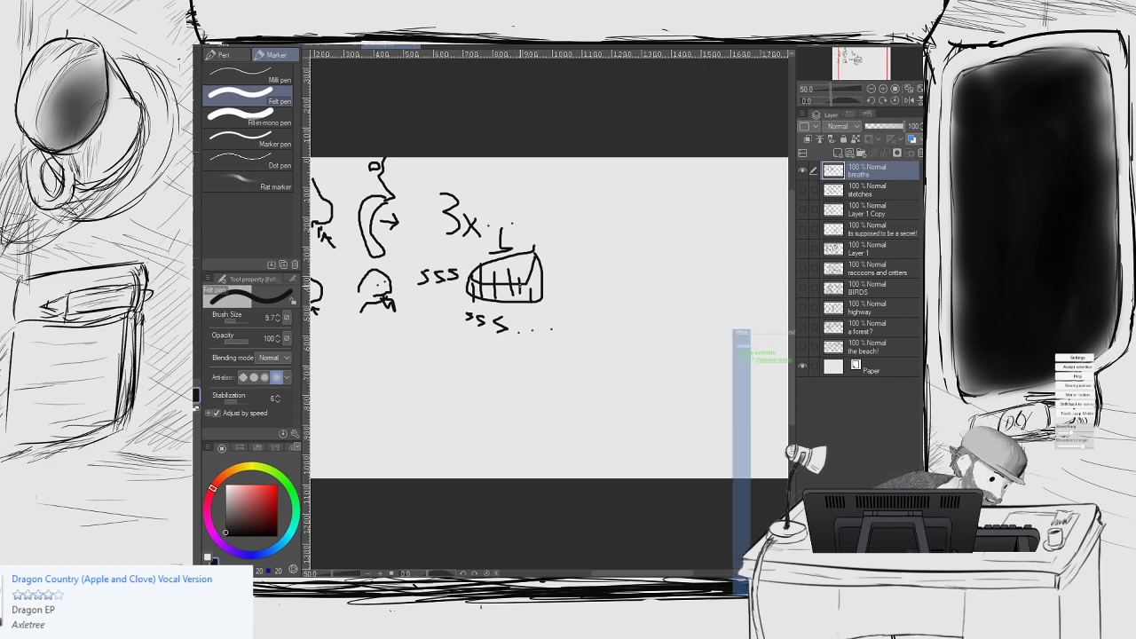
Step: Write "3x" beside the toothed mouth in the second row
middle_click_drag(537, 247, 681, 246)
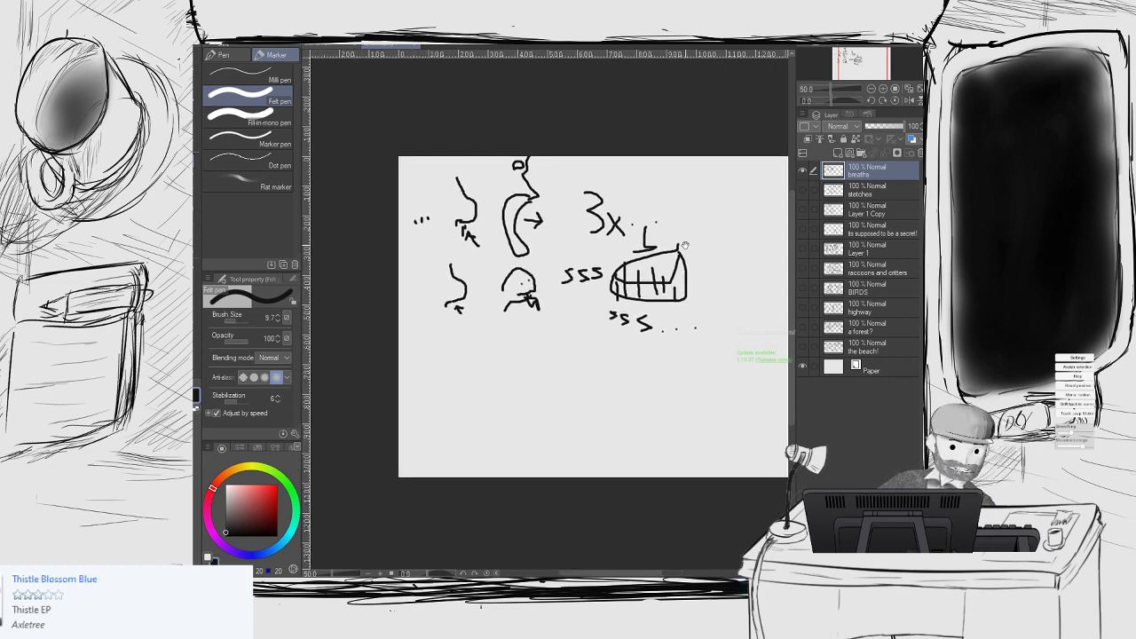
middle_click_drag(612, 255, 461, 269)
mouse_move(556, 266)
left_mouse_down()
mouse_move(557, 288)
mouse_move(582, 286)
mouse_move(570, 289)
left_mouse_up()
middle_click_drag(461, 275, 524, 269)
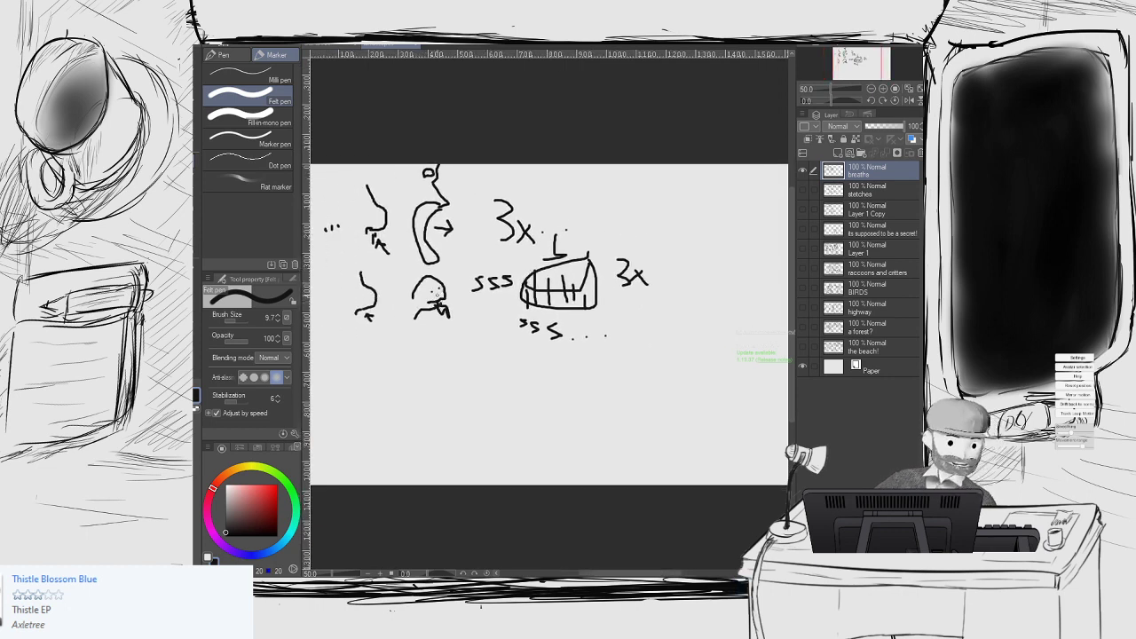
middle_click_drag(324, 308, 388, 298)
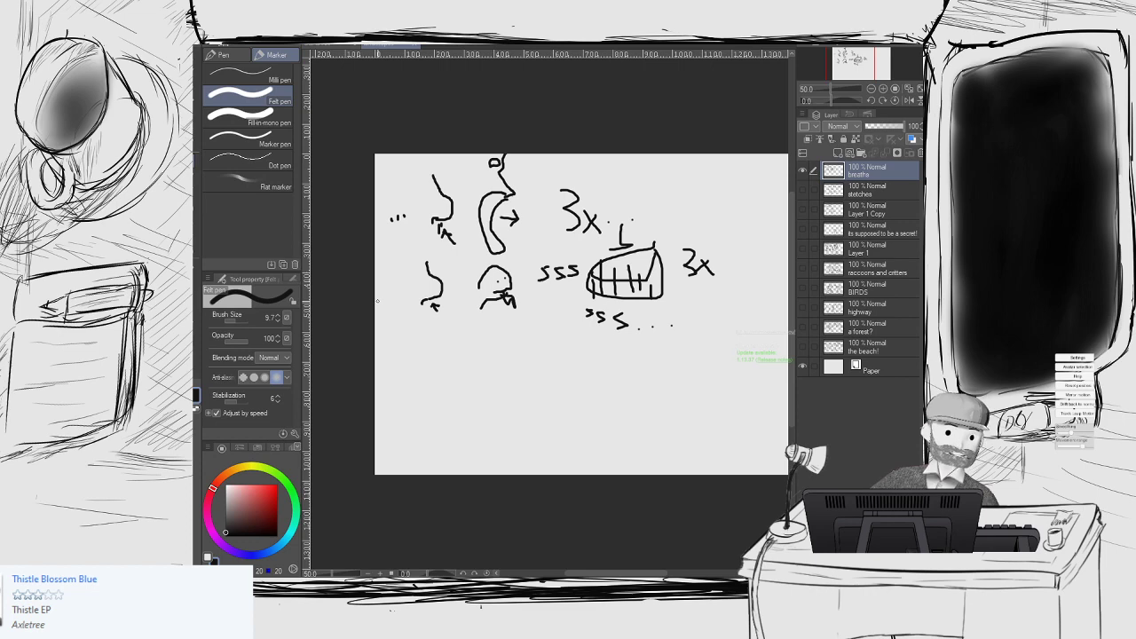
Step: Write "10seconds" beneath the second row's "3x" and add dots in front of that row's nose
middle_click_drag(537, 306, 281, 295)
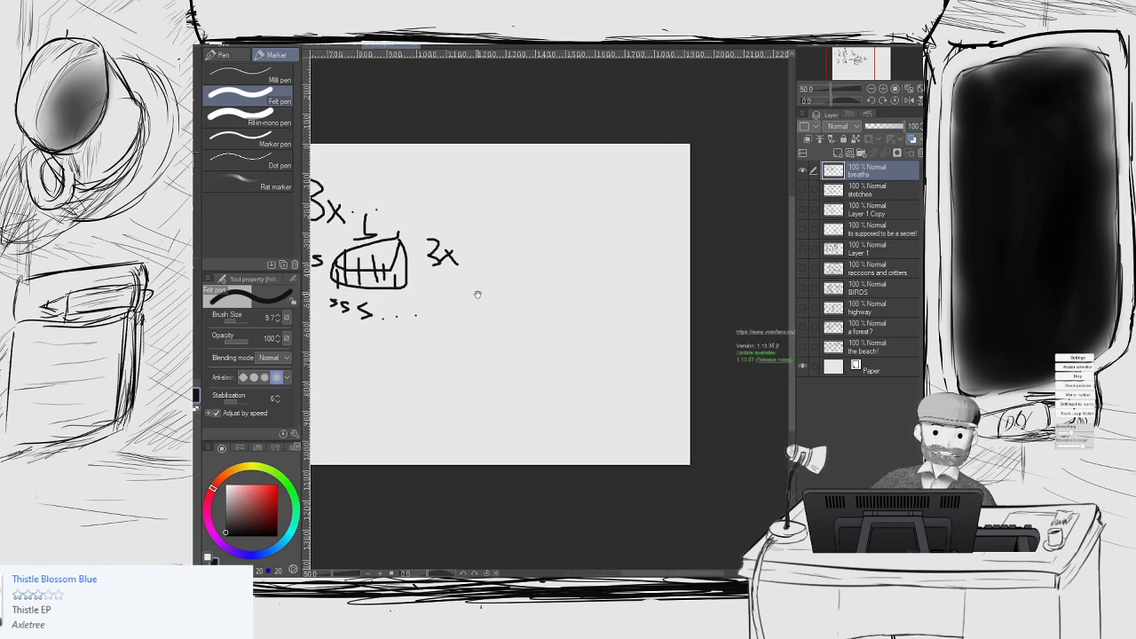
mouse_move(443, 291)
left_mouse_down()
mouse_move(439, 325)
mouse_move(453, 298)
mouse_move(461, 318)
mouse_move(474, 301)
mouse_move(523, 300)
left_mouse_up()
middle_click_drag(513, 298, 677, 285)
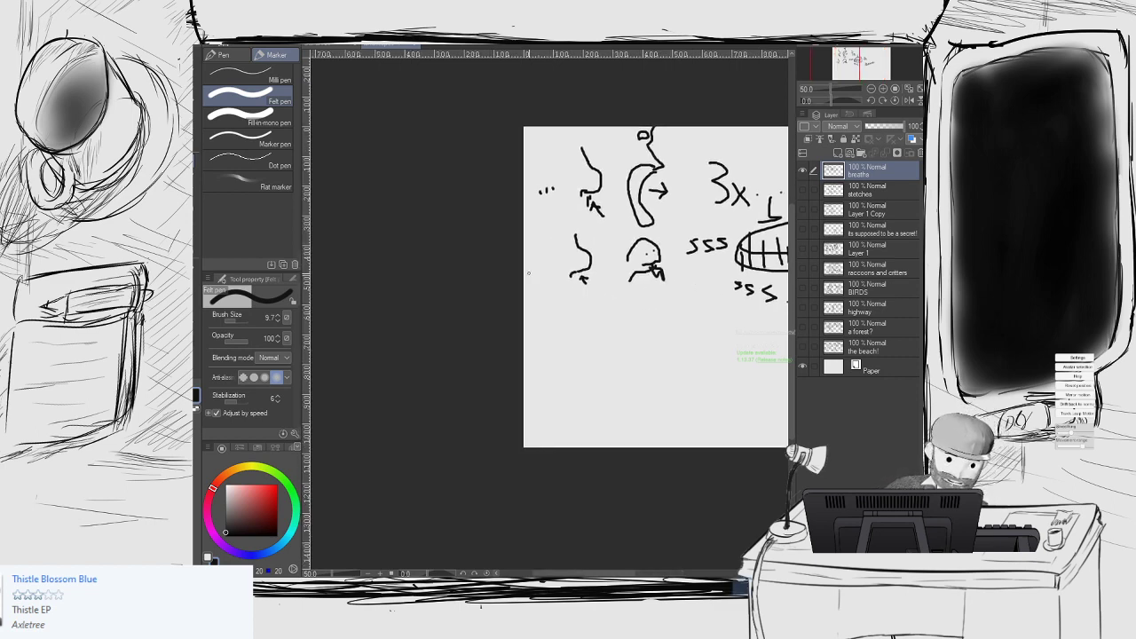
left_click(534, 269)
left_click_drag(544, 269, 531, 268)
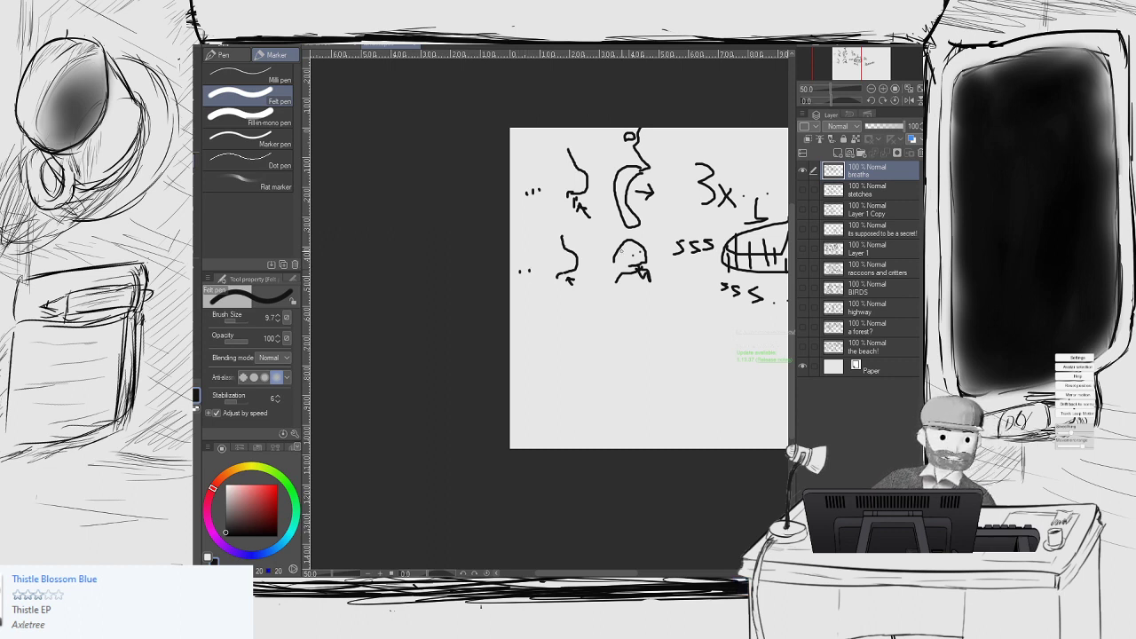
left_click_drag(621, 251, 273, 232)
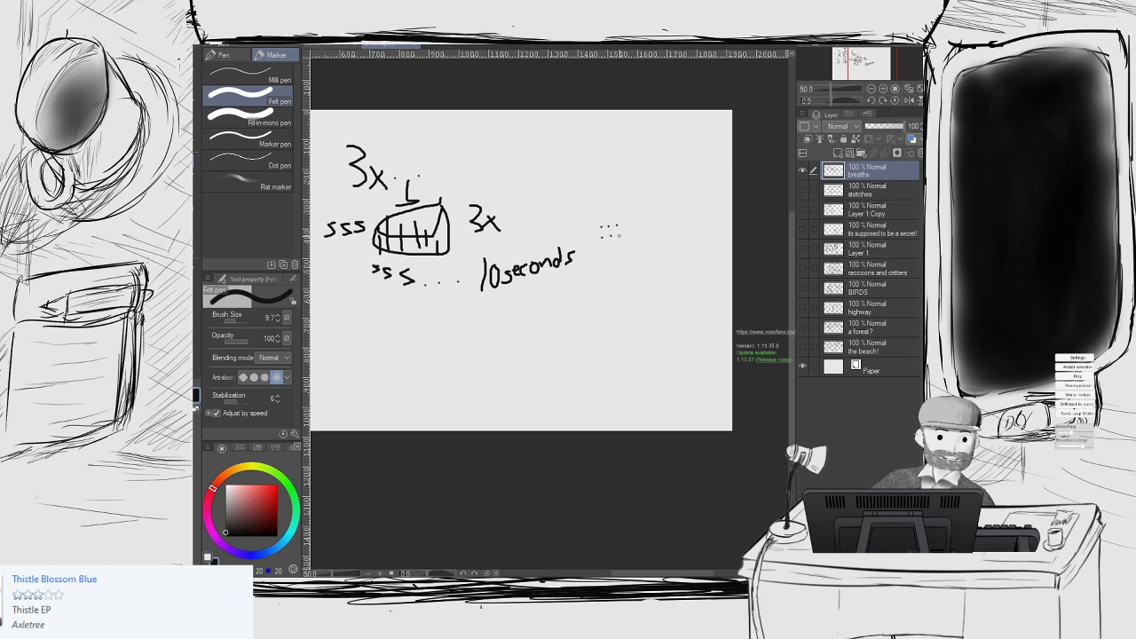
left_click(619, 236)
left_click(602, 246)
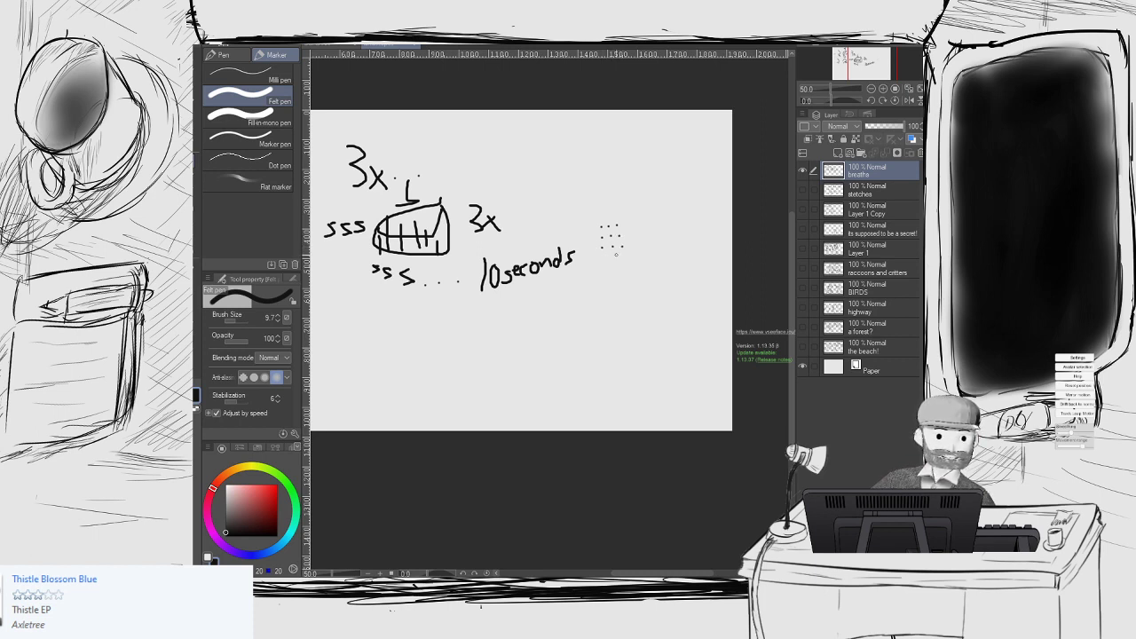
left_click(616, 256)
mouse_move(556, 259)
left_mouse_down()
mouse_move(734, 261)
mouse_move(558, 266)
left_mouse_up()
mouse_move(612, 213)
left_mouse_down()
mouse_move(593, 266)
mouse_move(621, 215)
left_mouse_up()
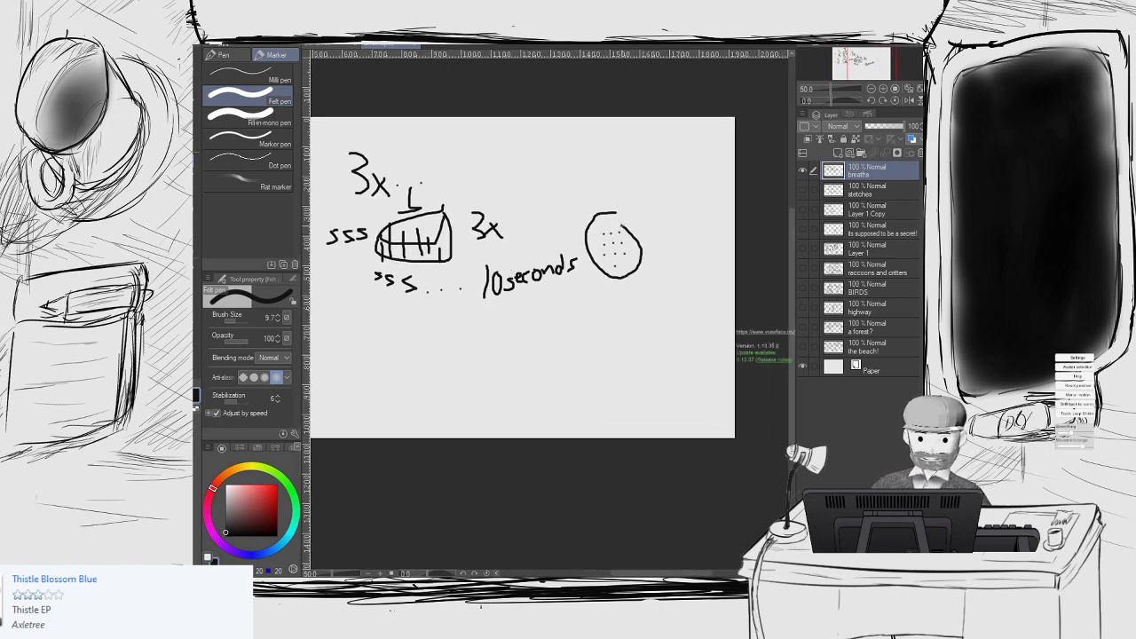
key("ctrl+z")
key("ctrl+z")
key("ctrl+z")
key("ctrl+z")
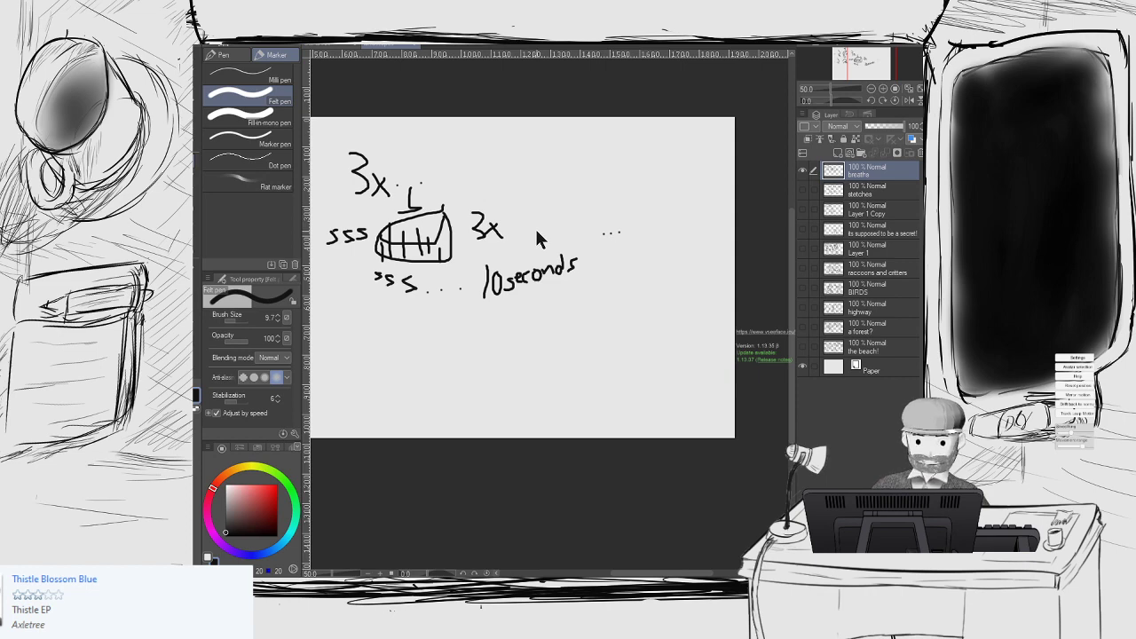
key("ctrl+z")
key("ctrl+z")
Step: Complete the three dots in front of the second row and draw a cluster of ten dots beyond "10seconds"
left_click_drag(495, 240, 703, 241)
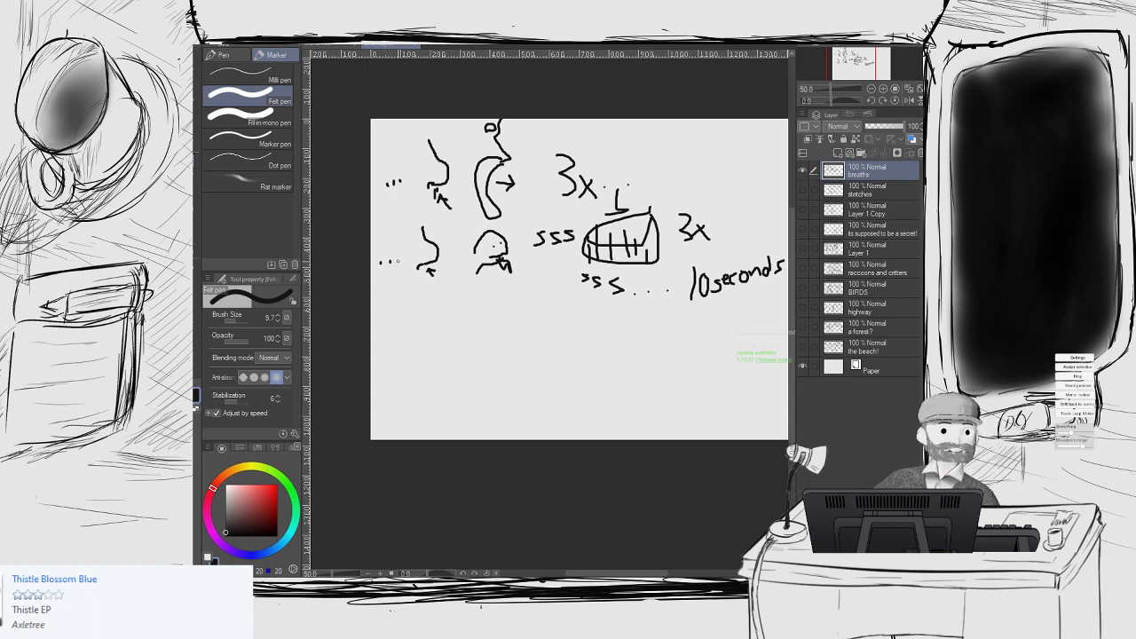
left_click_drag(759, 236, 578, 248)
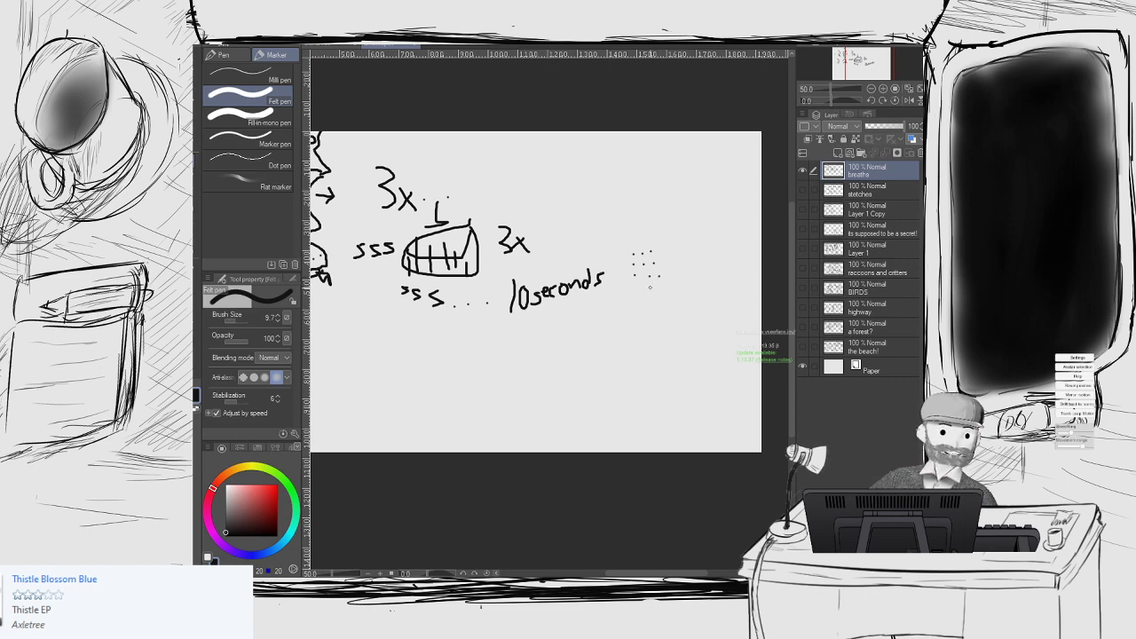
Step: Draw the third row: a nose with an inward arrow and a rounded figure with arms against a tall rectangle
middle_click_drag(520, 264, 673, 241)
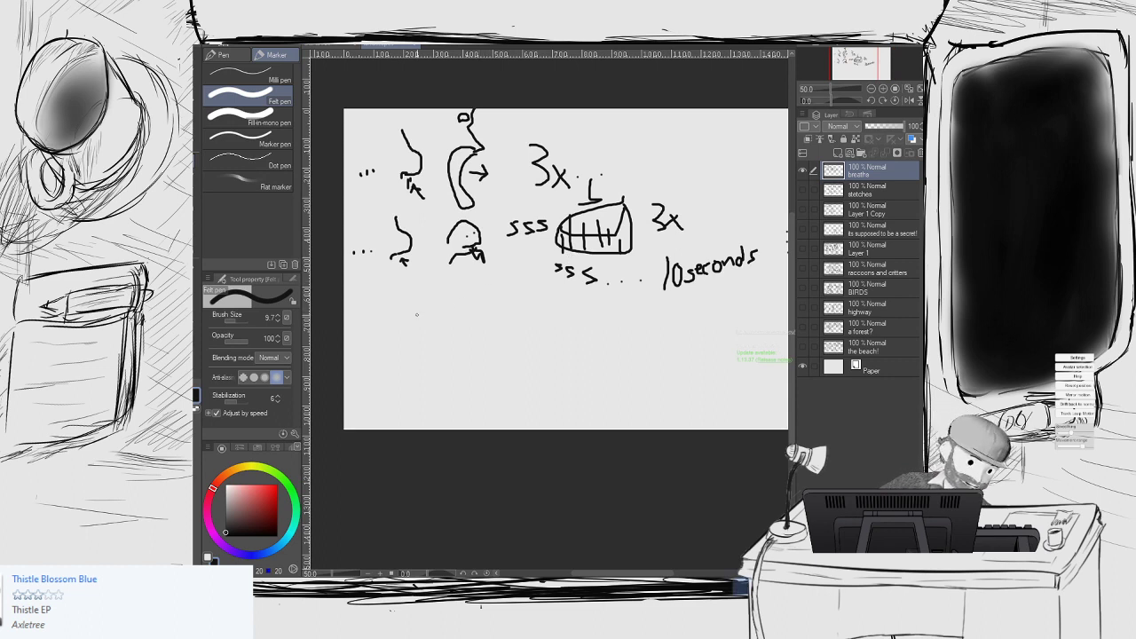
left_click_drag(403, 306, 419, 346)
middle_click_drag(416, 317, 388, 296)
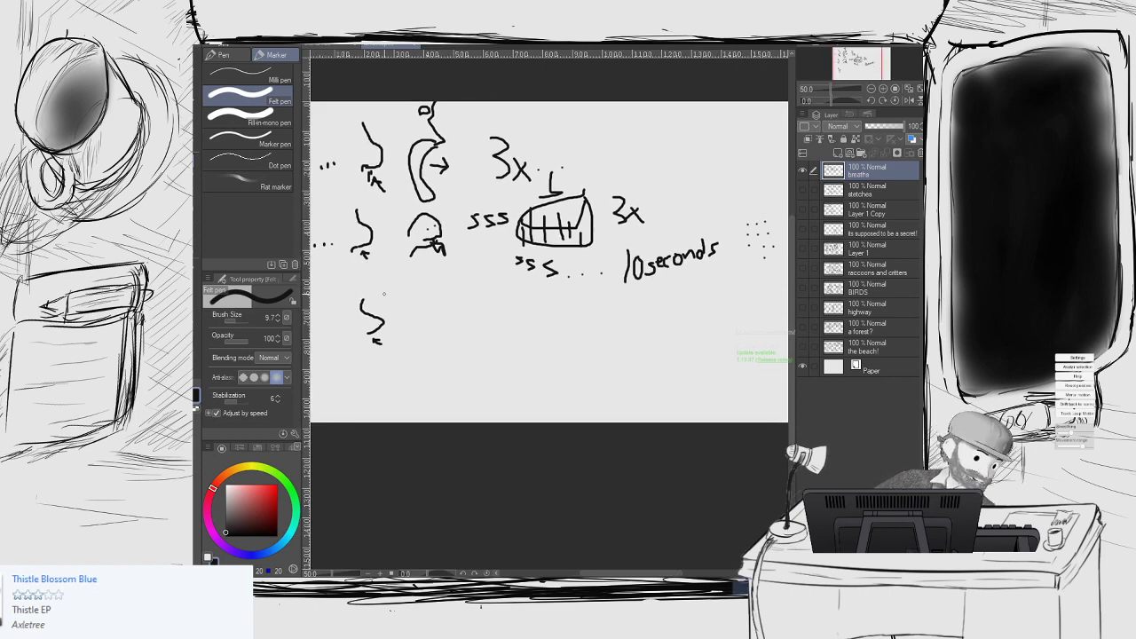
mouse_move(409, 307)
left_mouse_down()
mouse_move(424, 343)
mouse_move(410, 307)
mouse_move(424, 295)
mouse_move(418, 305)
left_mouse_up()
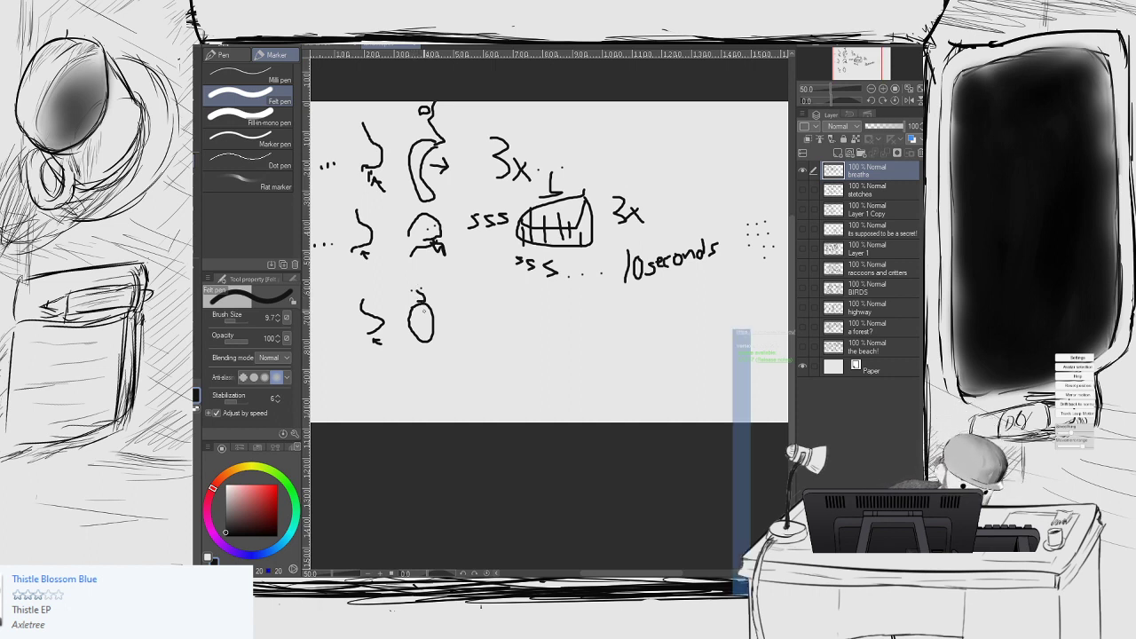
mouse_move(433, 290)
left_mouse_down()
mouse_move(458, 330)
mouse_move(433, 352)
mouse_move(434, 295)
left_mouse_up()
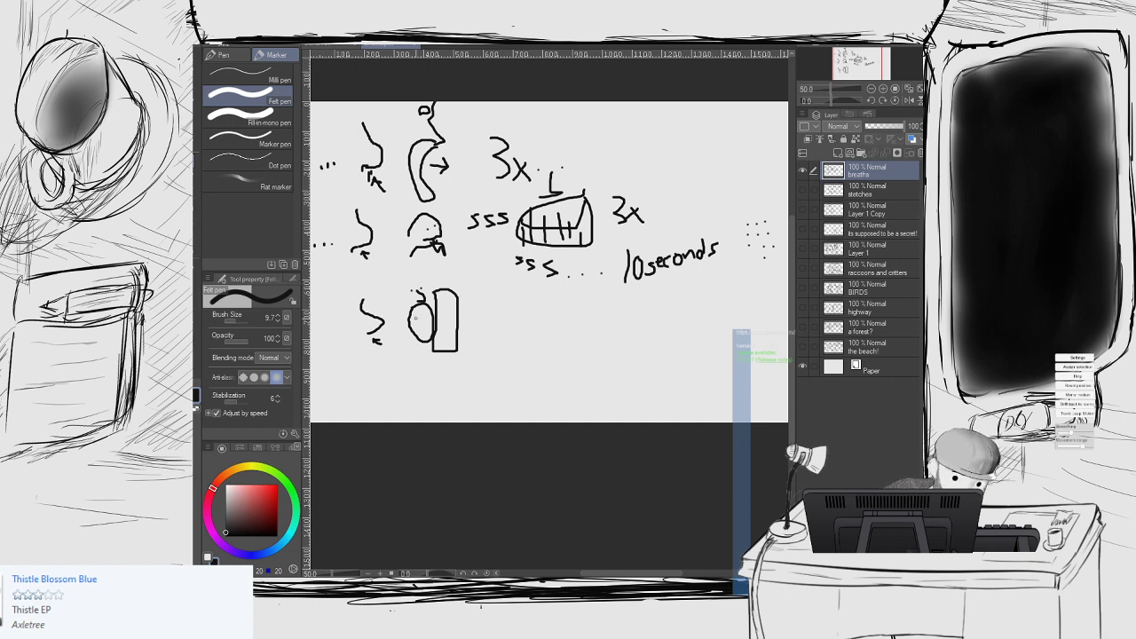
mouse_move(414, 317)
left_mouse_down()
mouse_move(427, 330)
mouse_move(415, 359)
mouse_move(427, 357)
left_mouse_up()
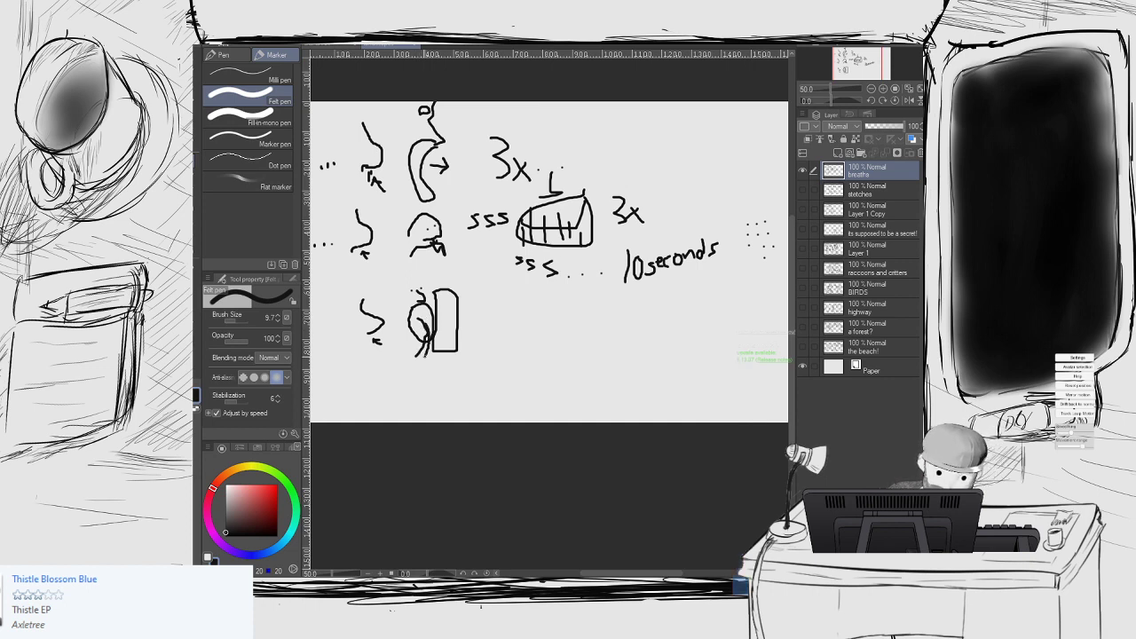
mouse_move(430, 311)
left_mouse_down()
mouse_move(493, 328)
mouse_move(465, 306)
mouse_move(477, 335)
mouse_move(566, 325)
mouse_move(530, 329)
left_mouse_up()
key("ctrl+z")
key("ctrl+z")
key("ctrl+z")
Step: Write "15seconds" at the end of the third row
mouse_move(607, 310)
left_mouse_down()
mouse_move(607, 340)
mouse_move(623, 323)
mouse_move(621, 336)
mouse_move(703, 321)
mouse_move(710, 332)
left_mouse_up()
mouse_move(719, 310)
left_mouse_down()
mouse_move(710, 329)
mouse_move(722, 329)
left_mouse_up()
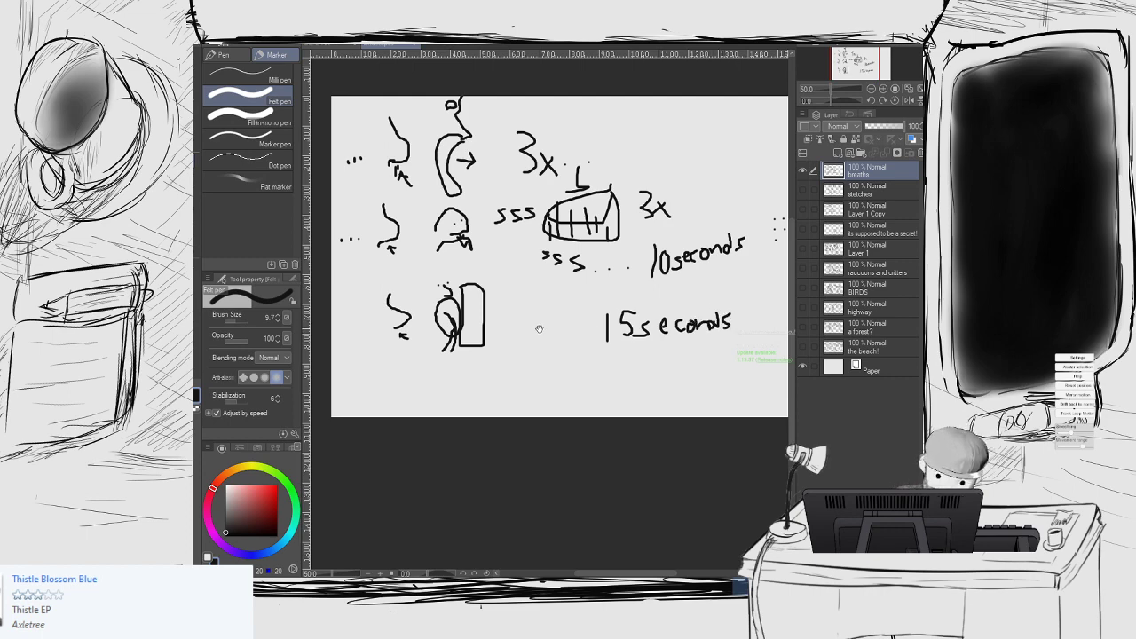
left_click_drag(539, 329, 599, 329)
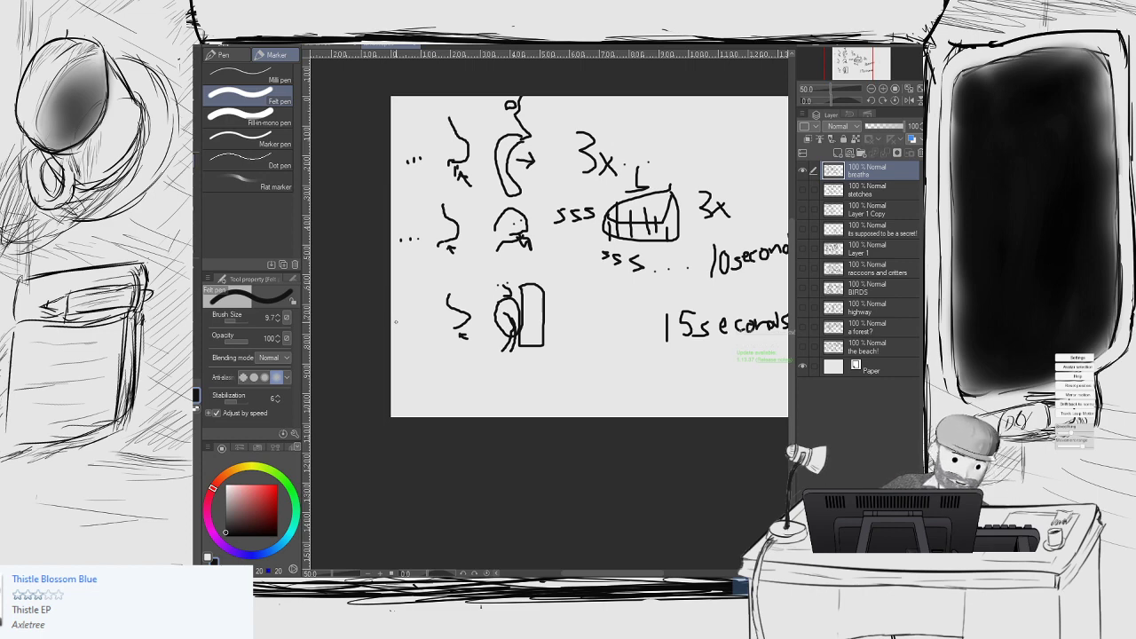
Step: Draw five rows of three dots beyond "15seconds" with the Felt pen
middle_click_drag(552, 309, 329, 312)
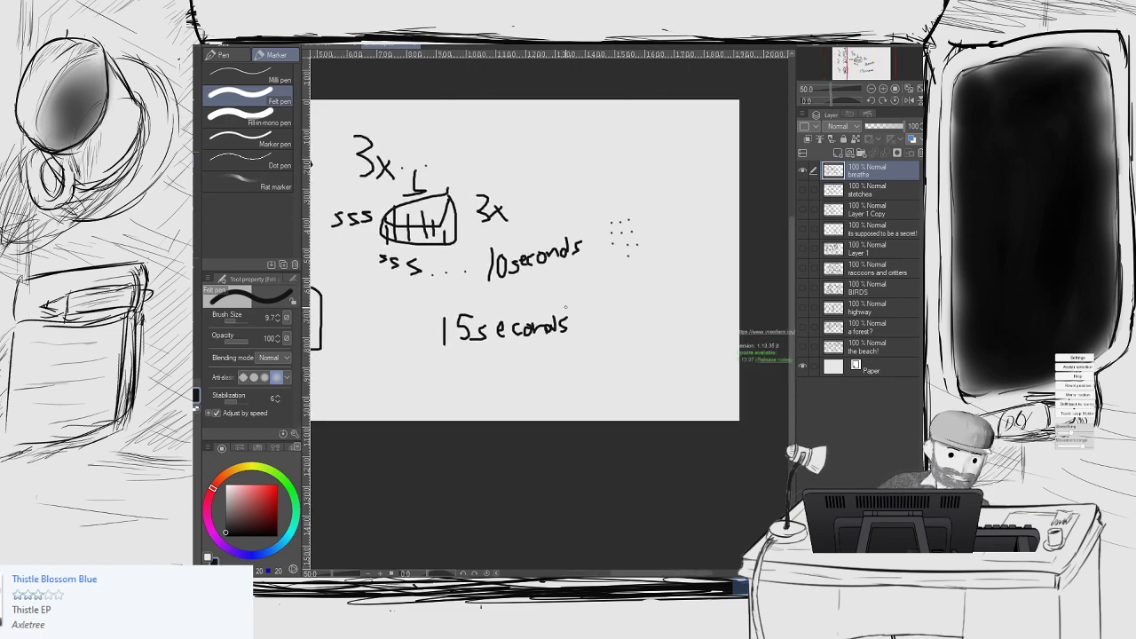
left_click(599, 308)
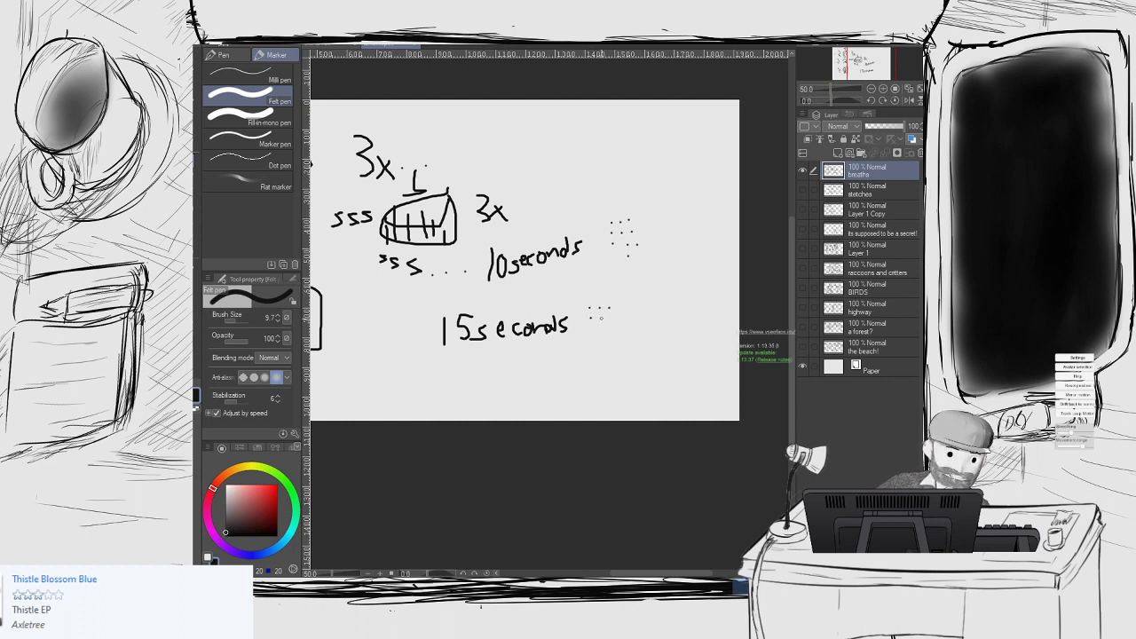
left_click(606, 318)
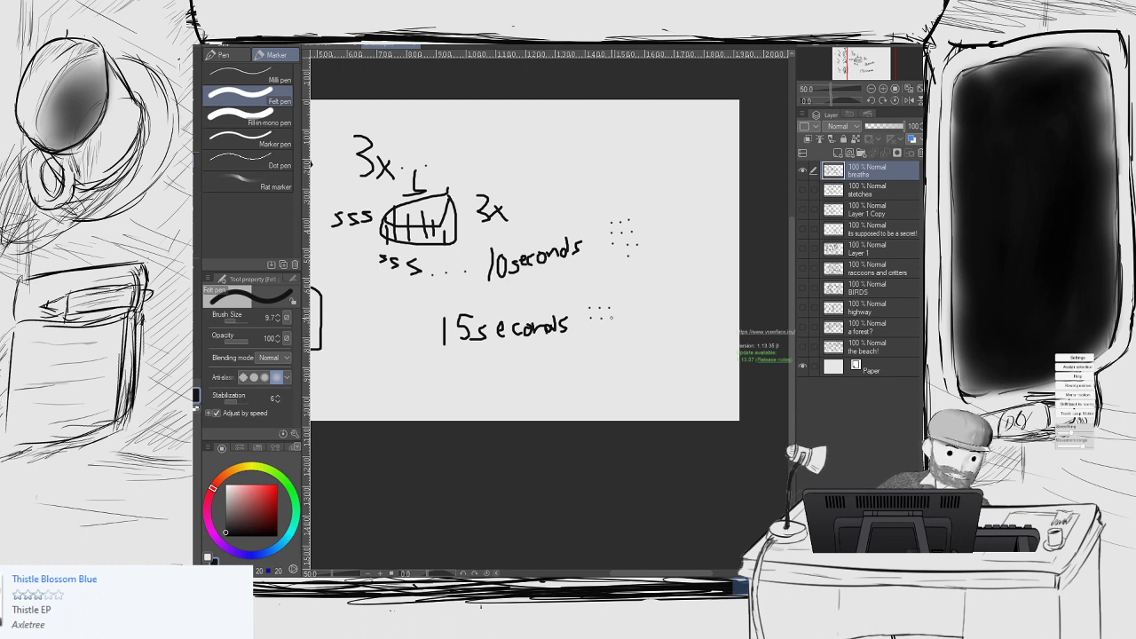
left_click(592, 328)
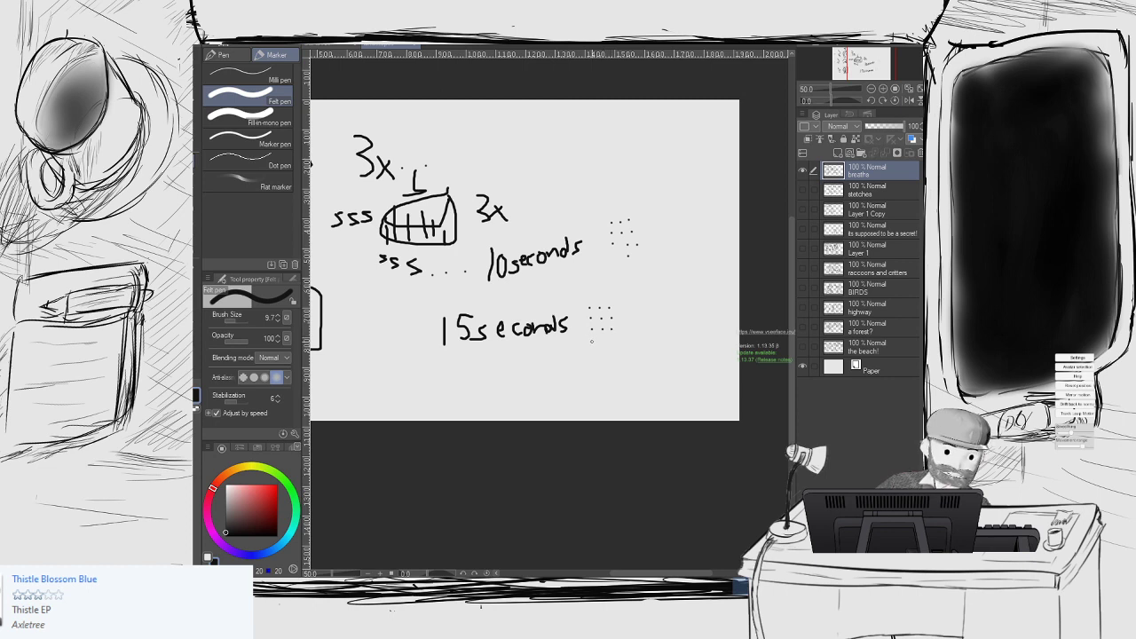
left_click(596, 342)
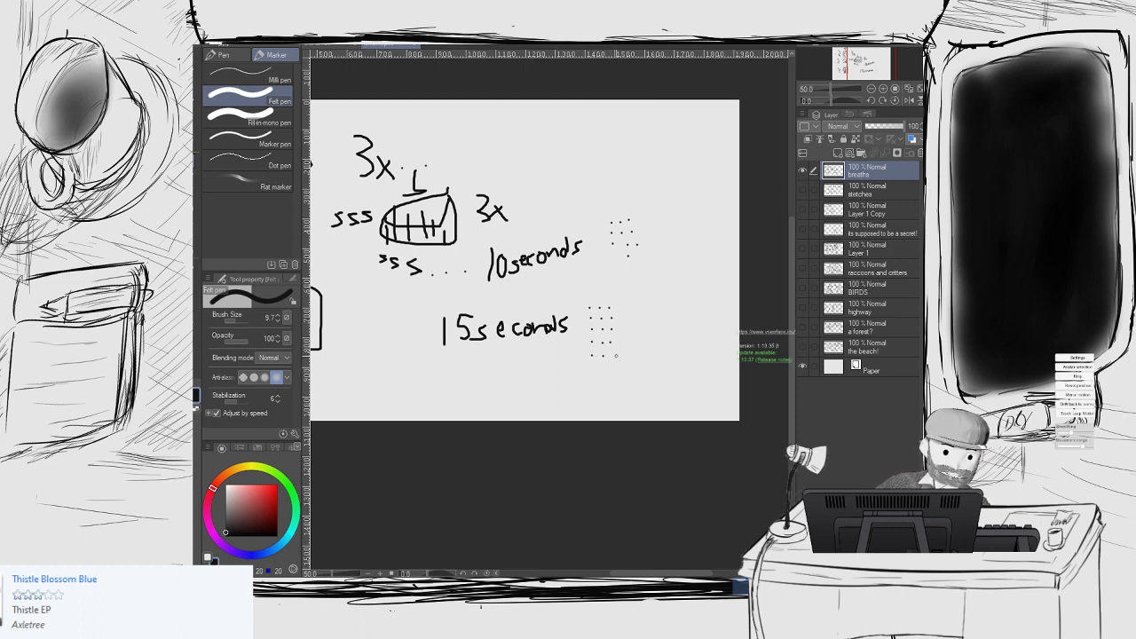
Step: Select the dots beyond "15seconds" with a rectangular selection and delete them
left_click_drag(553, 318, 648, 312)
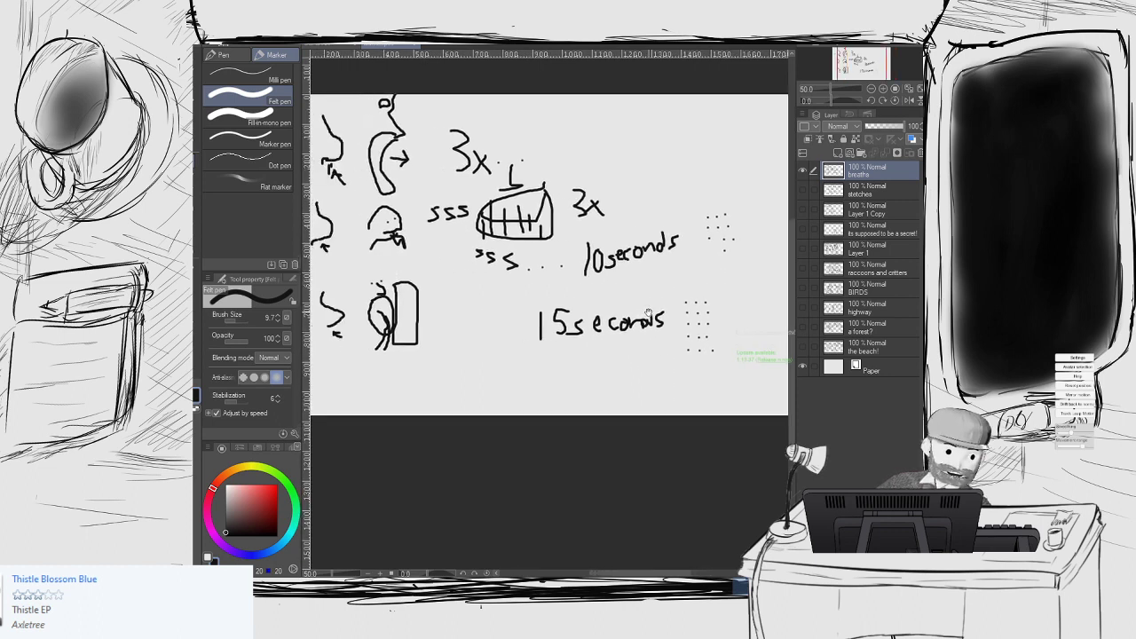
left_click_drag(524, 298, 625, 292)
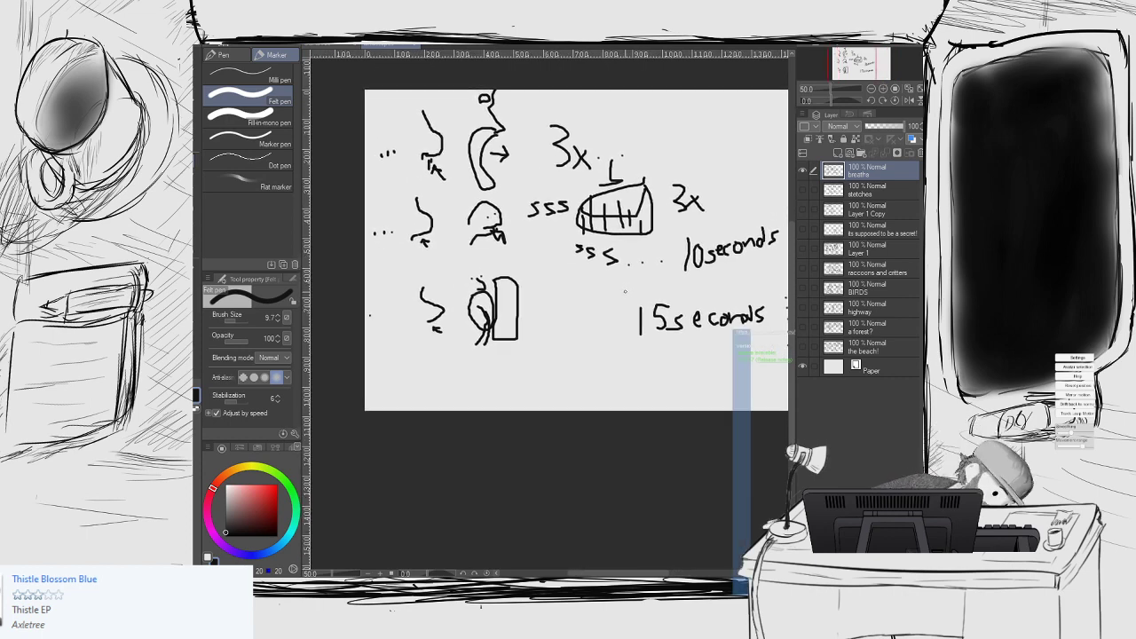
left_click_drag(581, 291, 506, 295)
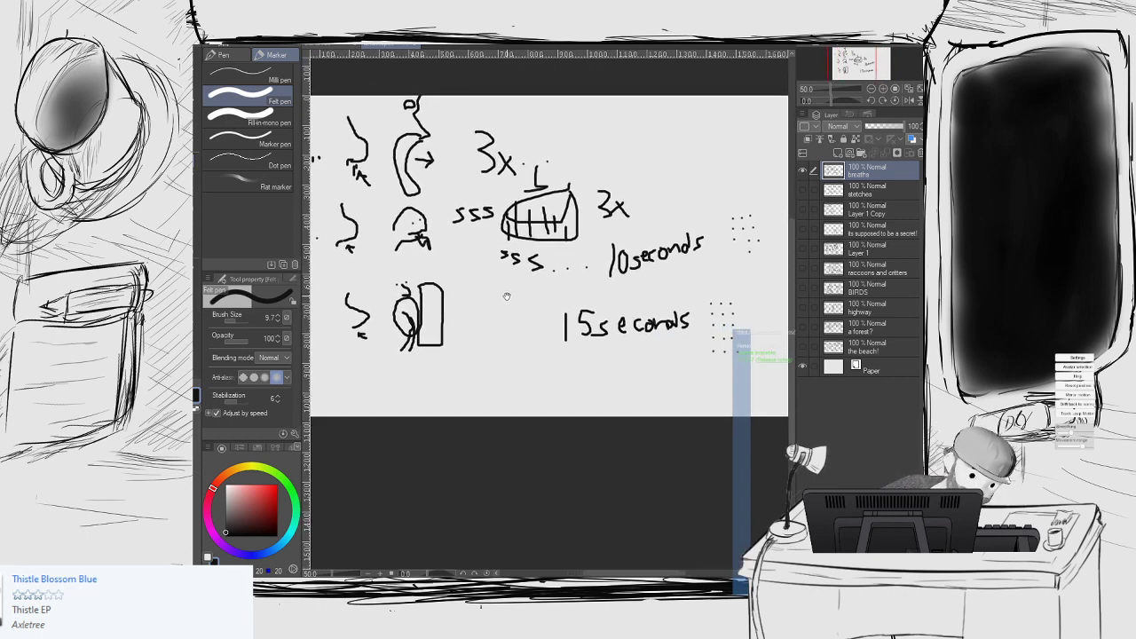
key("m")
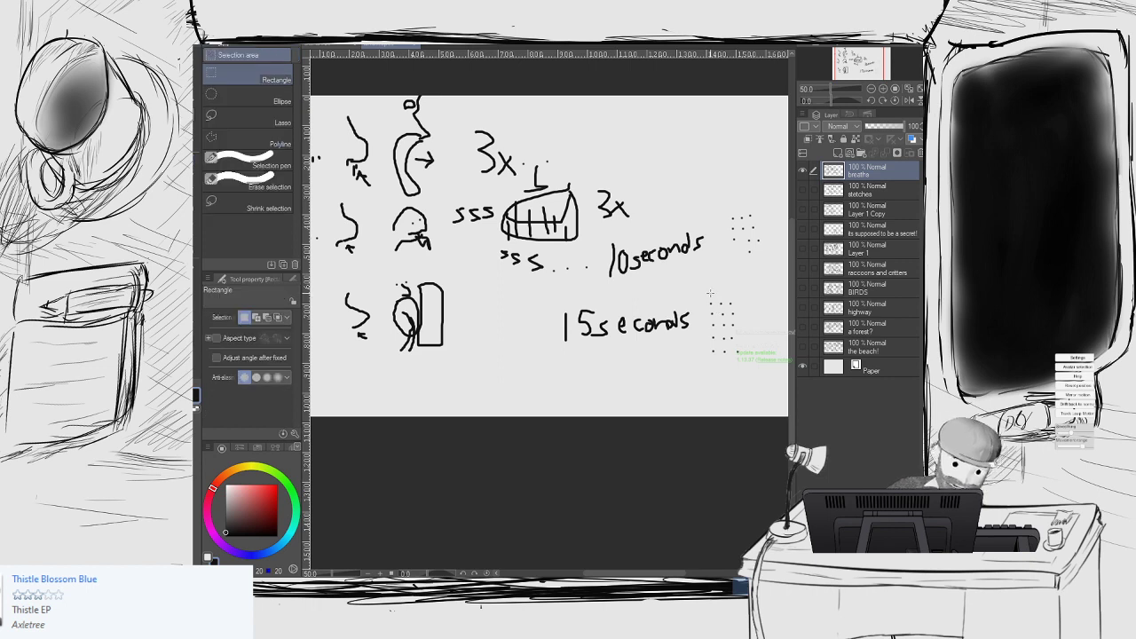
left_click_drag(707, 287, 744, 369)
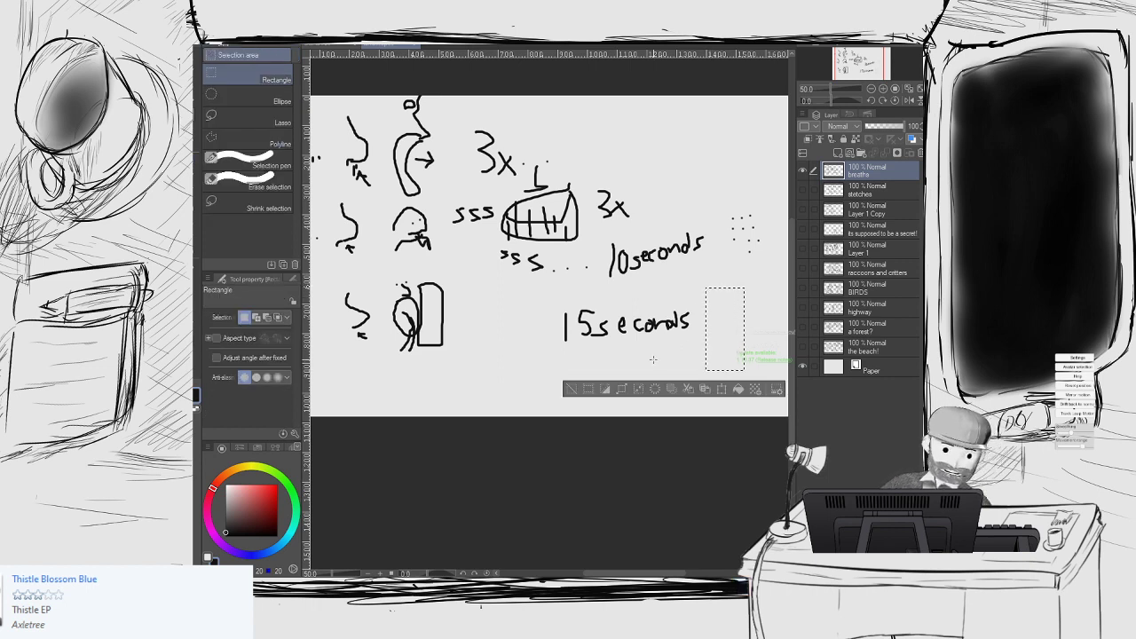
left_click(578, 389)
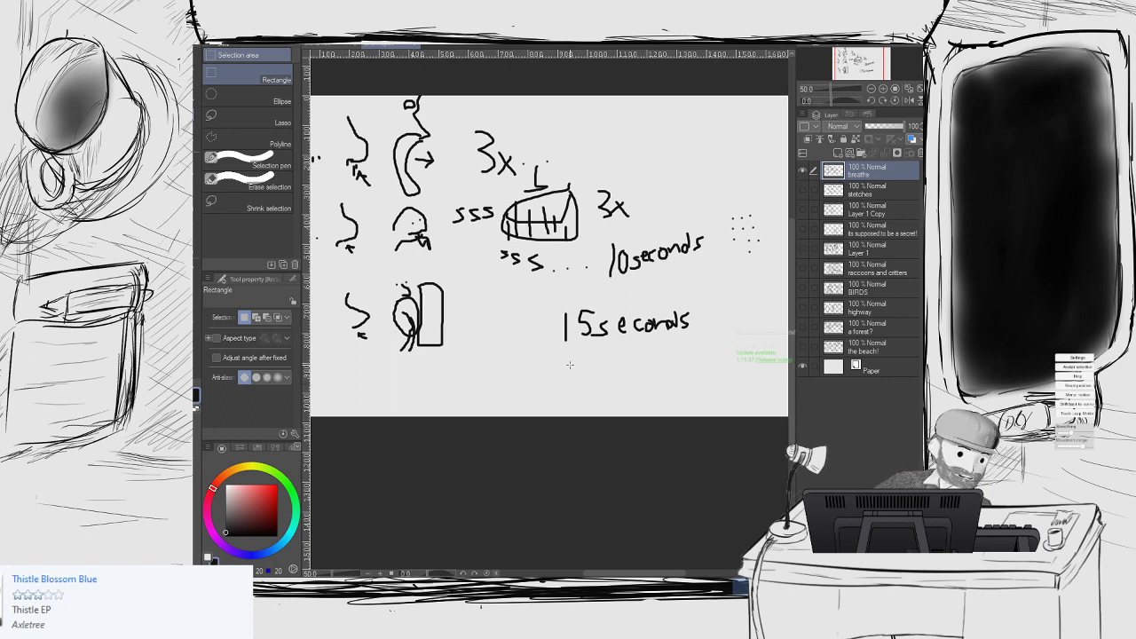
Step: Draw a fresh cluster of small Felt pen dots, in rows of three, beyond "15seconds"
middle_click_drag(360, 314, 452, 307)
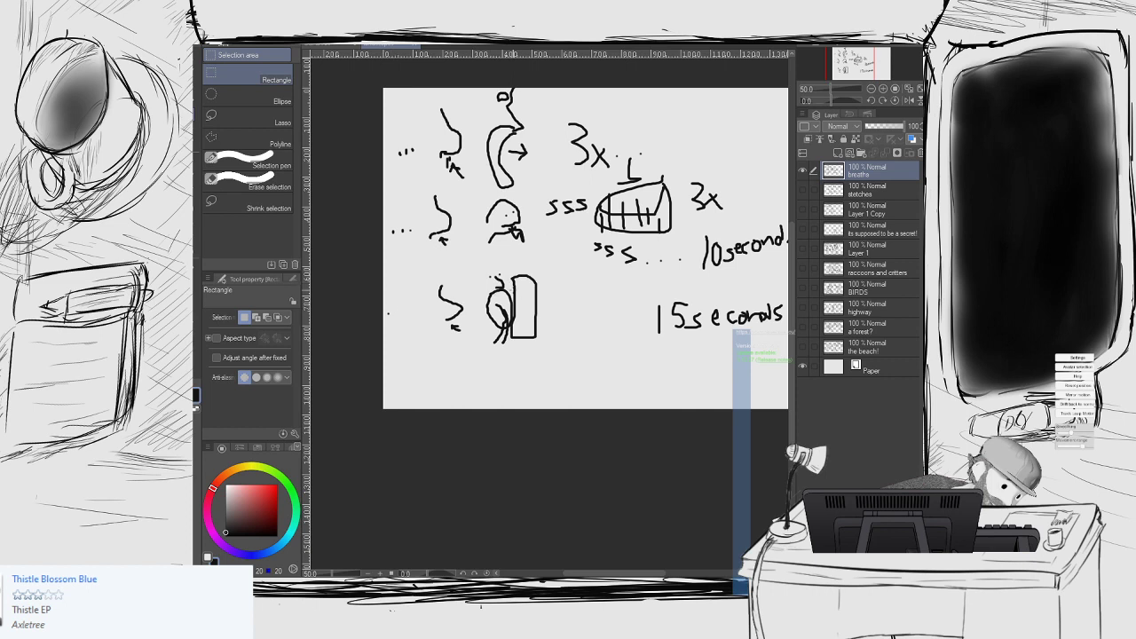
middle_click_drag(404, 315, 393, 315)
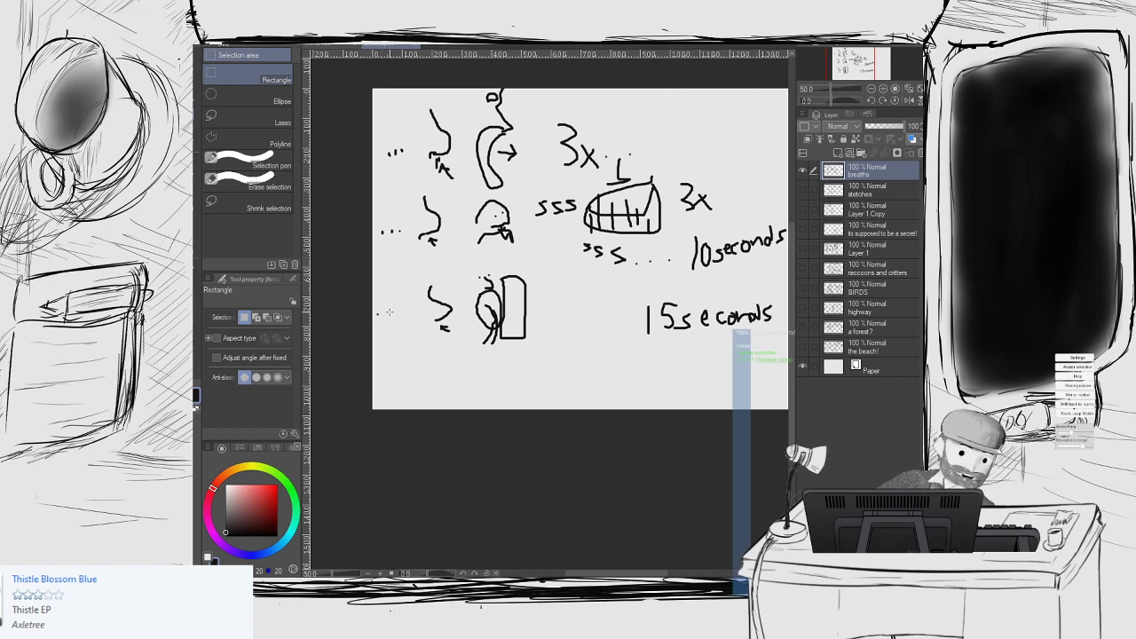
middle_click_drag(548, 304, 575, 307)
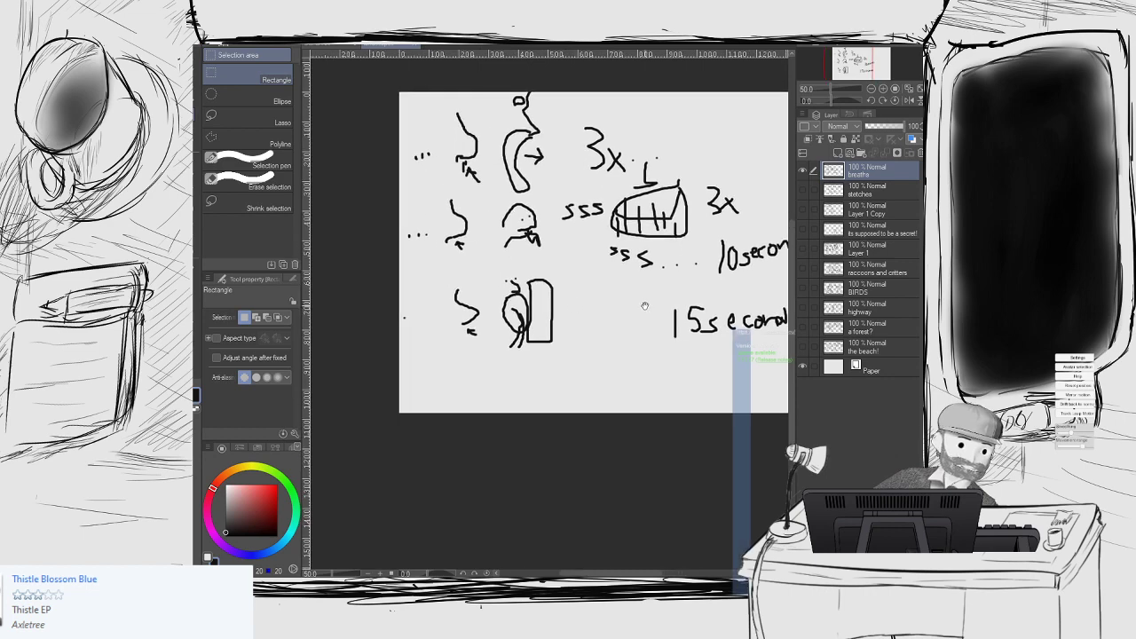
middle_click_drag(728, 305, 499, 303)
key("p")
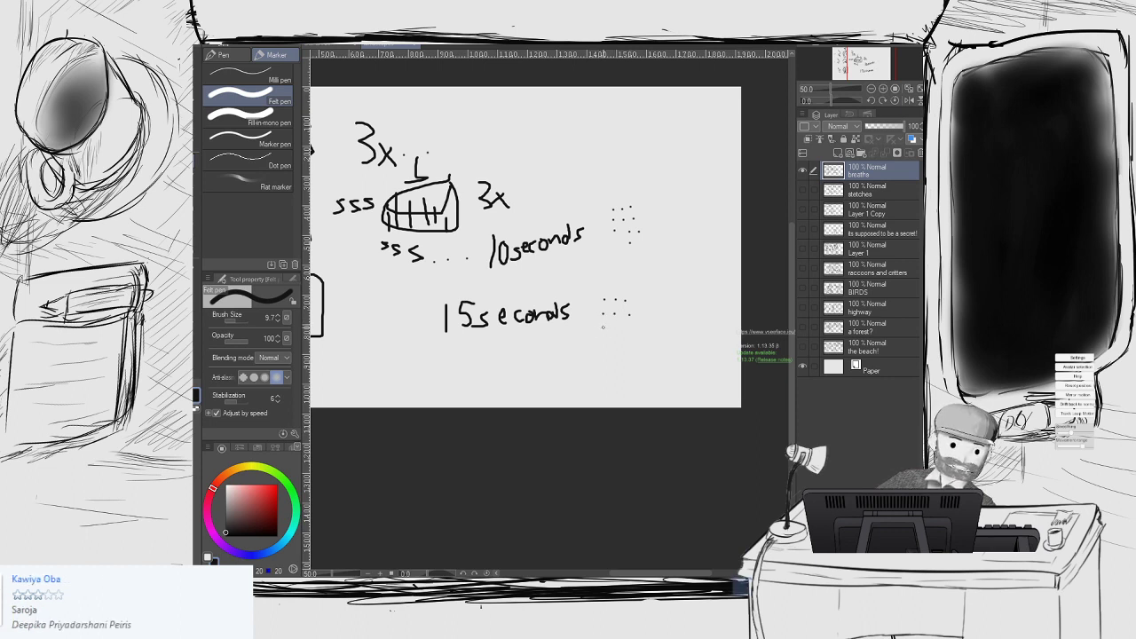
left_click(615, 329)
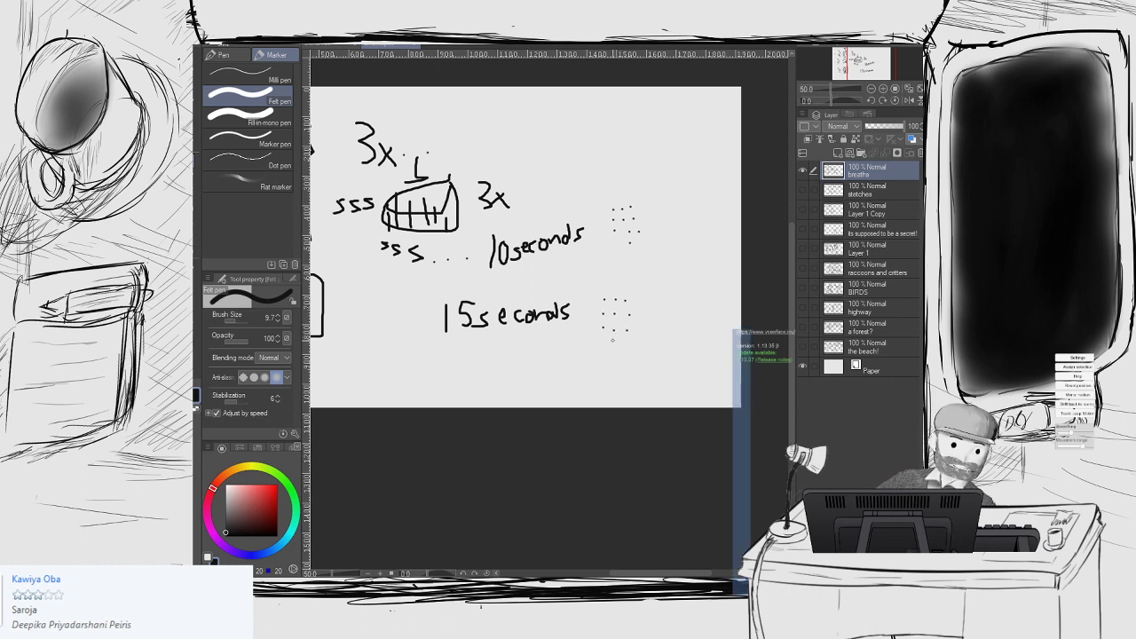
left_click(608, 345)
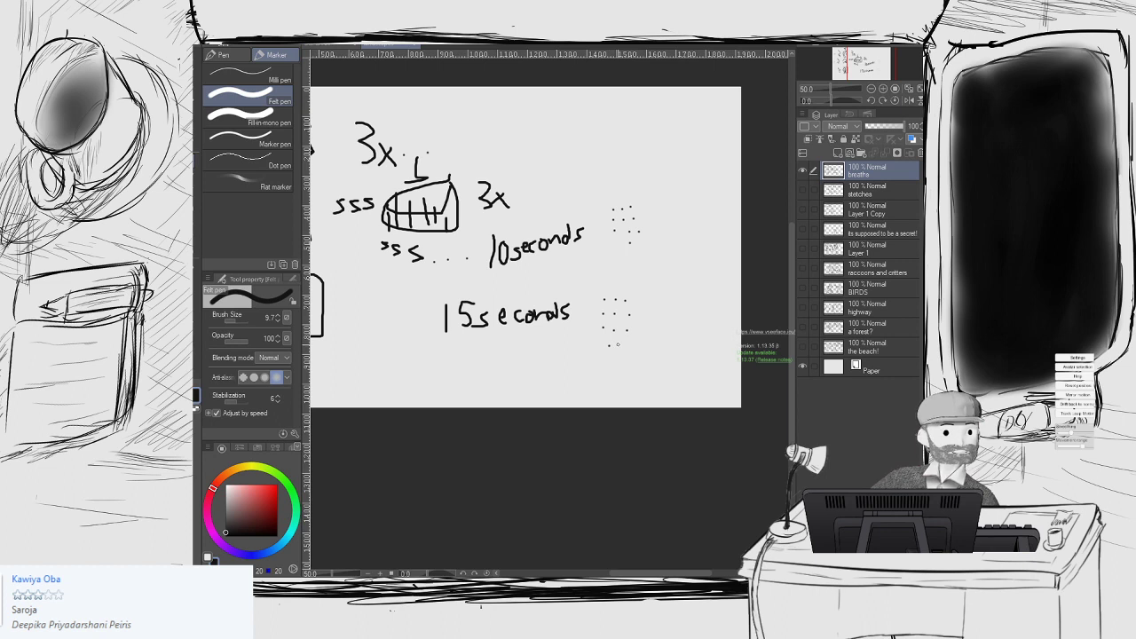
left_click(626, 349)
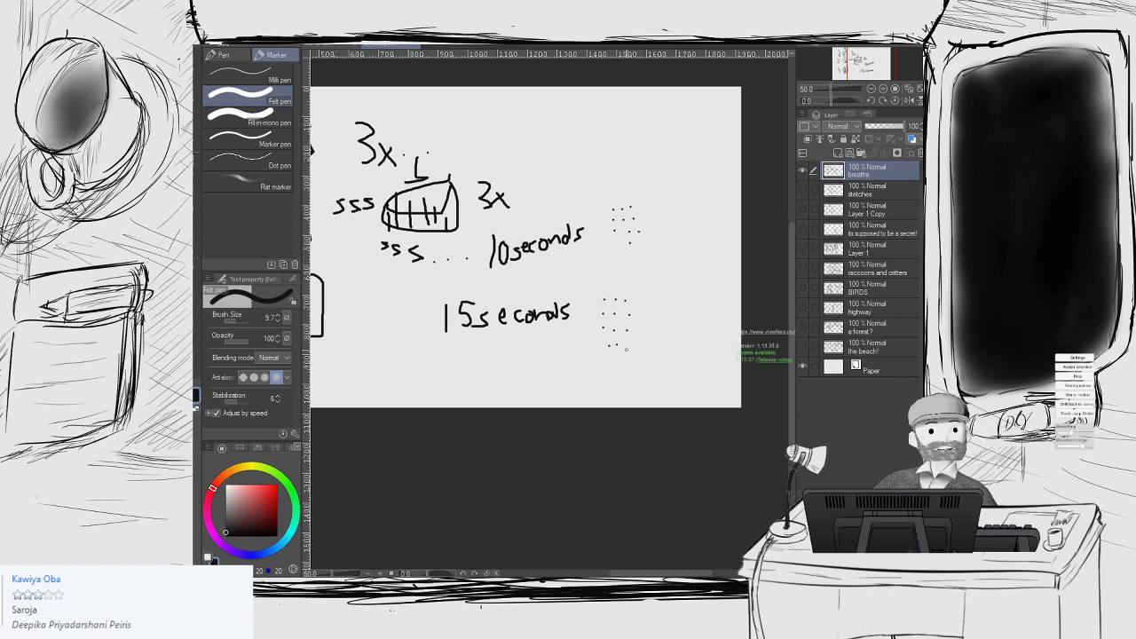
left_click(608, 361)
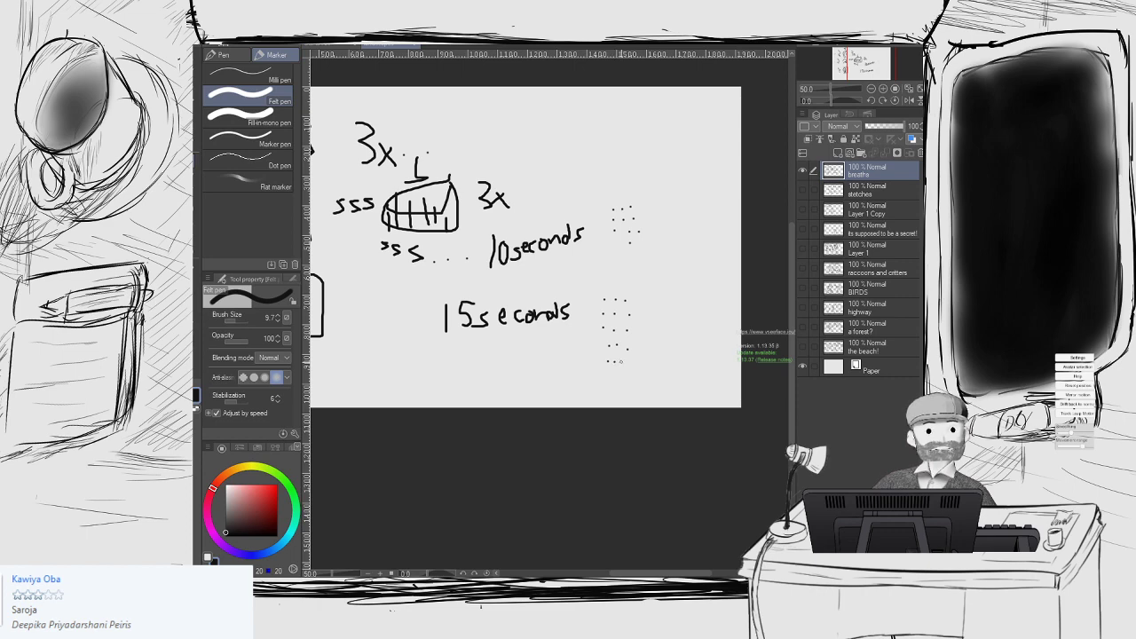
Step: Add the remaining dots in front of the third row's nose and short strokes at the legs of its rounded figure
middle_click_drag(525, 330, 660, 321)
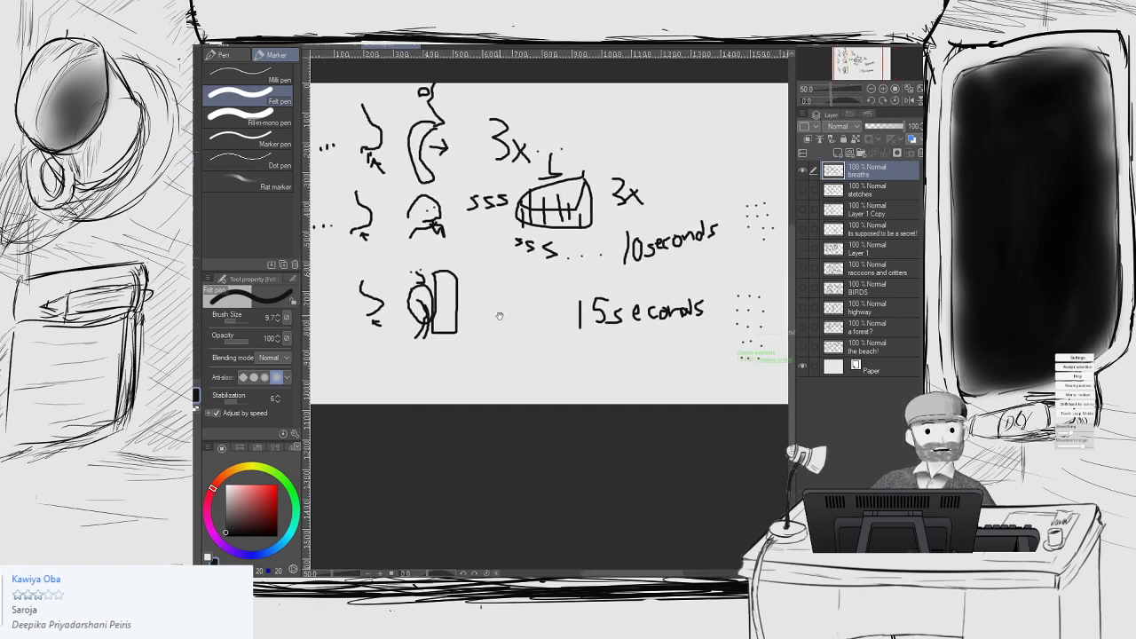
middle_click_drag(500, 314, 578, 308)
left_click(384, 300)
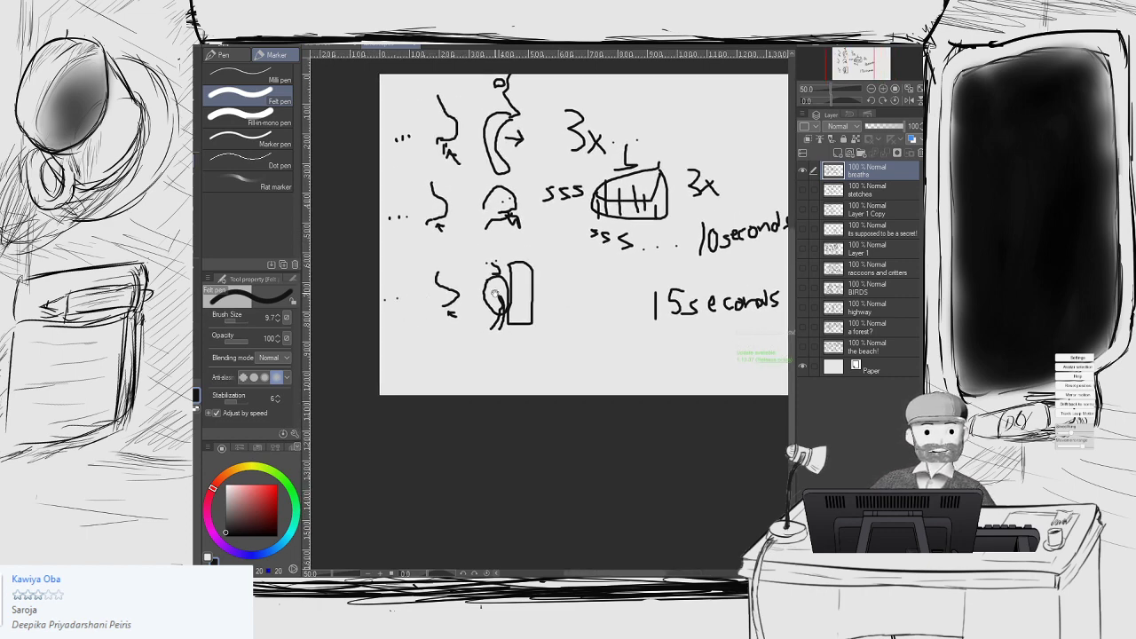
middle_click_drag(501, 293, 417, 266)
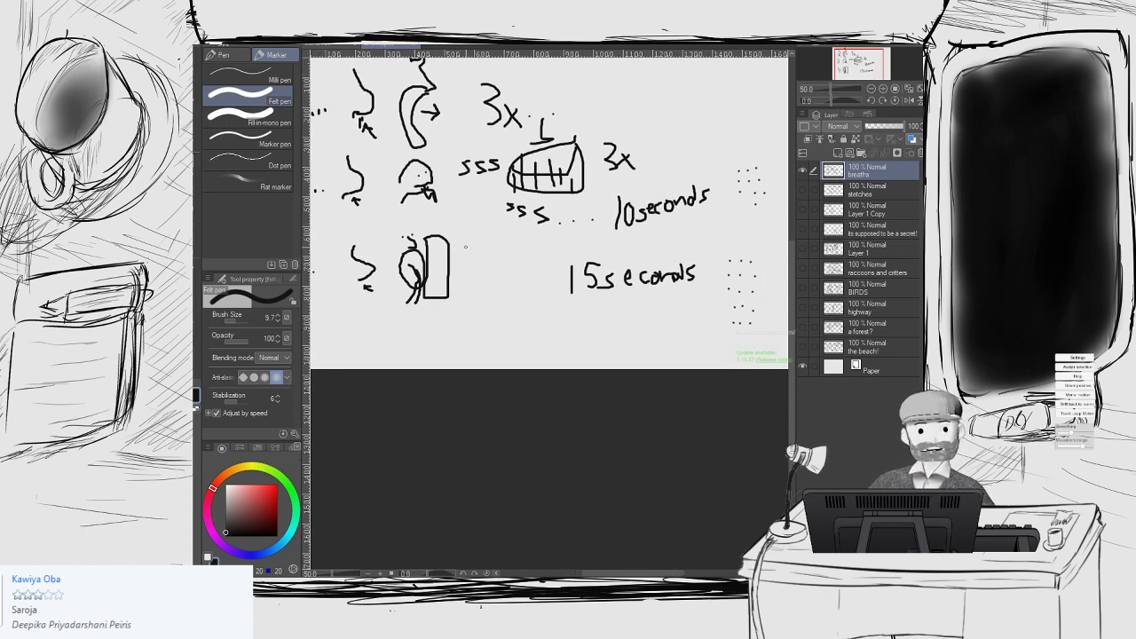
middle_click_drag(457, 213, 467, 215)
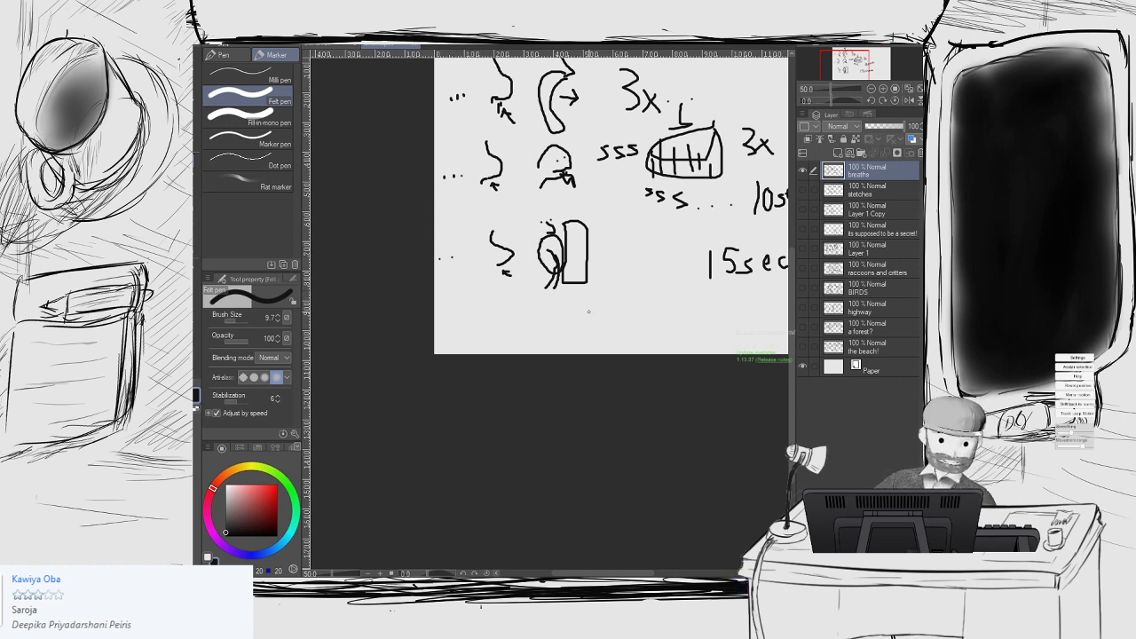
middle_click_drag(552, 303, 545, 314)
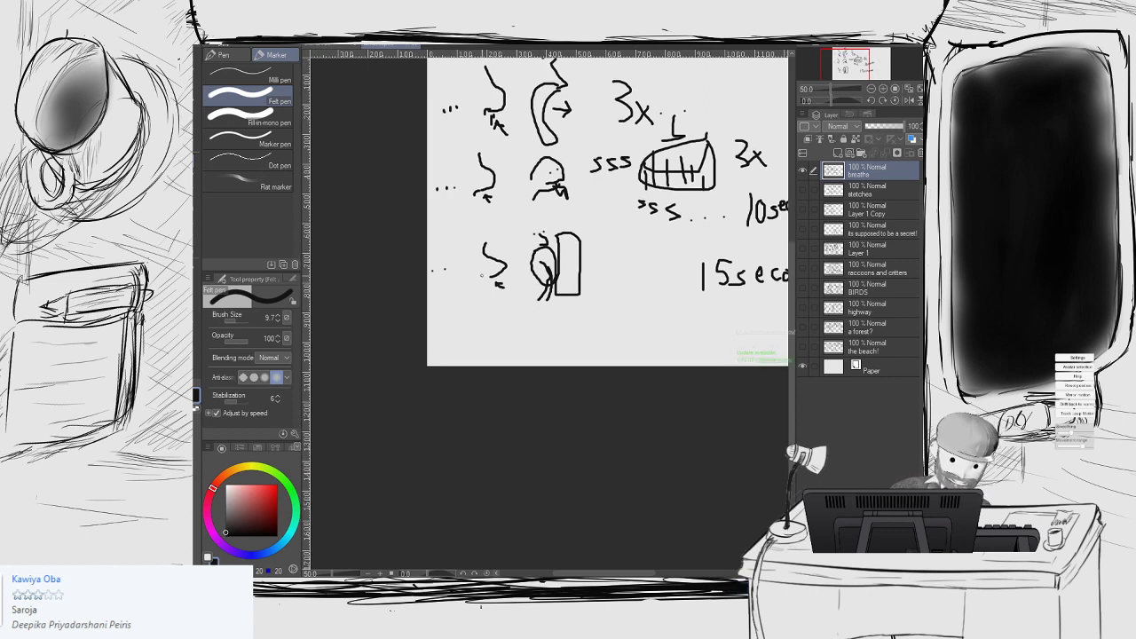
left_click_drag(541, 289, 538, 303)
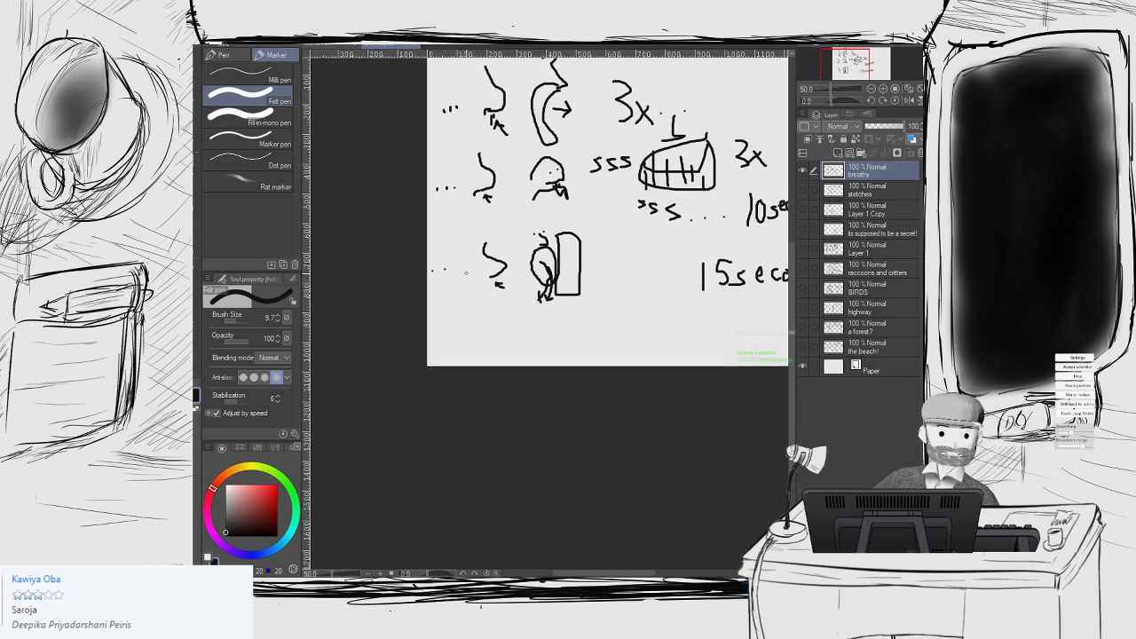
left_click_drag(597, 270, 450, 278)
left_click_drag(663, 300, 525, 299)
mouse_move(516, 254)
left_mouse_down()
mouse_move(534, 300)
mouse_move(545, 283)
mouse_move(569, 335)
mouse_move(539, 246)
left_mouse_up()
key("ctrl+z")
key("ctrl+z")
key("comma")
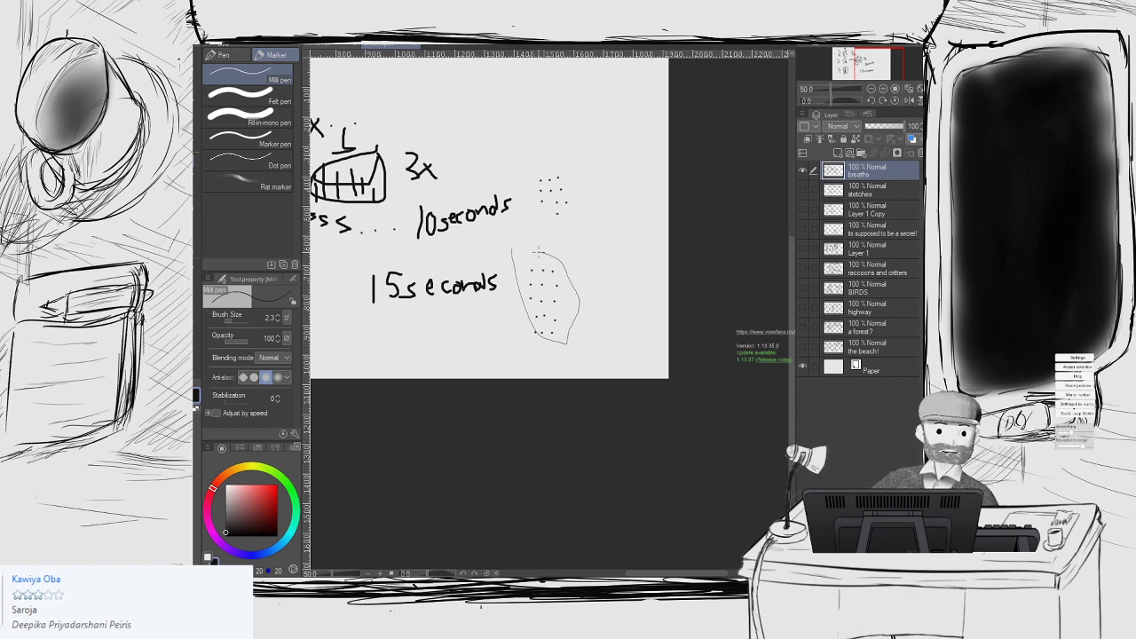
key("Delete")
key("ctrl+z")
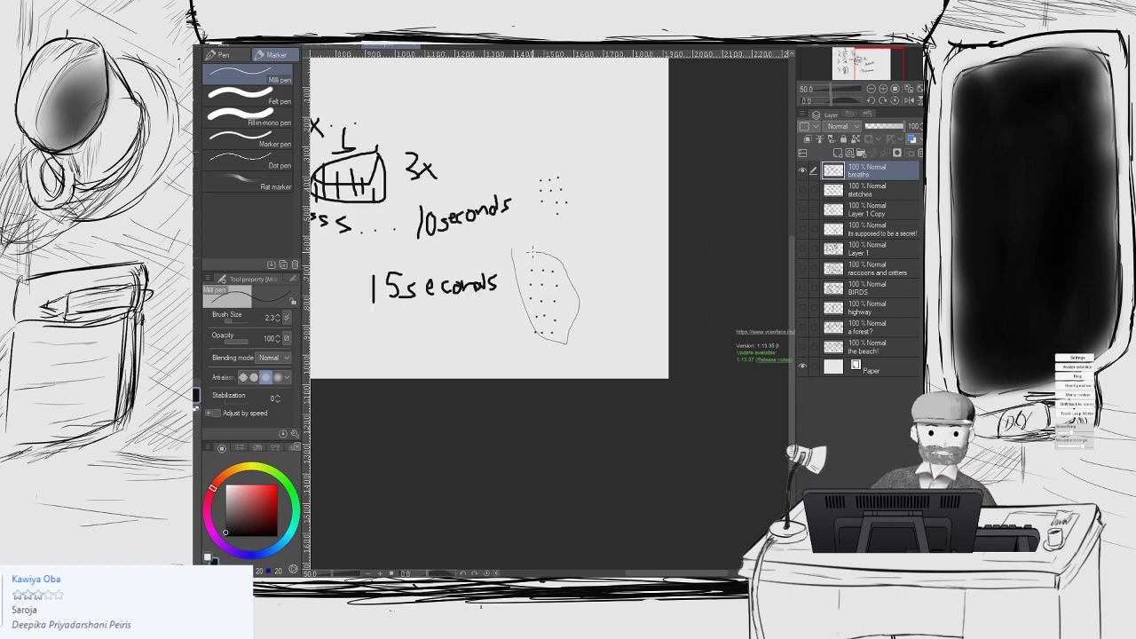
key("ctrl+z")
Step: Clear the small dots beyond "15seconds" with a rectangular selection
key("m")
left_click_drag(522, 251, 571, 344)
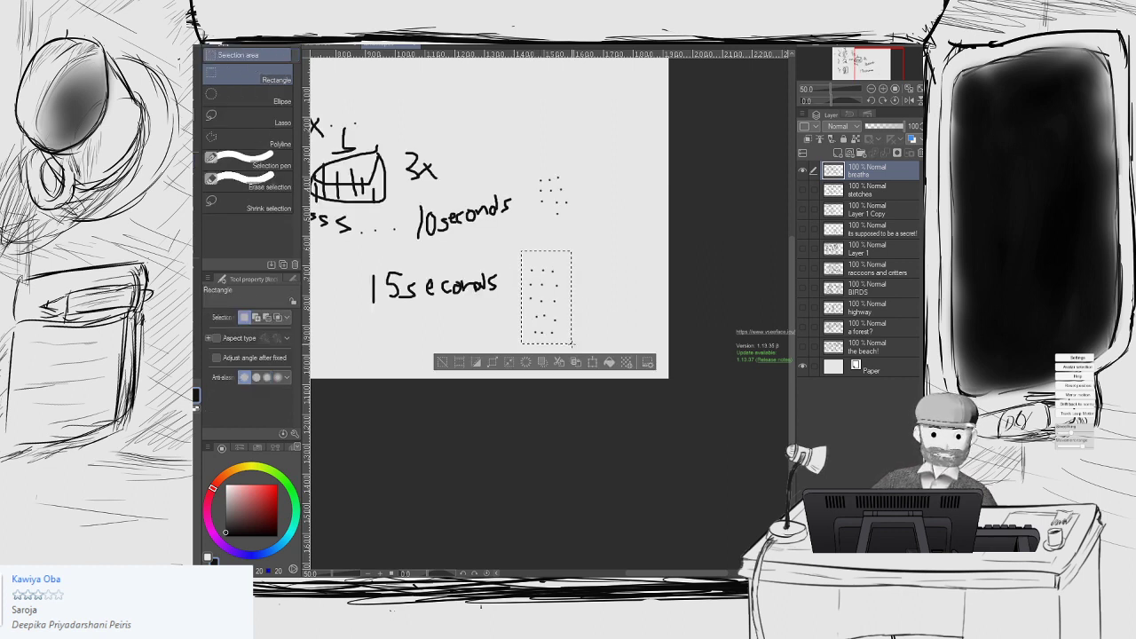
left_click(447, 361)
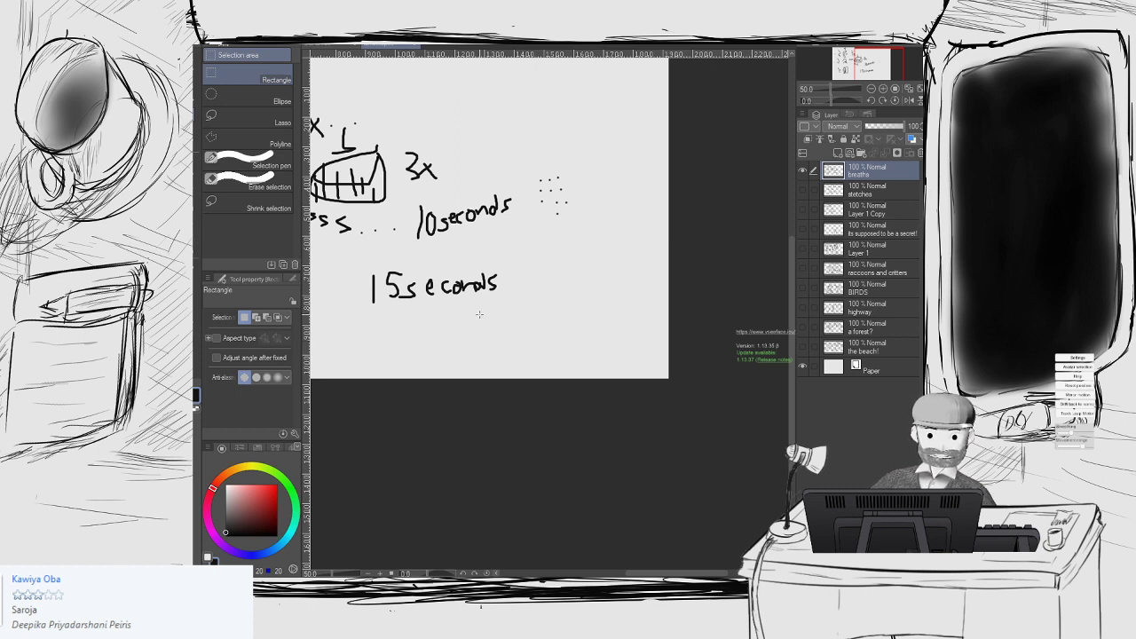
Step: Draw five rows of three bold dots beyond "15seconds" with the Darker pencil
key("p")
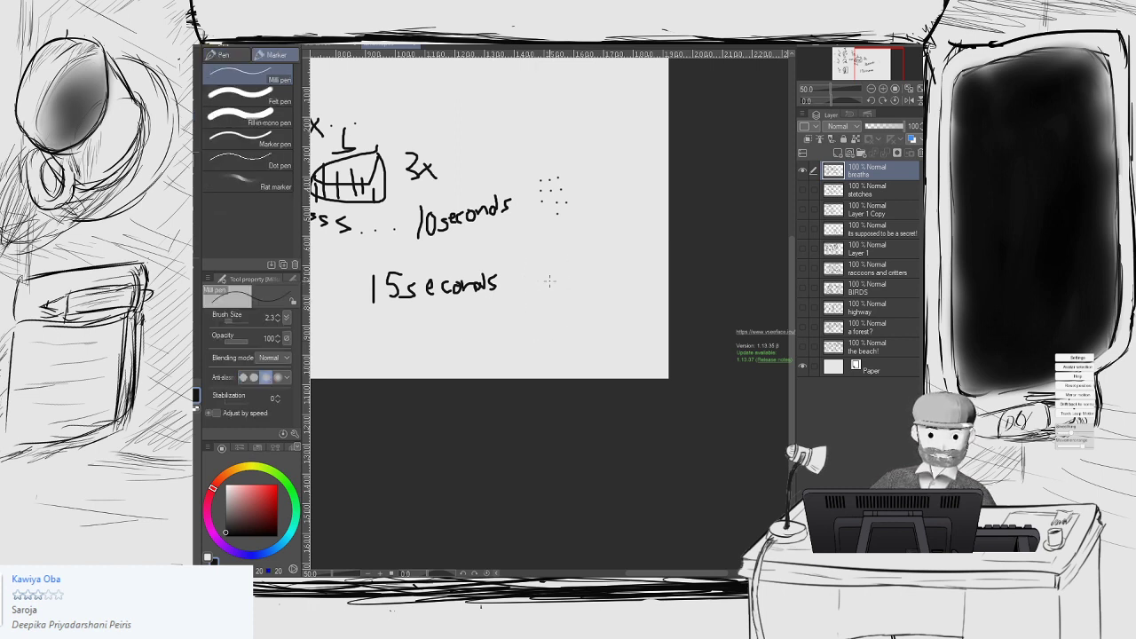
key("p")
left_click(542, 271)
left_click(550, 270)
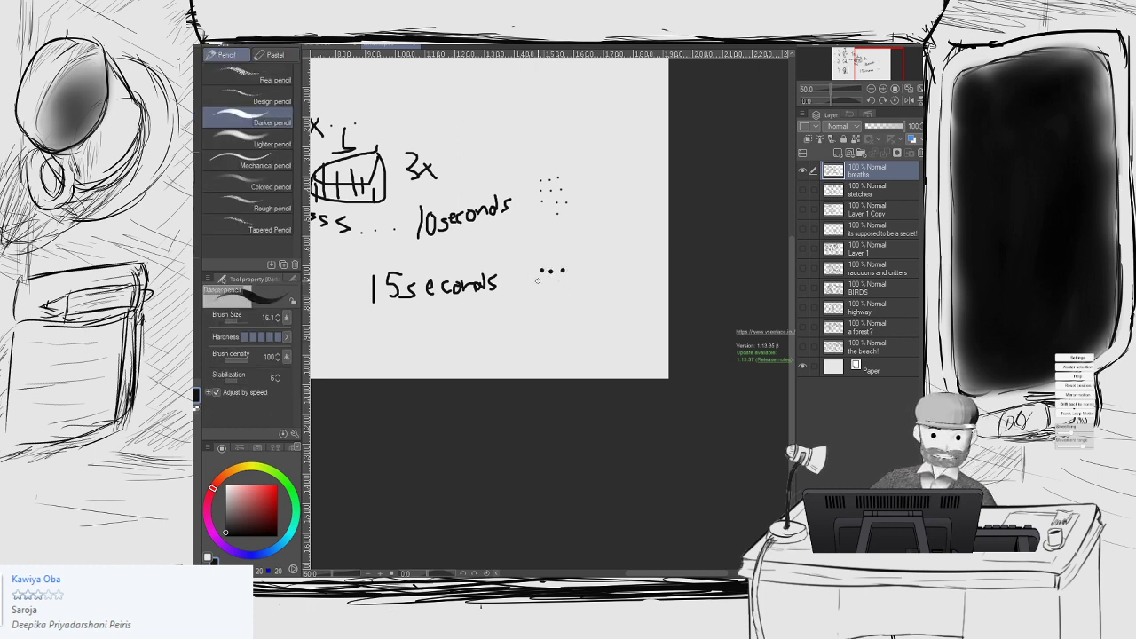
left_click(547, 285)
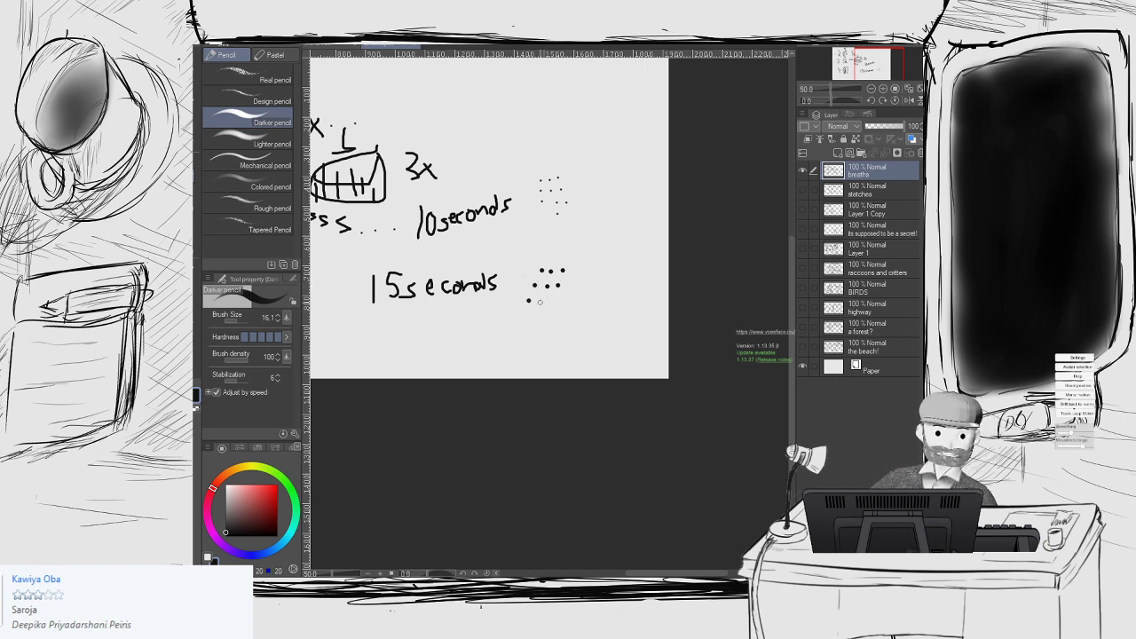
left_click(540, 302)
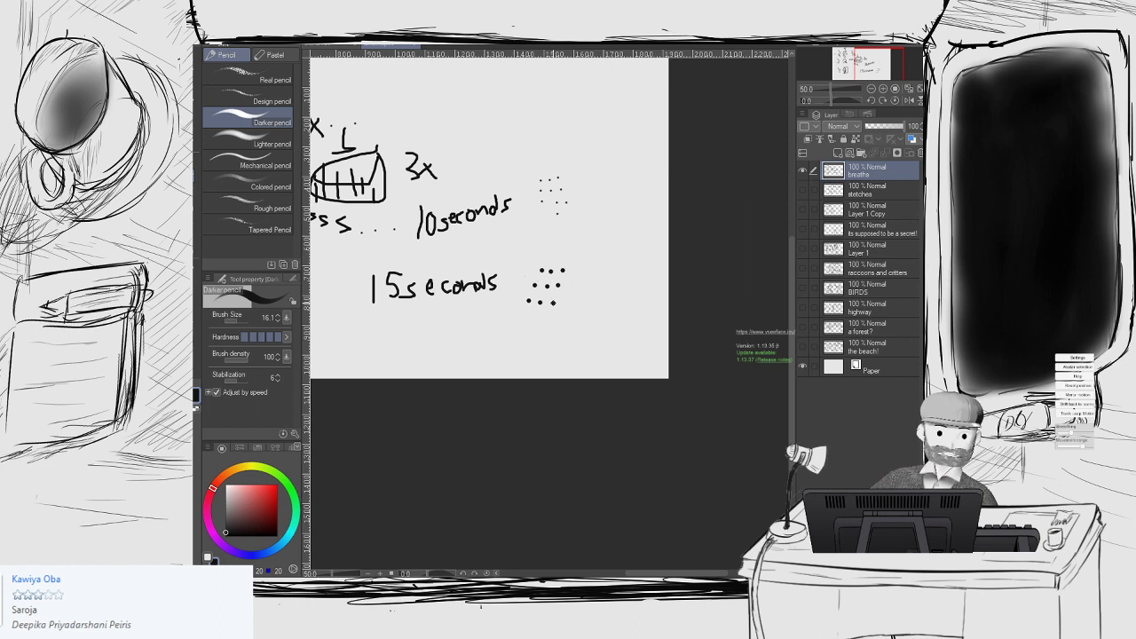
left_click(528, 315)
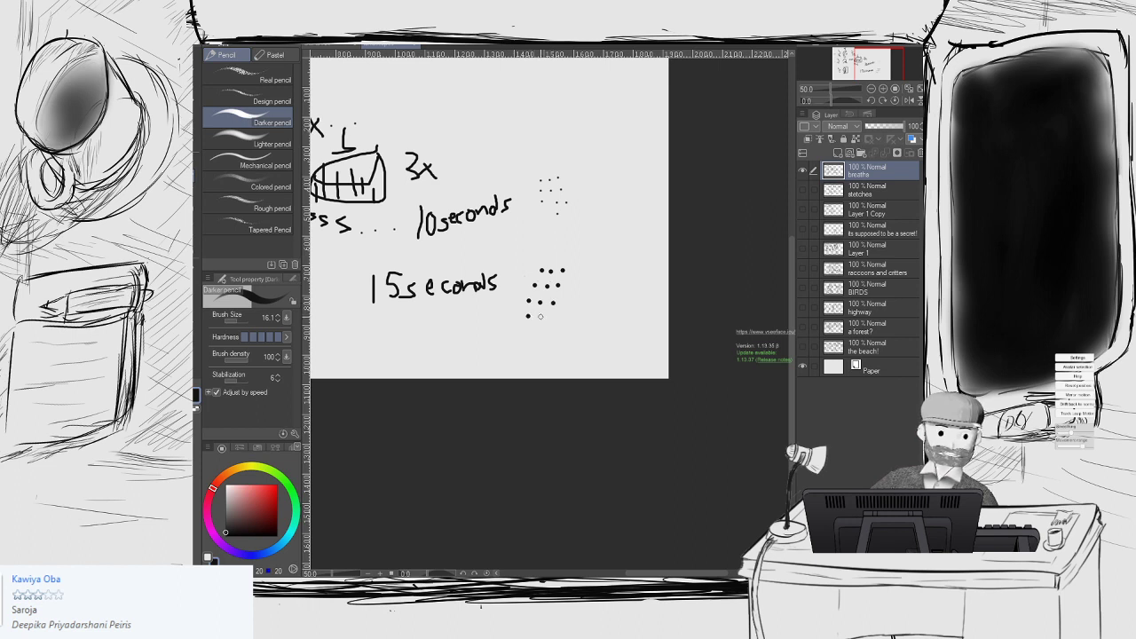
left_click(541, 316)
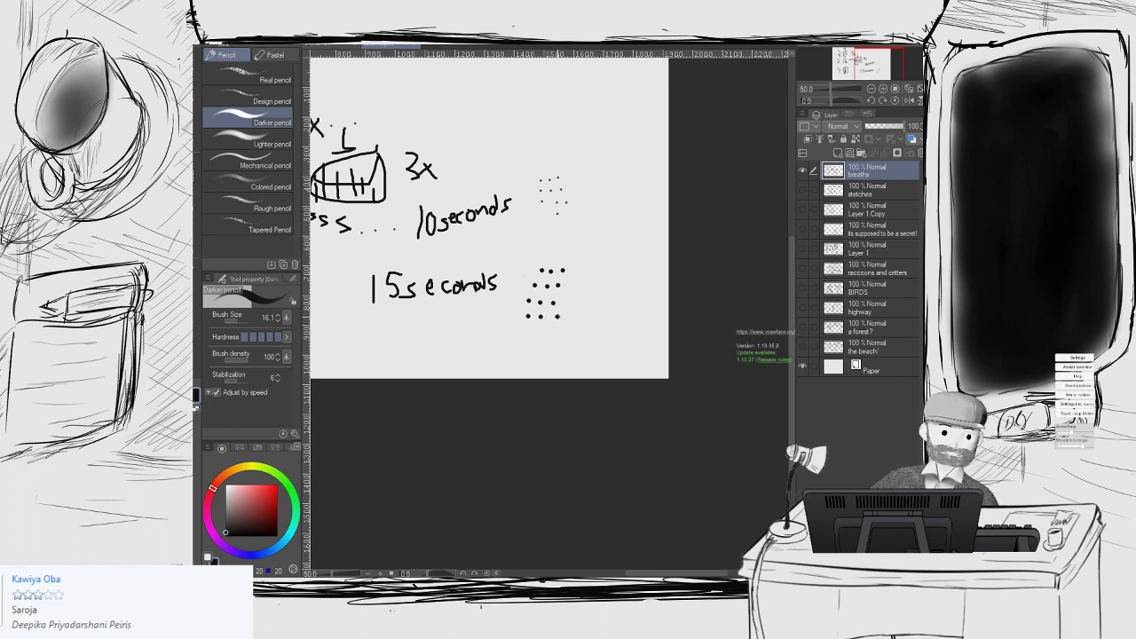
left_click(530, 330)
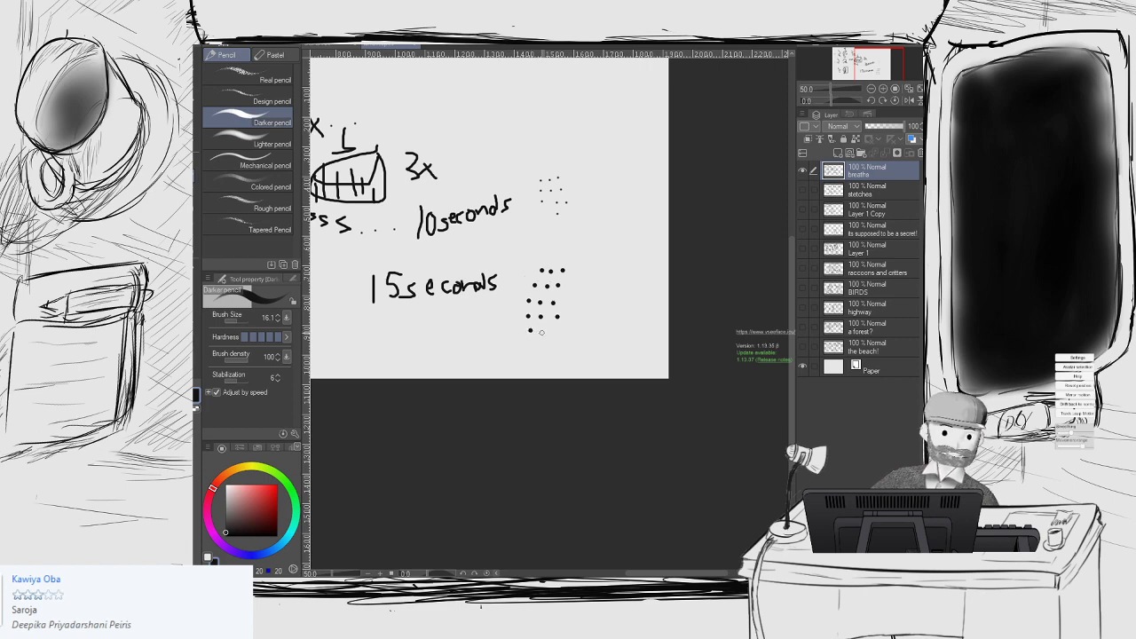
left_click(541, 332)
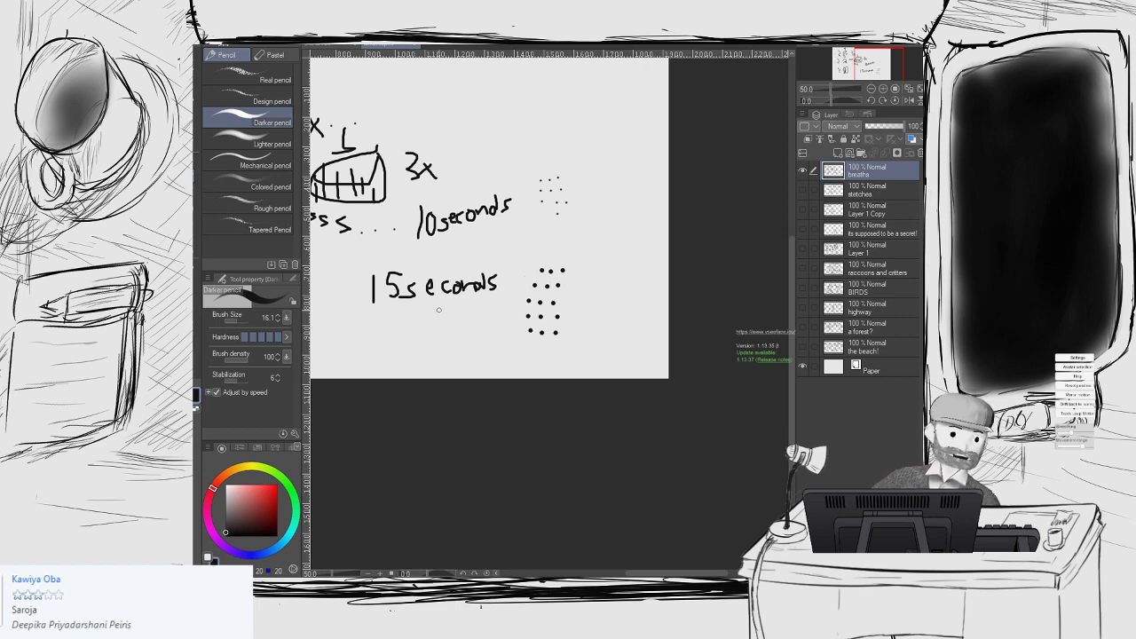
mouse_move(439, 302)
middle_mouse_down()
mouse_move(456, 293)
mouse_move(588, 312)
middle_mouse_up()
middle_click_drag(493, 305, 545, 323)
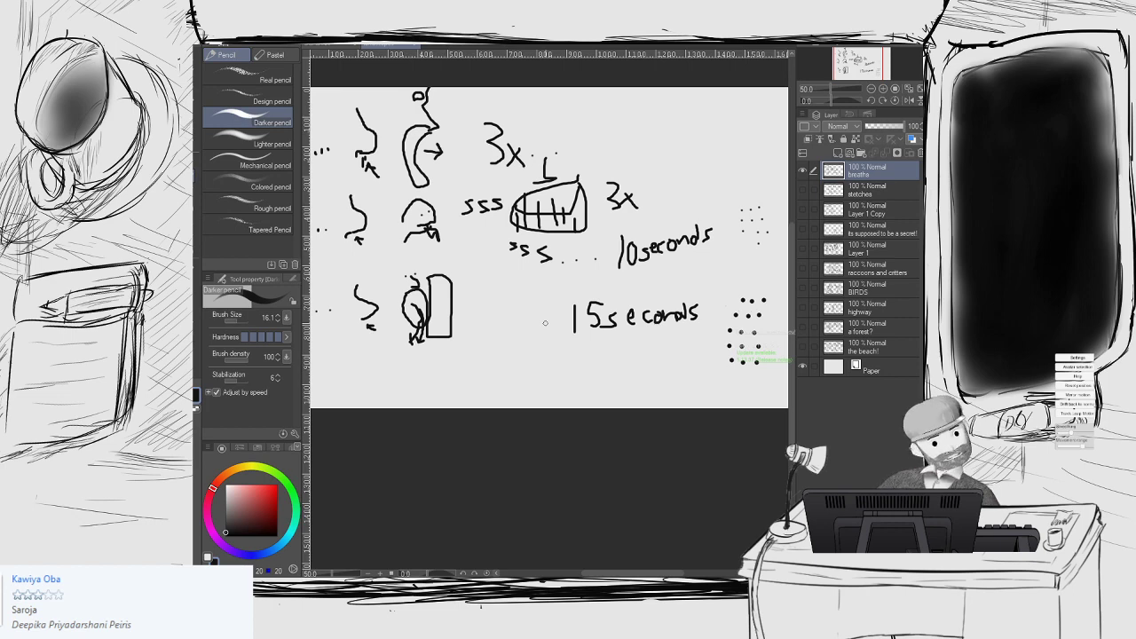
scroll(552, 311, "down", 1)
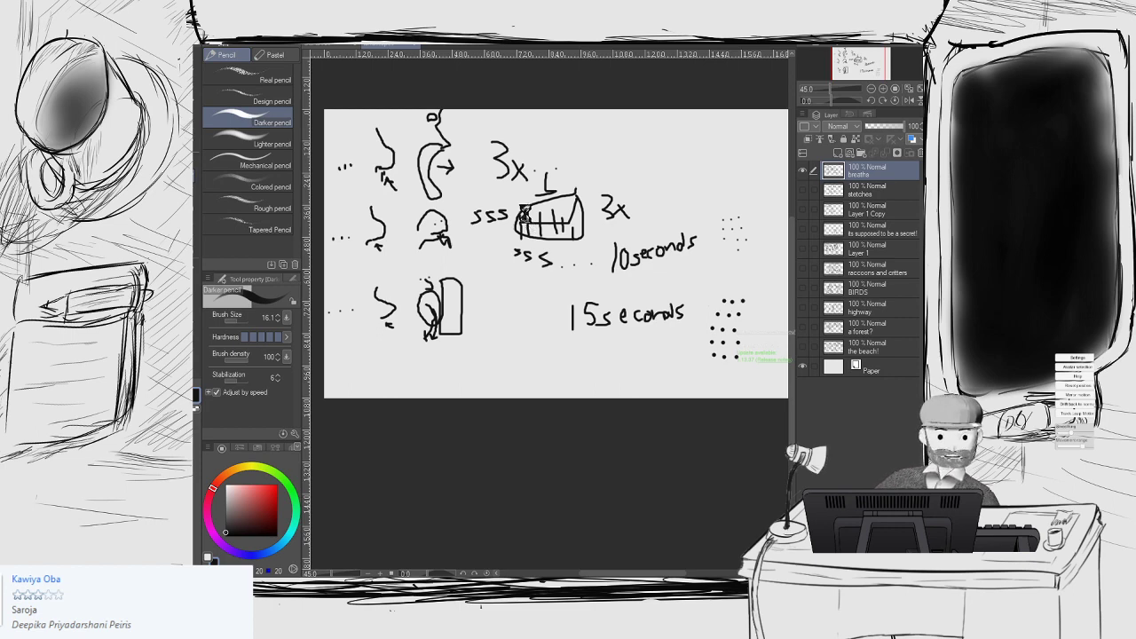
Step: Switch to VRoid Studio and show the guide-mesh points of the Headband base group in the hair editor
key("ctrl+Tab")
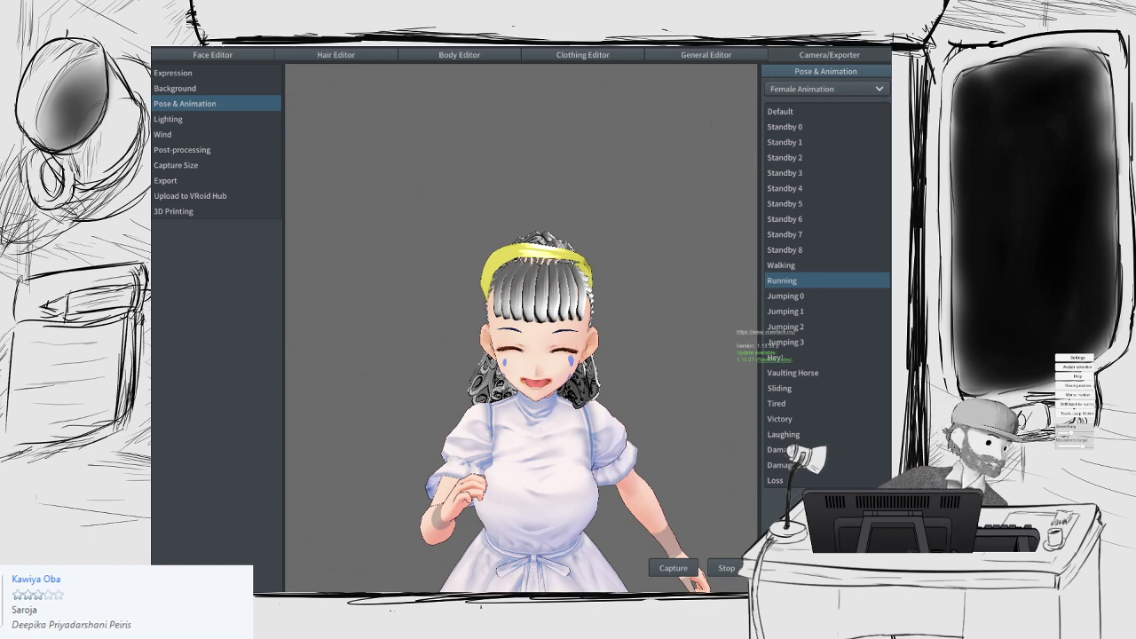
mouse_move(507, 331)
right_mouse_down()
mouse_move(449, 347)
mouse_move(484, 368)
mouse_move(539, 363)
mouse_move(501, 347)
right_mouse_up()
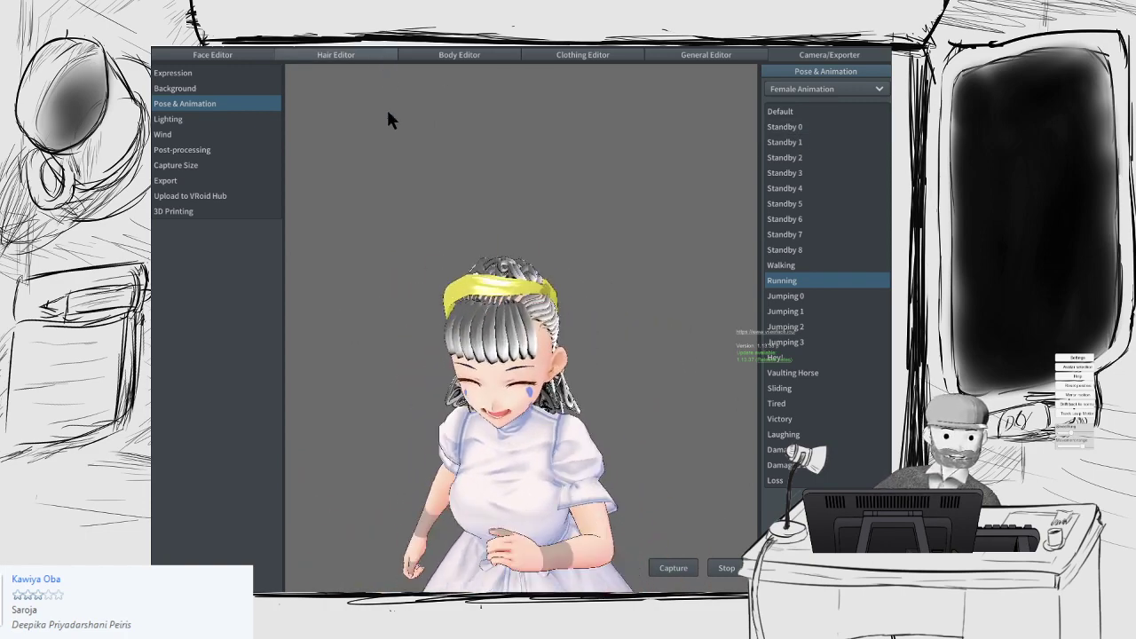
right_click_drag(402, 243, 440, 262)
left_click(206, 233)
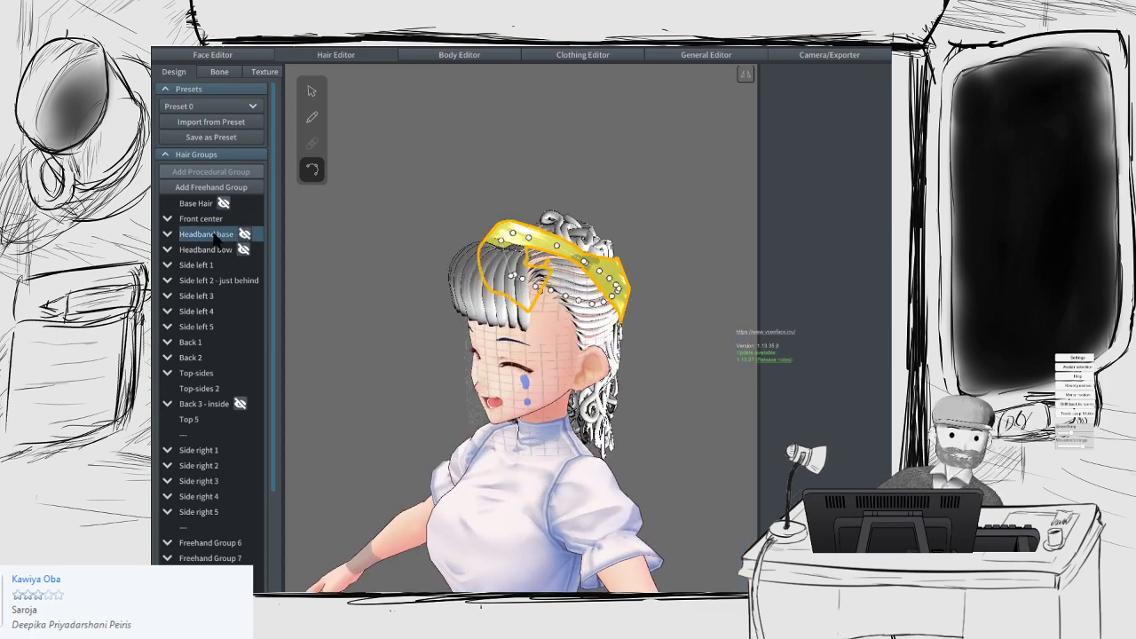
right_click_drag(557, 253, 506, 222)
left_click(312, 91)
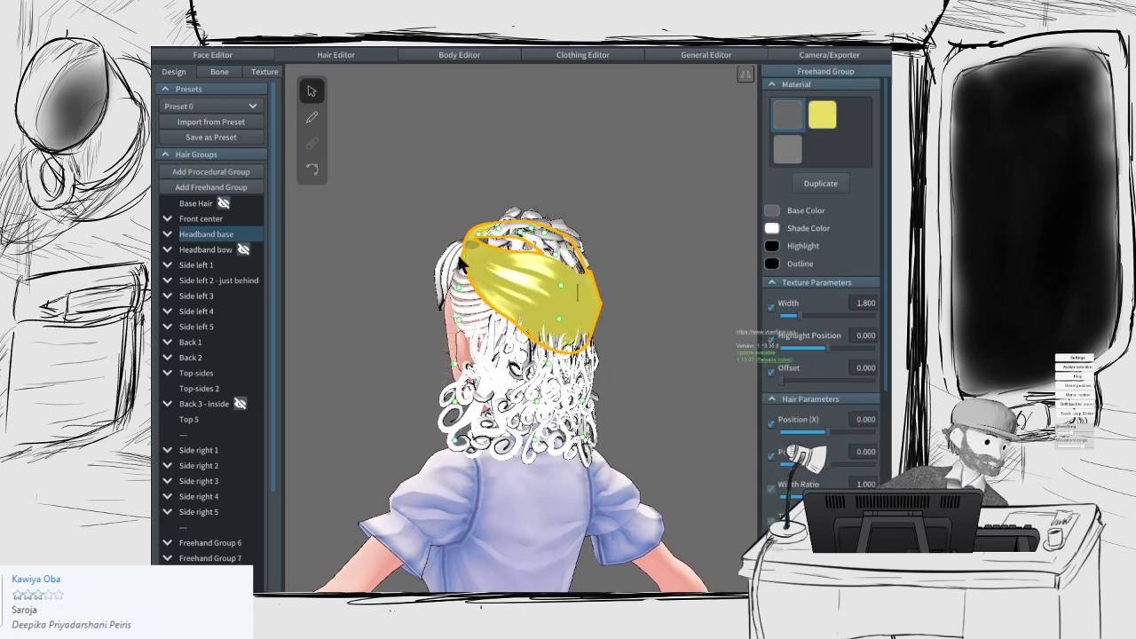
Step: Pull the Headband base guide-mesh points behind the head outward so the band bulges at the rear
right_click_drag(458, 258, 484, 262)
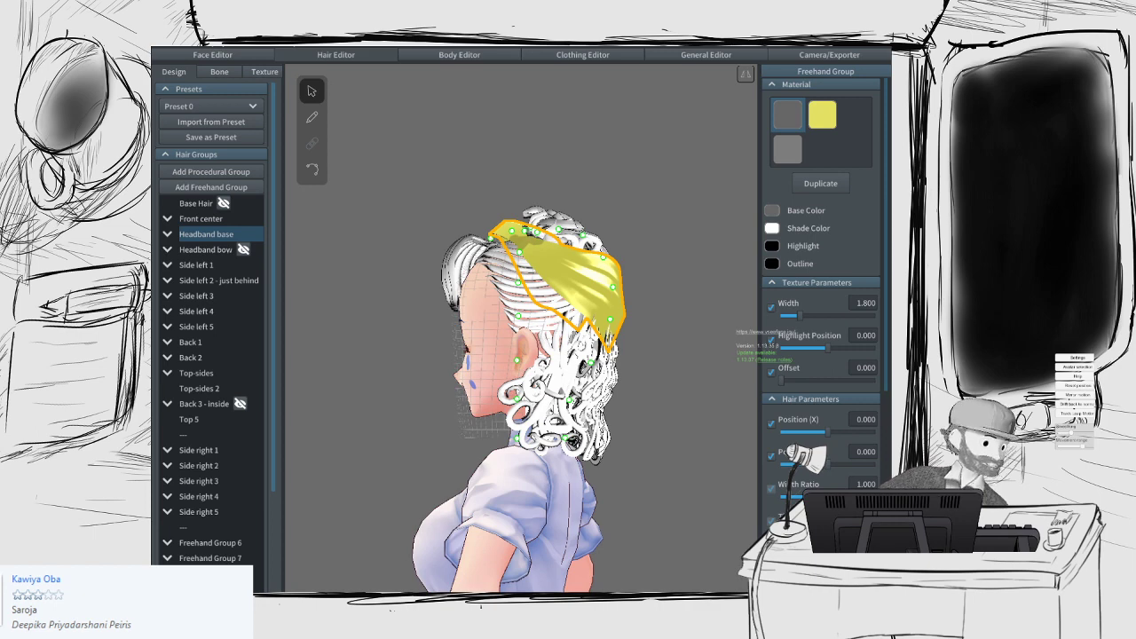
right_click_drag(589, 295, 612, 327)
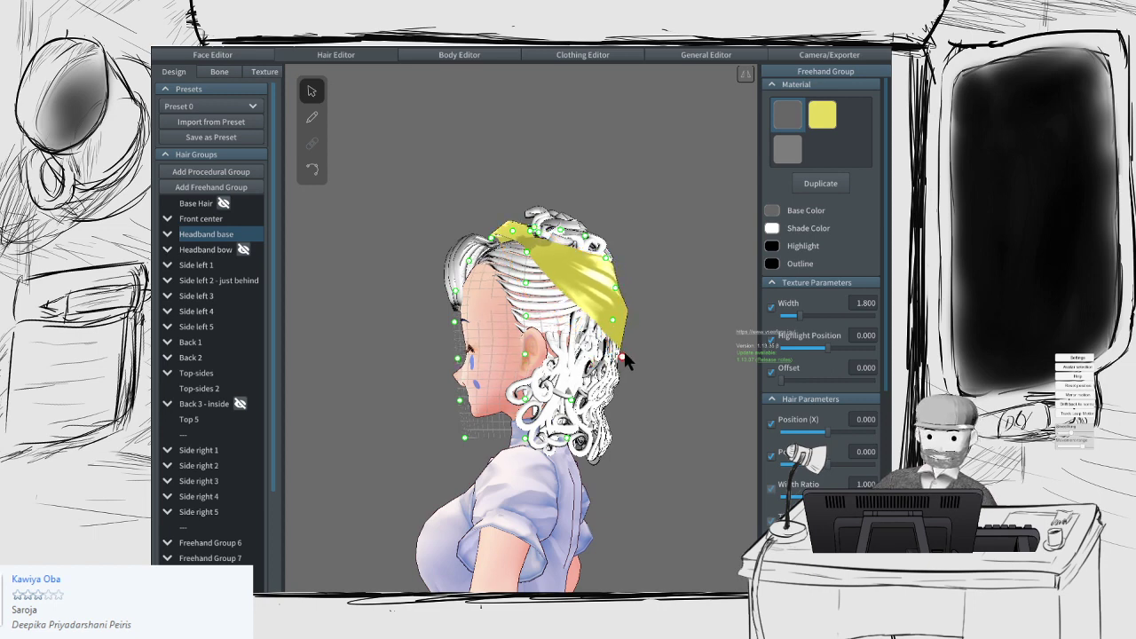
left_click(665, 291)
right_click_drag(665, 291, 542, 297)
left_click(432, 301)
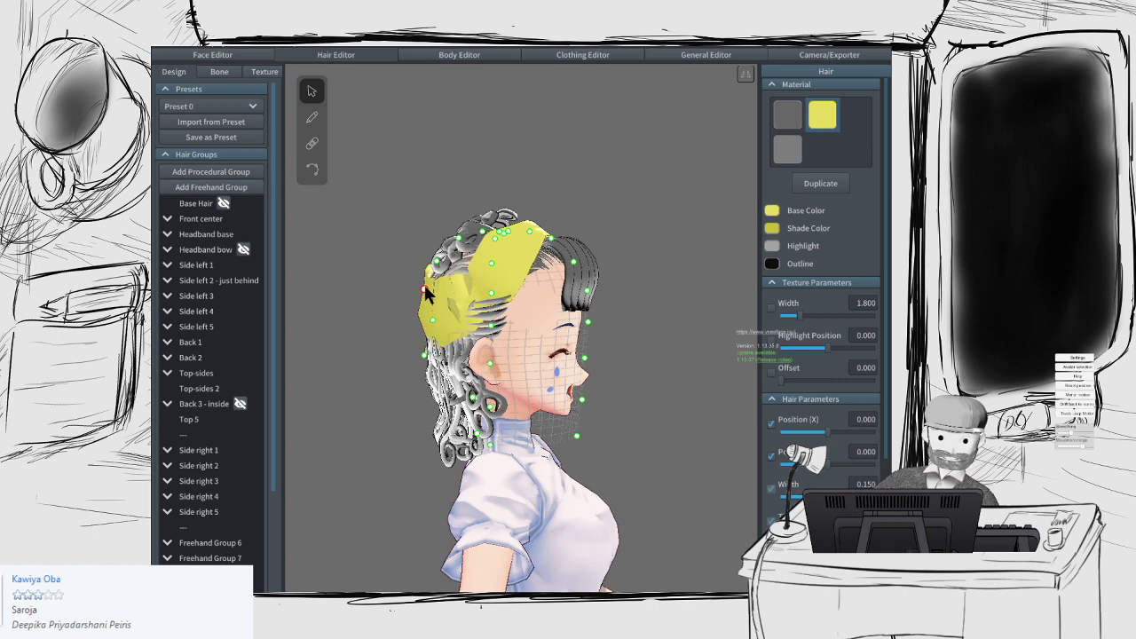
scroll(419, 325, "up", 1)
scroll(419, 325, "up", 5)
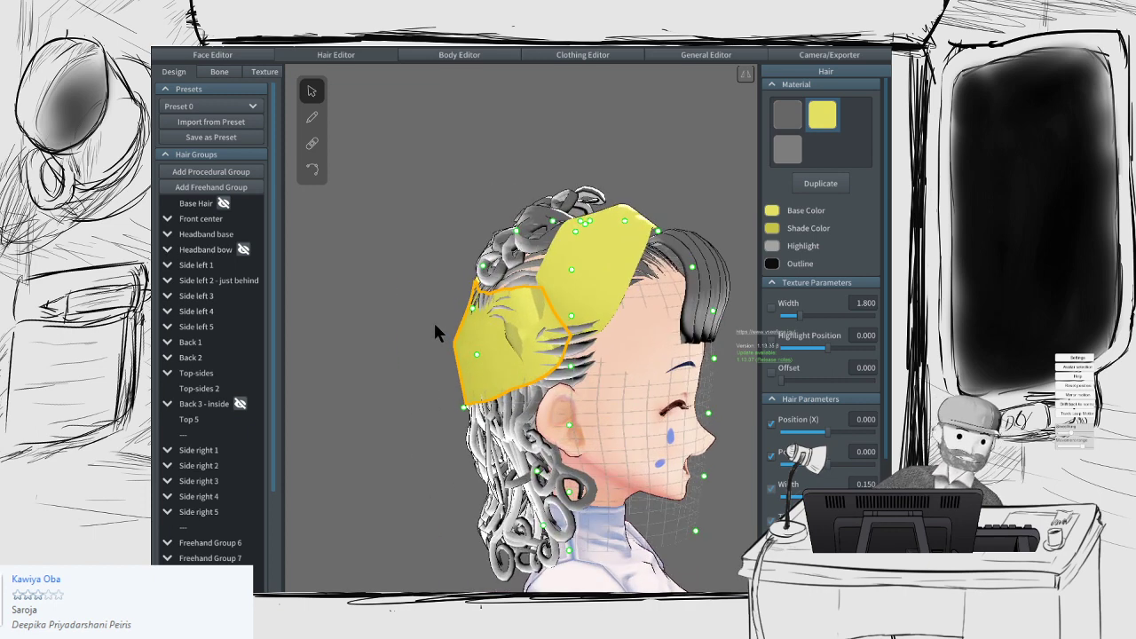
scroll(441, 401, "down", 2)
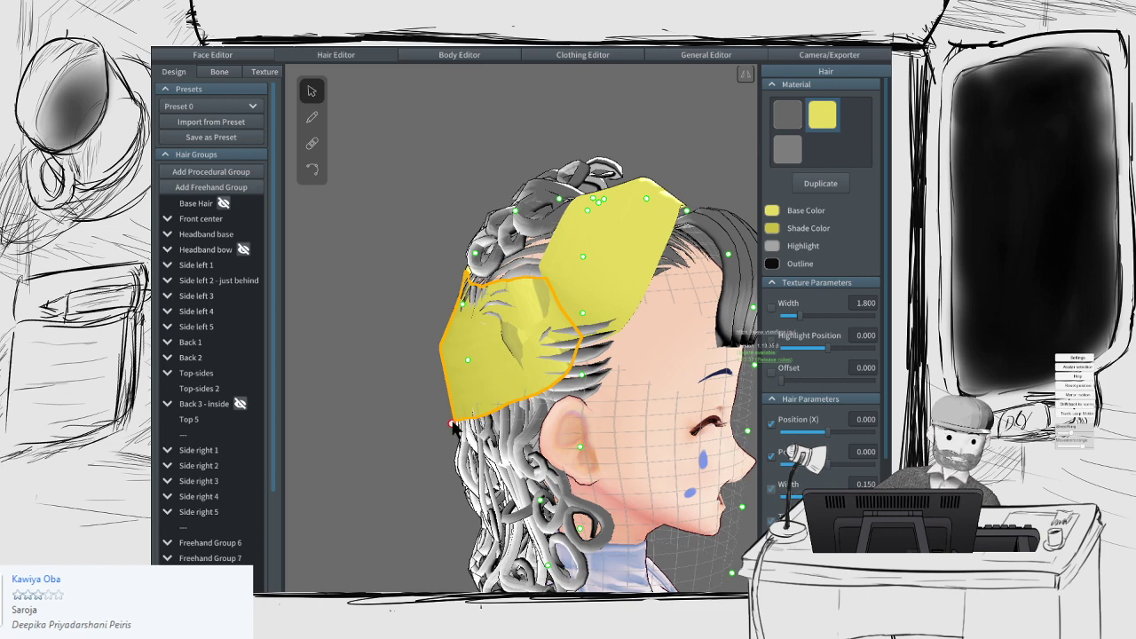
Step: Try pulling the guide-mesh point behind the ear out to the back of the curls, and undo the move
right_click_drag(497, 425, 535, 470)
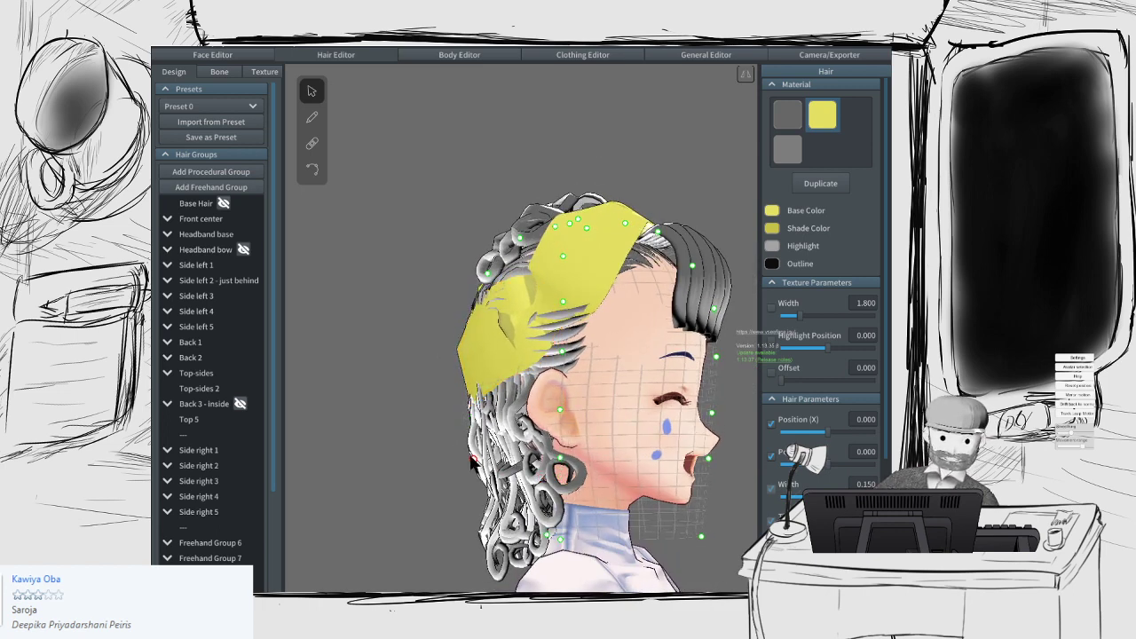
left_click_drag(445, 452, 488, 460)
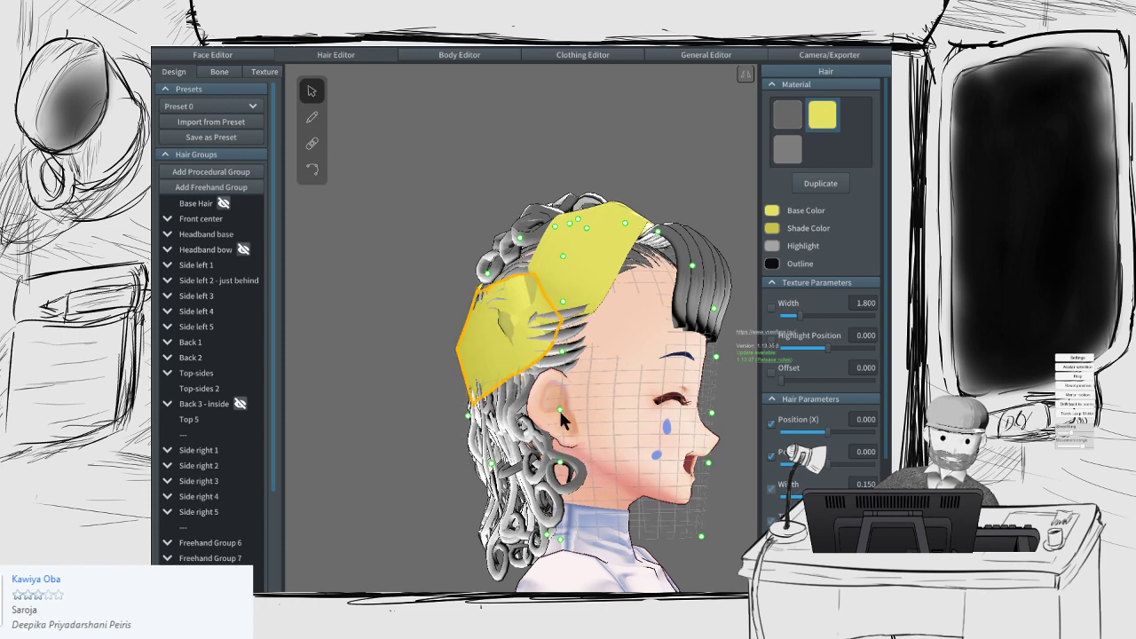
left_click_drag(538, 410, 491, 421)
key("ctrl+z")
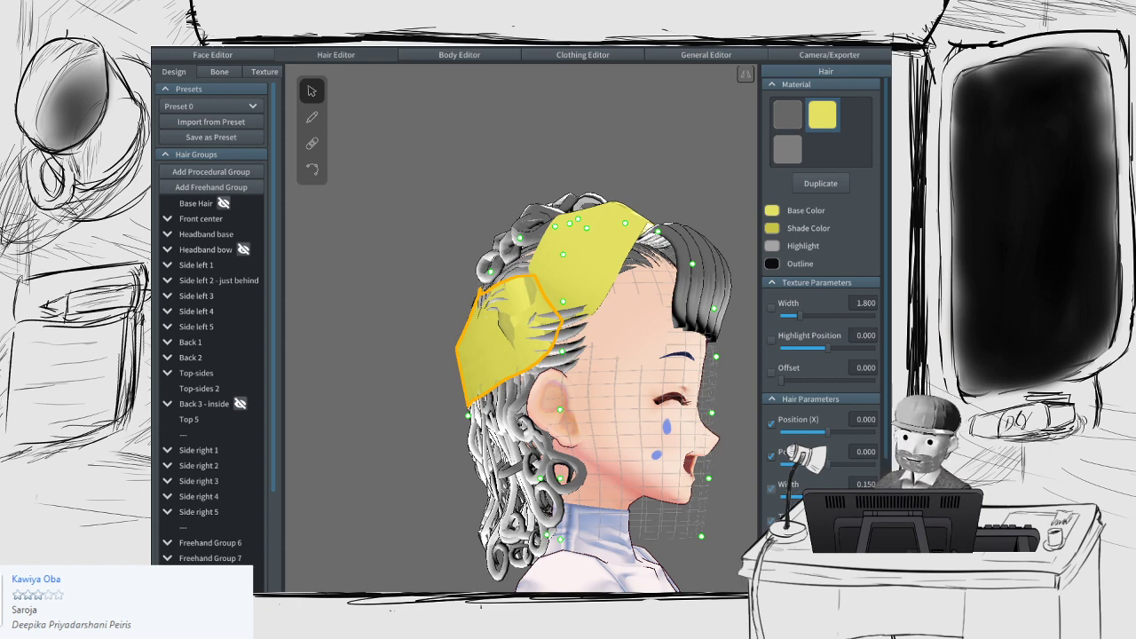
Step: Reposition the upper, middle and lower rear guide-mesh points to push the headband's back edge farther from the head
middle_click_drag(311, 246, 313, 246)
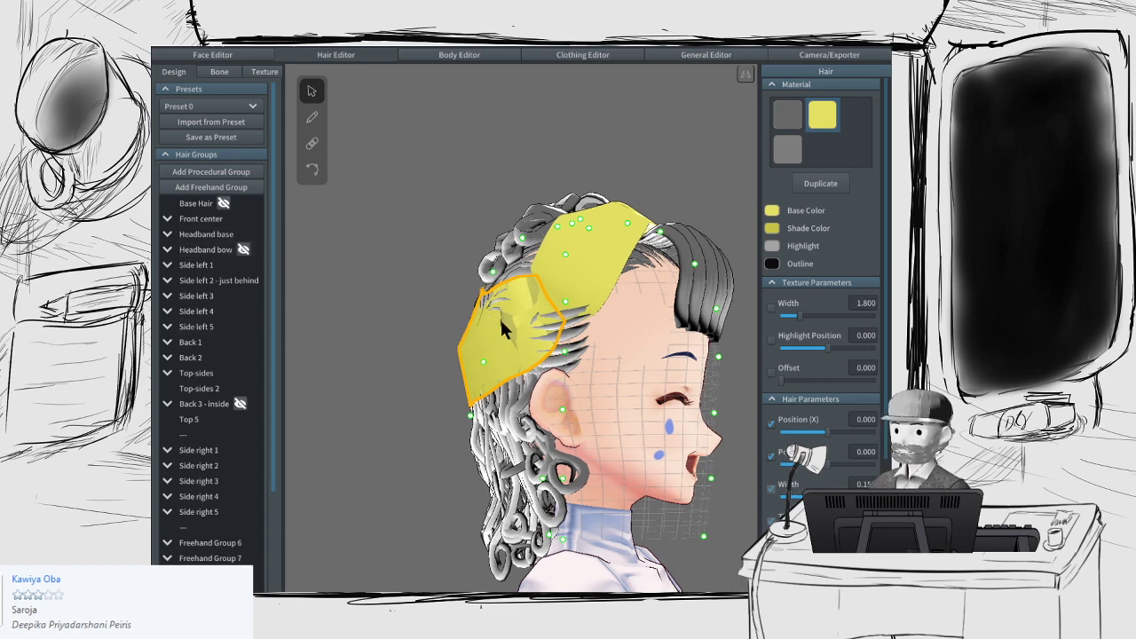
right_click_drag(501, 319, 514, 321)
right_click_drag(531, 277, 499, 321)
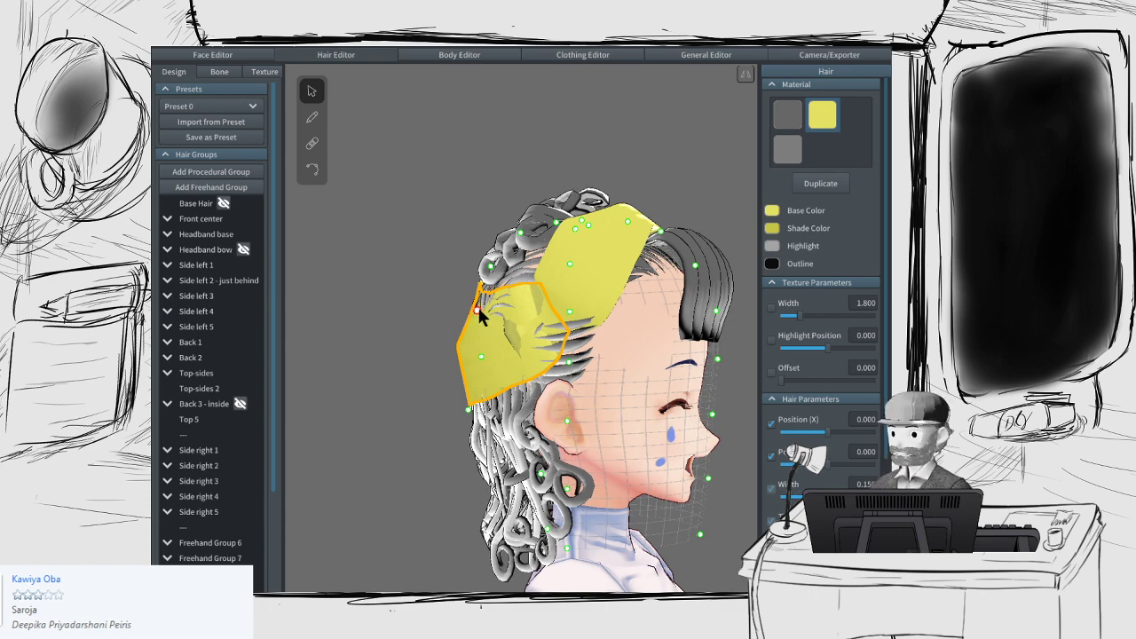
left_click_drag(478, 308, 480, 311)
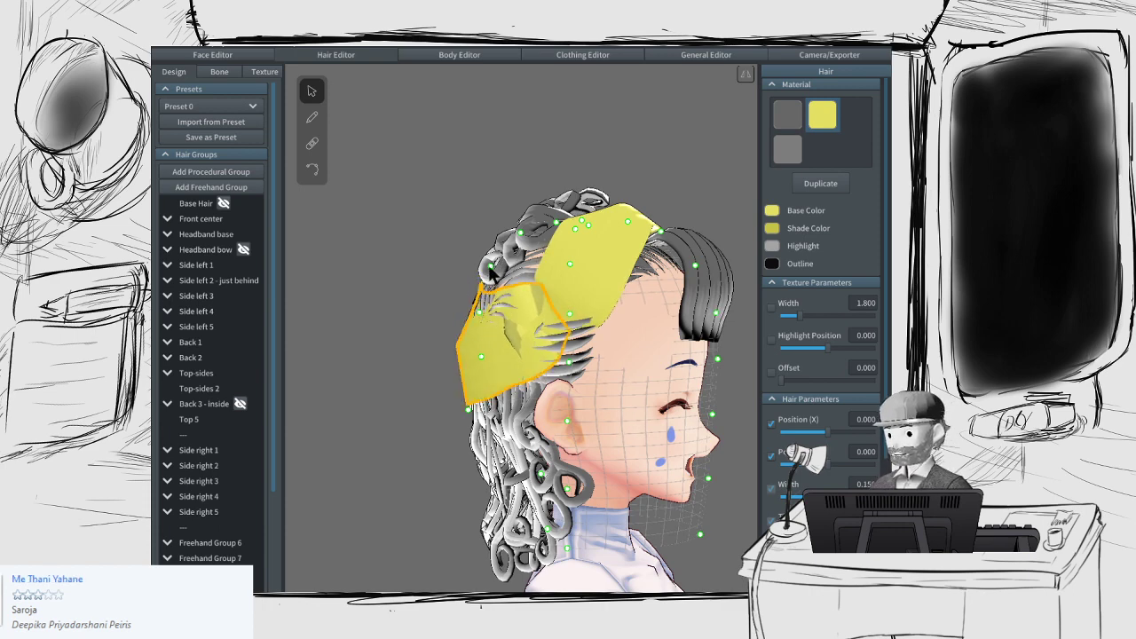
left_click_drag(490, 271, 468, 308)
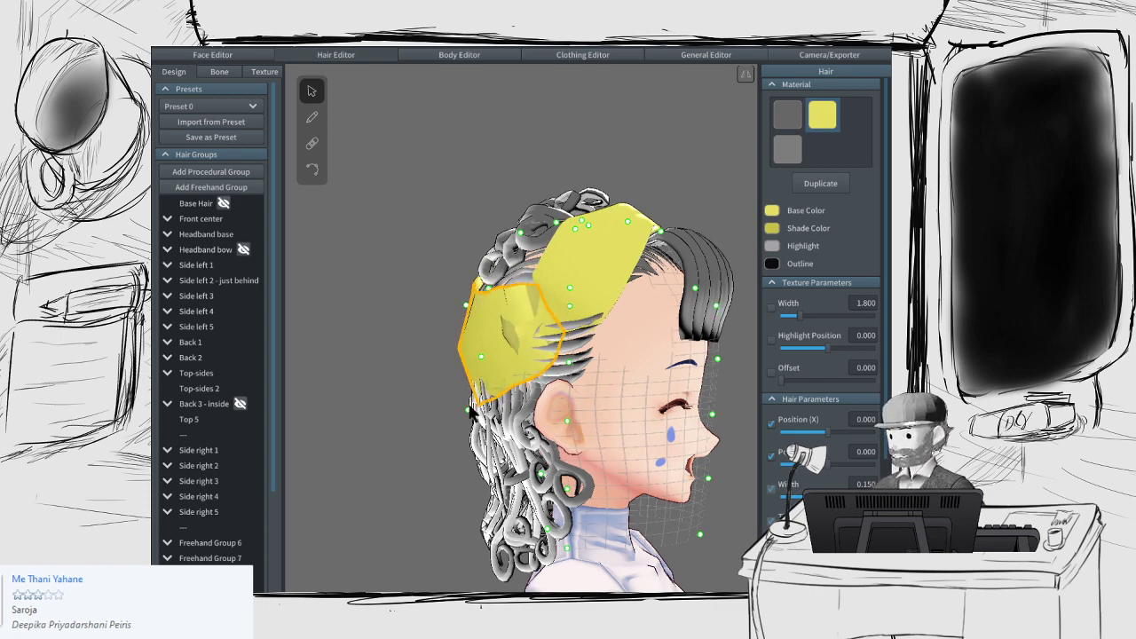
left_click_drag(468, 409, 457, 409)
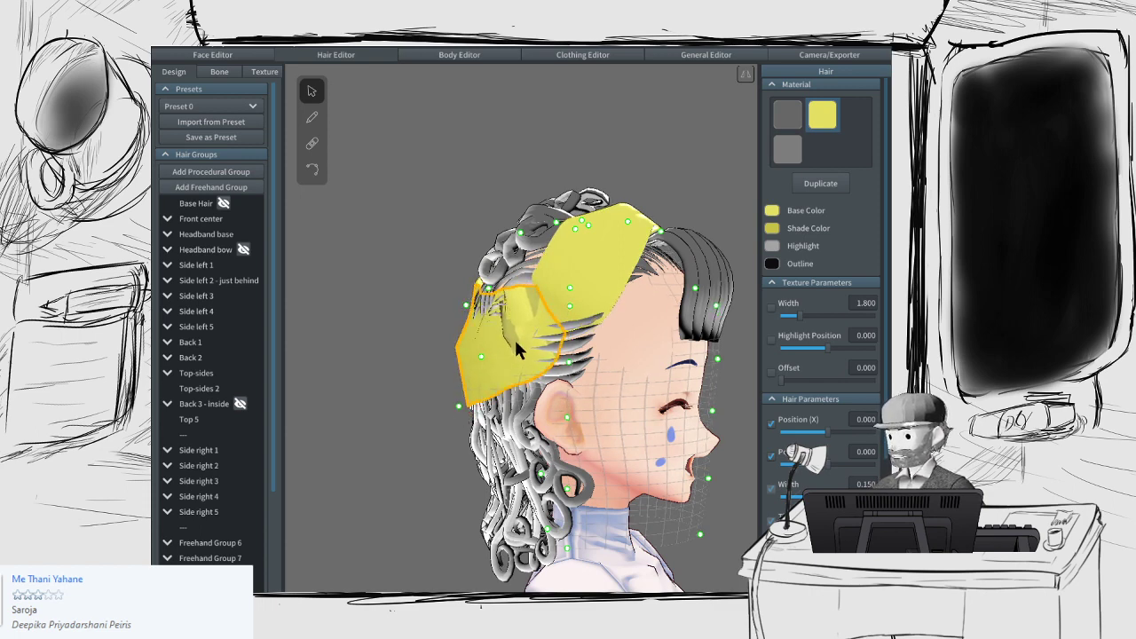
left_click_drag(483, 351, 474, 352)
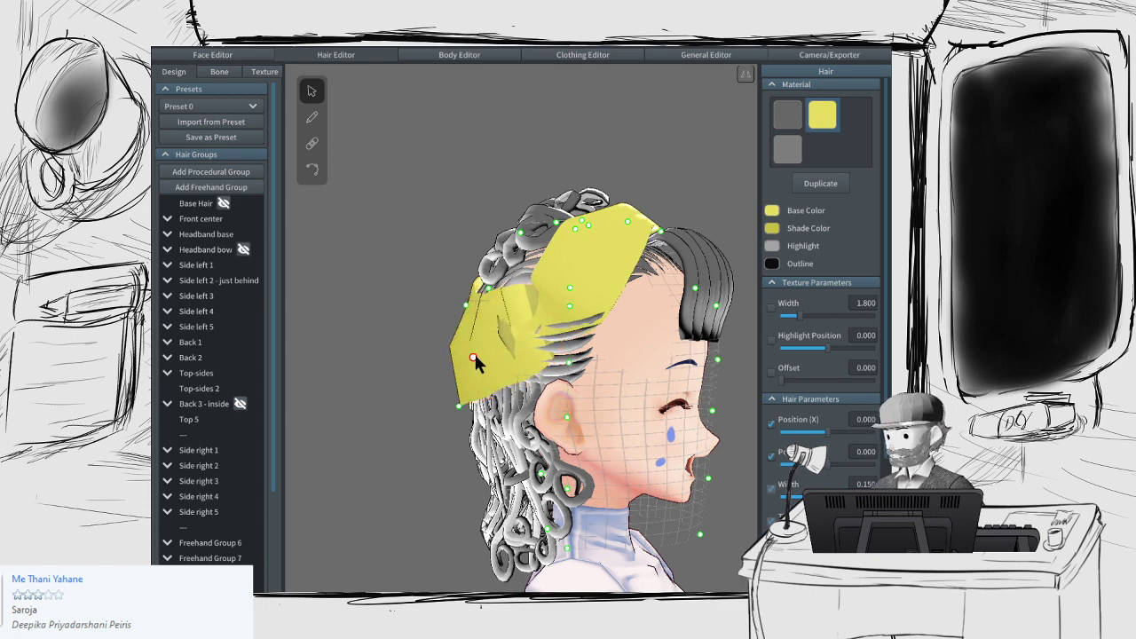
Step: Move the guide-mesh point near the nape out behind the curls, just below the headband's rear edge
left_click_drag(462, 472, 479, 467)
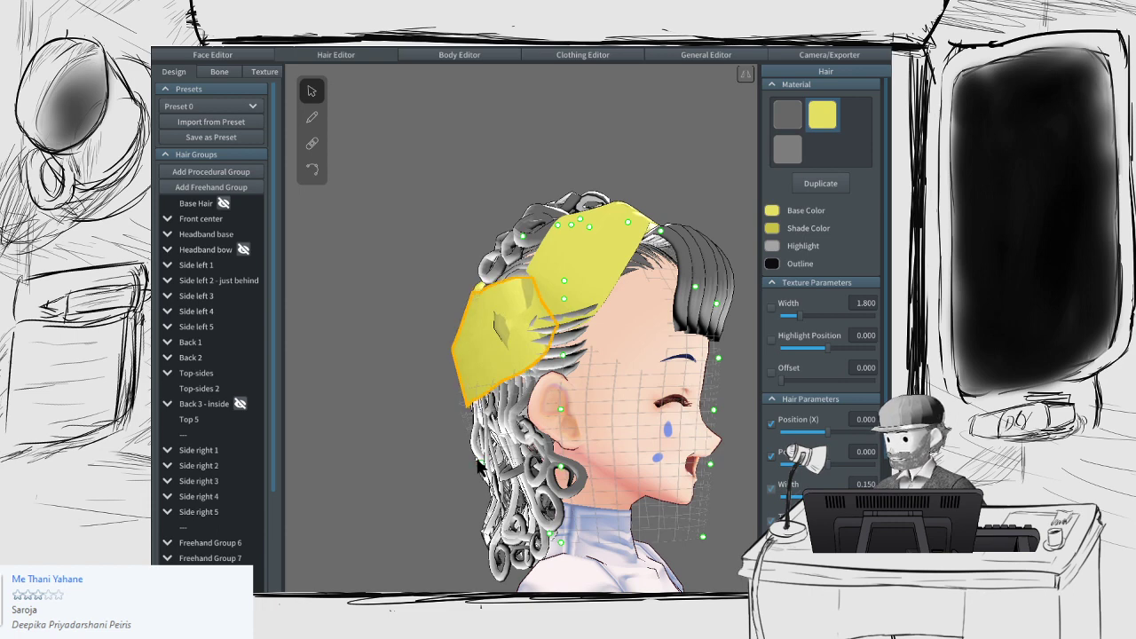
left_click(486, 459)
left_click(454, 351)
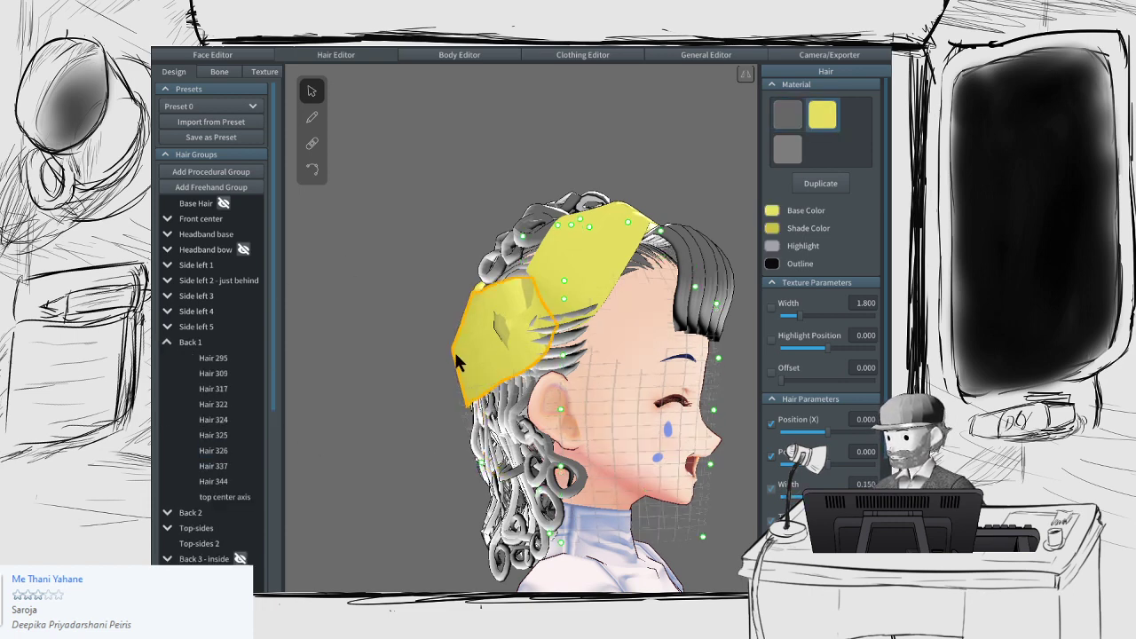
right_click_drag(494, 431, 463, 455)
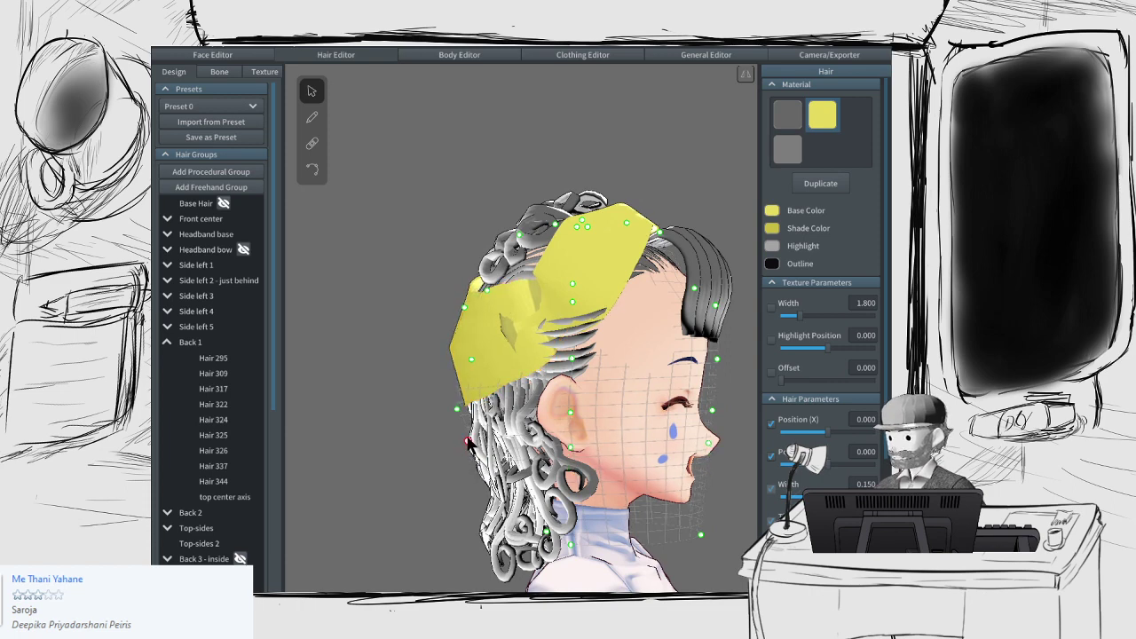
left_click(458, 409)
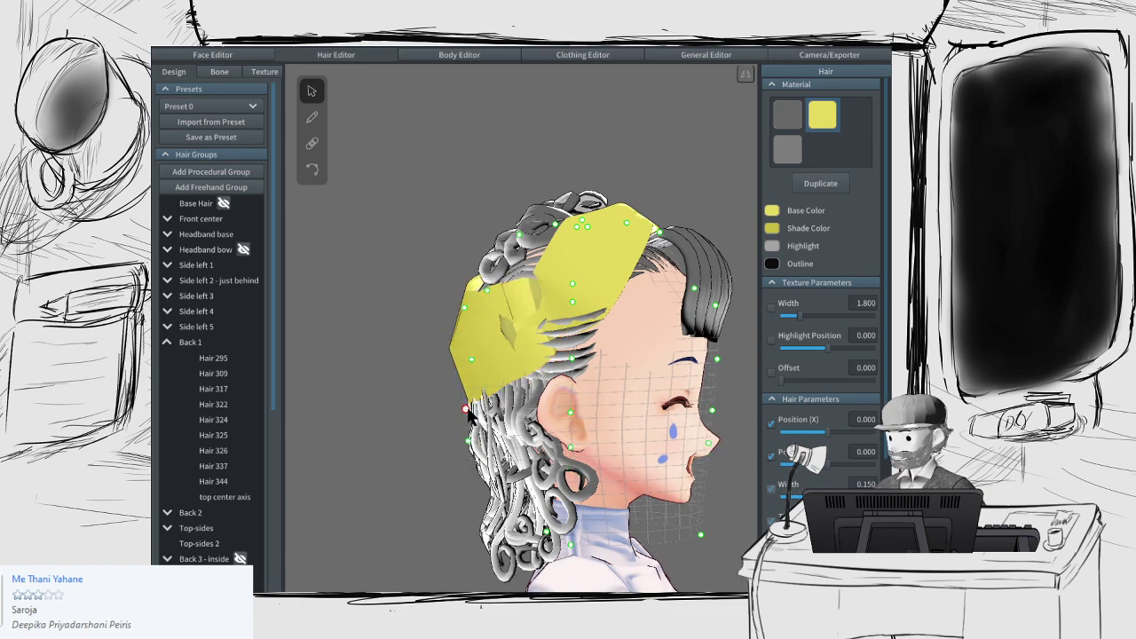
Step: Nudge the upper and middle rear guide-mesh points of the headband slightly inward toward the head
left_click(481, 359)
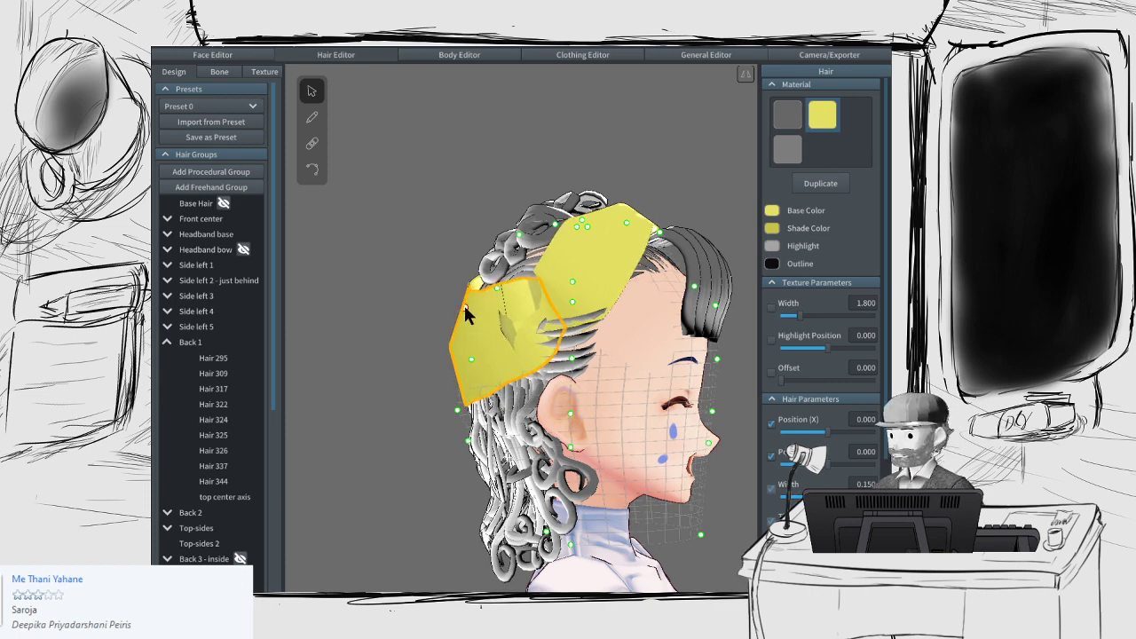
left_click_drag(465, 307, 473, 305)
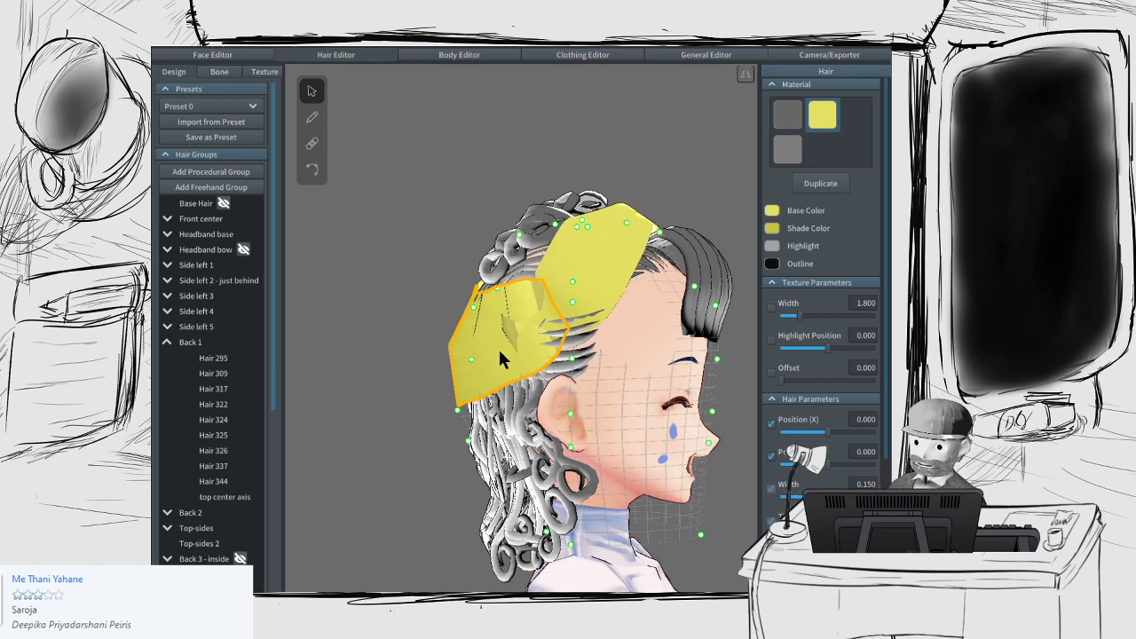
left_click_drag(472, 359, 477, 356)
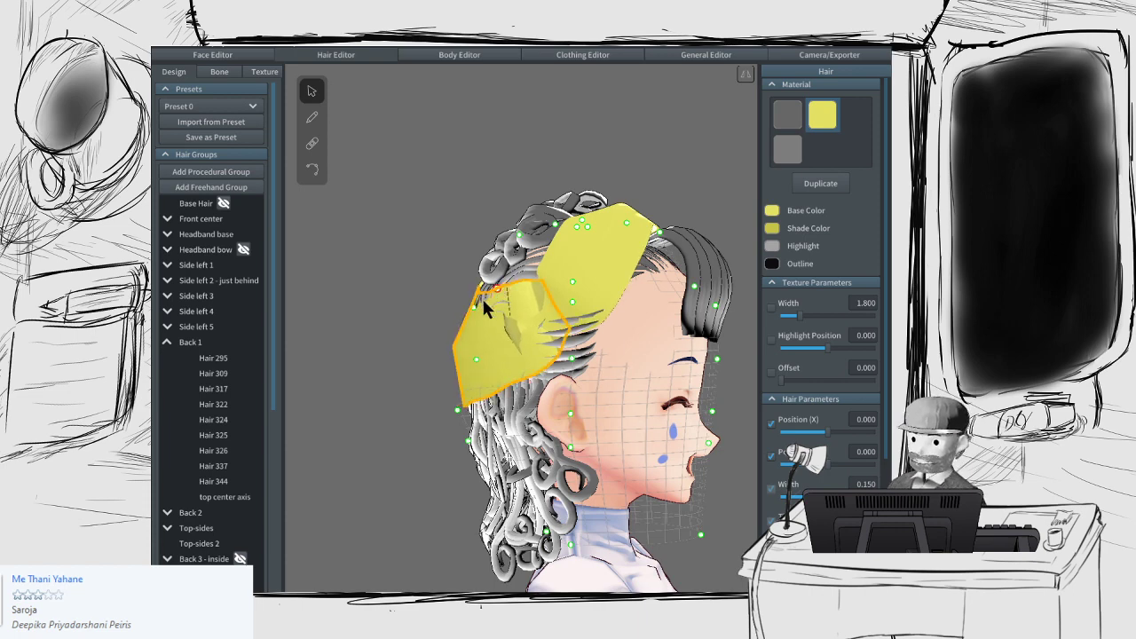
Step: Nudge the upper rear guide-mesh point of the back headband strand outward, and shift the guide point at its right side slightly upward
mouse_move(495, 296)
left_mouse_down()
mouse_move(497, 311)
mouse_move(495, 283)
mouse_move(481, 289)
mouse_move(476, 312)
mouse_move(466, 301)
mouse_move(479, 293)
left_mouse_up()
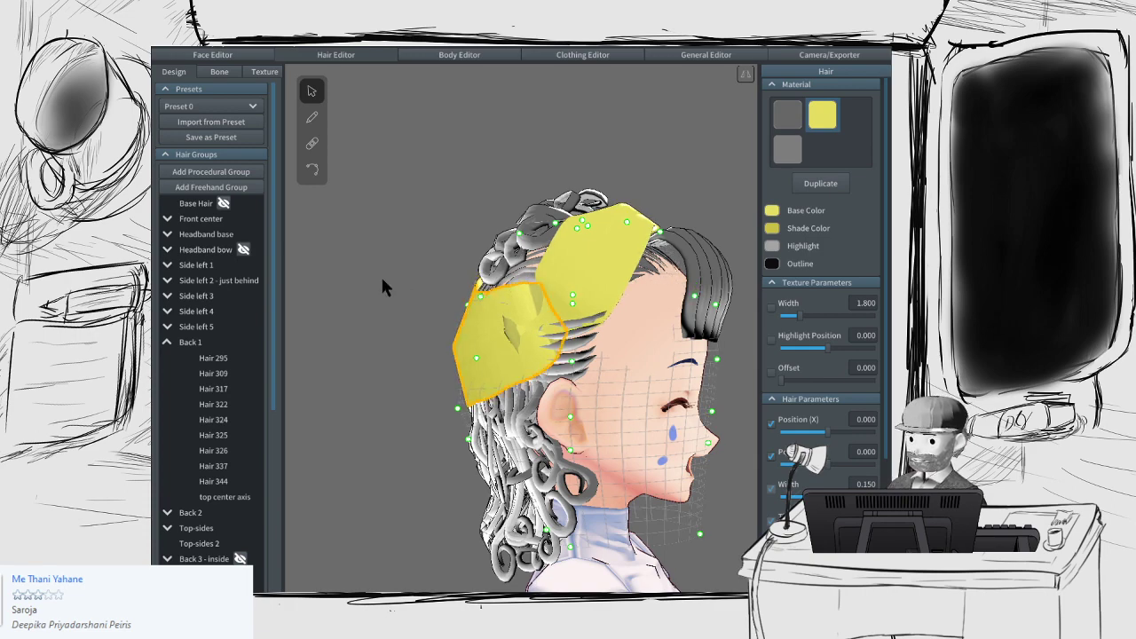
left_click(380, 276)
right_click_drag(381, 275, 577, 306)
scroll(588, 302, "up", 4)
left_click(486, 314)
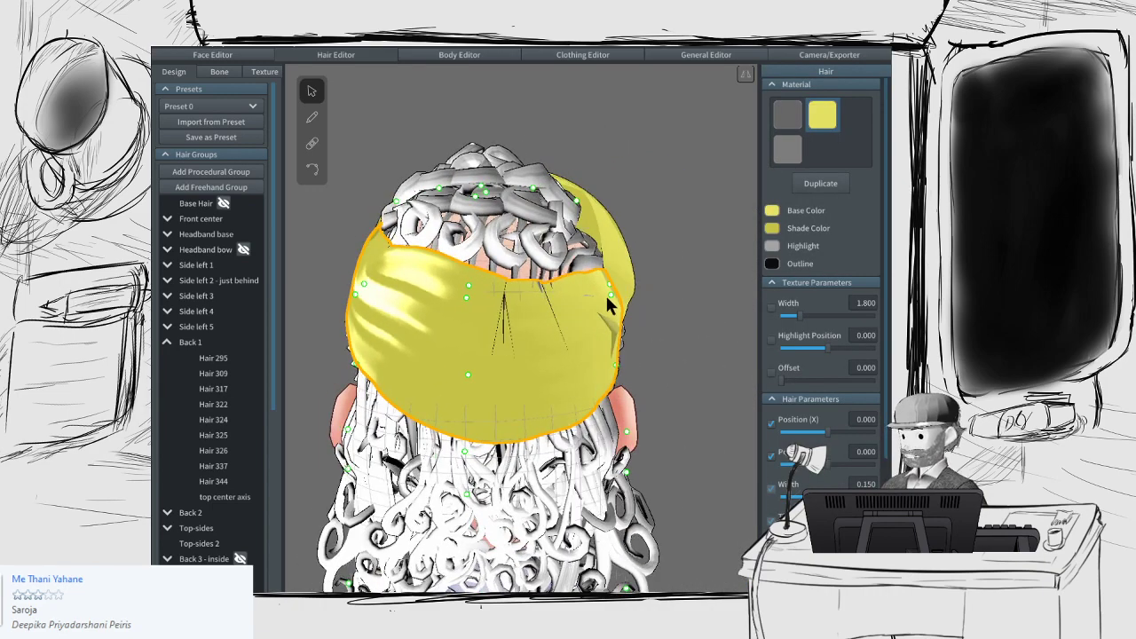
left_click_drag(609, 295, 613, 284)
right_click_drag(556, 294, 320, 183)
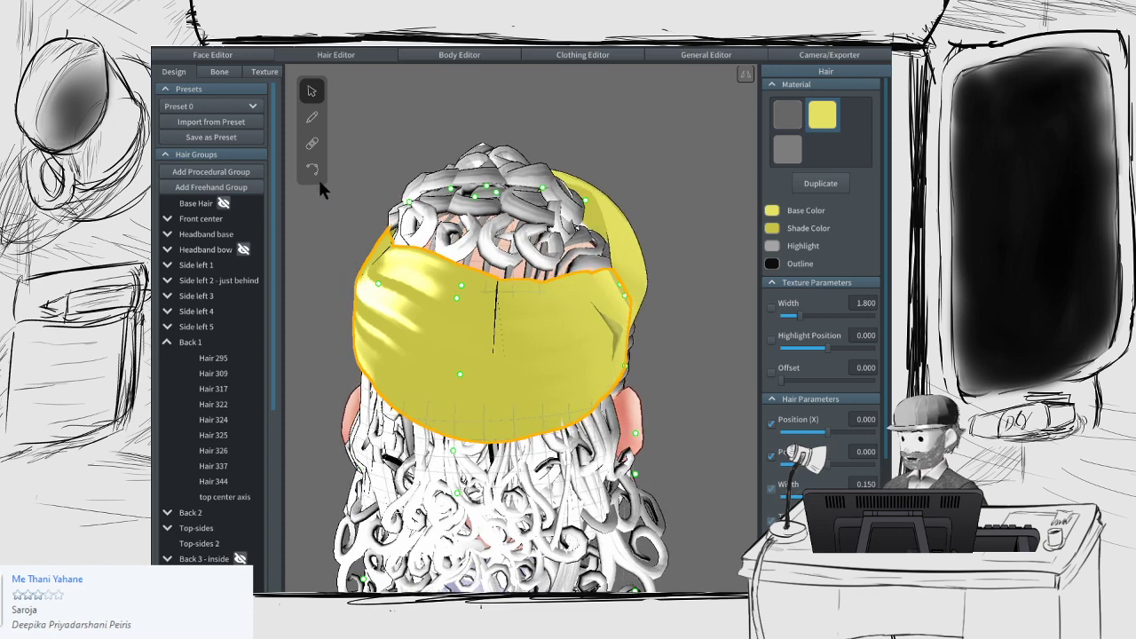
Step: Raise the middle control point of the back headband strand slightly to even out its crease
left_click(311, 170)
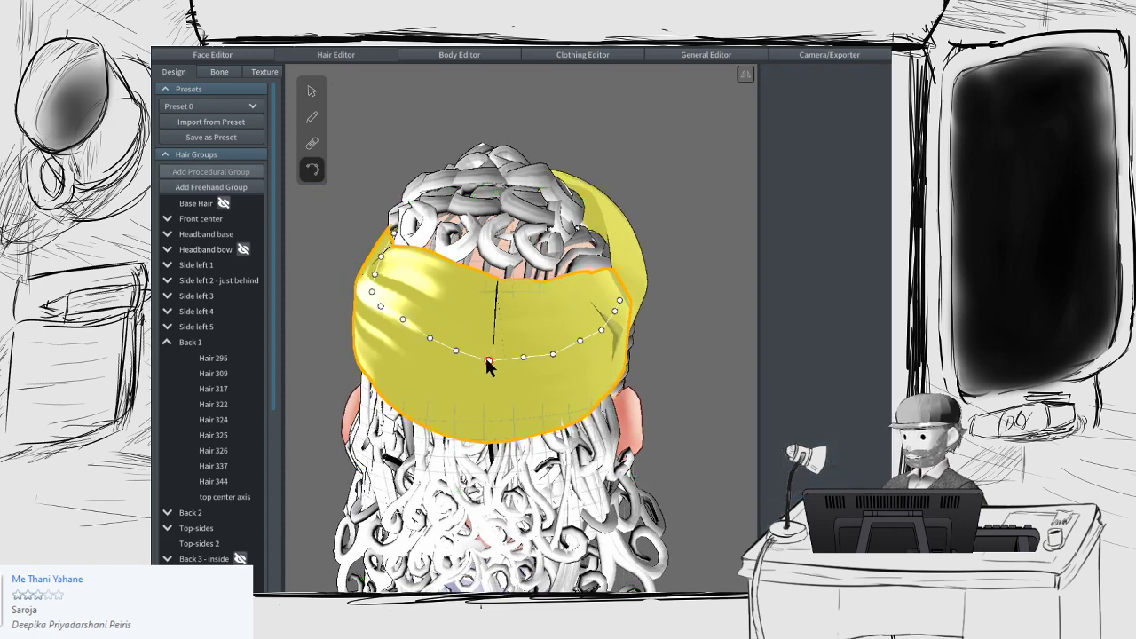
left_click_drag(487, 361, 489, 356)
right_click_drag(489, 356, 411, 350)
left_click(421, 348)
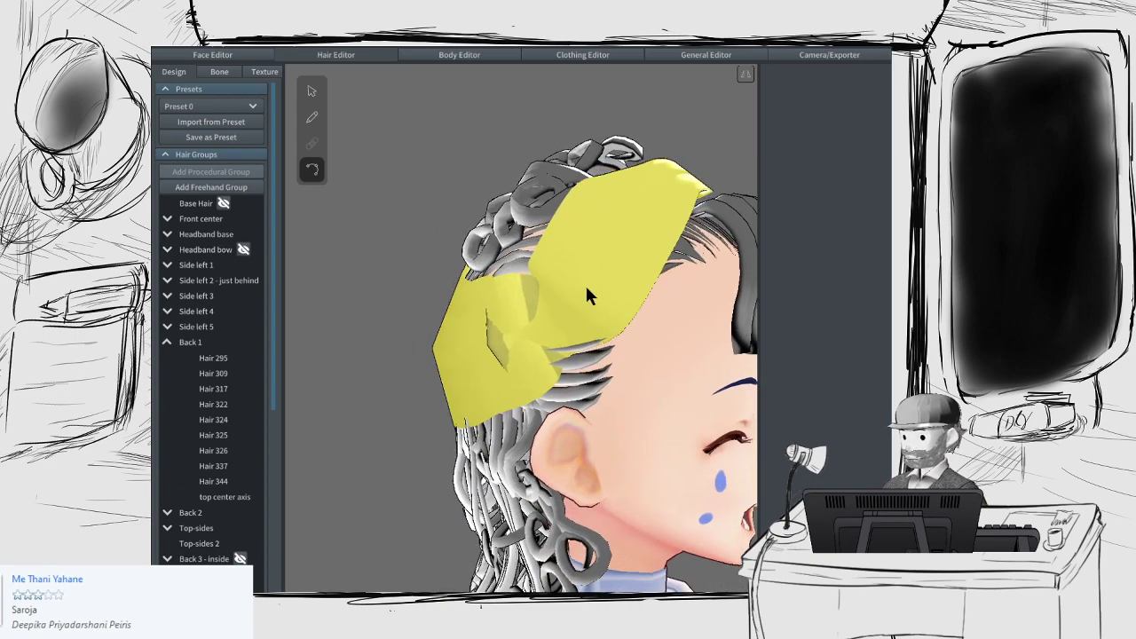
Step: Select the top headband strand and move its end control point forward and up, where it overlaps the back strand
left_click(585, 286)
left_click_drag(502, 343, 535, 324)
left_click(569, 303)
right_click_drag(536, 324, 643, 321)
mouse_move(430, 331)
right_mouse_down()
mouse_move(502, 327)
mouse_move(412, 332)
right_mouse_up()
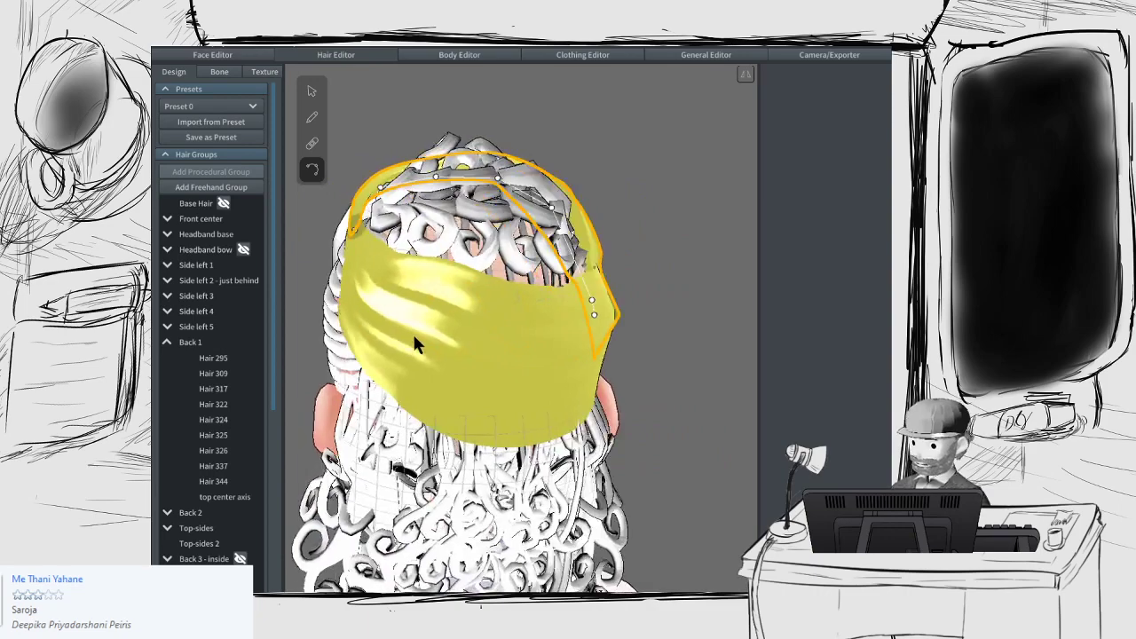
Step: Lower the guide-mesh point at the upper left of the head's back, and nudge the left side point below it outward
left_click(309, 91)
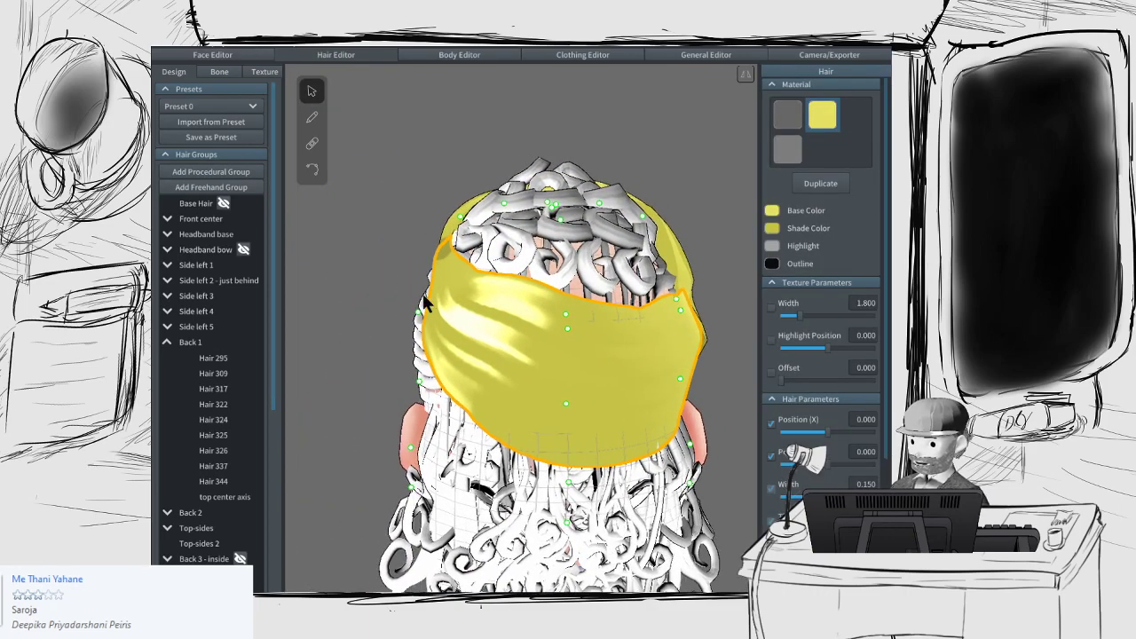
right_click_drag(423, 295, 469, 251)
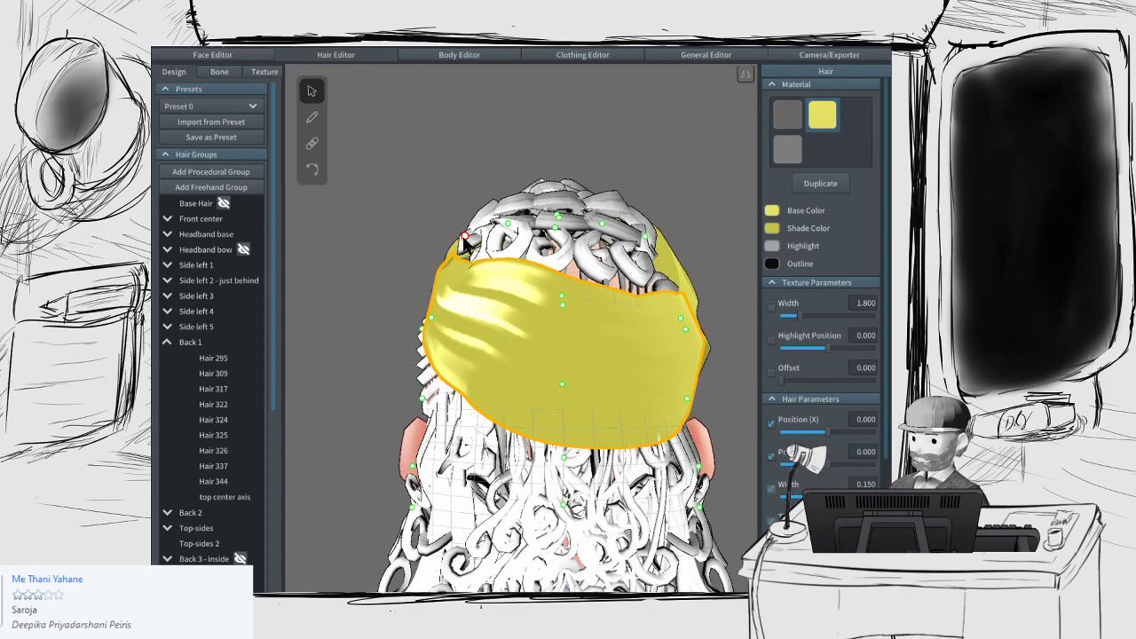
left_click_drag(464, 237, 451, 264)
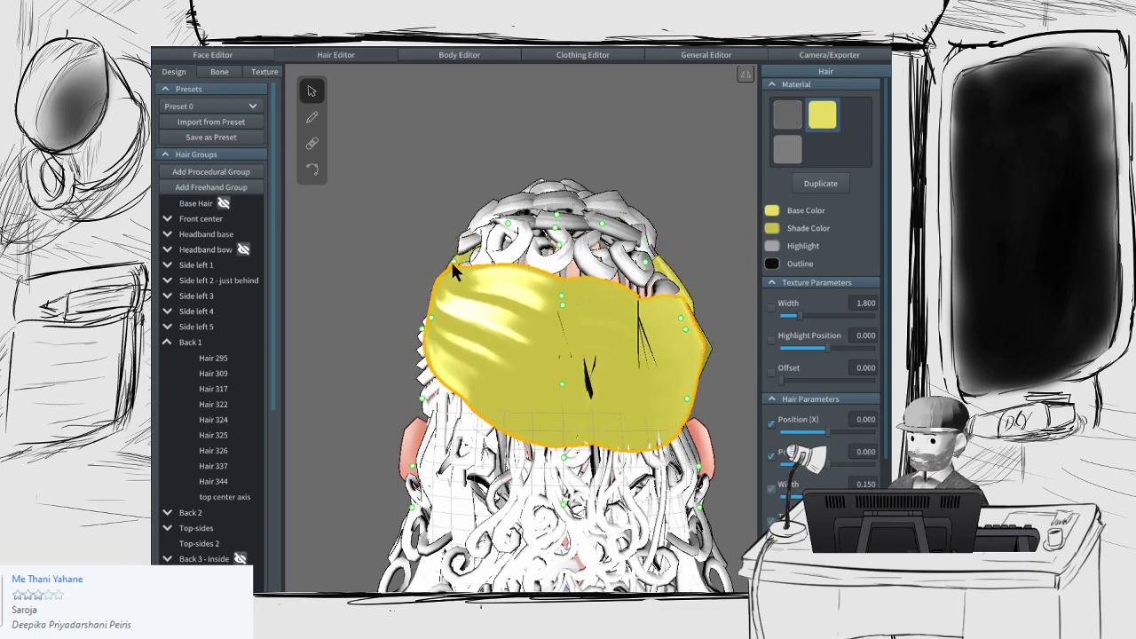
right_click_drag(390, 259, 428, 328)
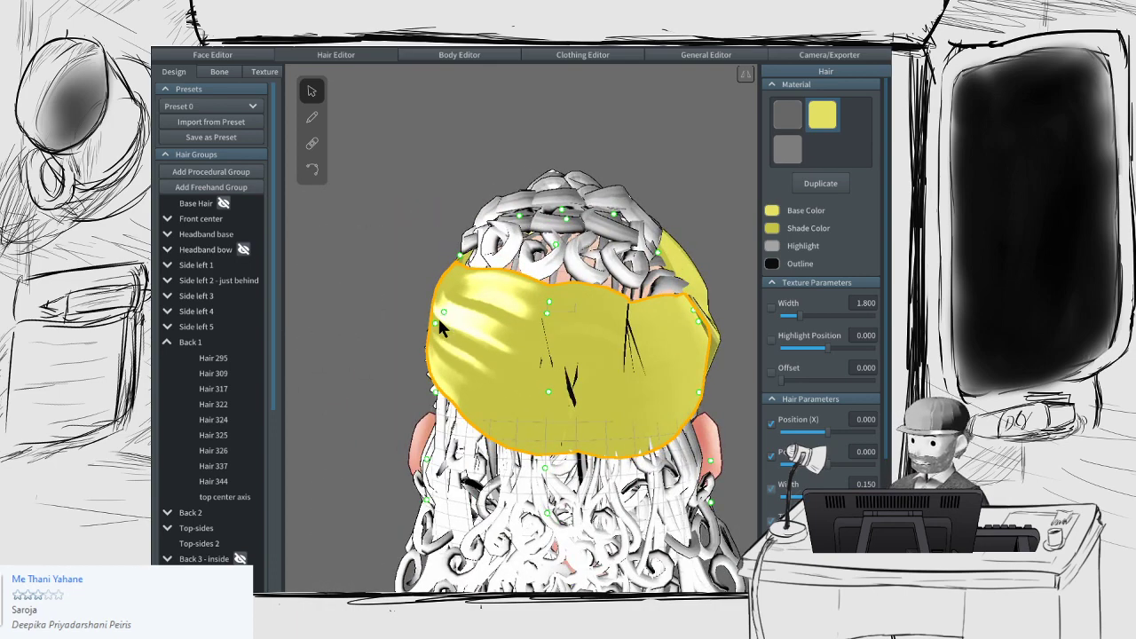
left_click_drag(437, 321, 436, 309)
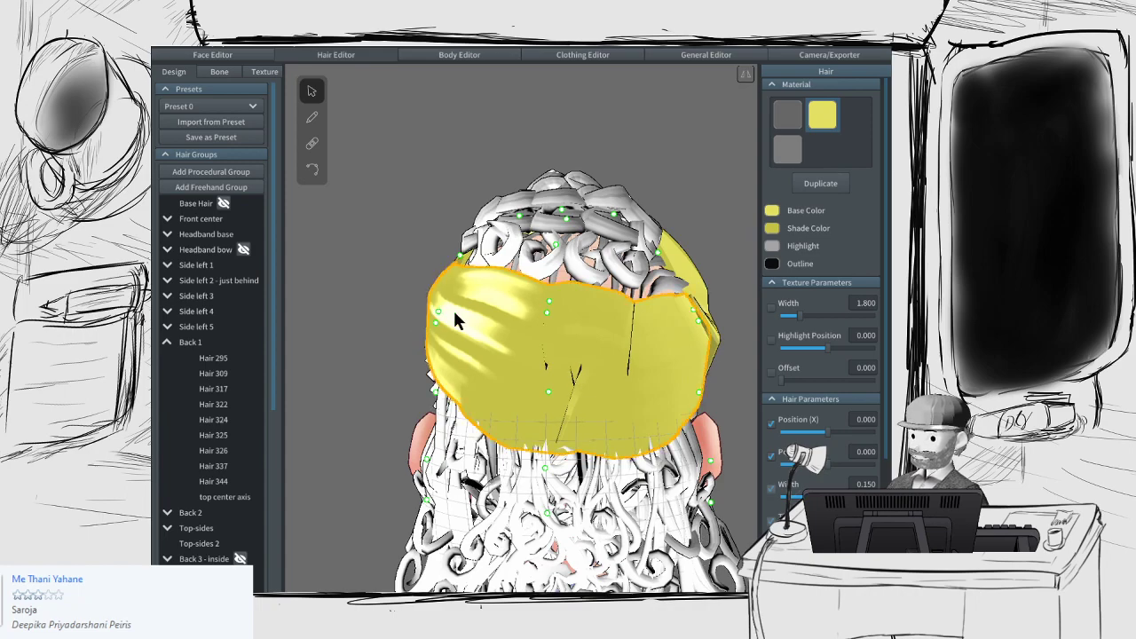
Step: Move the back headband strand's misaligned control point down in line with its neighbours to smooth out the creases
right_click_drag(456, 317, 628, 324)
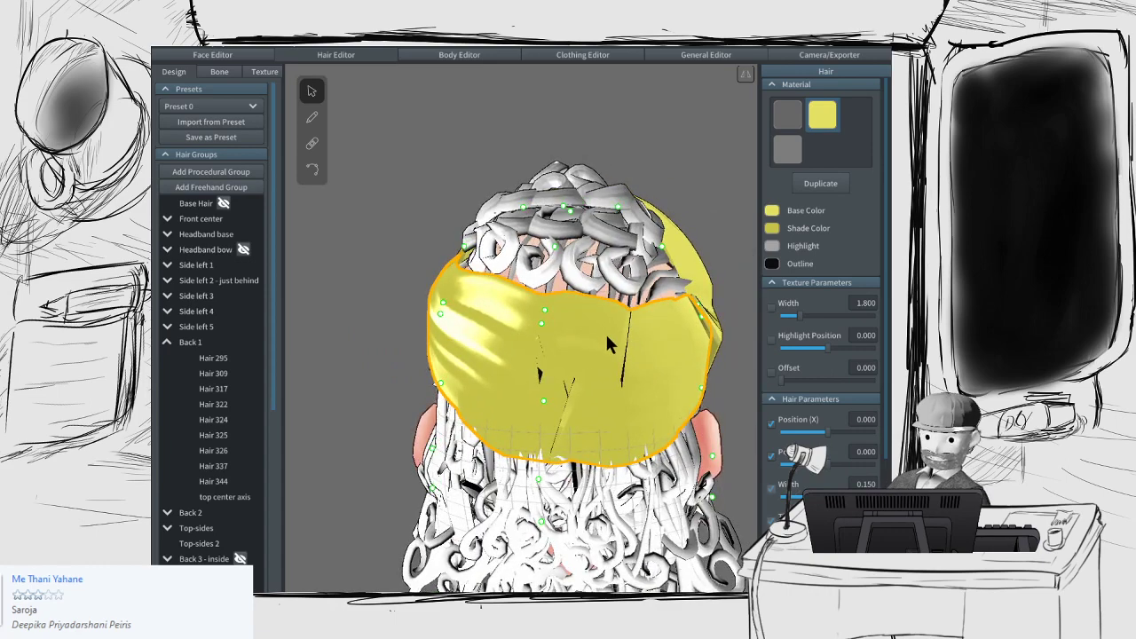
right_click_drag(572, 399, 566, 400)
scroll(217, 391, "down", 5)
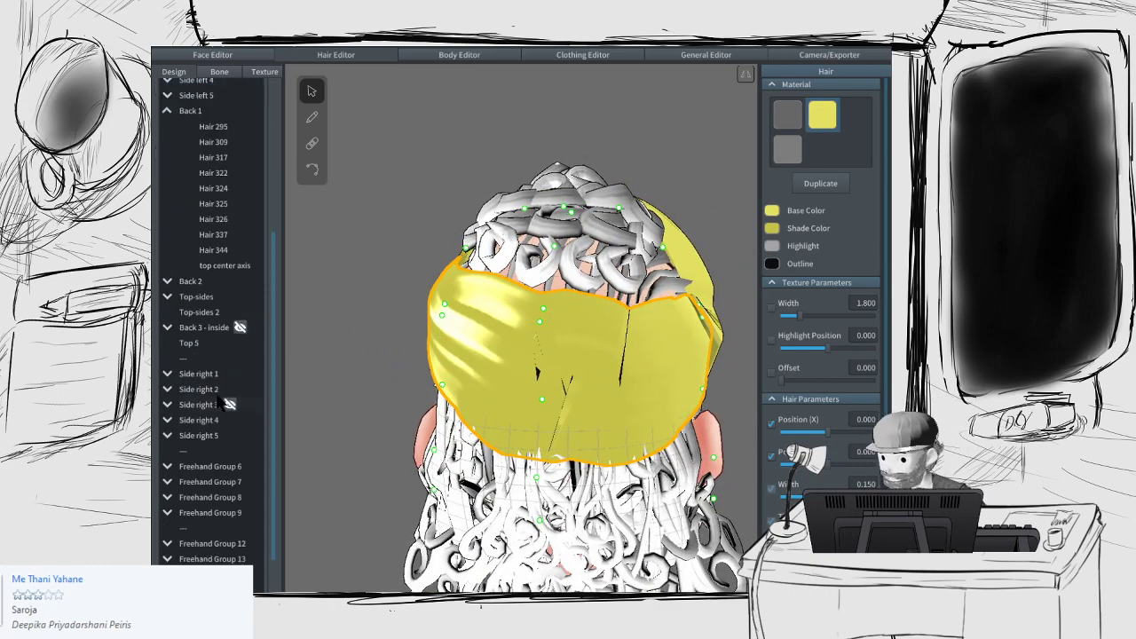
right_click_drag(599, 333, 550, 328)
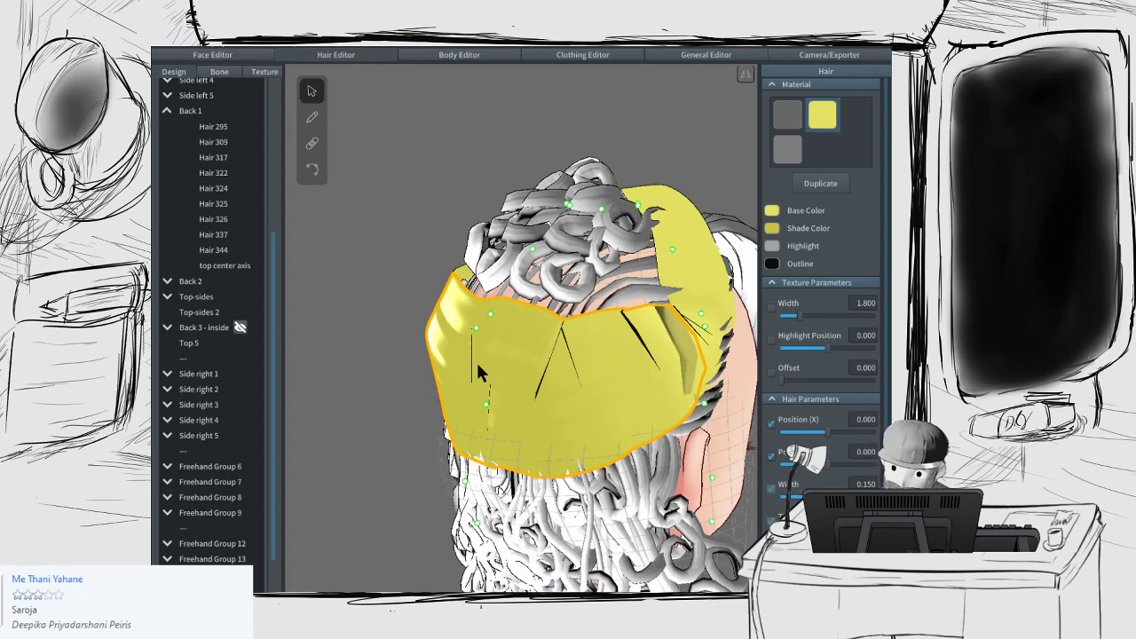
right_click_drag(479, 371, 494, 343)
left_click(312, 170)
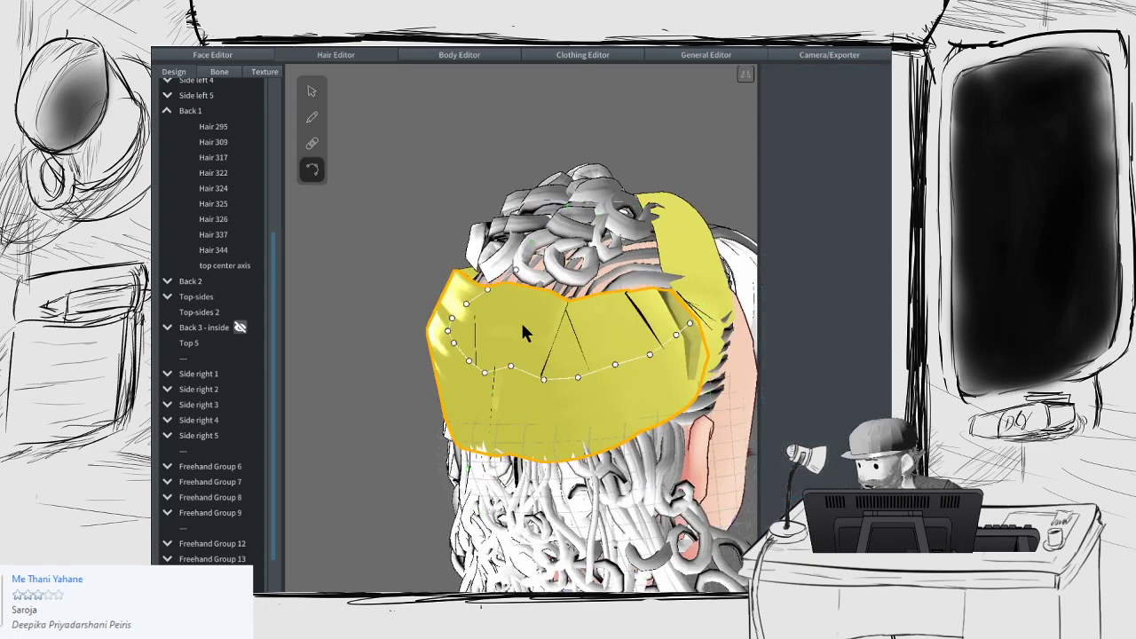
left_click_drag(511, 366, 510, 375)
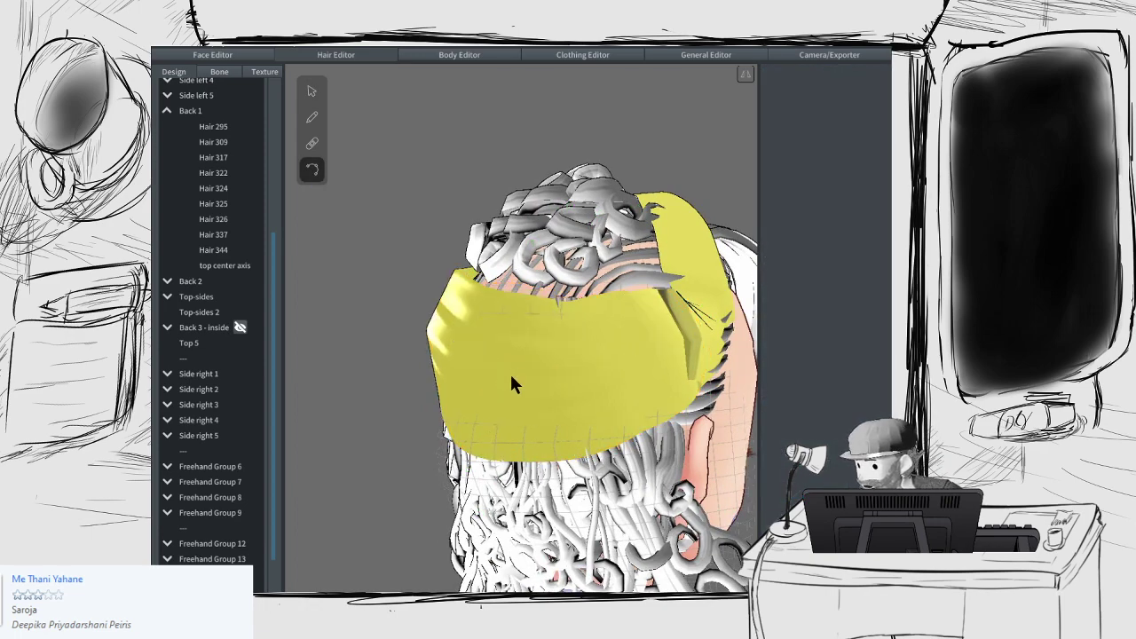
right_click_drag(511, 376, 575, 323)
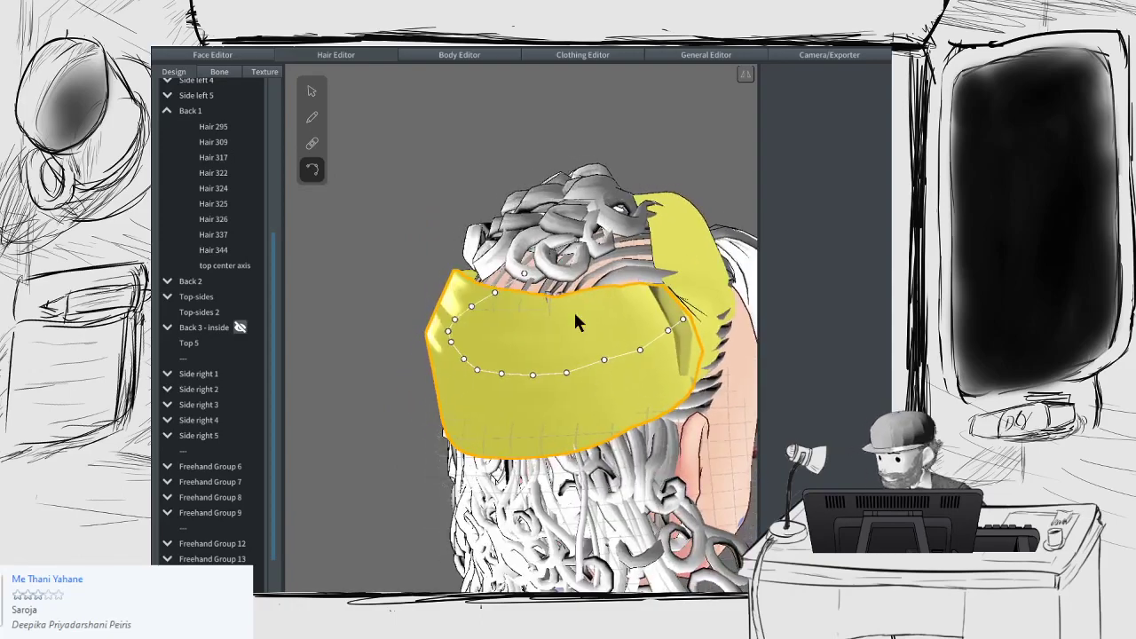
Step: Shift the guide-mesh point at the headband's right side outward and slightly down, away from the head
left_click(317, 93)
right_click_drag(391, 186, 497, 224)
right_click_drag(726, 372, 703, 374)
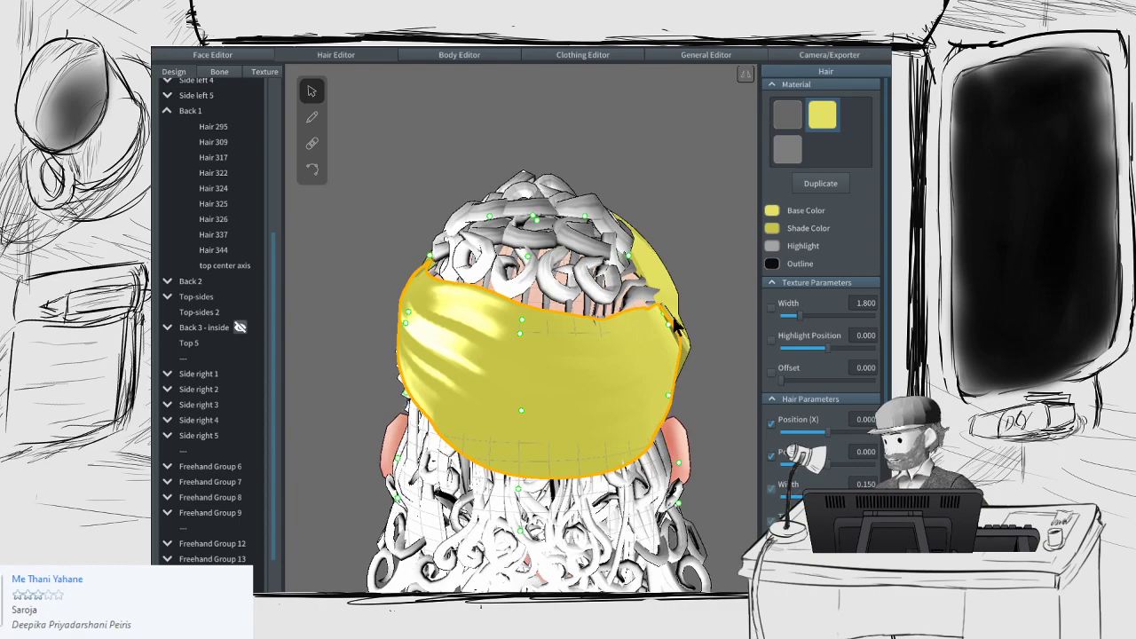
left_click_drag(668, 321, 675, 329)
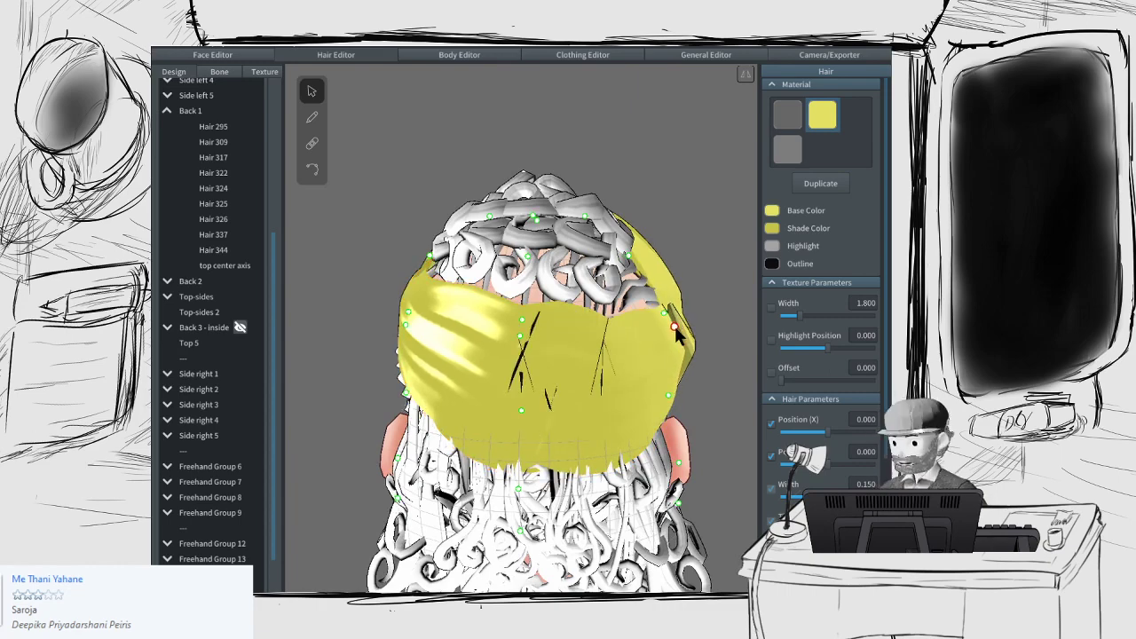
Step: Examine the overlap of the top and back headband strands from behind, from the side and from above
left_click(721, 255)
right_click_drag(721, 256, 716, 281)
left_click(687, 292)
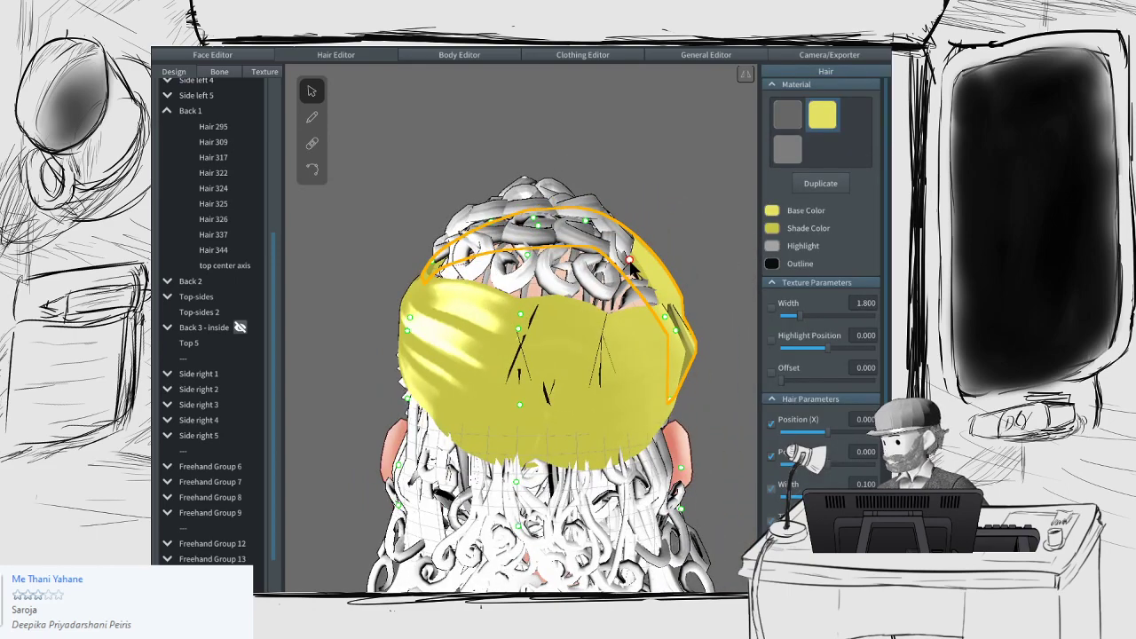
left_click(686, 227)
right_click_drag(686, 227, 473, 235)
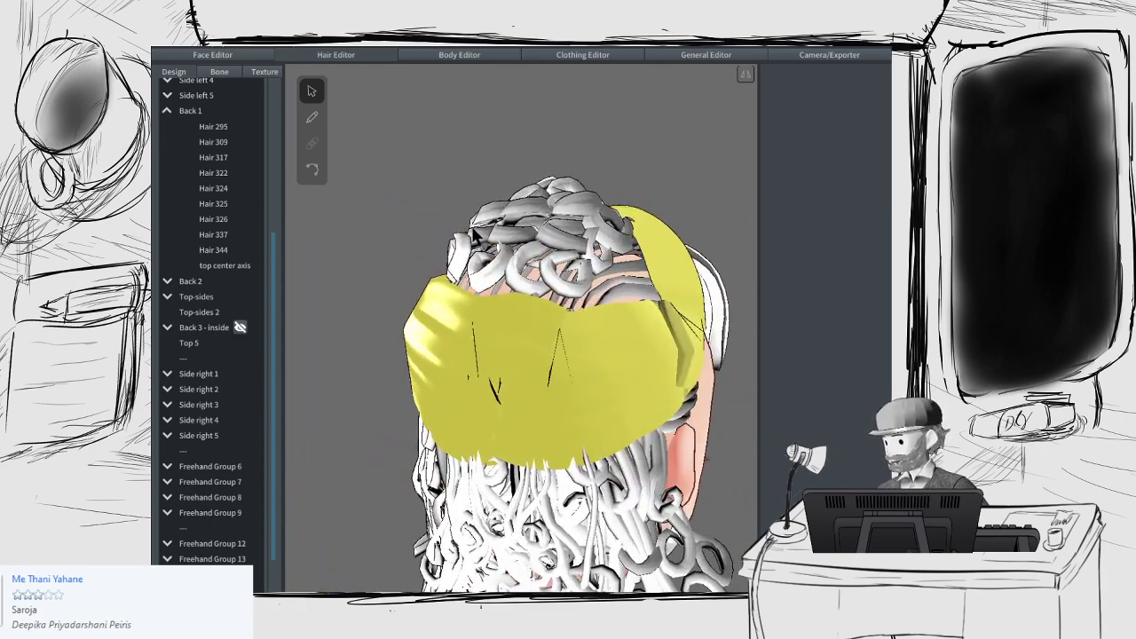
left_click(311, 168)
left_click_drag(518, 317, 556, 353)
right_click_drag(555, 350, 485, 325)
right_click_drag(552, 309, 562, 314)
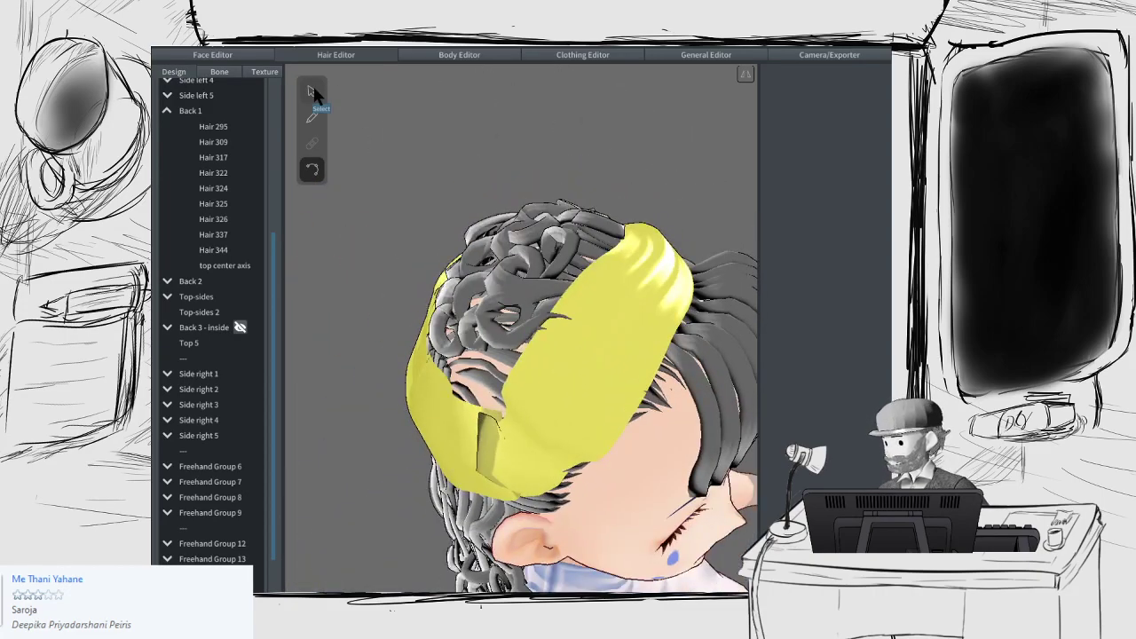
Step: Select the curl poking through the top headband strand and pull its end control points back behind the band's rear edge
left_click(313, 92)
scroll(516, 296, "up", 3)
left_click(568, 315)
scroll(568, 315, "down", 4)
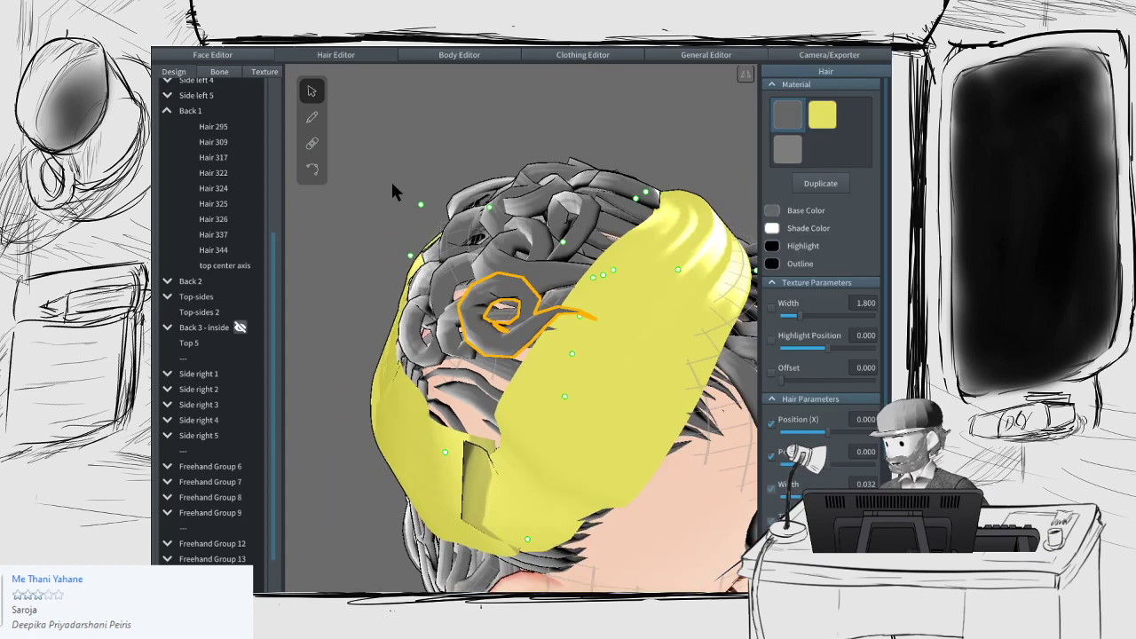
left_click(322, 176)
left_click_drag(596, 321, 558, 321)
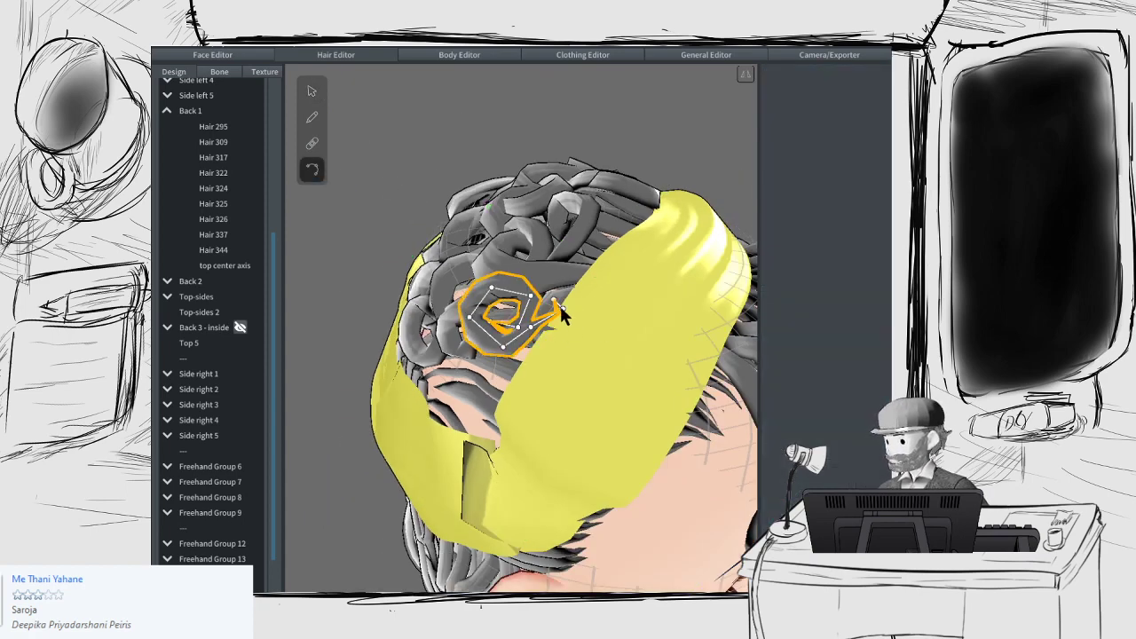
left_click(556, 307)
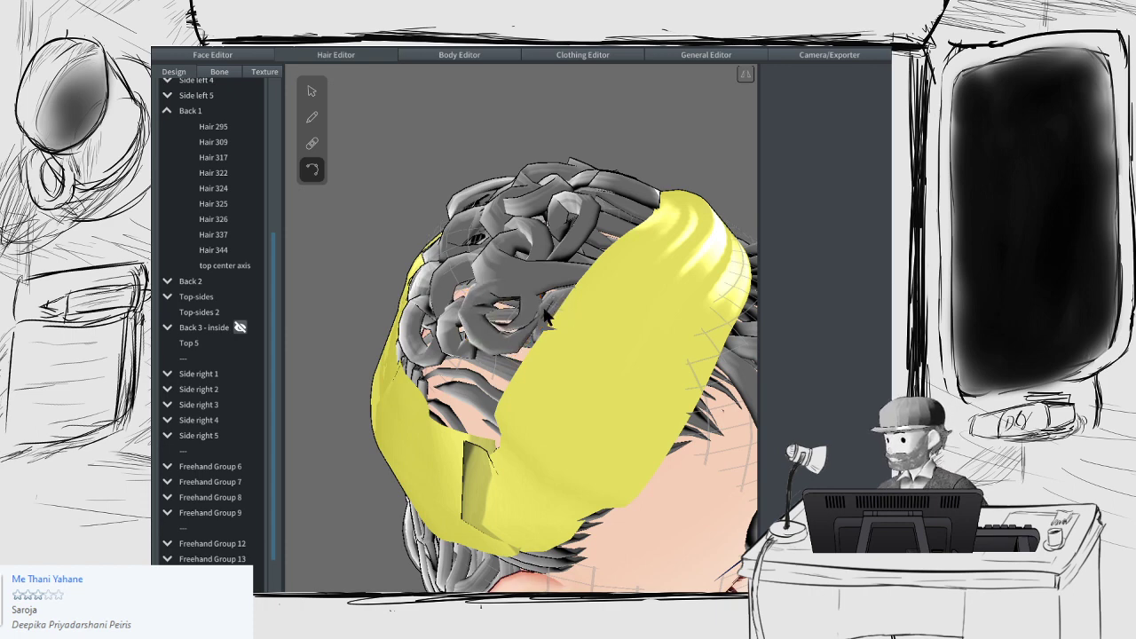
left_click_drag(548, 295, 547, 292)
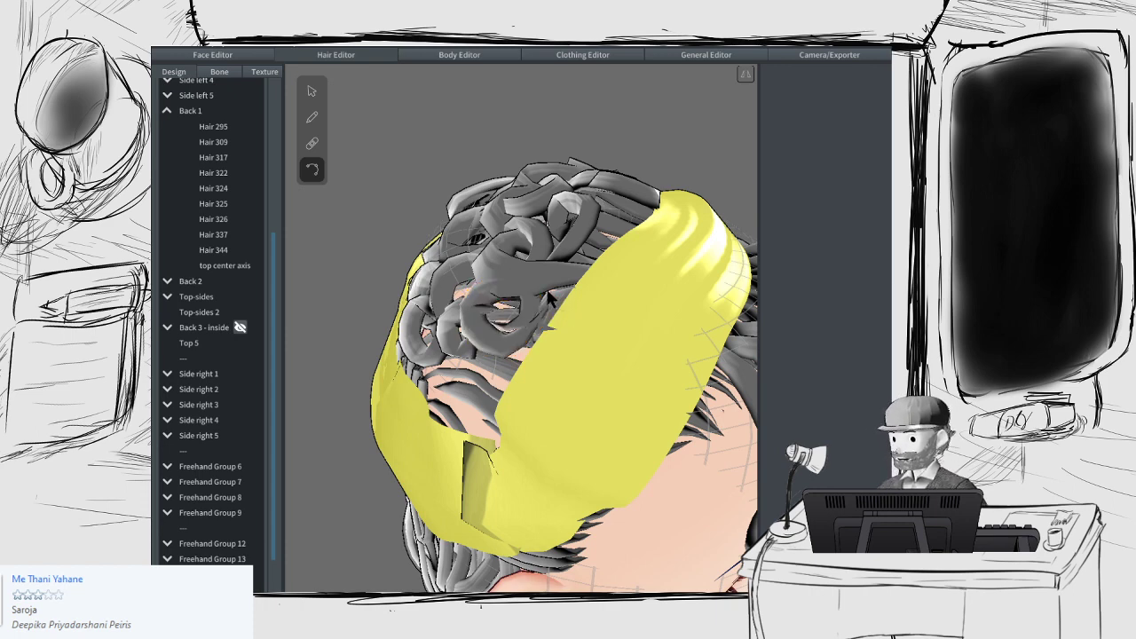
scroll(551, 348, "down", 5)
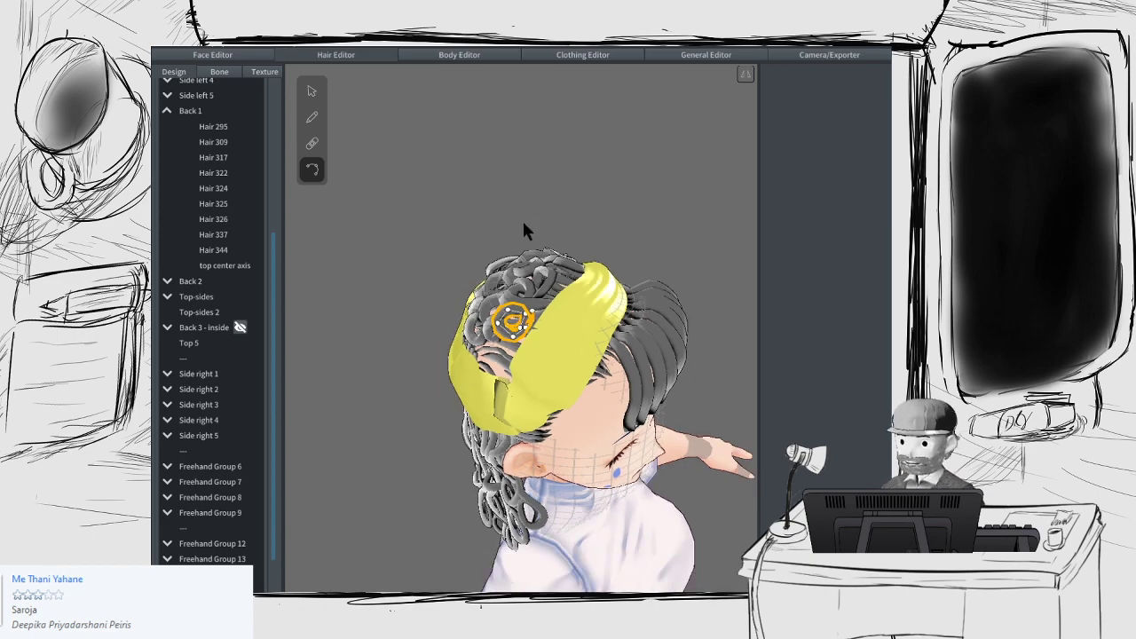
Step: Move the back headband strand's raised middle control point down in line with its neighbours, and save the project
right_click_drag(524, 240, 575, 349)
left_click(556, 351)
scroll(527, 386, "up", 5)
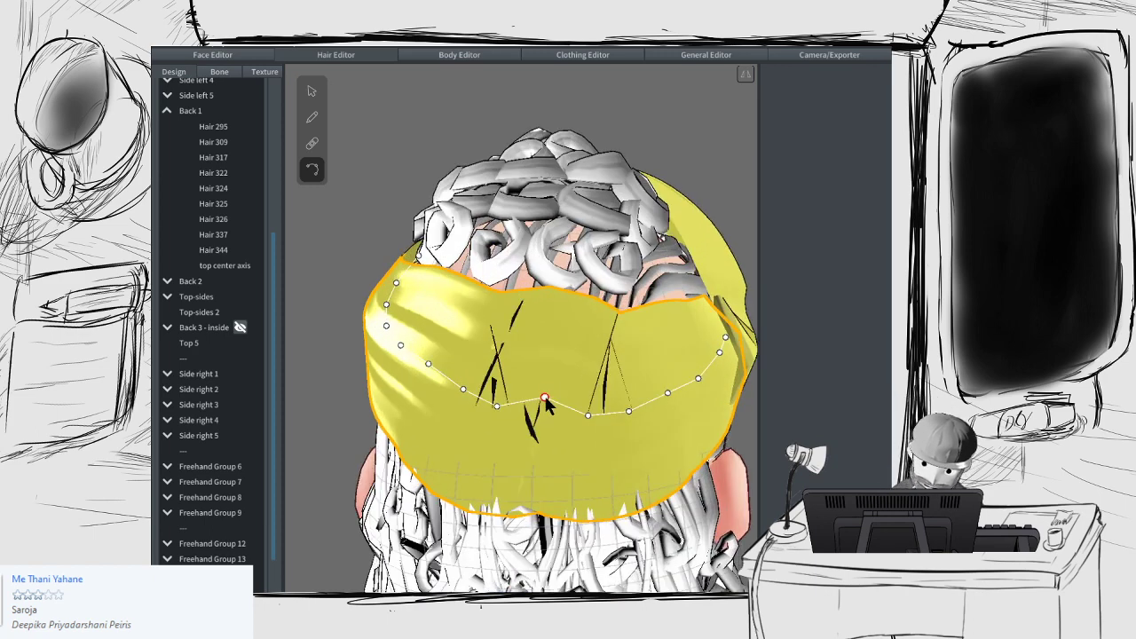
left_click(546, 403)
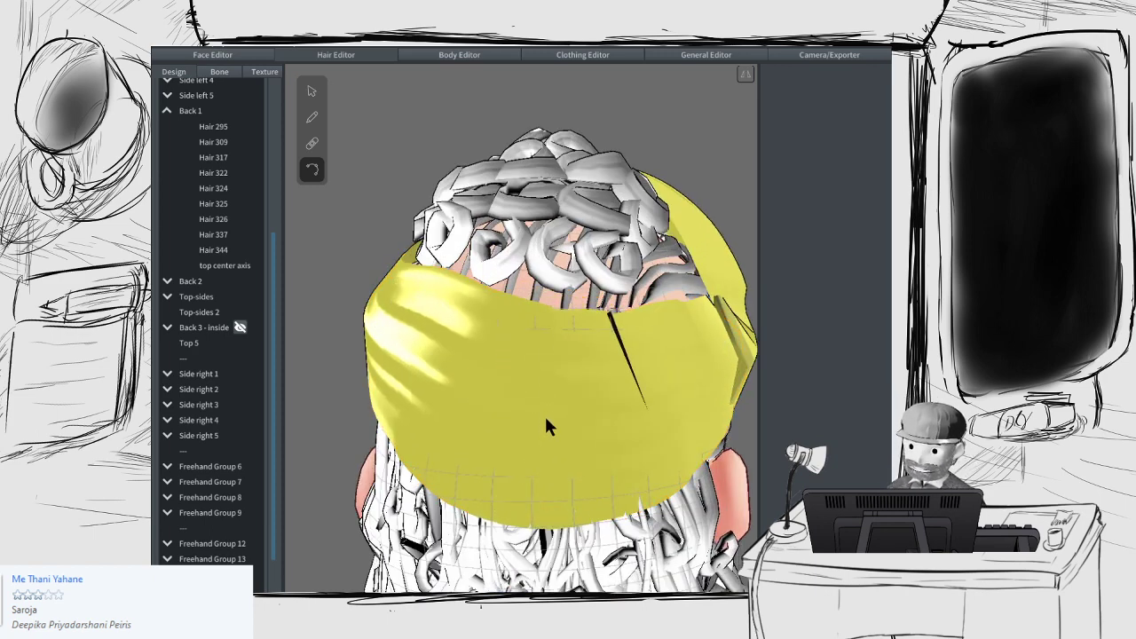
left_click(547, 420)
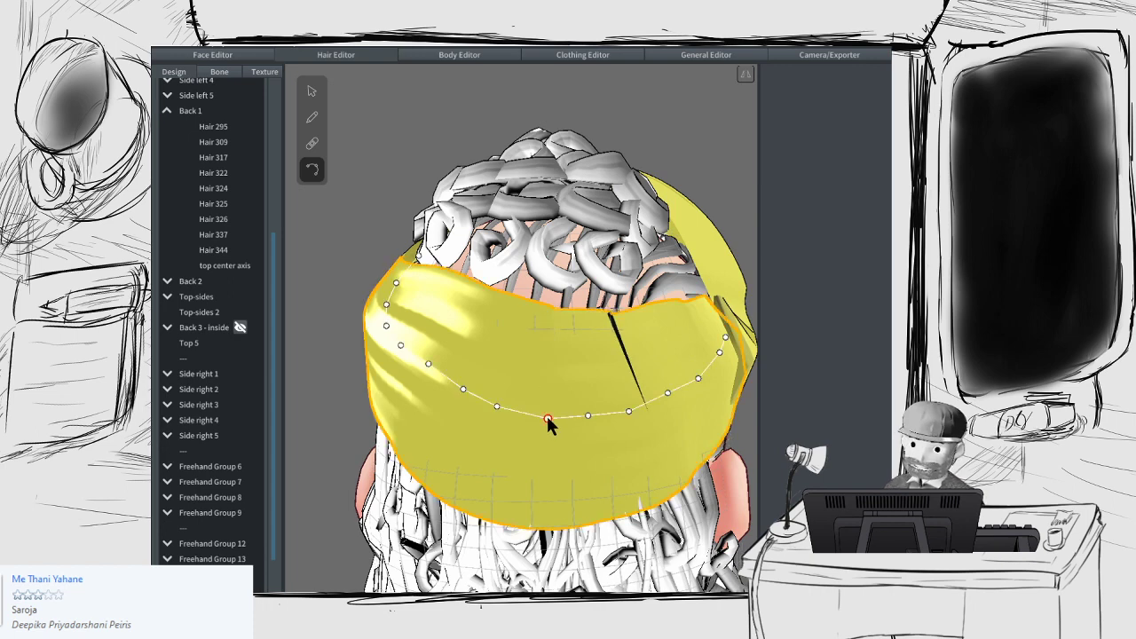
left_click(163, 42)
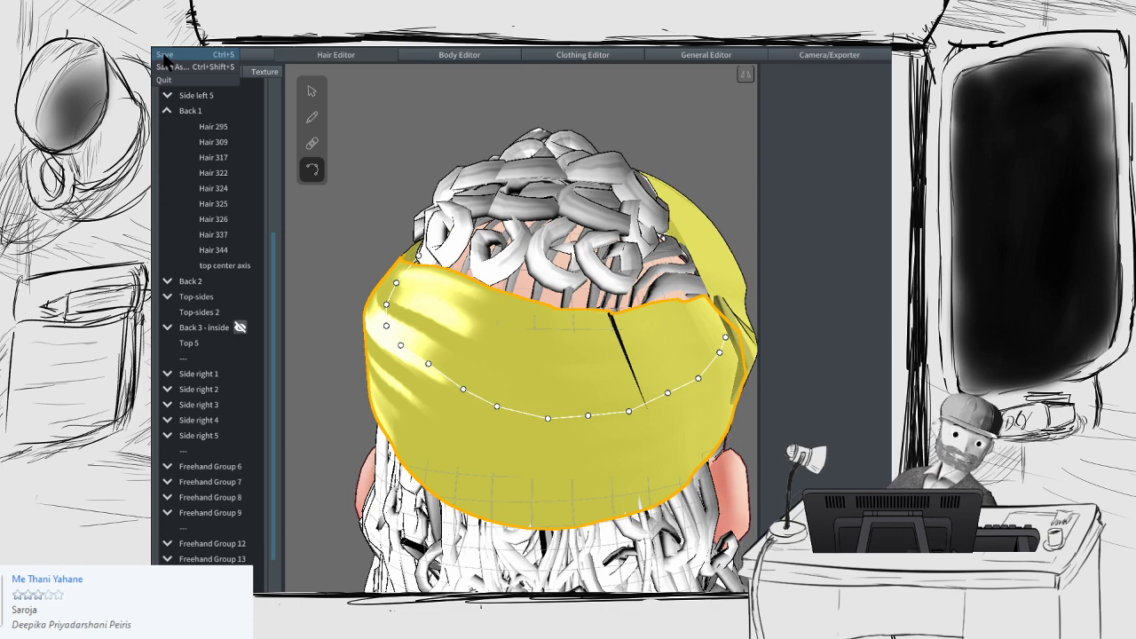
left_click(165, 56)
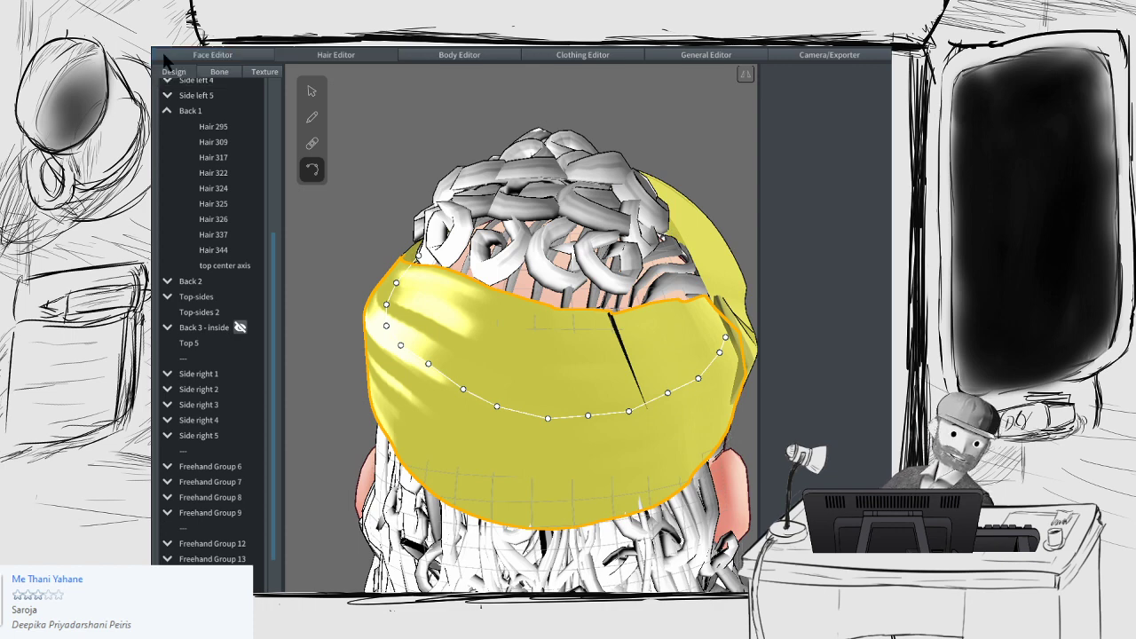
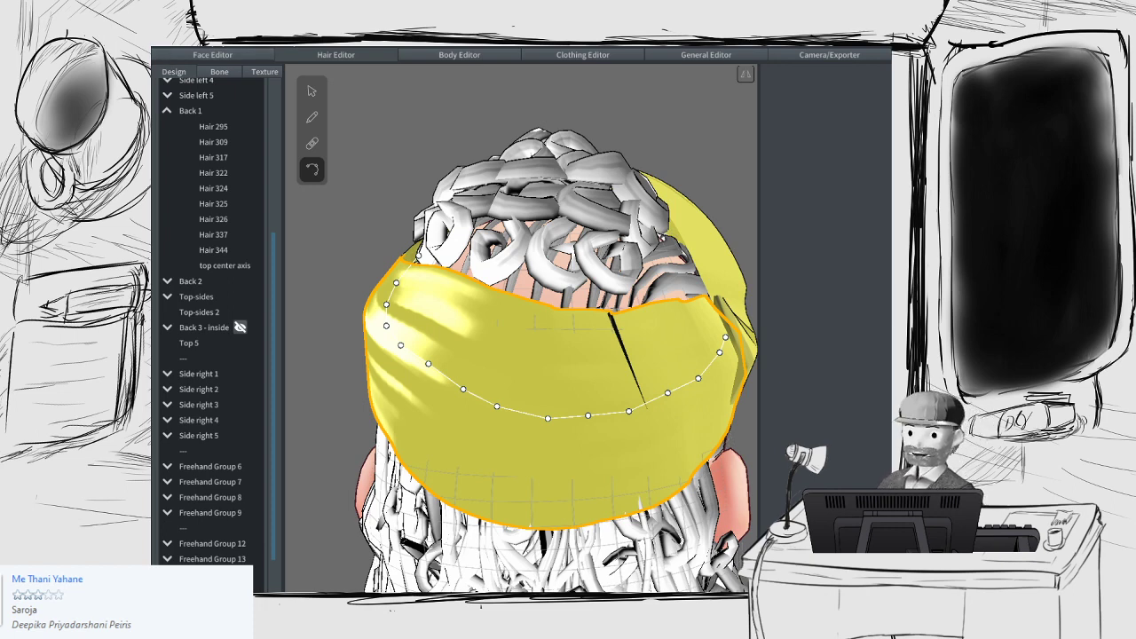
Step: Nudge the back headband strand's control point beside the remaining vertical crease, and check the headband from the front
right_click_drag(461, 378, 487, 390)
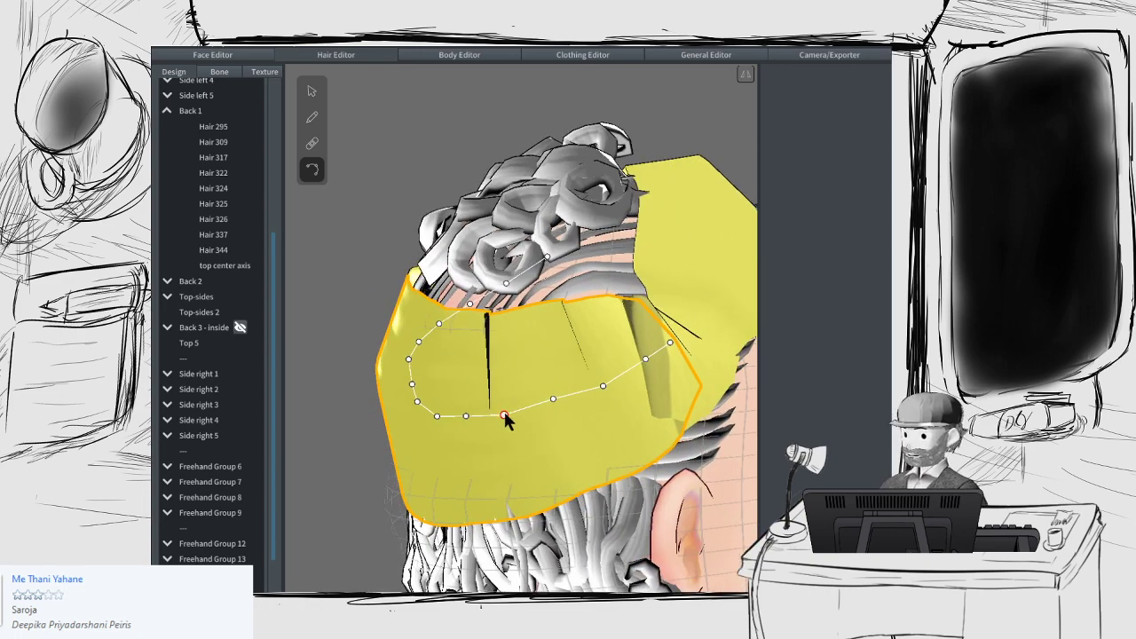
left_click_drag(504, 414, 505, 413)
scroll(540, 388, "down", 3)
right_click_drag(539, 388, 692, 213)
left_click(669, 222)
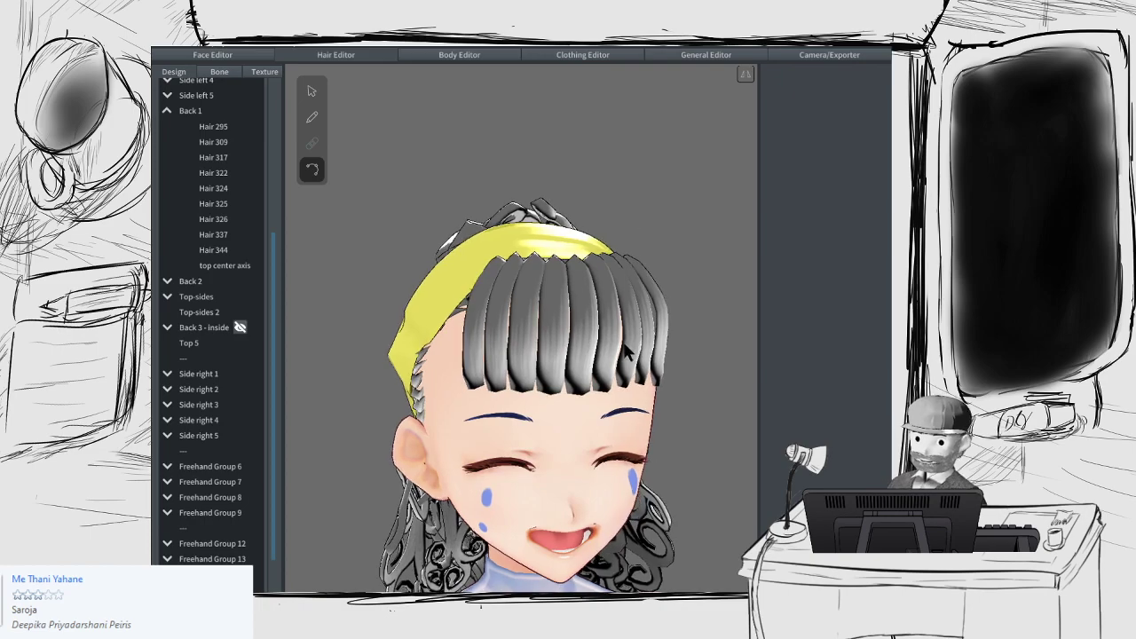
Step: Make the Headband bow hair group visible and check the headband with its bow from the front, from above and from behind
right_click_drag(625, 352, 404, 338)
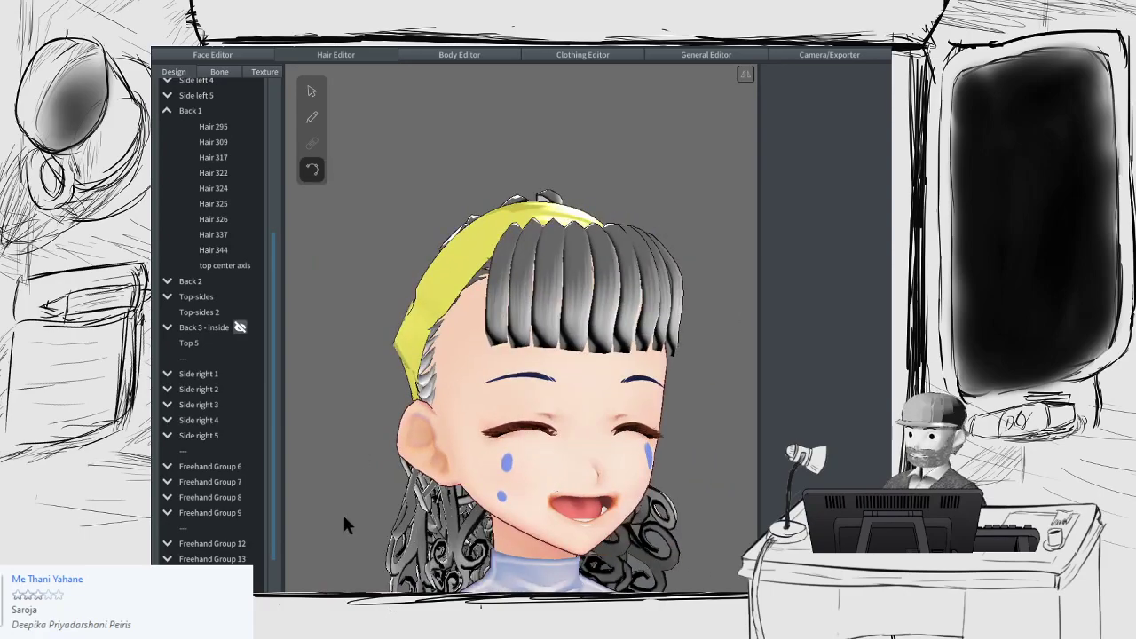
right_click_drag(448, 413, 364, 388)
right_click_drag(504, 379, 463, 410)
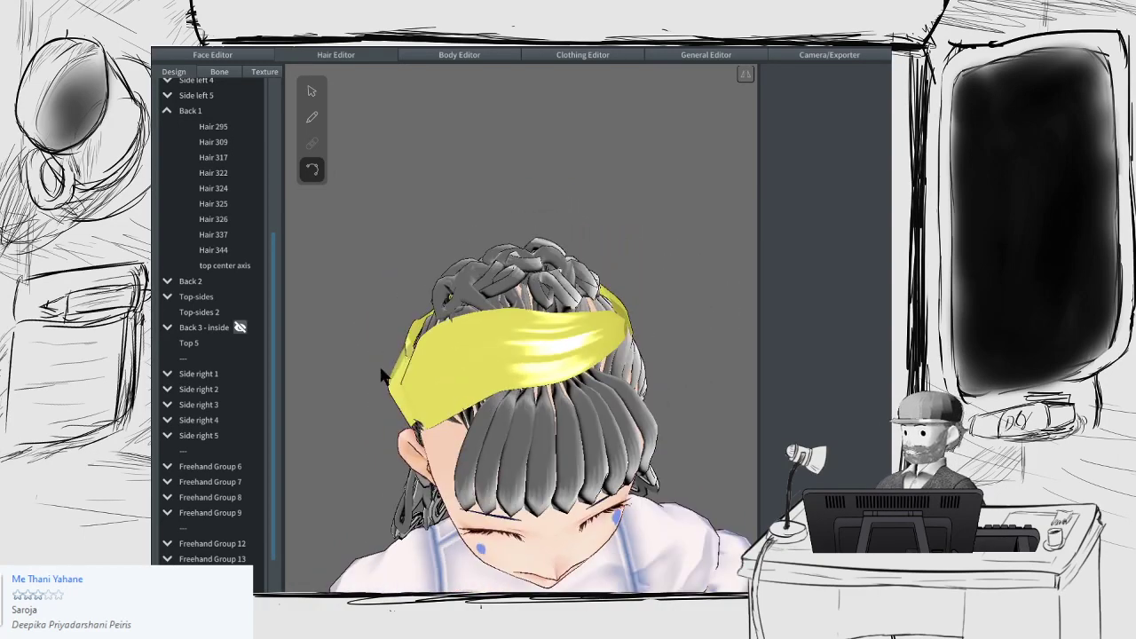
scroll(206, 324, "up", 5)
left_click(225, 311)
left_click(243, 249)
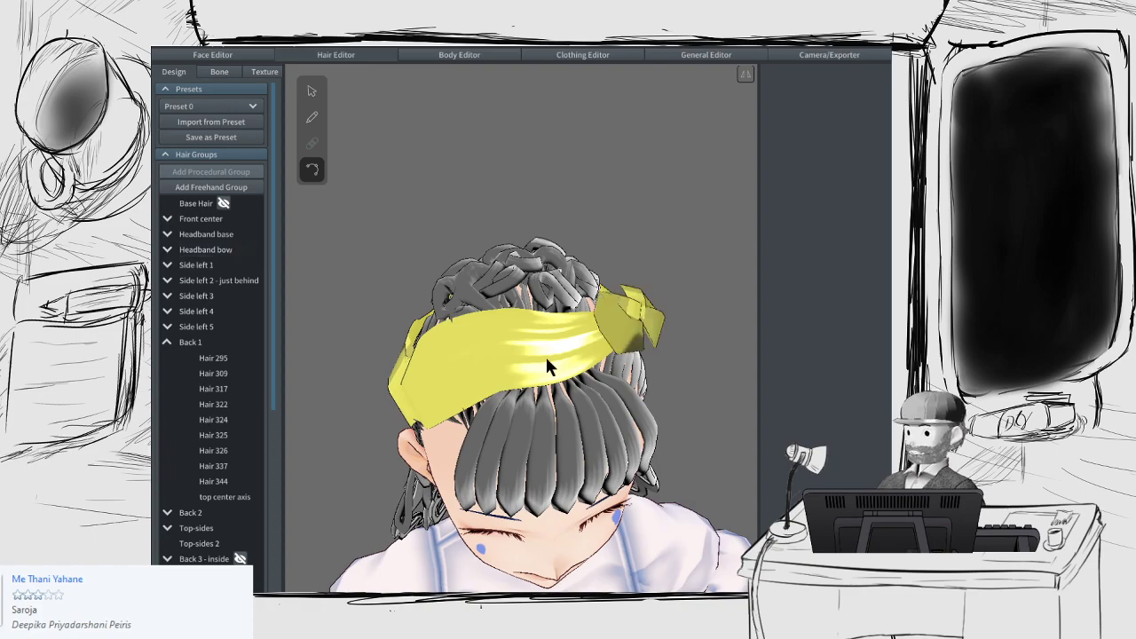
right_click_drag(545, 354, 619, 360)
scroll(541, 430, "up", 5)
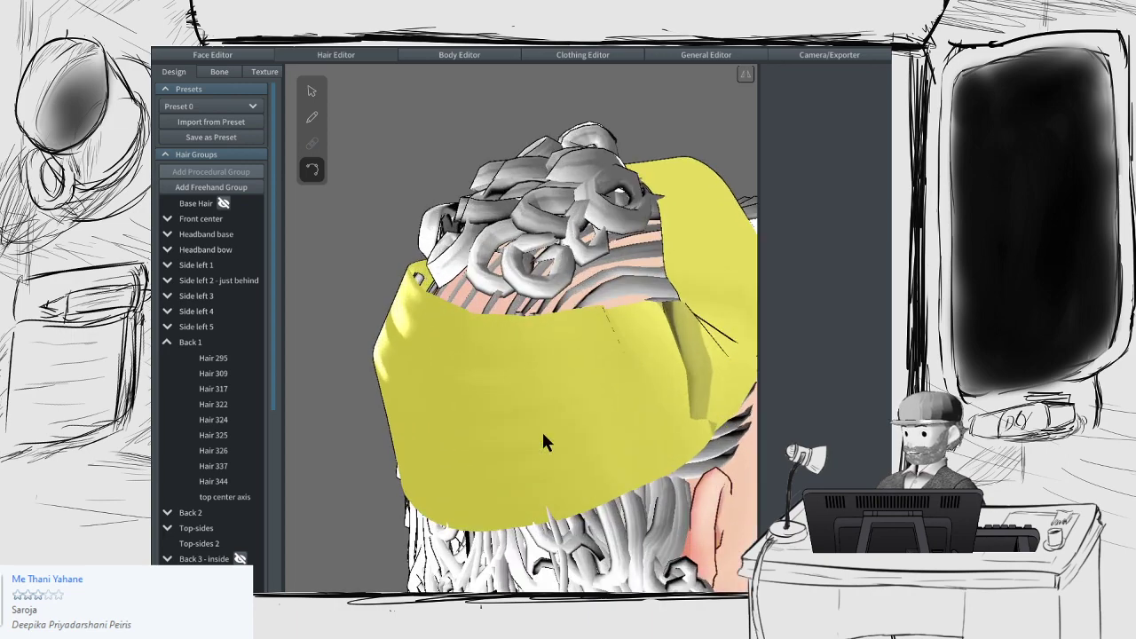
Step: Select the thin curl hanging from beneath the back of the headband, collapse Back 1, and look for the curl in Back 3 - inside
scroll(544, 430, "down", 3)
left_click(555, 266)
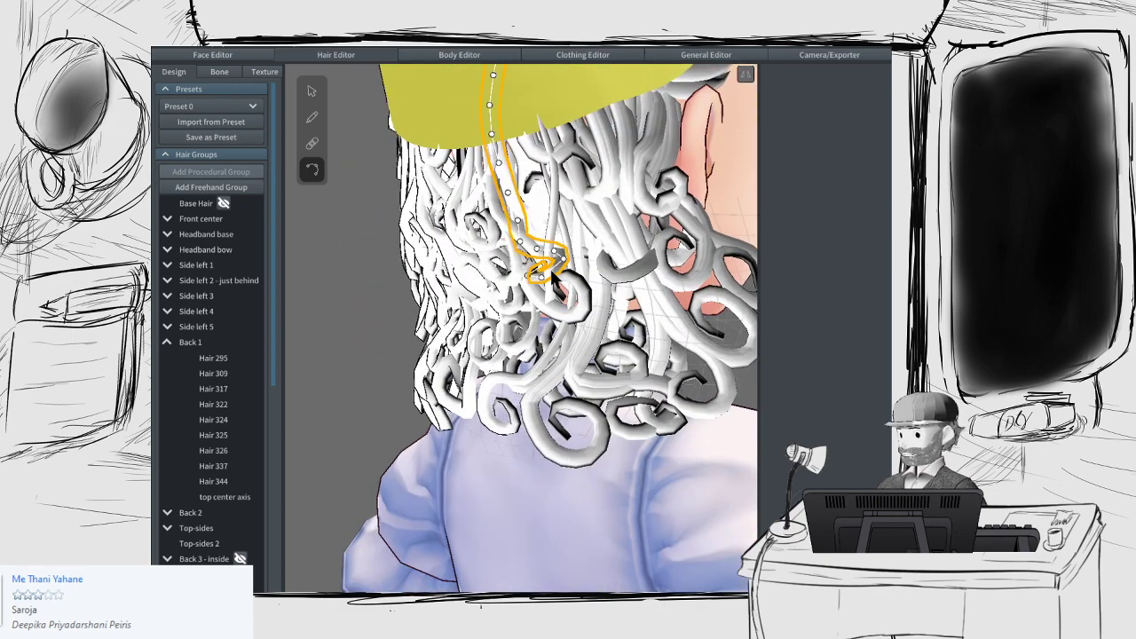
right_click_drag(556, 201, 554, 238)
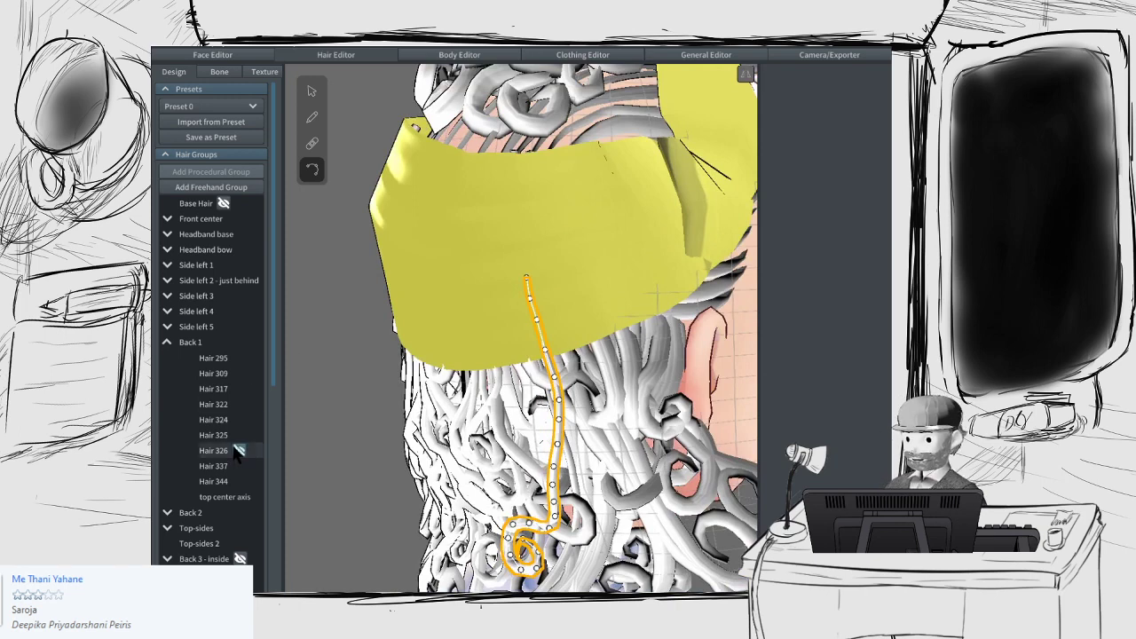
scroll(233, 461, "down", 8)
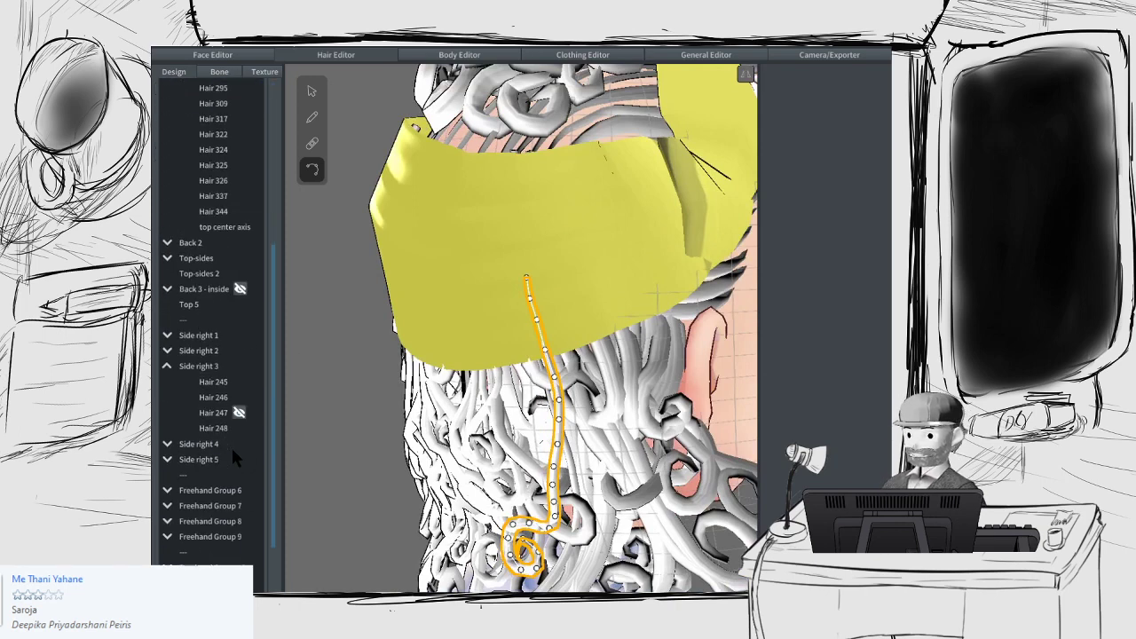
scroll(235, 455, "up", 5)
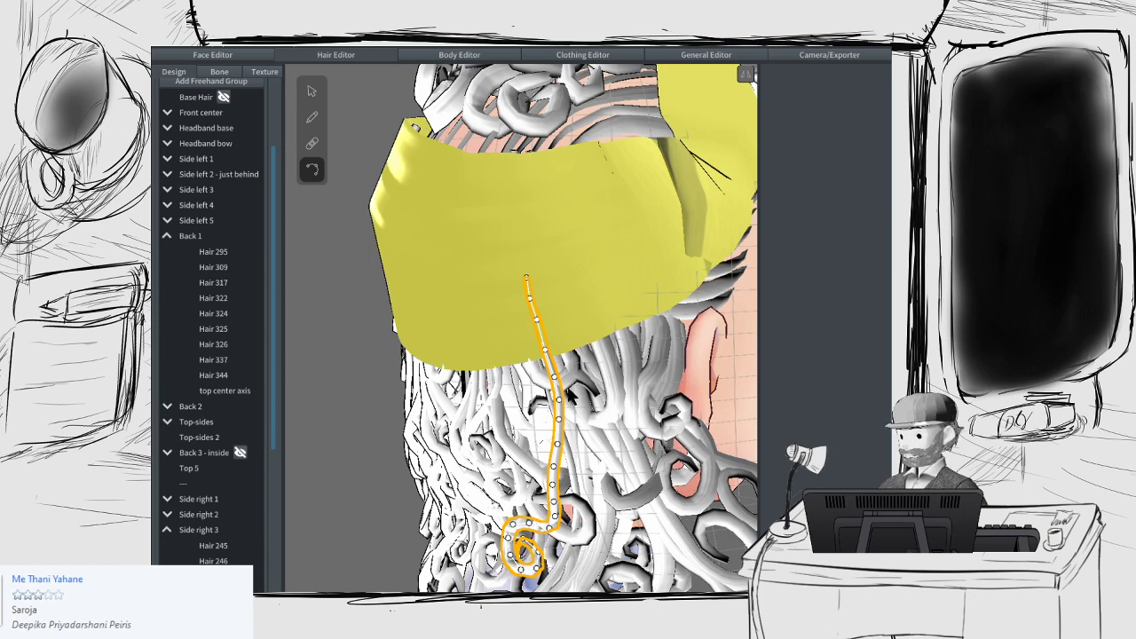
scroll(160, 338, "up", 3)
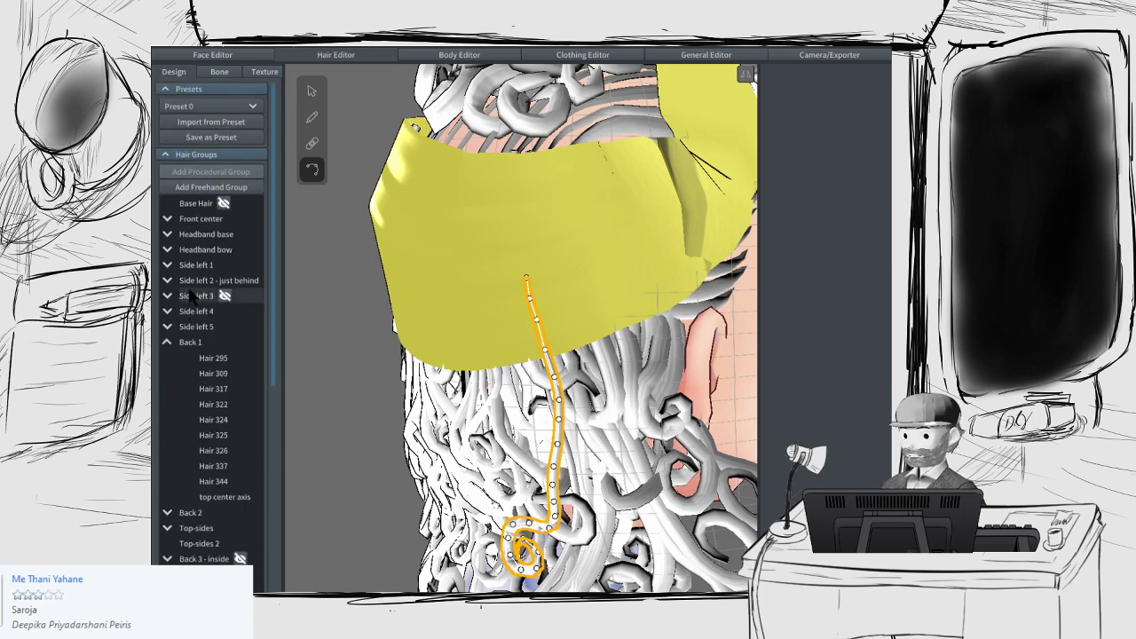
left_click(167, 344)
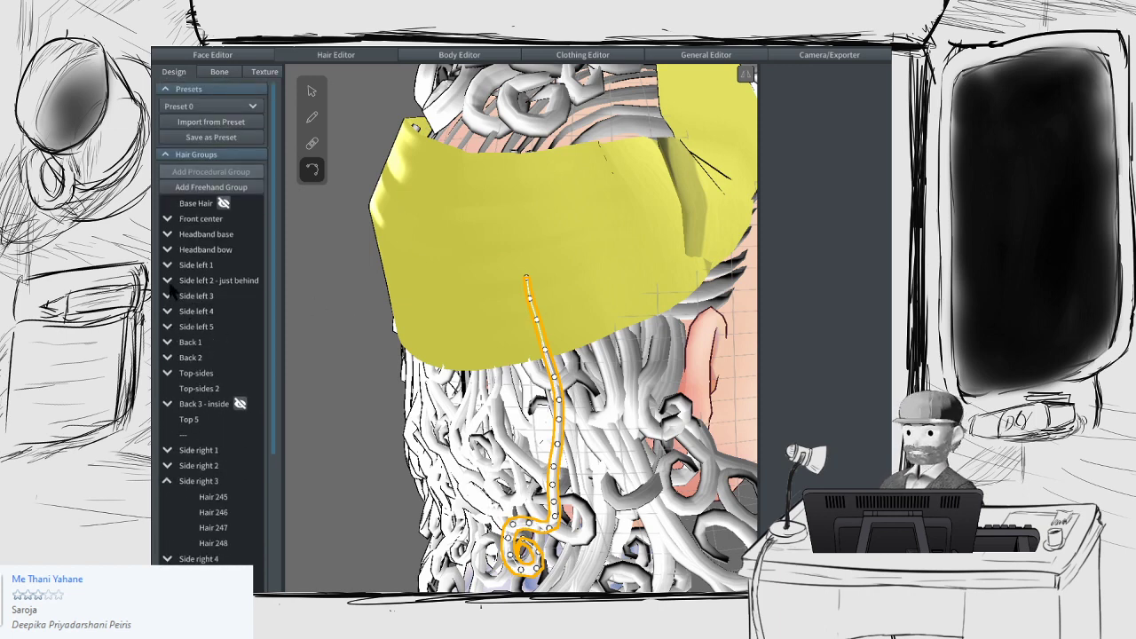
left_click(167, 405)
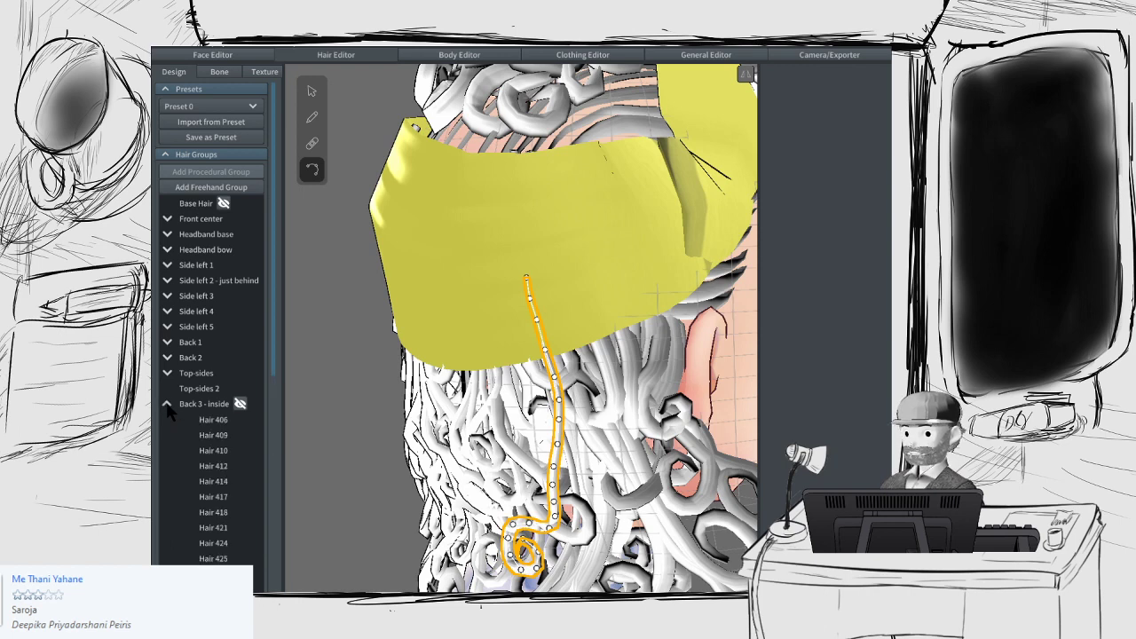
left_click(167, 405)
scroll(169, 410, "down", 3)
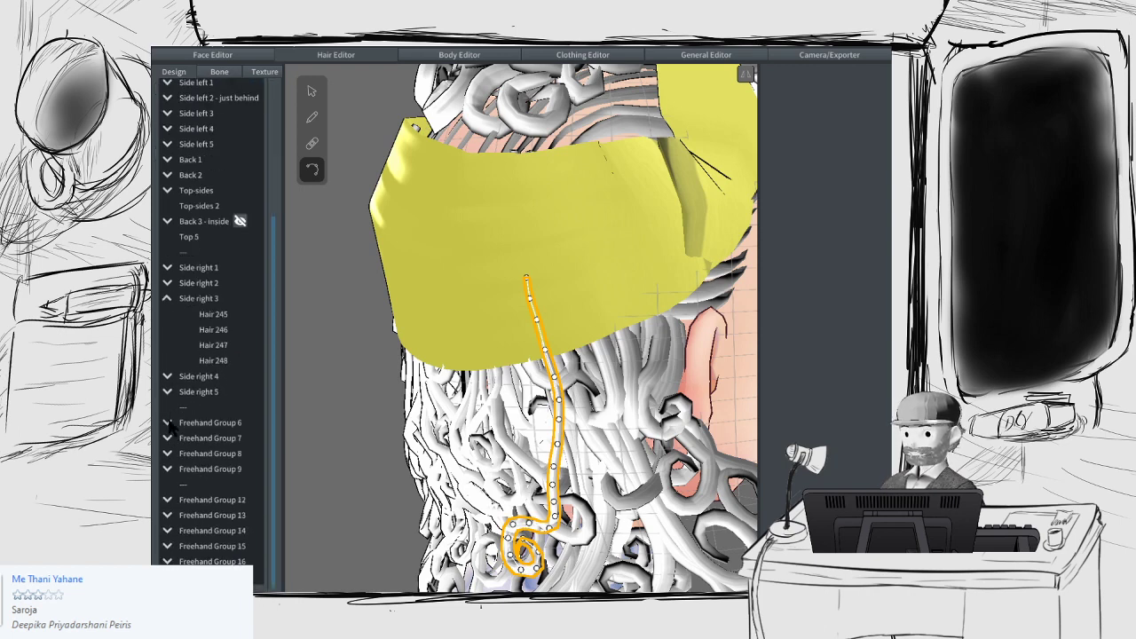
Step: Look for the selected curl among the strands of Freehand Groups 6 and 18, Back 1 and Back 2
left_click(167, 423)
left_click(167, 424)
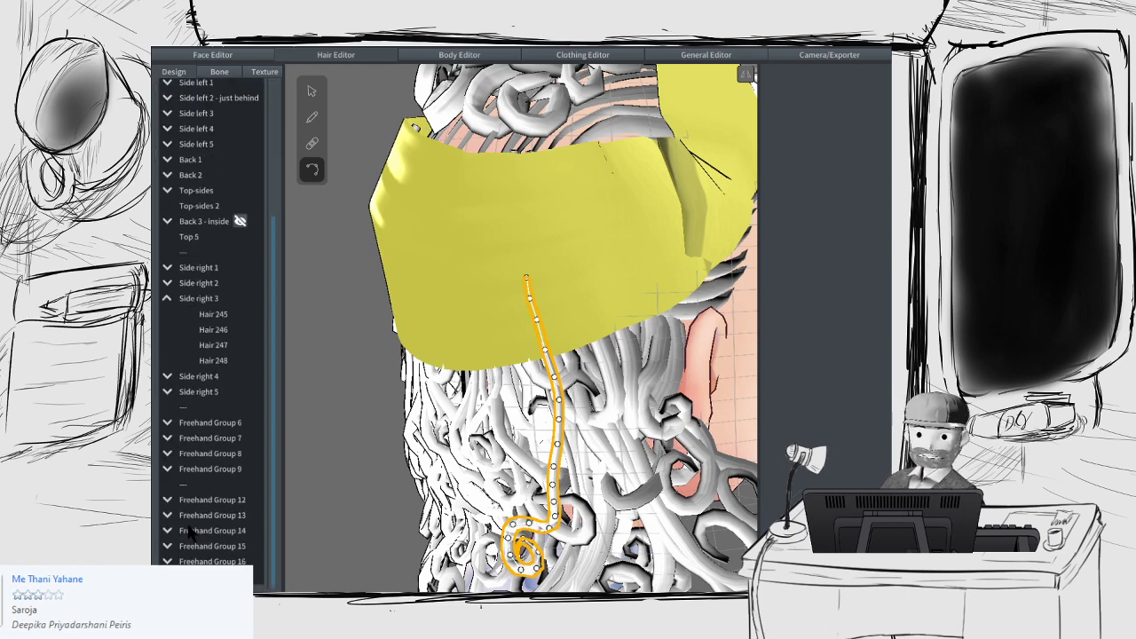
scroll(187, 532, "down", 3)
left_click(167, 484)
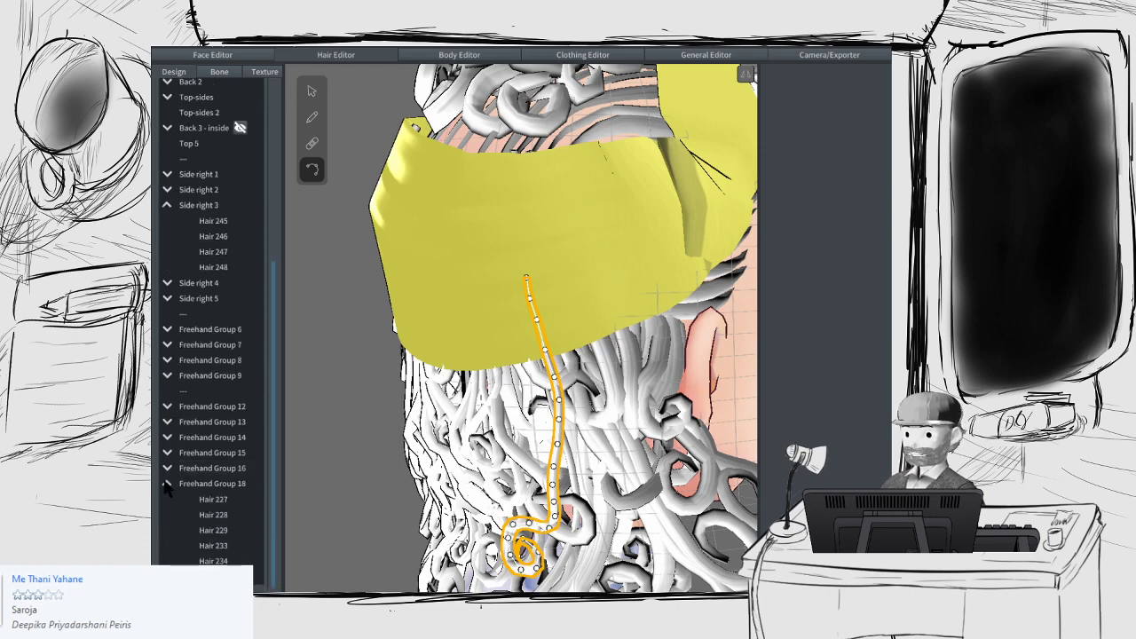
left_click(167, 484)
scroll(187, 430, "up", 6)
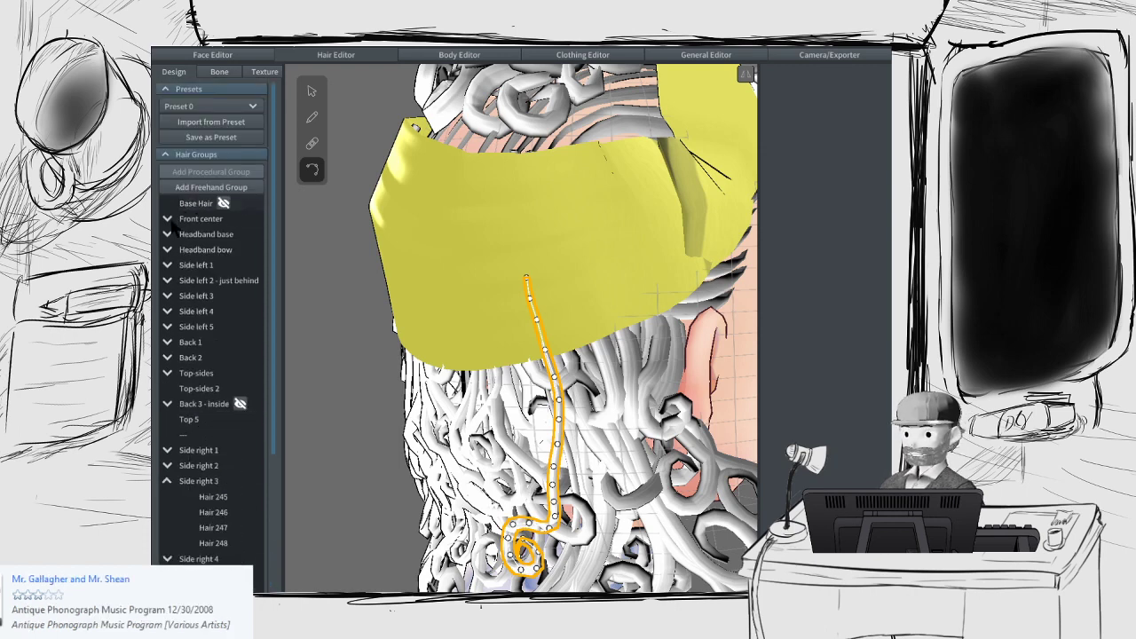
left_click(168, 343)
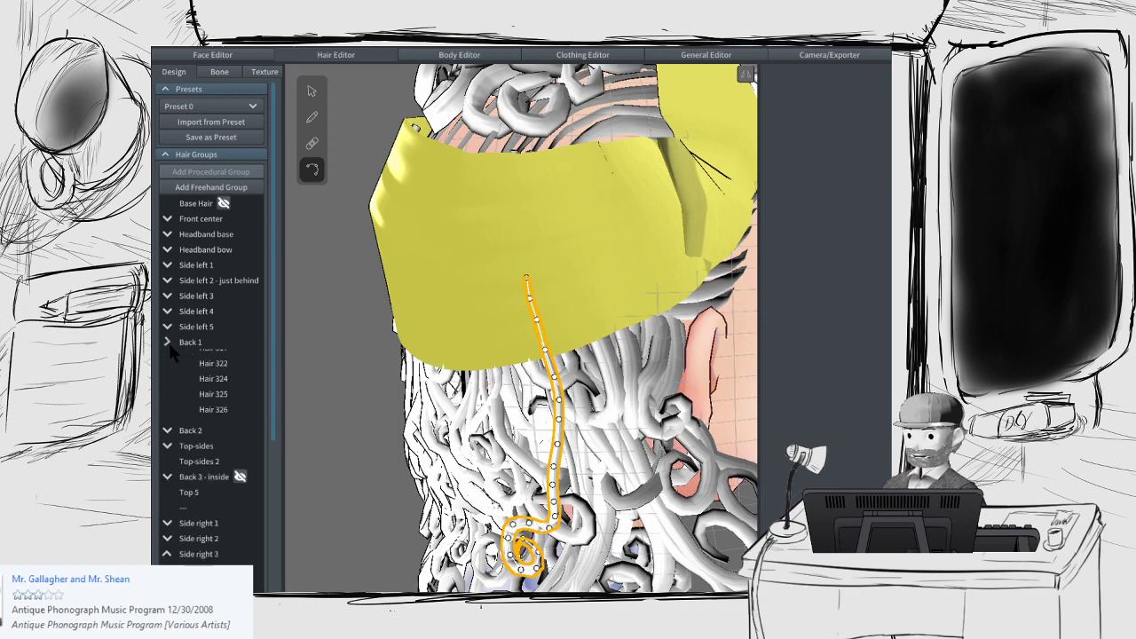
left_click(169, 343)
left_click(169, 359)
left_click(169, 359)
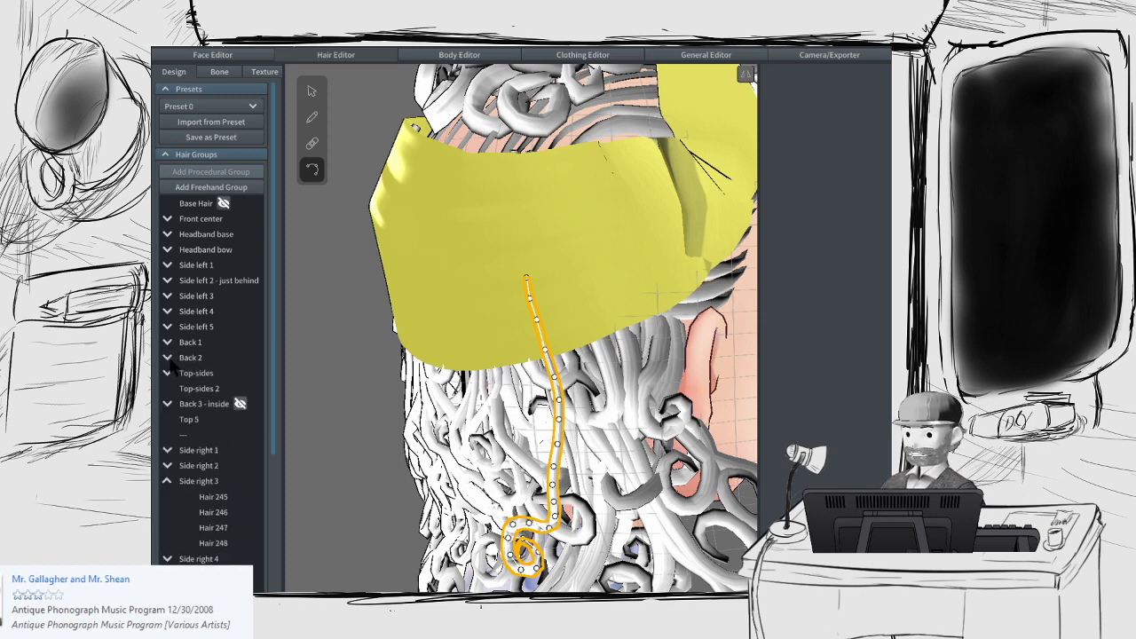
scroll(171, 380, "down", 3)
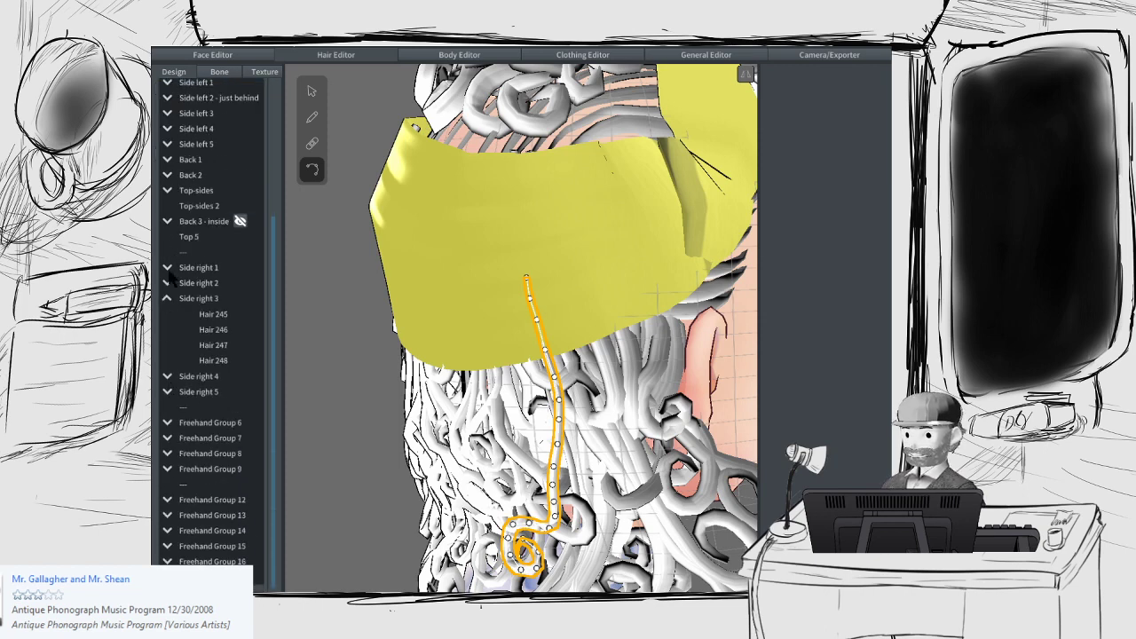
Step: Switch to the selection tool with the curl still selected and collapse the Side right 3 group
left_click(314, 93)
scroll(229, 413, "up", 3)
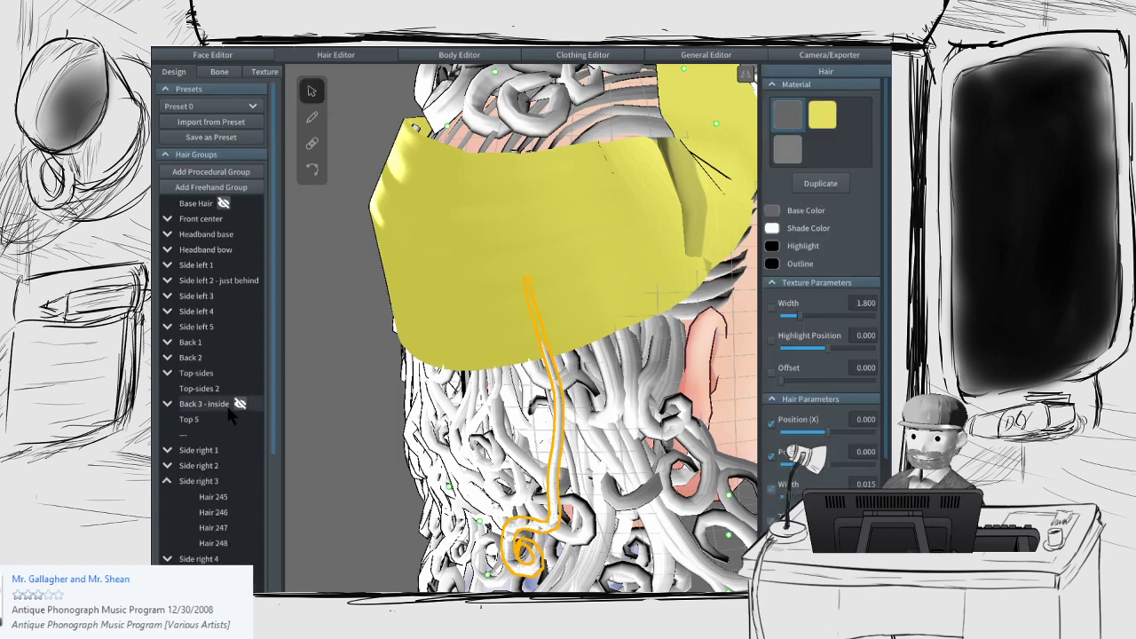
left_click(168, 480)
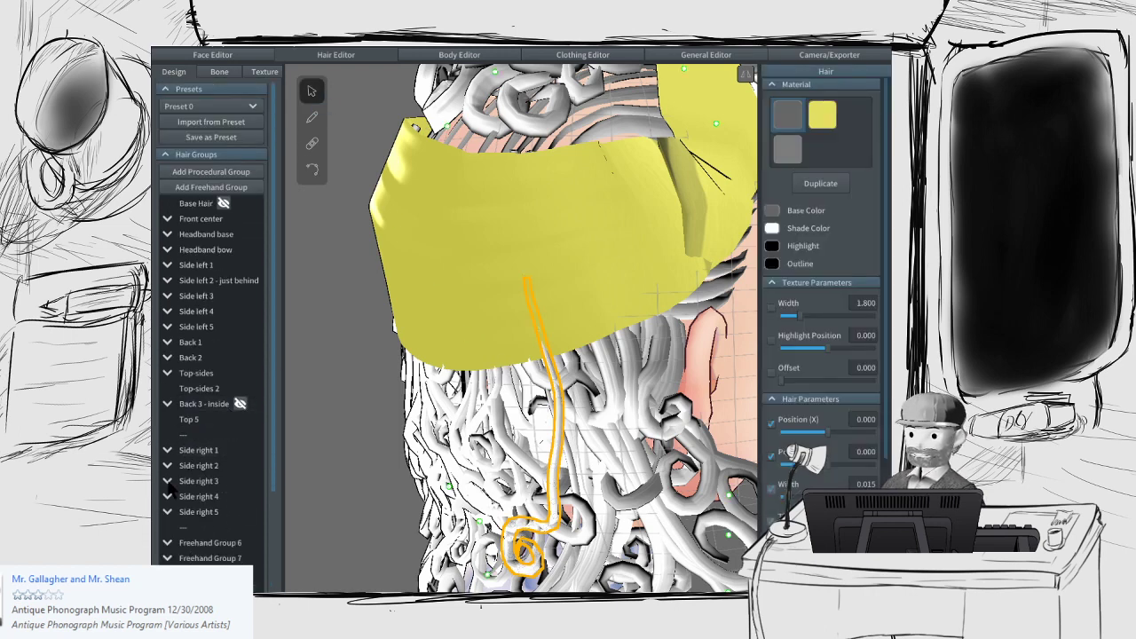
Step: Check the strands listed in Freehand Group 6 and Freehand Group 16 for the selected curl, collapsing each group again
scroll(196, 381, "down", 2)
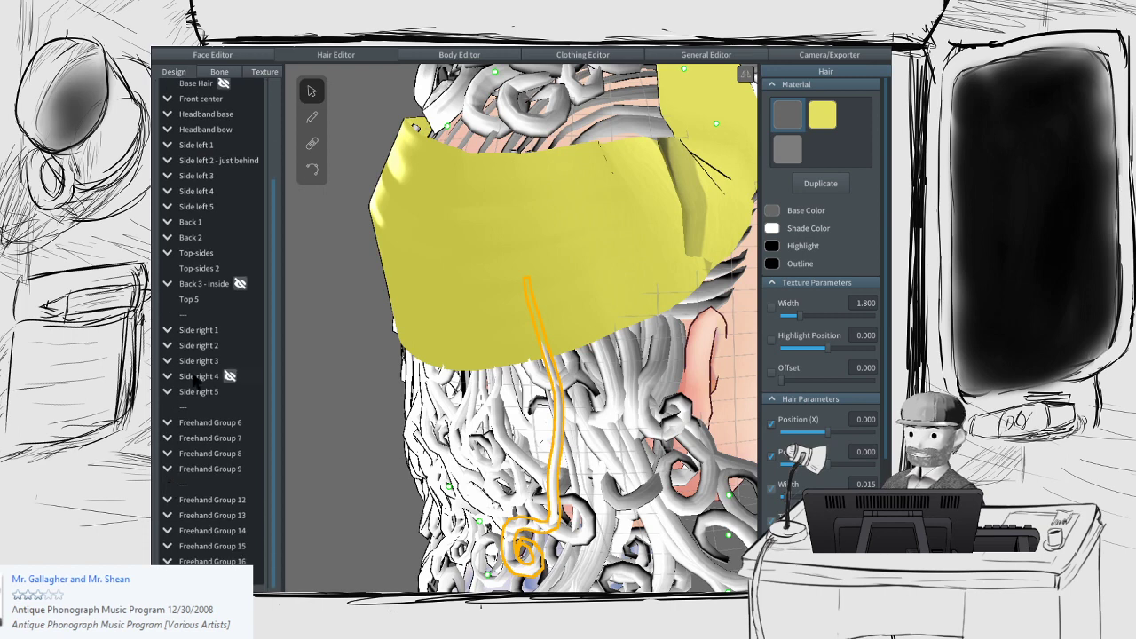
left_click(168, 423)
left_click(169, 424)
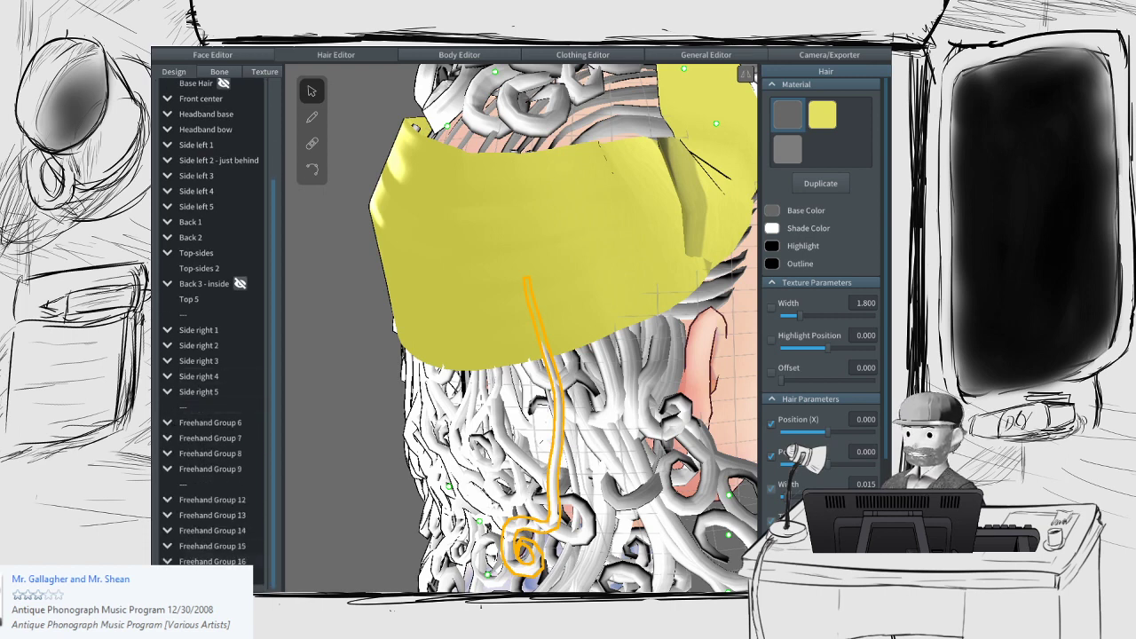
scroll(214, 399, "down", 2)
left_click(167, 486)
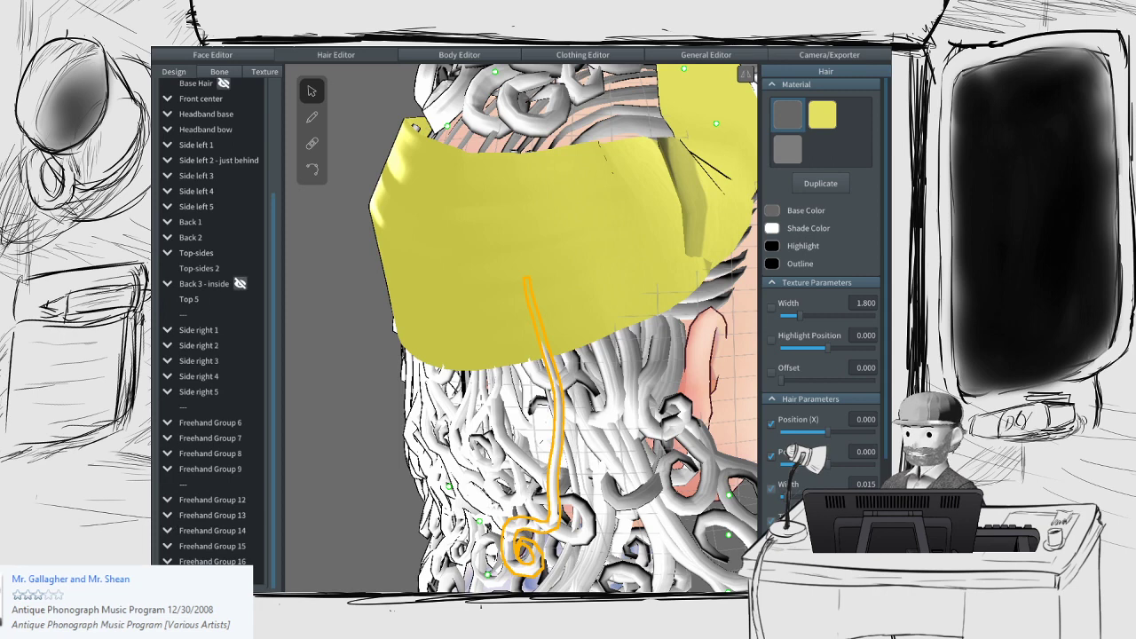
left_click(167, 561)
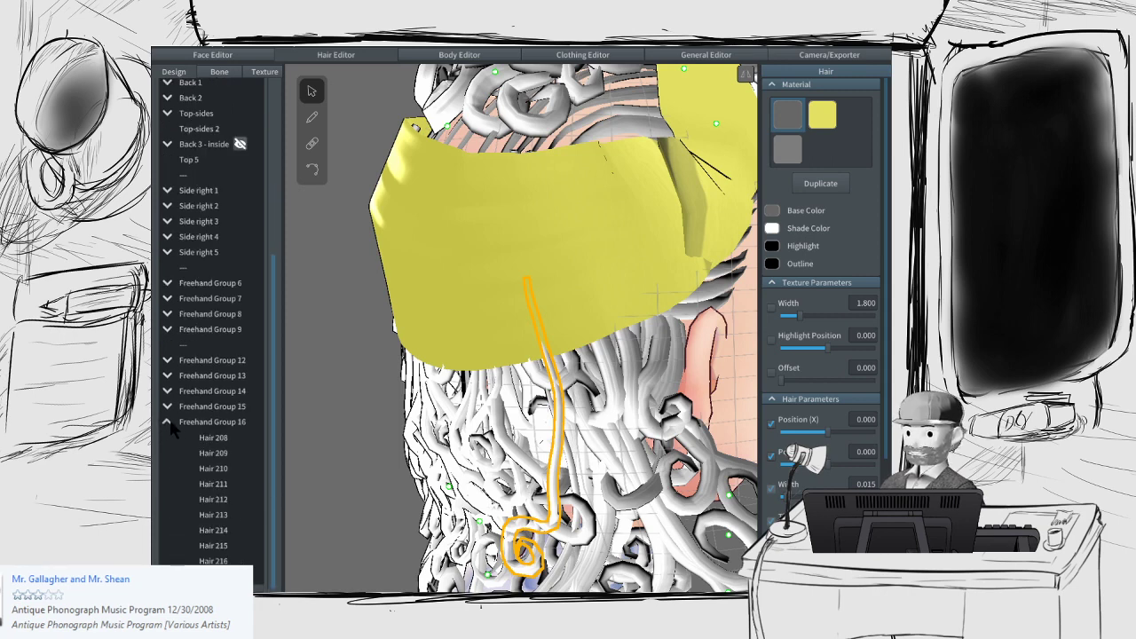
left_click(168, 422)
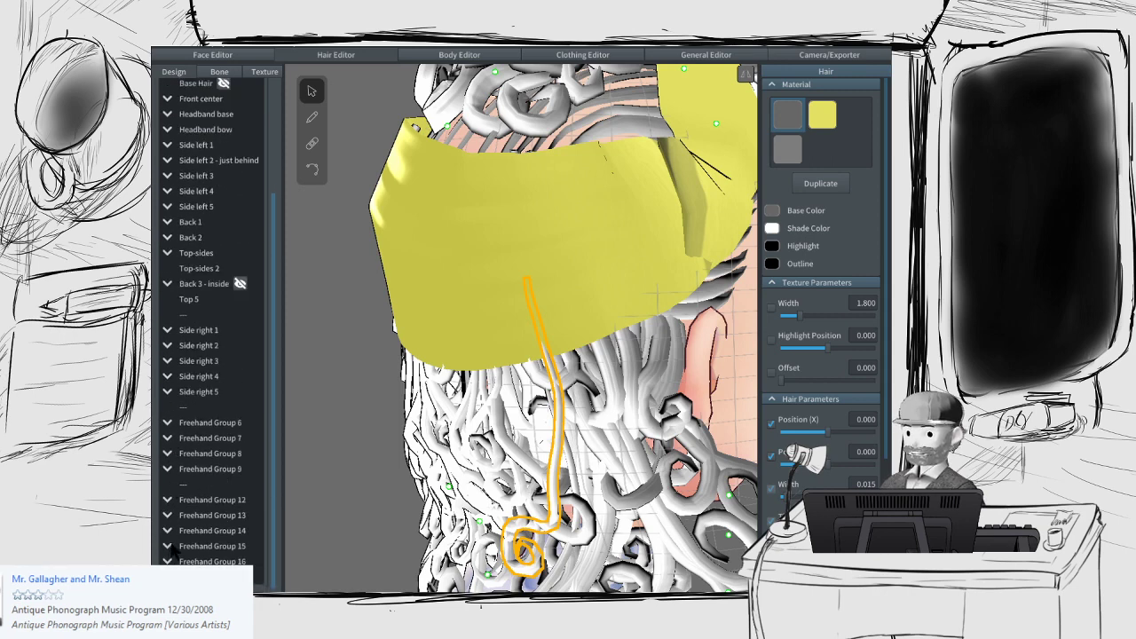
Step: Check the strands in Freehand Groups 15, 14 and 13, and collapse all three groups again
left_click(168, 546)
left_click(167, 268)
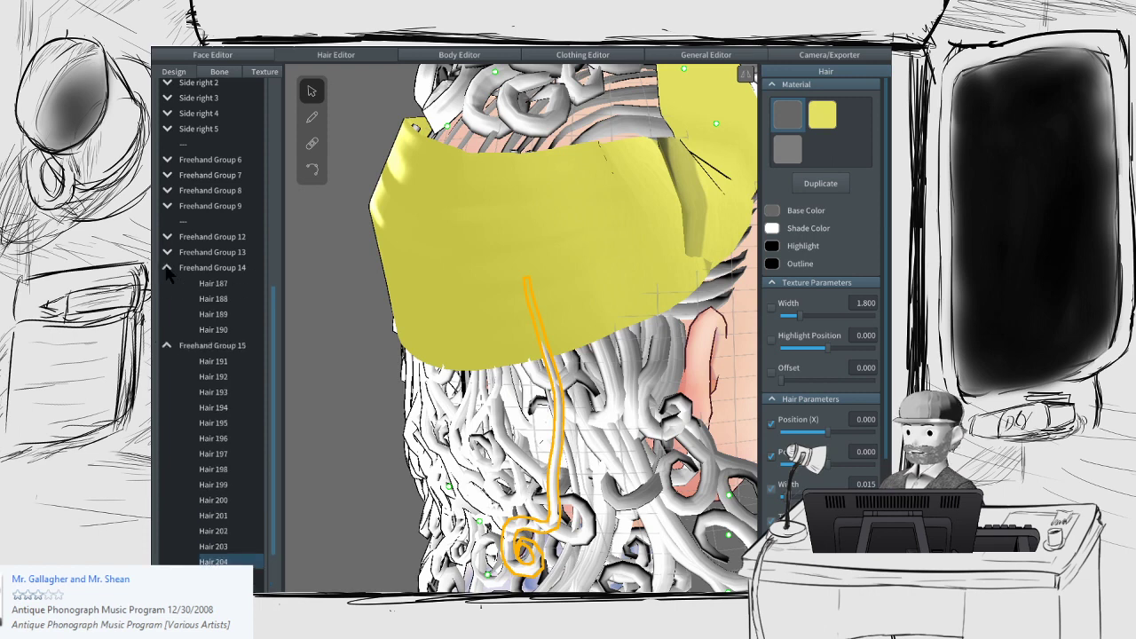
left_click(167, 251)
left_click(167, 453)
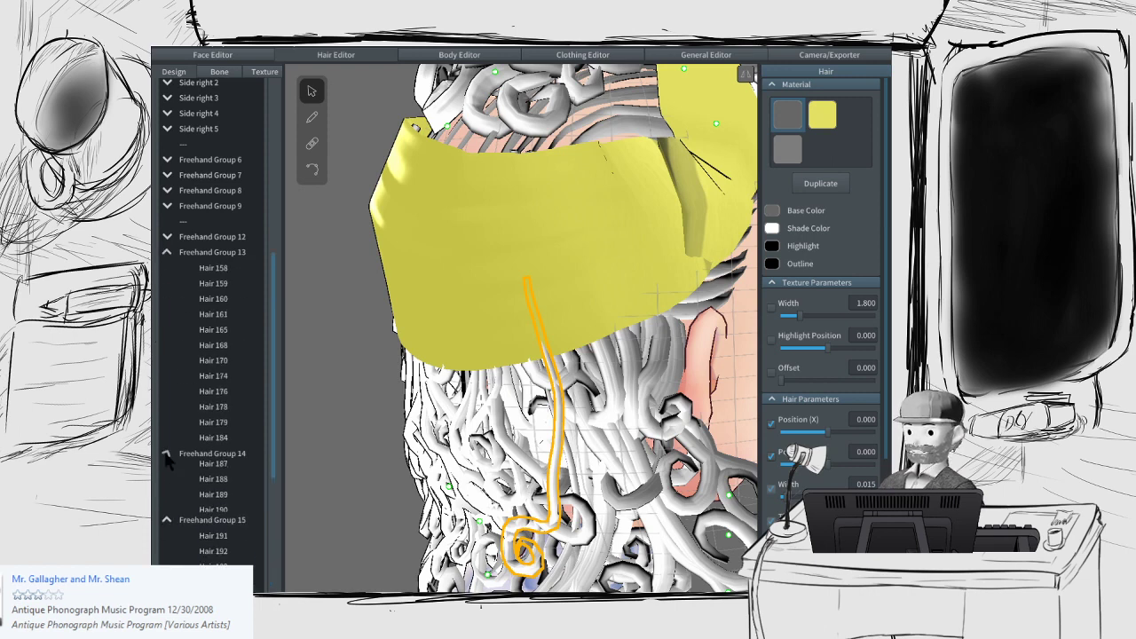
left_click(166, 469)
left_click(166, 329)
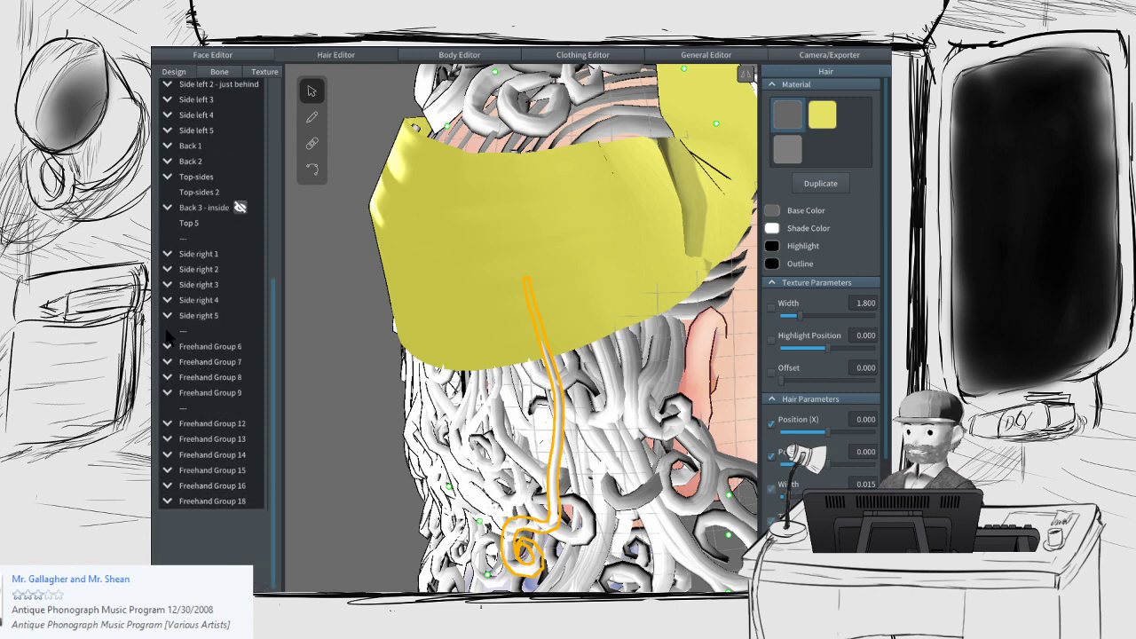
Step: Check the strands of Freehand Group 12 and collapse it, and expand Freehand Groups 13, 14 and 15
left_click(167, 500)
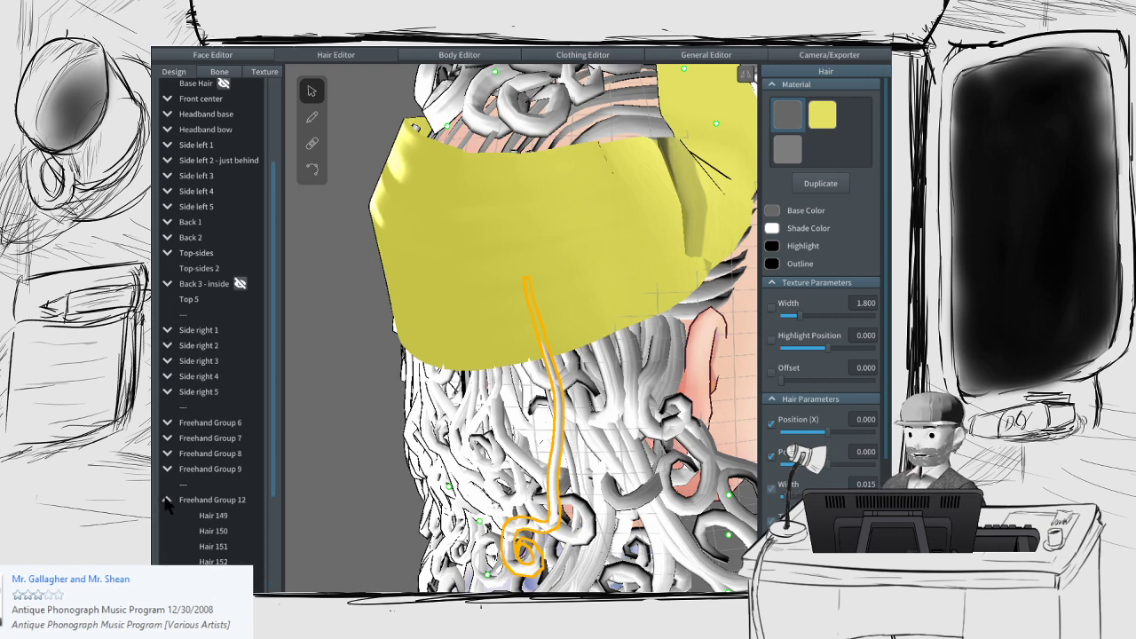
left_click(167, 364)
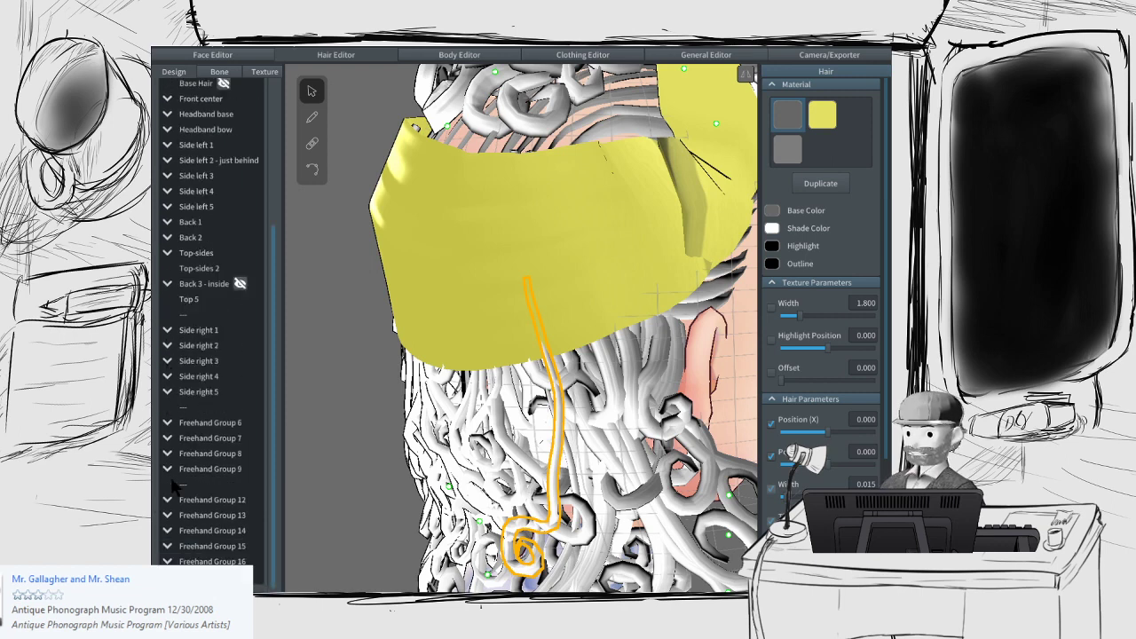
left_click(168, 516)
left_click(168, 530)
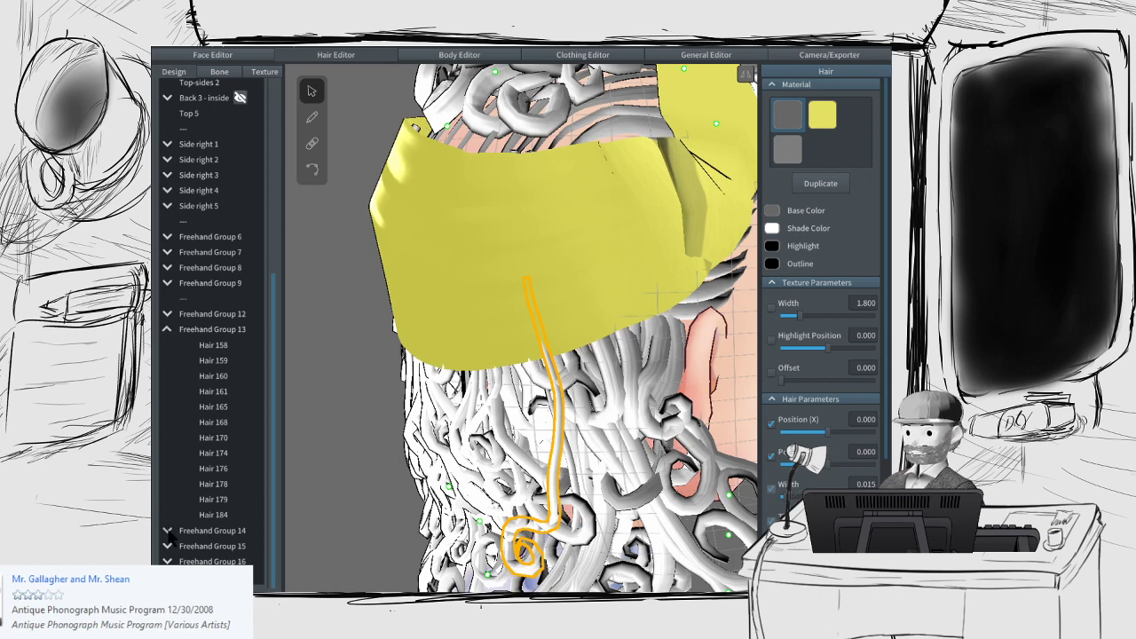
left_click(167, 546)
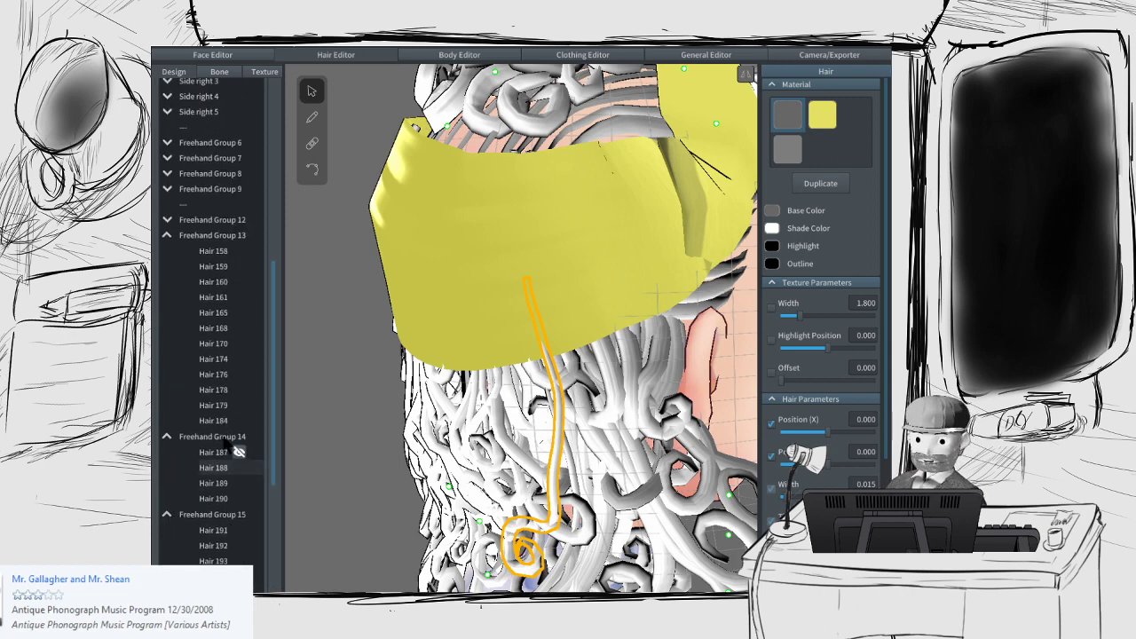
Step: Collapse Freehand Group 13 and check the strands in Freehand Groups 9, 8, 7 and 6, collapsing each again
scroll(217, 196, "up", 4)
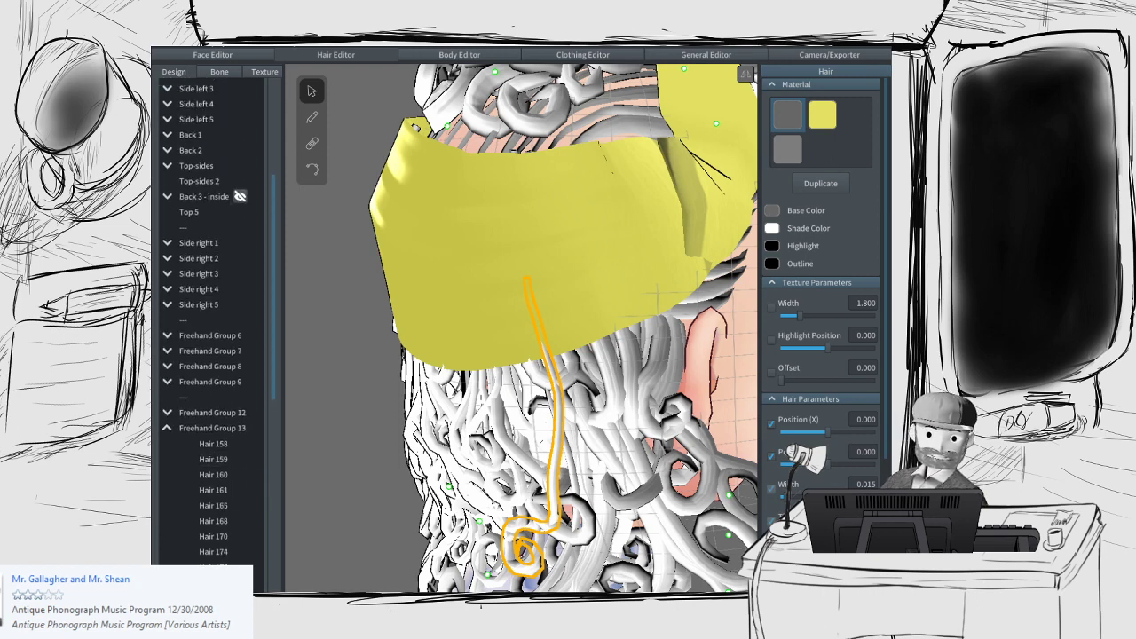
left_click(166, 428)
left_click(167, 382)
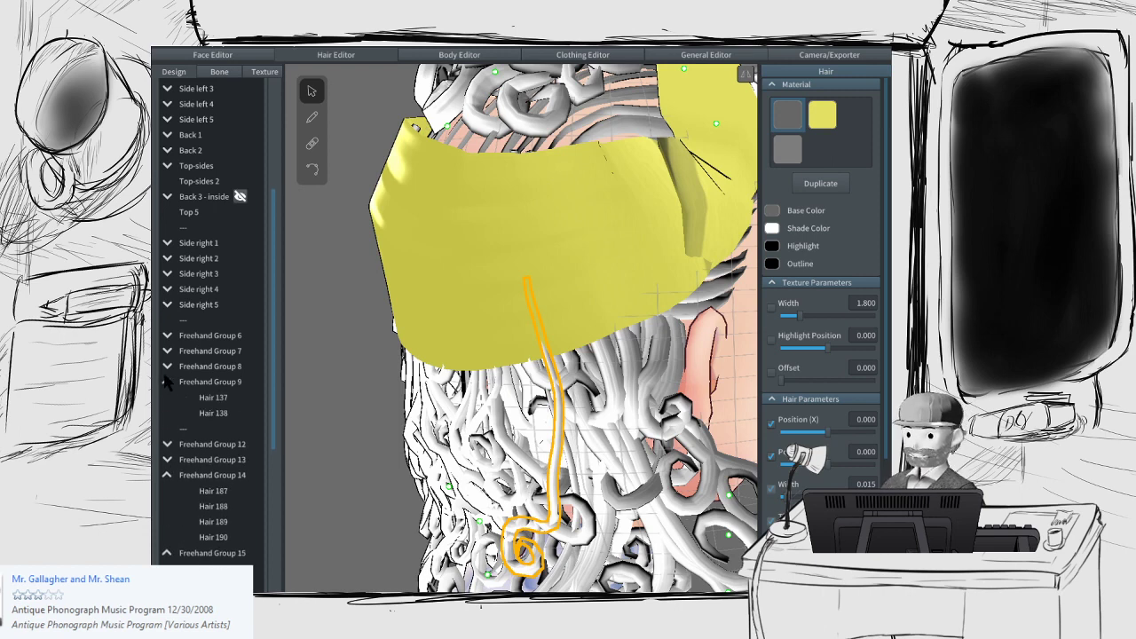
left_click(168, 367)
left_click(168, 366)
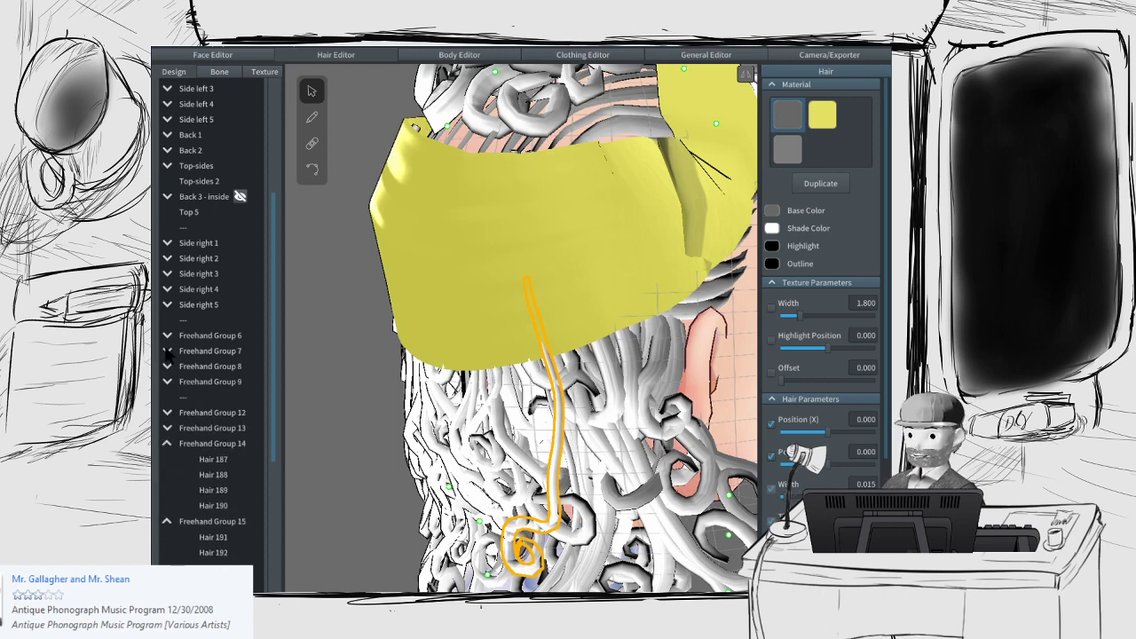
left_click(166, 350)
left_click(166, 349)
left_click(166, 330)
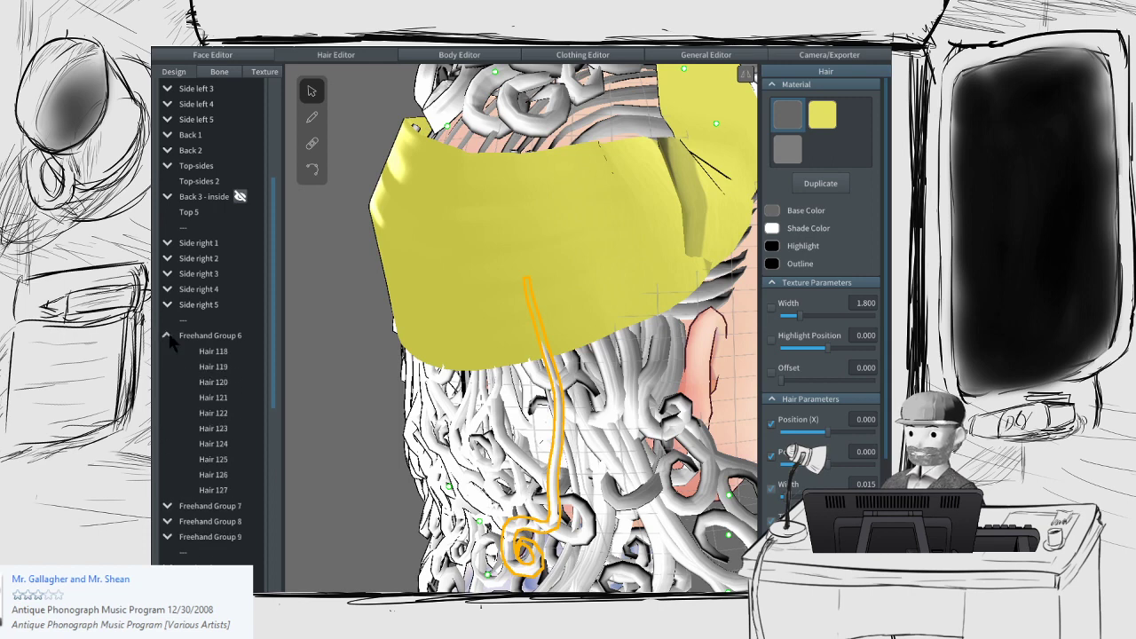
left_click(166, 330)
Step: Check the strands in the Side right 5 and Side right 4 groups and collapse both again
left_click(164, 306)
left_click(164, 307)
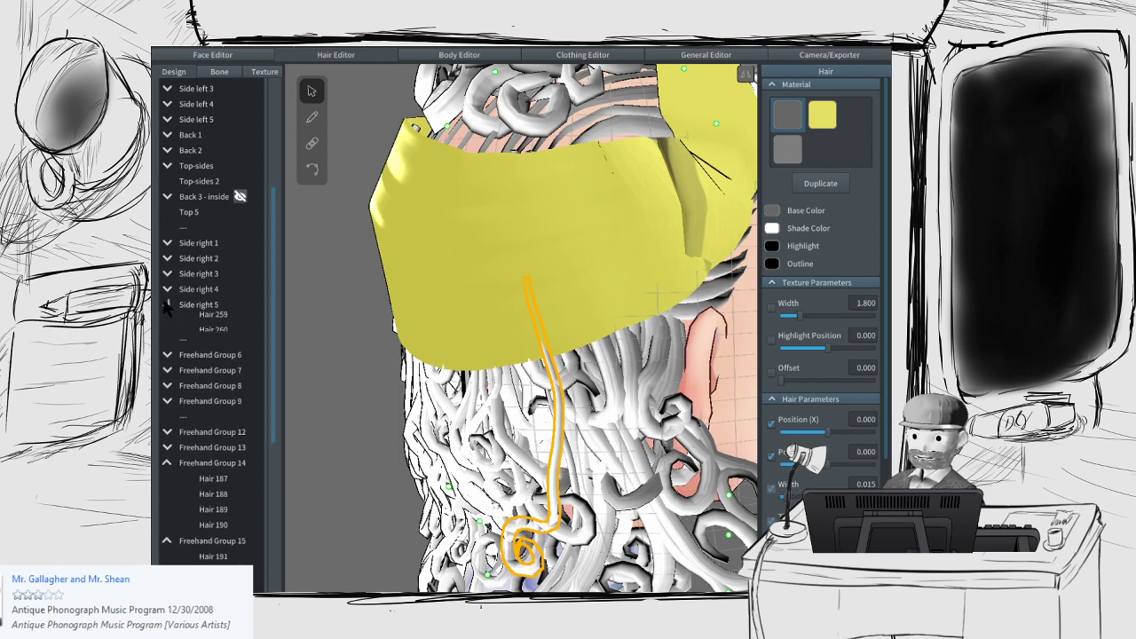
left_click(166, 302)
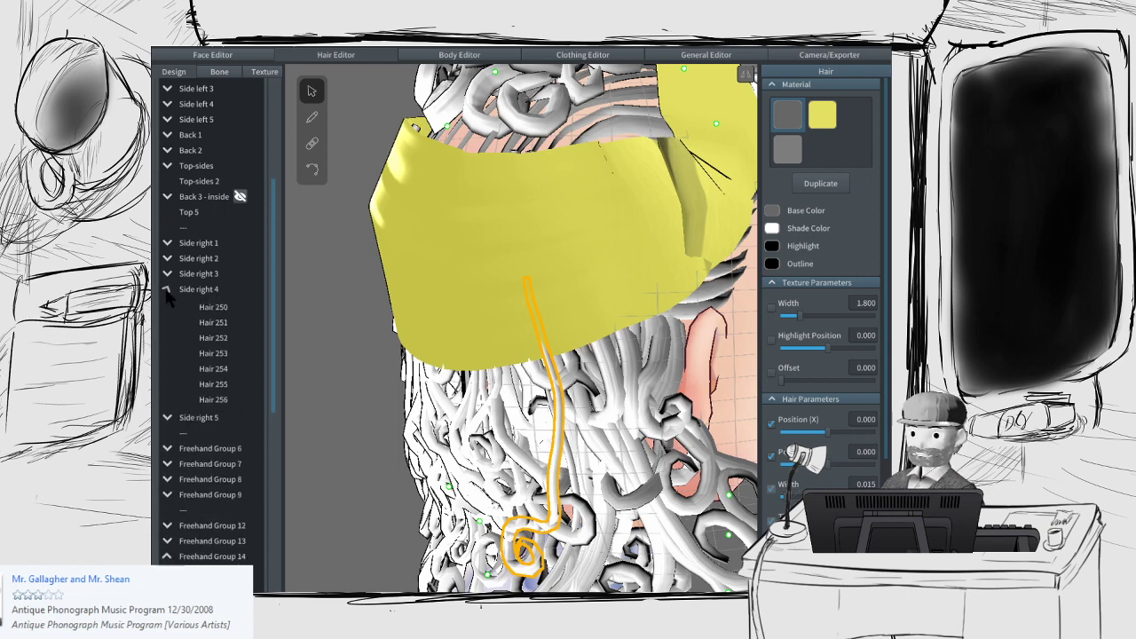
left_click(166, 302)
Step: Check the strands in the Back 2, Back 1 and Headband bow groups, collapsing each again
scroll(173, 329, "up", 3)
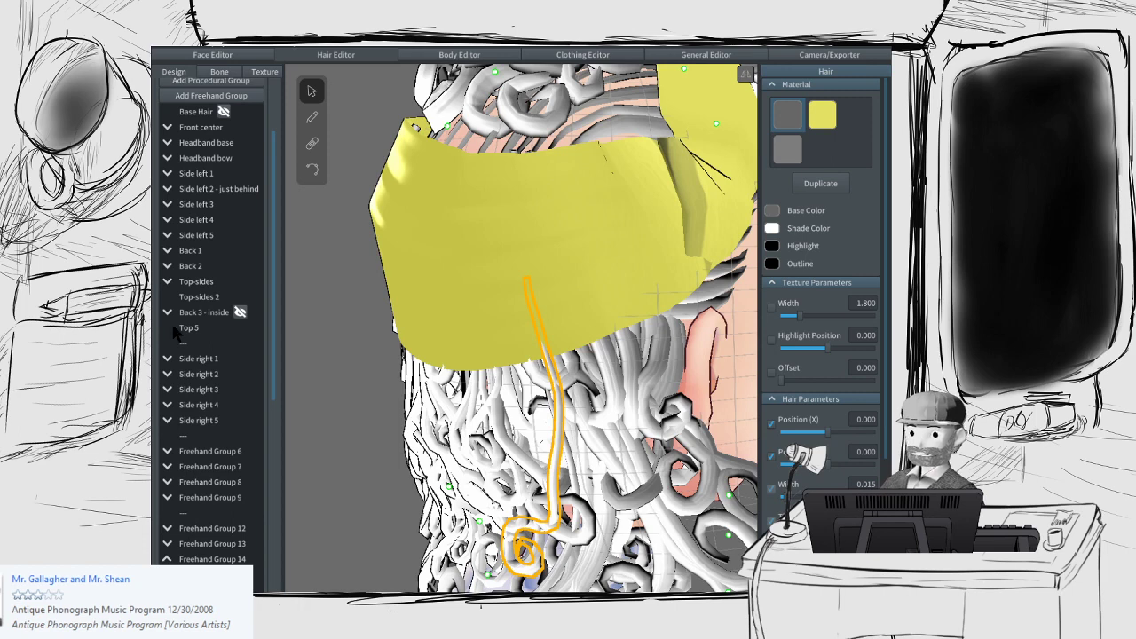
left_click(165, 267)
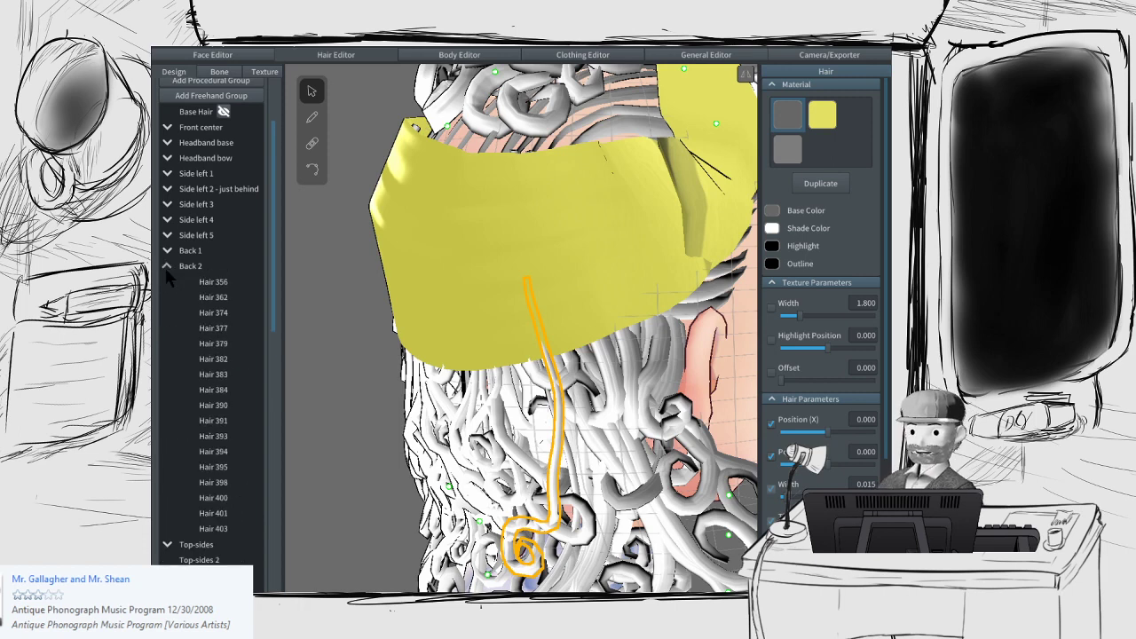
left_click(166, 267)
left_click(167, 251)
left_click(167, 251)
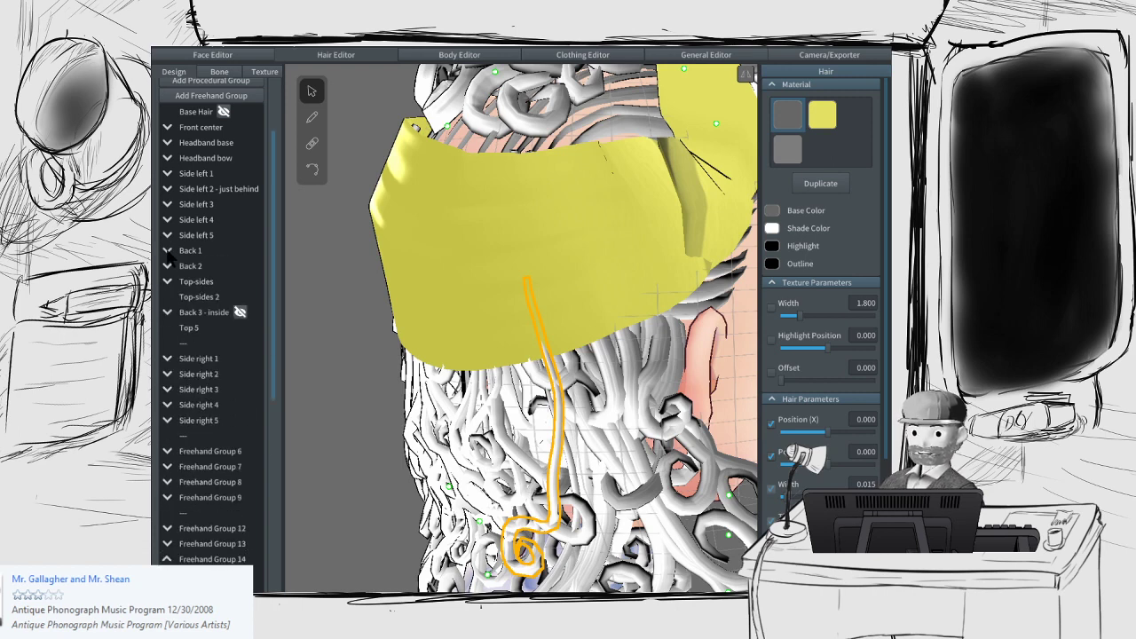
scroll(167, 354, "up", 1)
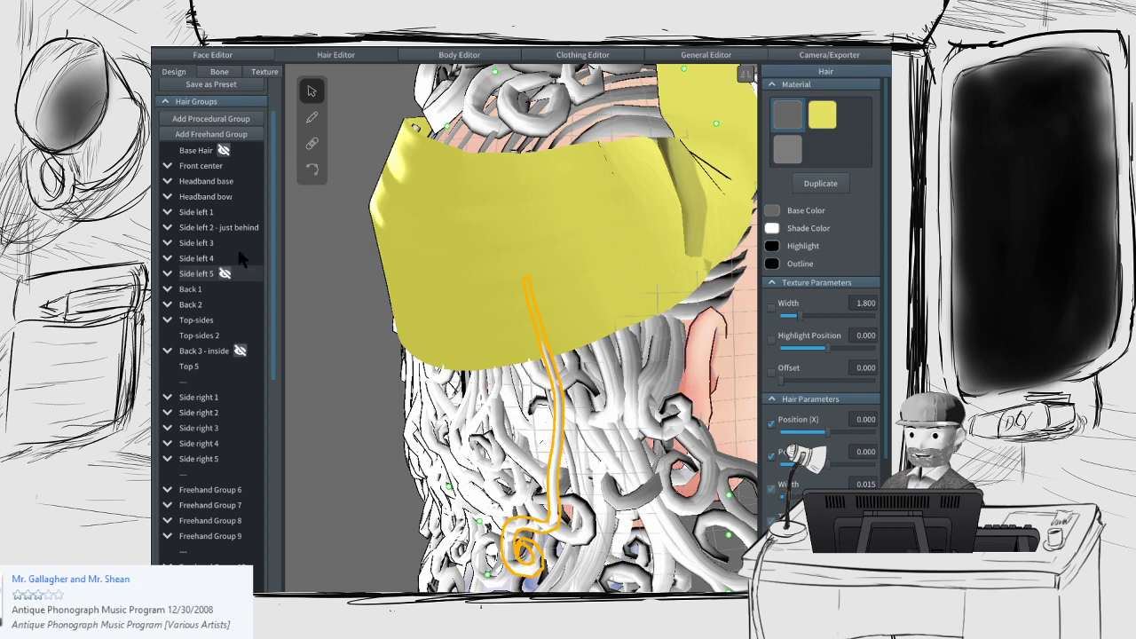
left_click(166, 196)
left_click(167, 196)
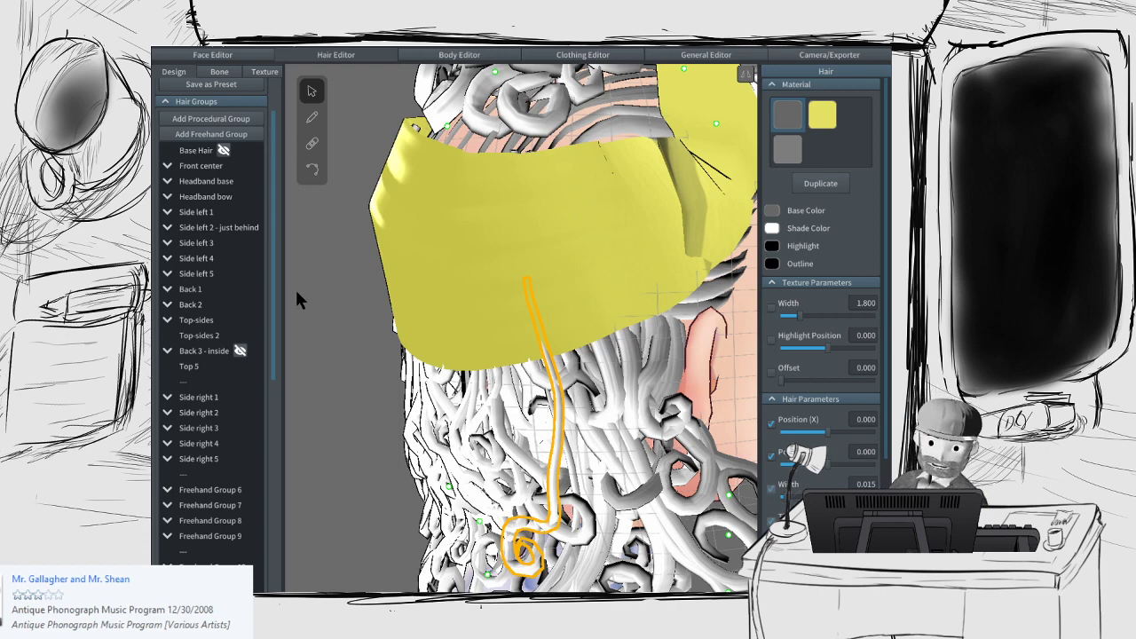
Step: Locate Hair 204 in Freehand Group 15, show its control points and reduce their number
left_click_drag(276, 308, 276, 519)
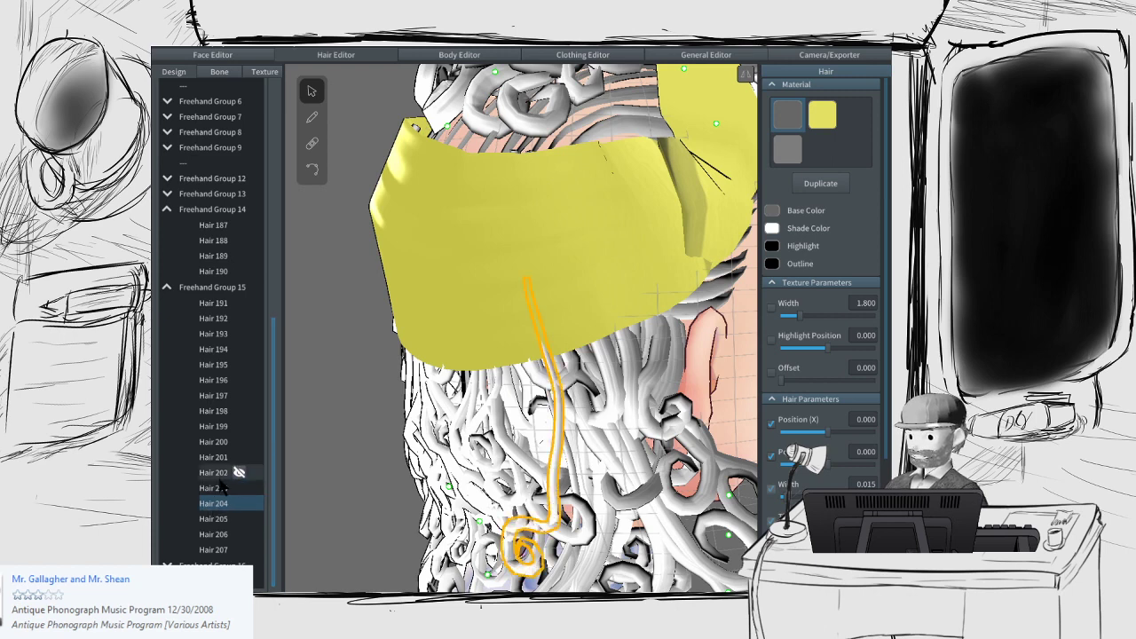
left_click(311, 168)
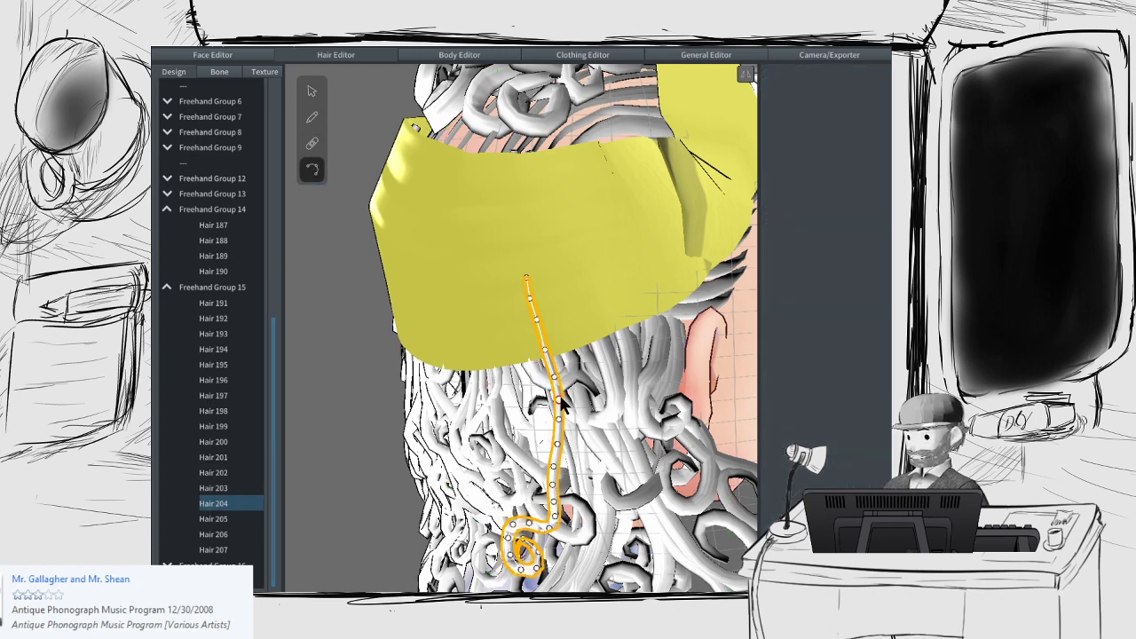
right_click(216, 504)
left_click(229, 453)
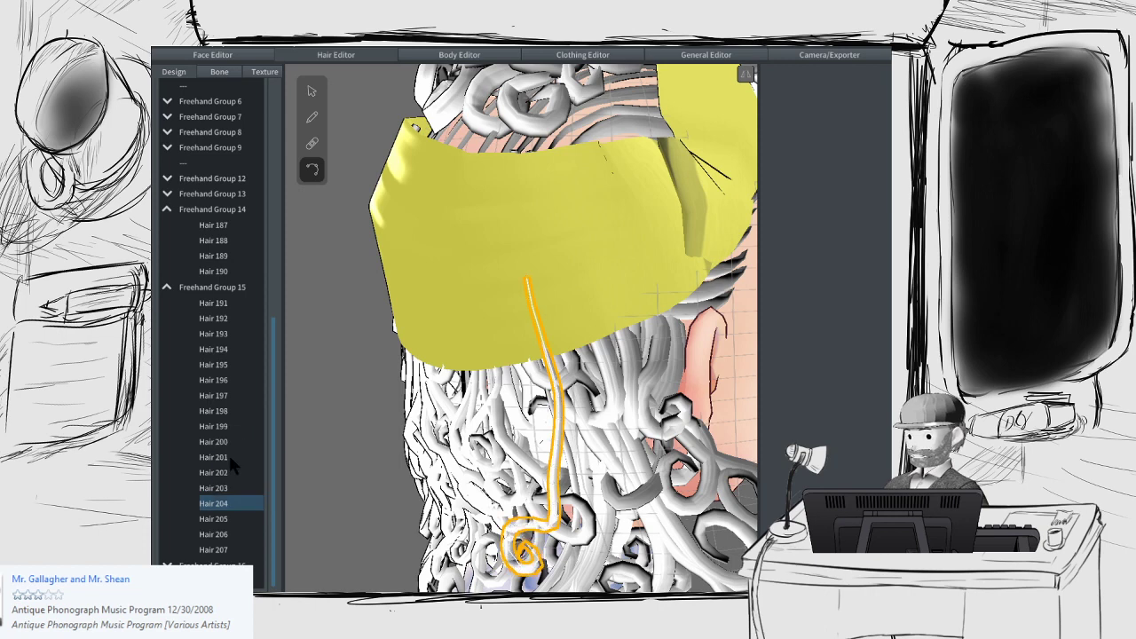
Step: Reshape the top of Hair 204 by moving its upper control points so the strand starts just above the headband's lower edge
left_click(557, 395)
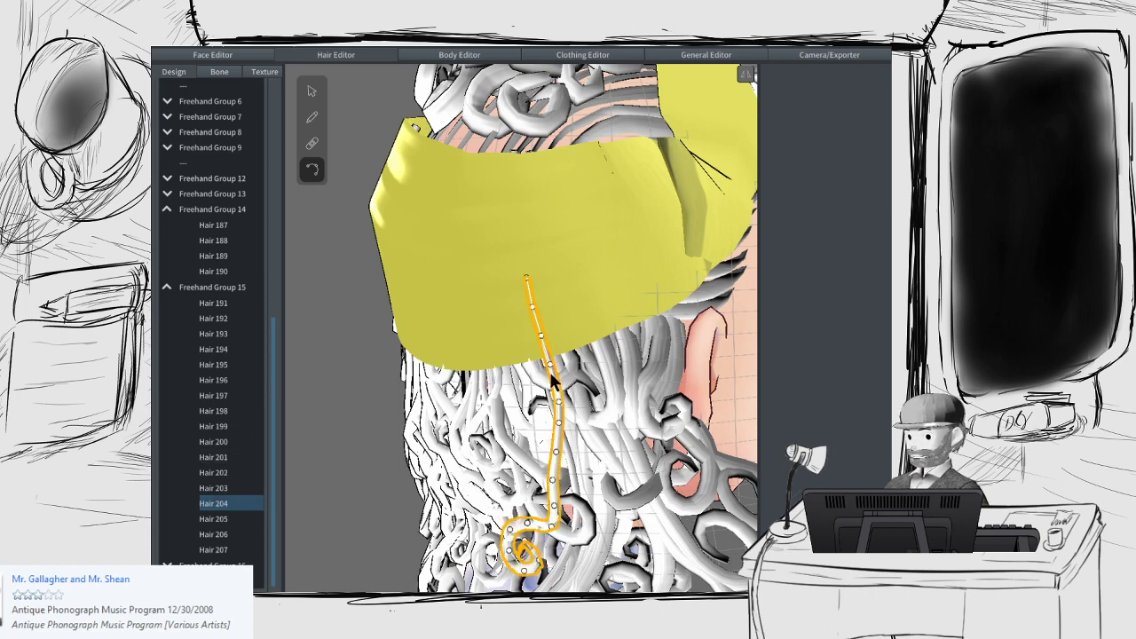
left_click(540, 330)
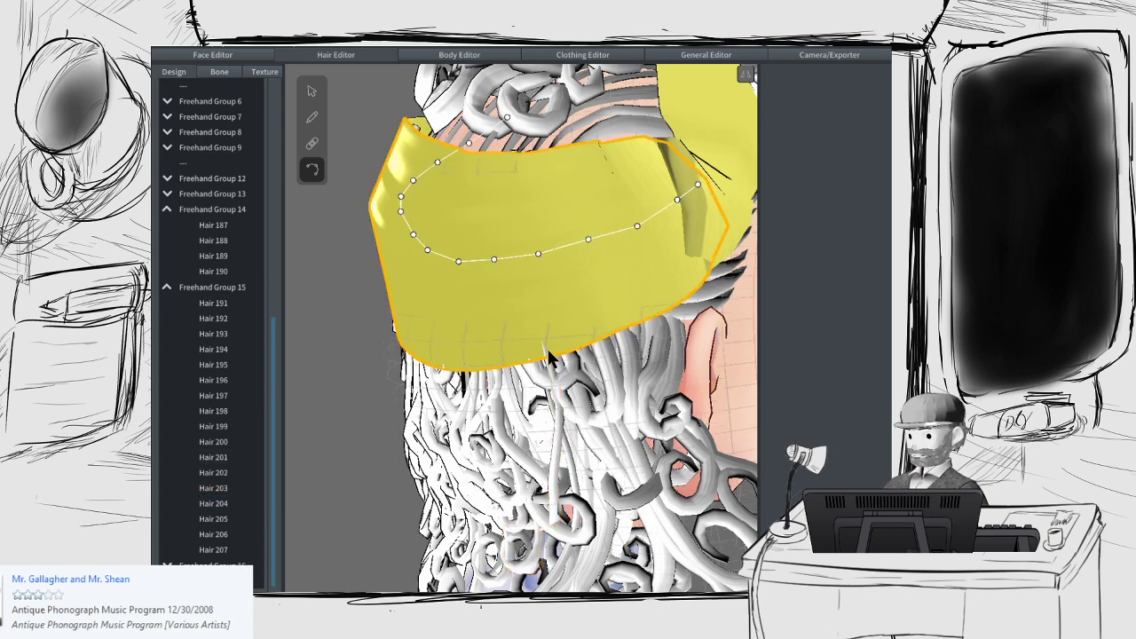
left_click(552, 431)
left_click(539, 333)
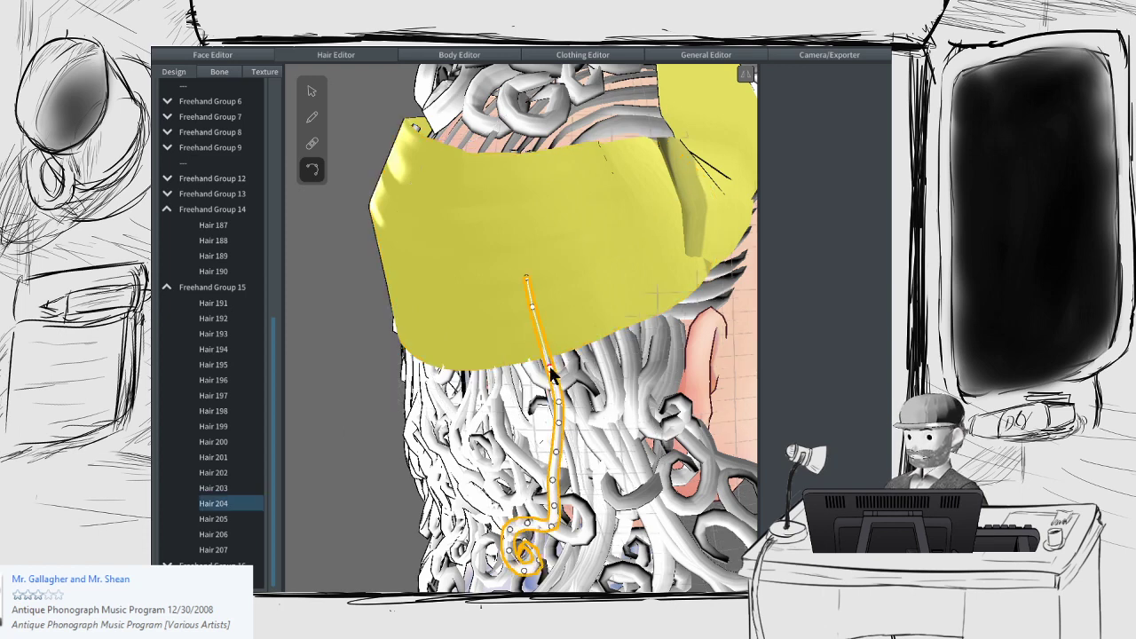
left_click_drag(533, 303, 526, 277)
left_click(546, 348)
scroll(546, 355, "down", 3)
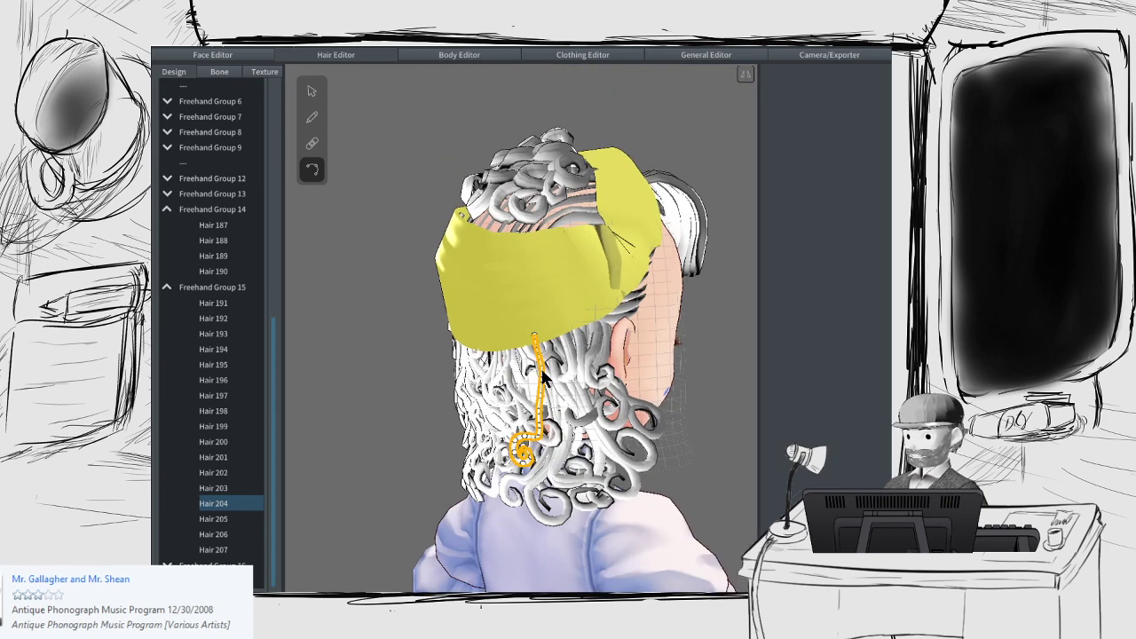
Step: Select the bow's rear loop on the headband and reposition its control points to spread and reshape the loop
left_click(700, 342)
right_click_drag(699, 341, 581, 364)
left_click(311, 90)
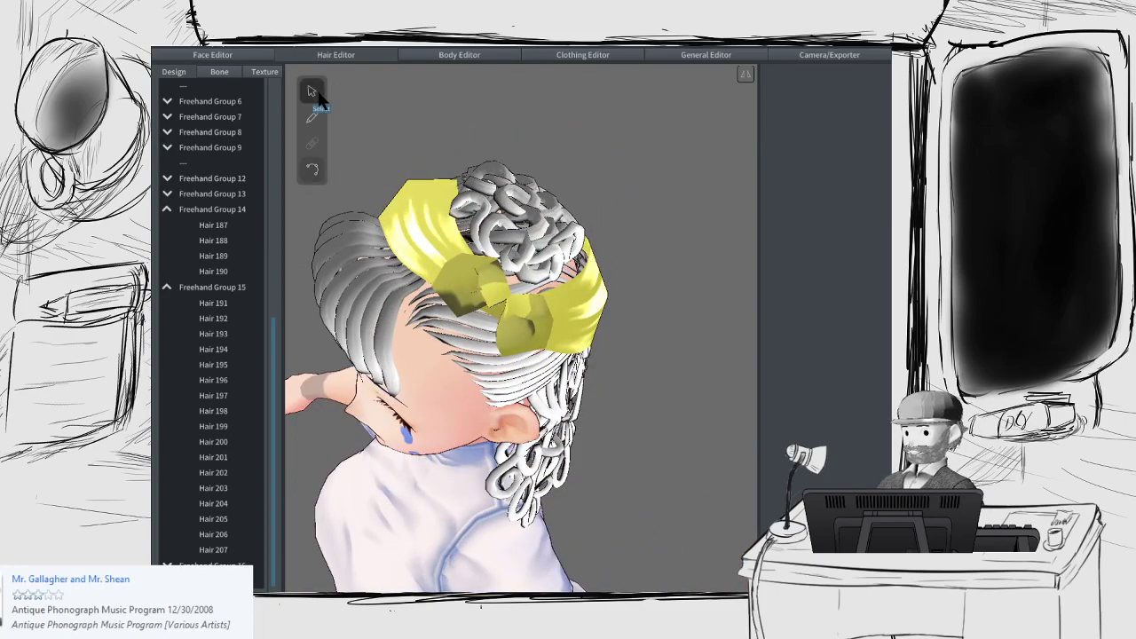
left_click(520, 326)
scroll(514, 319, "up", 5)
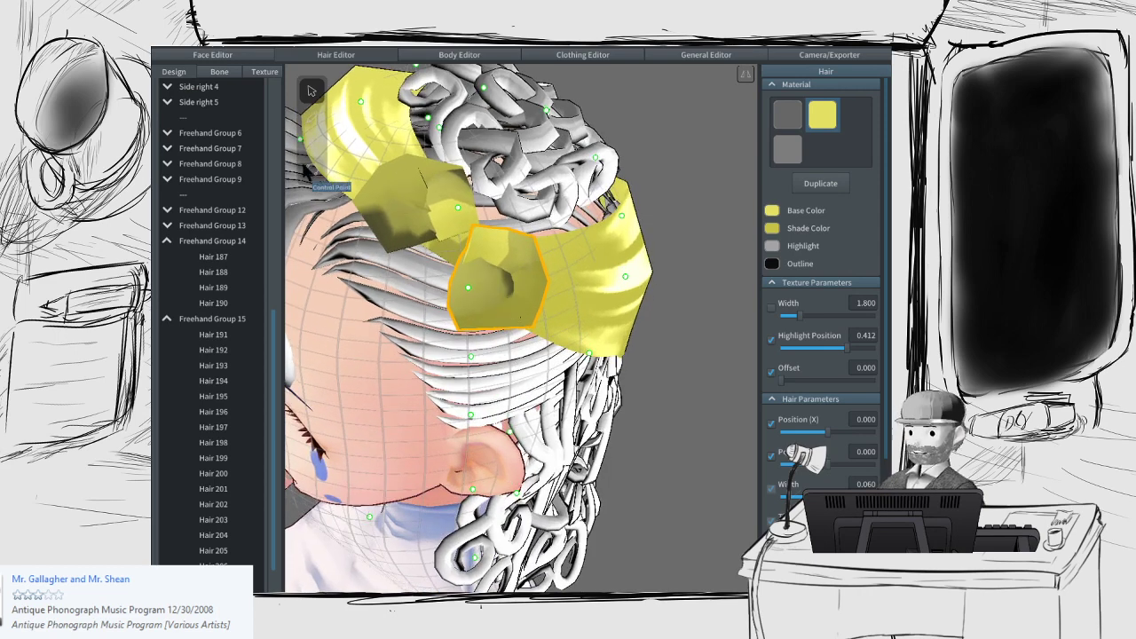
left_click(309, 170)
scroll(473, 253, "up", 2)
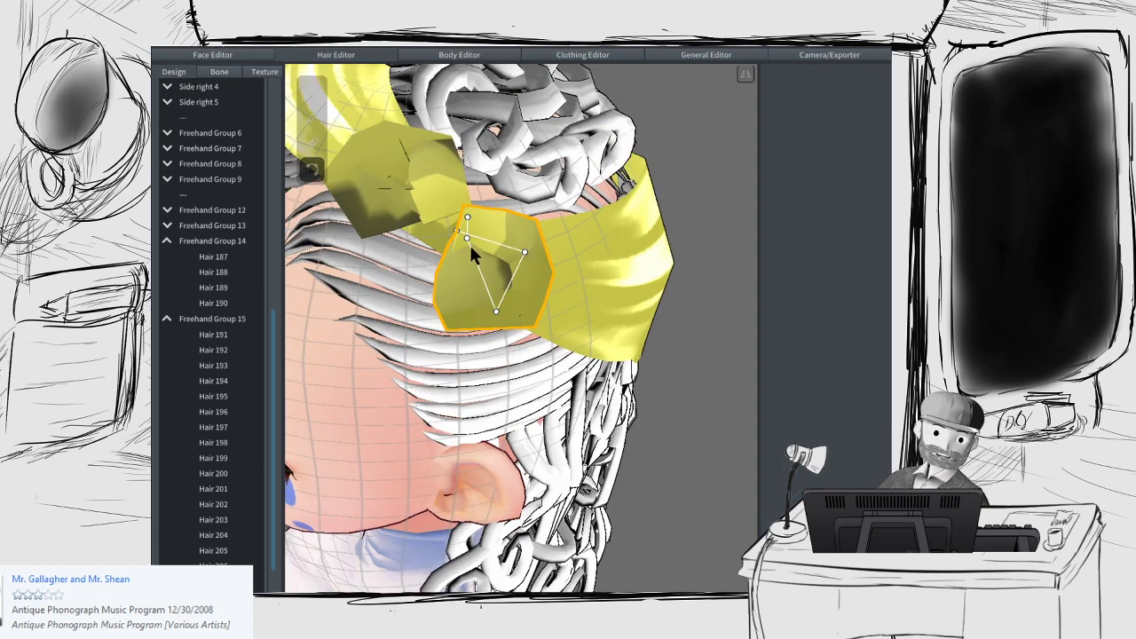
left_click_drag(470, 247, 551, 275)
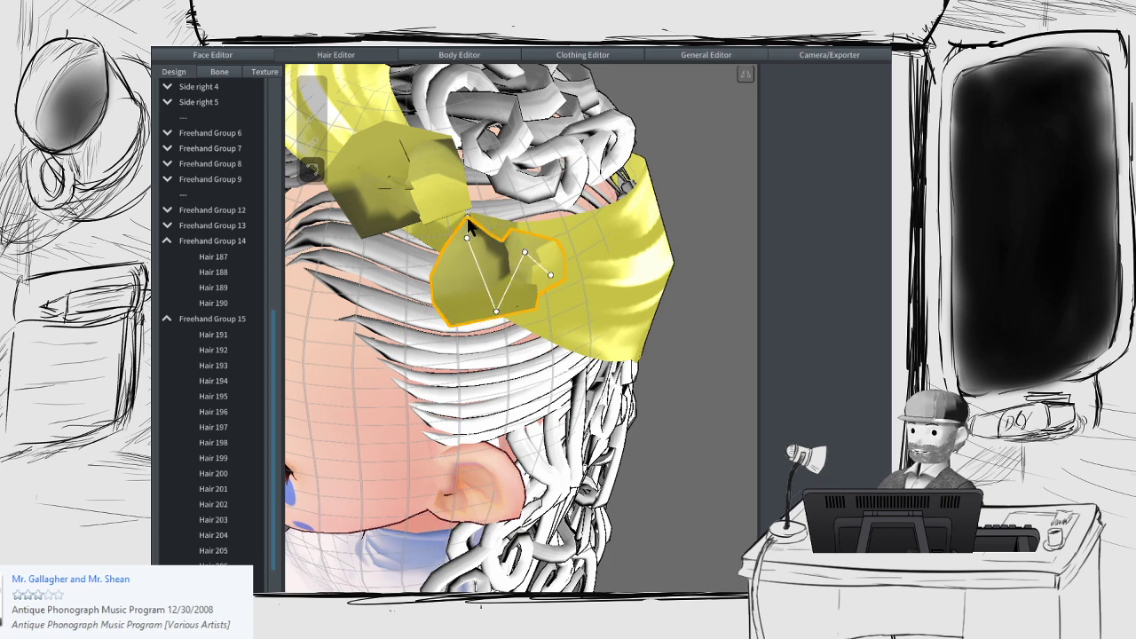
left_click_drag(469, 226, 441, 249)
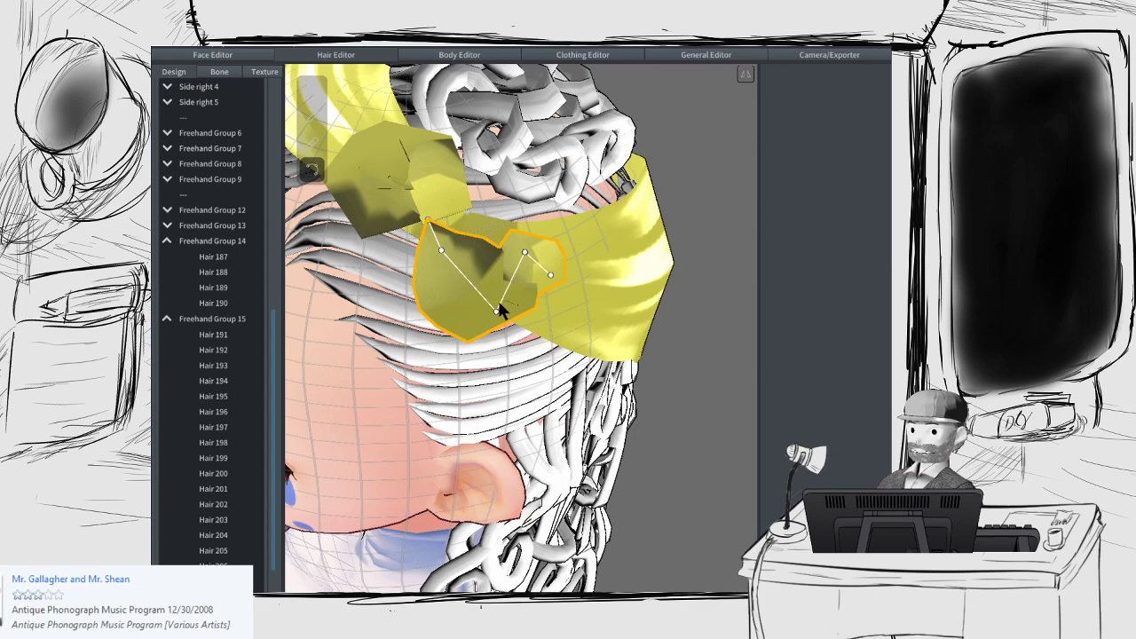
left_click_drag(548, 273, 415, 249)
Step: Check the bow from the front with the Headband bow group selected, return to the selection tool and clear the selection
scroll(507, 306, "down", 10)
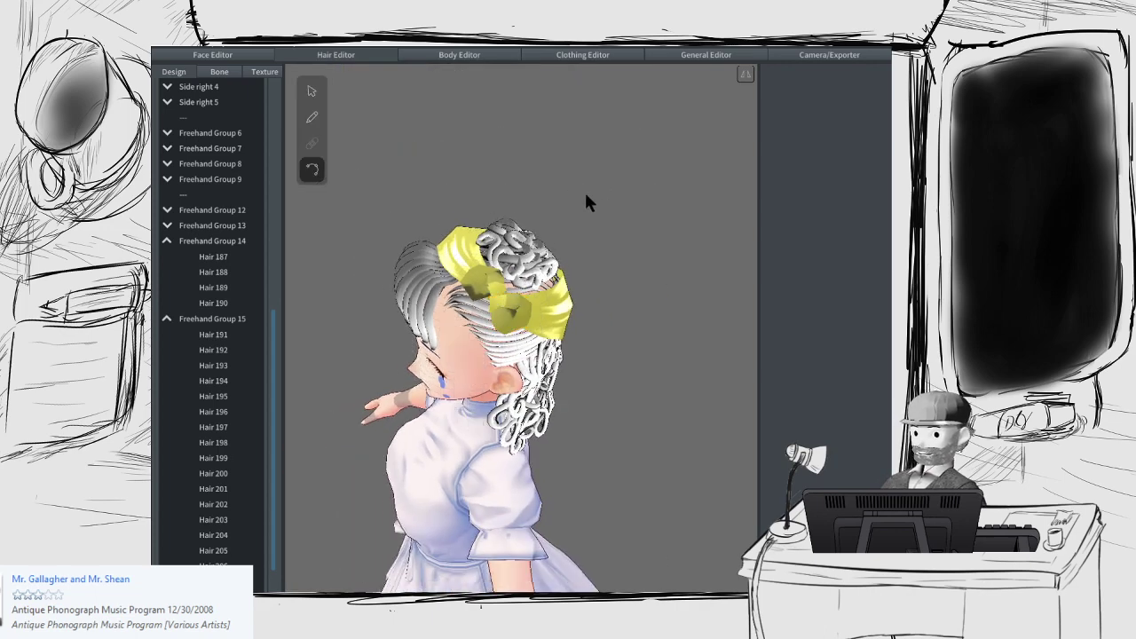
right_click_drag(522, 224, 592, 229)
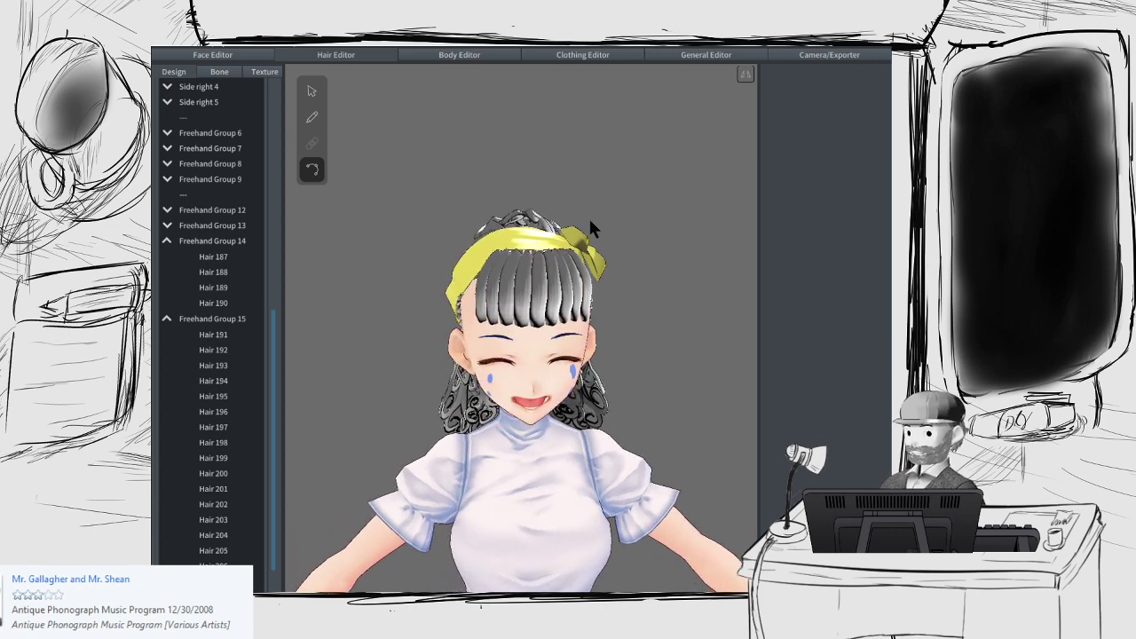
scroll(209, 222, "up", 10)
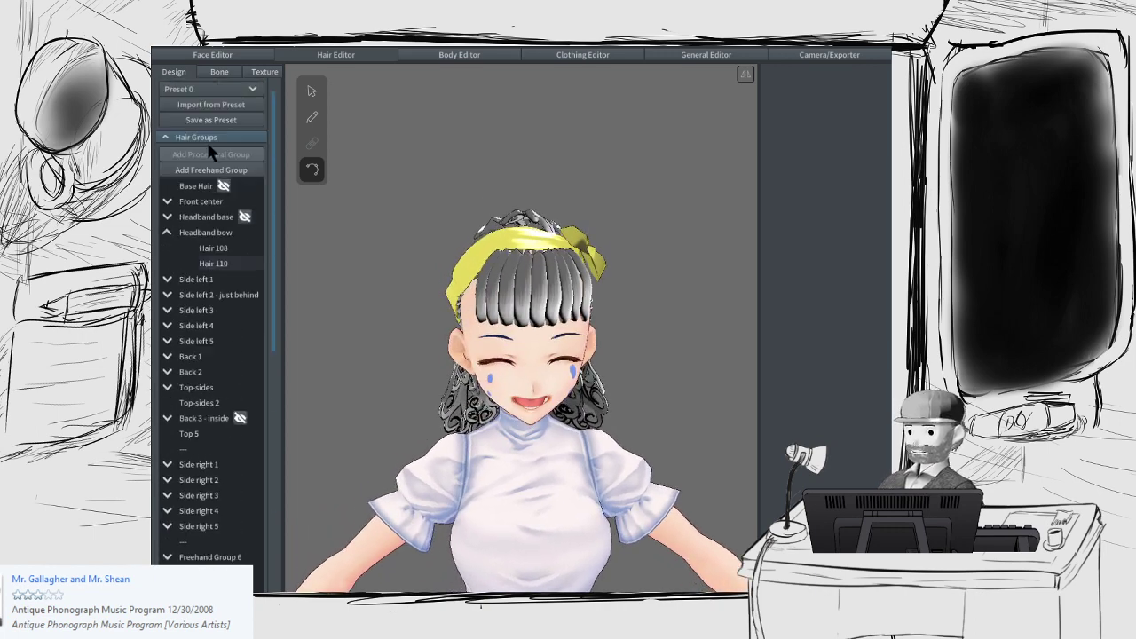
left_click(208, 250)
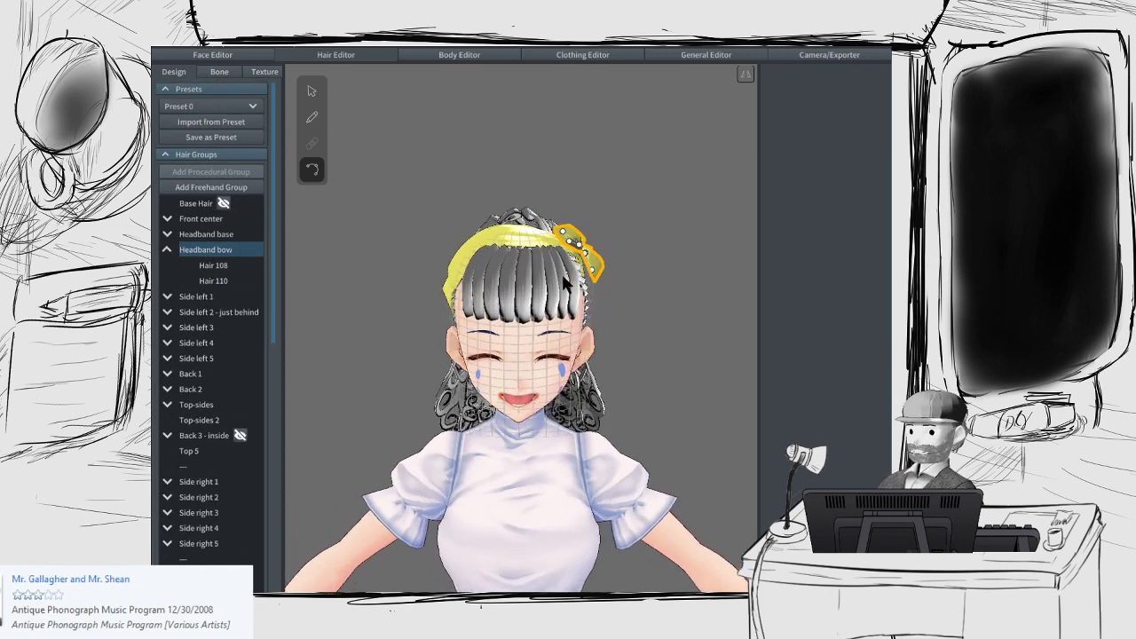
left_click(309, 92)
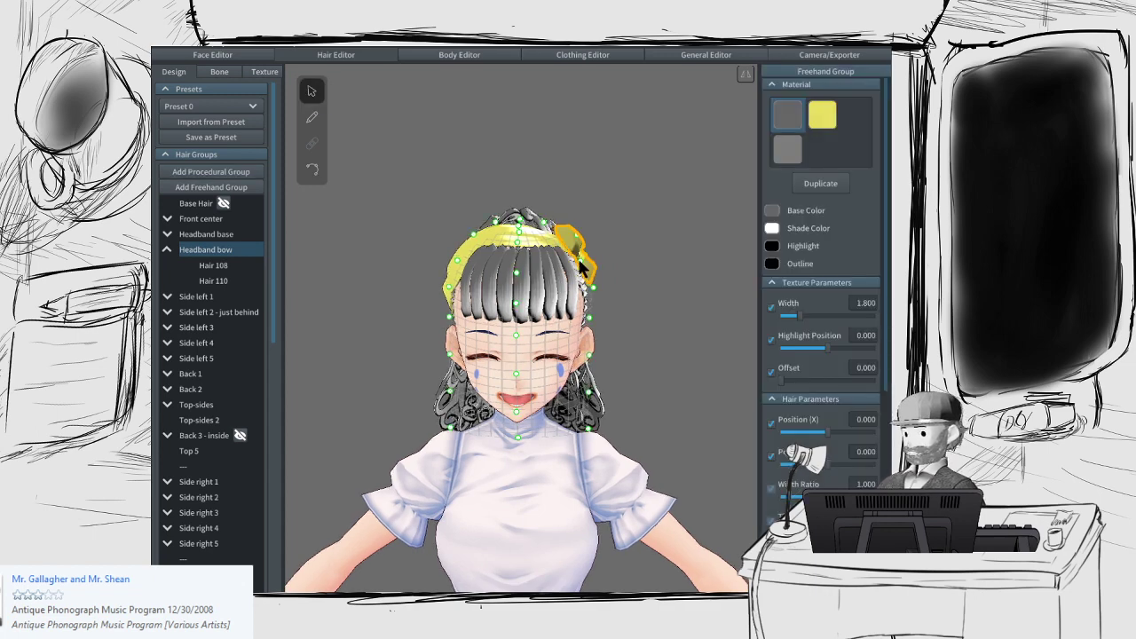
left_click(628, 220)
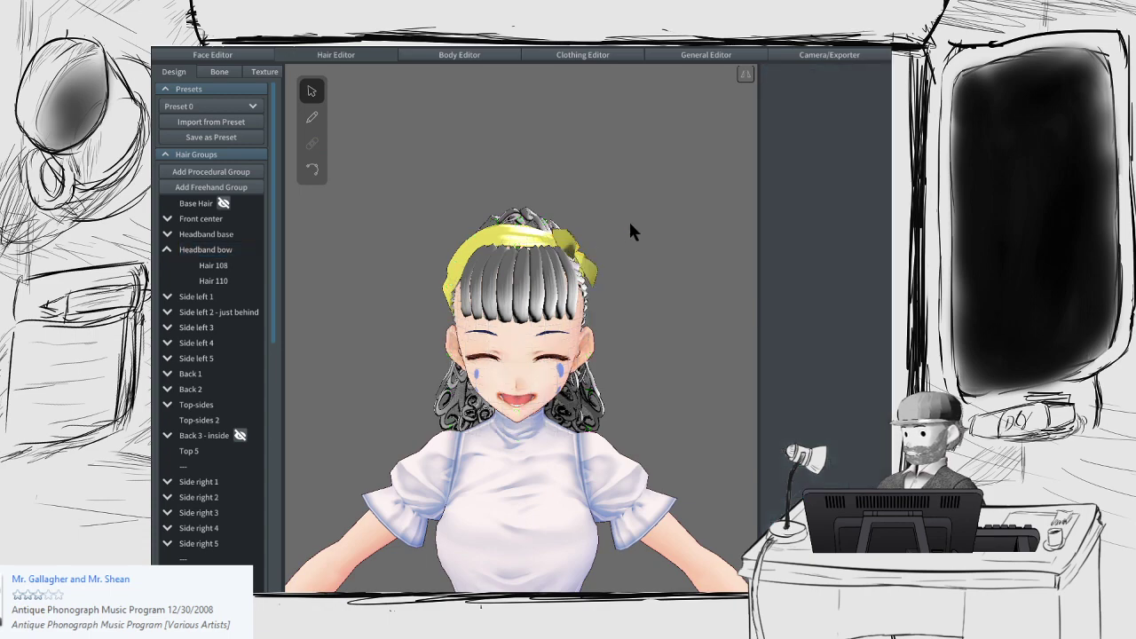
Step: Show the hair bone groups and rename Bone Group 23 as "Top Donut 1"
mouse_move(628, 220)
right_mouse_down()
mouse_move(605, 209)
mouse_move(544, 281)
mouse_move(494, 286)
mouse_move(358, 161)
right_mouse_up()
scroll(533, 289, "up", 3)
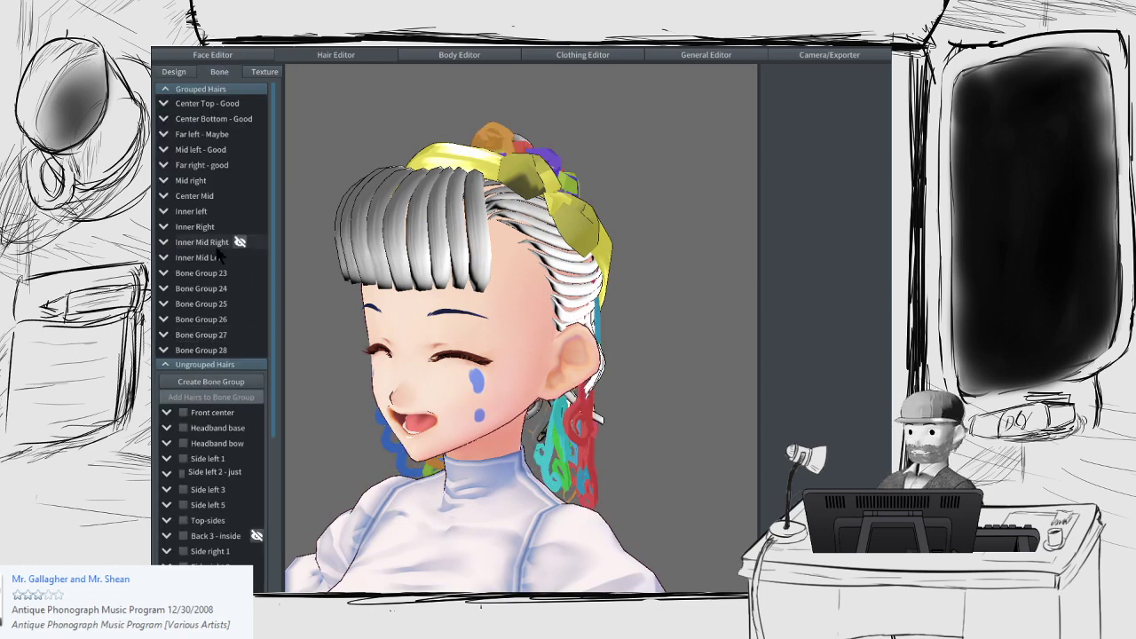
left_click(210, 277)
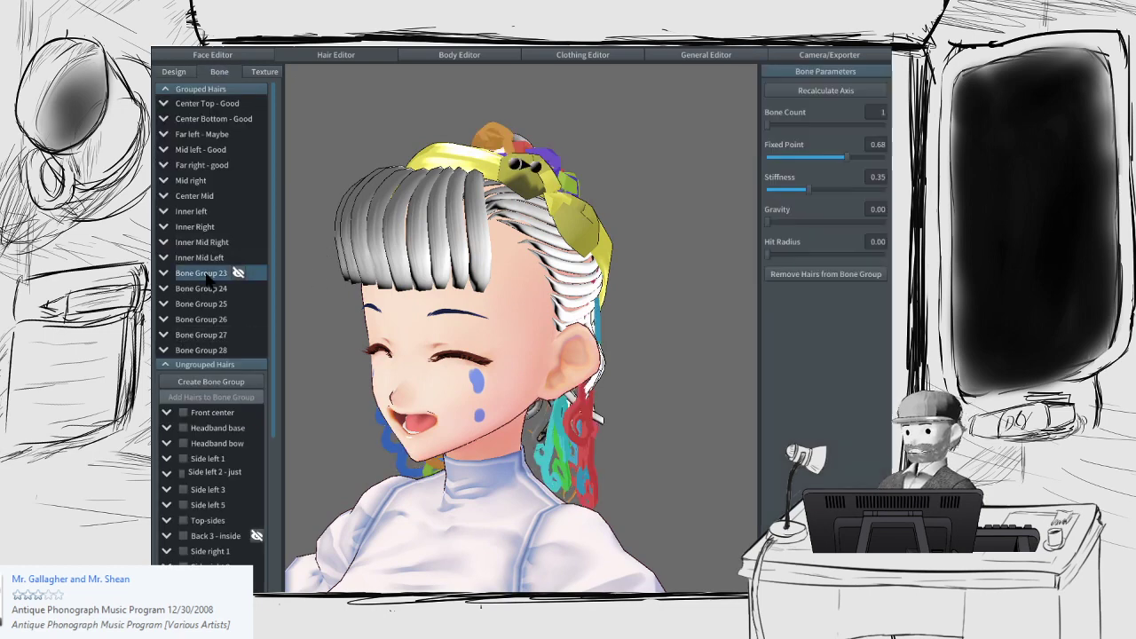
right_click(210, 277)
left_click(283, 277)
left_click(468, 313)
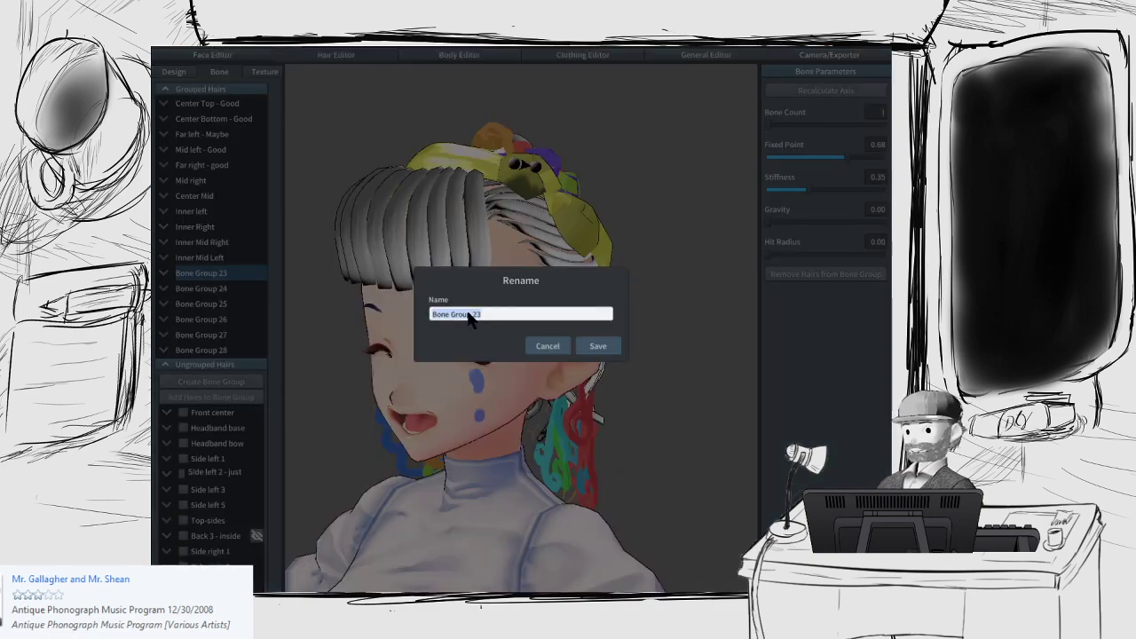
type("Top Donut")
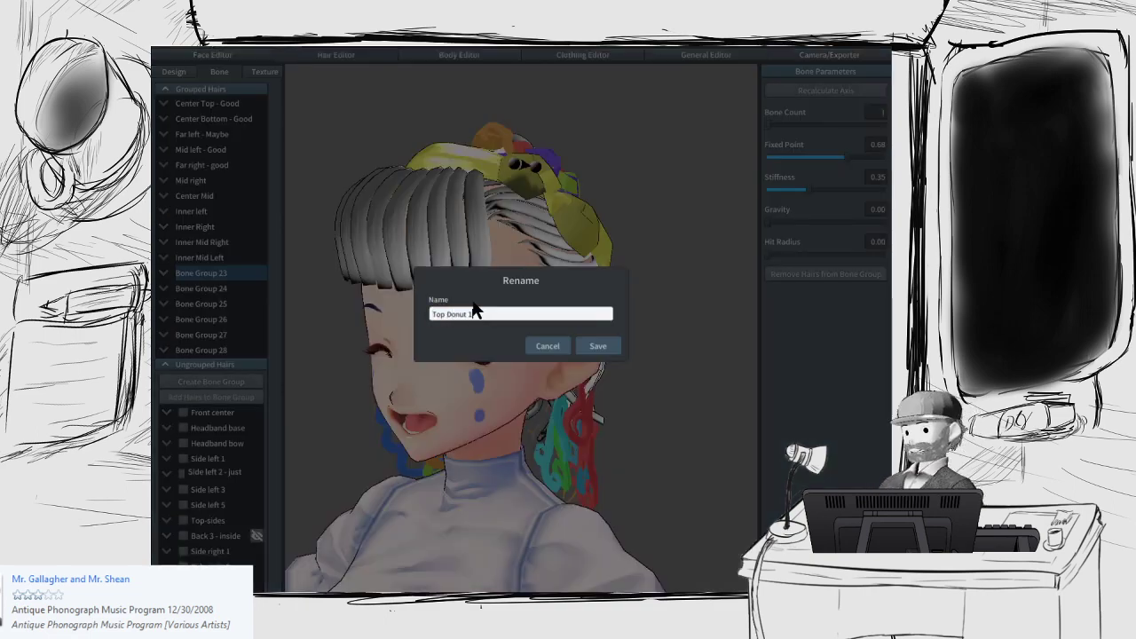
type(" 1")
left_click(590, 346)
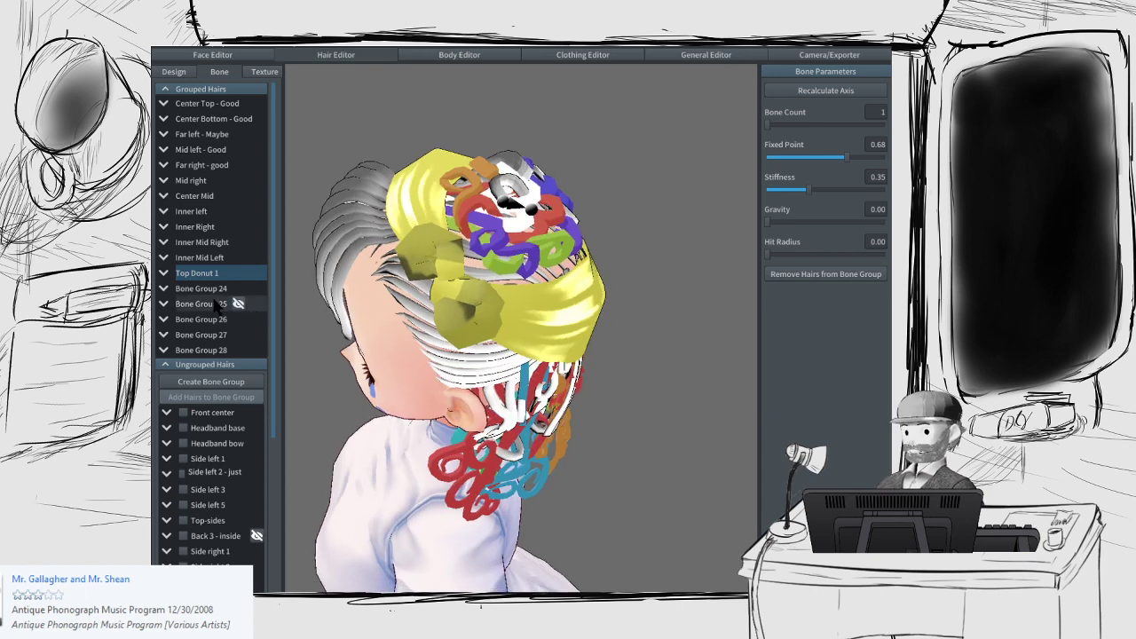
Step: Rename Bone Group 24 in the grouped hairs as "Top Donut 2"
right_click(210, 291)
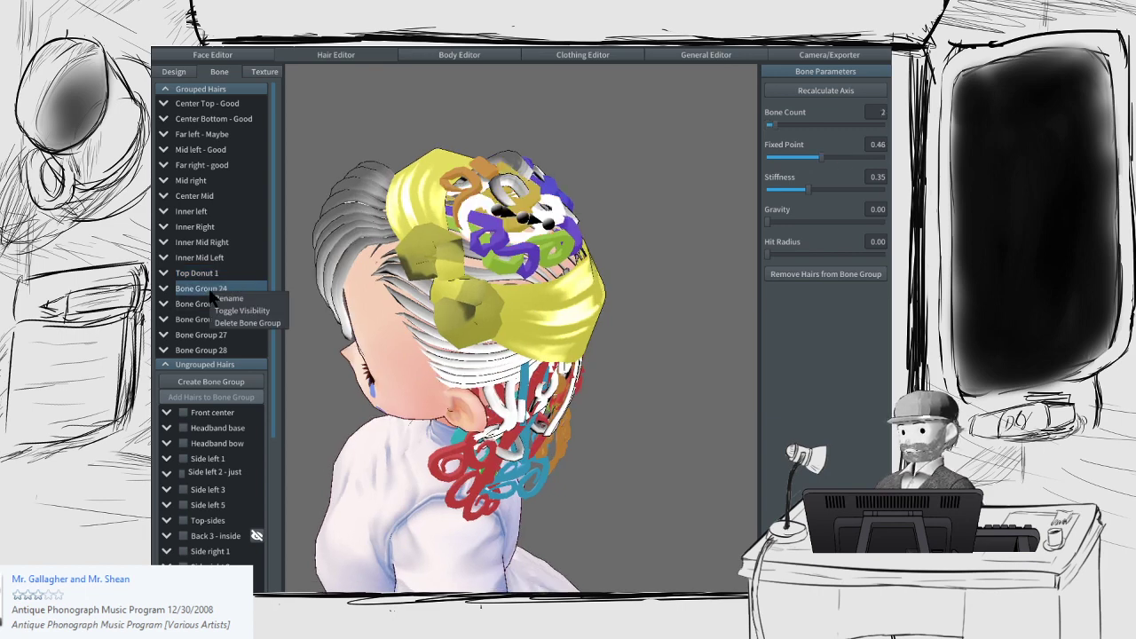
left_click(220, 302)
left_click(451, 314)
type("Top Donut 1")
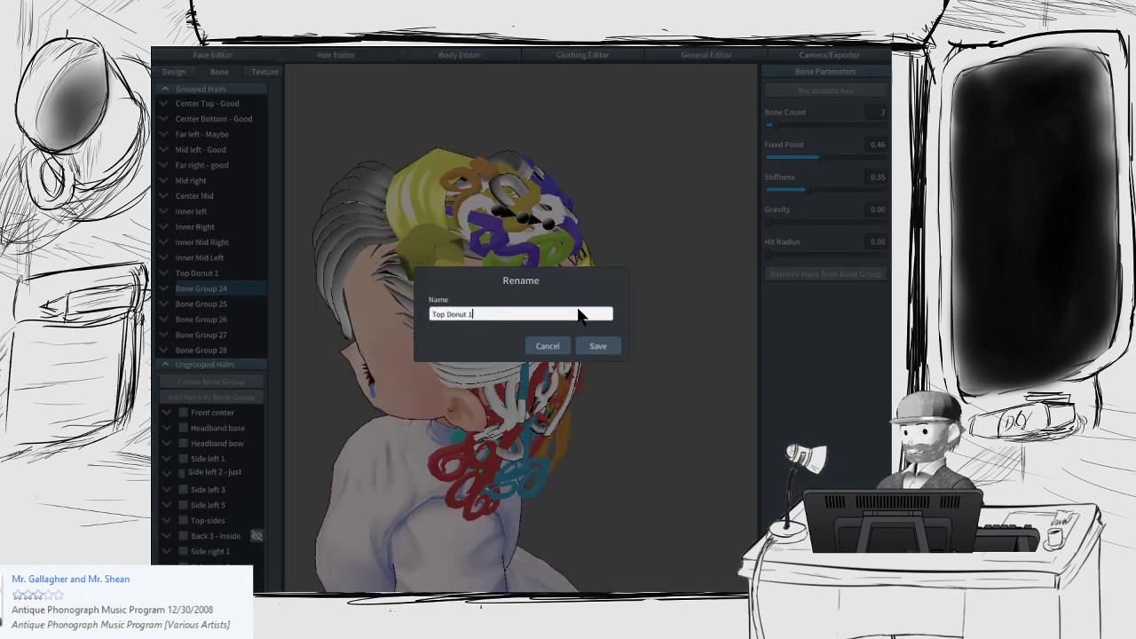
key("BackSpace")
key("ctrl+a")
left_click(578, 310)
type("2")
left_click(597, 346)
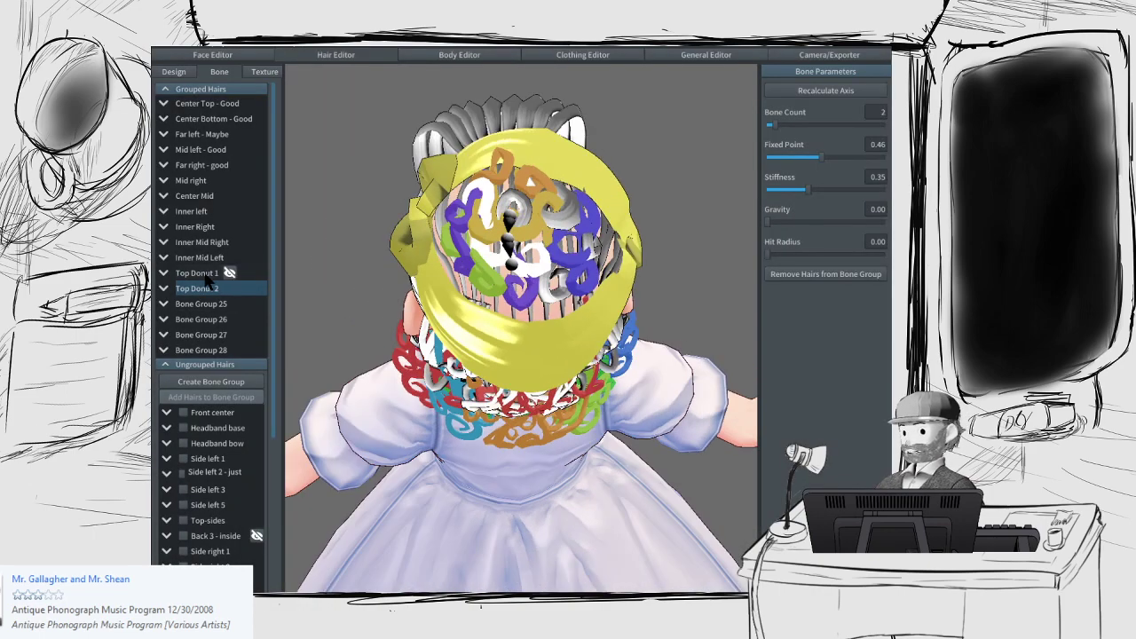
Step: Rename the bone group "Top Donut 1" as "Top Donut Center"
left_click(202, 274)
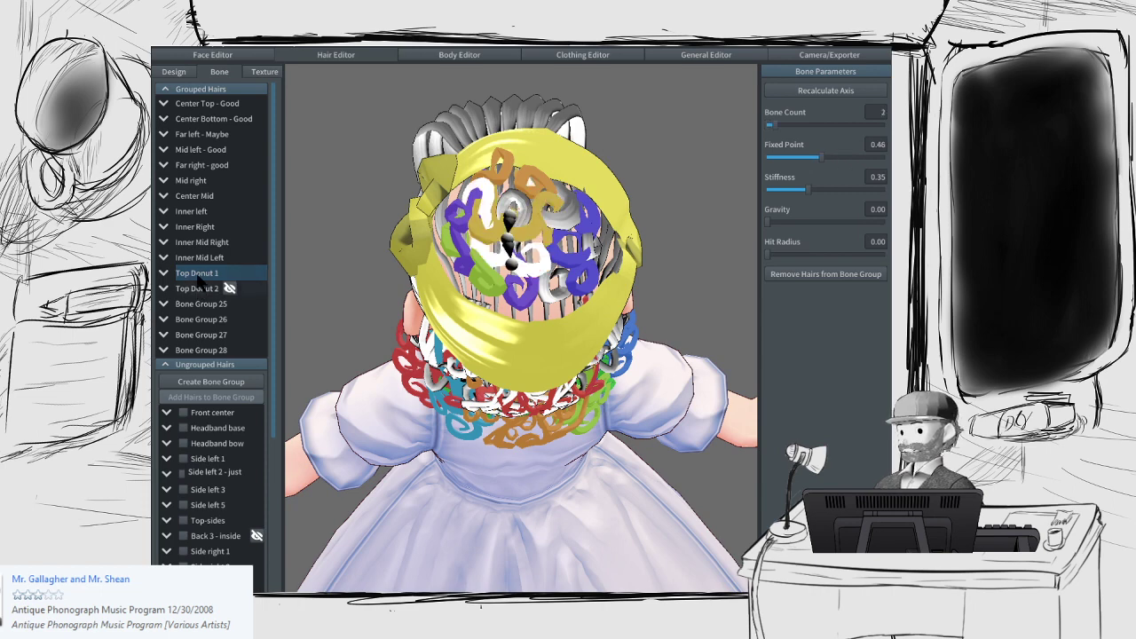
right_click(199, 277)
left_click(210, 286)
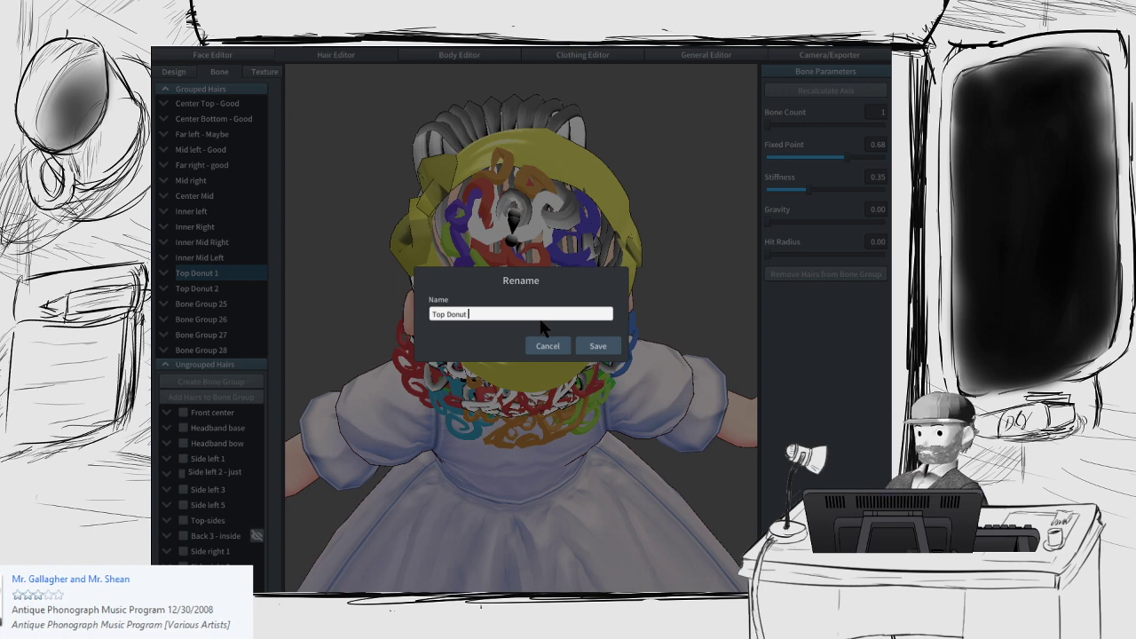
type("Center")
left_click(611, 348)
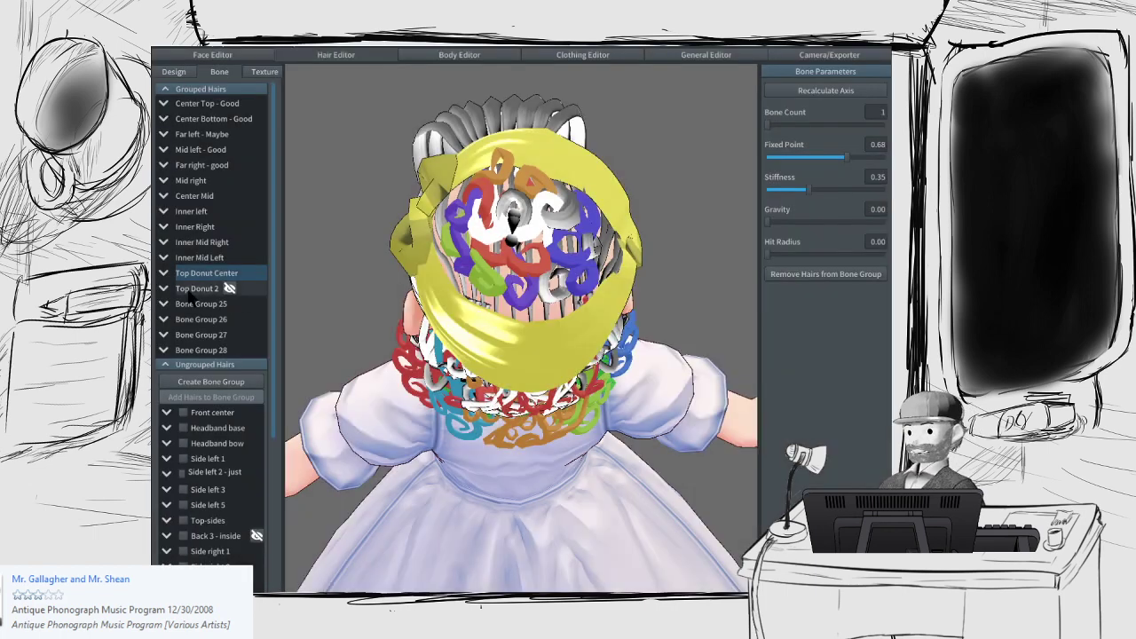
Step: Rename the bone group "Top Donut 2" as "Top Donut Mid-Left"
left_click(198, 291)
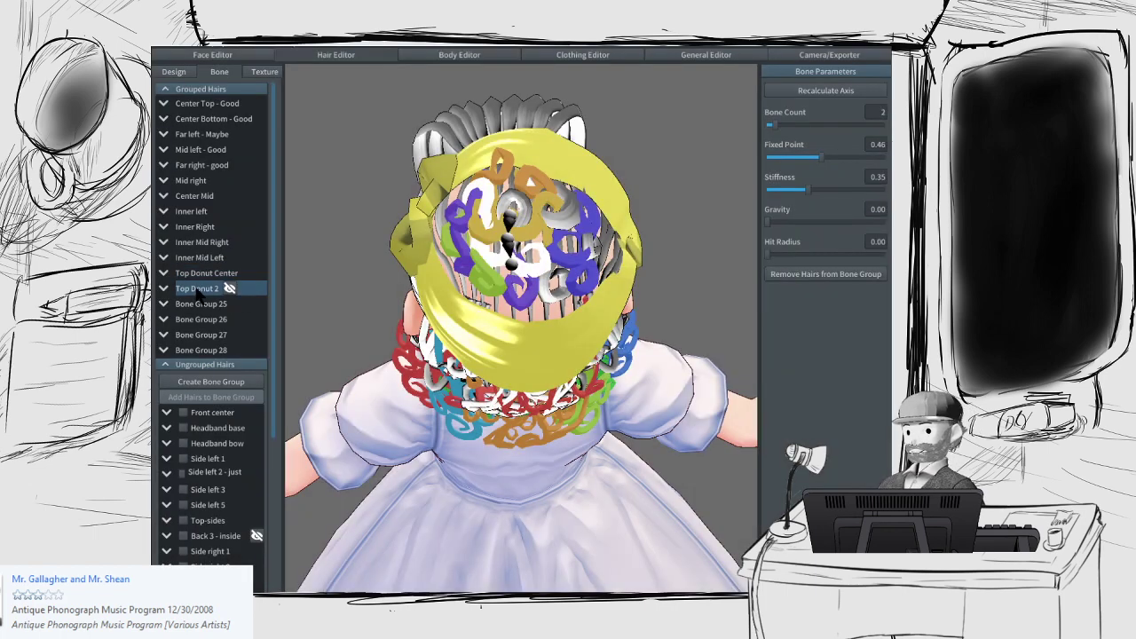
right_click(199, 293)
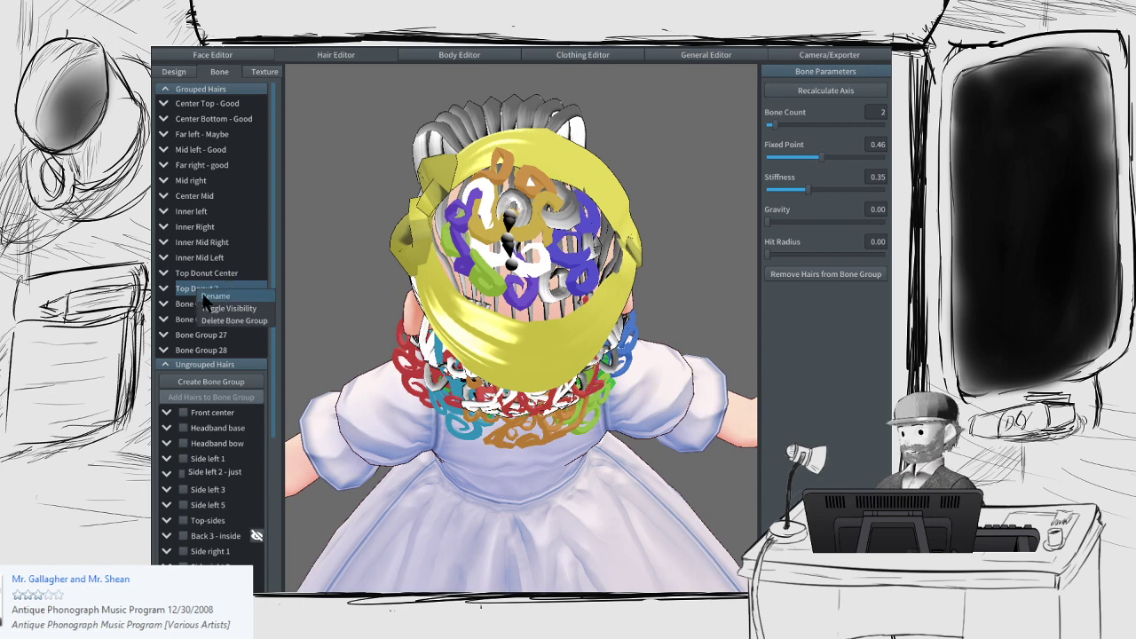
left_click(217, 297)
left_click(484, 315)
left_click(491, 315)
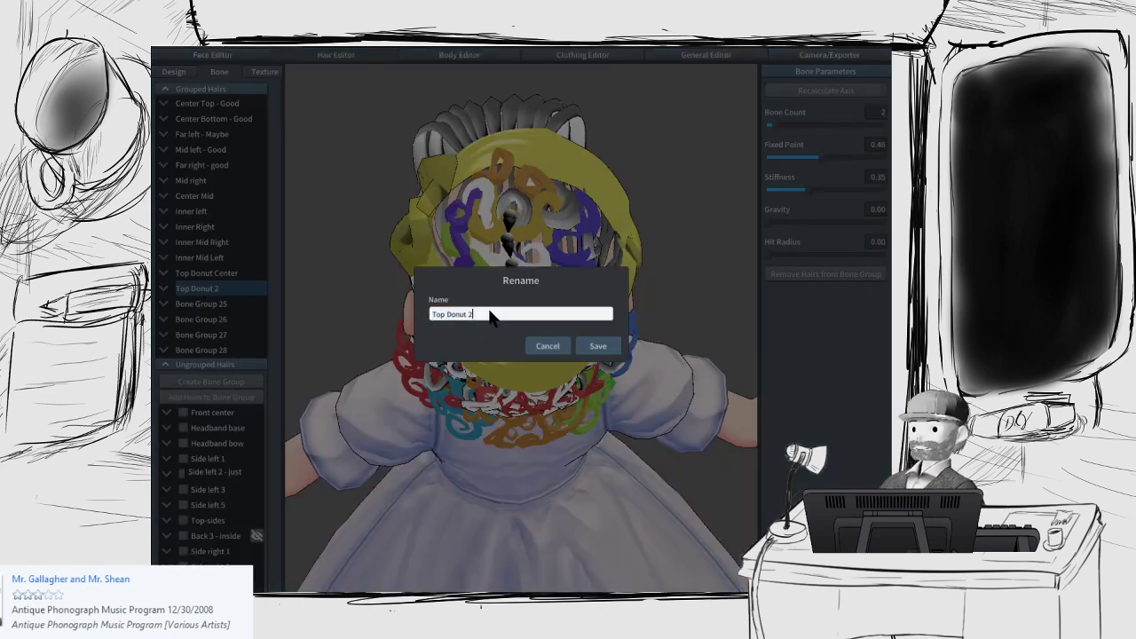
key("BackSpace")
type("Midlef")
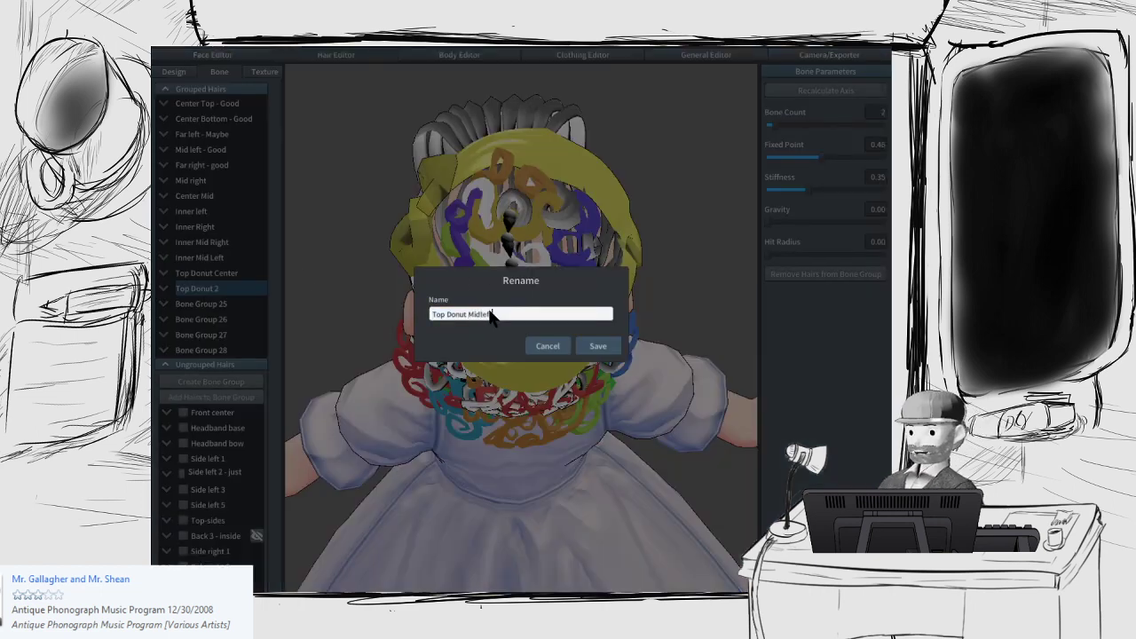
type("eft")
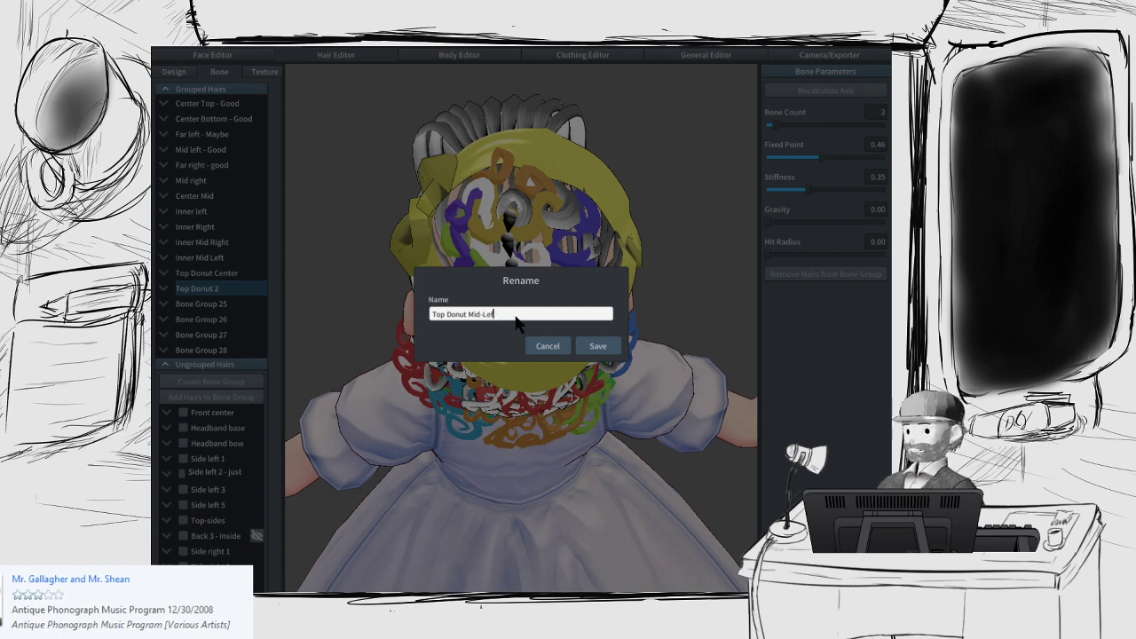
left_click(599, 345)
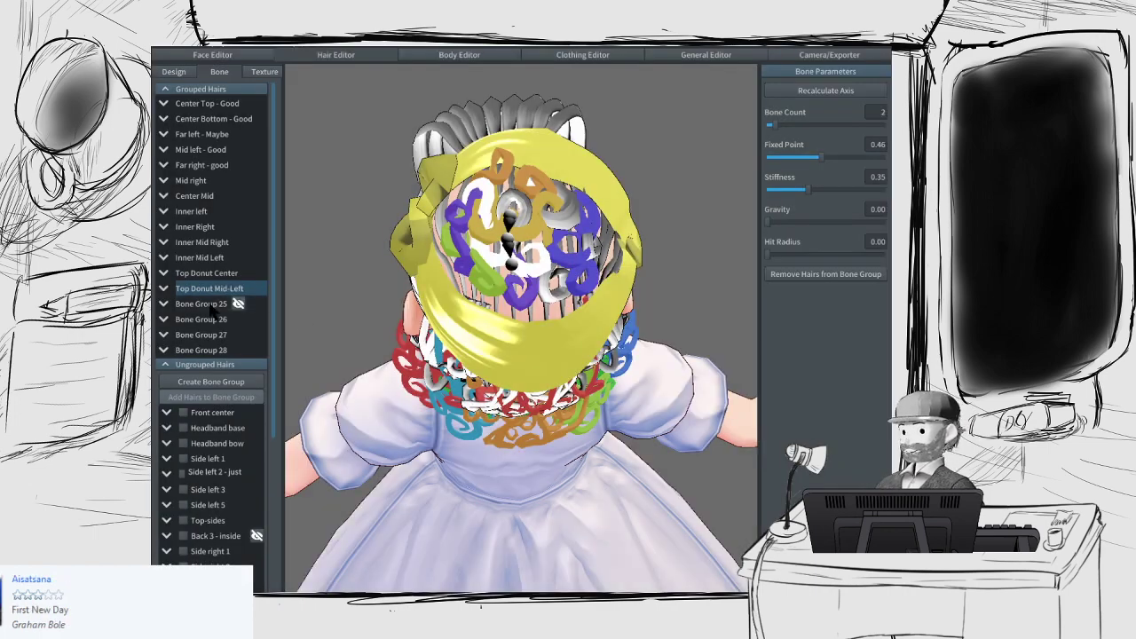
Step: Rename Bone Group 25, the curls on the right of the crown, as "Top Donut Right"
left_click(211, 307)
right_click(213, 310)
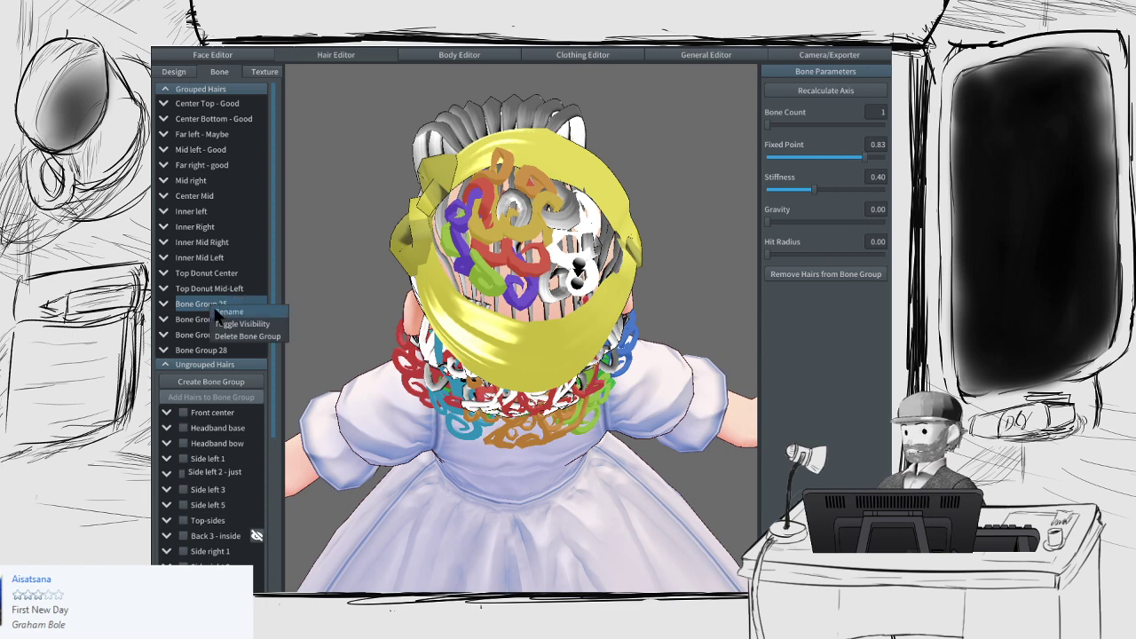
left_click(235, 318)
triple_click(503, 314)
type("Top Donut ")
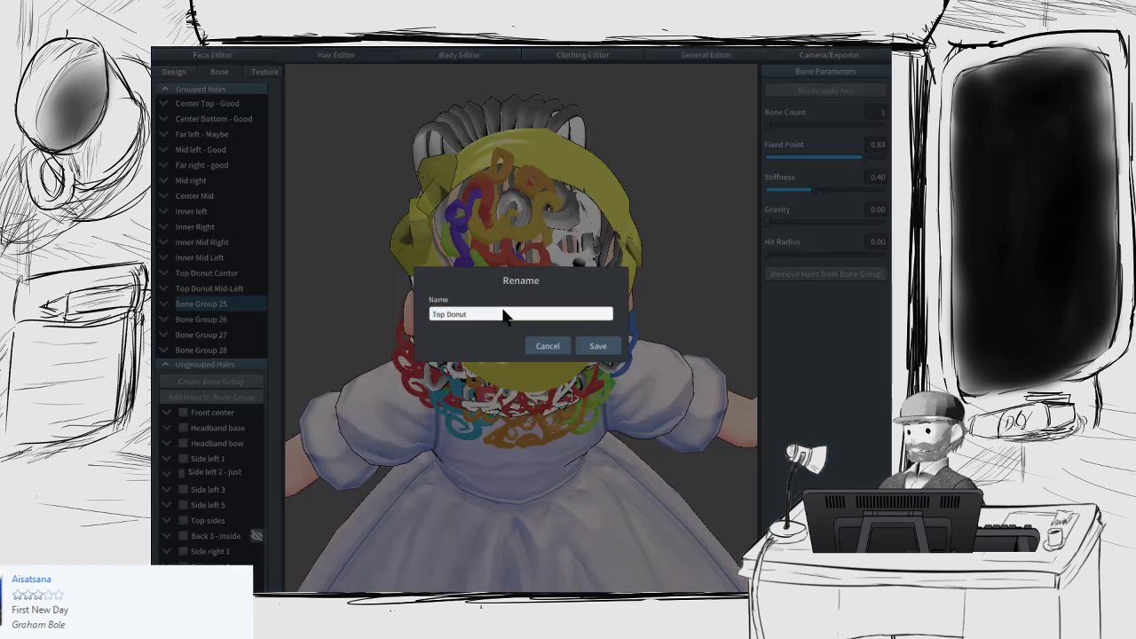
type("Rogh")
key("BackSpace")
key("BackSpace")
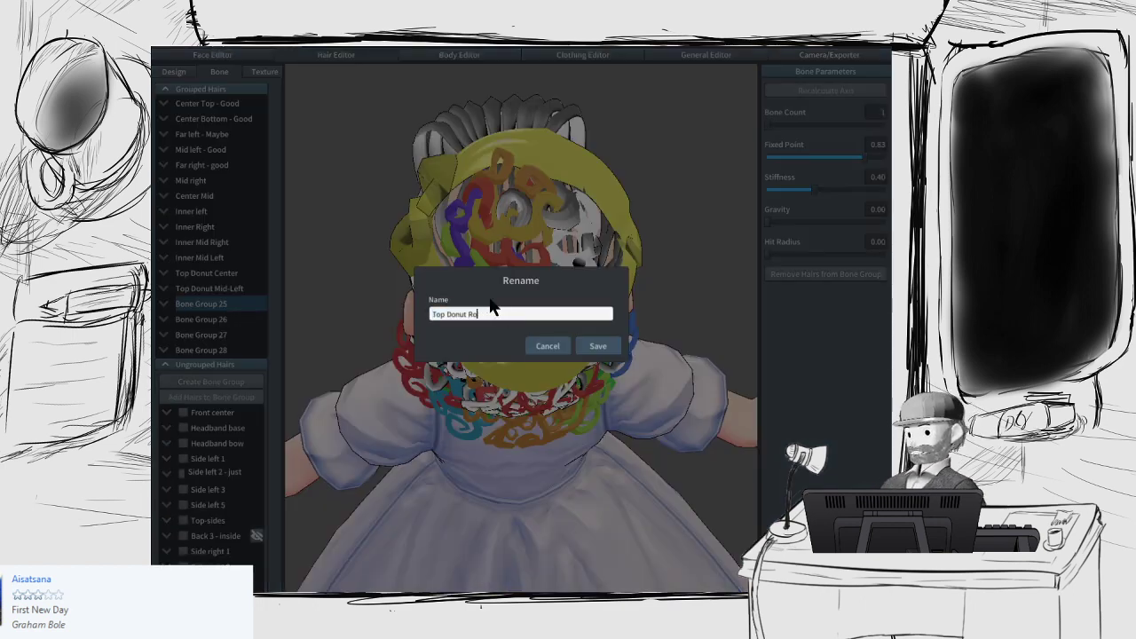
key("BackSpace")
type("ight")
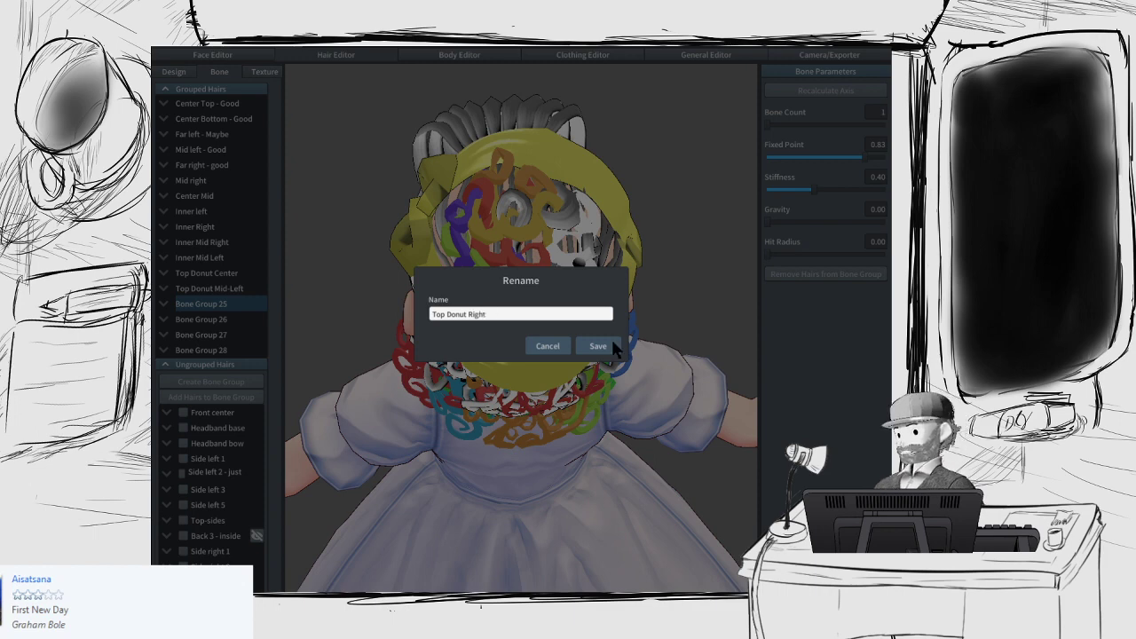
left_click(610, 345)
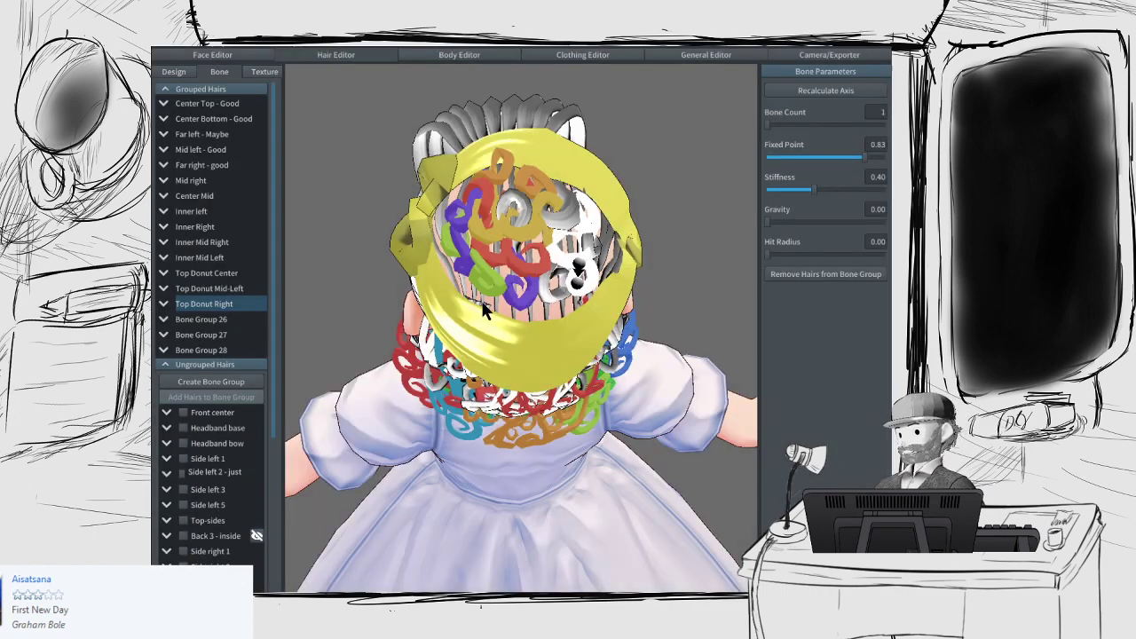
Step: Rename Bone Group 26 in the grouped hairs as "Top Donut Mid Left"
left_click(233, 319)
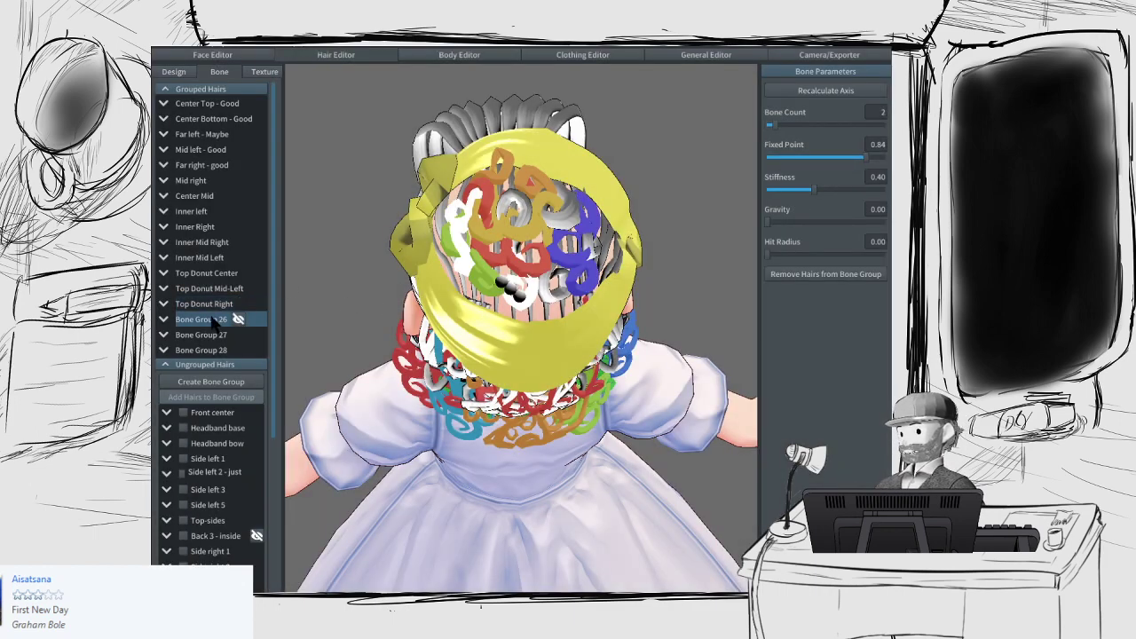
right_click(228, 322)
left_click(235, 286)
triple_click(451, 314)
type("Top Donut")
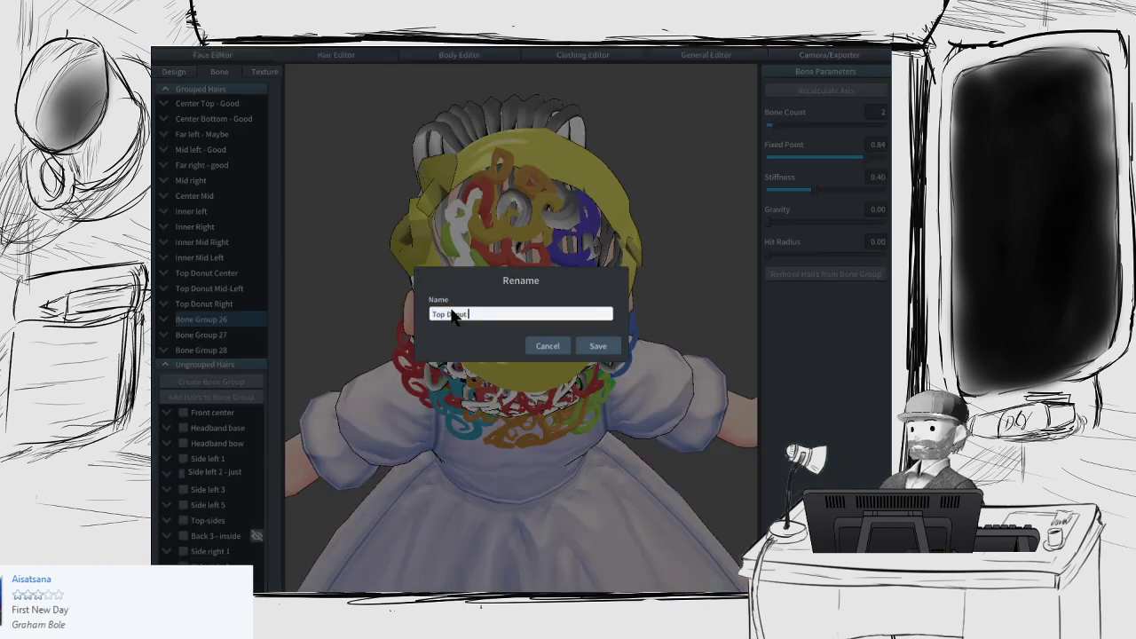
type(" Left")
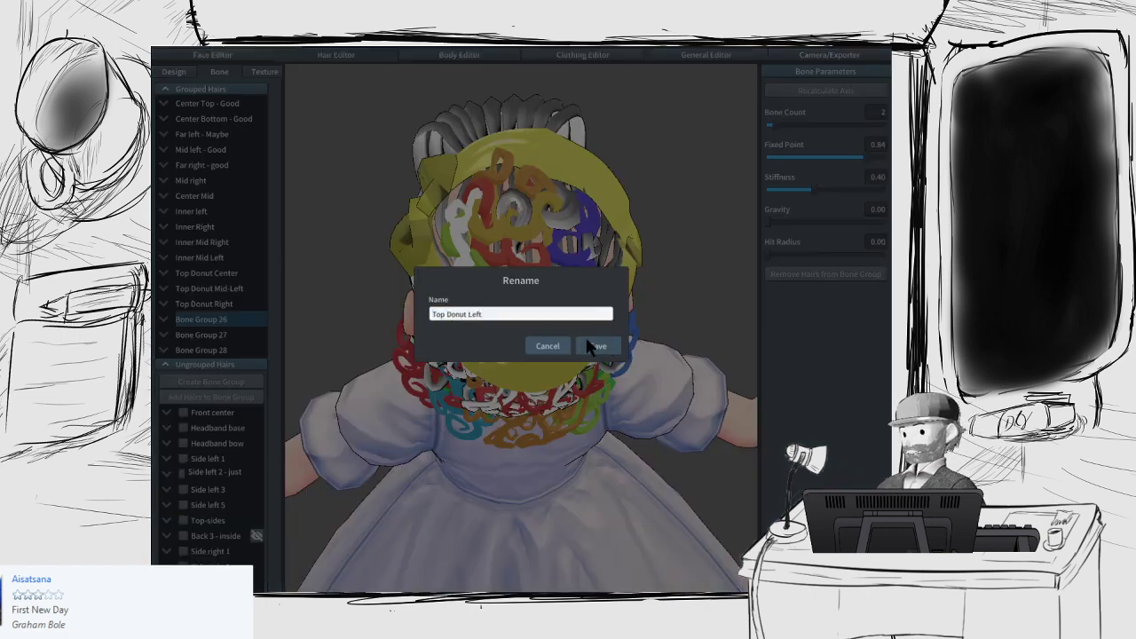
left_click(468, 314)
type("Mid")
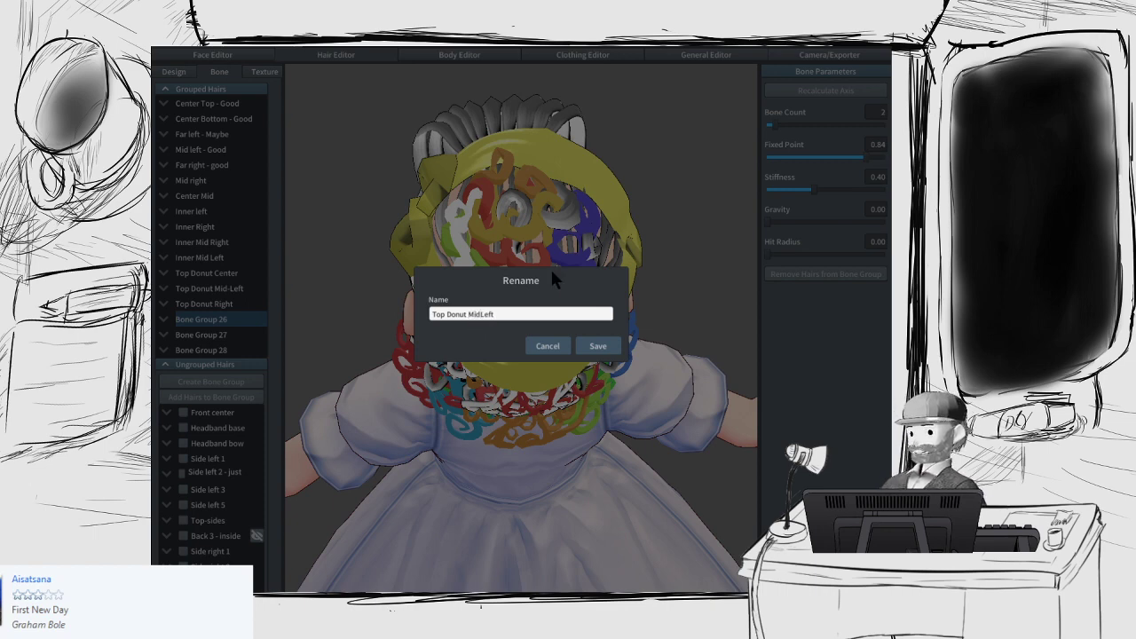
key("BackSpace")
type("d")
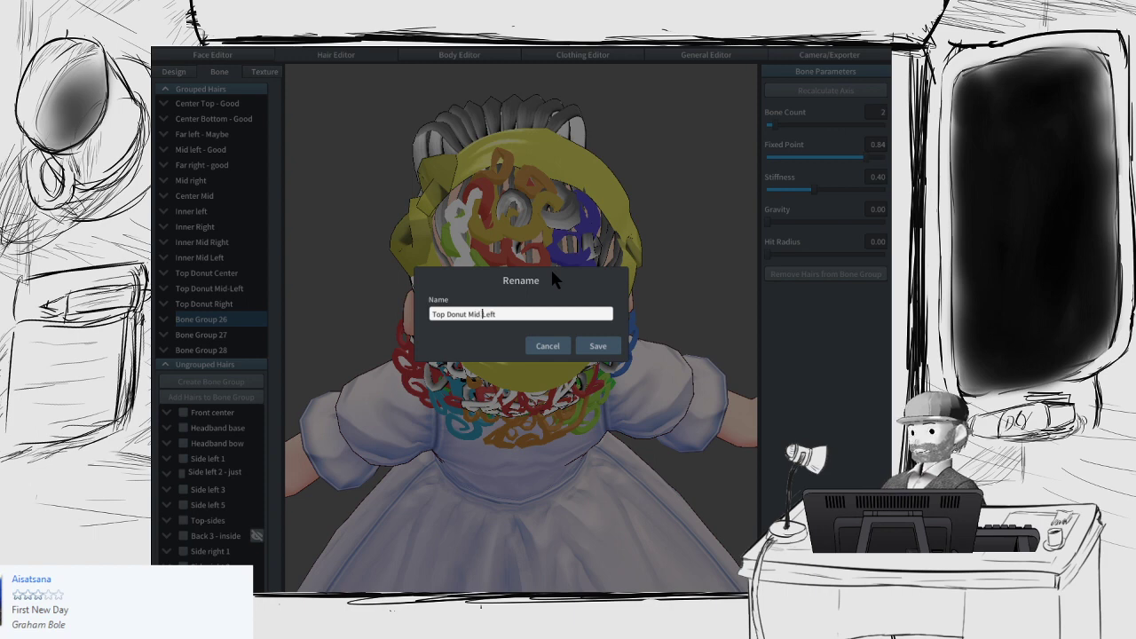
left_click(597, 346)
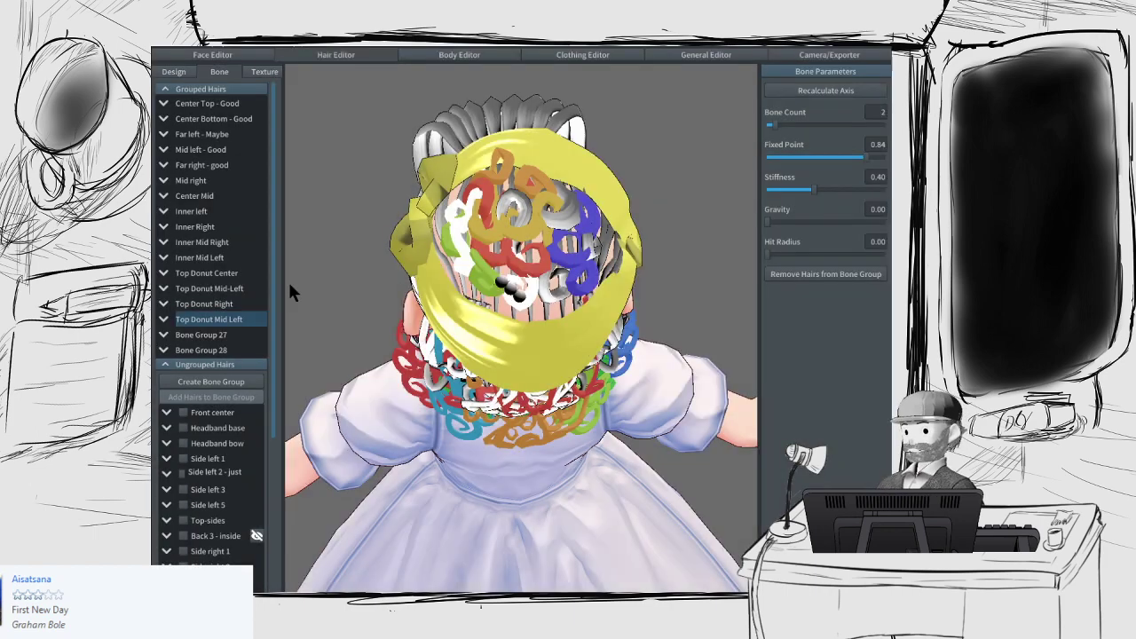
Step: Rename the hyphenated bone group "Top Donut Mid-Left" as "Top Donut Inner Left"
left_click(205, 290)
right_click(205, 288)
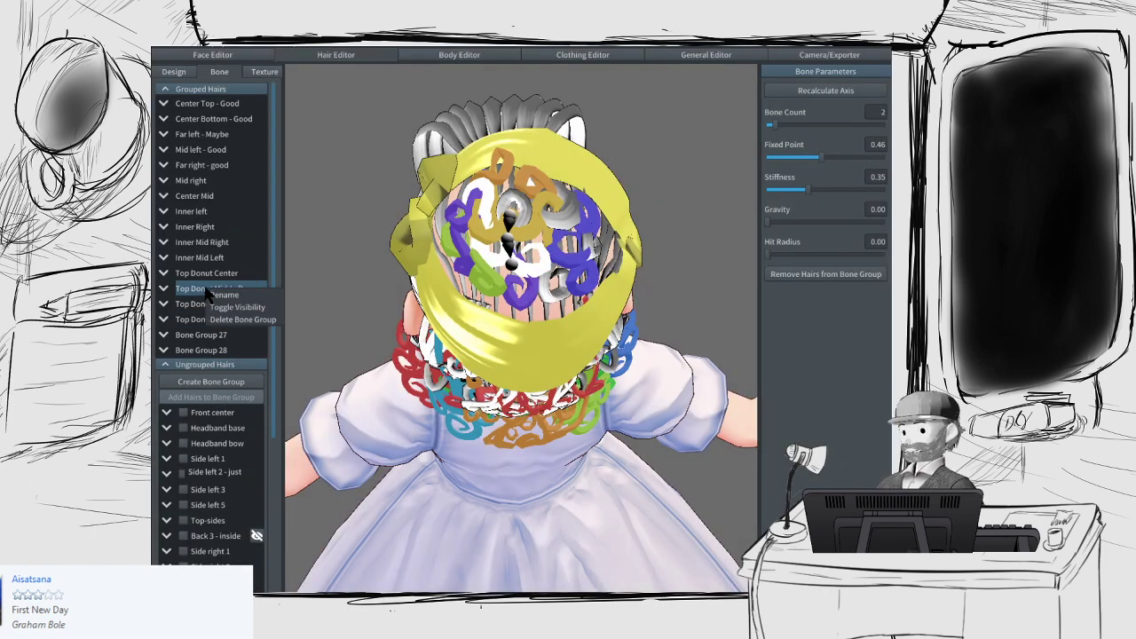
left_click(220, 295)
left_click(483, 313)
left_click(482, 313)
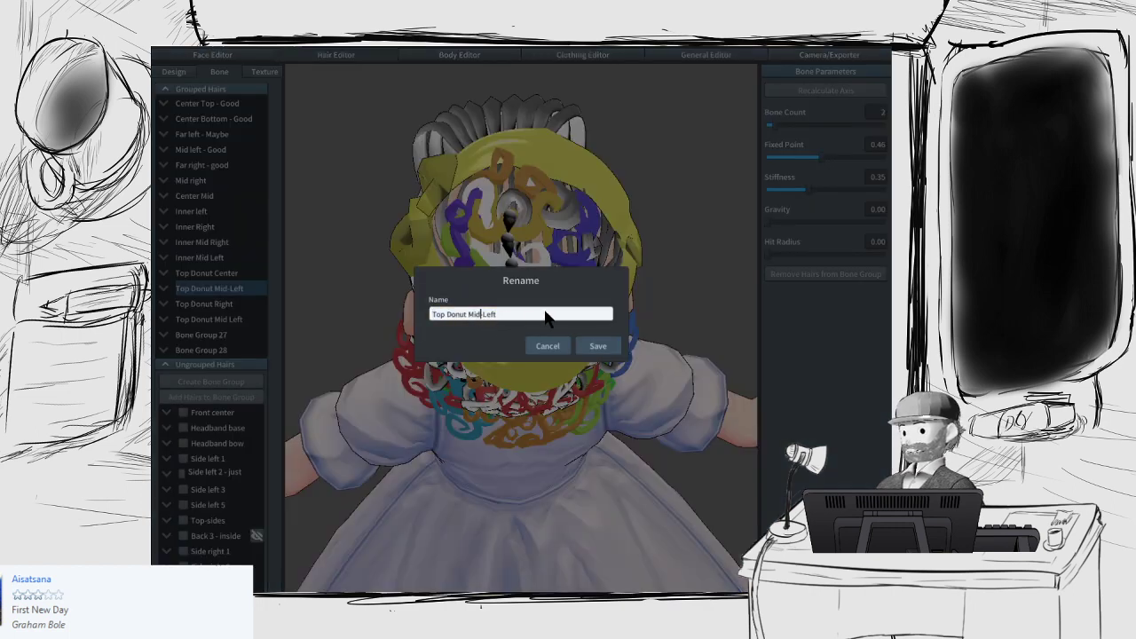
key("BackSpace")
key("BackSpace")
key("BackSpace")
key("BackSpace")
type("Inner")
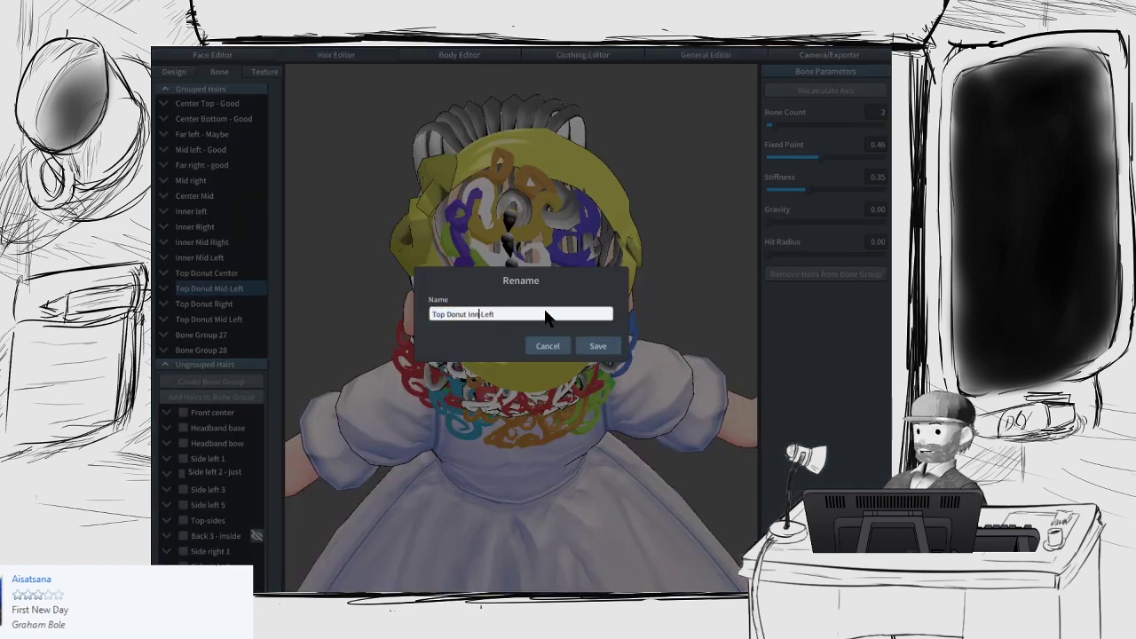
left_click(595, 346)
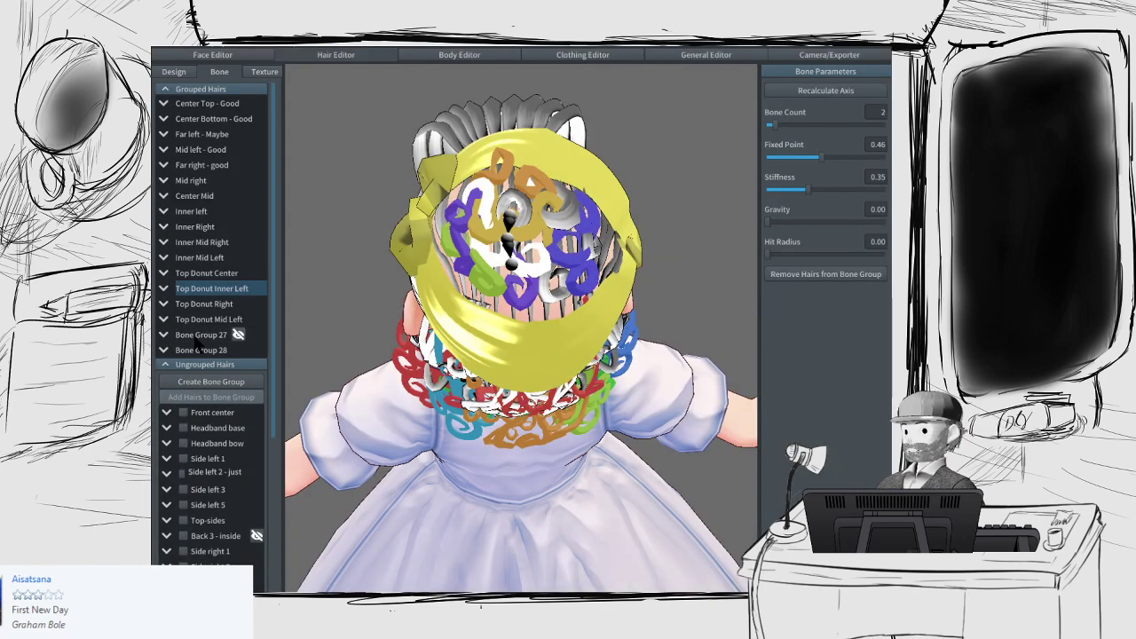
Step: Rename Bone Group 27, the curls at the front of the crown, as "Top Donut Front"
left_click(200, 336)
right_click(200, 335)
left_click(232, 321)
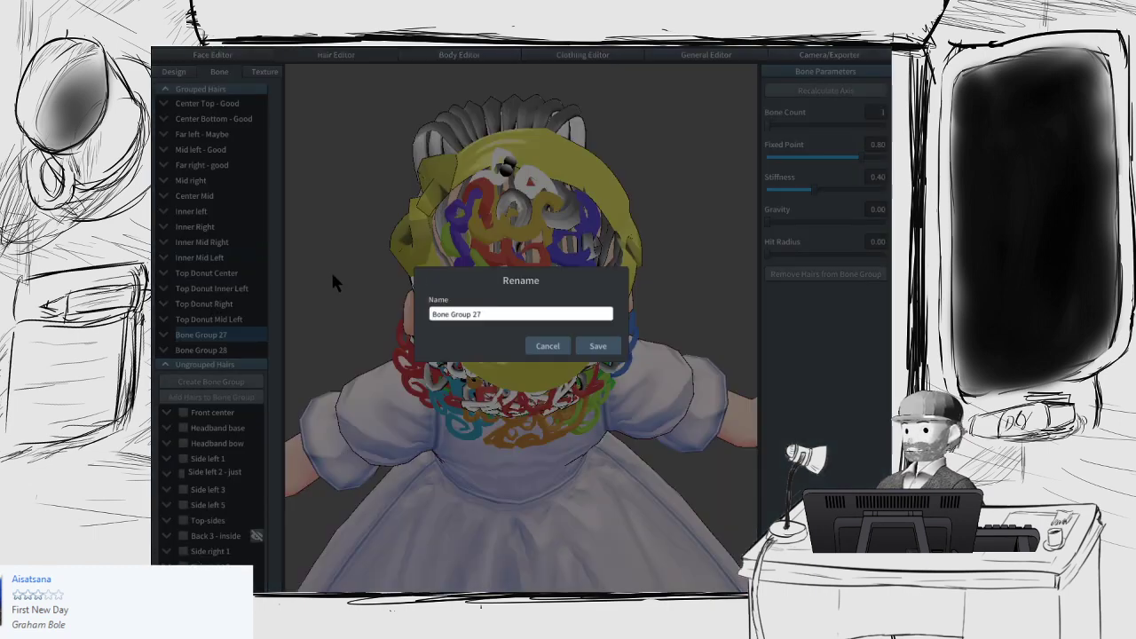
type("Top Donut Front")
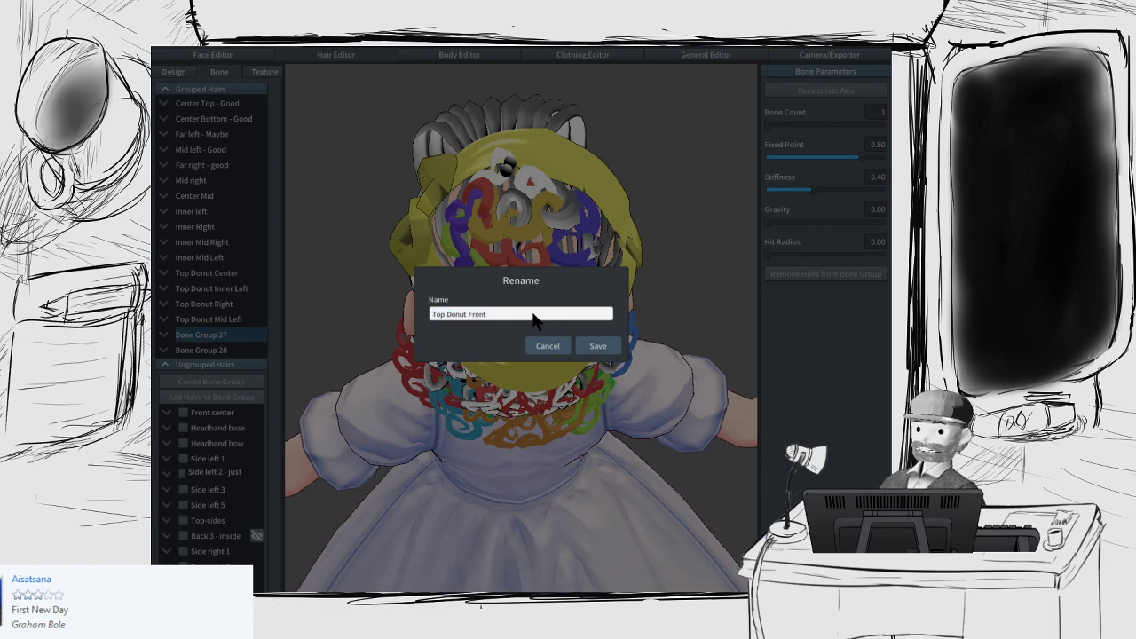
left_click(588, 346)
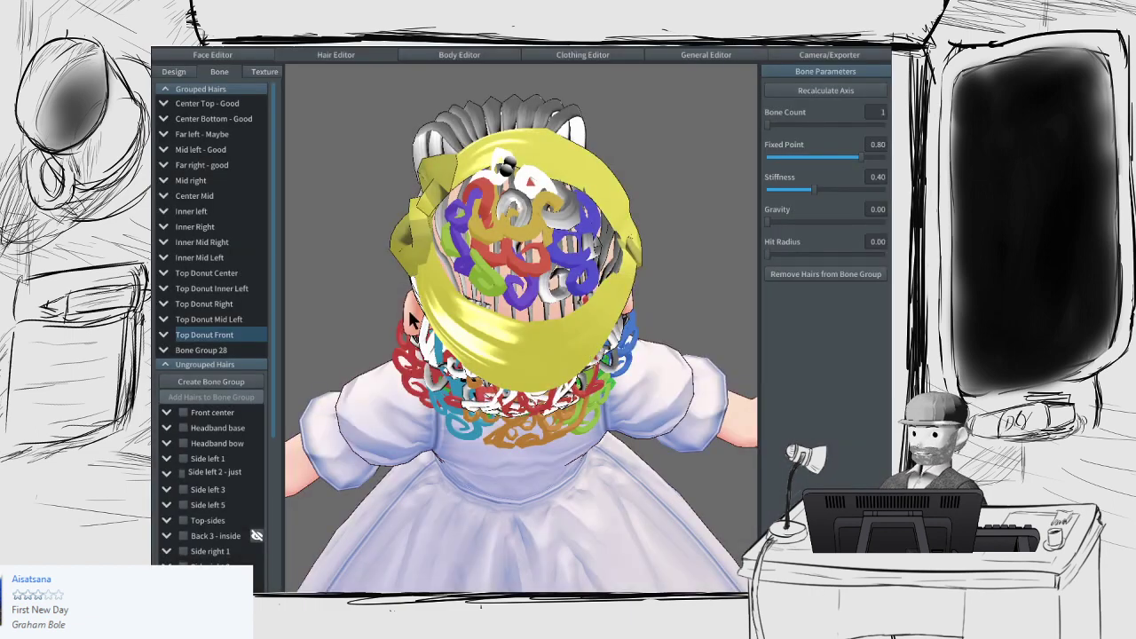
Step: Rename Bone Group 28, the curls at the crown's far left, as "Top Donut Far Left"
left_click(196, 350)
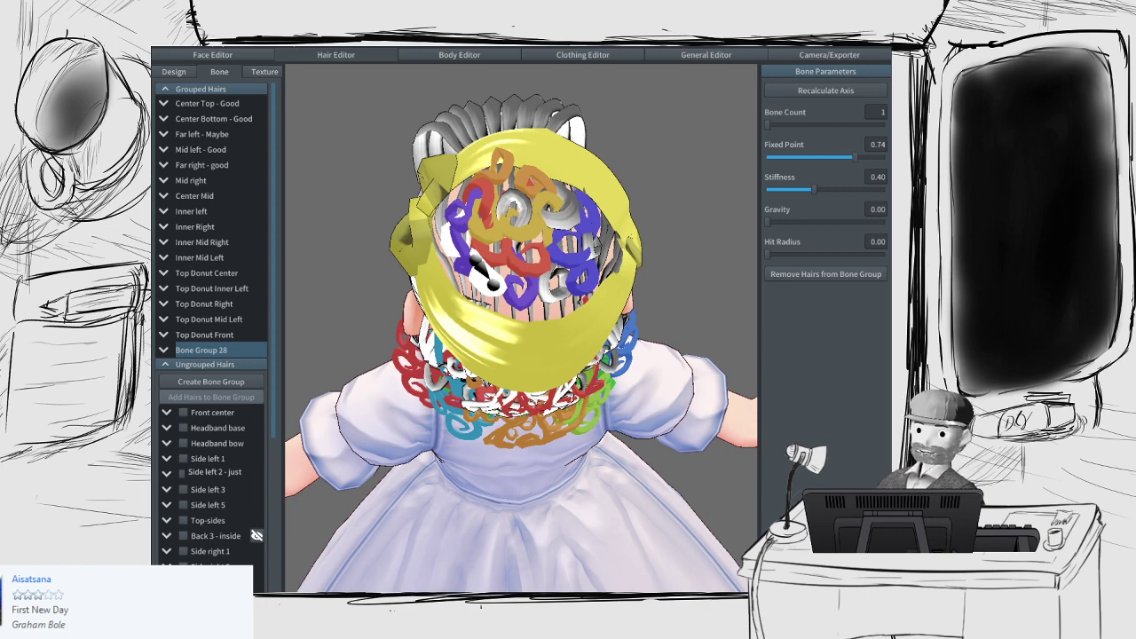
right_click(215, 352)
left_click(271, 321)
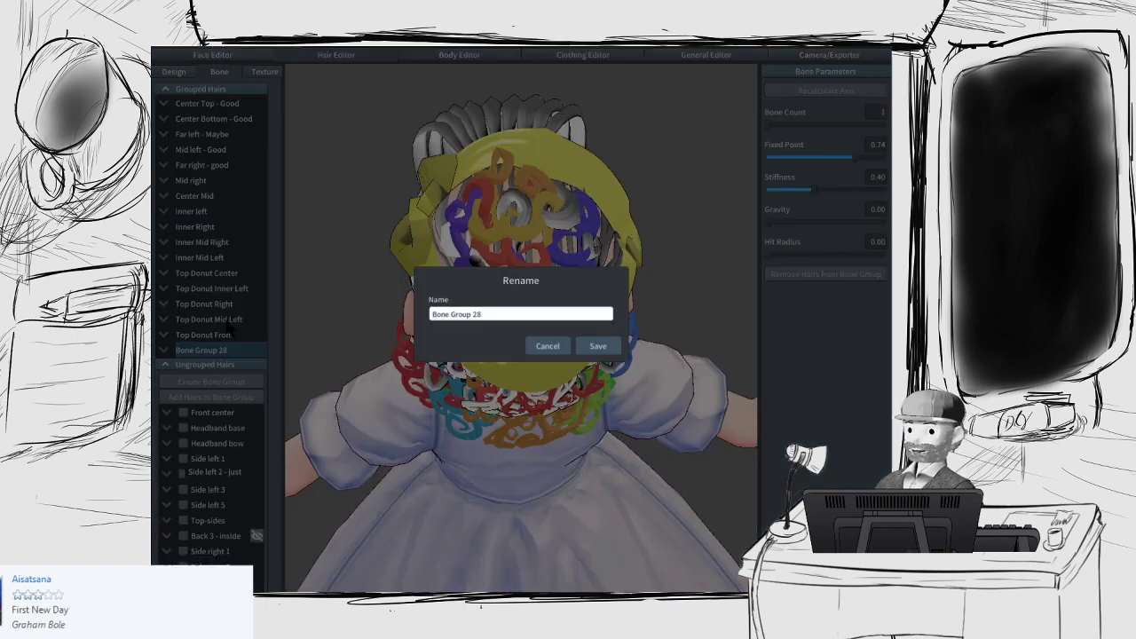
left_click(501, 314)
type("Top Donut Far L")
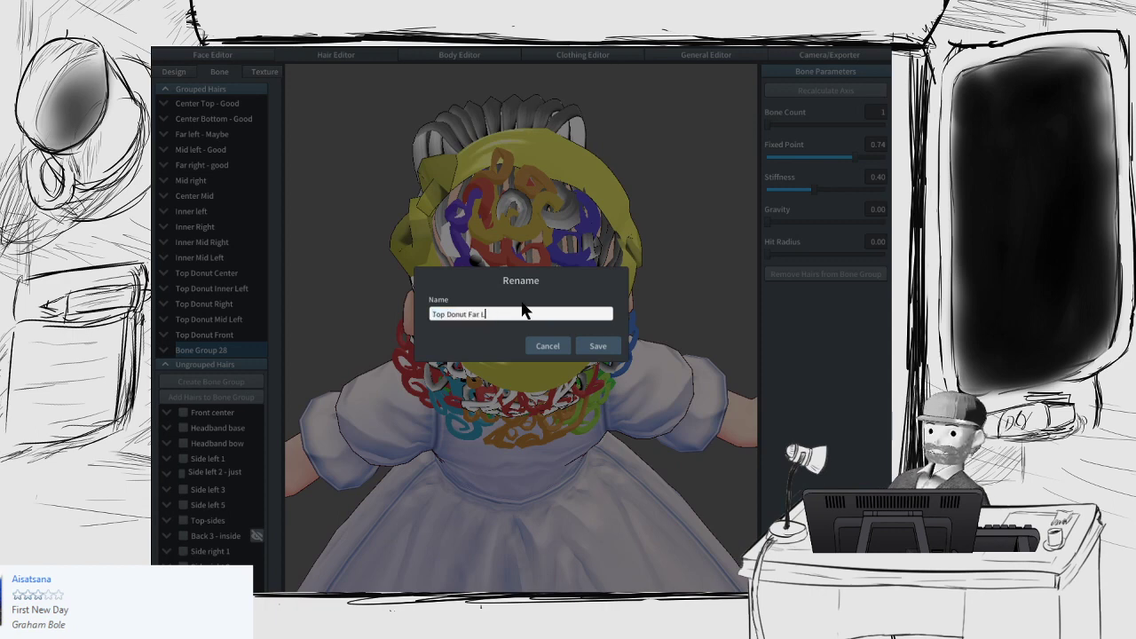
type("eft")
left_click(597, 346)
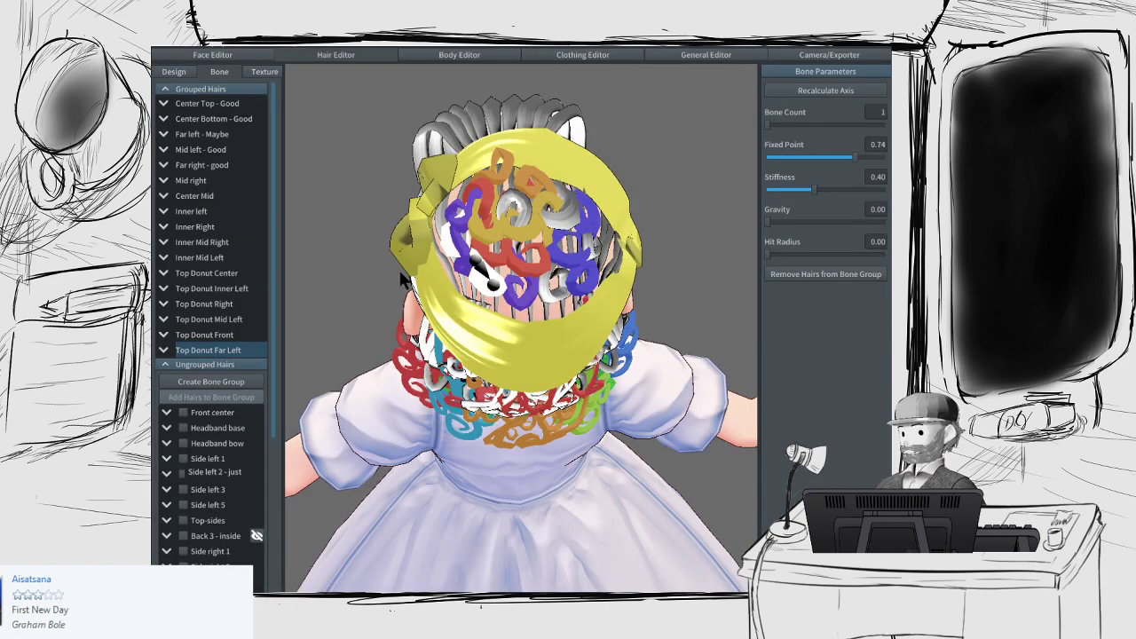
right_click_drag(369, 286, 391, 247)
scroll(390, 247, "down", 3)
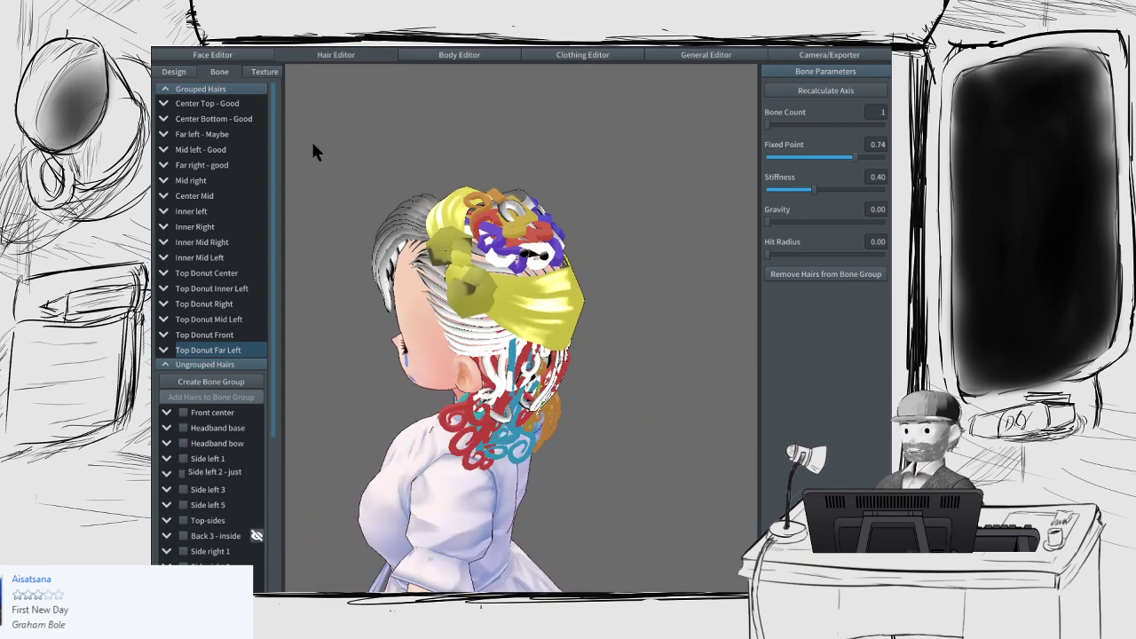
Step: Save the character model
left_click(166, 47)
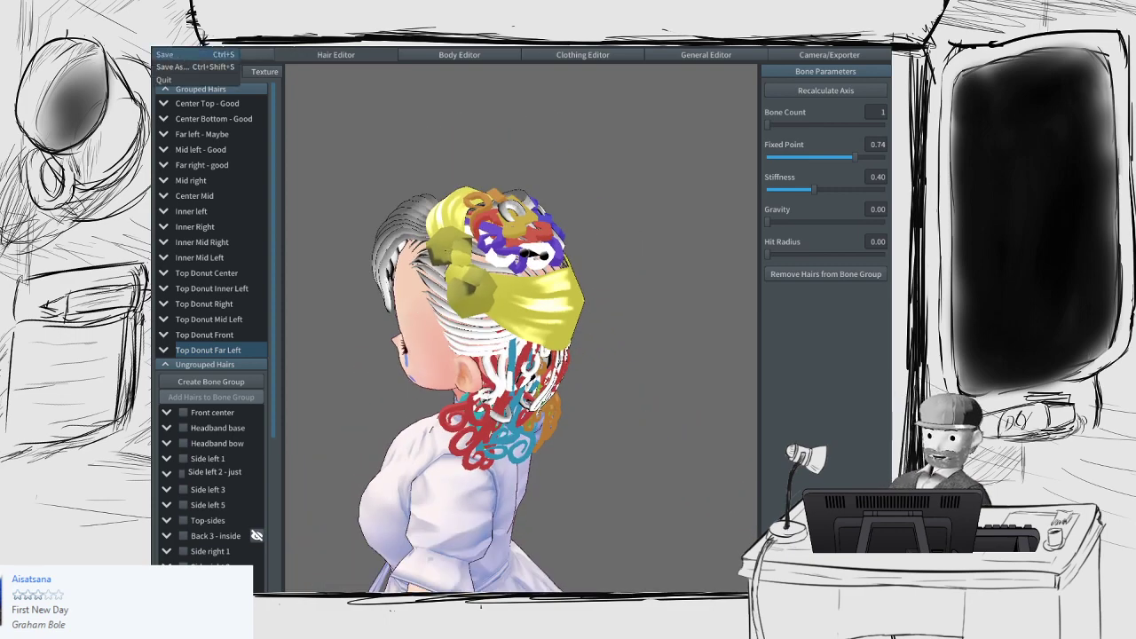
left_click(165, 54)
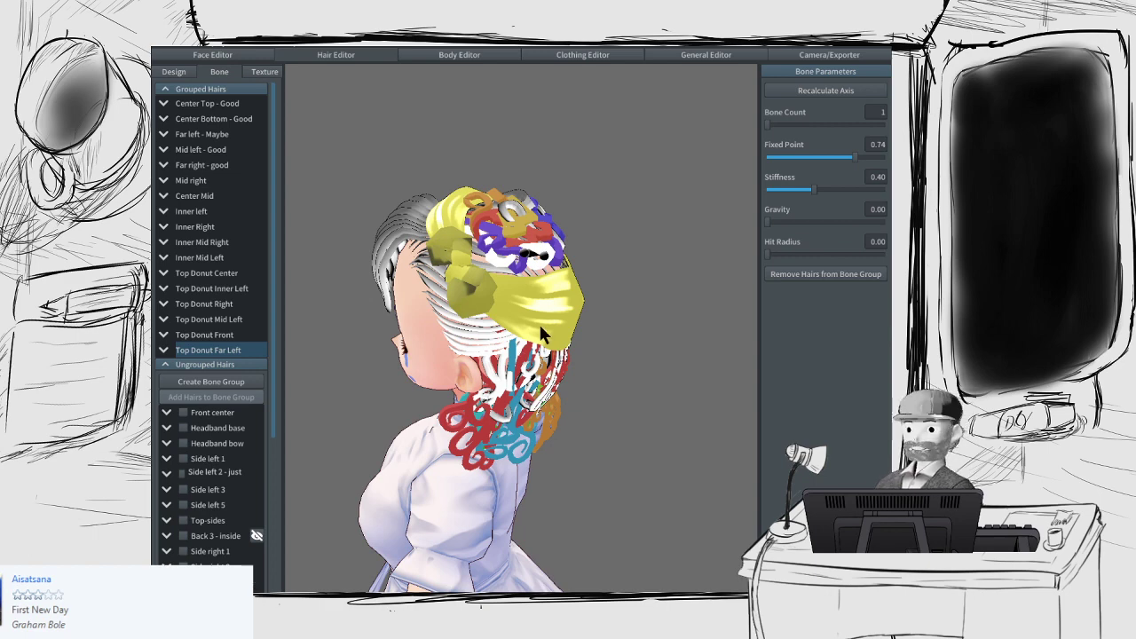
Step: Reshape the front headband piece on the side without the bow by adjusting its control point above the ear
right_click_drag(540, 328, 565, 321)
right_click_drag(636, 294, 601, 295)
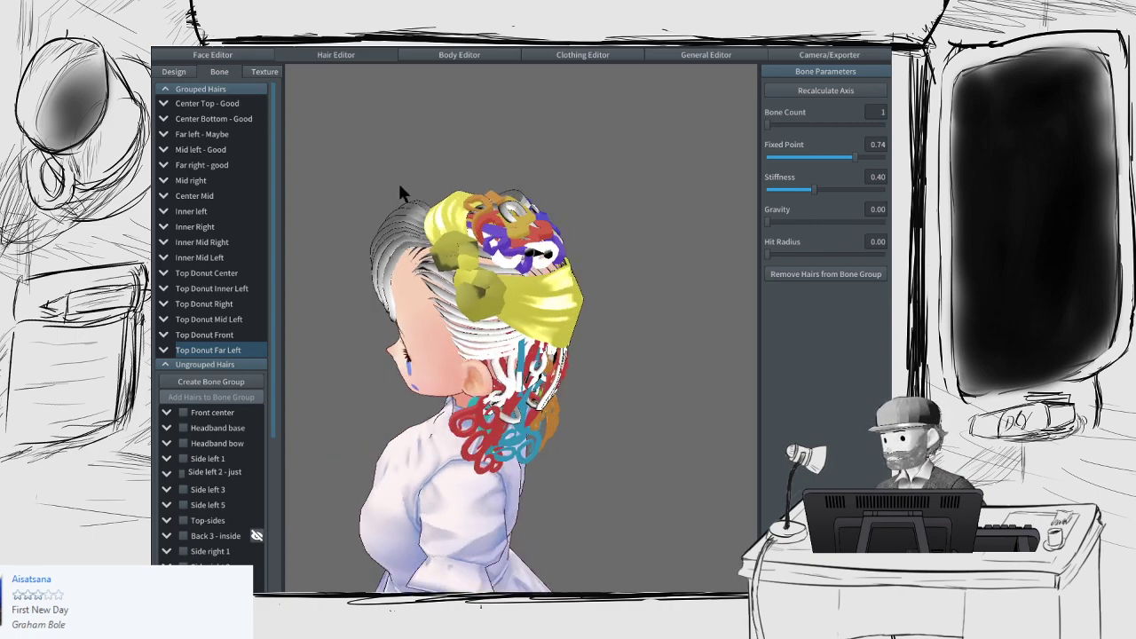
right_click_drag(434, 193, 370, 194)
mouse_move(513, 219)
right_mouse_down()
mouse_move(450, 213)
mouse_move(481, 209)
right_mouse_up()
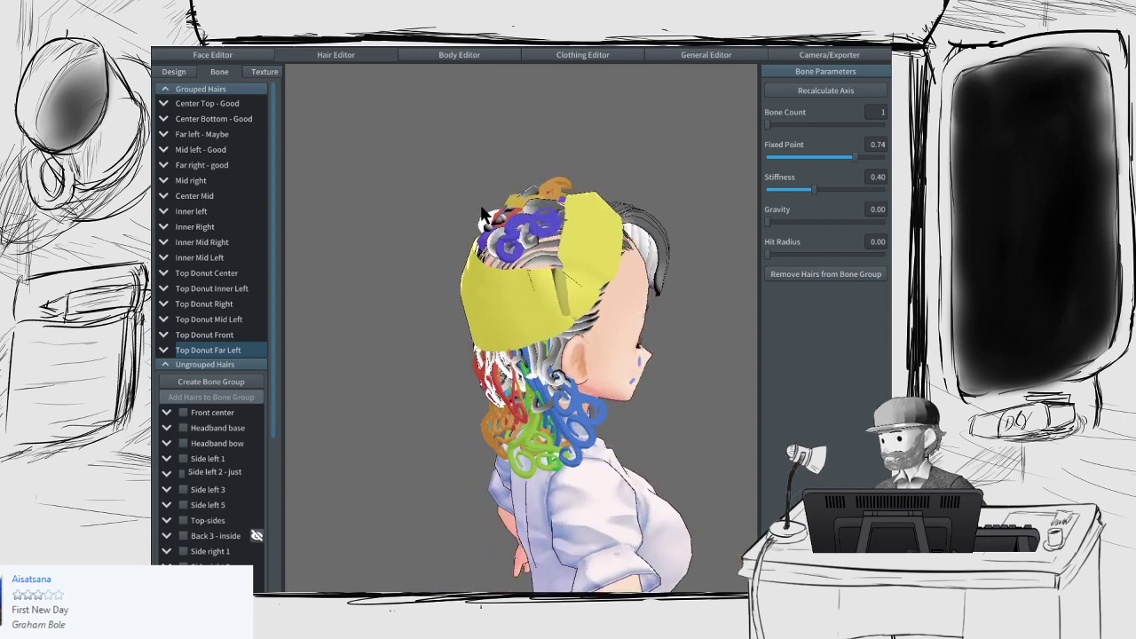
left_click(182, 72)
left_click(564, 287)
scroll(612, 265, "up", 2)
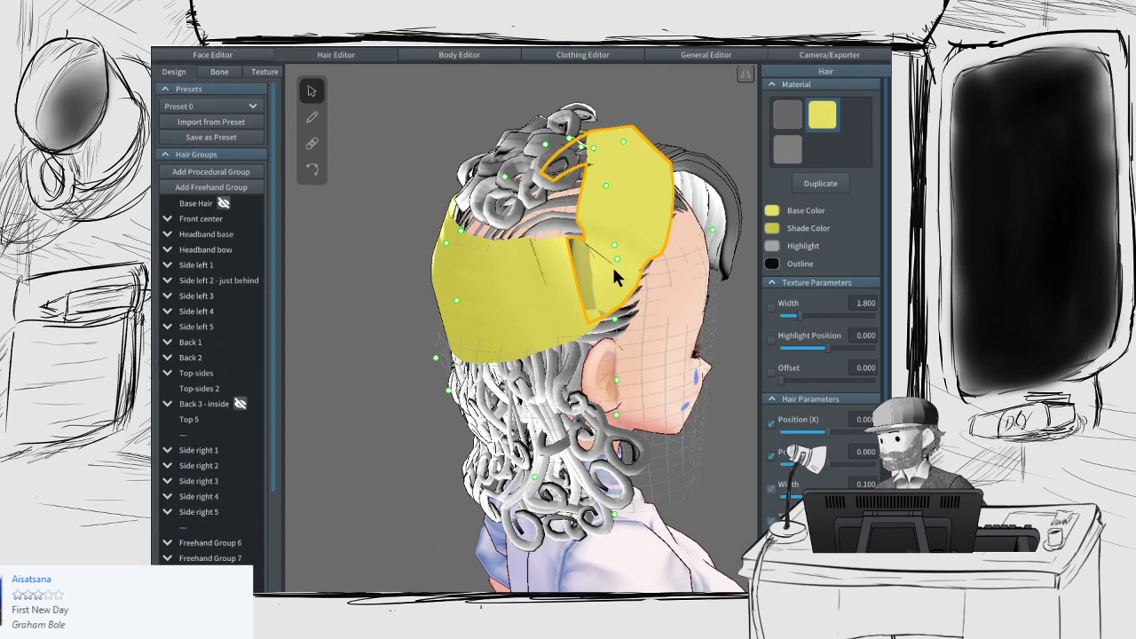
left_click(311, 169)
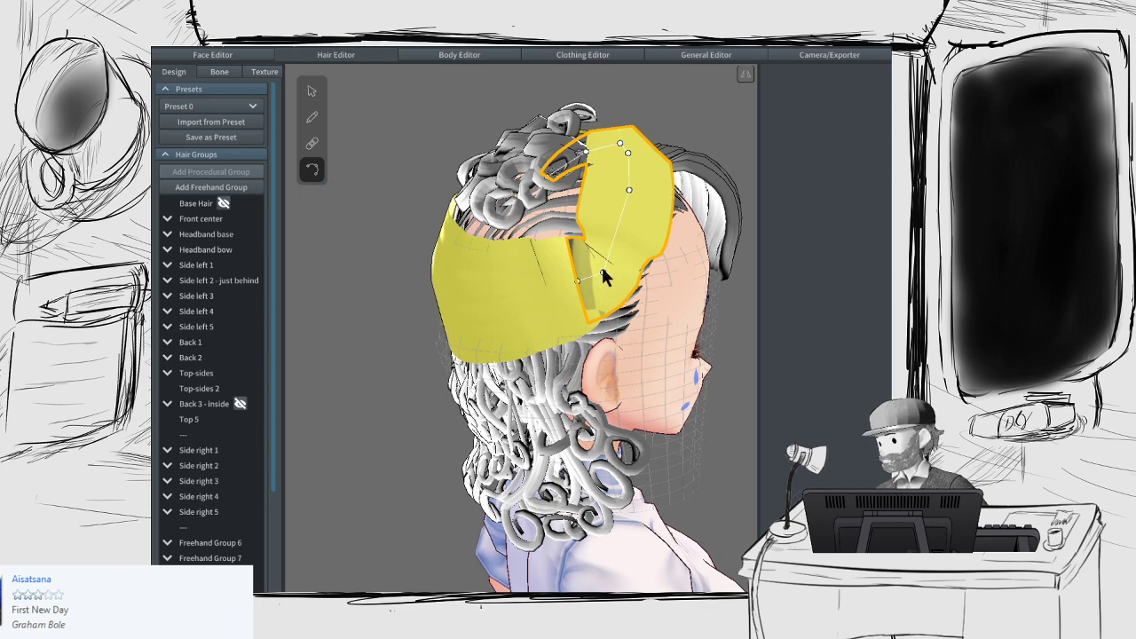
left_click_drag(603, 272, 597, 278)
mouse_move(596, 280)
right_mouse_down()
mouse_move(537, 269)
mouse_move(593, 283)
right_mouse_up()
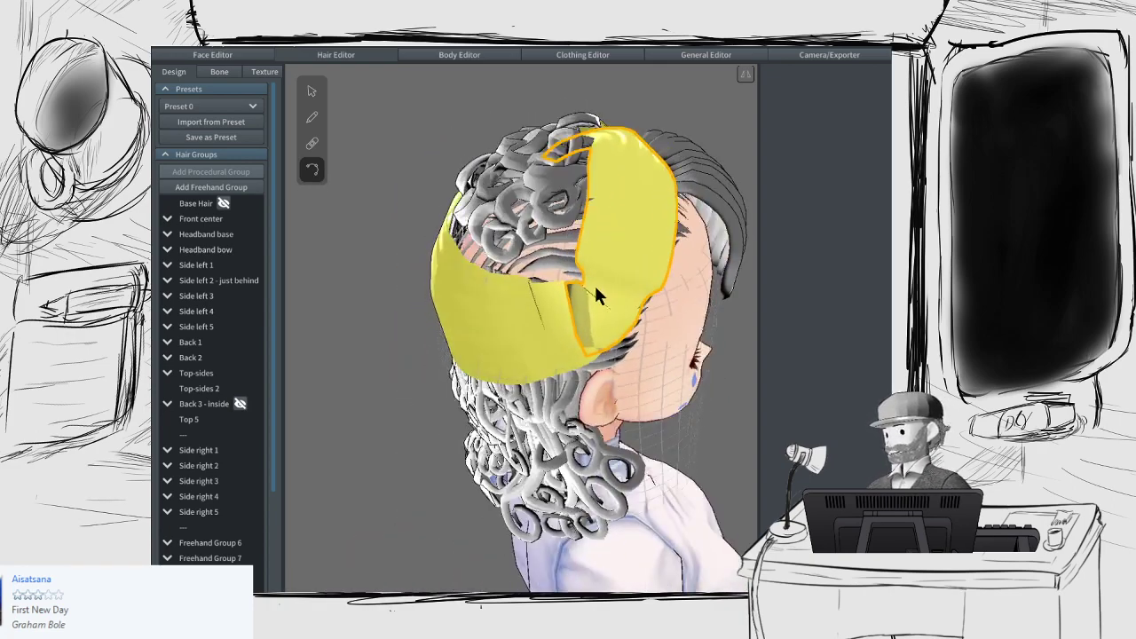
right_click_drag(546, 327, 568, 318)
left_click_drag(581, 303, 580, 302)
right_click_drag(377, 278, 504, 280)
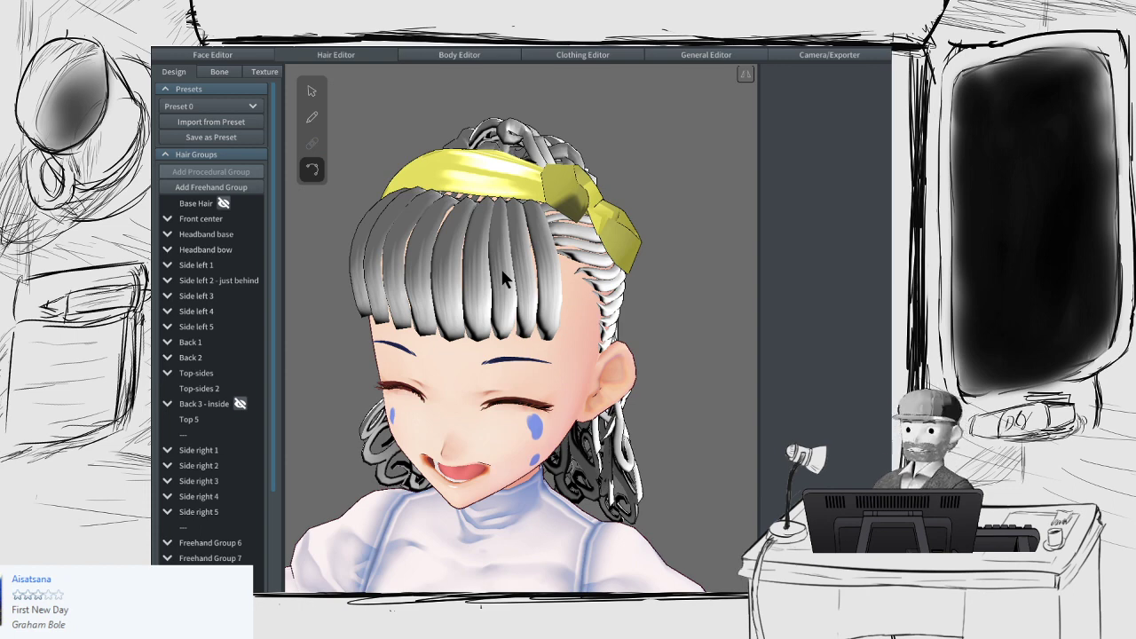
Step: Check the hair in the Running animation and save the model
scroll(500, 268, "down", 2)
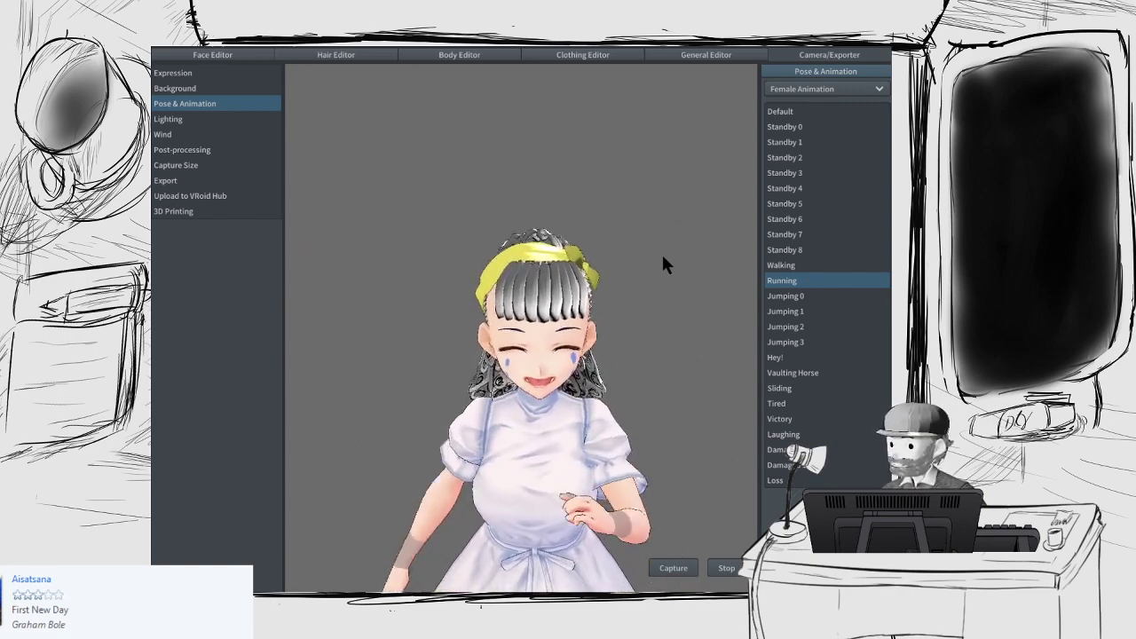
right_click_drag(663, 257, 550, 301)
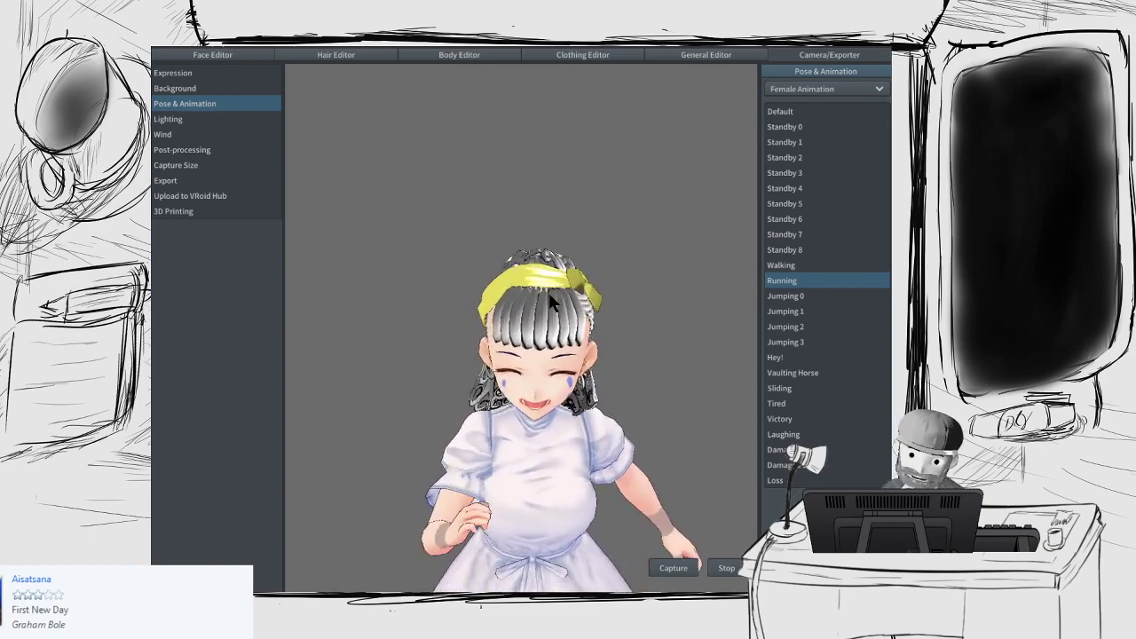
left_click(165, 44)
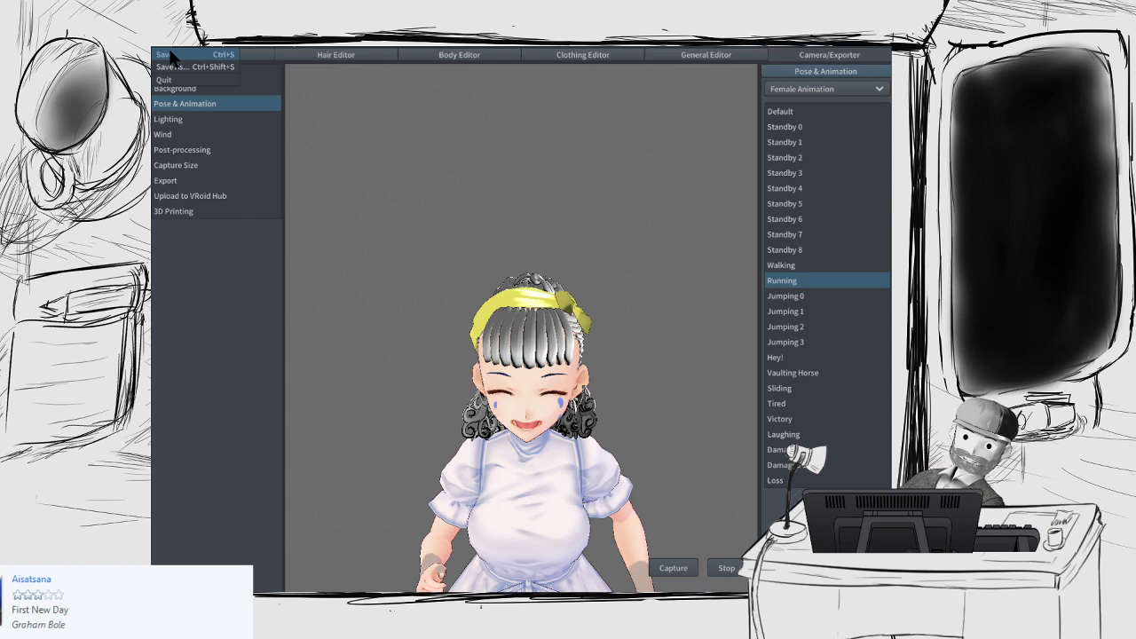
left_click(170, 54)
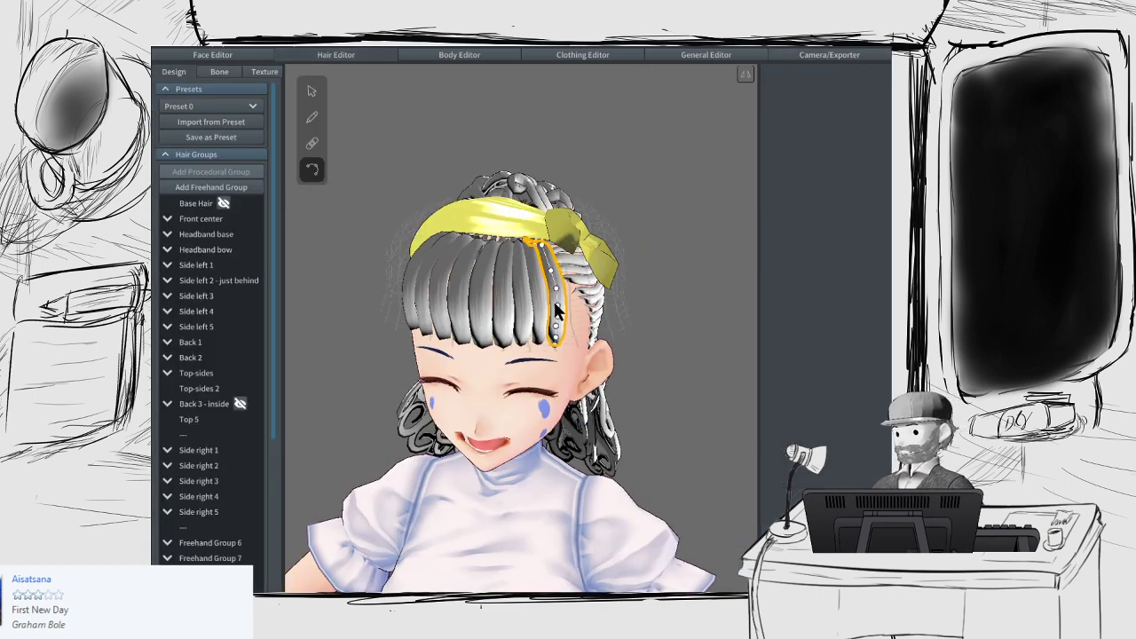
Step: Create a bone group from the outer fringe strands nearest the bow, with bone count 2, fixed point 0.70 and hit radius 0.01
left_click(218, 69)
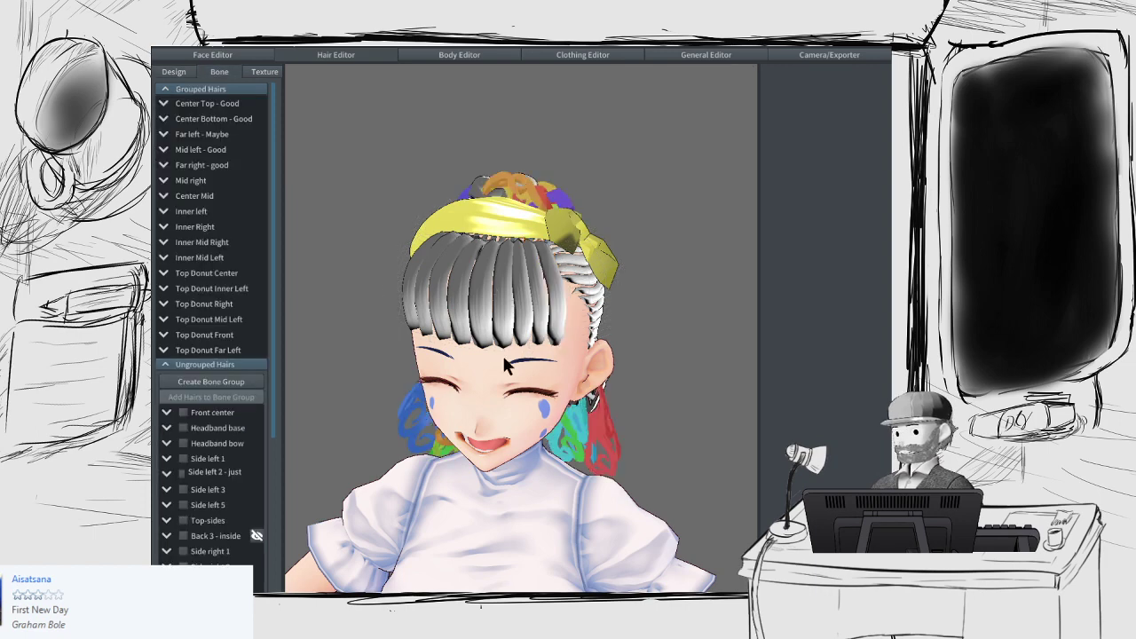
left_click(557, 327)
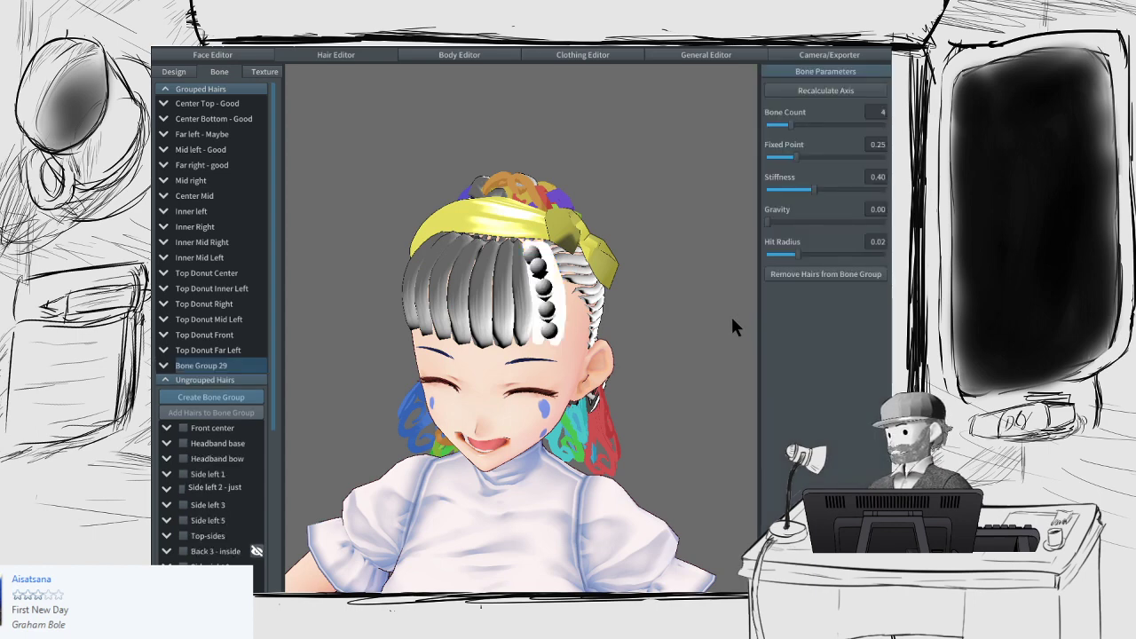
left_click_drag(790, 125, 848, 160)
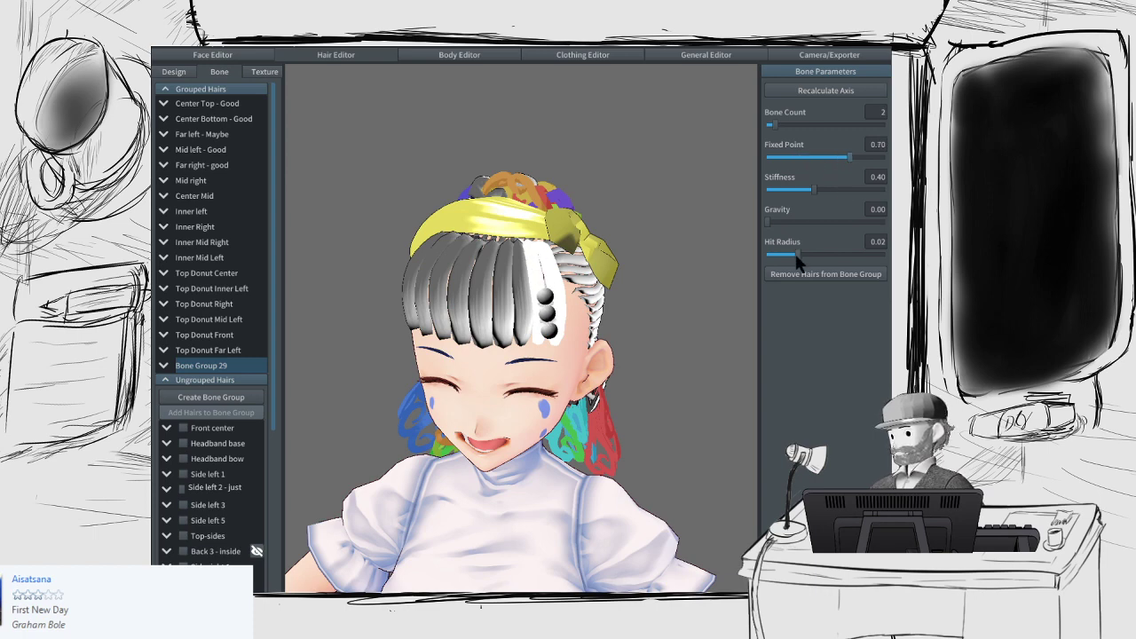
left_click_drag(797, 255, 765, 254)
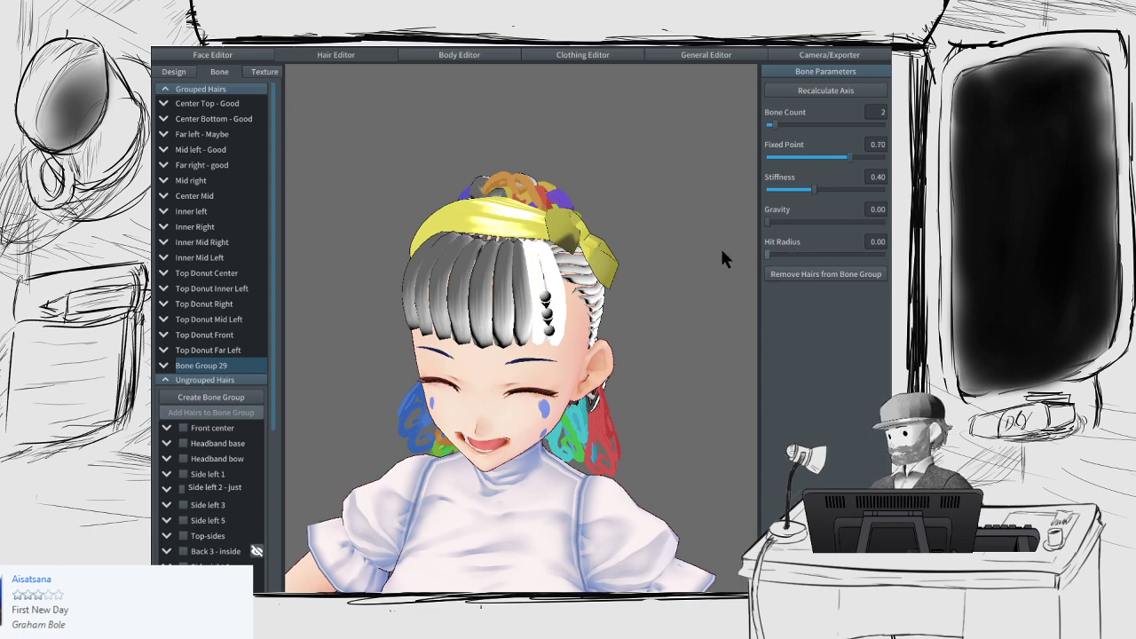
left_click(787, 254)
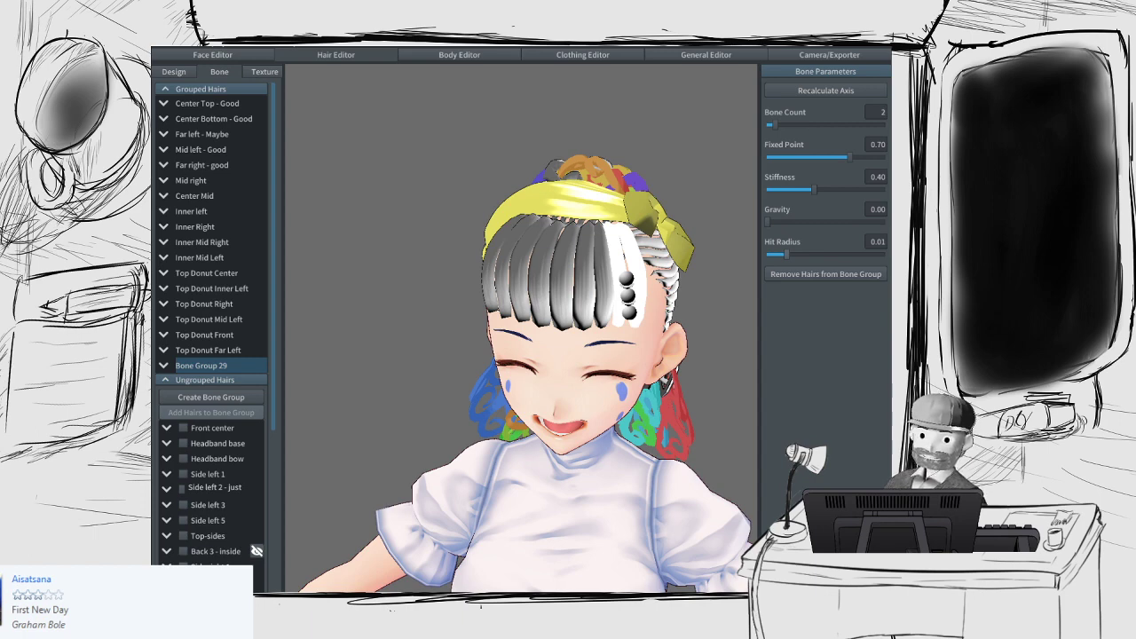
Step: Create a bone group with bone count 2 from the outer fringe strands on the side away from the bow
left_click(537, 264)
left_click(566, 266)
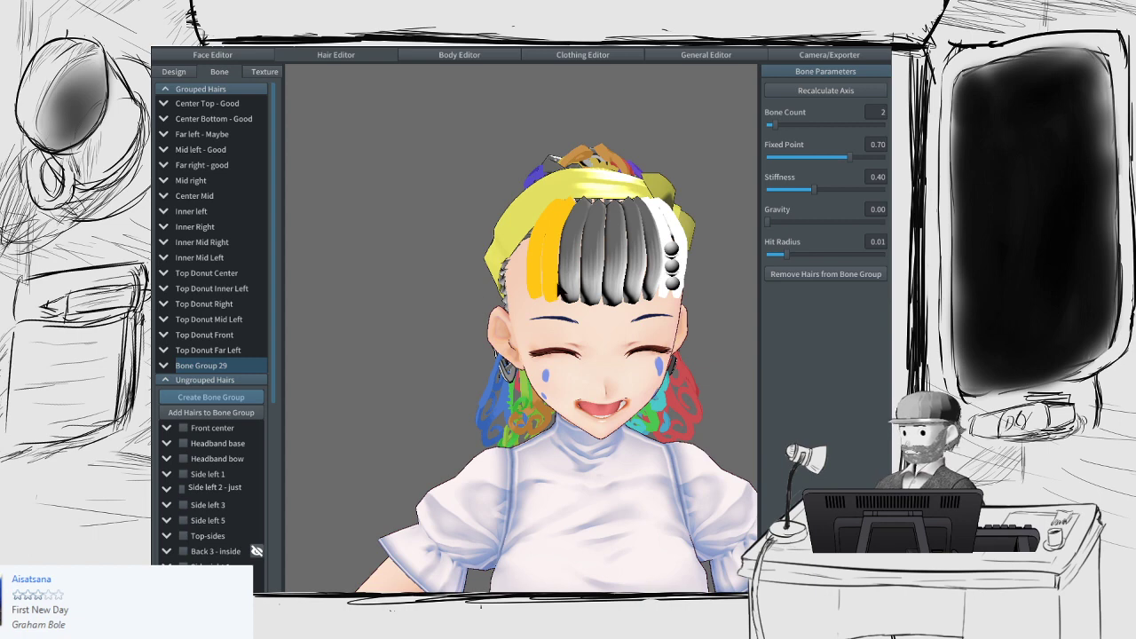
left_click(211, 396)
left_click_drag(782, 126, 769, 121)
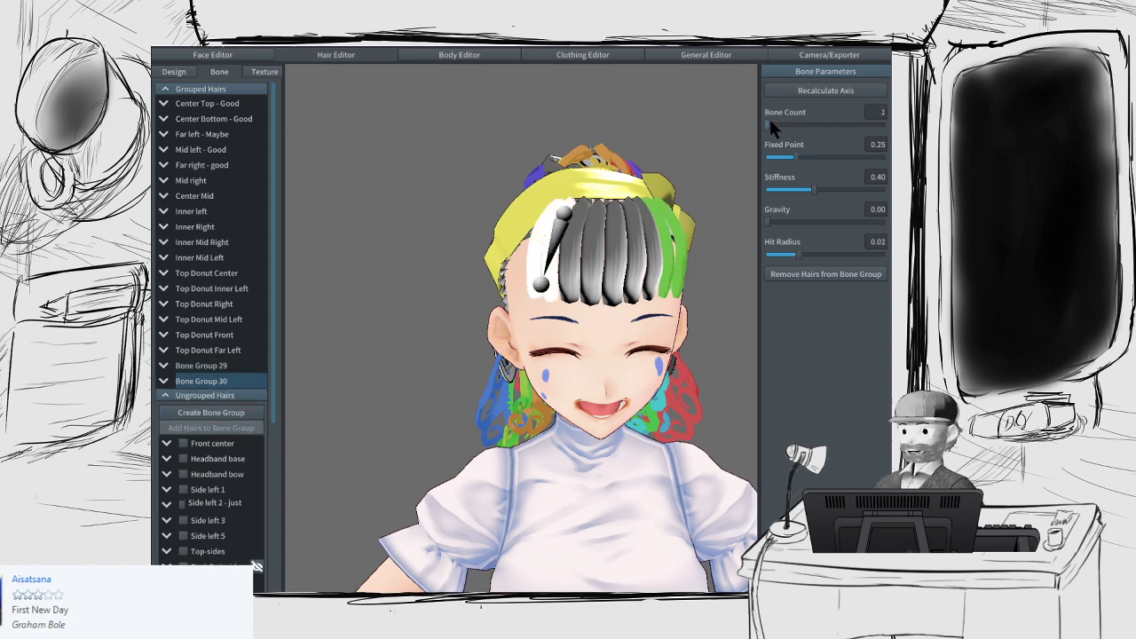
left_click_drag(769, 119, 774, 123)
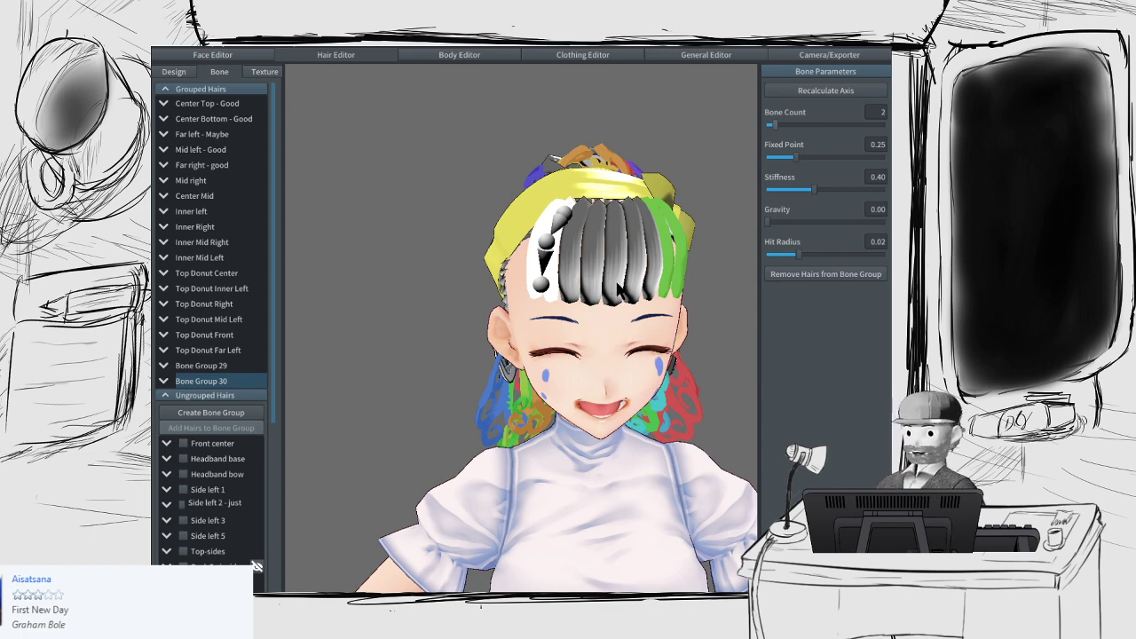
Step: Match Bone Group 30 to Bone Group 29 by setting its fixed point to 0.70 and adjusting its hit radius
left_click(203, 366)
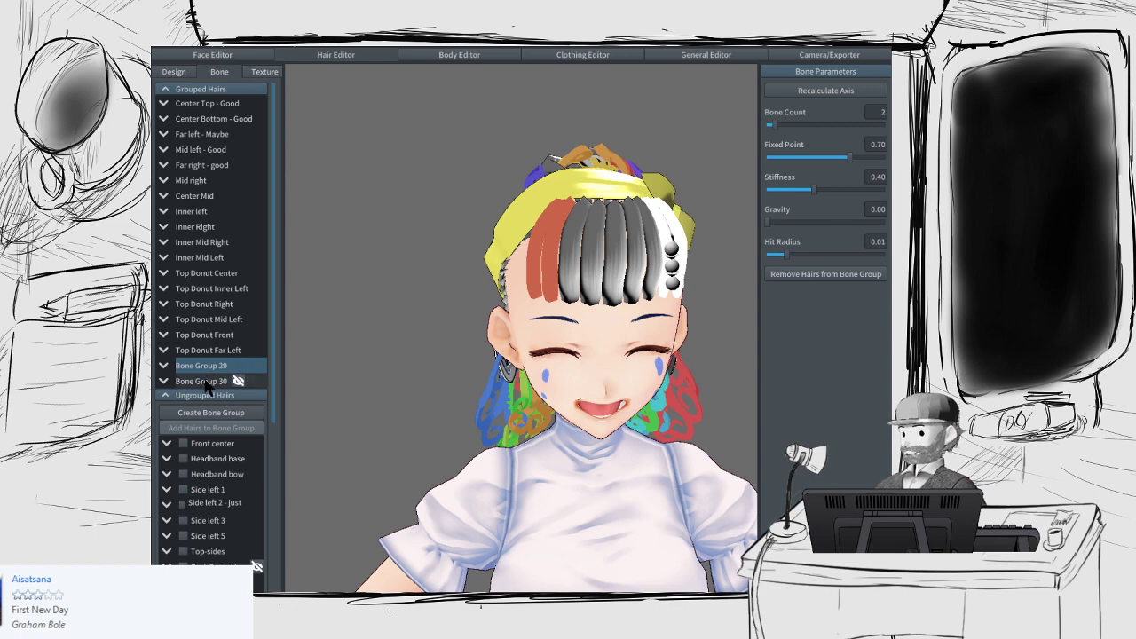
left_click(201, 381)
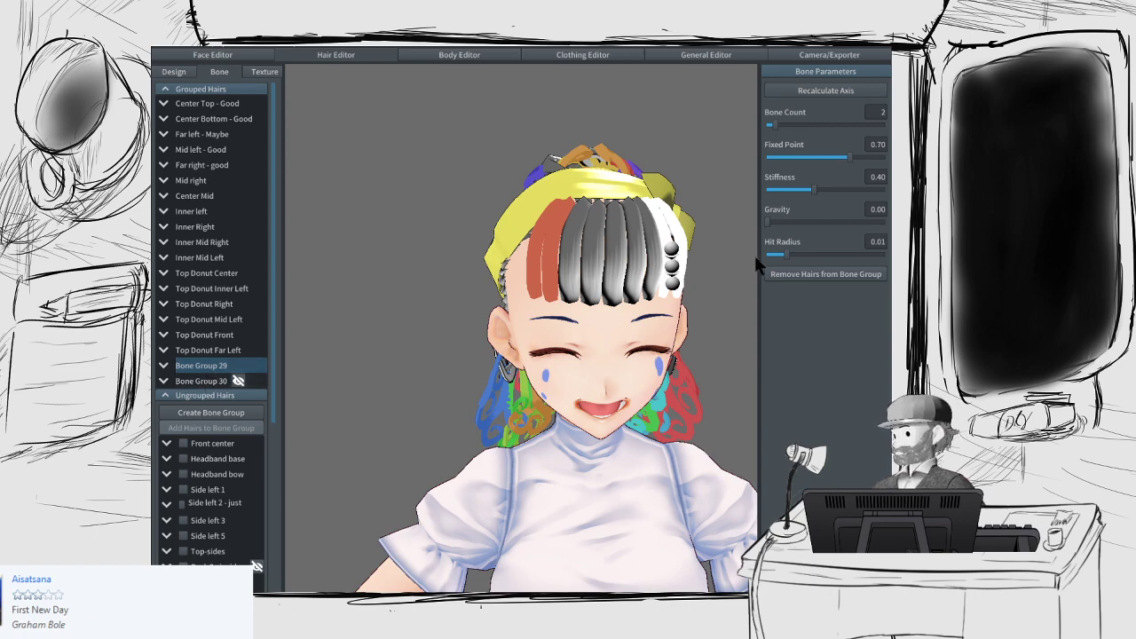
left_click_drag(794, 255, 714, 257)
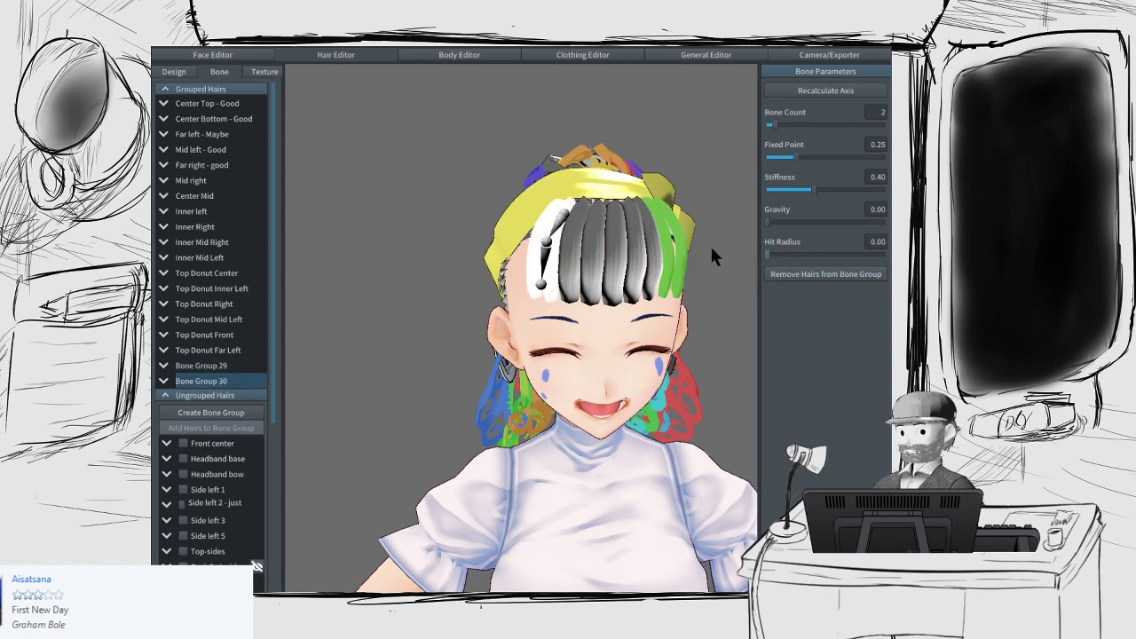
left_click(190, 367)
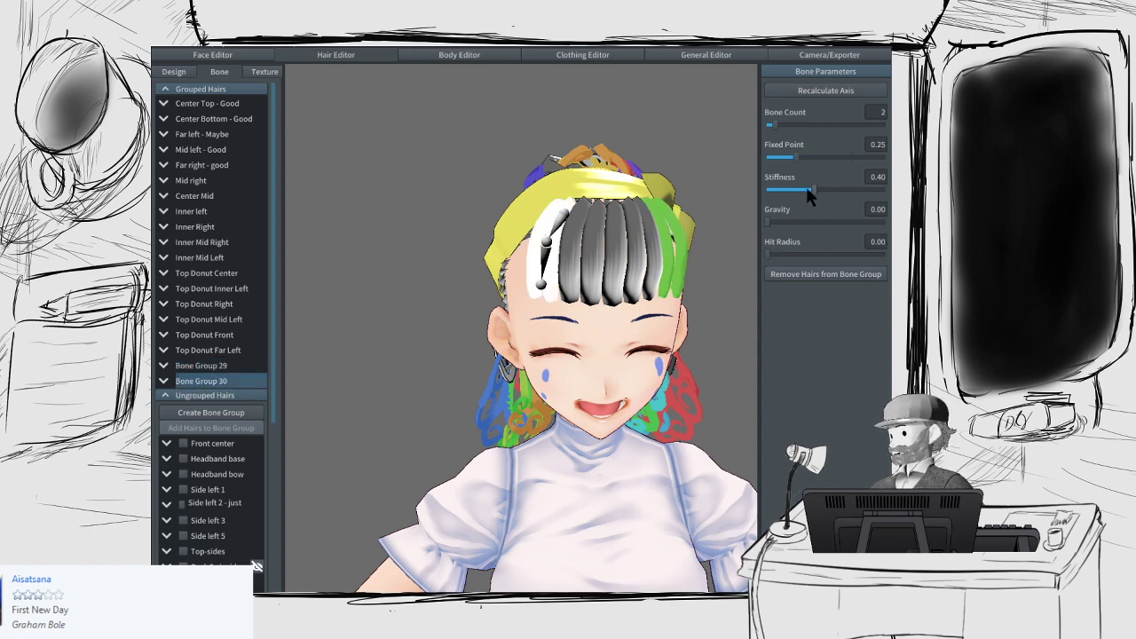
left_click_drag(790, 158, 848, 155)
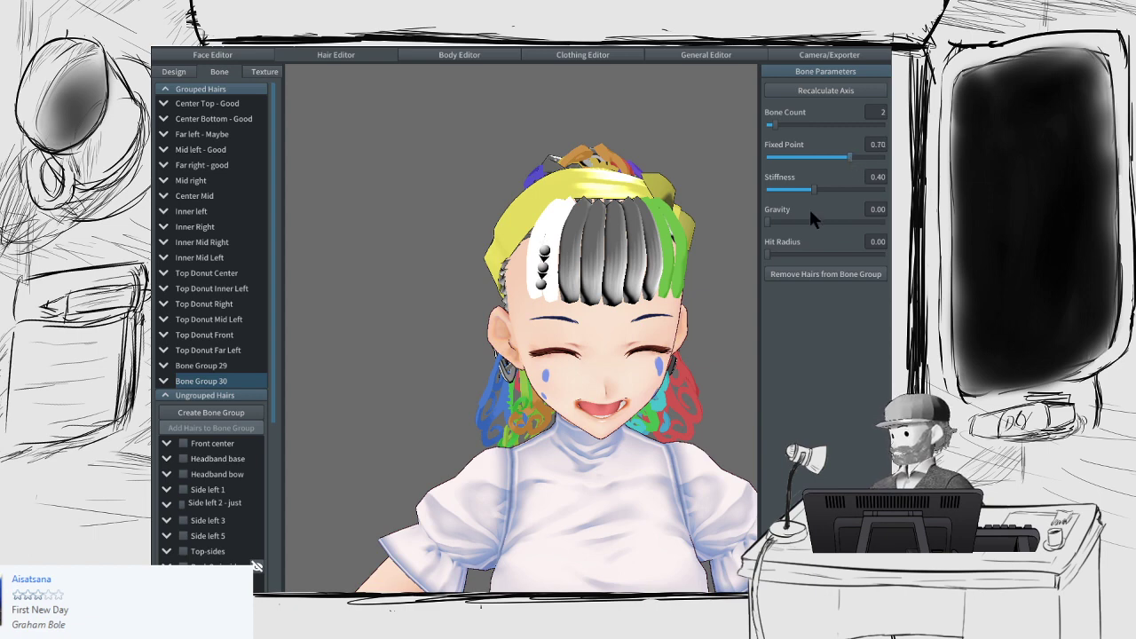
left_click(779, 254)
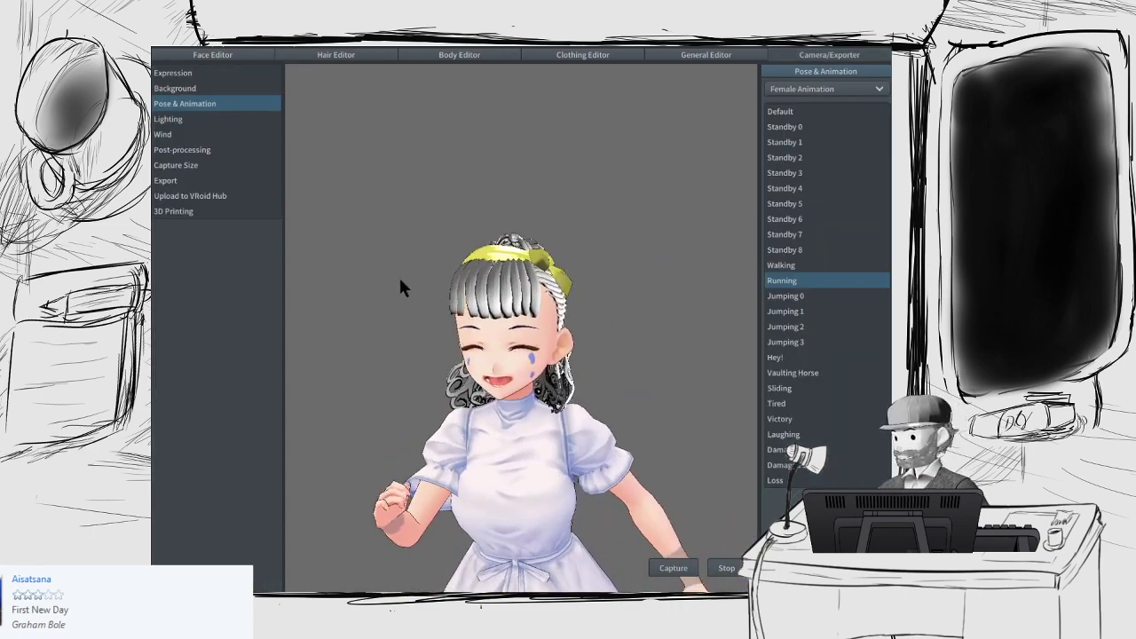
Step: Preview the fringe in the Walking animation and return to hair editing
left_click(785, 264)
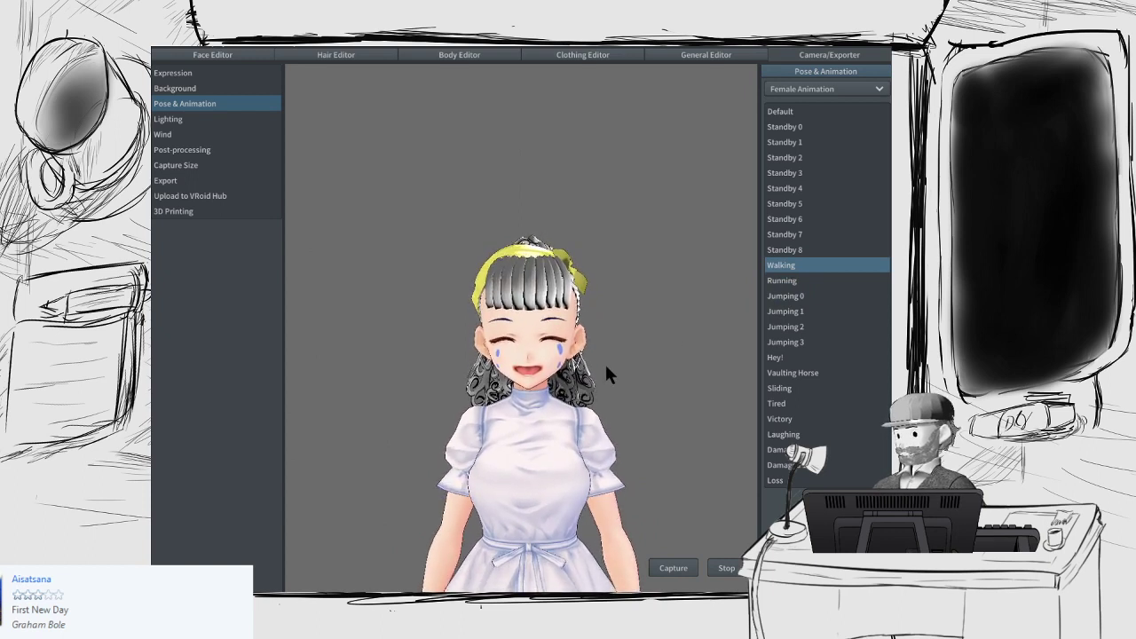
left_click(341, 55)
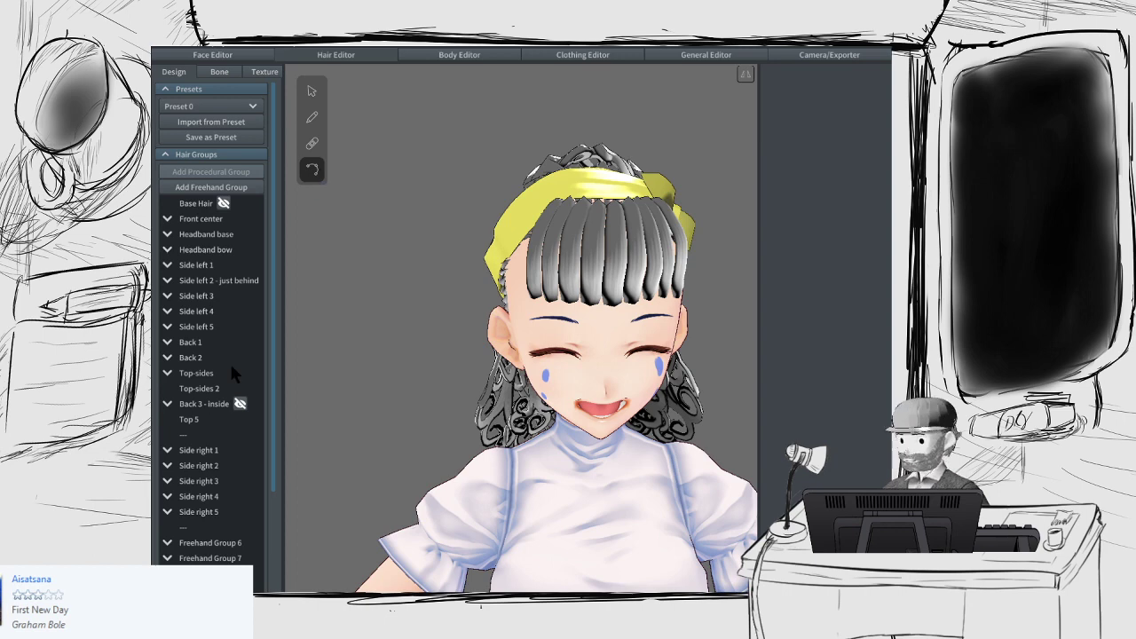
Step: Create a bone group from the fringe strands beside Bone Group 30, with bone count 2, fixed point 0.84 and hit radius 0.01
left_click(218, 72)
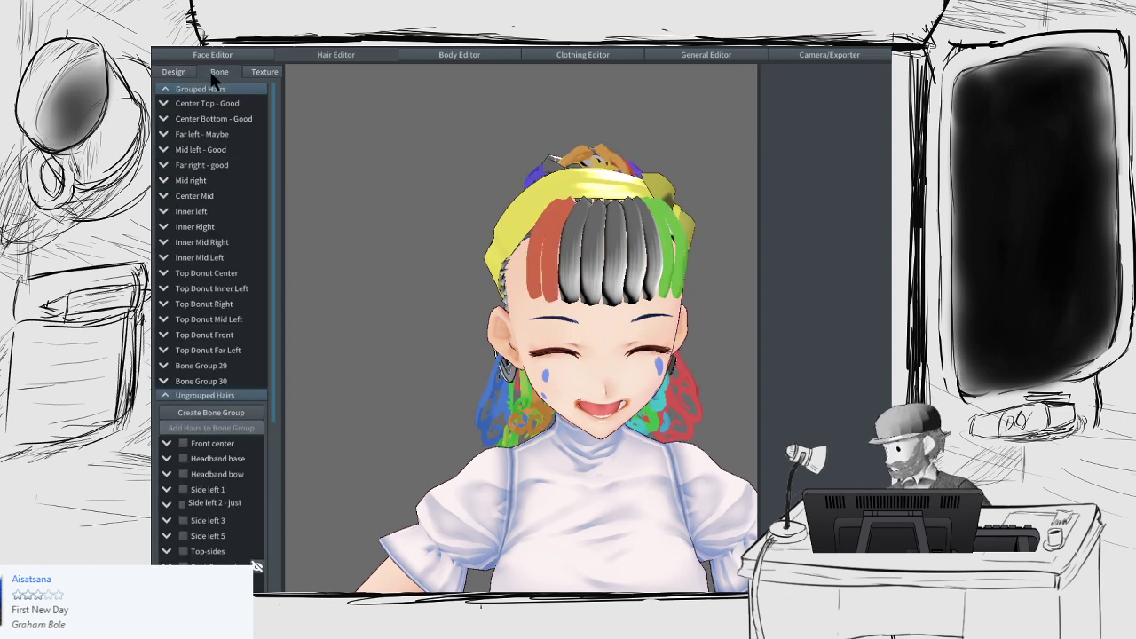
left_click(566, 279)
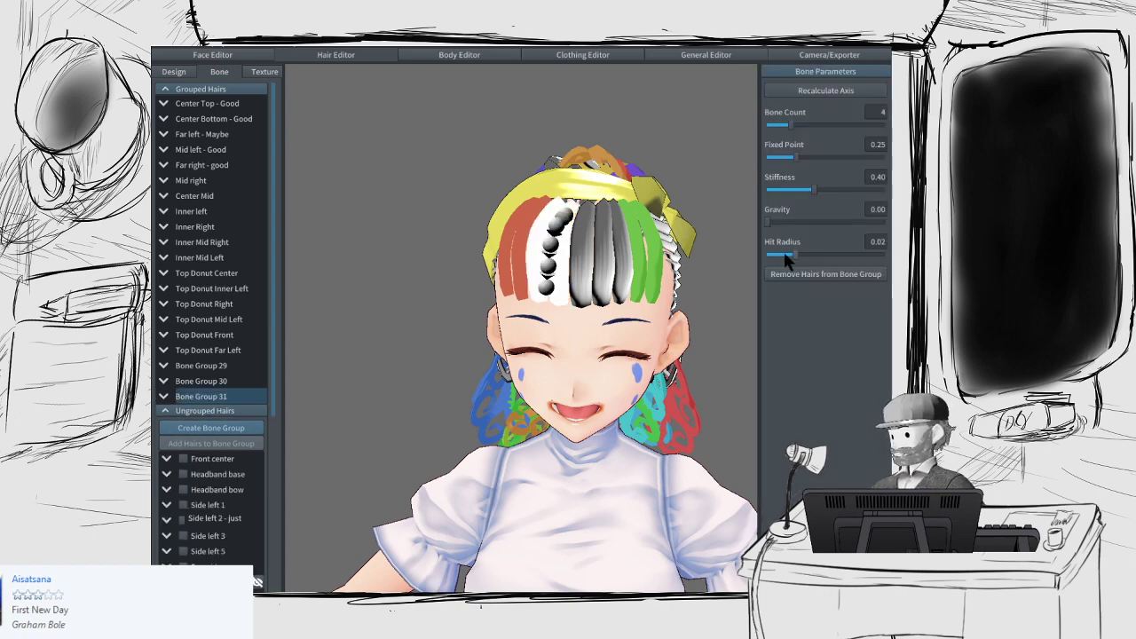
left_click_drag(788, 254, 781, 254)
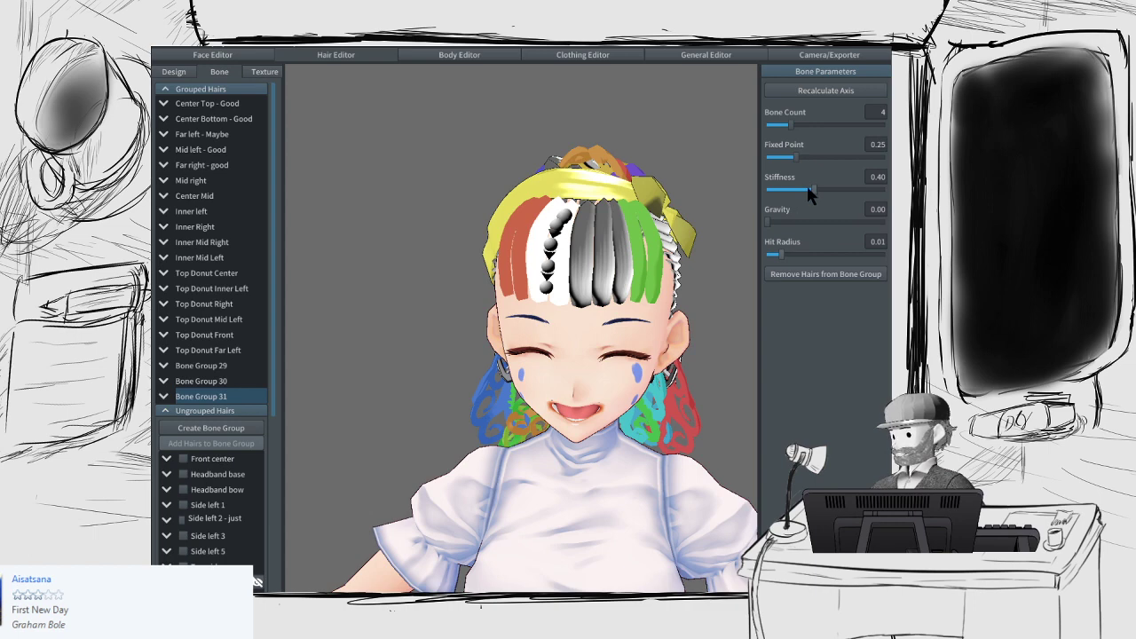
left_click_drag(794, 156, 857, 167)
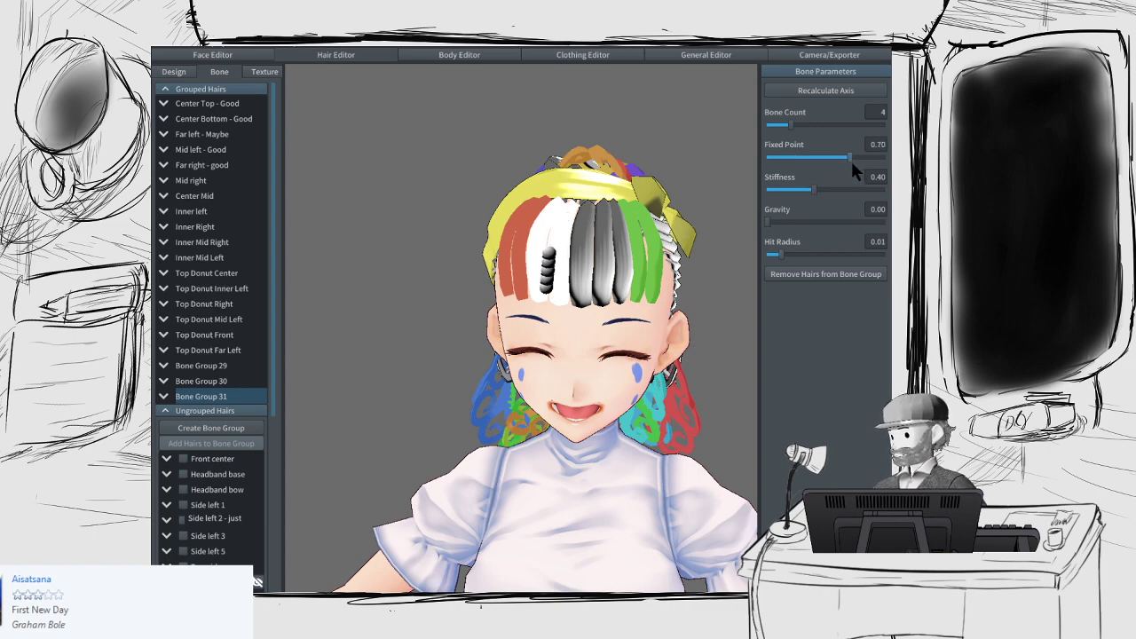
left_click_drag(854, 162, 872, 167)
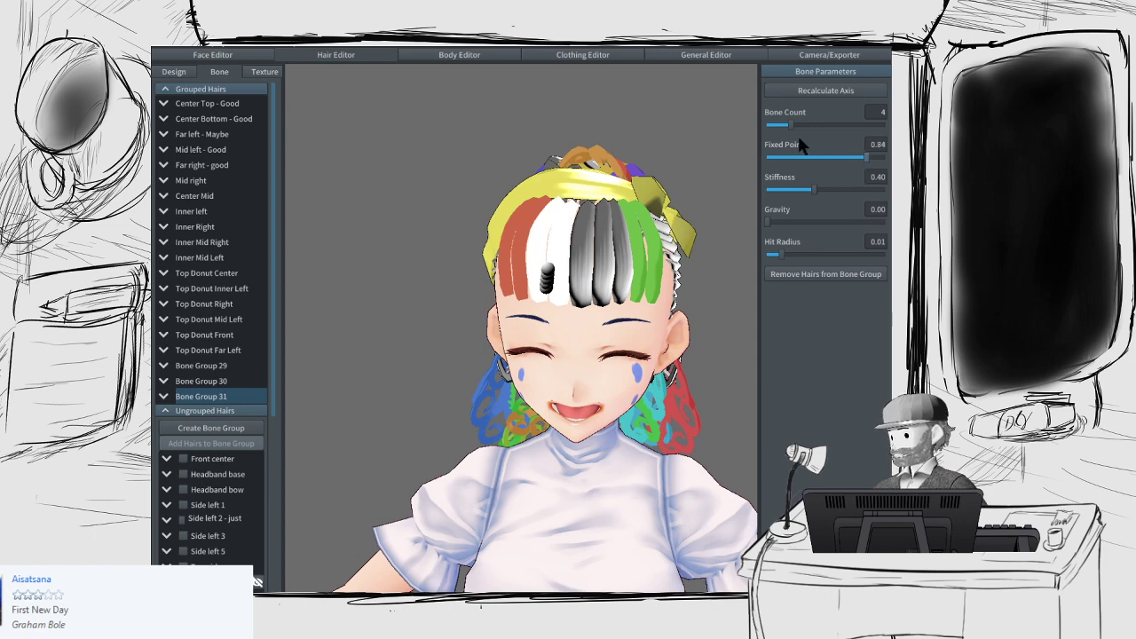
left_click_drag(789, 125, 771, 125)
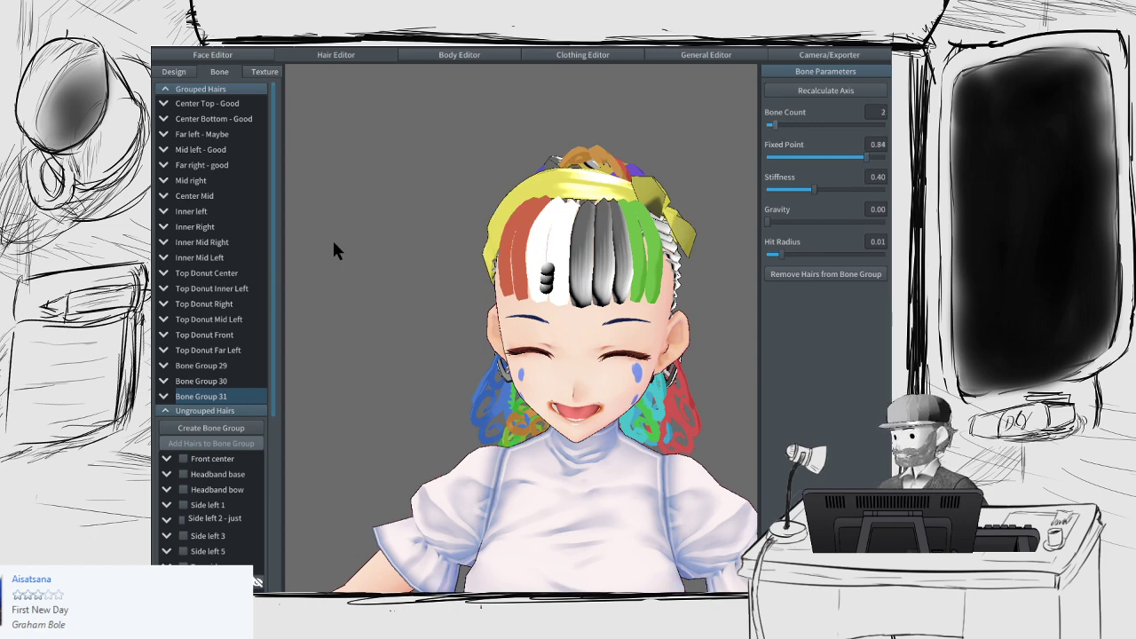
Step: Create a bone group from the three centre fringe strands and set its fixed point to 0.80
left_click(593, 264)
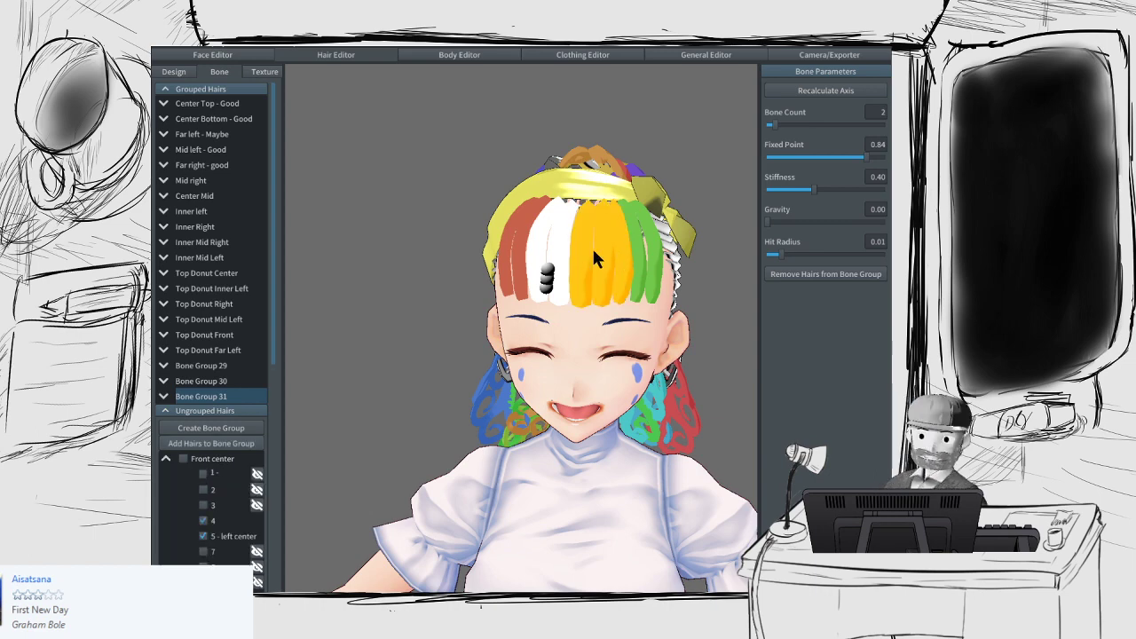
left_click(210, 426)
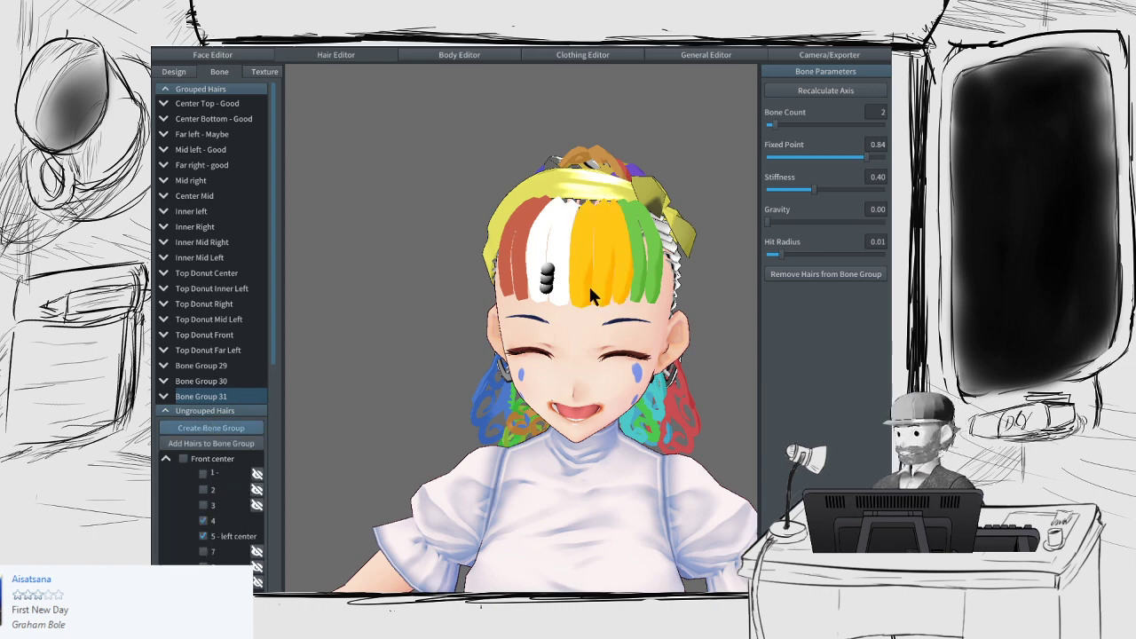
left_click(779, 256)
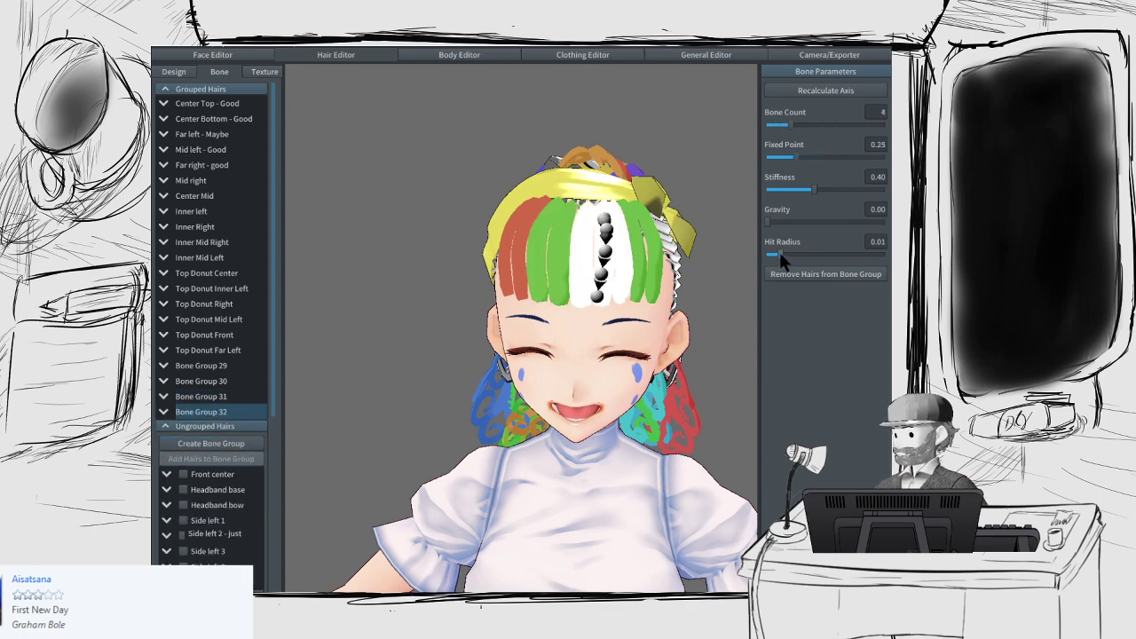
left_click(841, 158)
left_click_drag(841, 156, 861, 157)
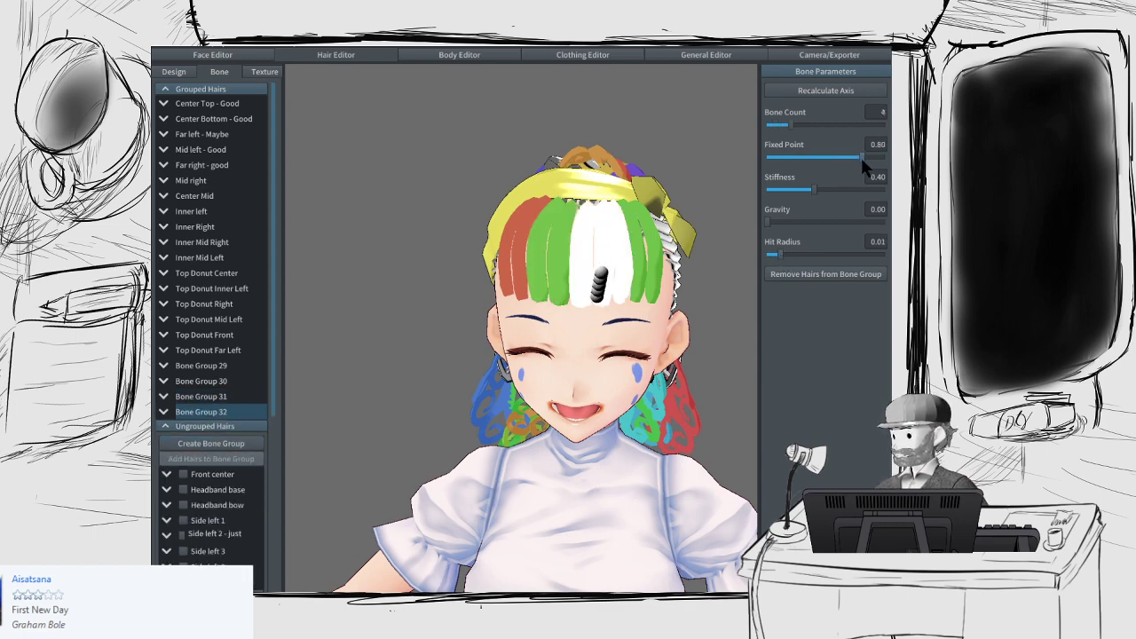
Step: Check Bone Group 31's parameters, set Bone Group 32's fixed point to 0.83 and lower its bone count
left_click(204, 400)
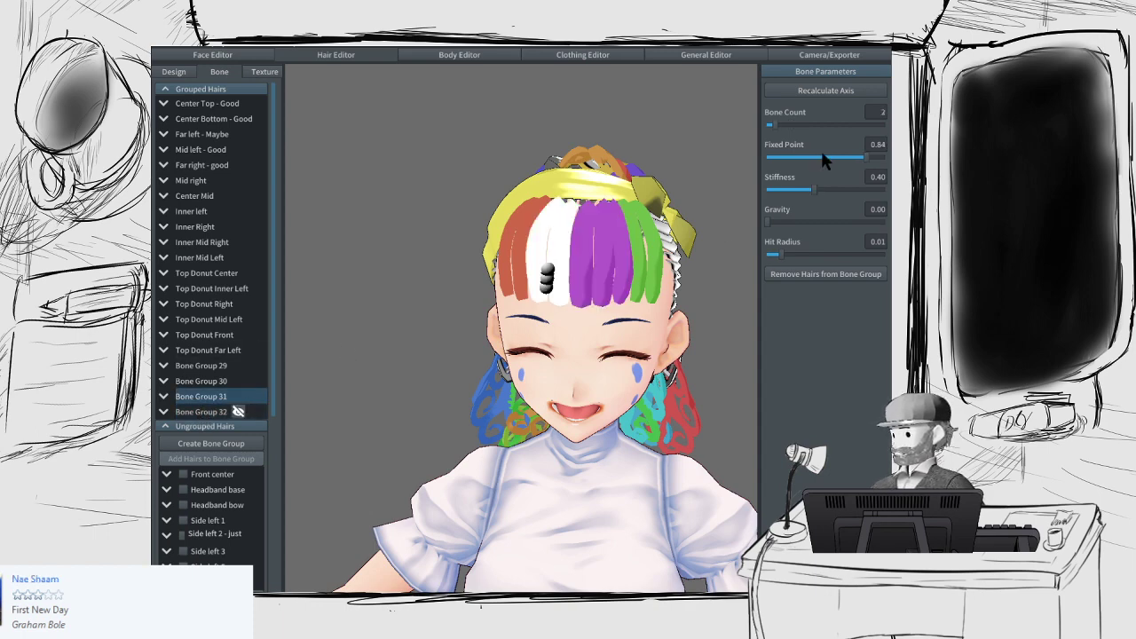
left_click_drag(822, 156, 867, 157)
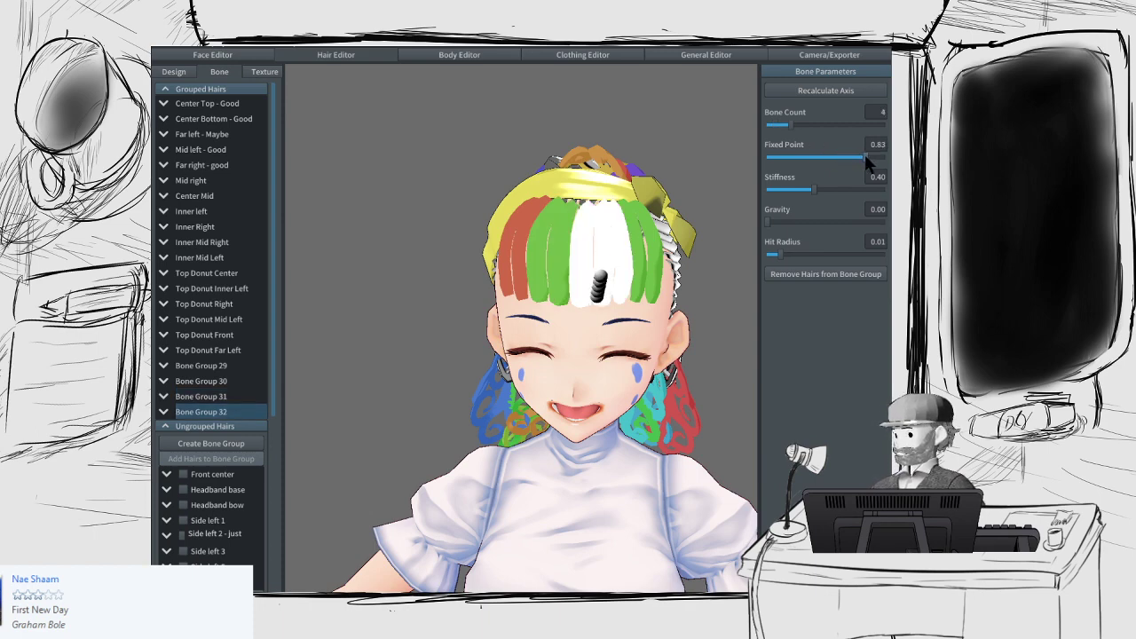
left_click_drag(787, 125, 776, 126)
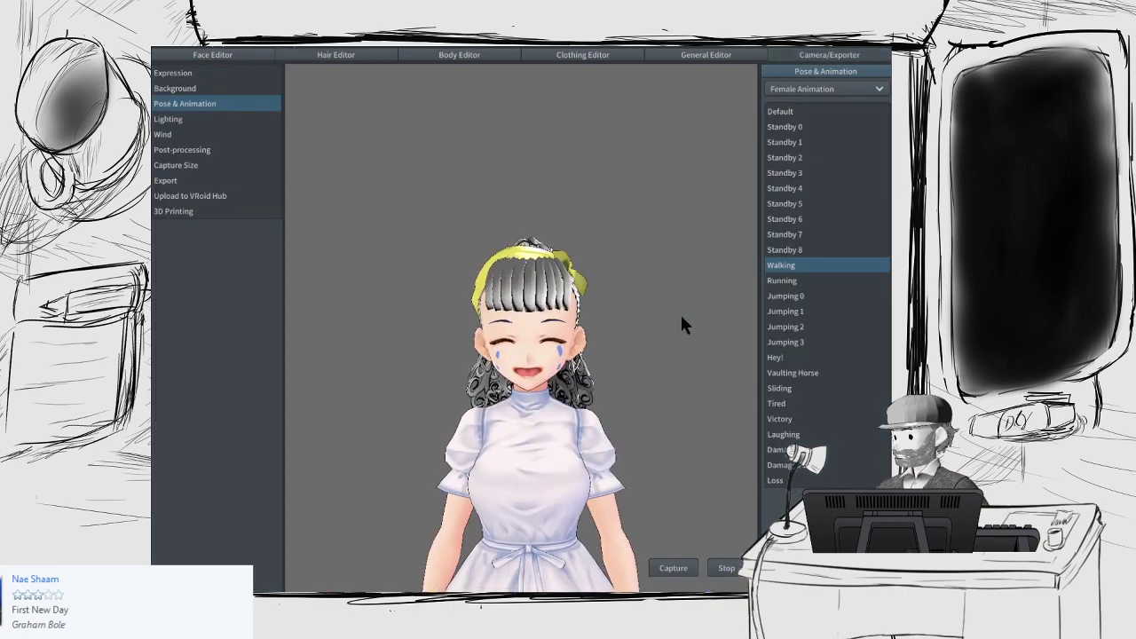
Step: Preview the fringe and curls in the Running animation
left_click(826, 280)
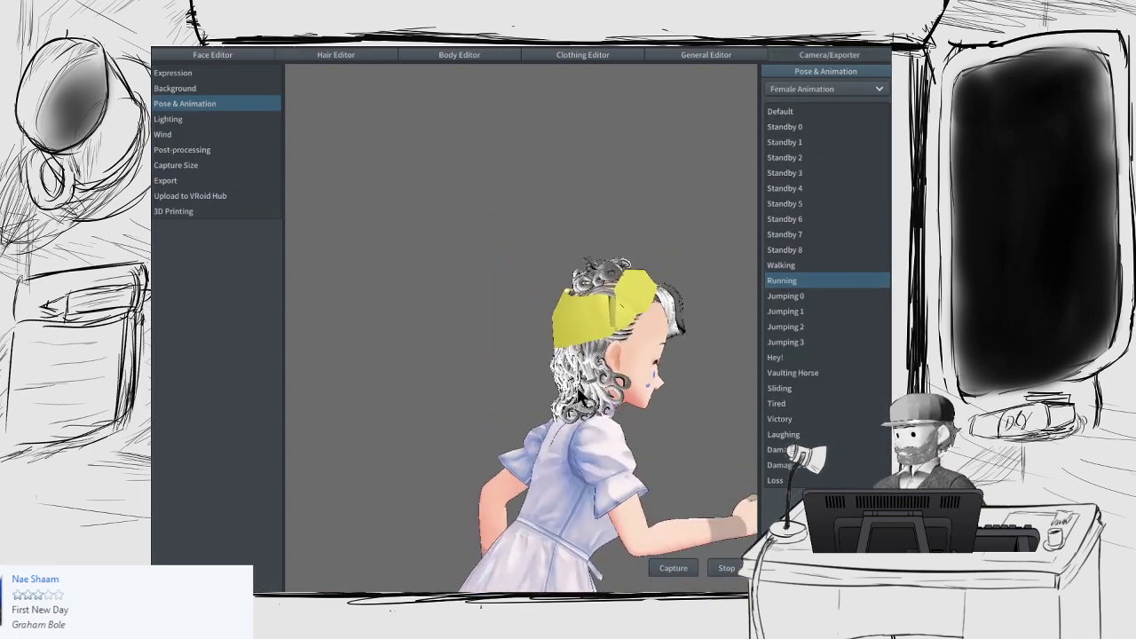
mouse_move(578, 382)
right_mouse_down()
mouse_move(522, 381)
mouse_move(558, 385)
right_mouse_up()
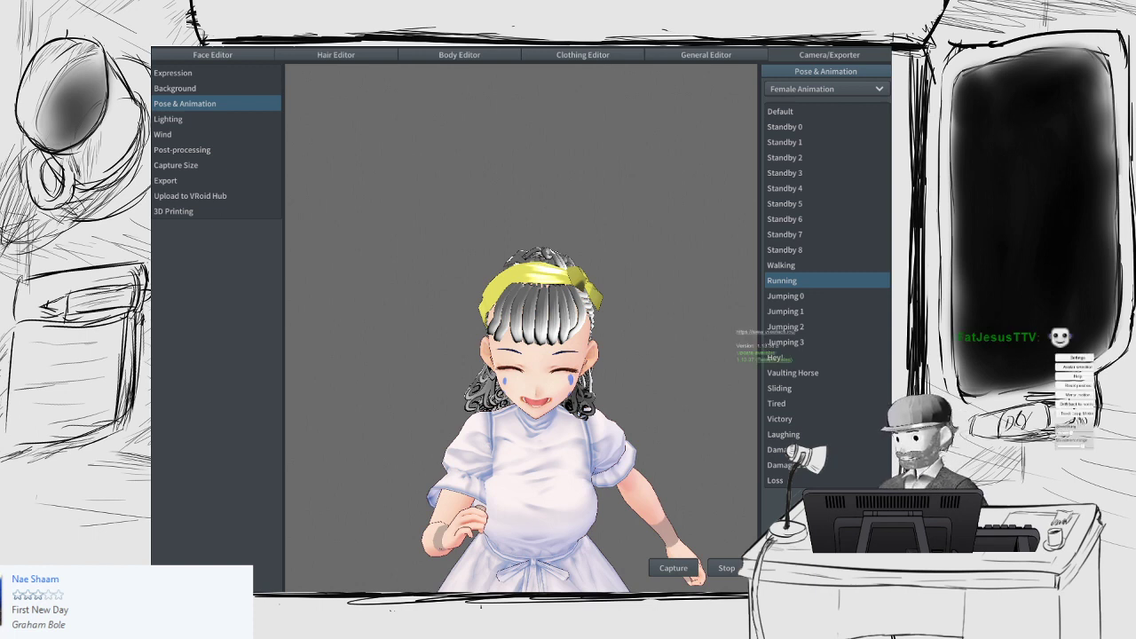
Step: Switch the on-stream avatar to the green-skinned character in the face-tracking overlay's avatar selection
left_click(1075, 367)
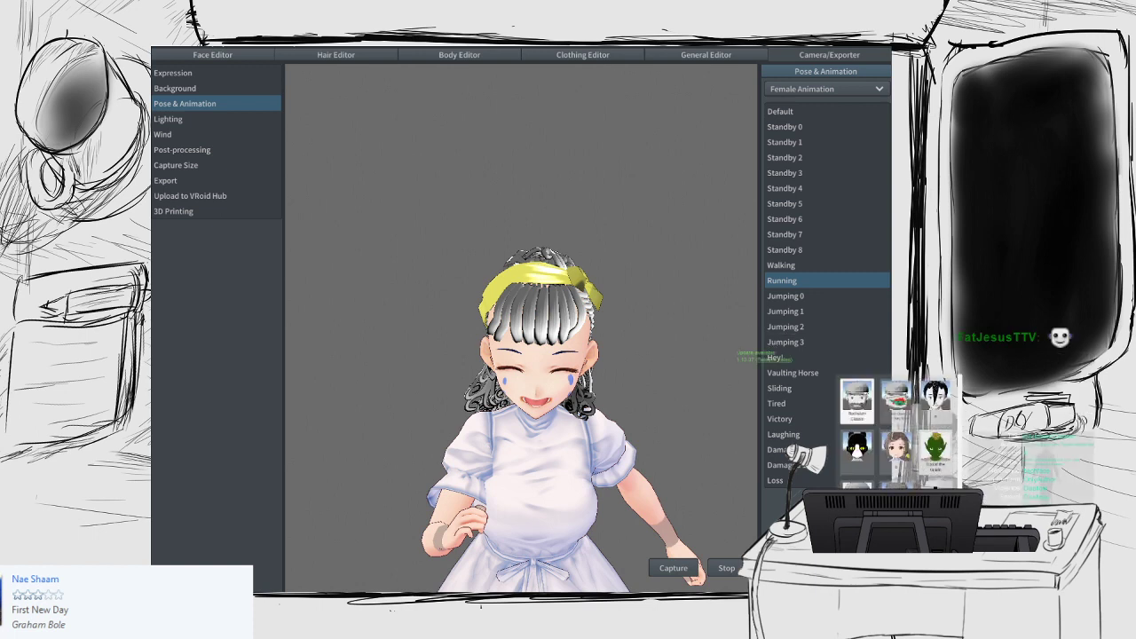
left_click(935, 448)
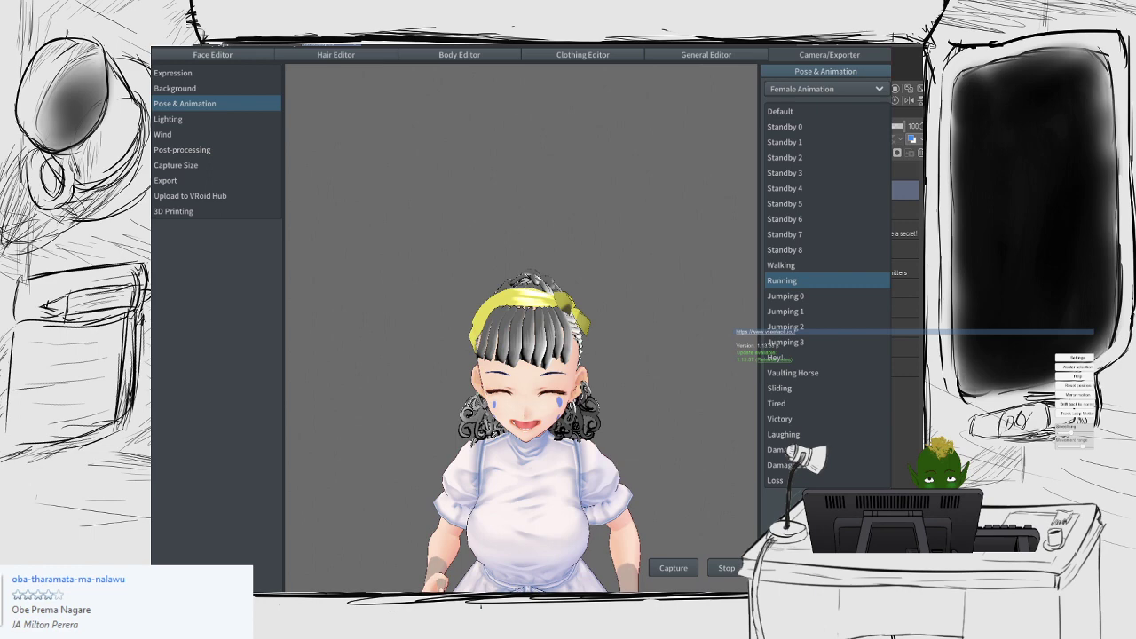
Step: Switch to the painting program to view the stretches drawing, and return to VRoid Studio
key("alt+Tab")
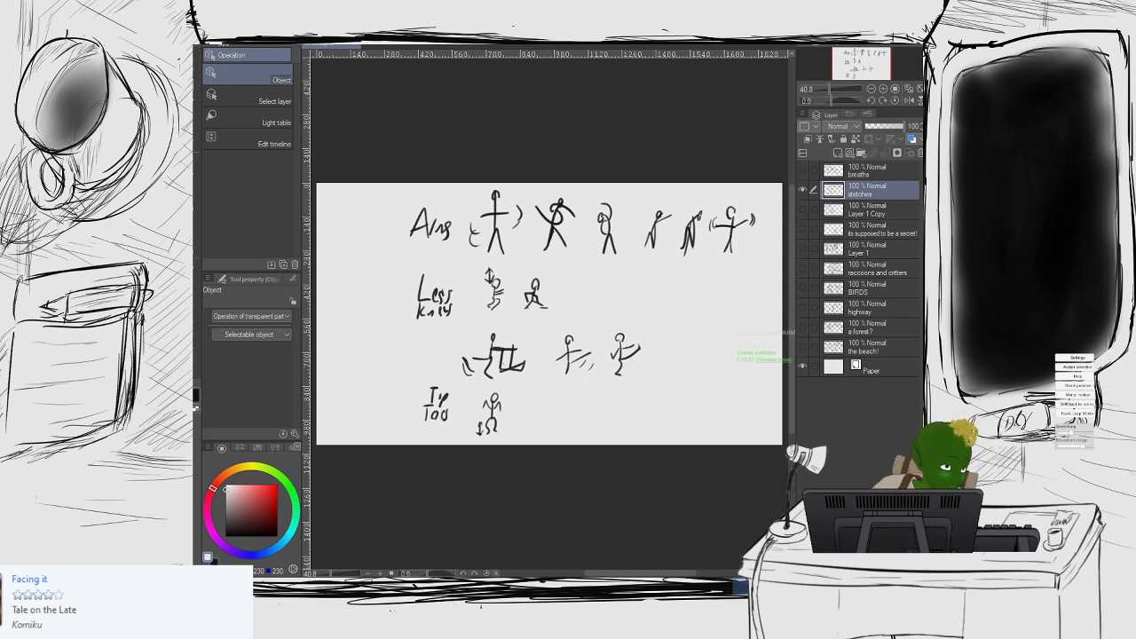
key("alt+Tab")
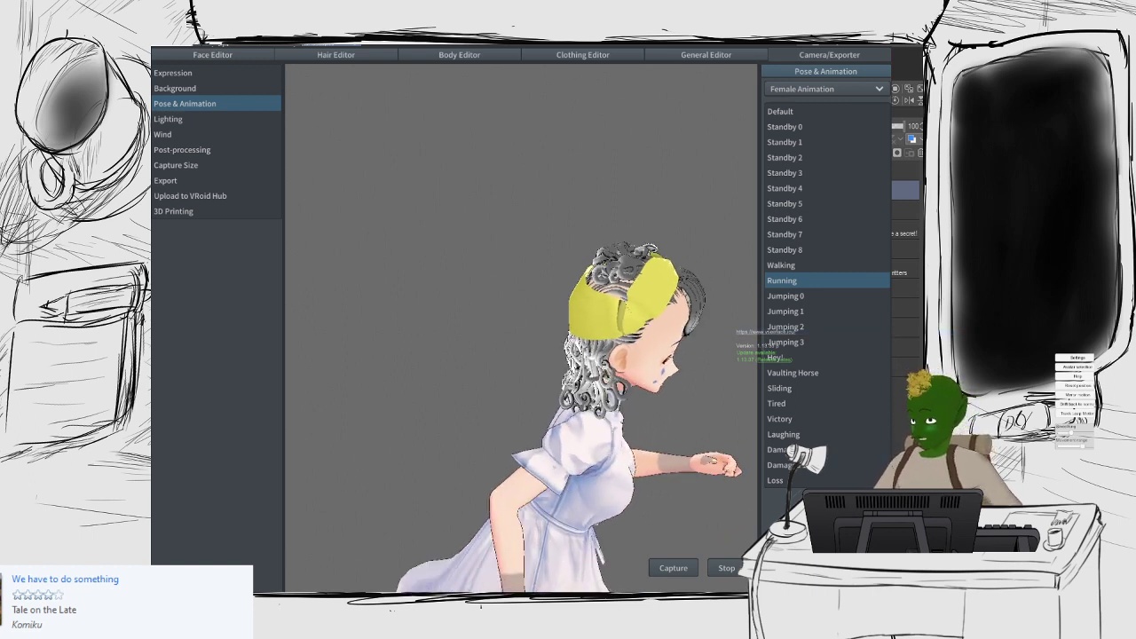
Step: Examine the fringe and curls in the Running animation from several angles, and preview them in Walking and Standby 1
right_click_drag(516, 323, 472, 323)
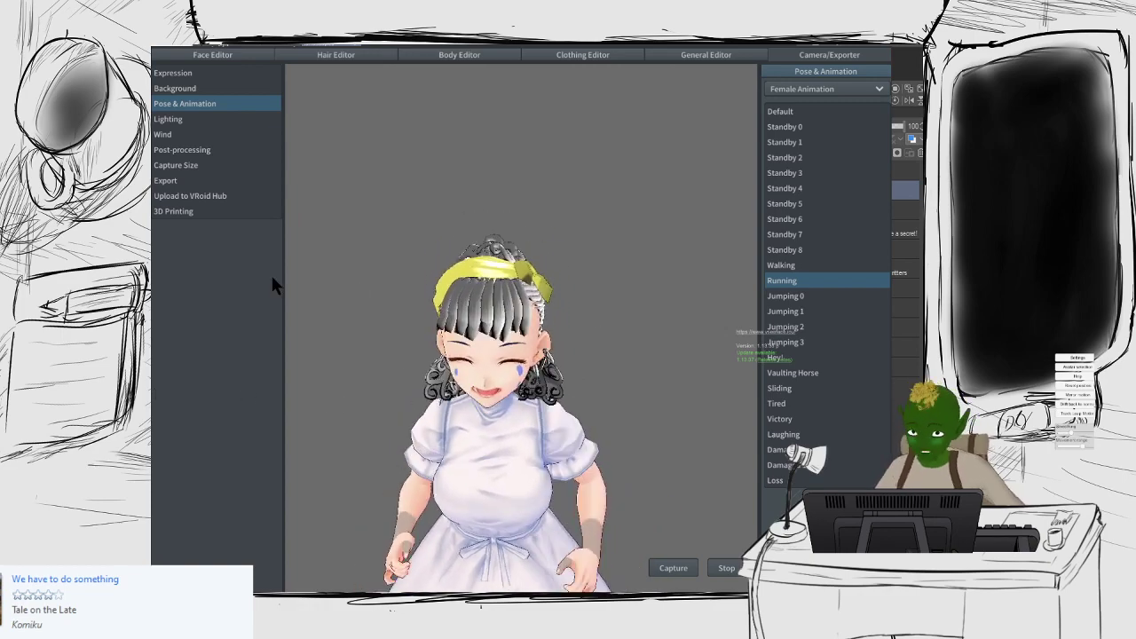
right_click_drag(382, 333, 485, 349)
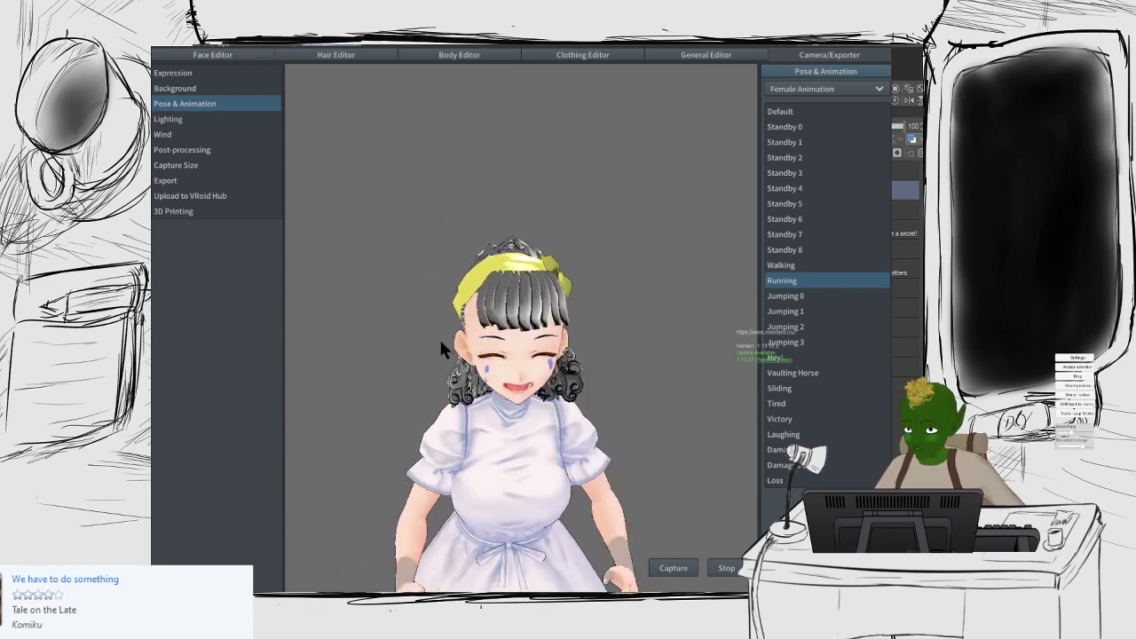
mouse_move(444, 345)
right_mouse_down()
mouse_move(471, 355)
mouse_move(444, 346)
right_mouse_up()
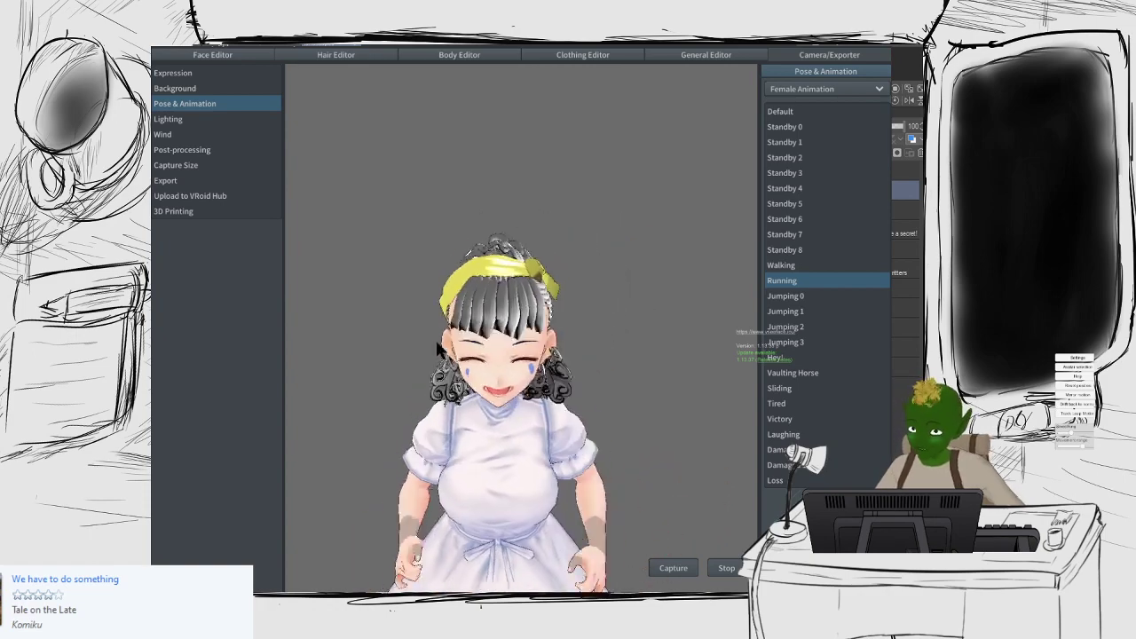
left_click(782, 265)
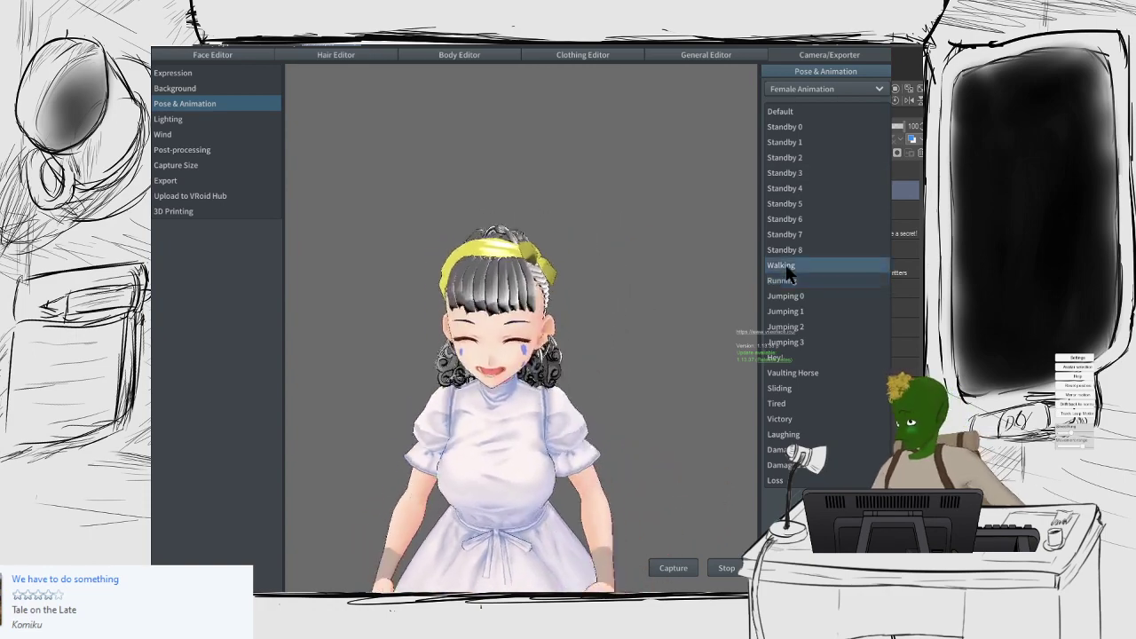
left_click(789, 145)
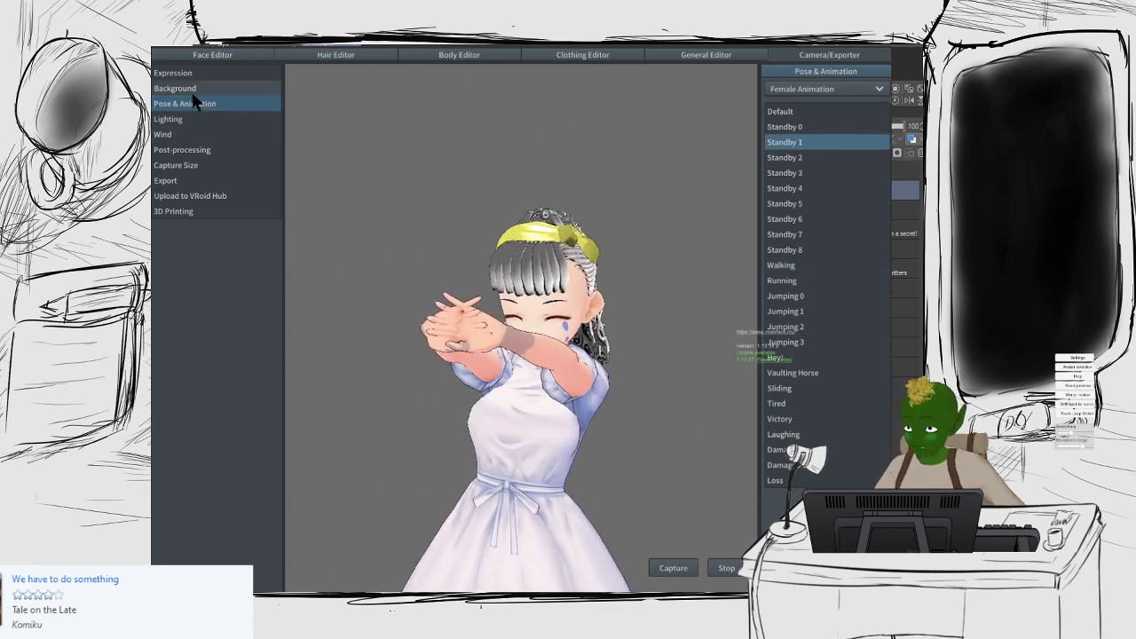
Step: Try adjusting the wind's Direction (X) on the animated hair, and reset the wind settings
left_click(164, 134)
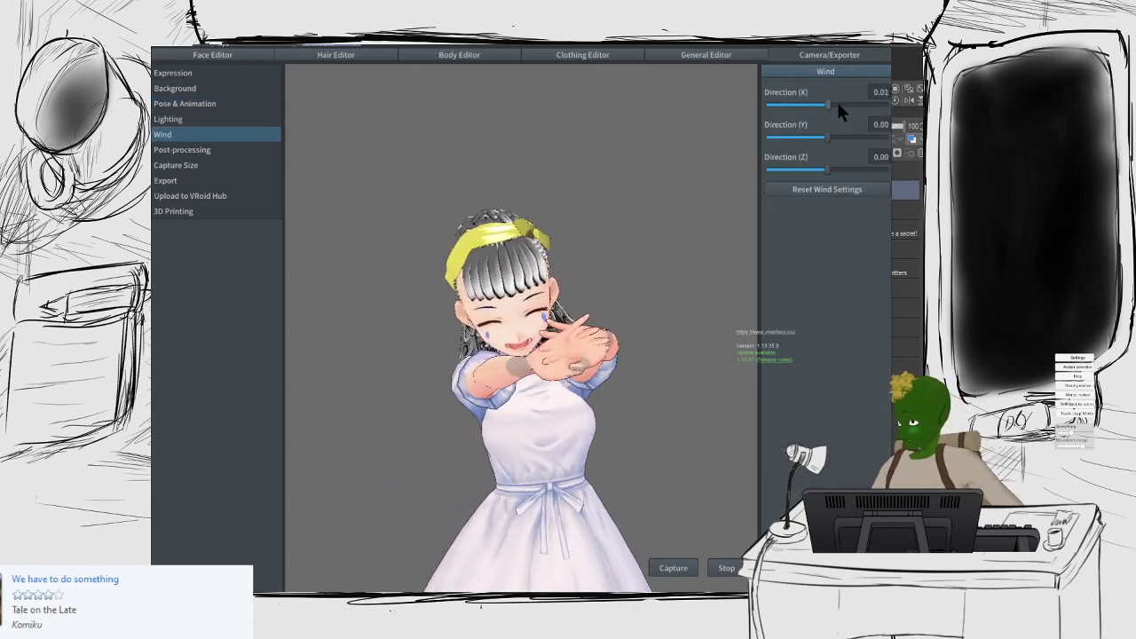
mouse_move(834, 103)
left_mouse_down()
mouse_move(871, 107)
mouse_move(794, 111)
mouse_move(801, 97)
mouse_move(828, 98)
left_mouse_up()
left_click(826, 190)
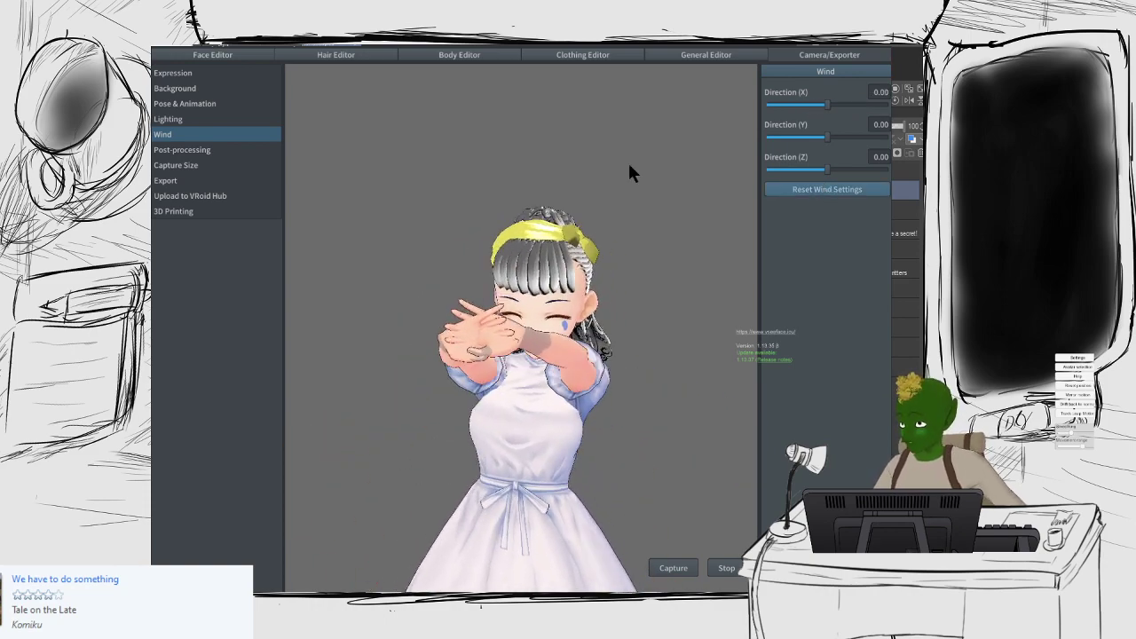
Step: Change from Female Animation to Pose mode and adjust the head's facing direction and tilt with its pose controllers
left_click(232, 89)
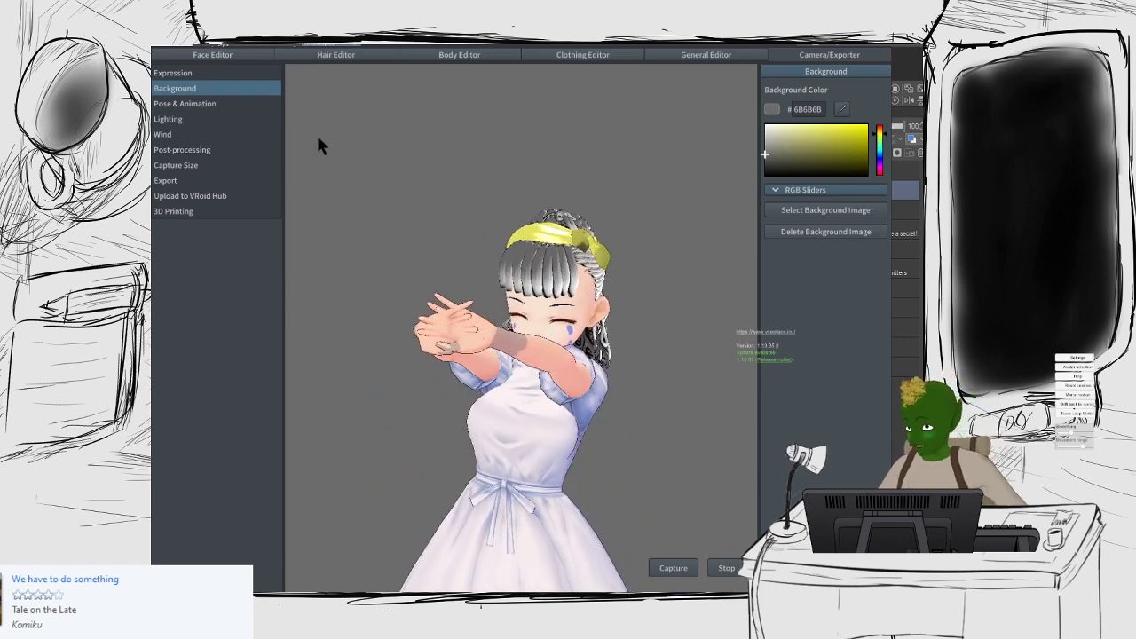
left_click(215, 104)
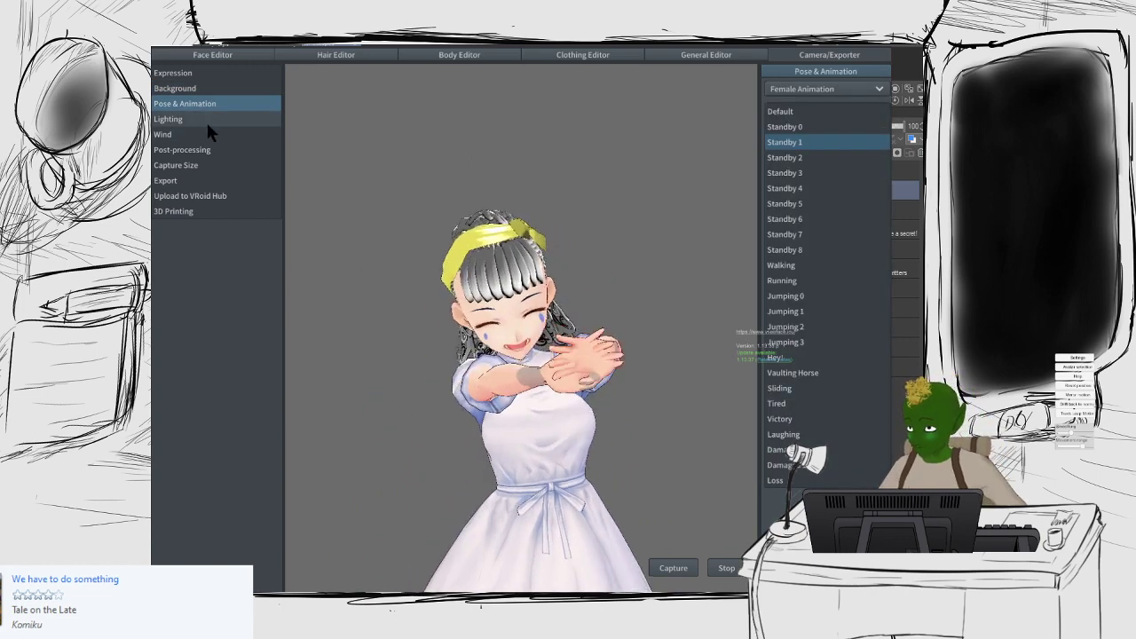
left_click(794, 89)
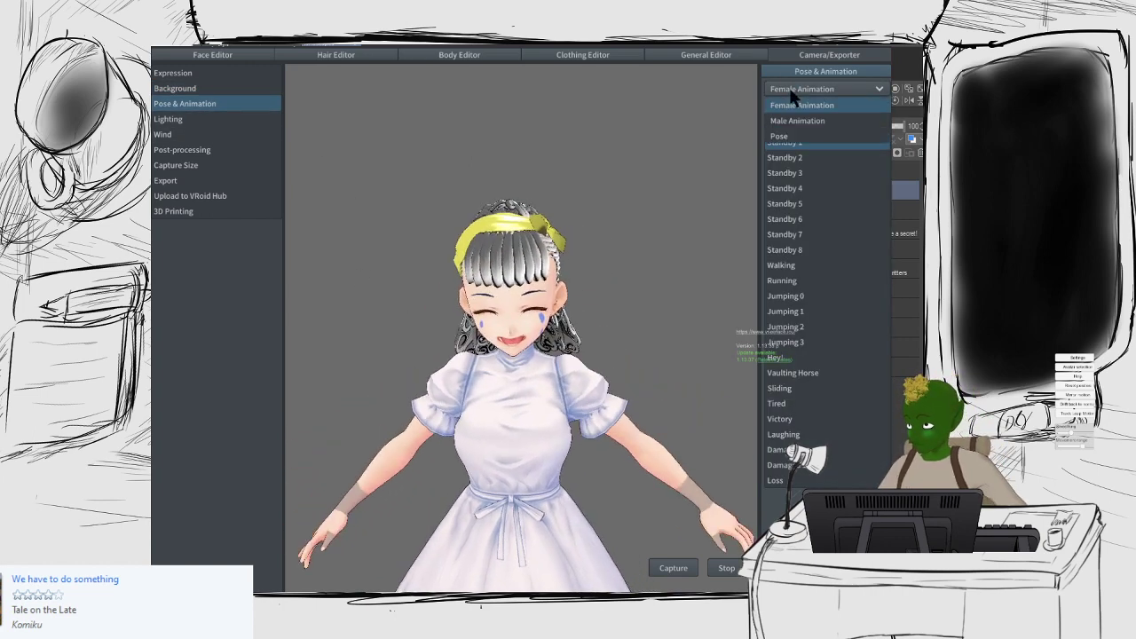
left_click(779, 136)
middle_click_drag(496, 263, 557, 307)
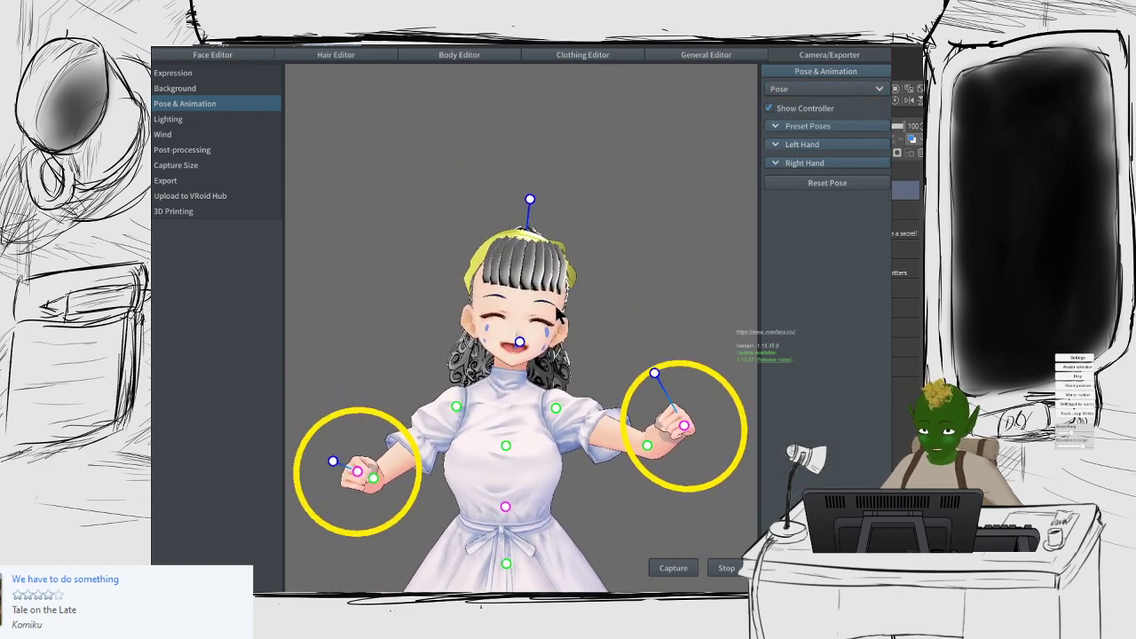
mouse_move(515, 343)
left_mouse_down()
mouse_move(586, 300)
mouse_move(498, 406)
mouse_move(470, 364)
mouse_move(340, 347)
mouse_move(536, 331)
mouse_move(520, 345)
left_mouse_up()
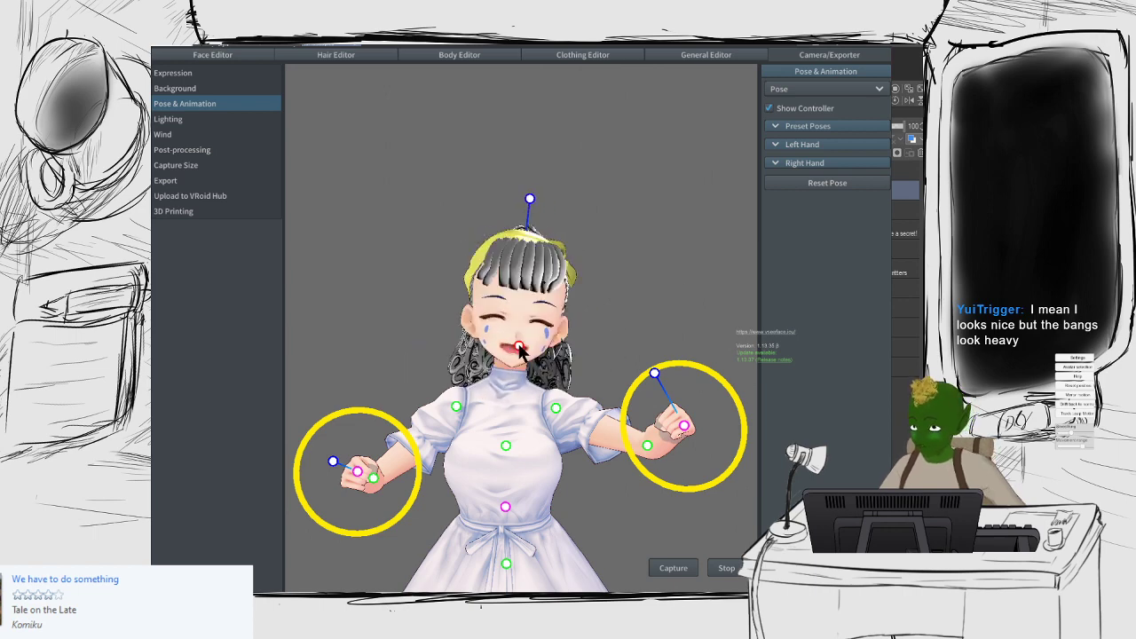
left_click_drag(529, 199, 518, 233)
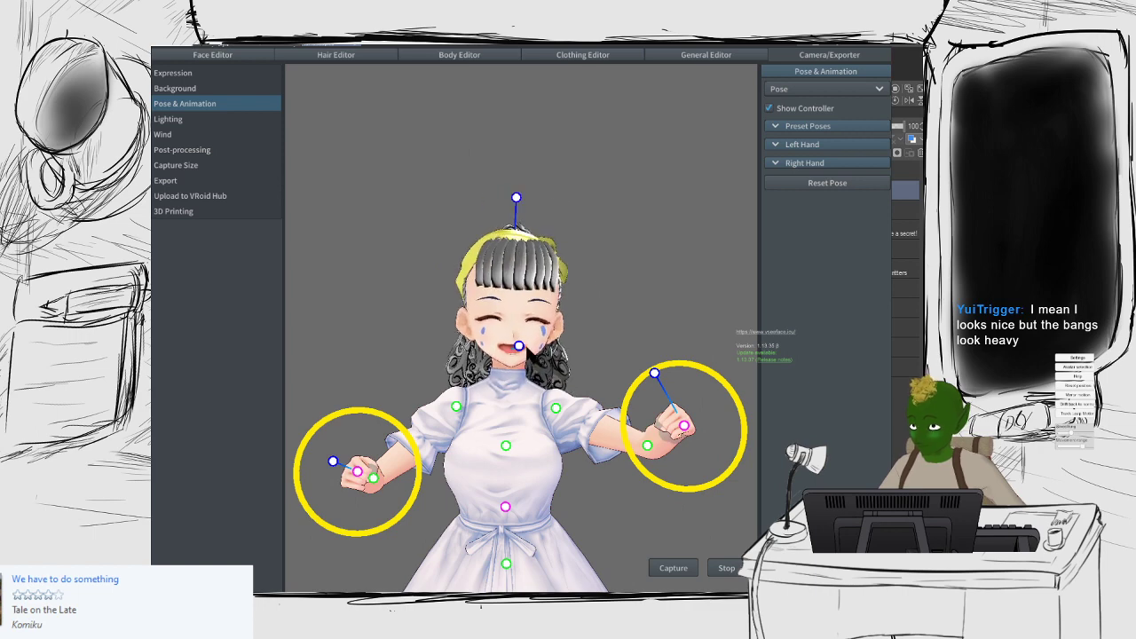
left_click_drag(518, 345, 477, 357)
Step: Examine how the fringe and curls hang on the posed character from the front and side angles
right_click_drag(479, 357, 662, 355)
scroll(535, 347, "up", 5)
scroll(544, 352, "down", 3)
right_click_drag(520, 321, 538, 326)
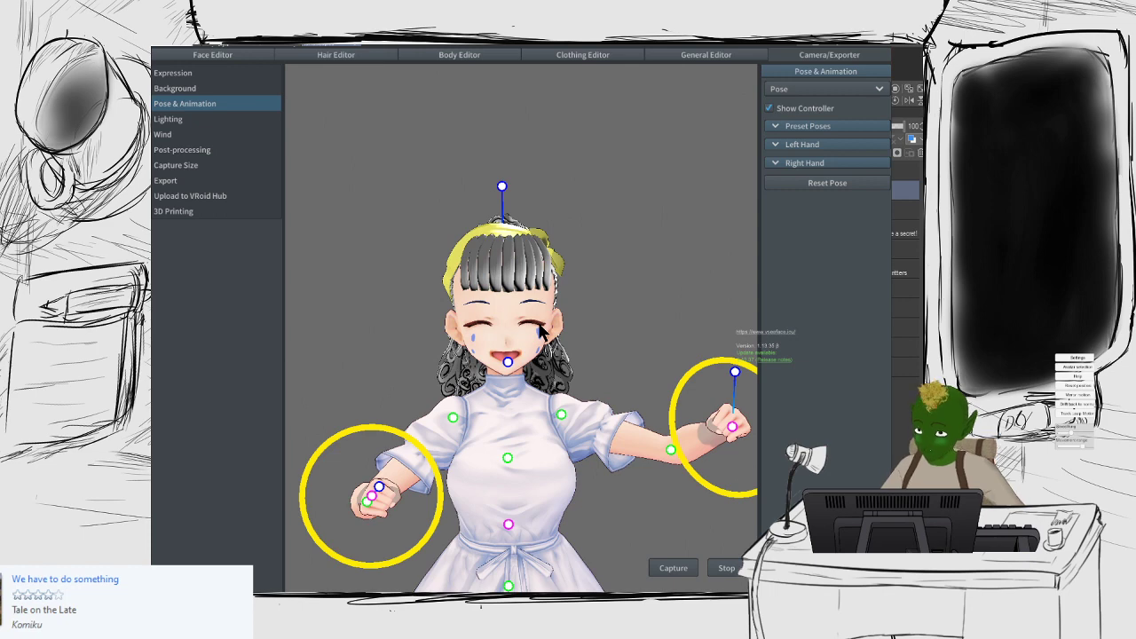
right_click_drag(536, 315, 518, 316)
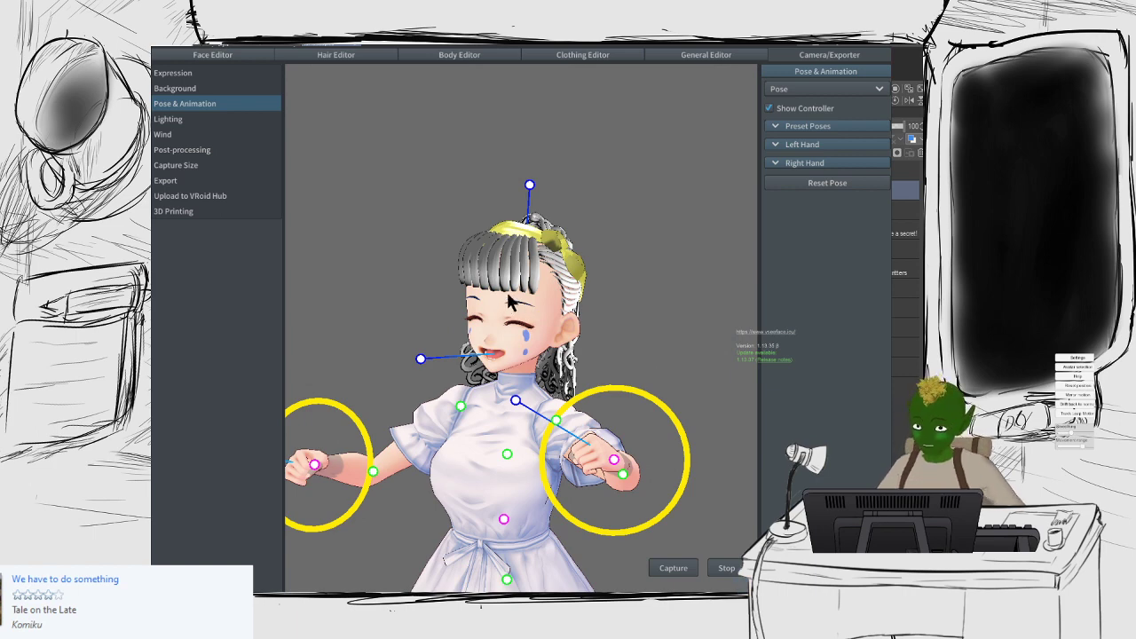
right_click_drag(533, 293, 538, 300)
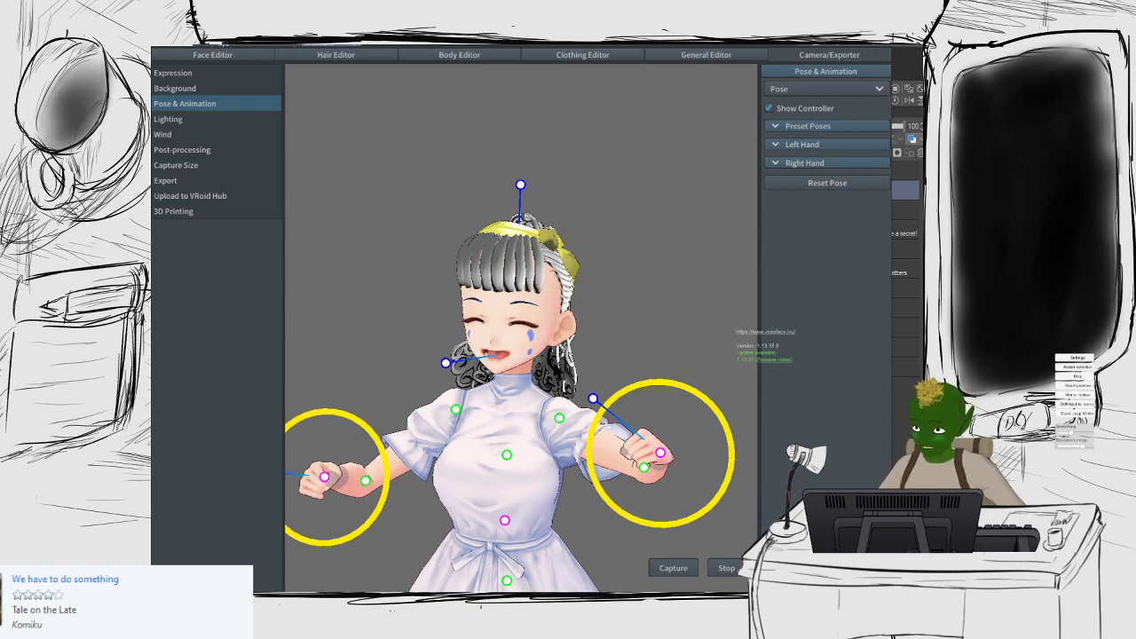
right_click_drag(550, 430, 519, 414)
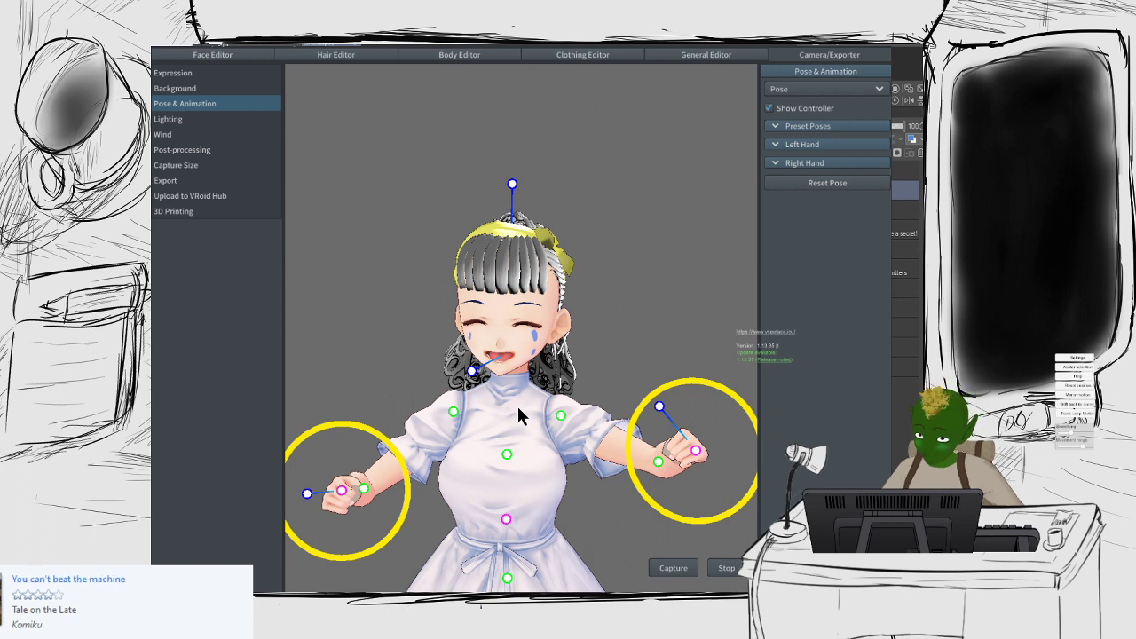
right_click_drag(517, 404, 545, 423)
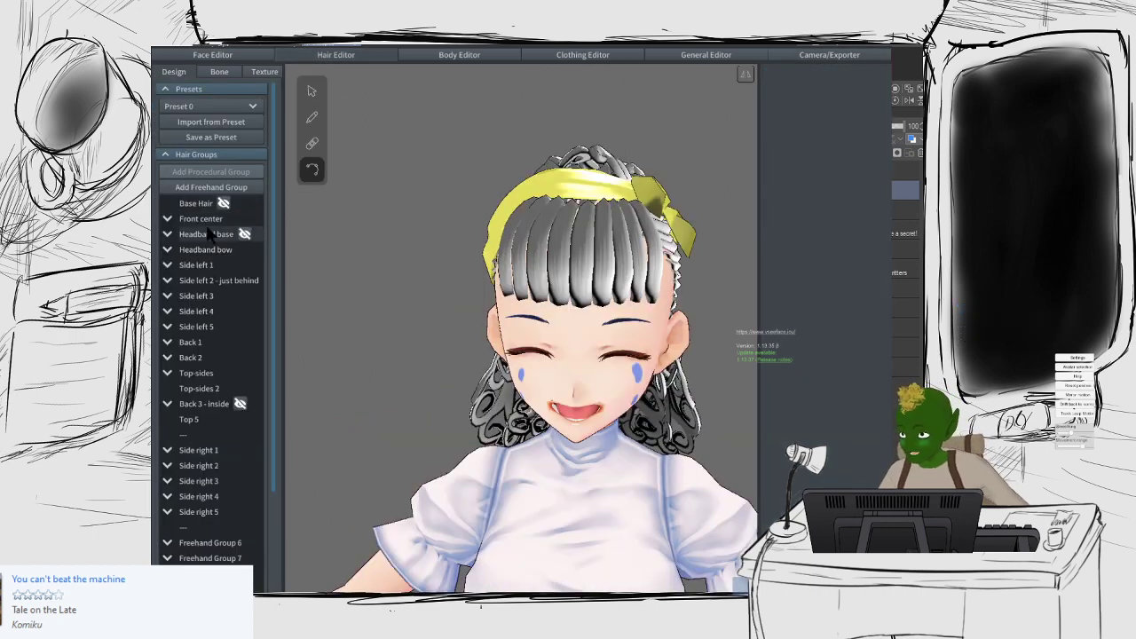
Step: Look through the Front center strands and the unnamed freehand groups to identify the group holding the outer fringe strands
scroll(203, 308, "down", 2)
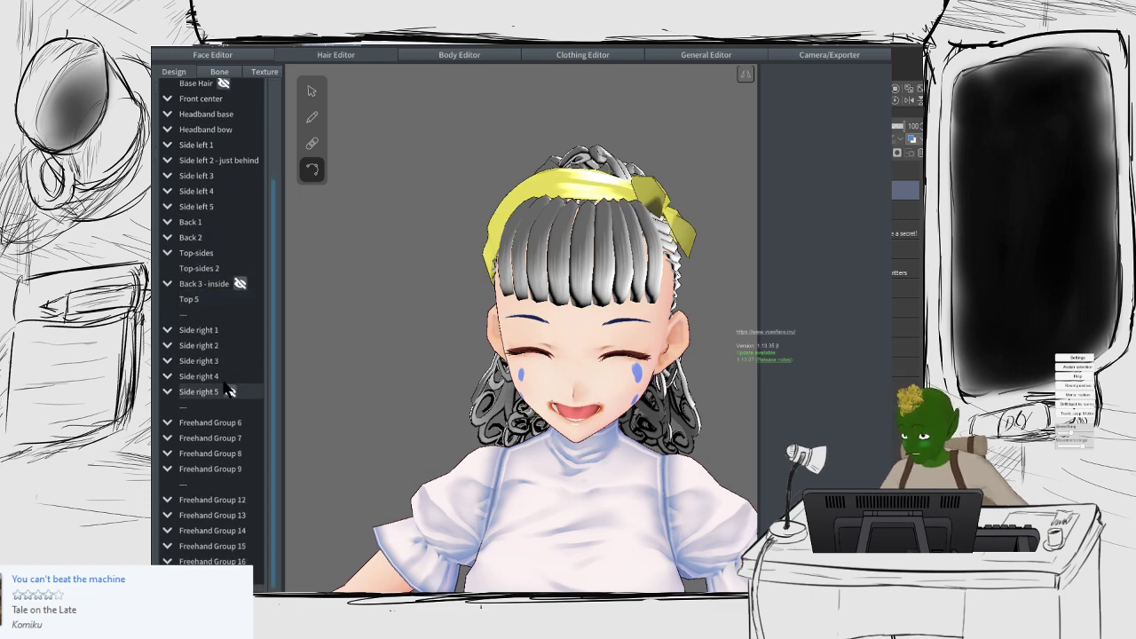
scroll(226, 381, "up", 3)
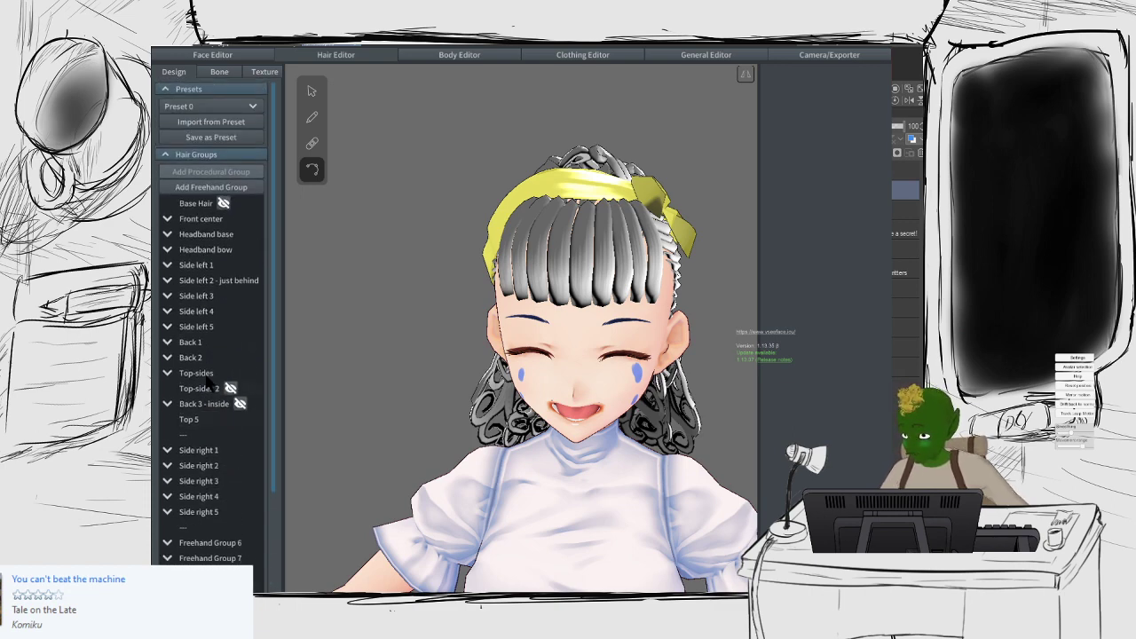
left_click(167, 219)
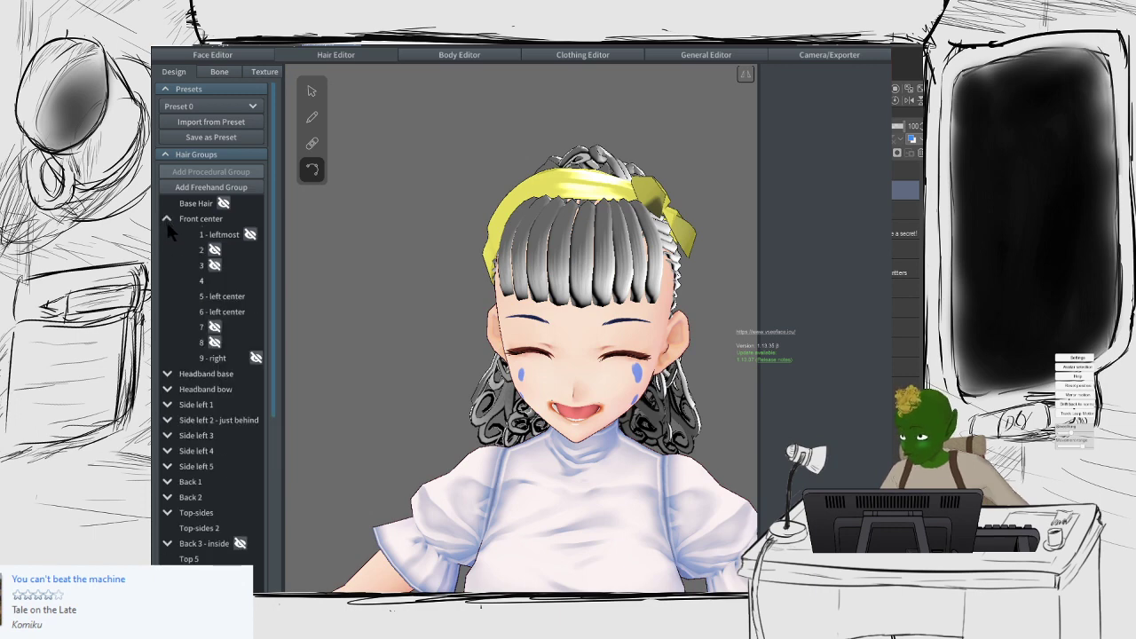
scroll(226, 293, "down", 5)
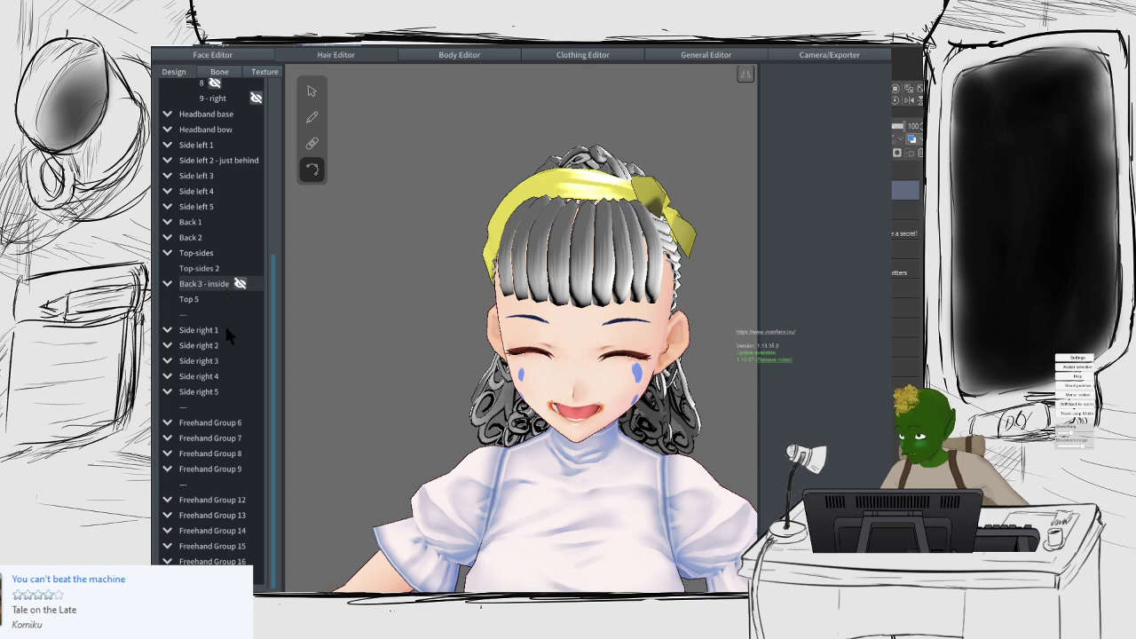
left_click(210, 468)
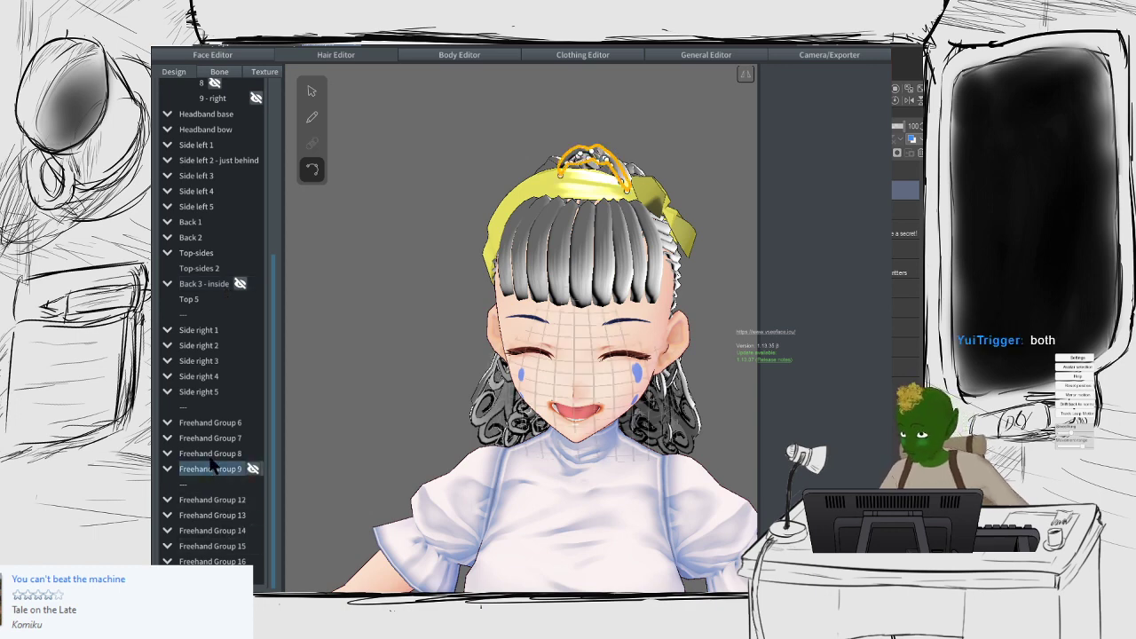
left_click(210, 440)
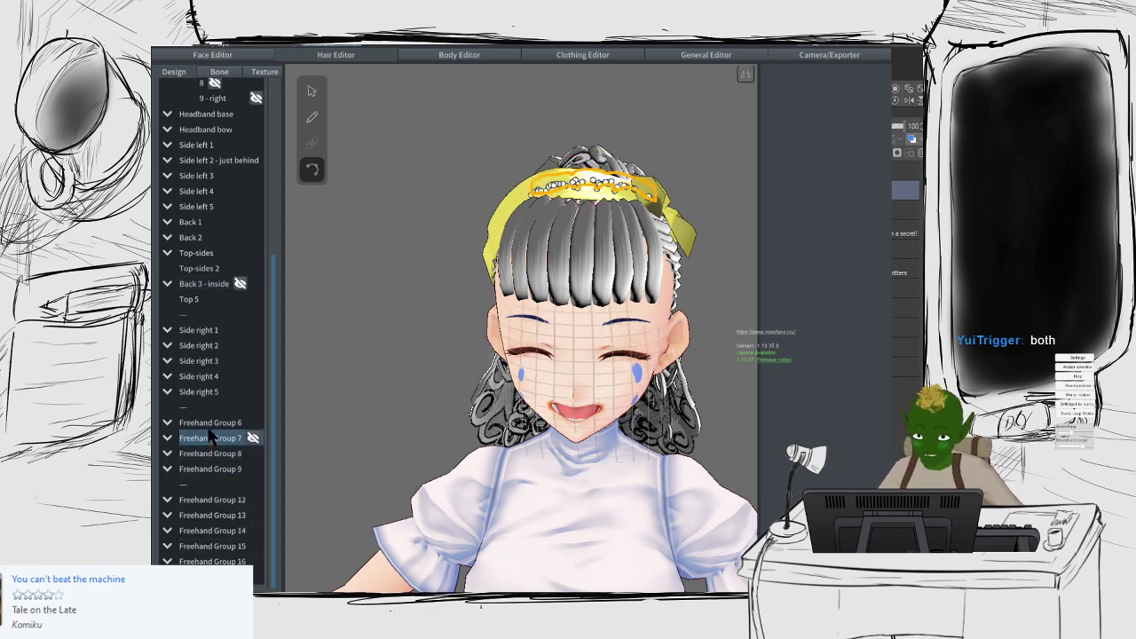
left_click(211, 422)
left_click(212, 499)
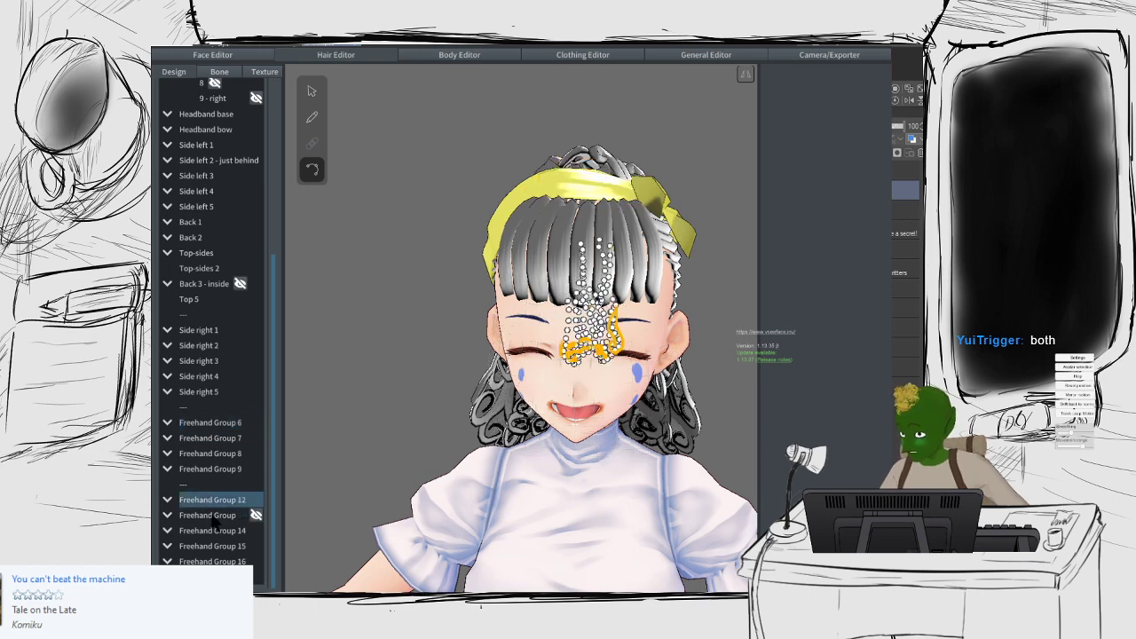
left_click(212, 514)
left_click(212, 531)
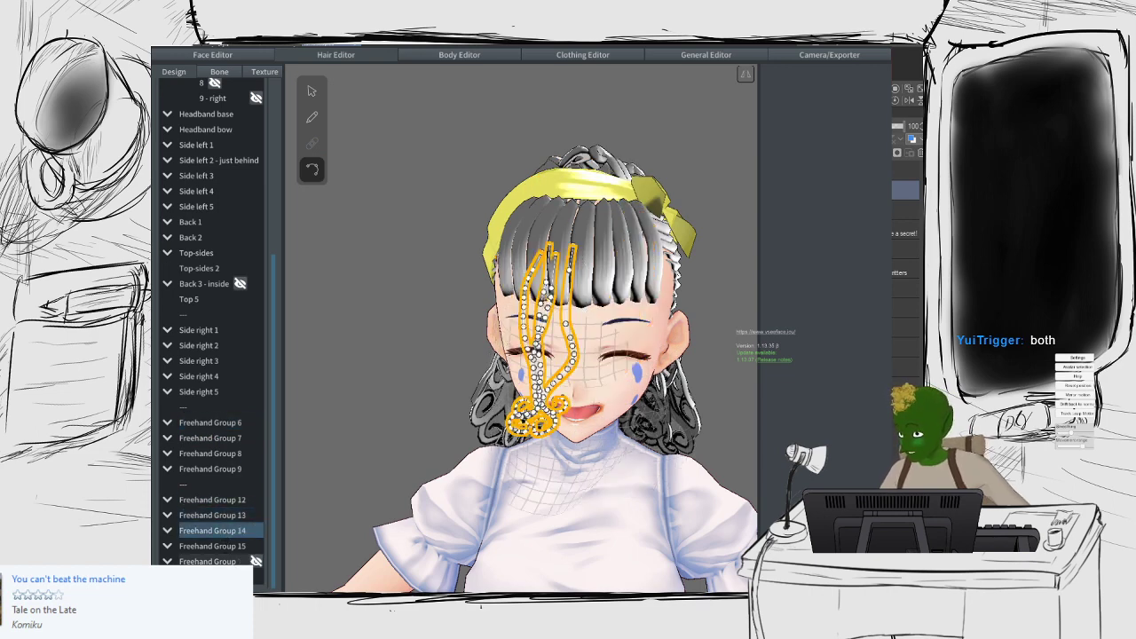
left_click(212, 561)
Step: Rename the freehand group holding the outer fringe strands as "Front Sides"
right_click(226, 576)
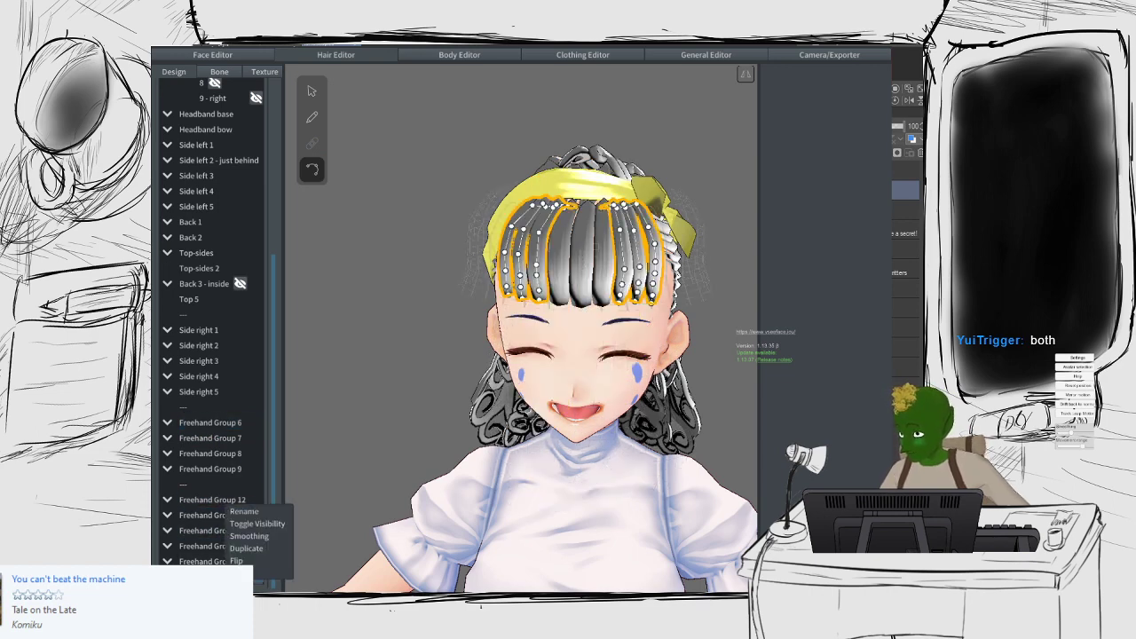
left_click(249, 511)
key("ctrl+a")
type("F")
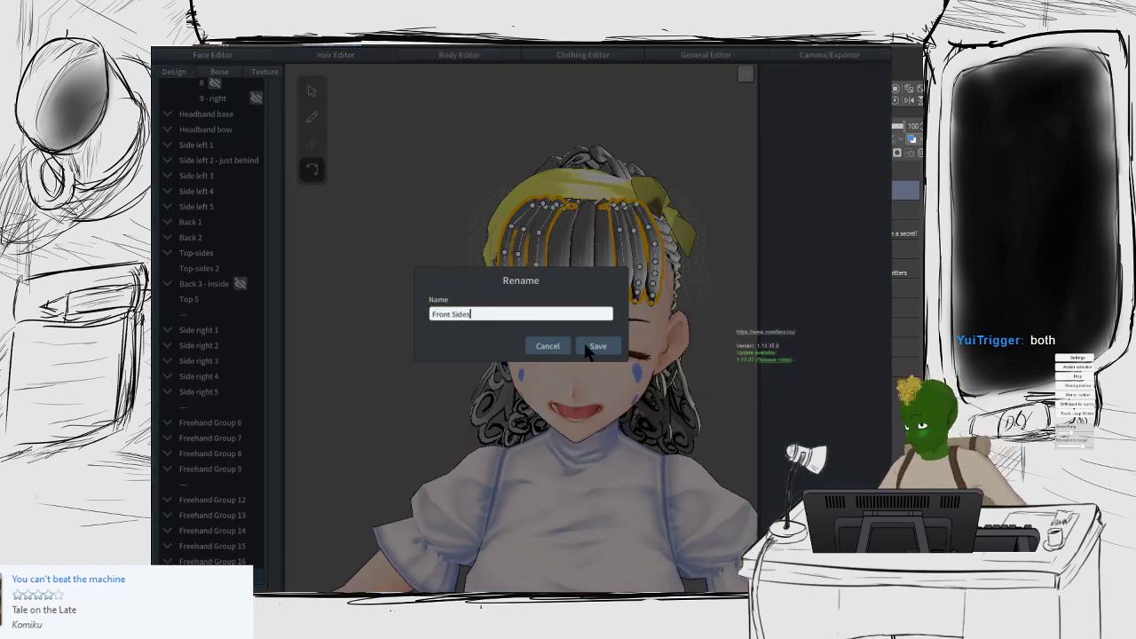
key("Return")
Step: Slim the fringe strands by setting the Front Sides group's Width Ratio to 0.722 and similarly reducing the Front center group's Width Ratio
left_click(312, 89)
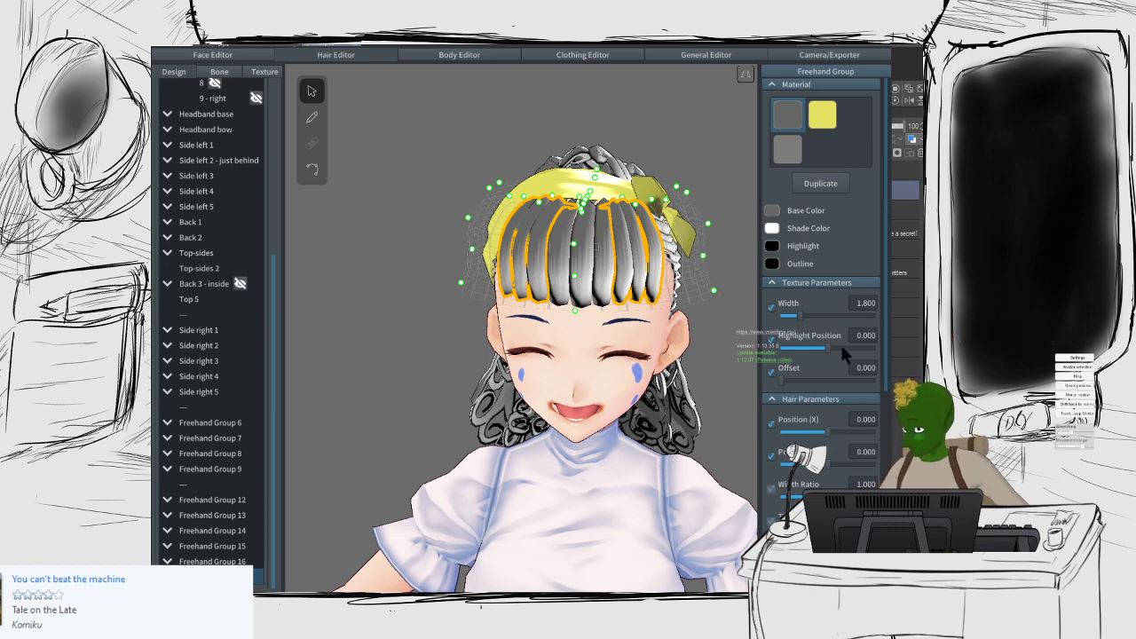
left_click_drag(828, 497, 818, 497)
left_click(395, 264)
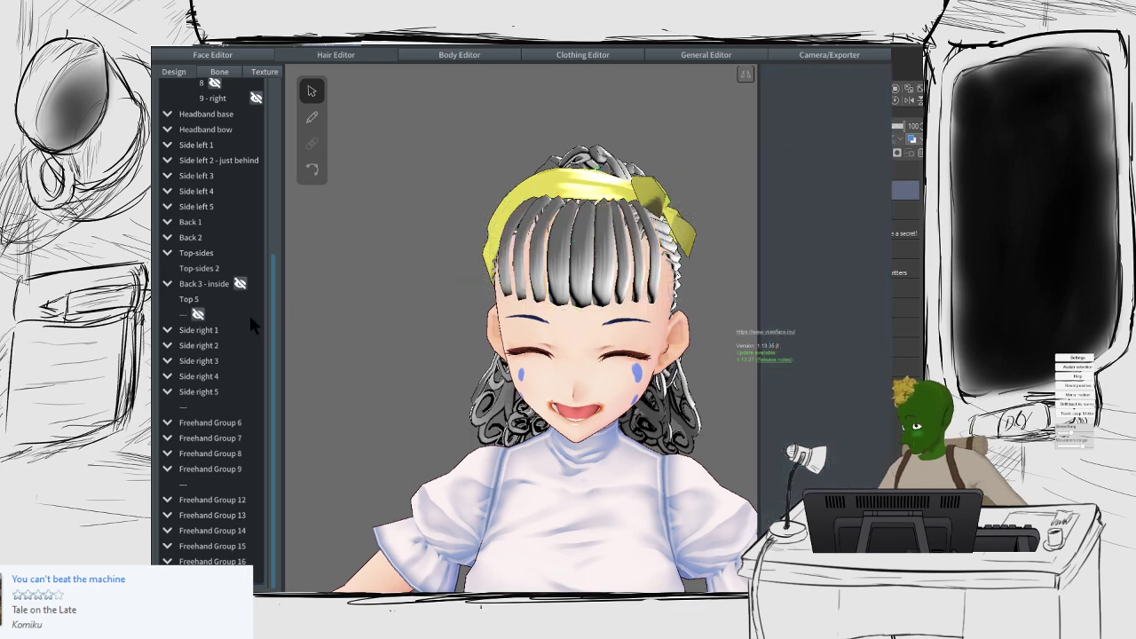
scroll(250, 315, "up", 5)
left_click(206, 222)
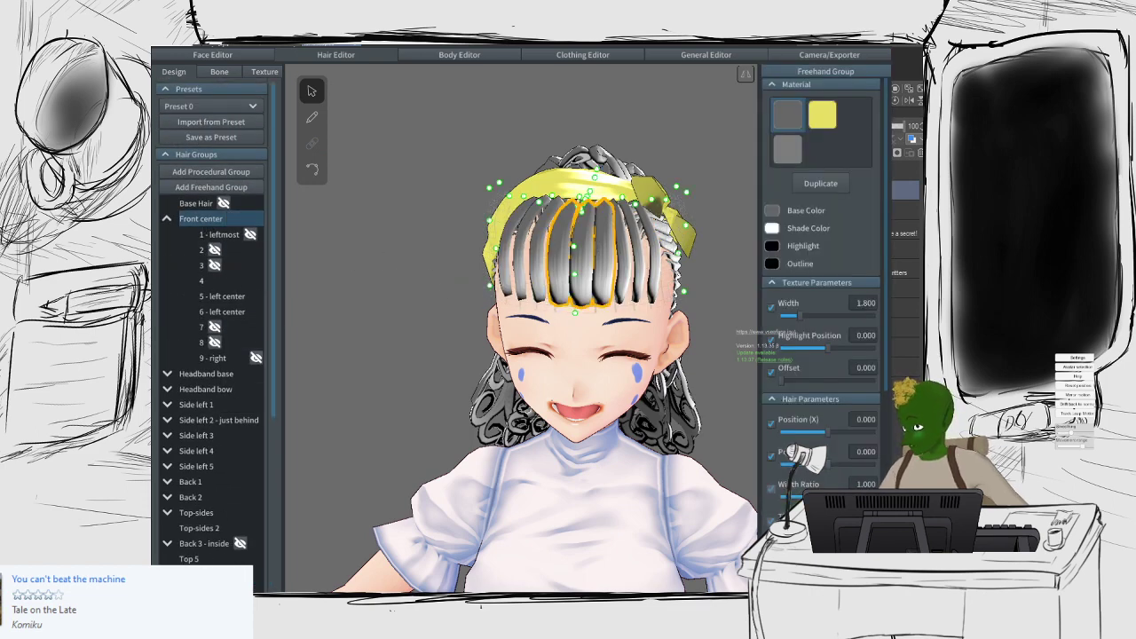
left_click_drag(828, 497, 816, 497)
left_click(423, 203)
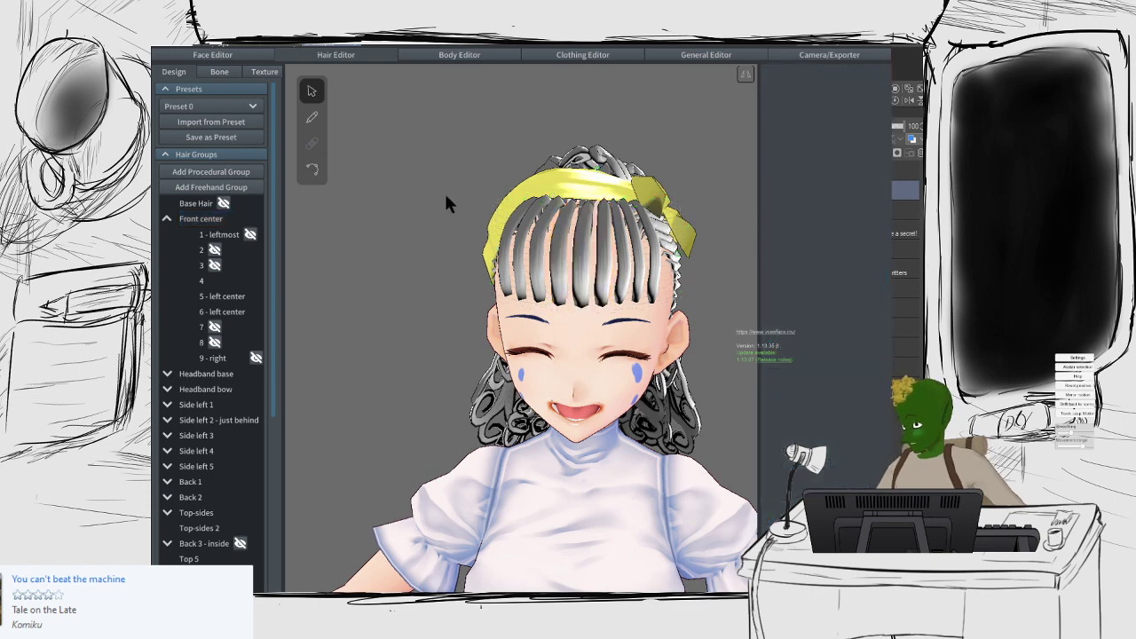
Step: Try shifting individual Front Sides strands sideways, with Position (X) at 0.000 for Hair 227 and -0.050 for Hair 229
scroll(265, 360, "down", 5)
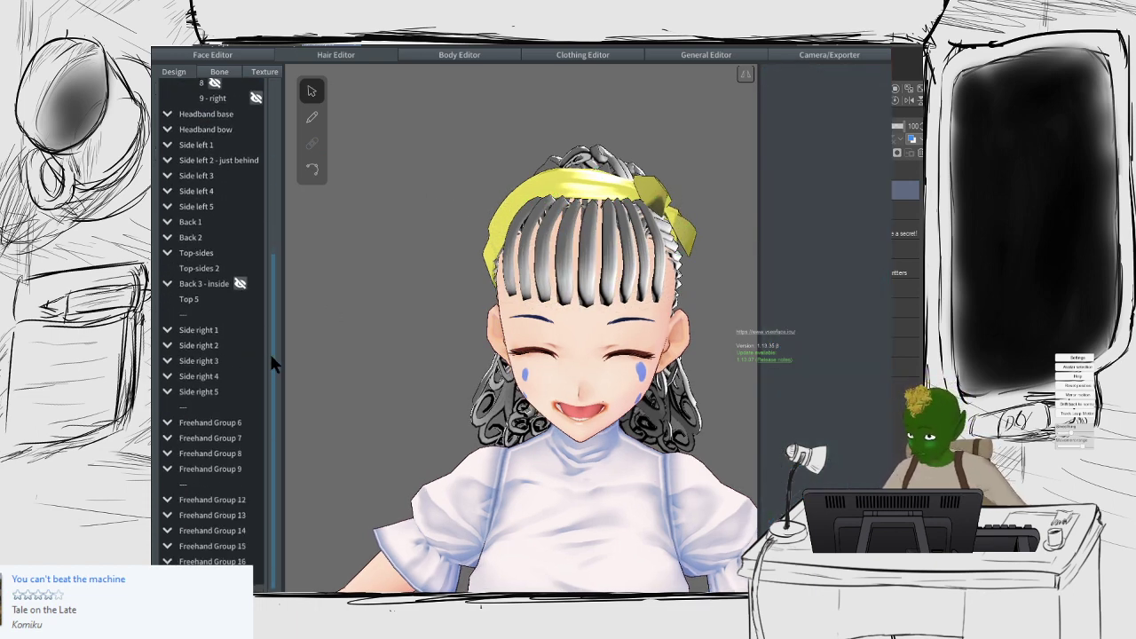
left_click(240, 576)
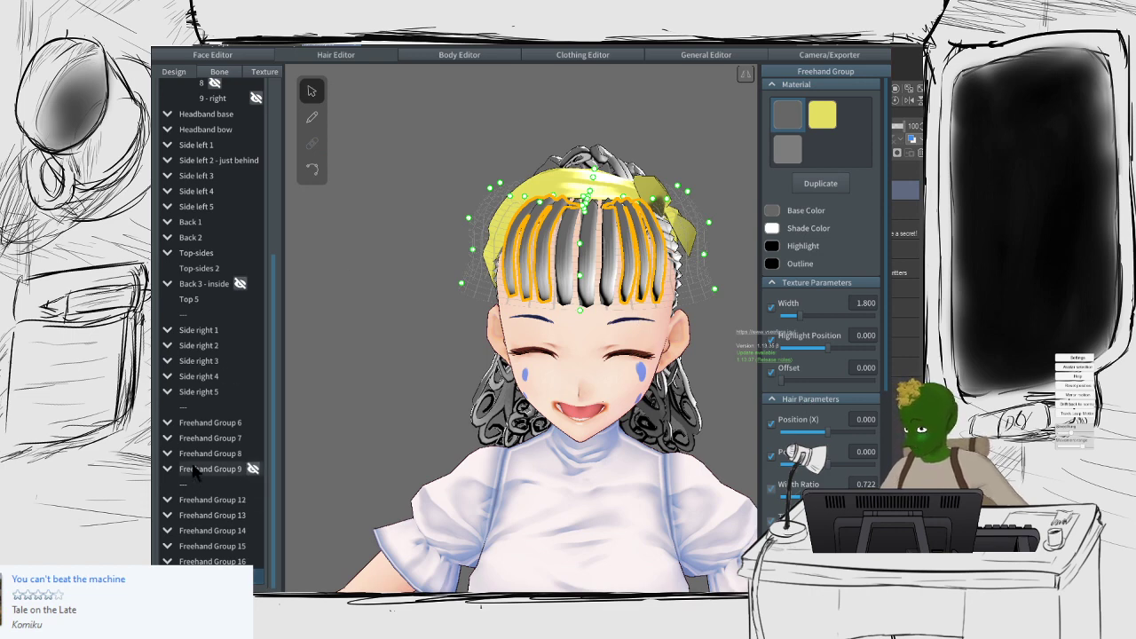
scroll(229, 490, "down", 3)
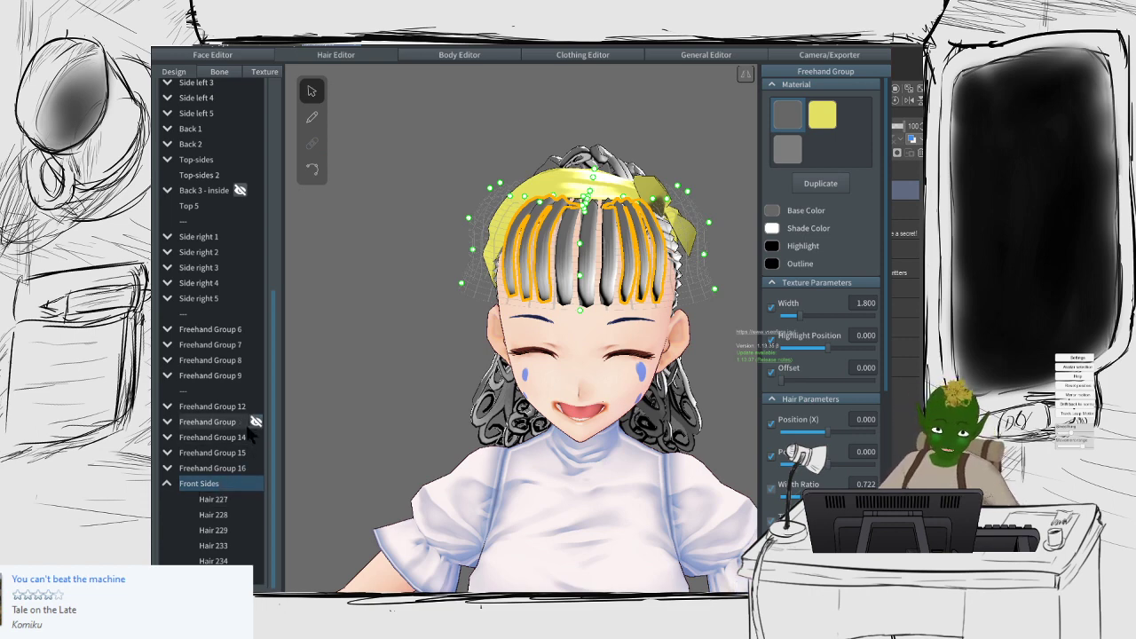
left_click(211, 499)
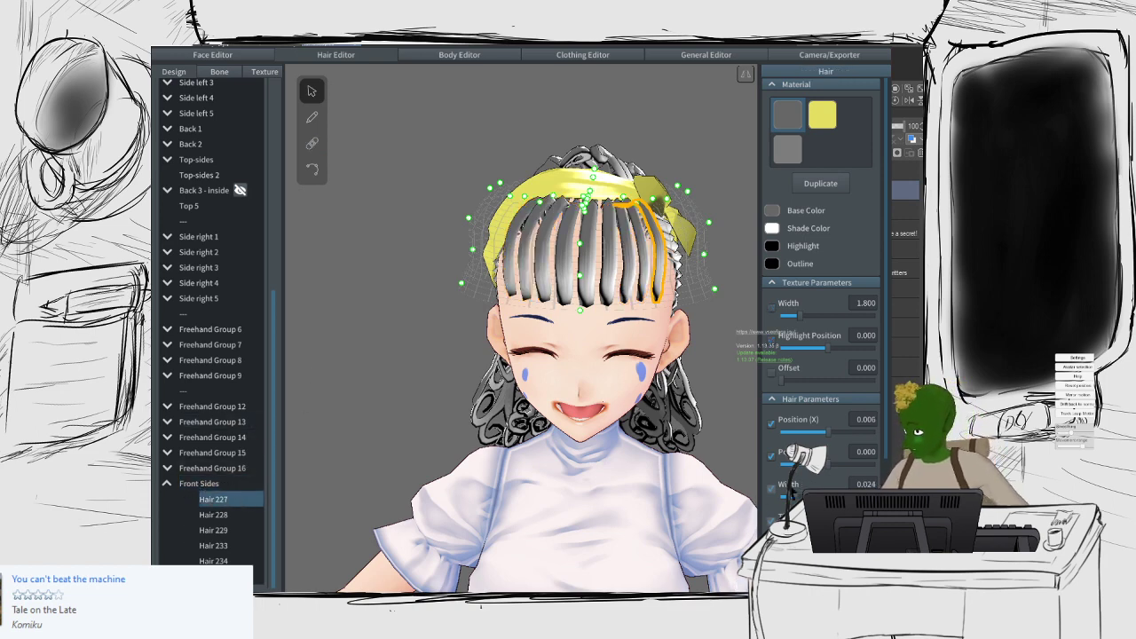
left_click_drag(829, 430, 828, 427)
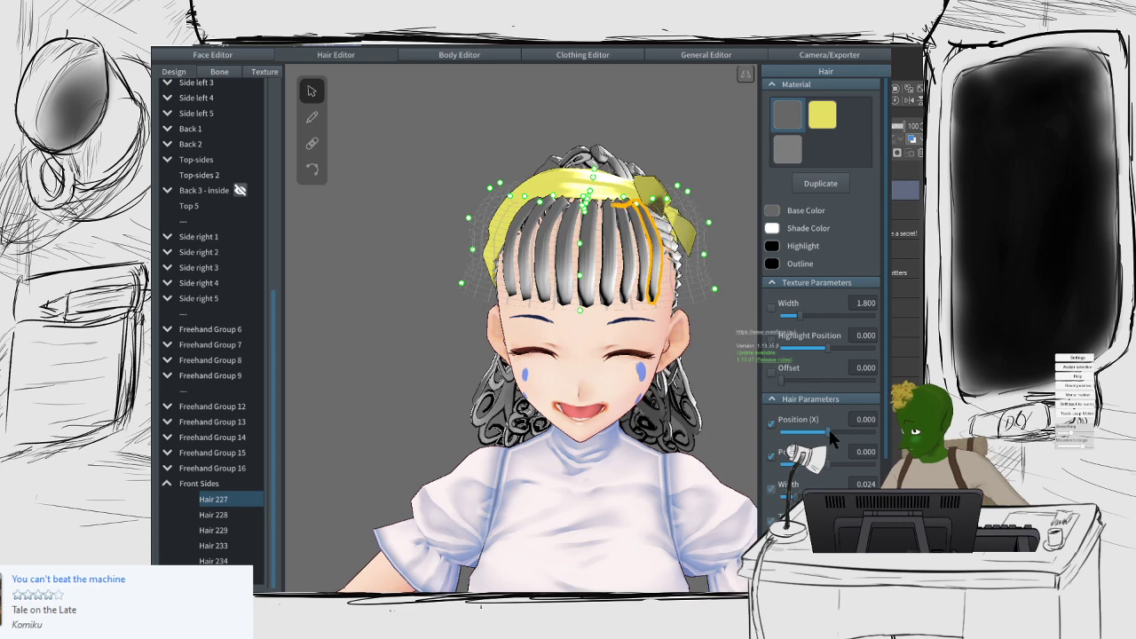
left_click(213, 515)
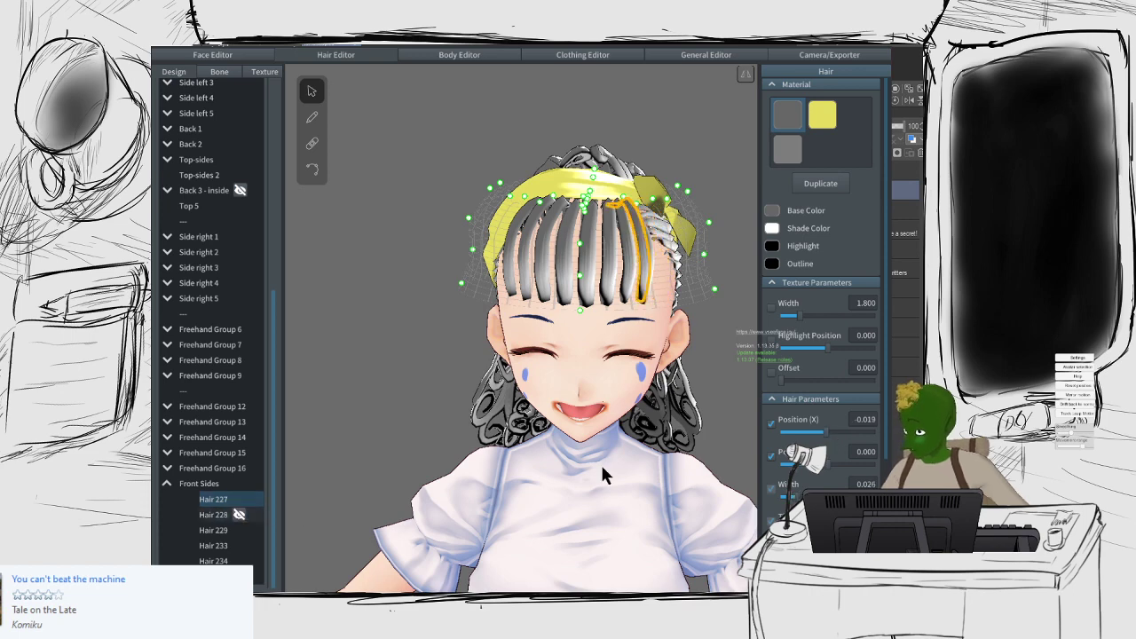
left_click_drag(824, 437, 824, 437)
left_click(213, 529)
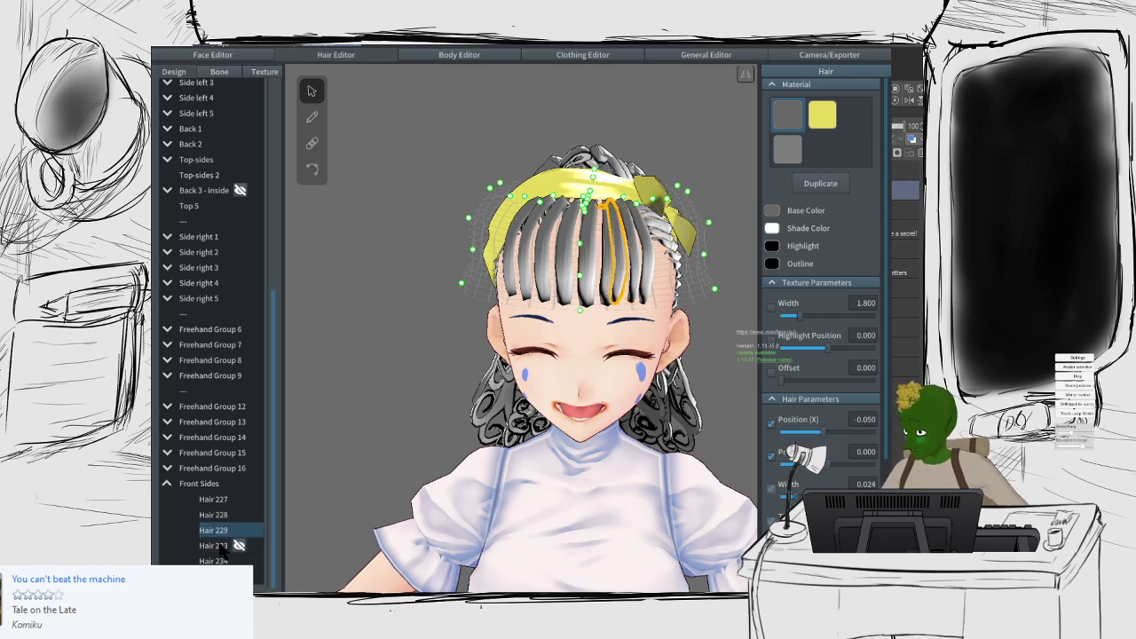
Step: Try moving the opposite Front Sides strands toward the center, with Position (X) at -0.118 for Hair 233 and -0.136 for Hair 234
left_click(259, 545)
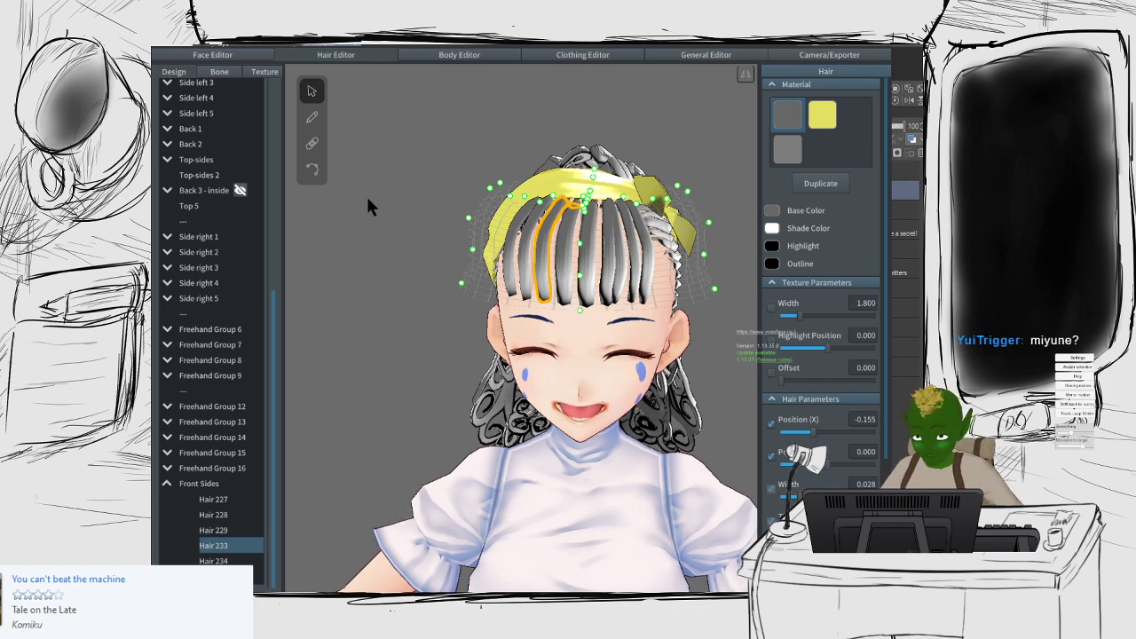
left_click_drag(819, 433, 820, 435)
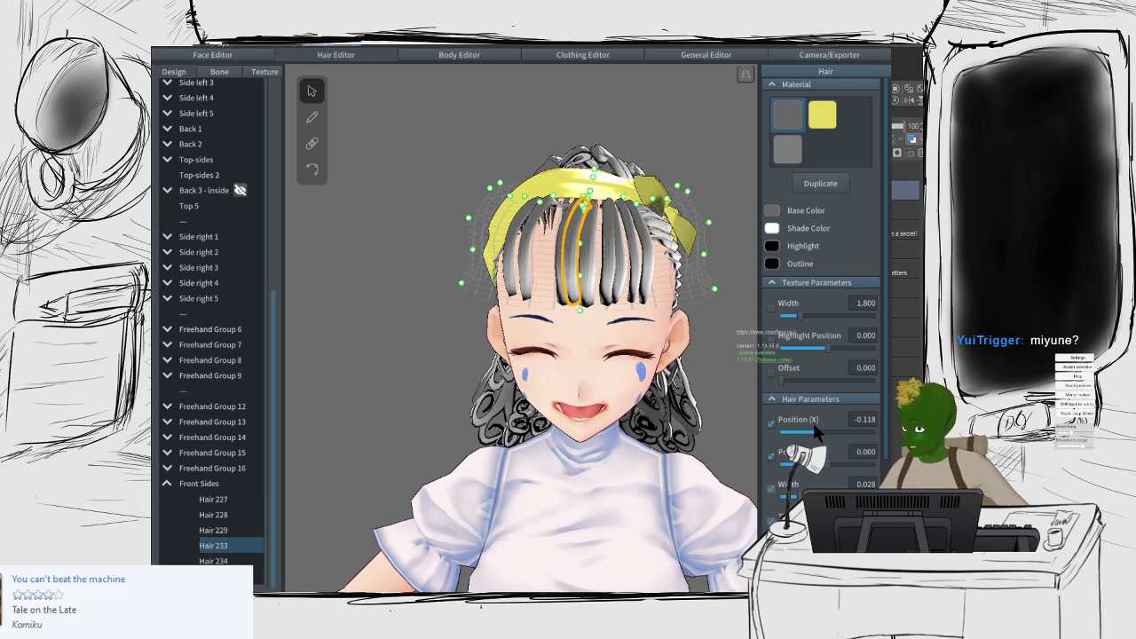
left_click(250, 530)
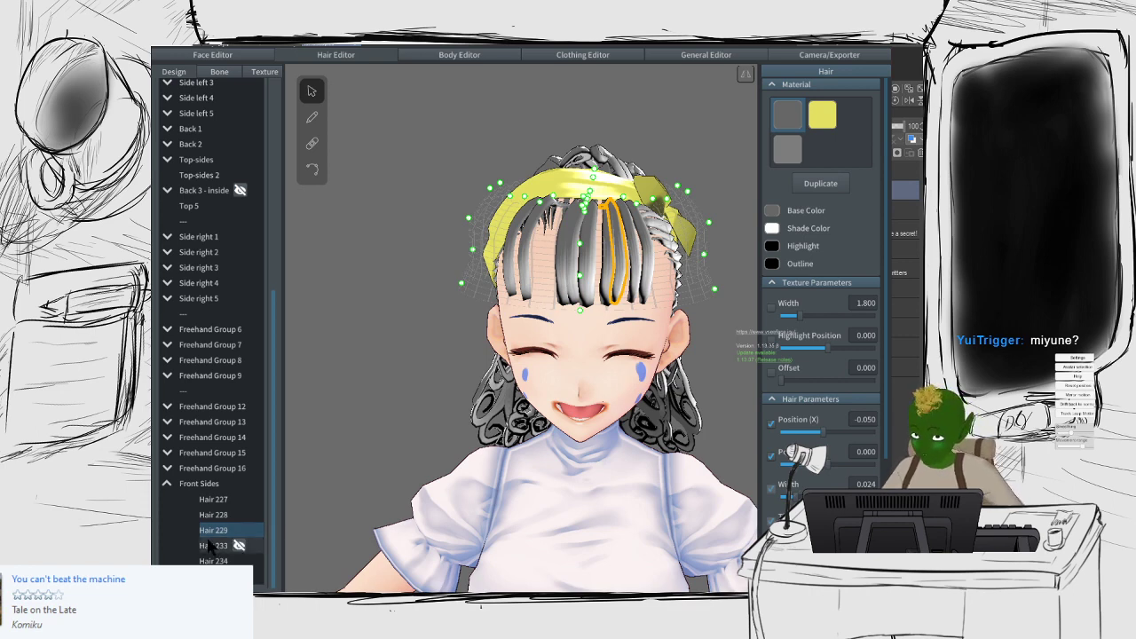
left_click(217, 546)
left_click(221, 561)
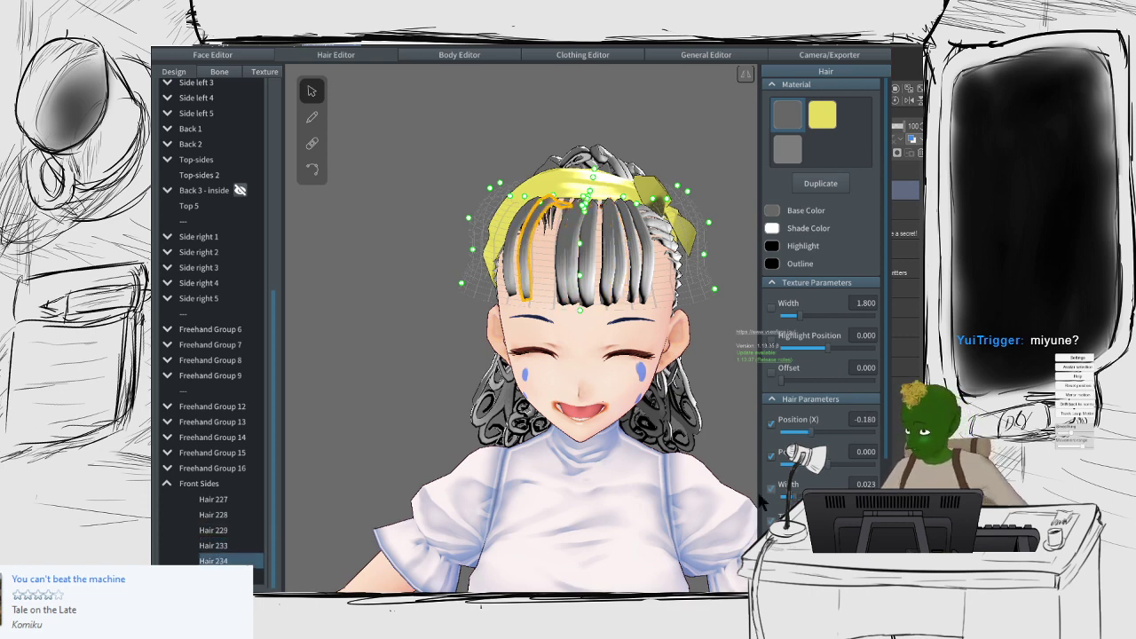
left_click_drag(815, 433, 815, 424)
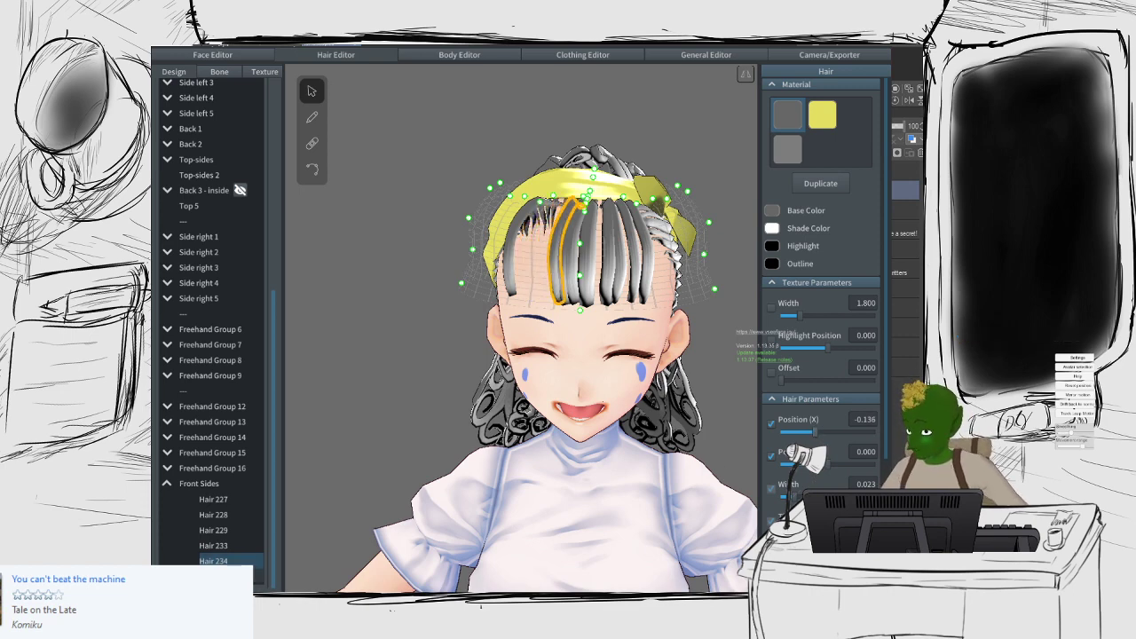
left_click(246, 575)
left_click_drag(806, 436, 816, 437)
left_click(429, 357)
Step: Set the Width of fringe strand Hair 234 to 0.031 and widen its neighbour Hair 233
mouse_move(537, 341)
right_mouse_down()
mouse_move(460, 341)
mouse_move(537, 341)
right_mouse_up()
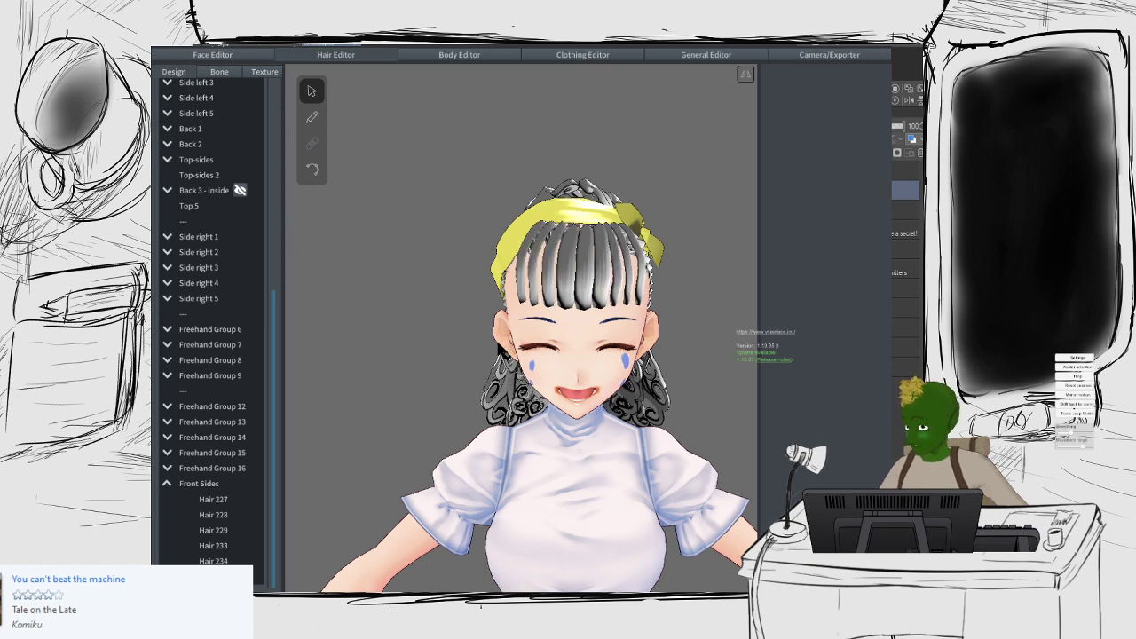
left_click(540, 272)
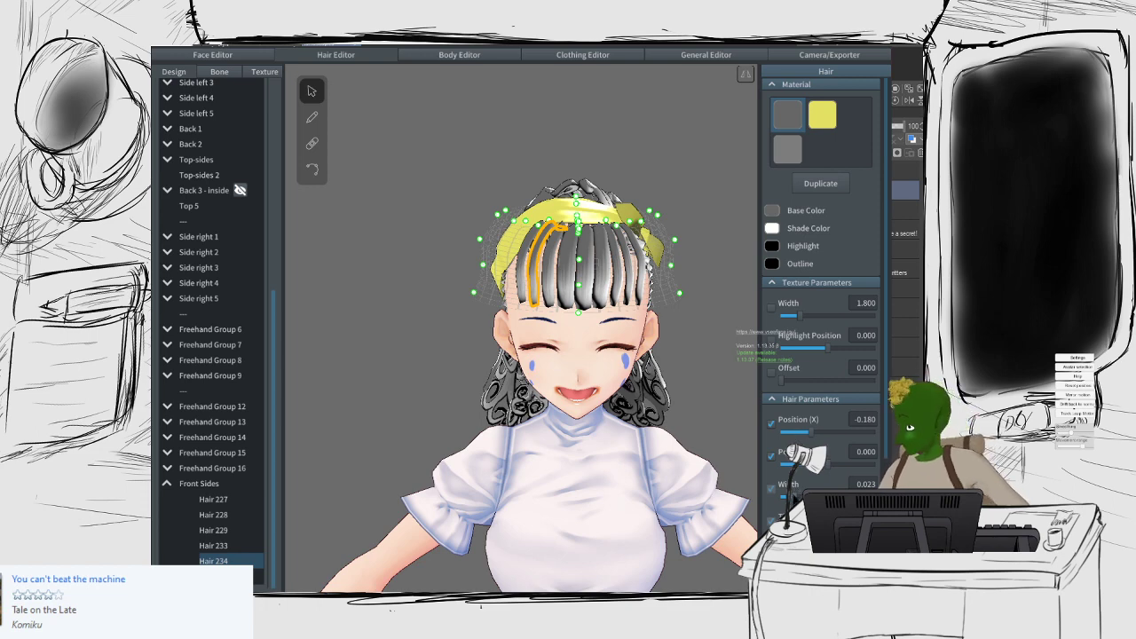
left_click_drag(795, 495, 803, 496)
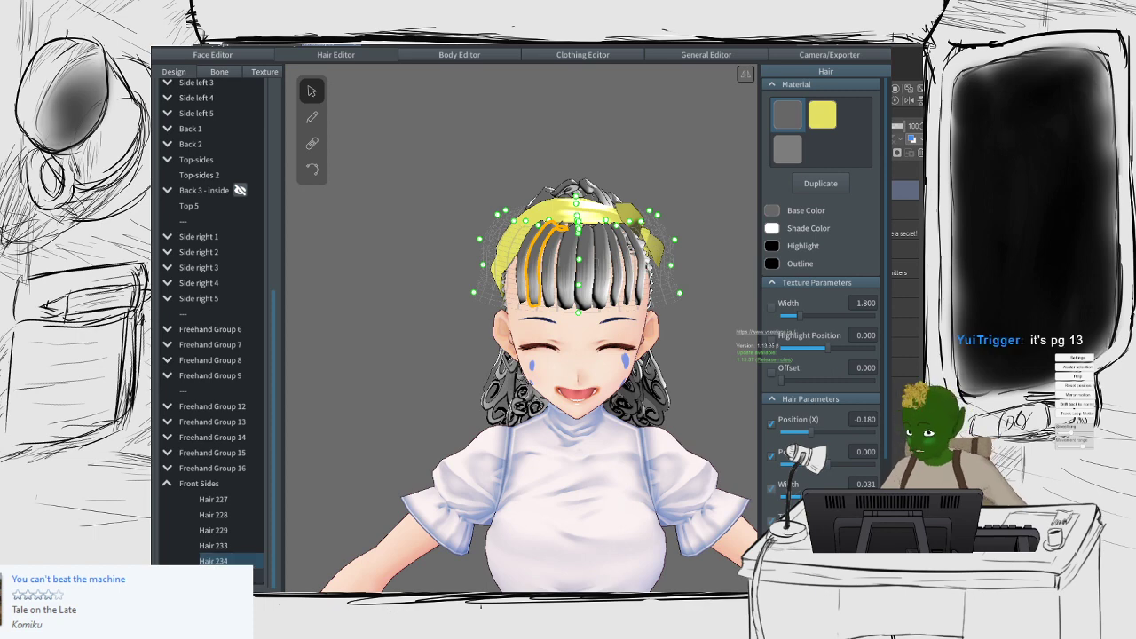
left_click(217, 545)
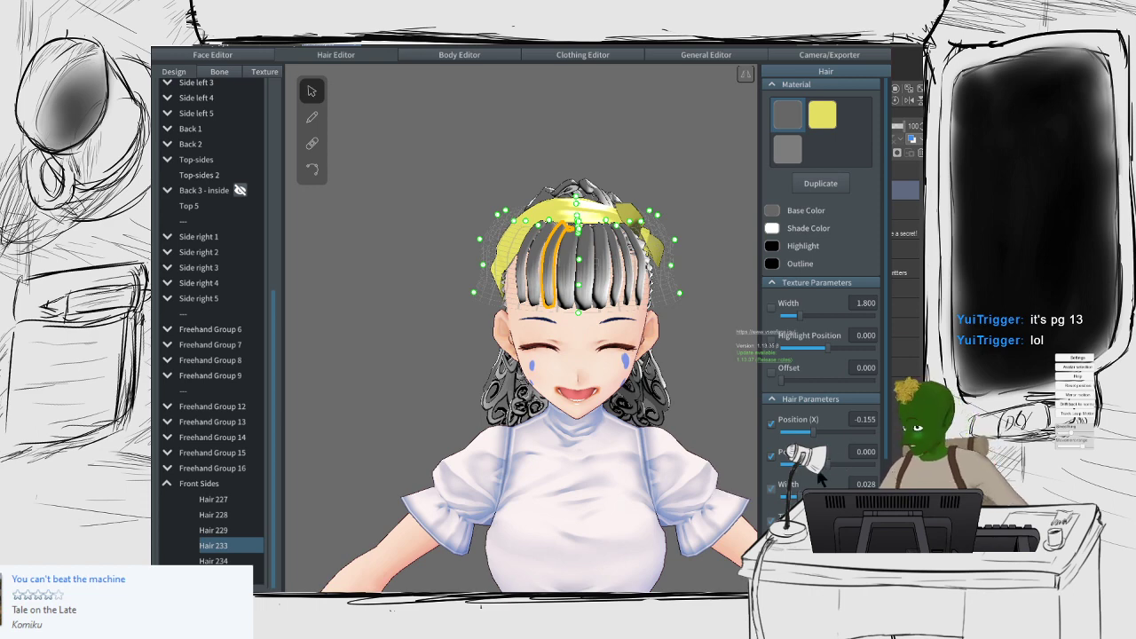
left_click_drag(798, 497, 805, 497)
left_click(408, 374)
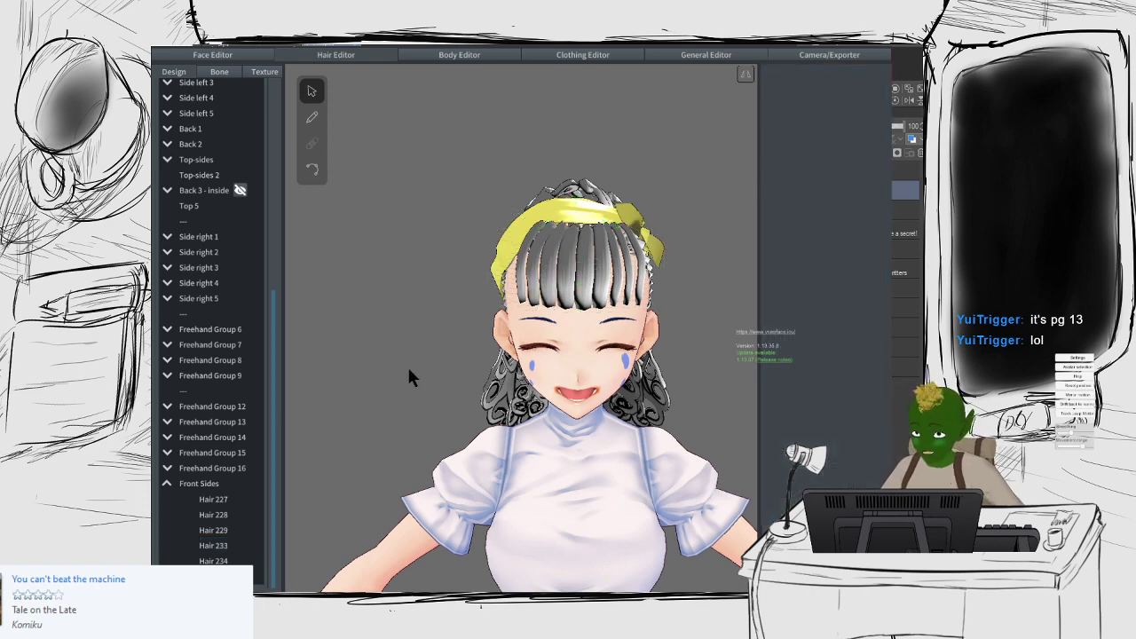
Step: Try copying the Width of 0.021 from the outermost Front Sides strand, listed after Hair 234, to strand Hair 229
left_click(215, 500)
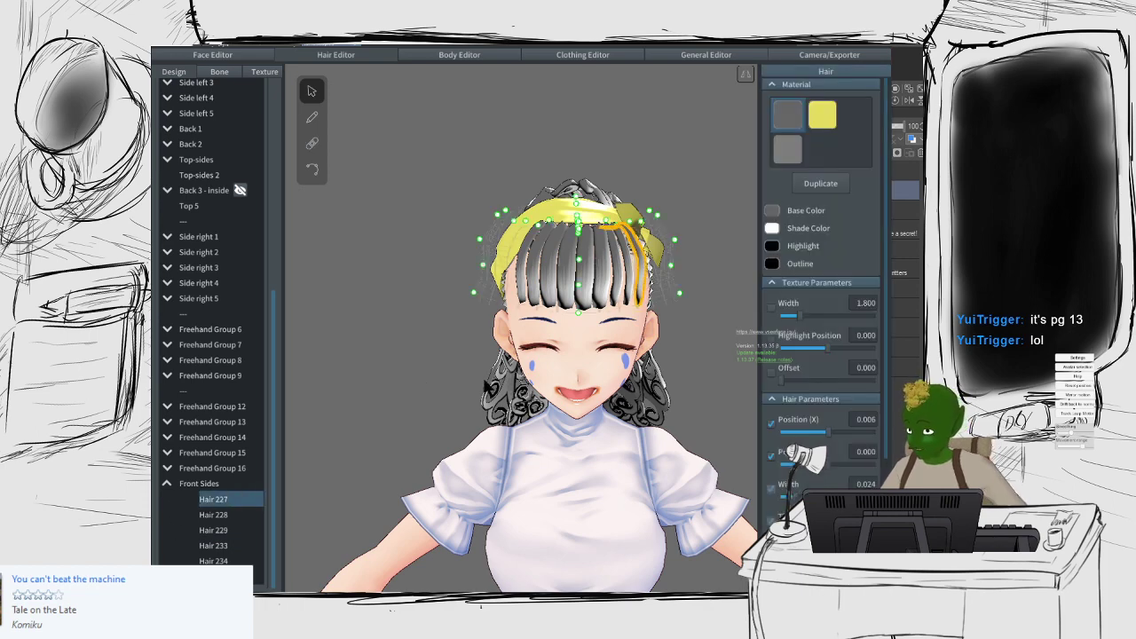
left_click(221, 516)
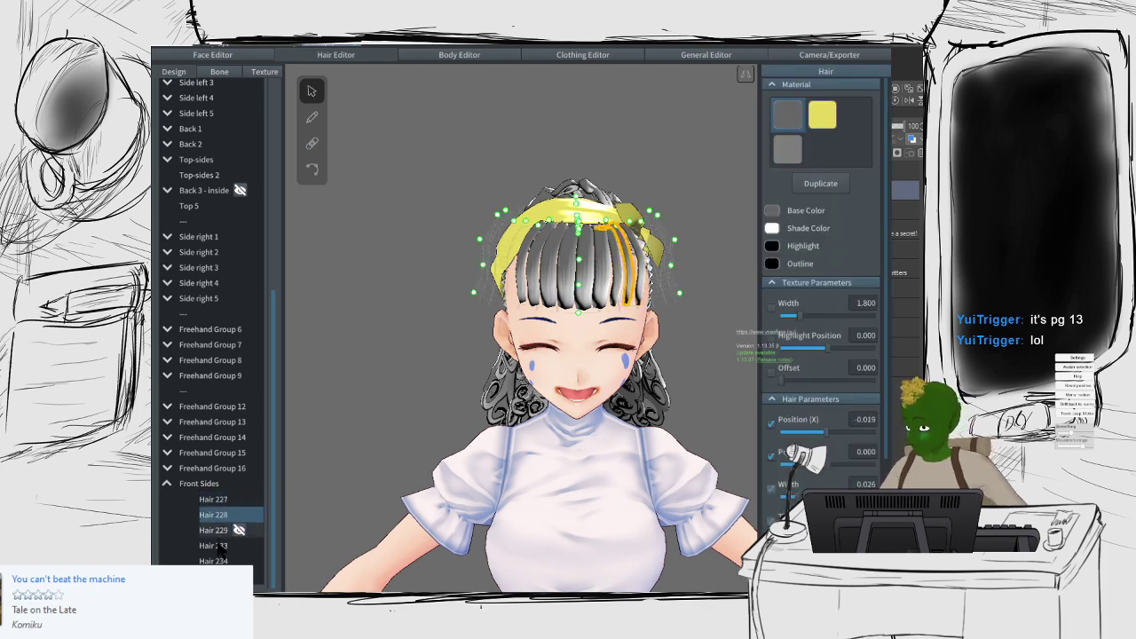
left_click(221, 576)
left_click(865, 485)
key("ctrl+c")
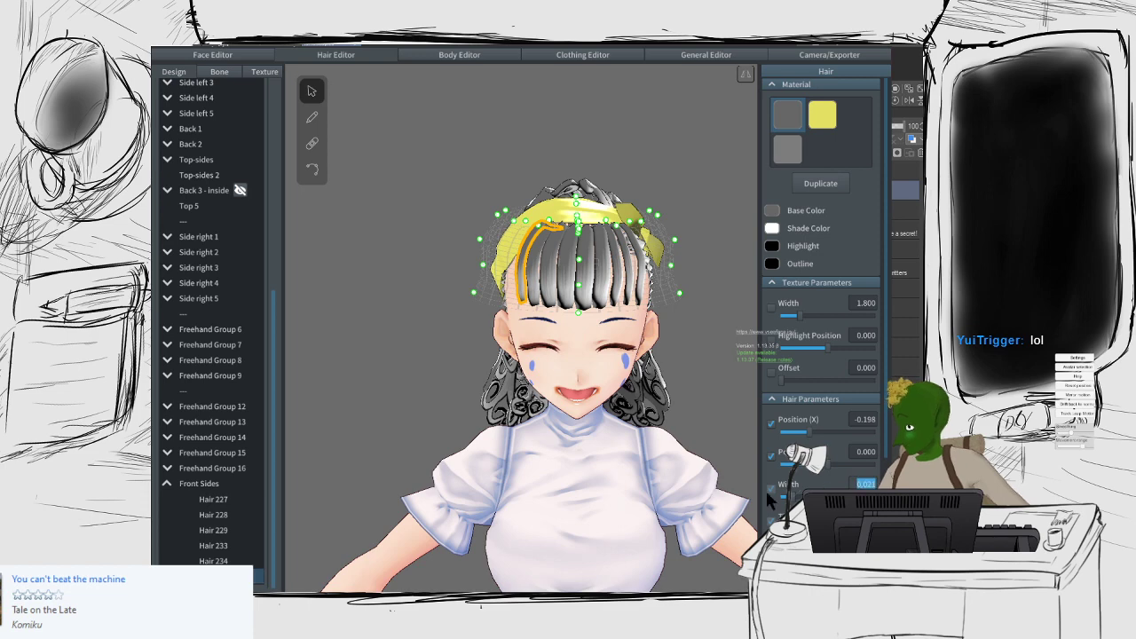
left_click(213, 530)
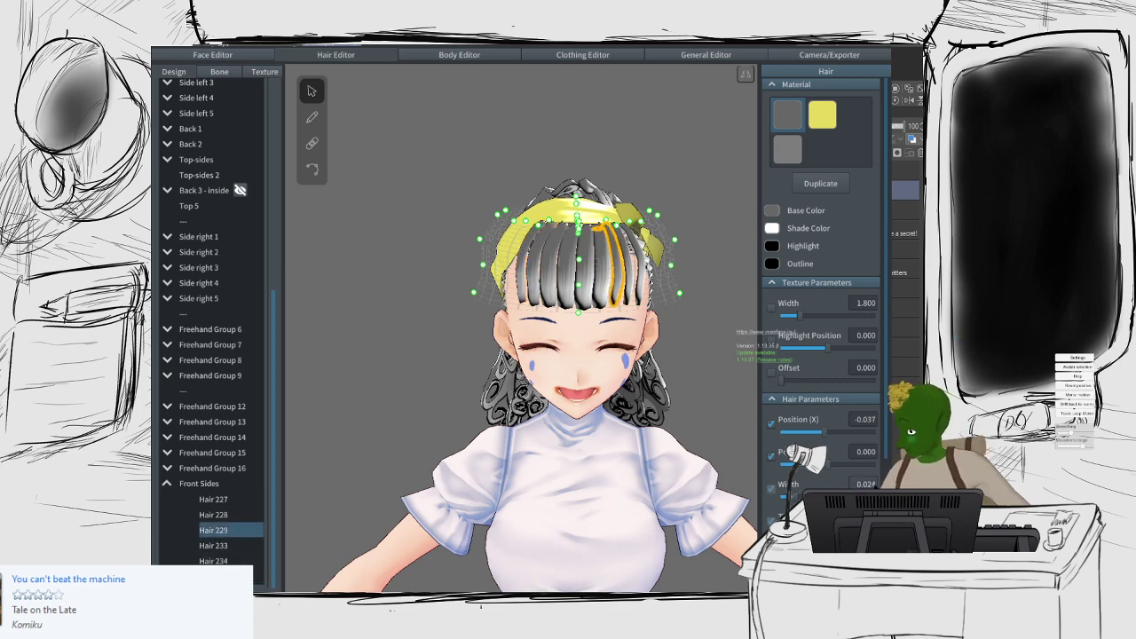
left_click(863, 485)
key("ctrl+v")
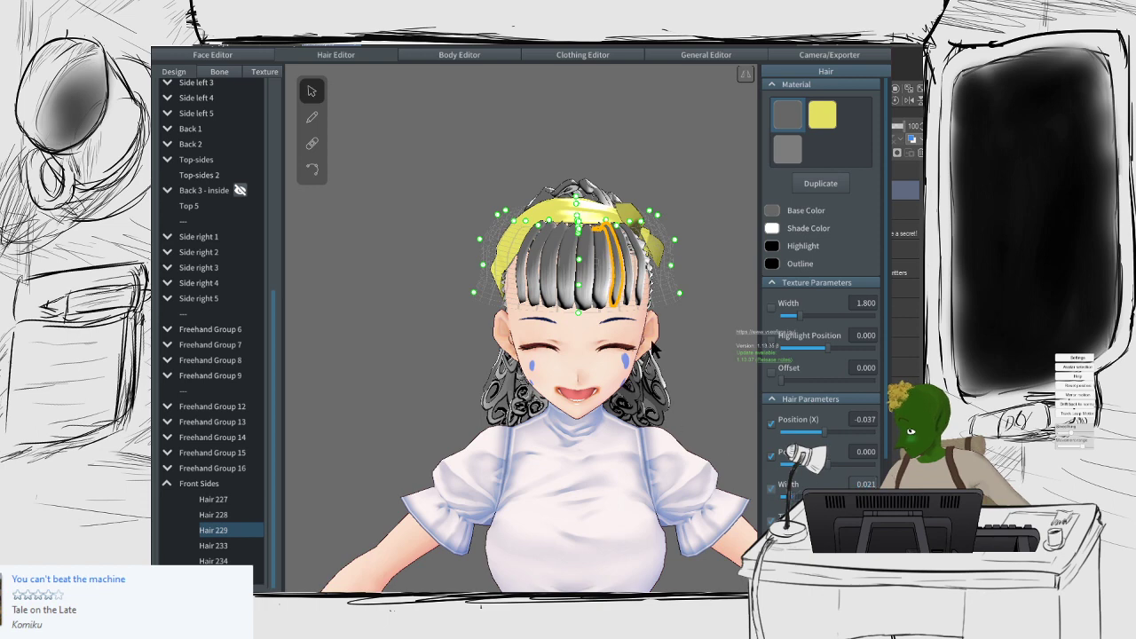
Step: Widen two Front Sides fringe strands, setting the Width to 0.032 for Hair 229 and 0.031 for Hair 228
left_click_drag(796, 497, 799, 497)
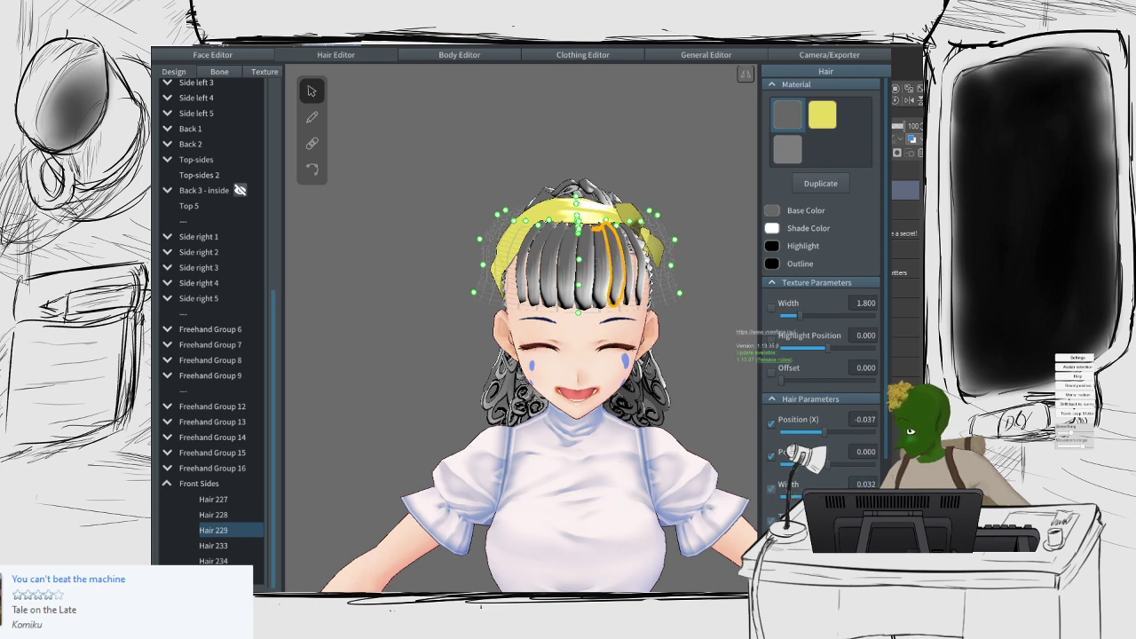
left_click(218, 514)
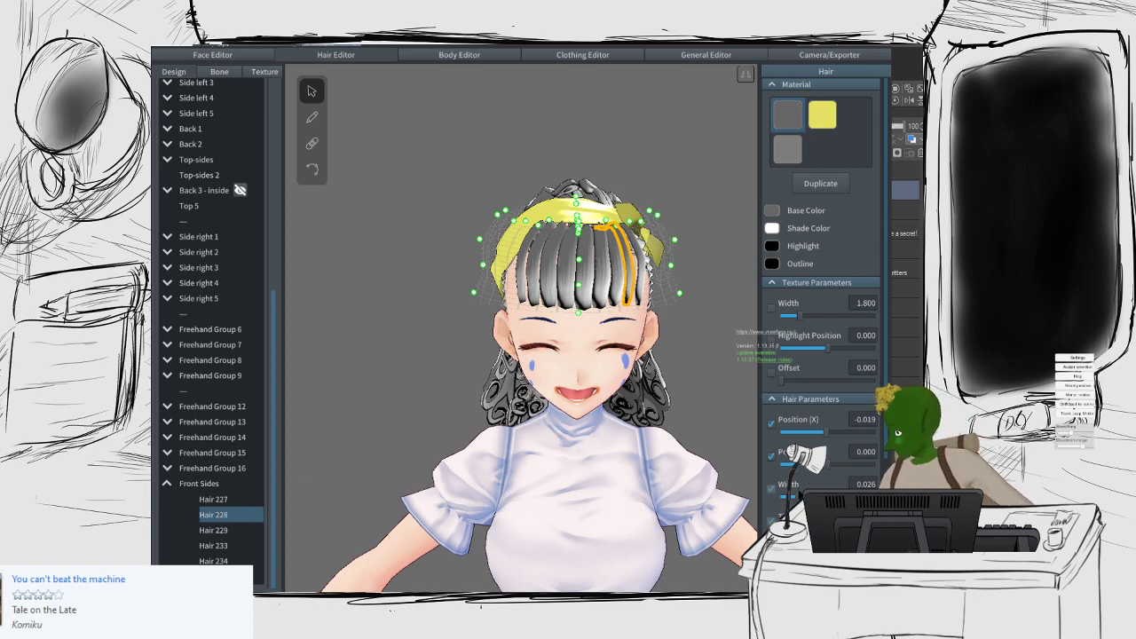
left_click_drag(796, 497, 798, 497)
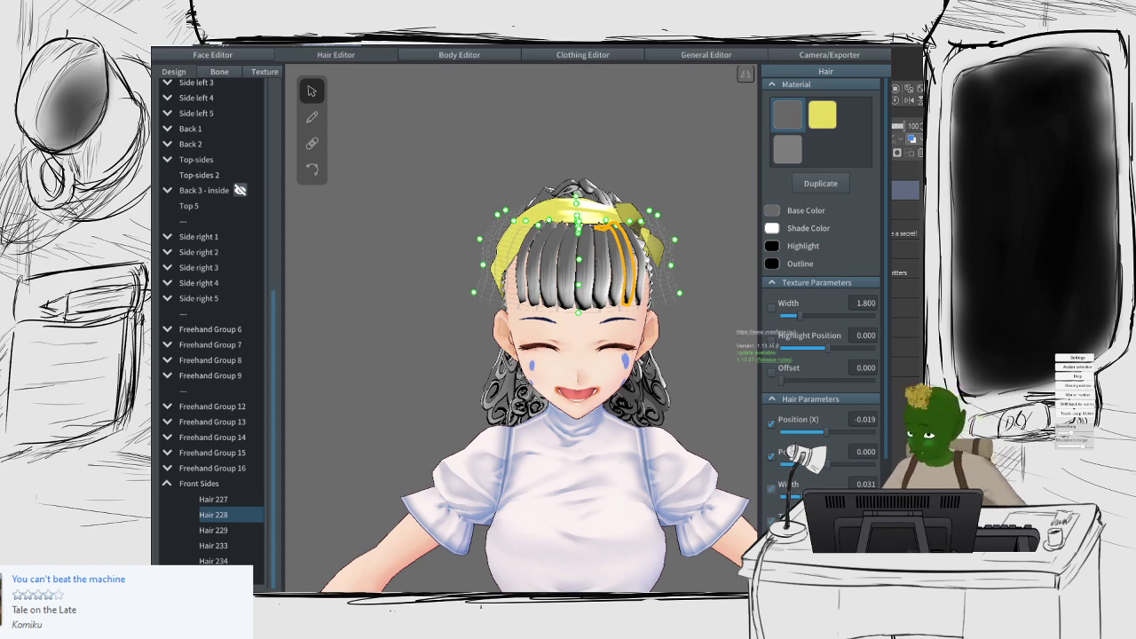
scroll(478, 290, "down", 3)
left_click(470, 528)
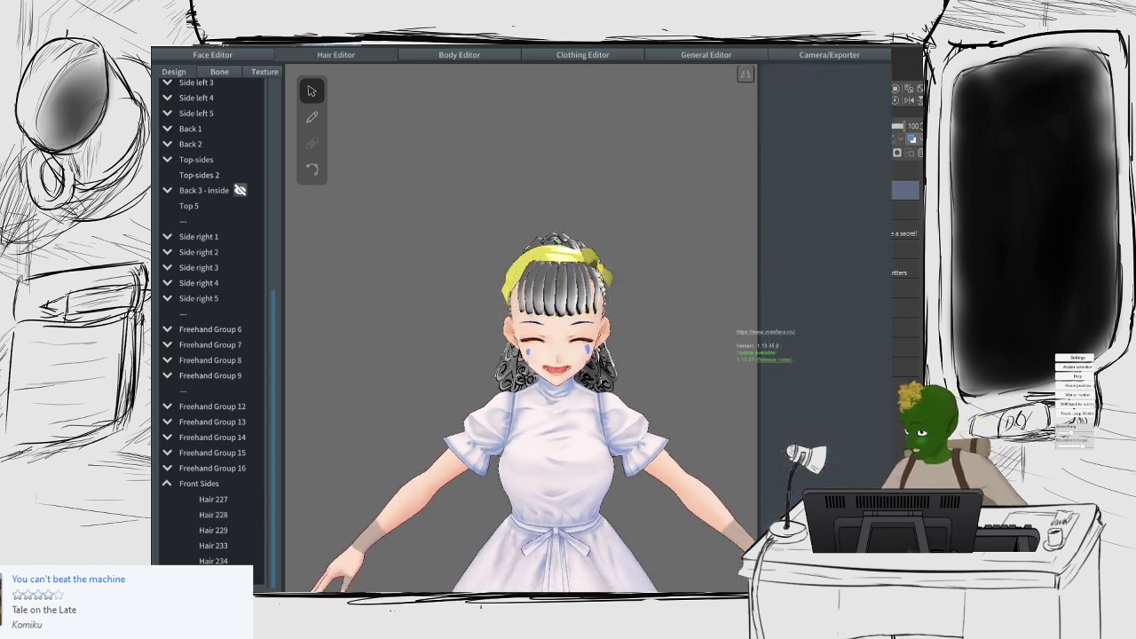
right_click_drag(444, 365, 408, 364)
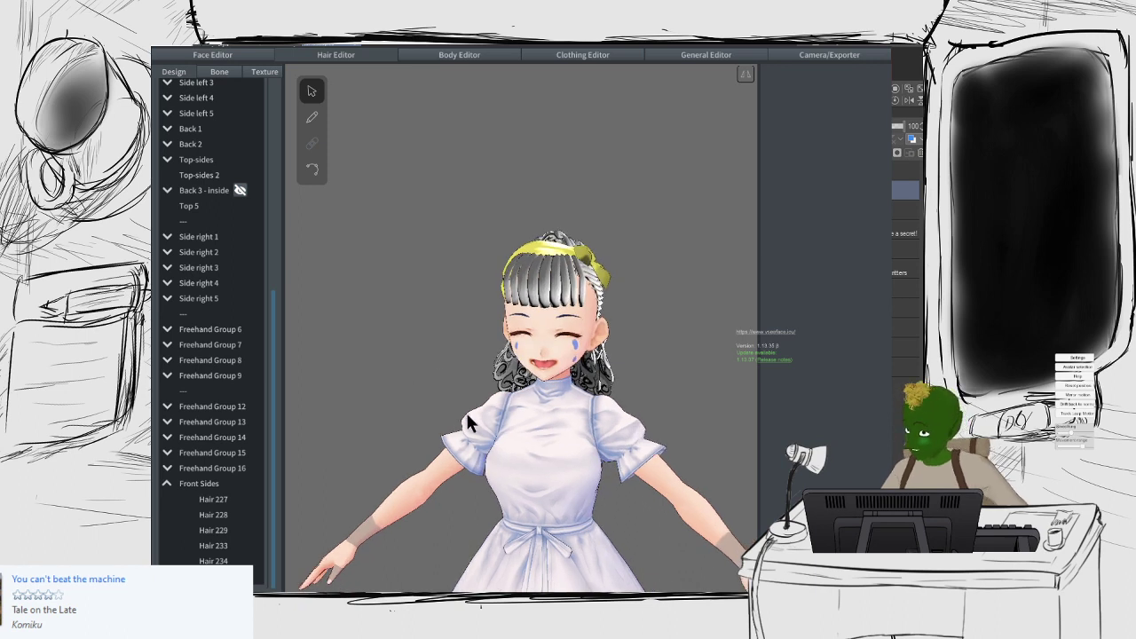